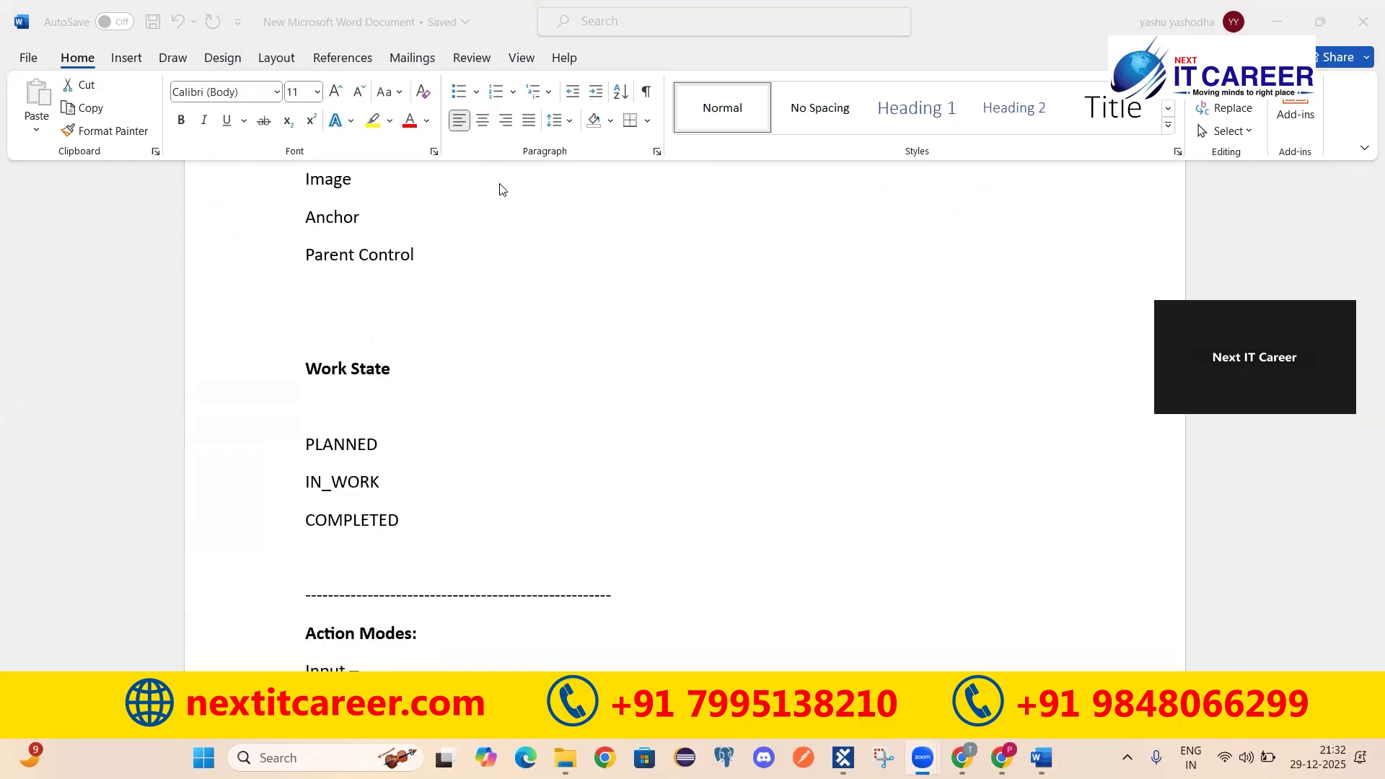
Step: Scroll the Word notes to Action Modes, then show TC1_Sample's test steps in Tosca Commander
scroll(503, 189, down, 5)
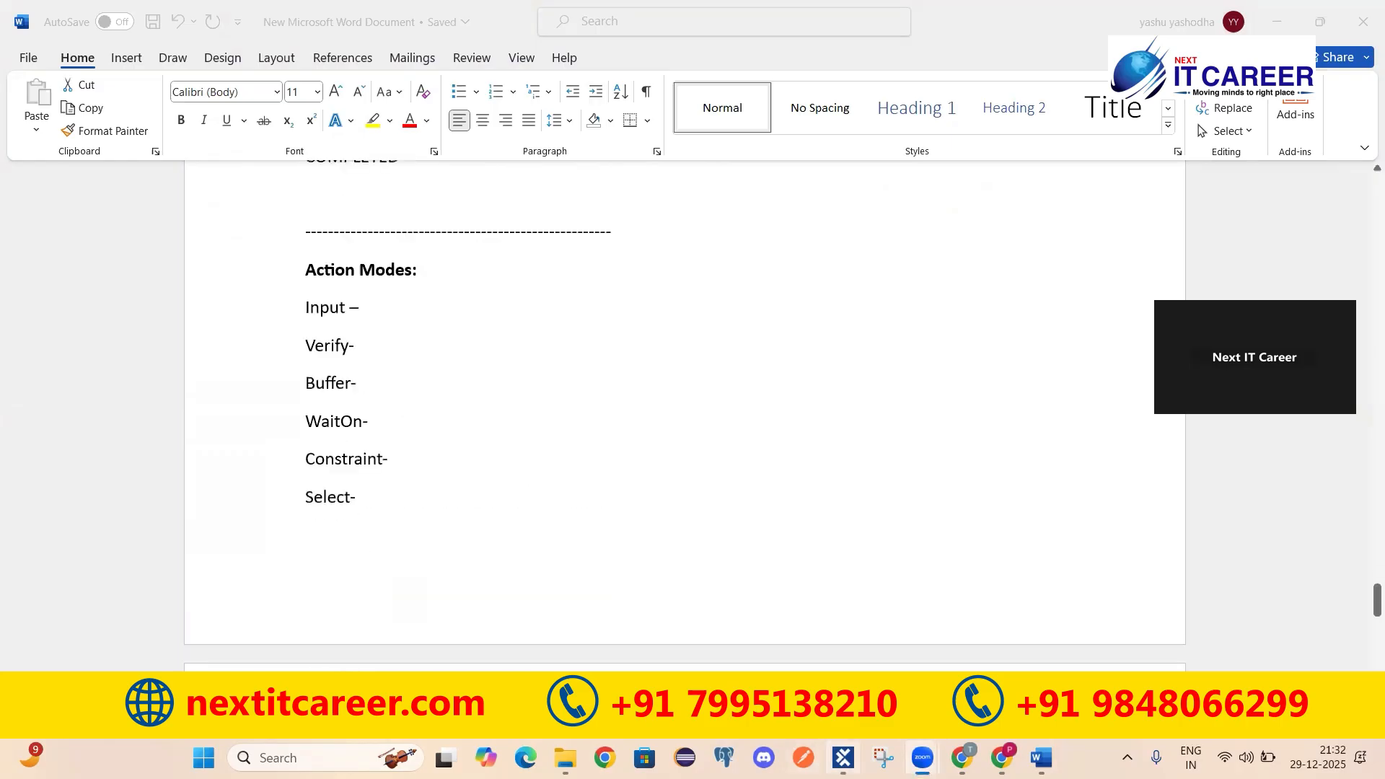
click(843, 758)
click(64, 436)
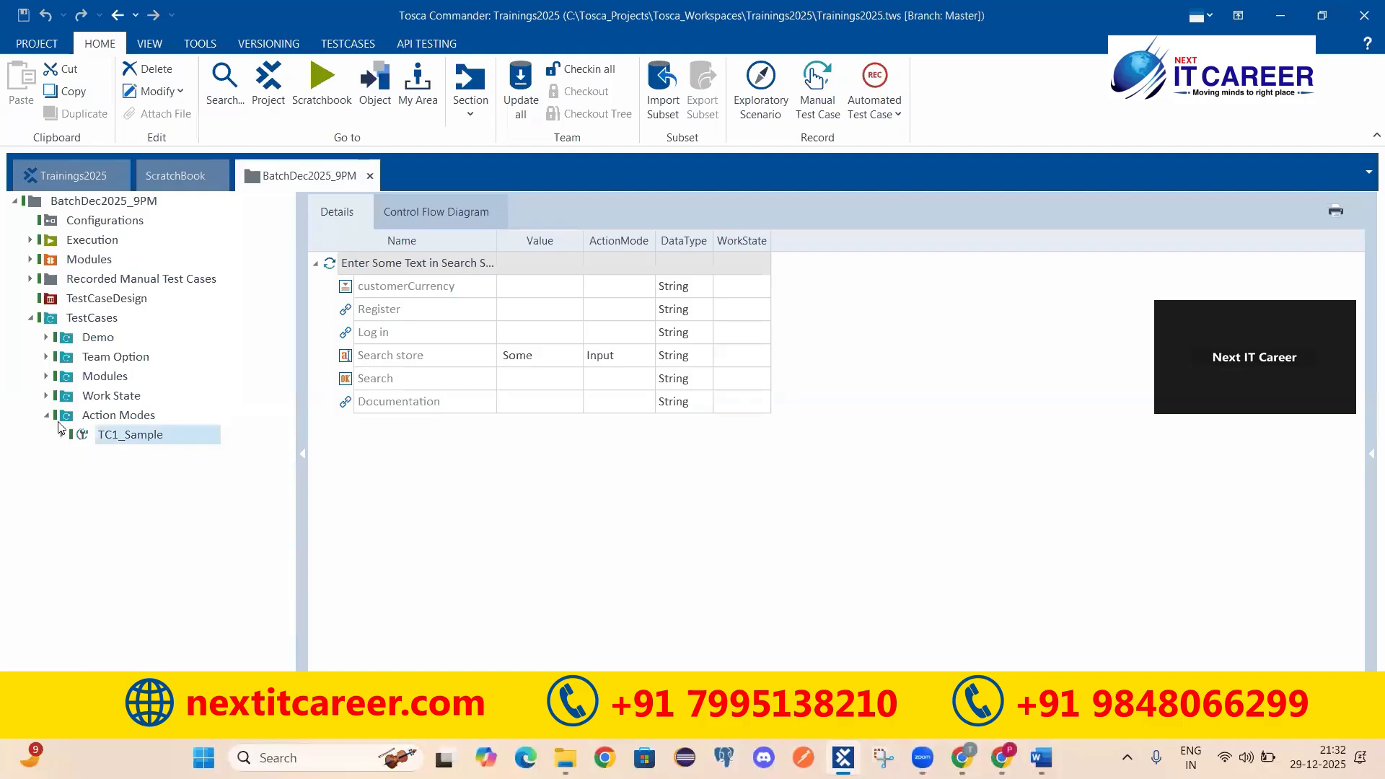
Step: Add a folder named Buffers beneath TestCases, beside Action Modes, and save the project
click(85, 317)
right_click(92, 319)
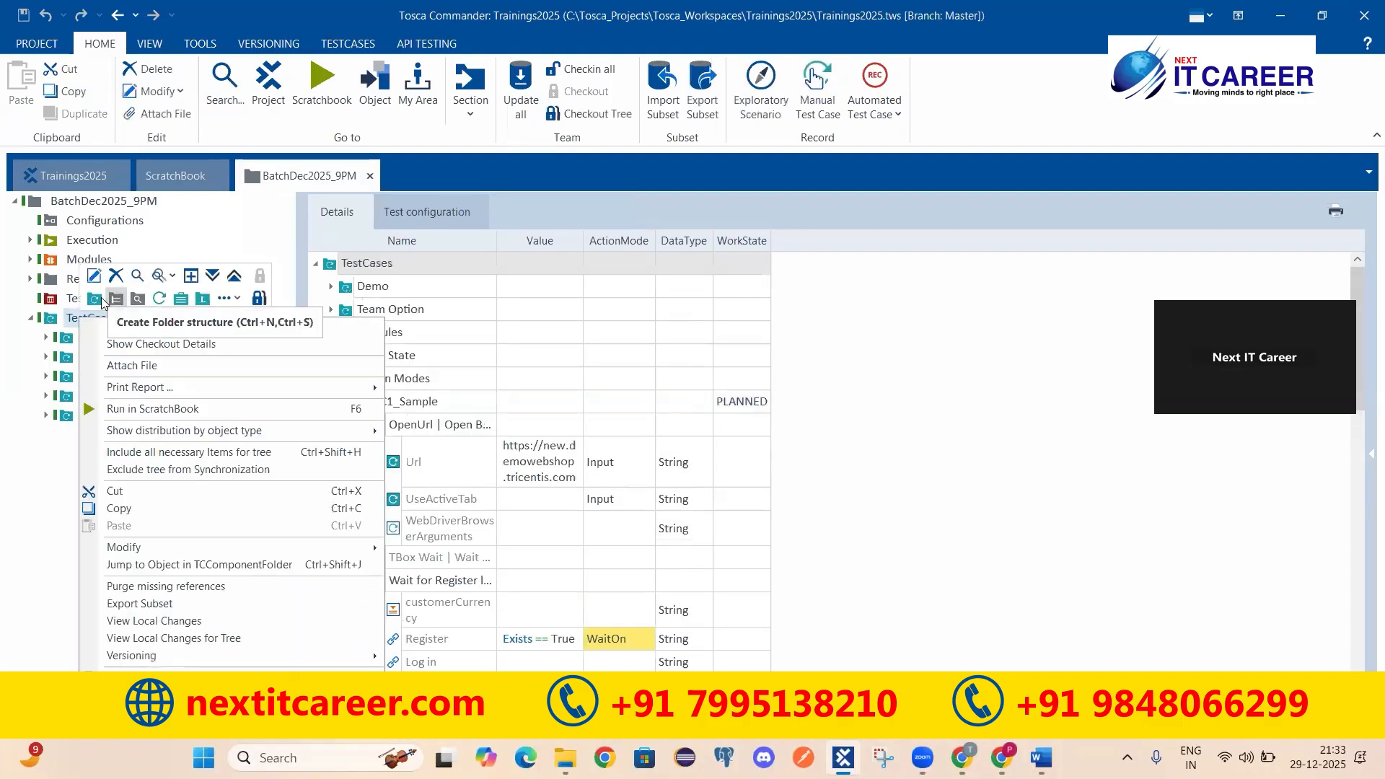
click(94, 298)
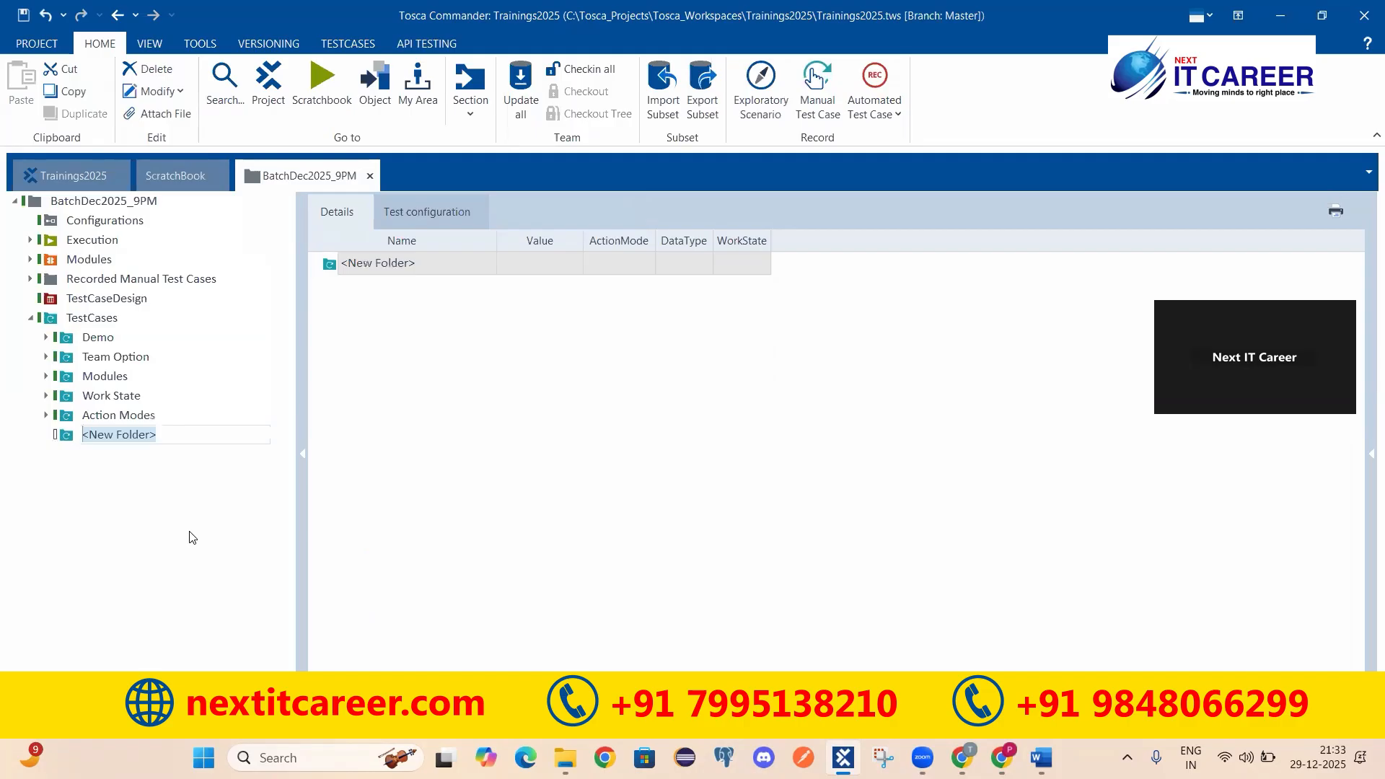
text(Buffe)
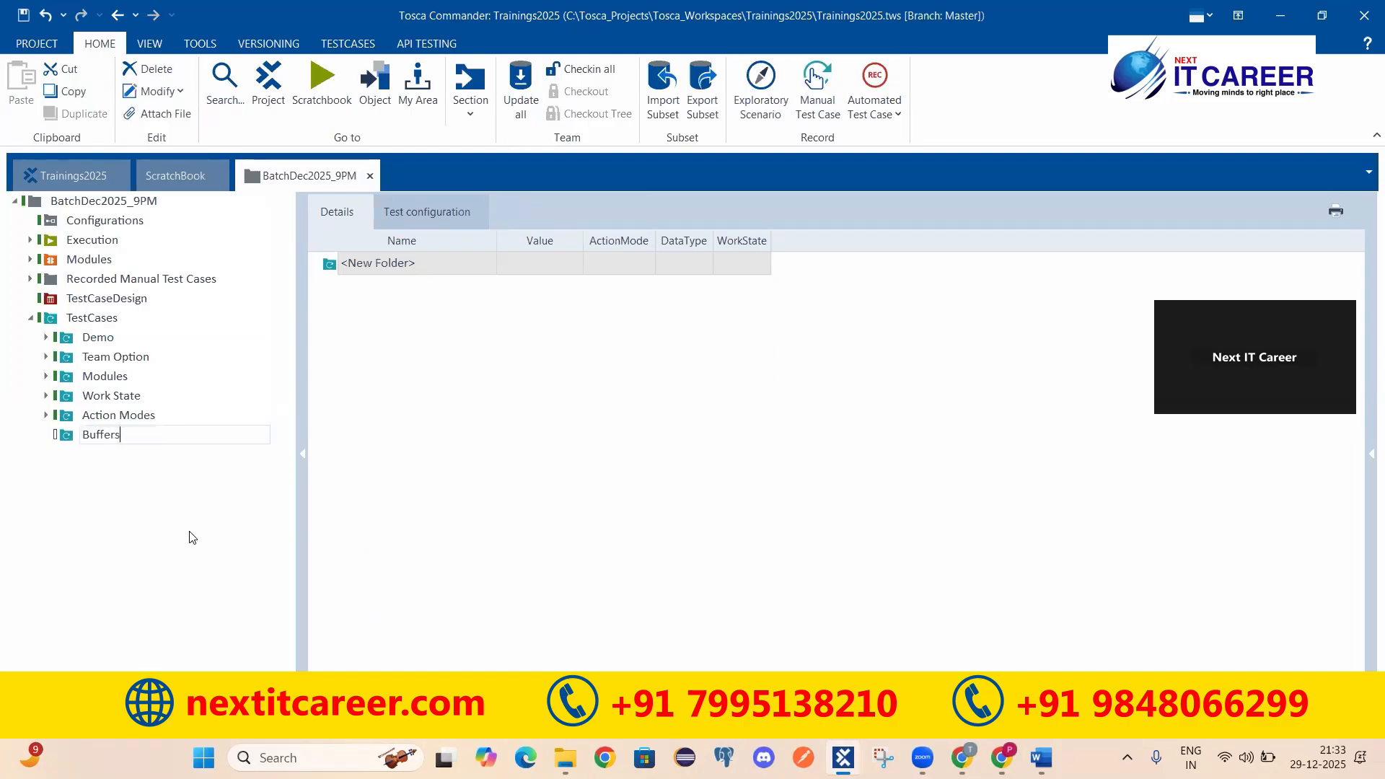
text(rs)
key(Return)
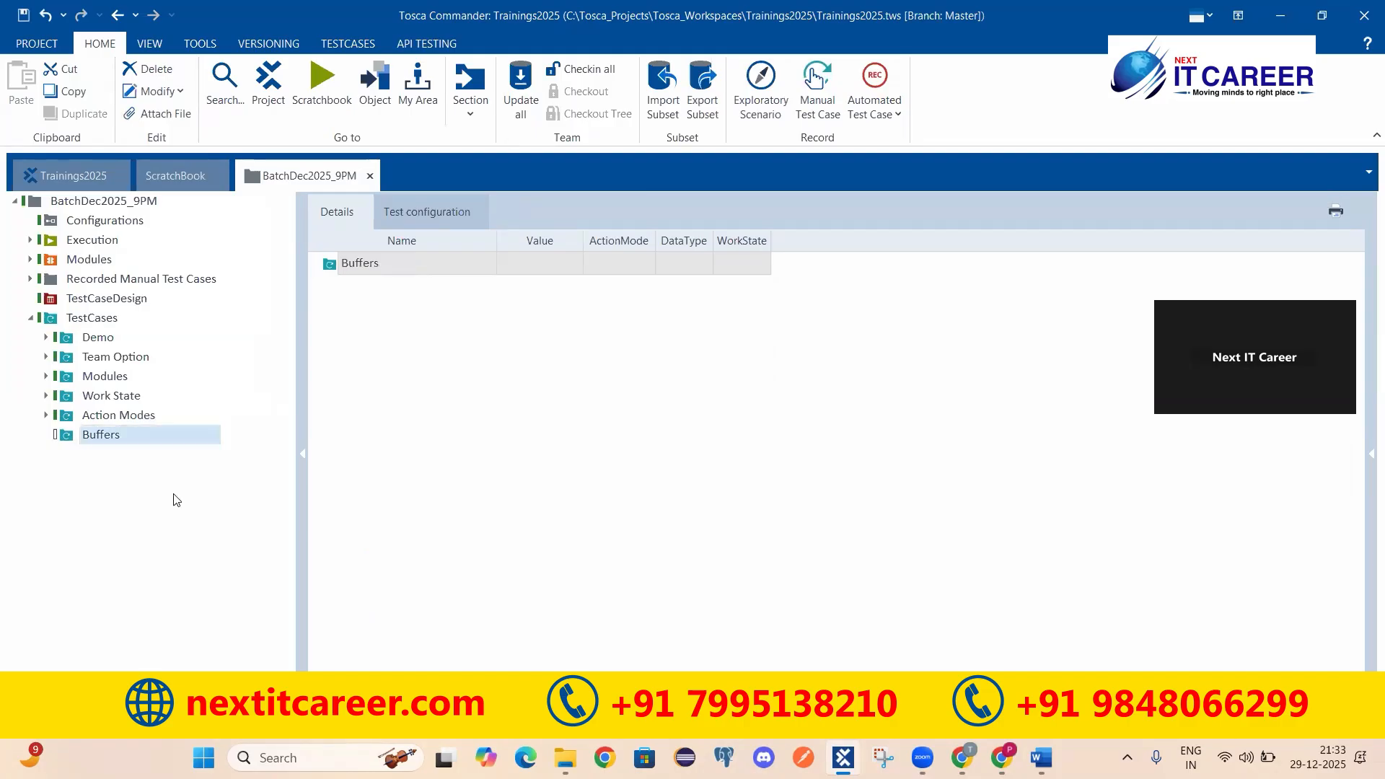
click(24, 14)
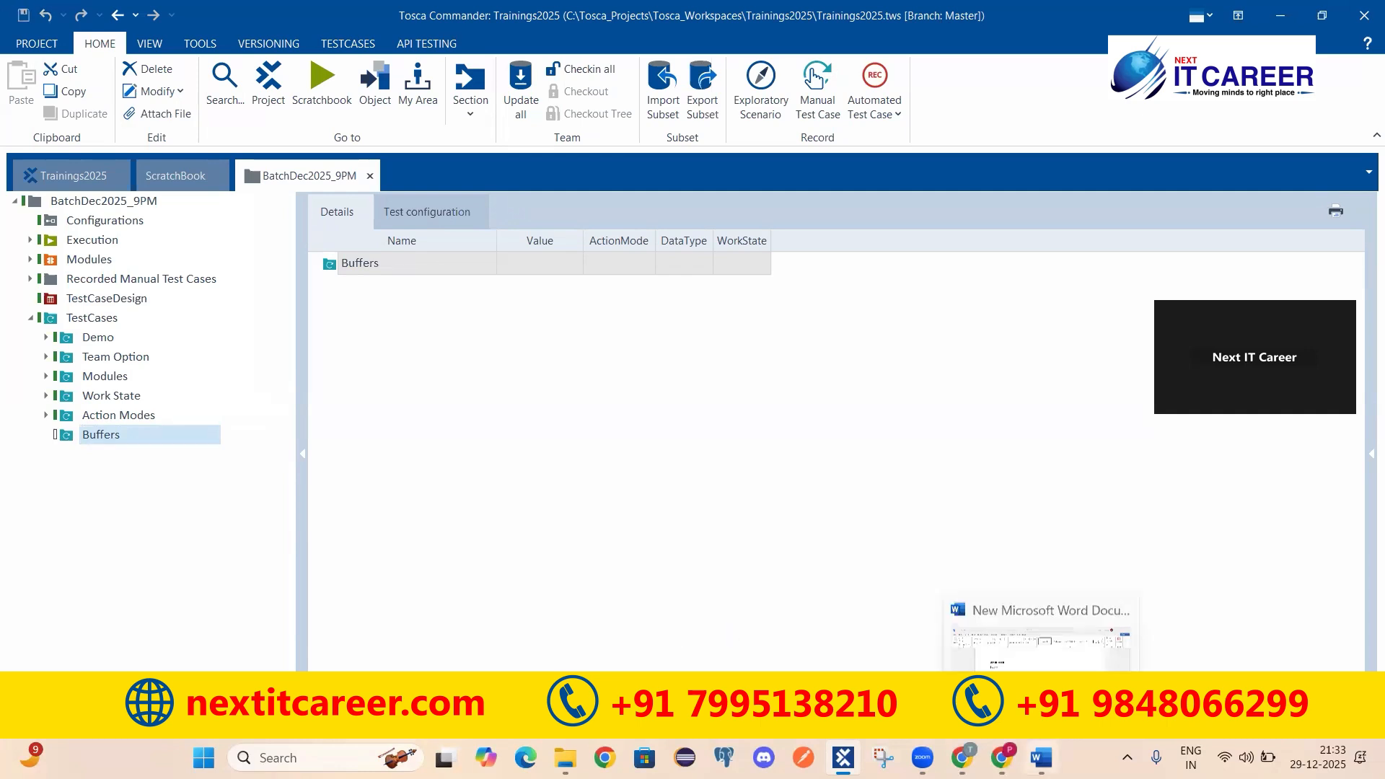
click(1041, 758)
scroll(427, 466, down, 3)
scroll(427, 470, down, 4)
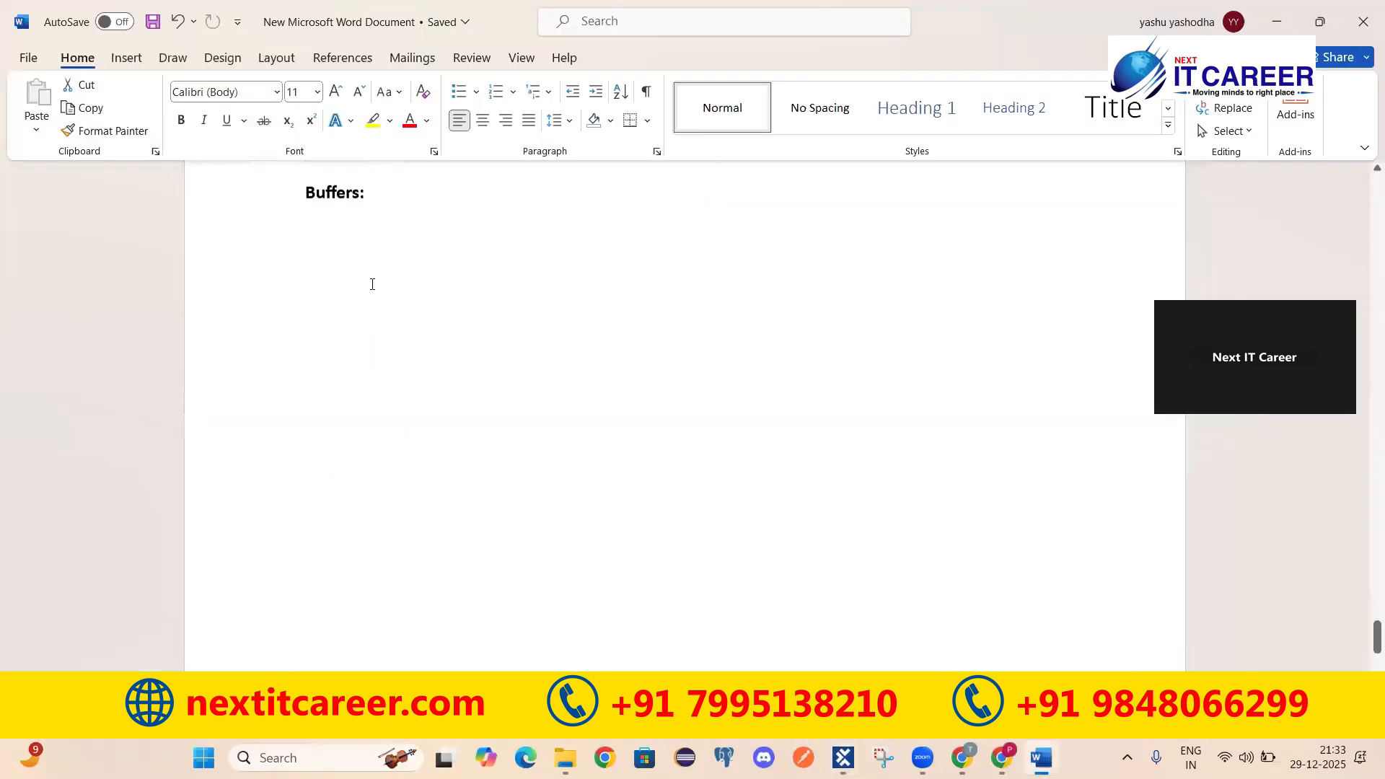
click(406, 235)
key(alt+Tab)
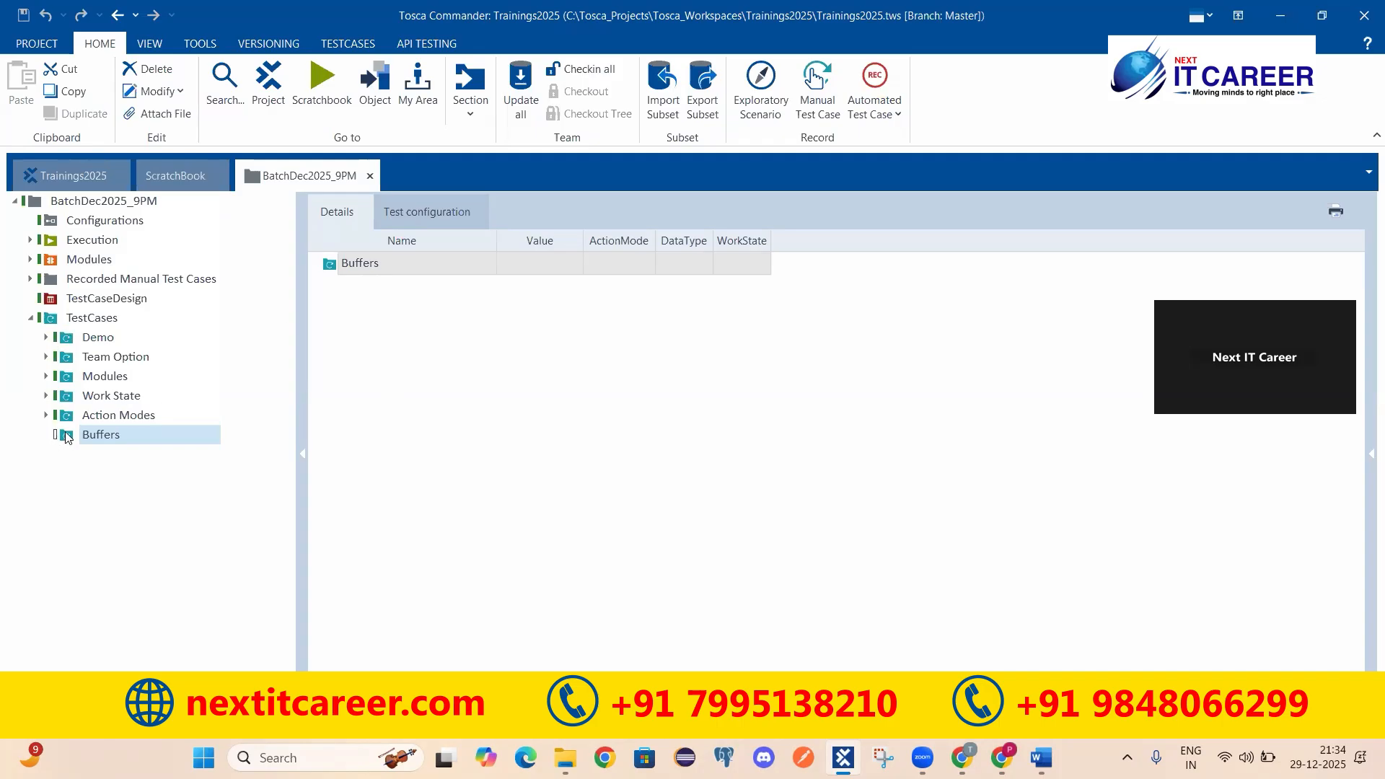
click(107, 416)
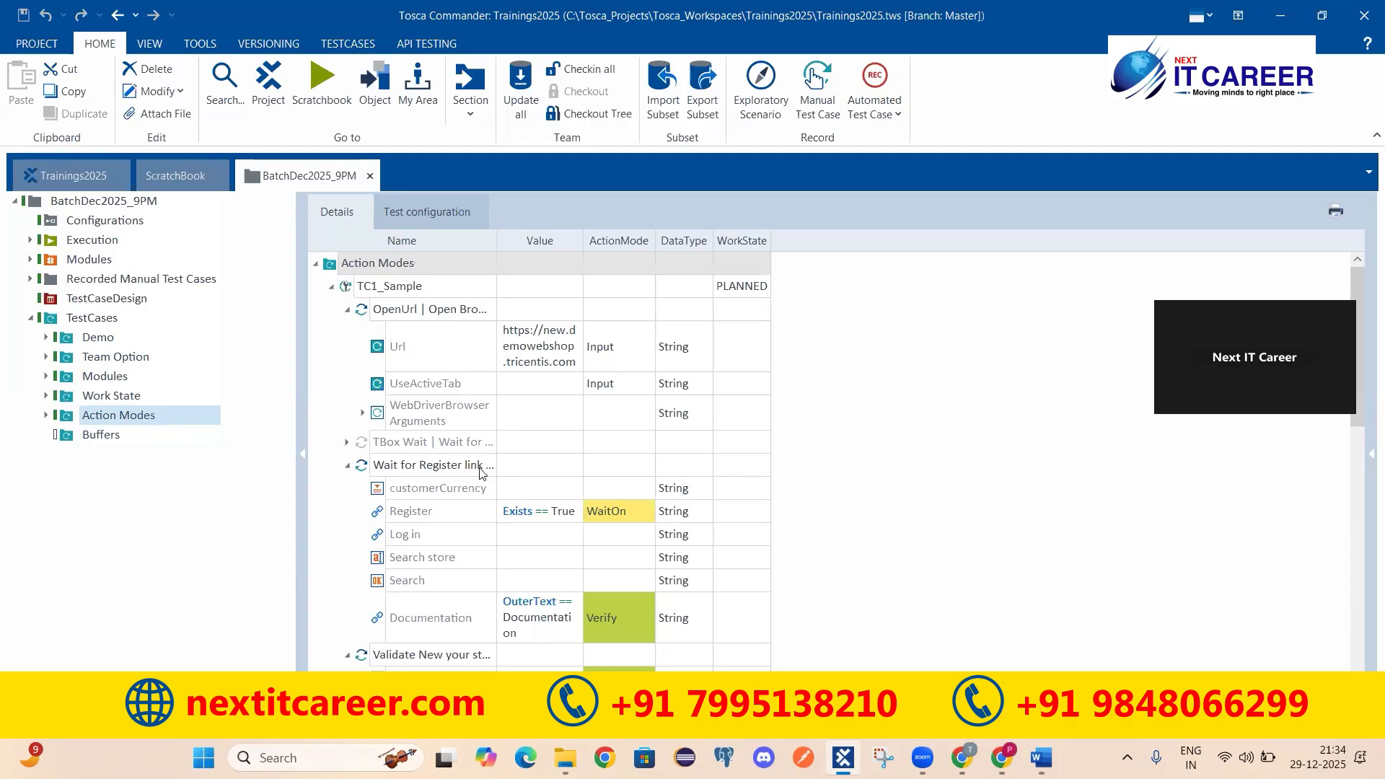
click(524, 340)
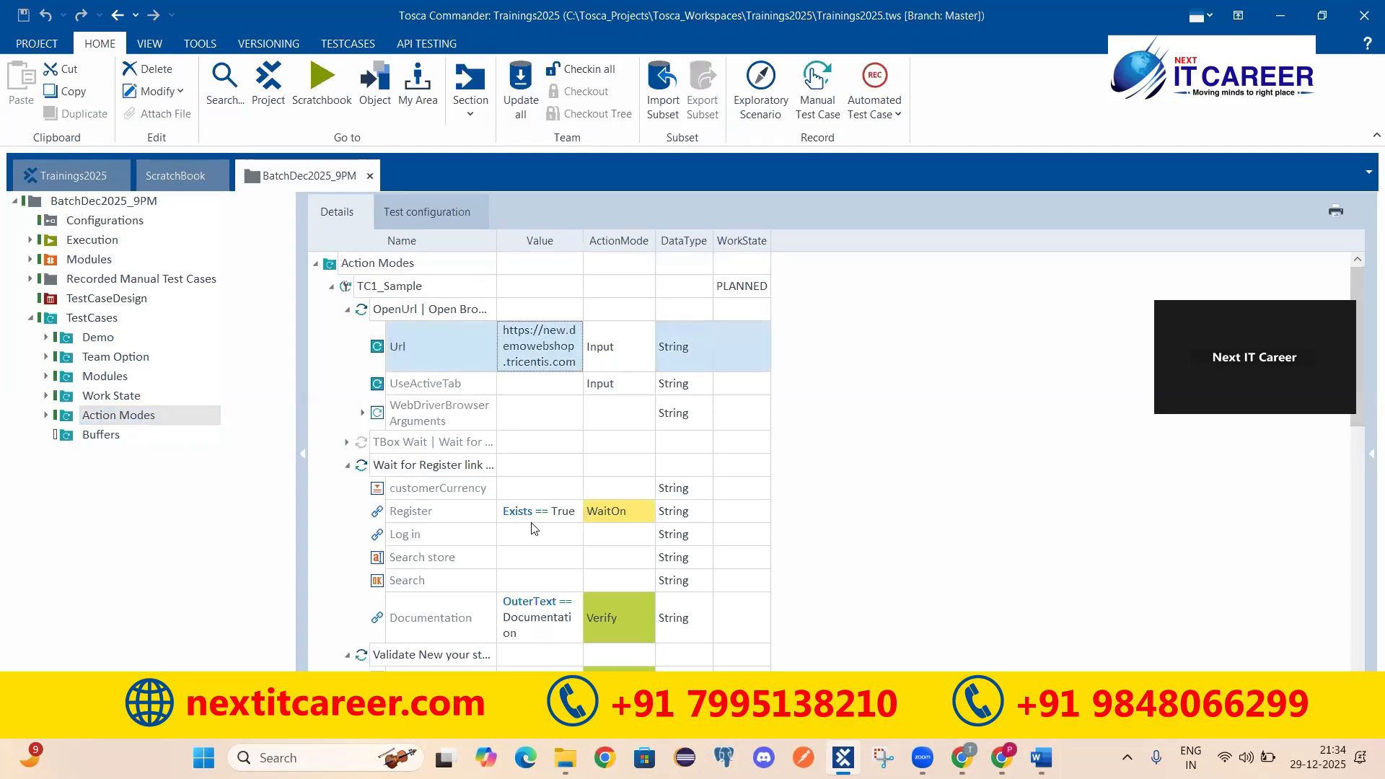
scroll(534, 527, down, 5)
click(449, 442)
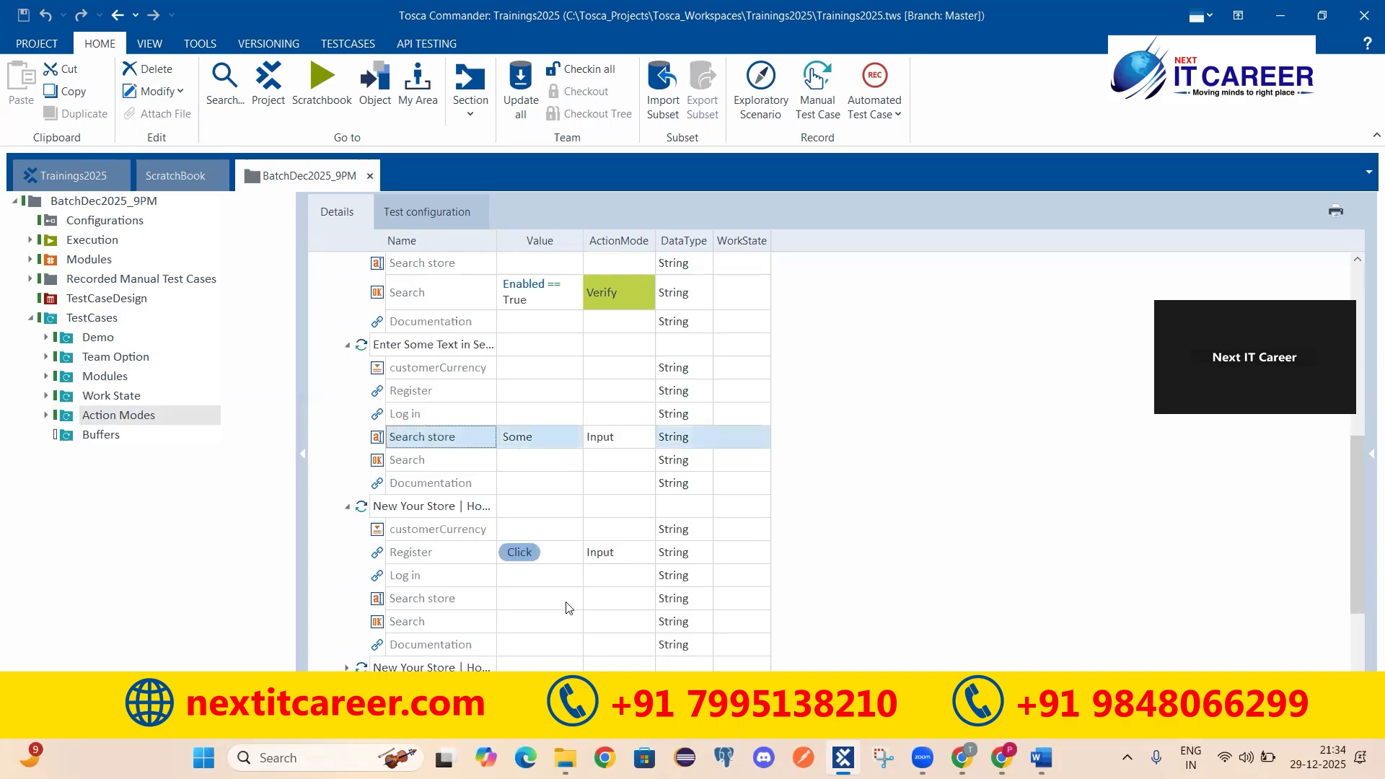
scroll(567, 563, down, 3)
click(543, 583)
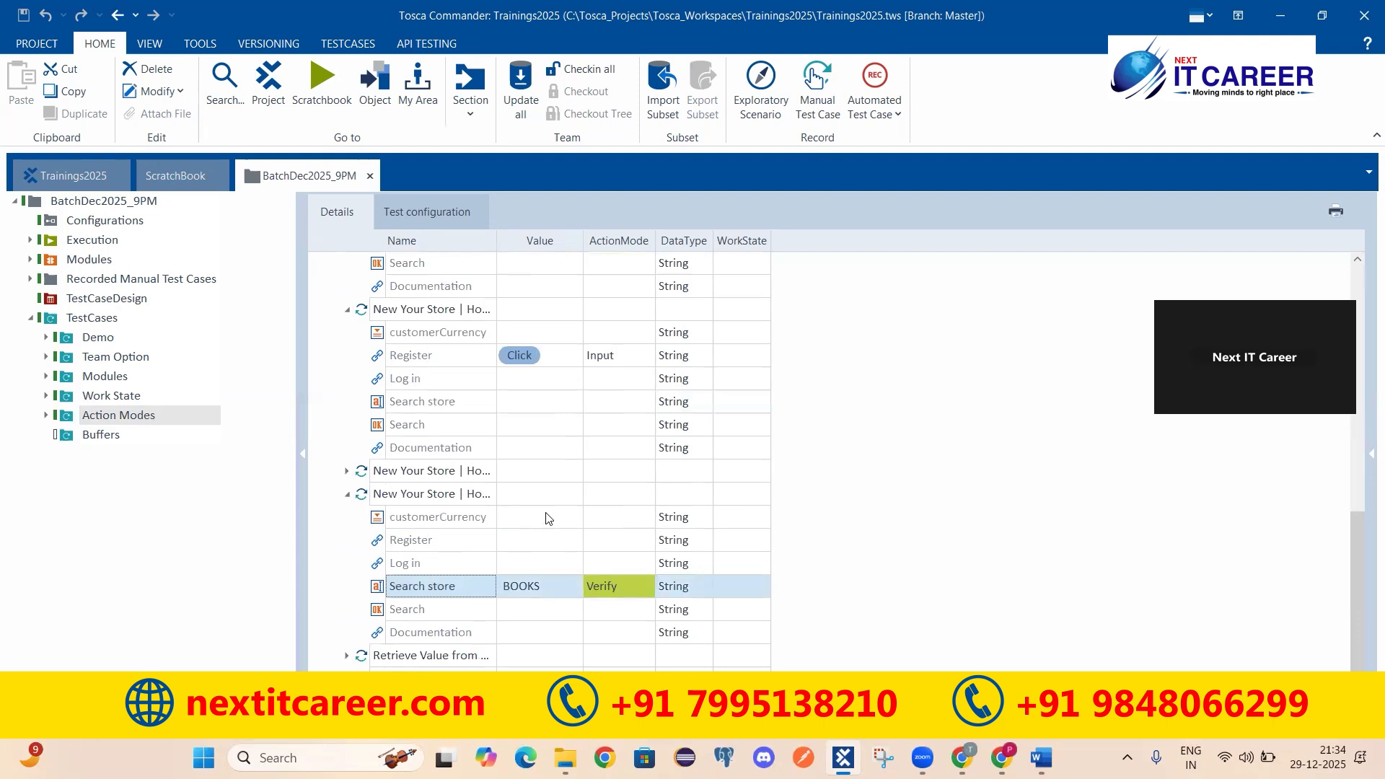
scroll(541, 500, up, 5)
scroll(542, 499, up, 6)
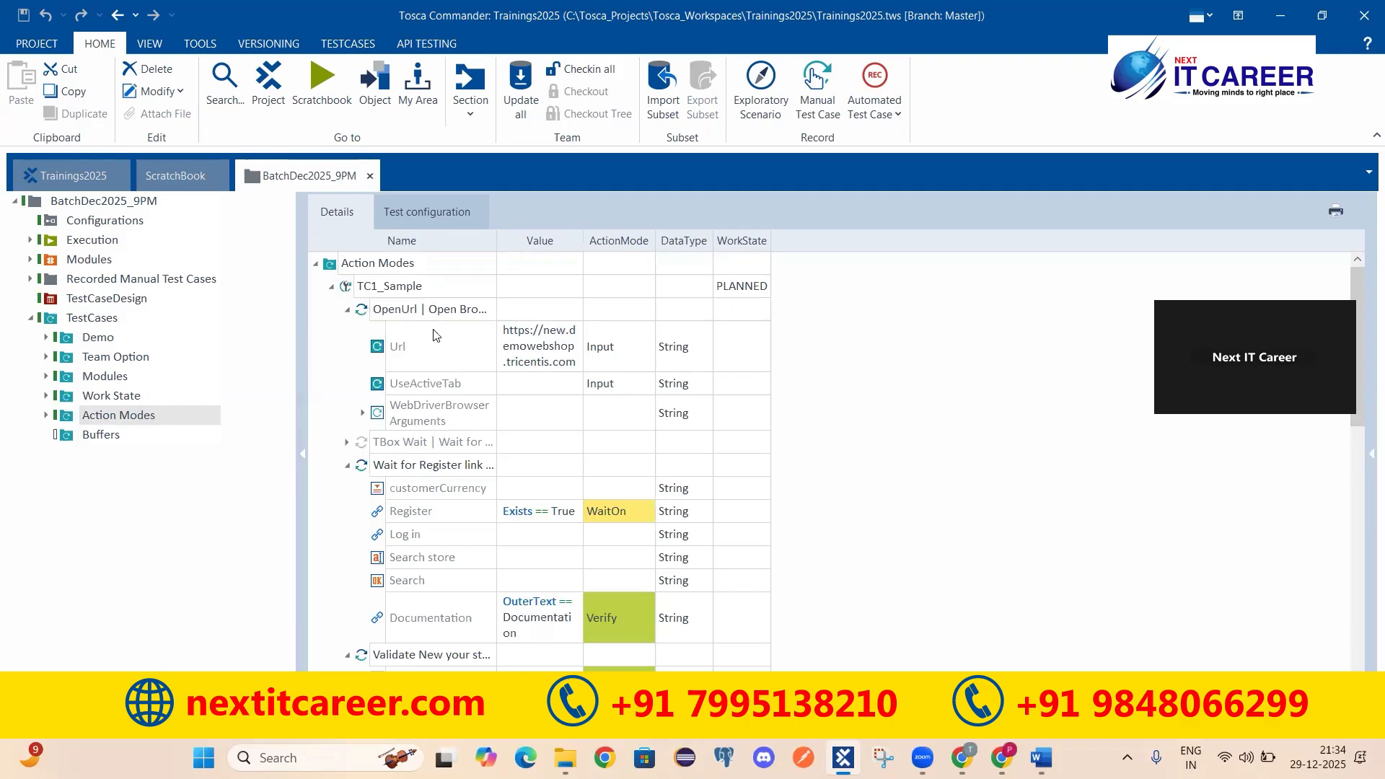
click(433, 466)
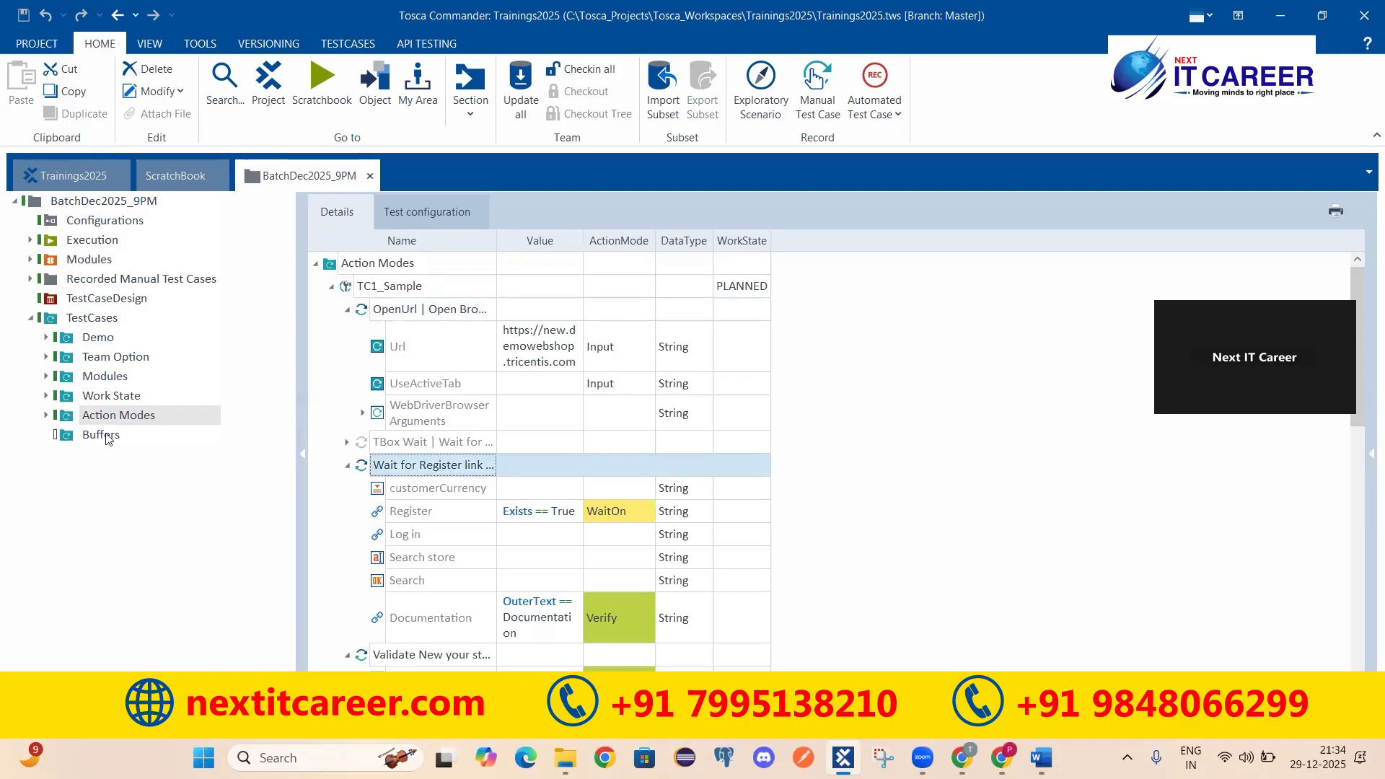
click(165, 439)
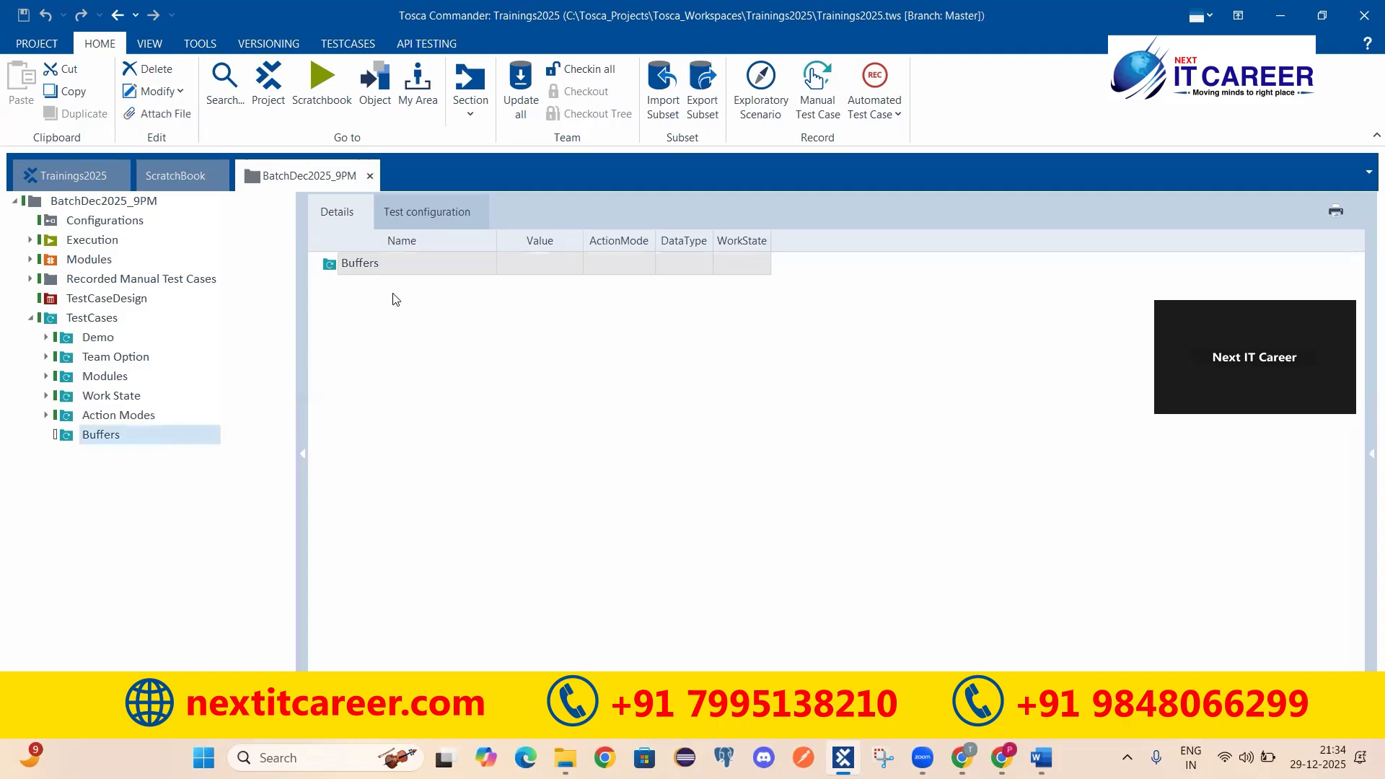
Step: Create test case TC1 in the Buffers folder and save the project
right_click(107, 438)
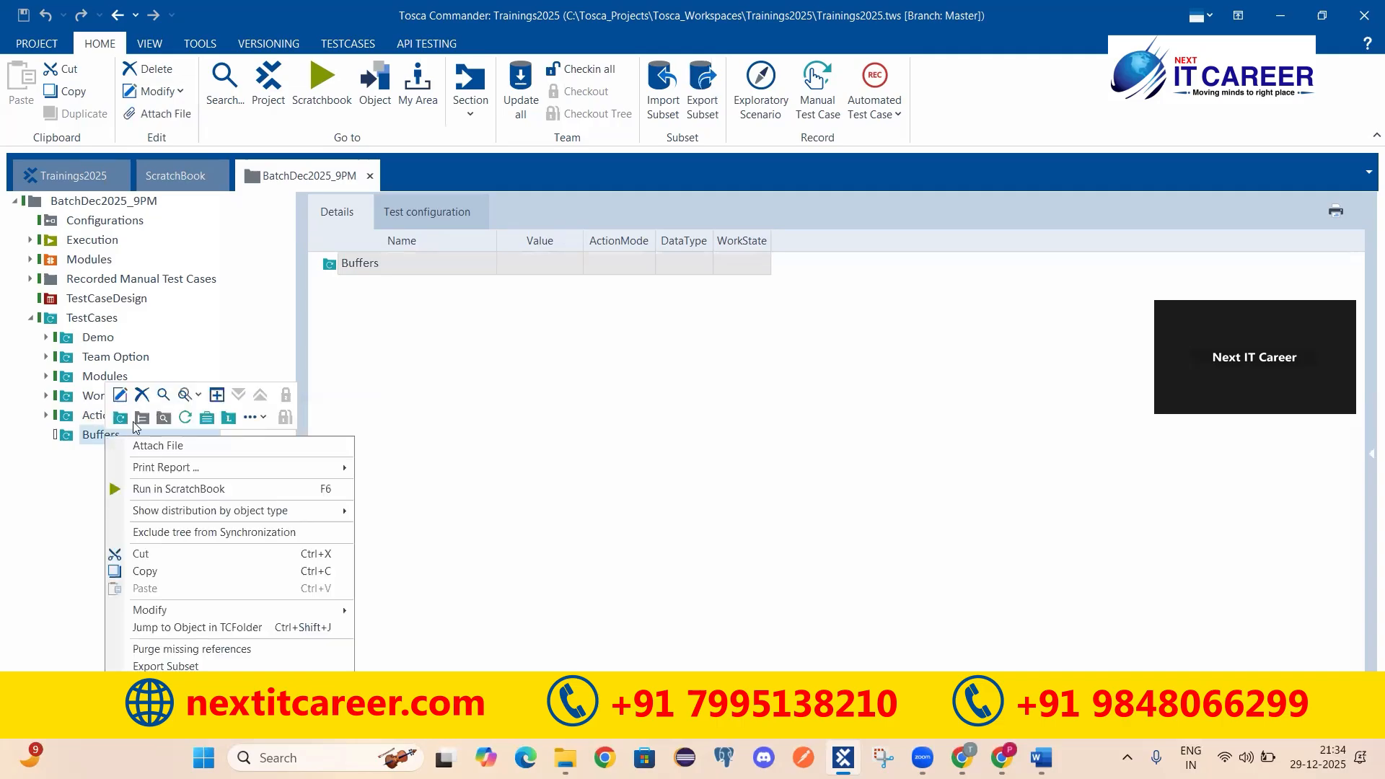
click(184, 418)
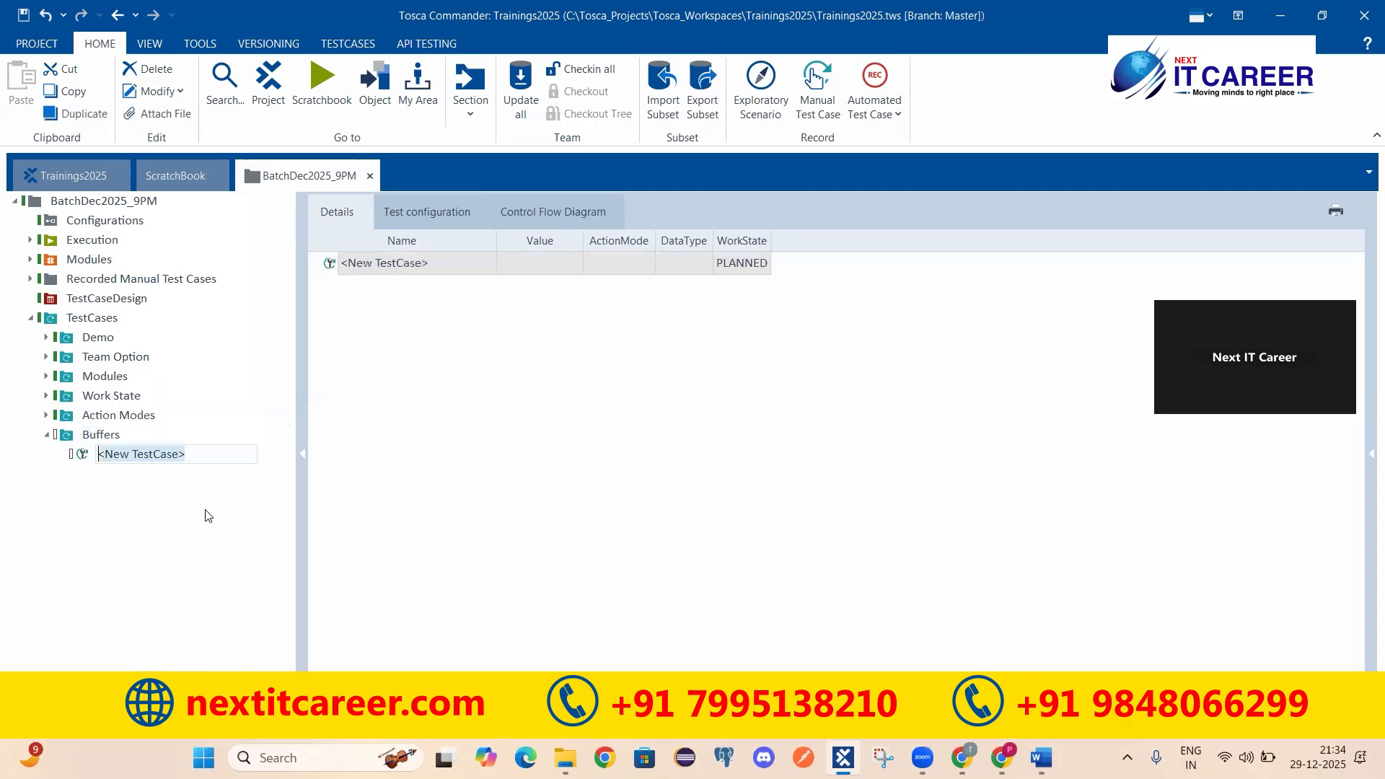
text(TC1)
key(Return)
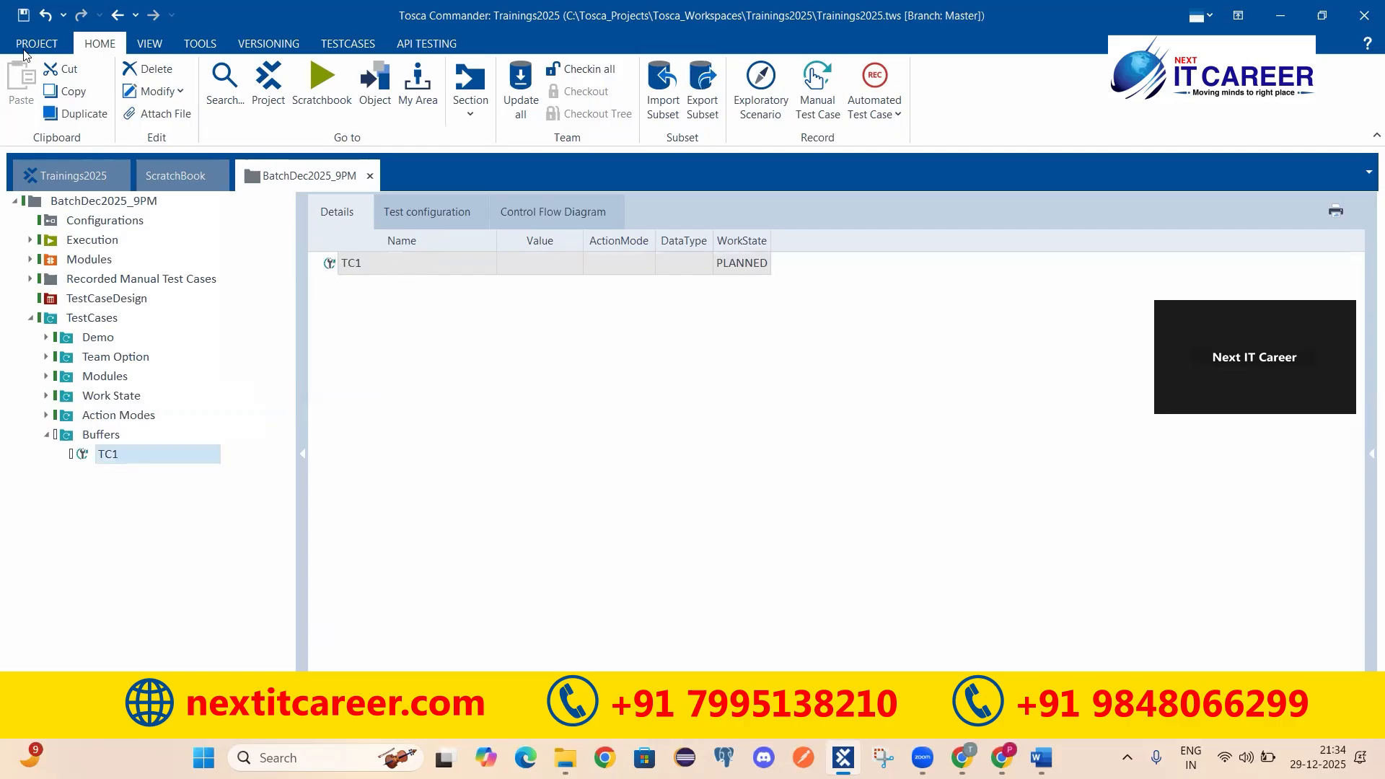
click(21, 22)
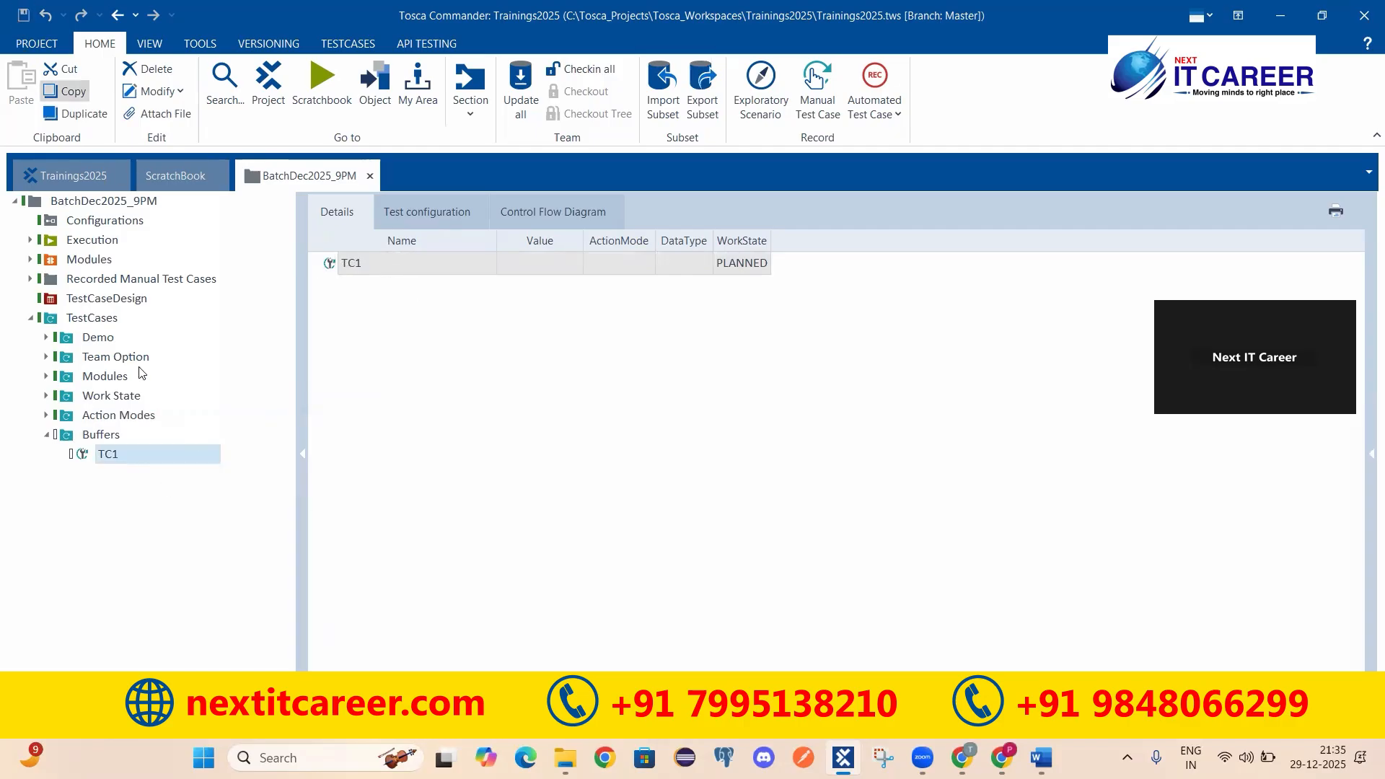
Step: In Trainings2025 Modules, expand Standard modules > TBox Automation Tools > Buffer Operations, widening the Name column
double_click(63, 178)
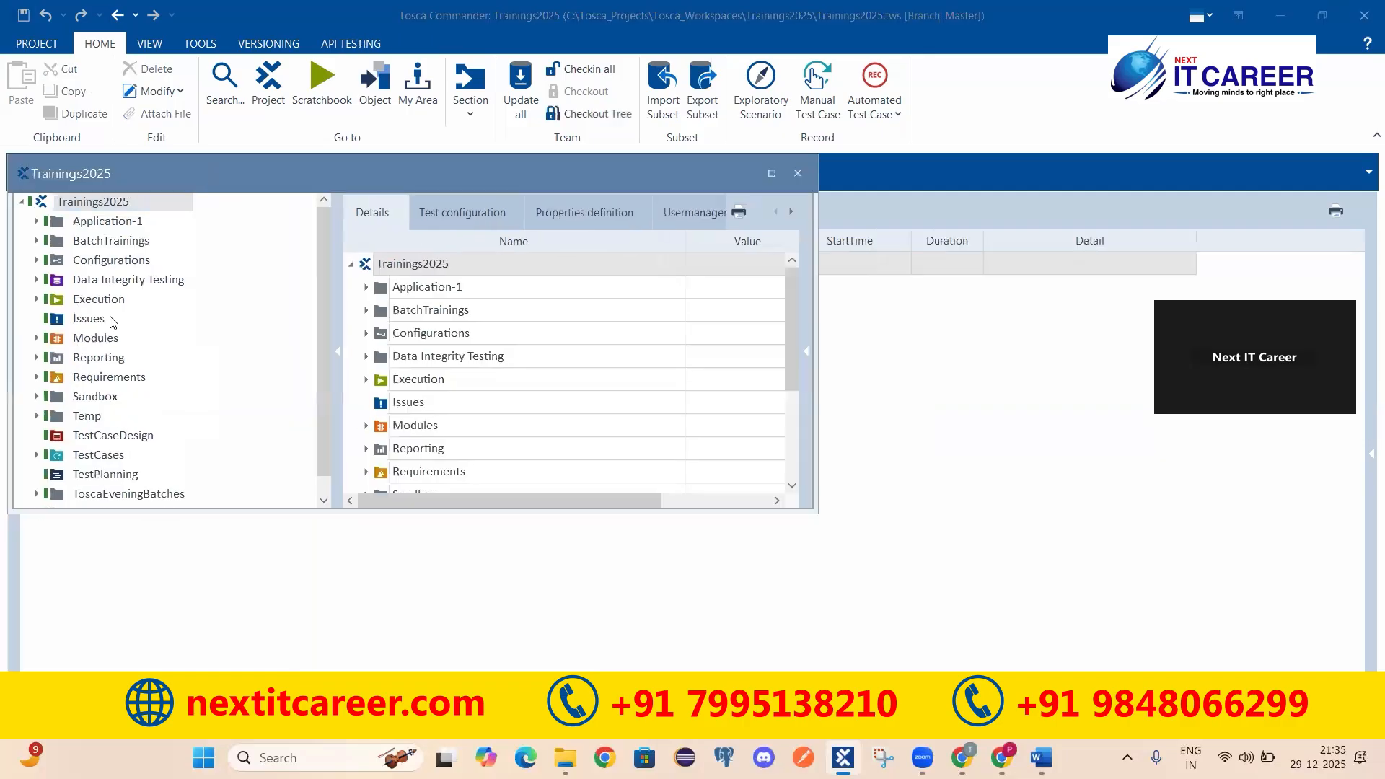
double_click(82, 186)
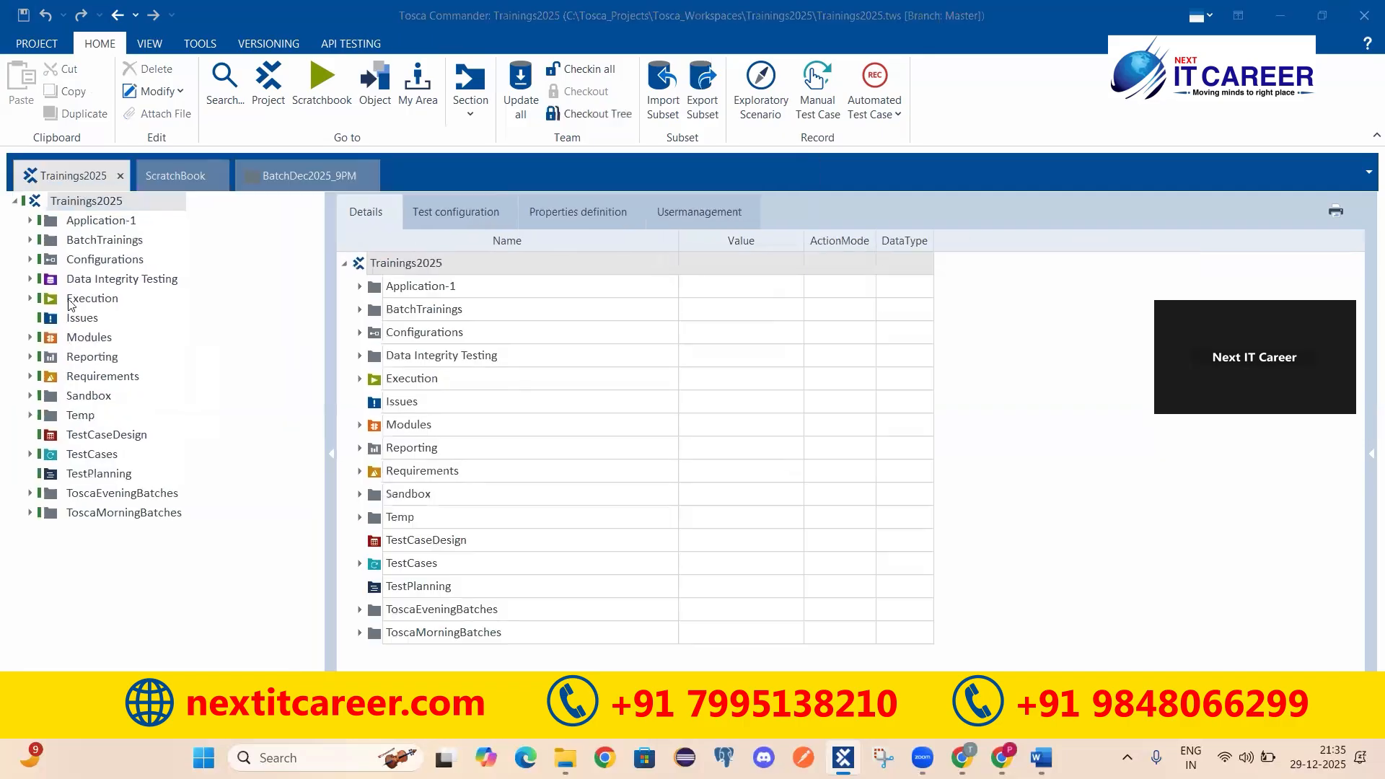
click(79, 338)
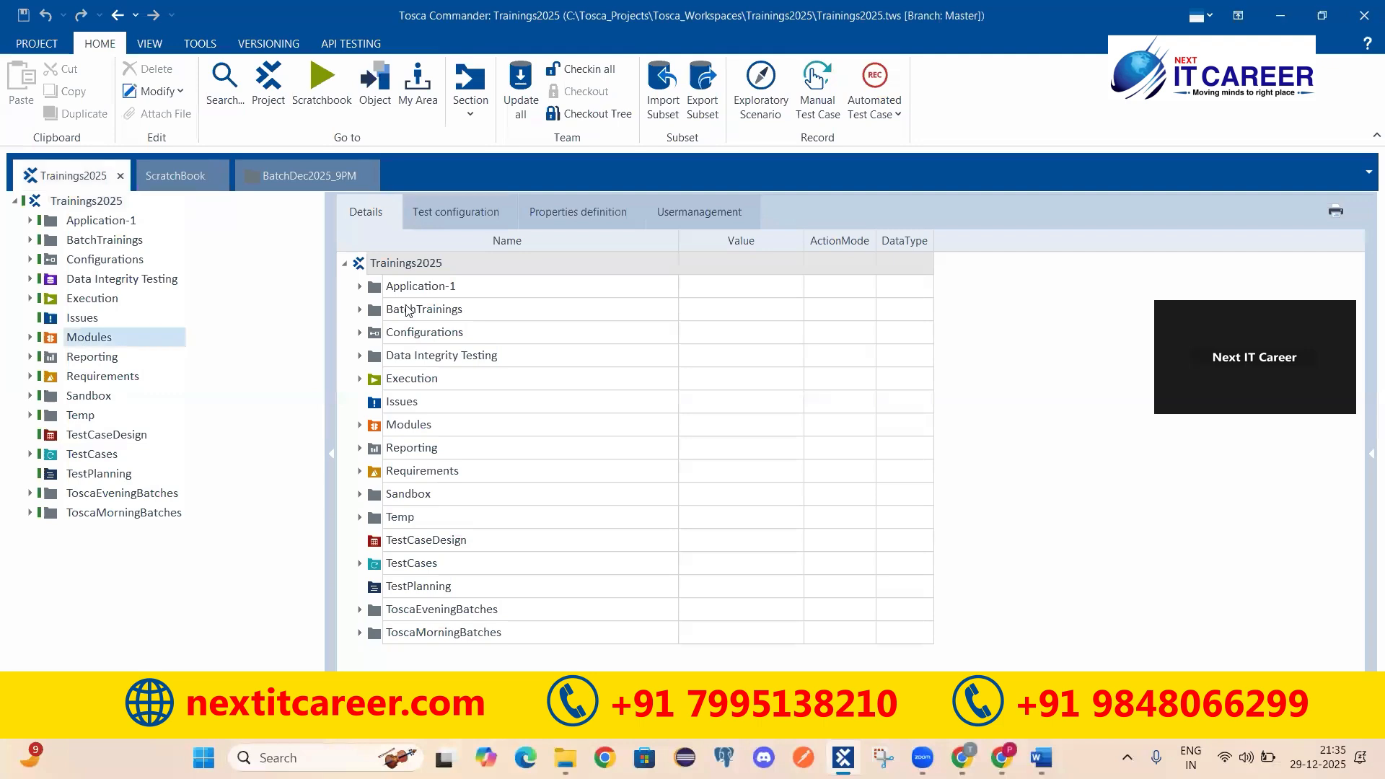
click(411, 289)
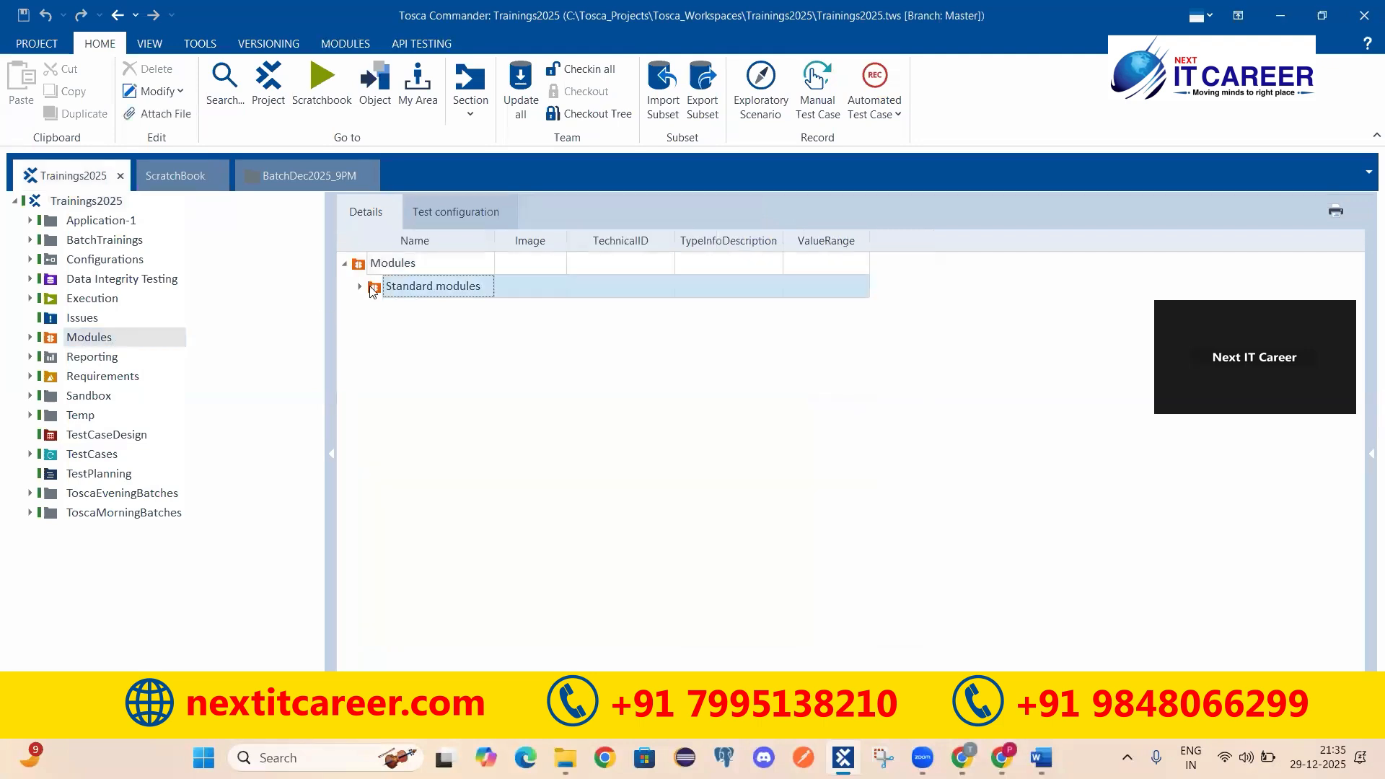
click(360, 286)
drag(495, 240, 557, 241)
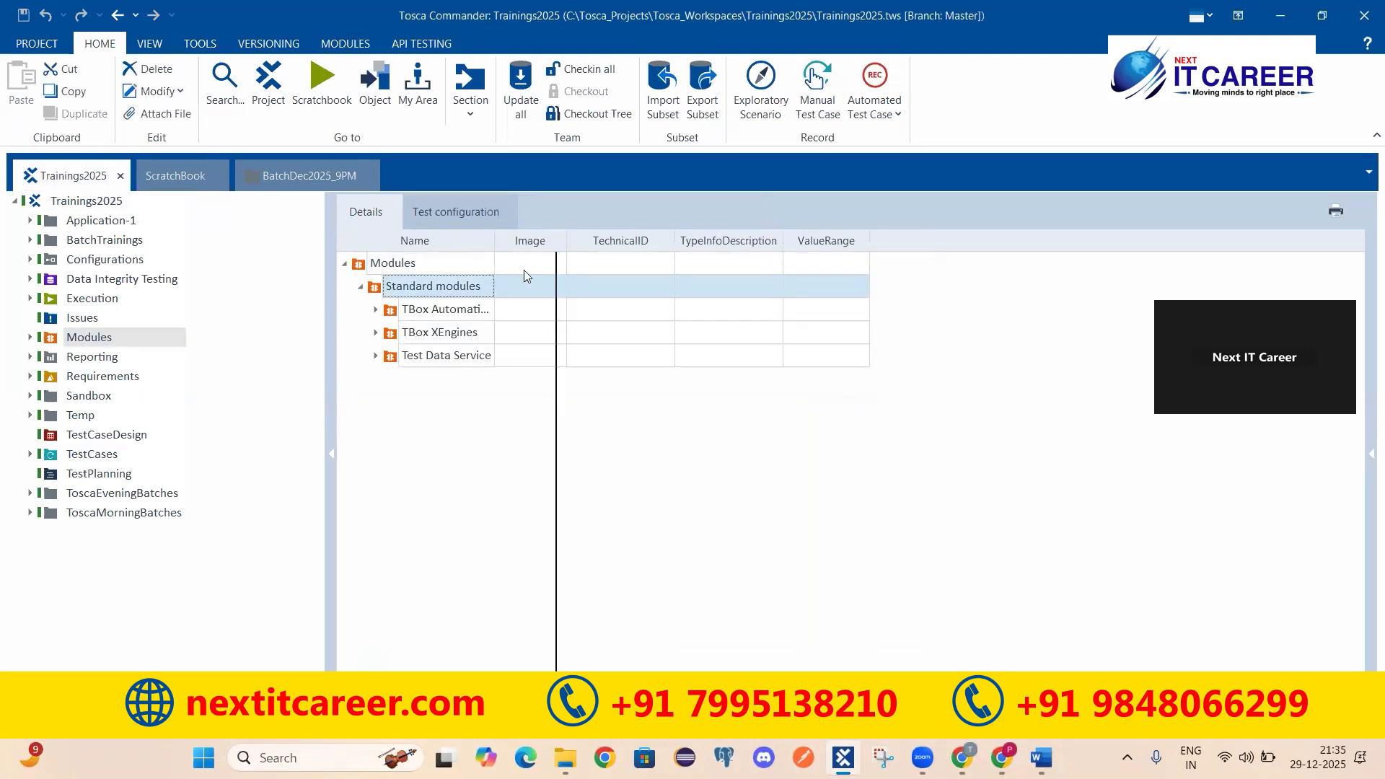
click(376, 310)
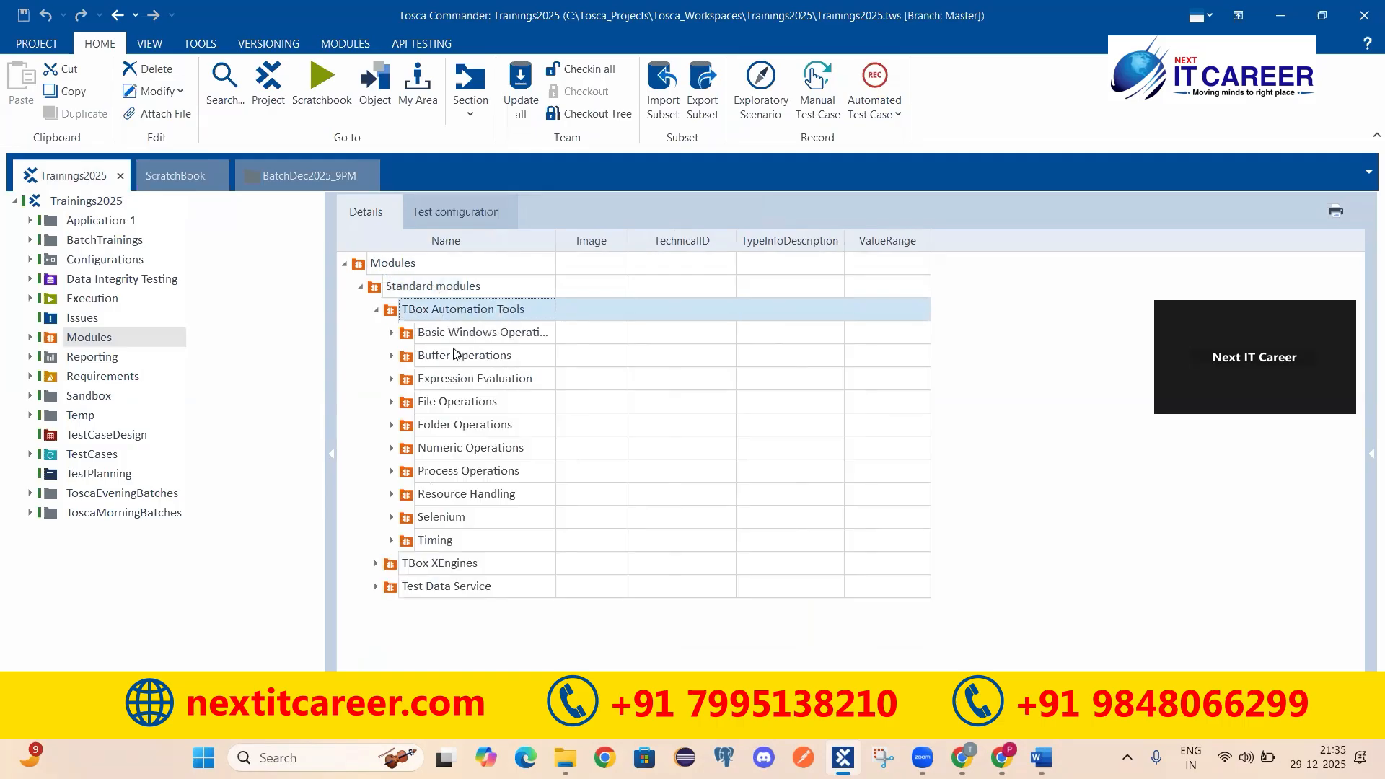
click(406, 360)
click(392, 356)
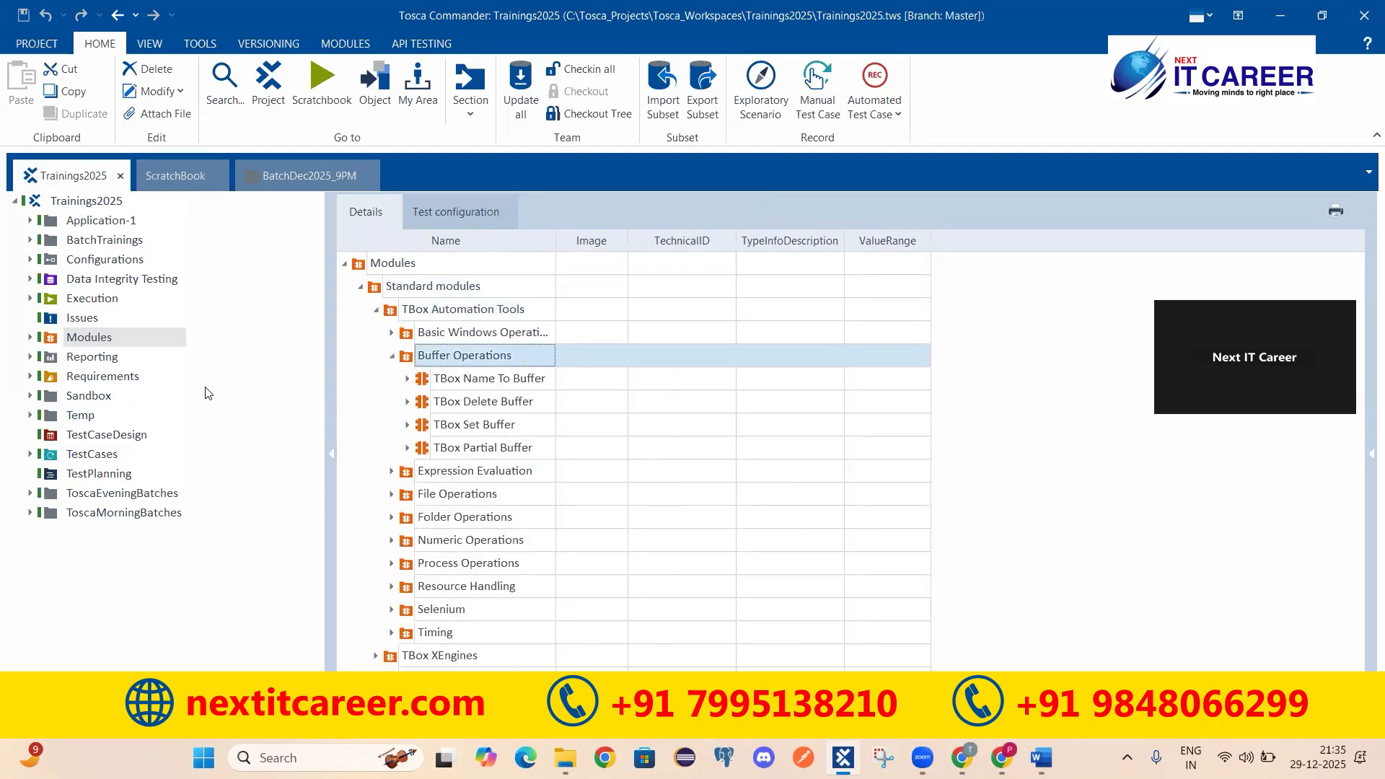
Step: Open Buffer Operations from the project tree under Modules > Standard modules > TBox Automation Tools
click(30, 337)
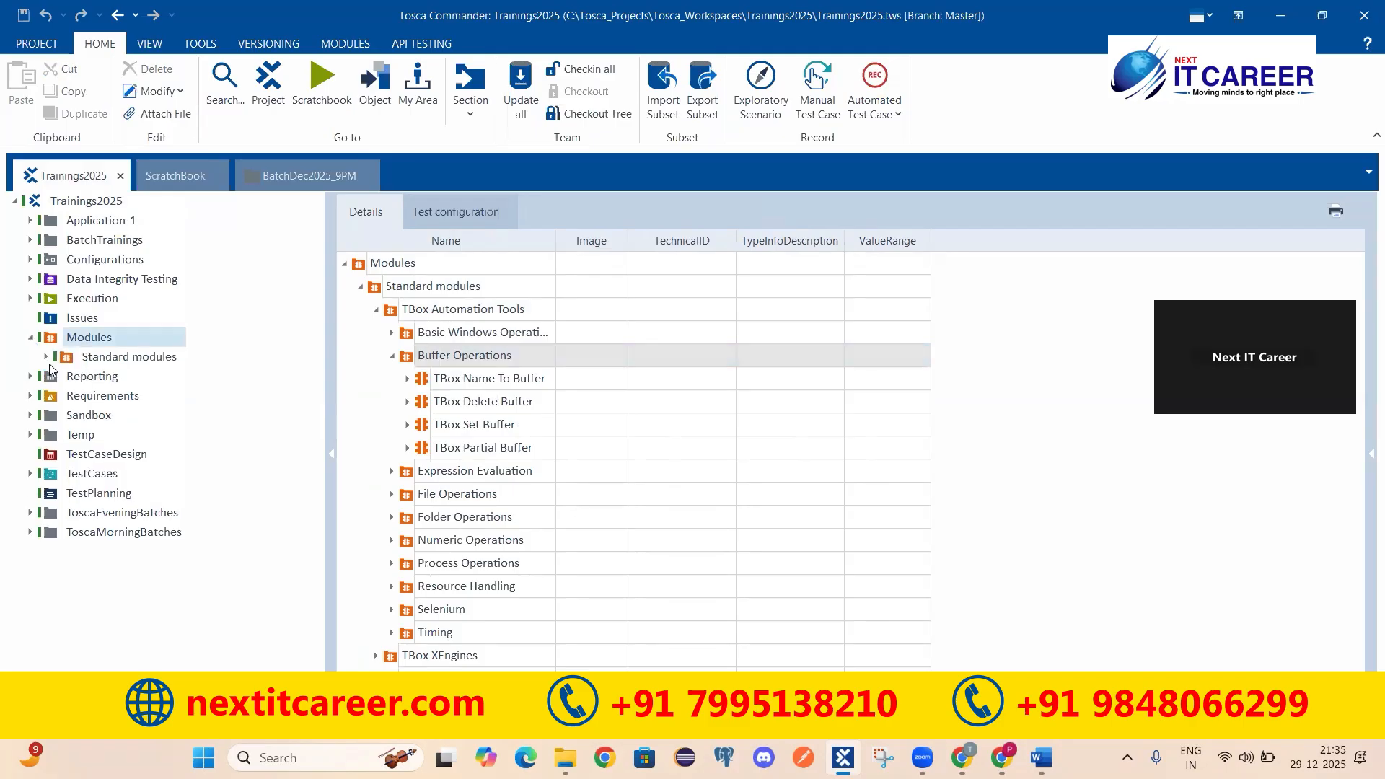
click(46, 356)
click(62, 376)
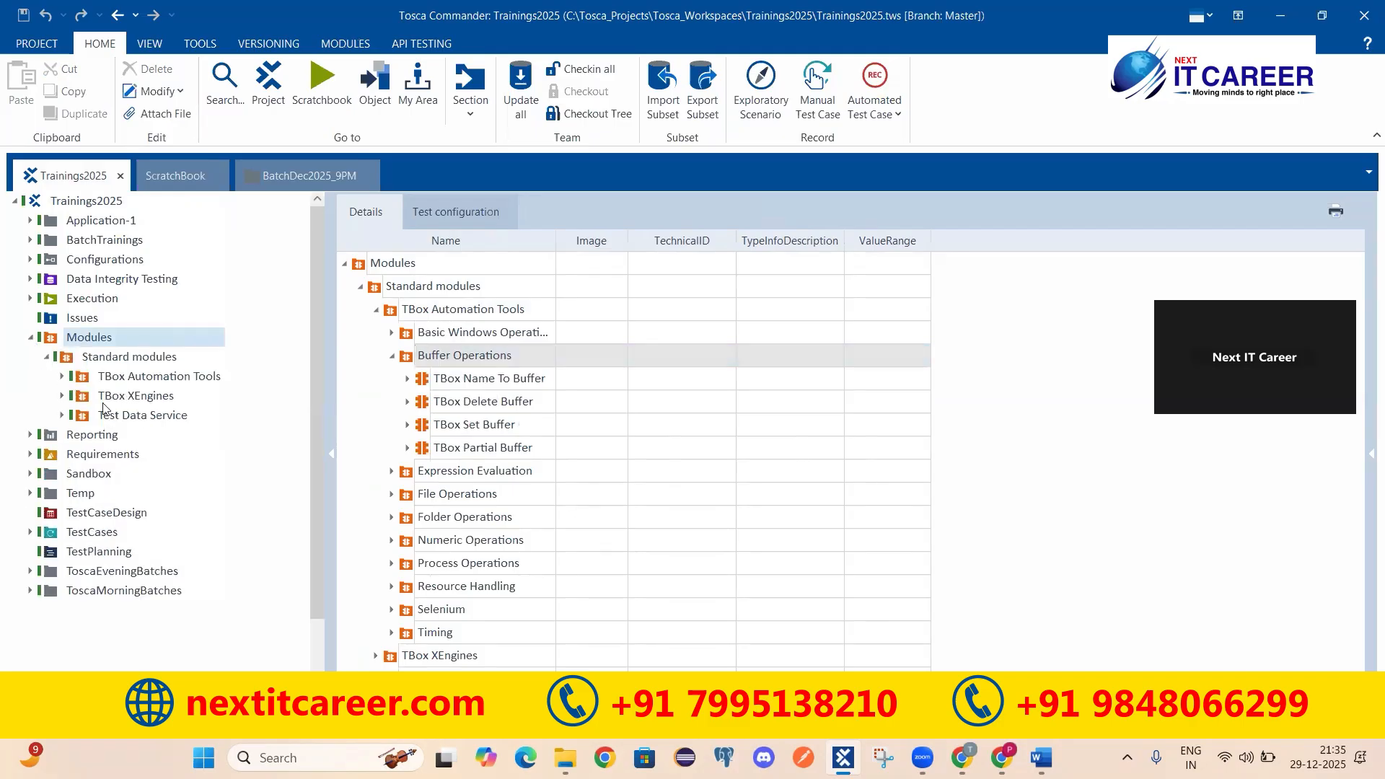
click(134, 417)
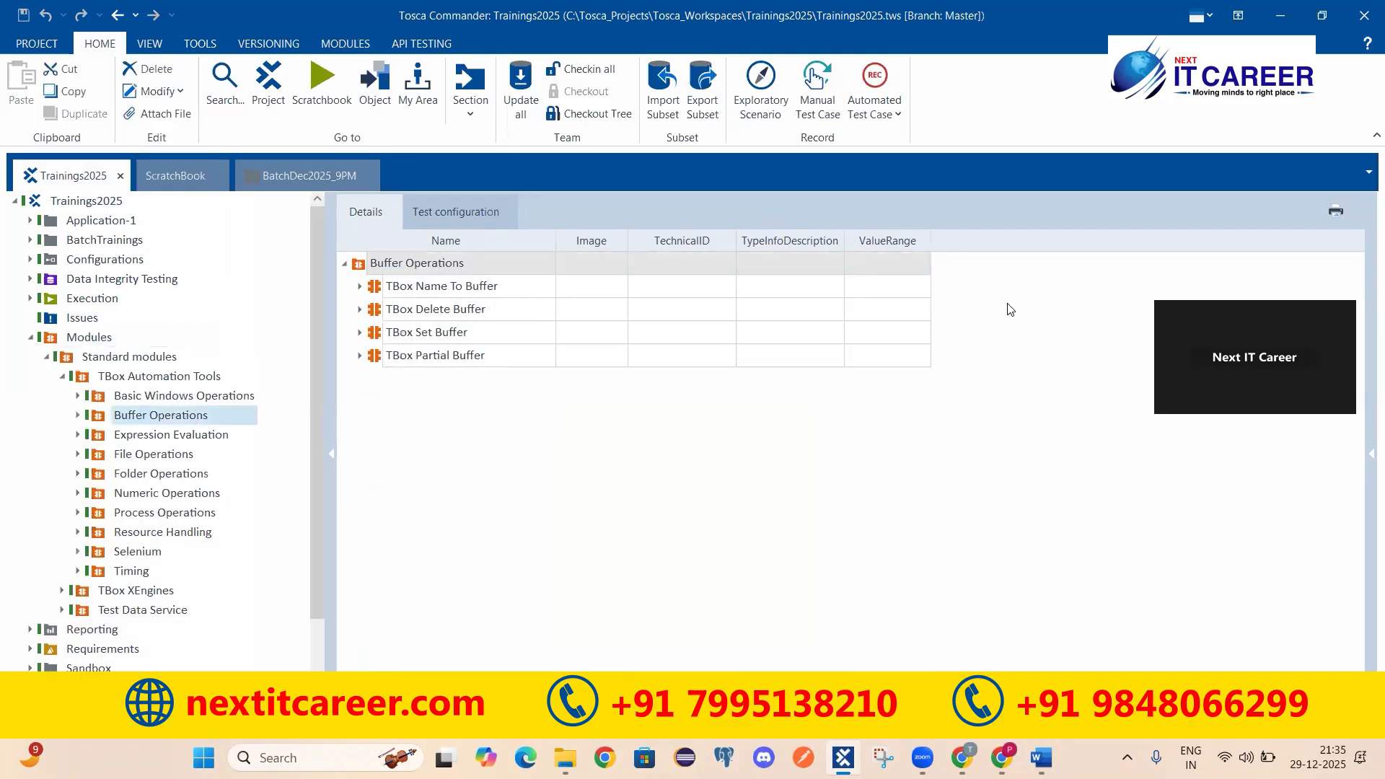
Step: Add the Description column to the module grid through the Column Chooser and widen it
right_click(979, 239)
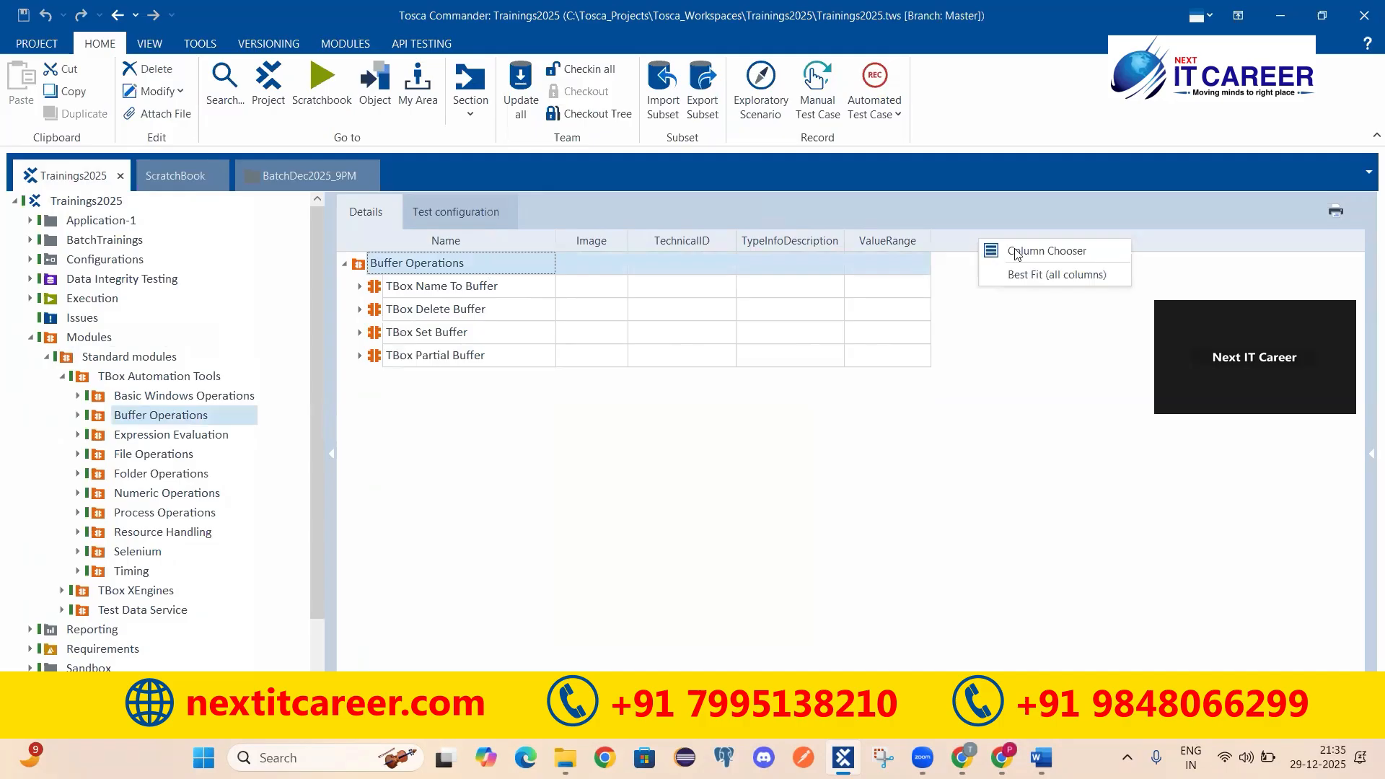
right_click(949, 244)
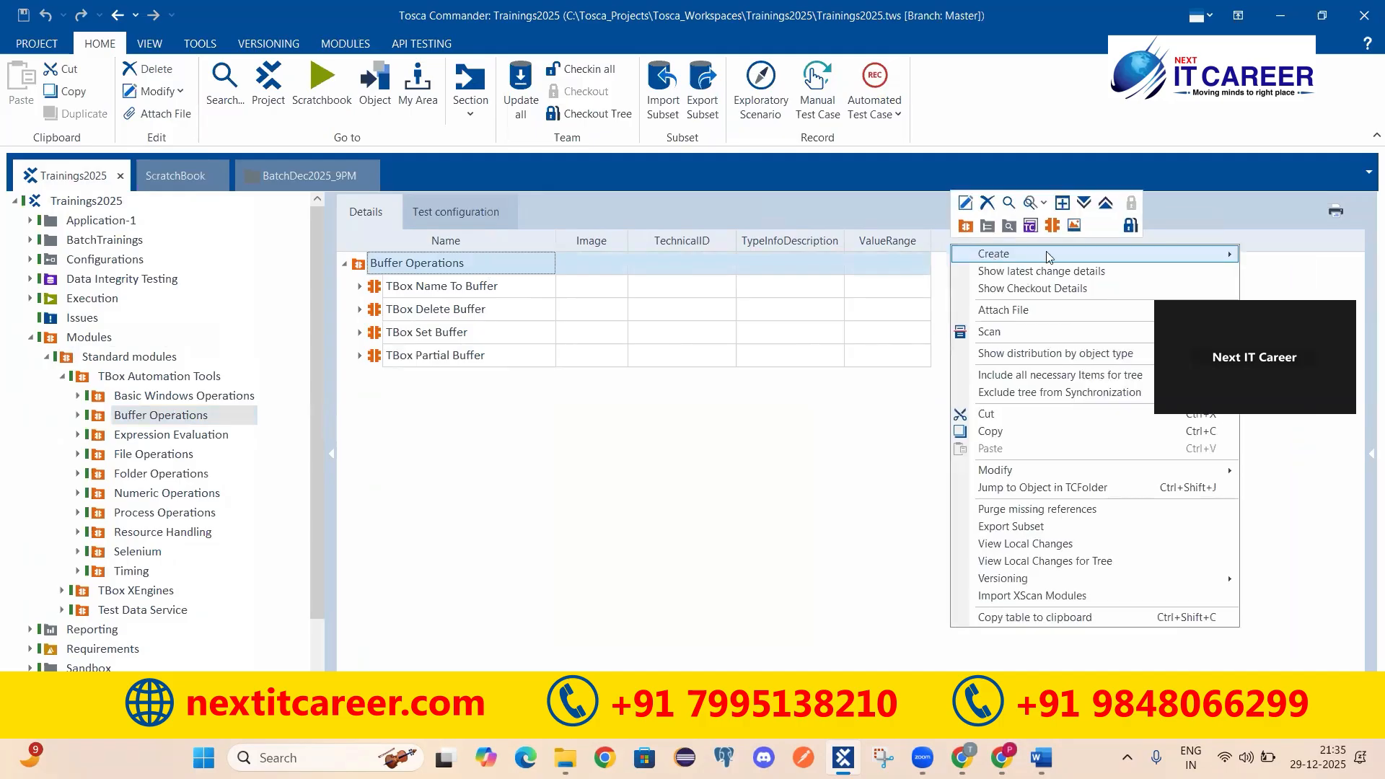
right_click(1318, 245)
click(1300, 258)
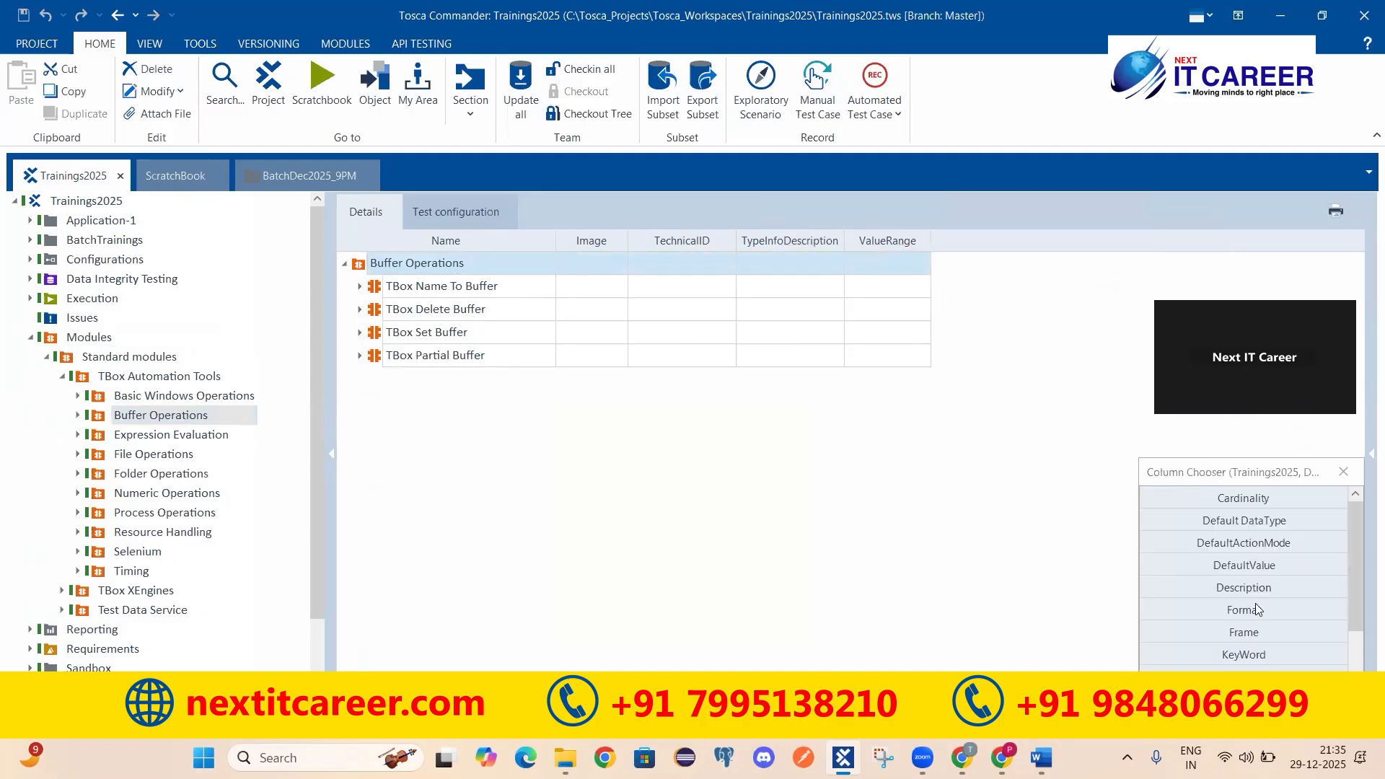
drag(1227, 586, 1021, 243)
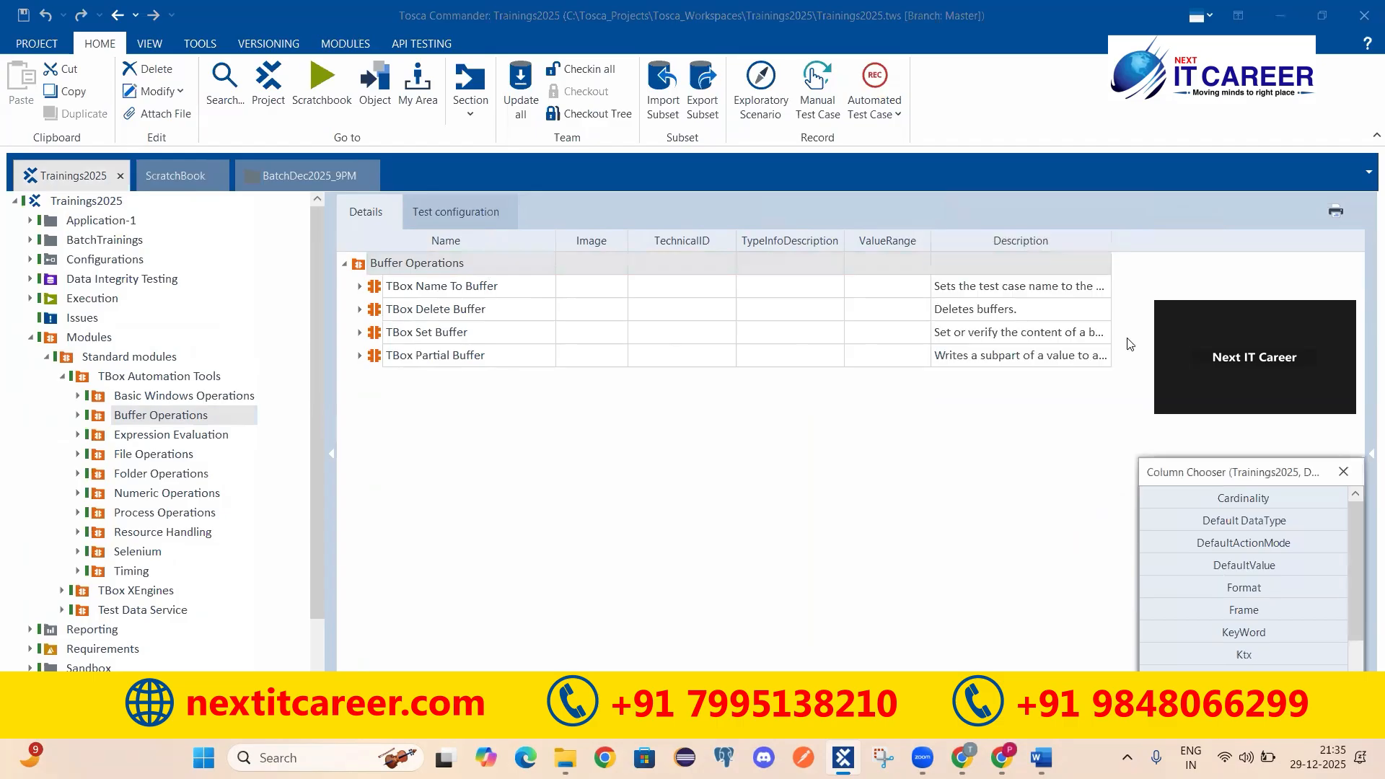
click(1345, 472)
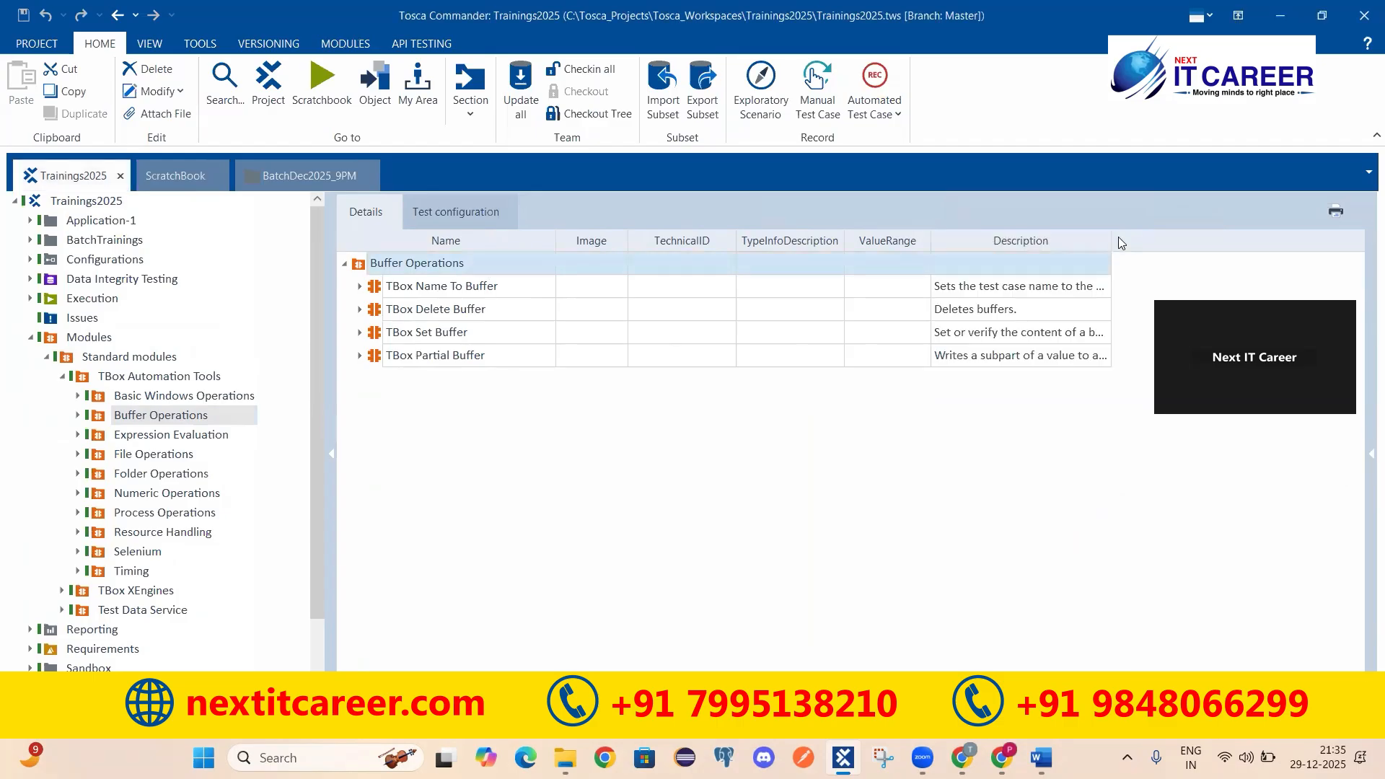
drag(1109, 239, 1255, 242)
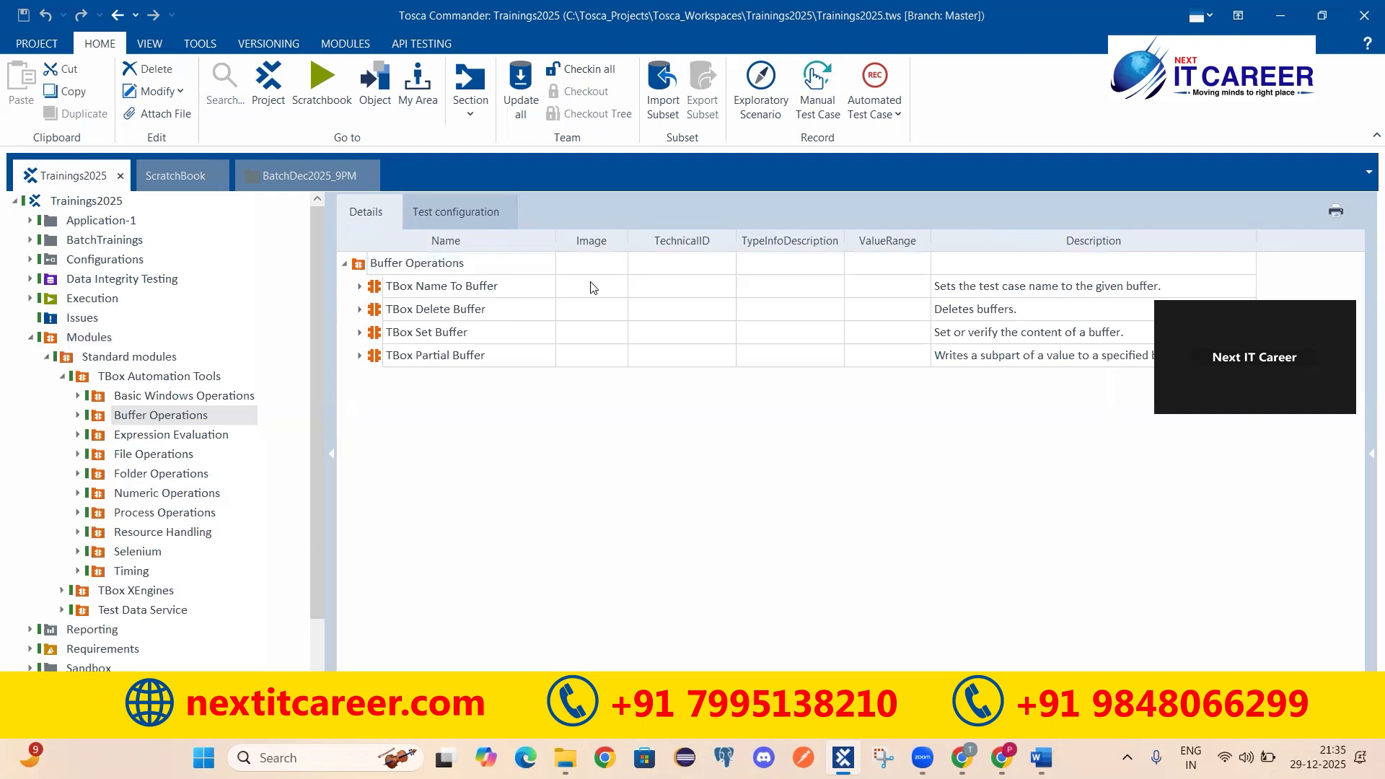
Step: Read the descriptions of the four buffer modules, focusing on TBox Set Buffer
click(362, 265)
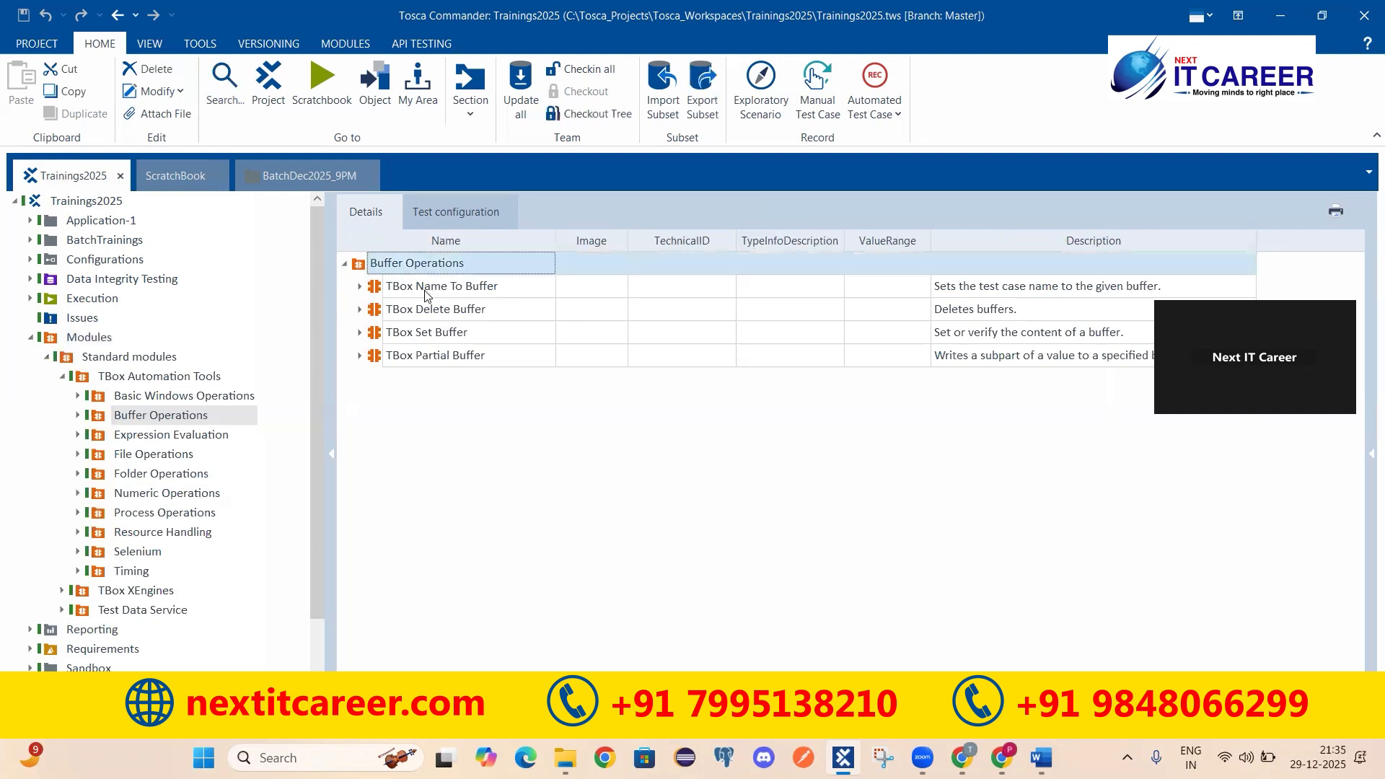
click(434, 295)
click(452, 311)
click(457, 332)
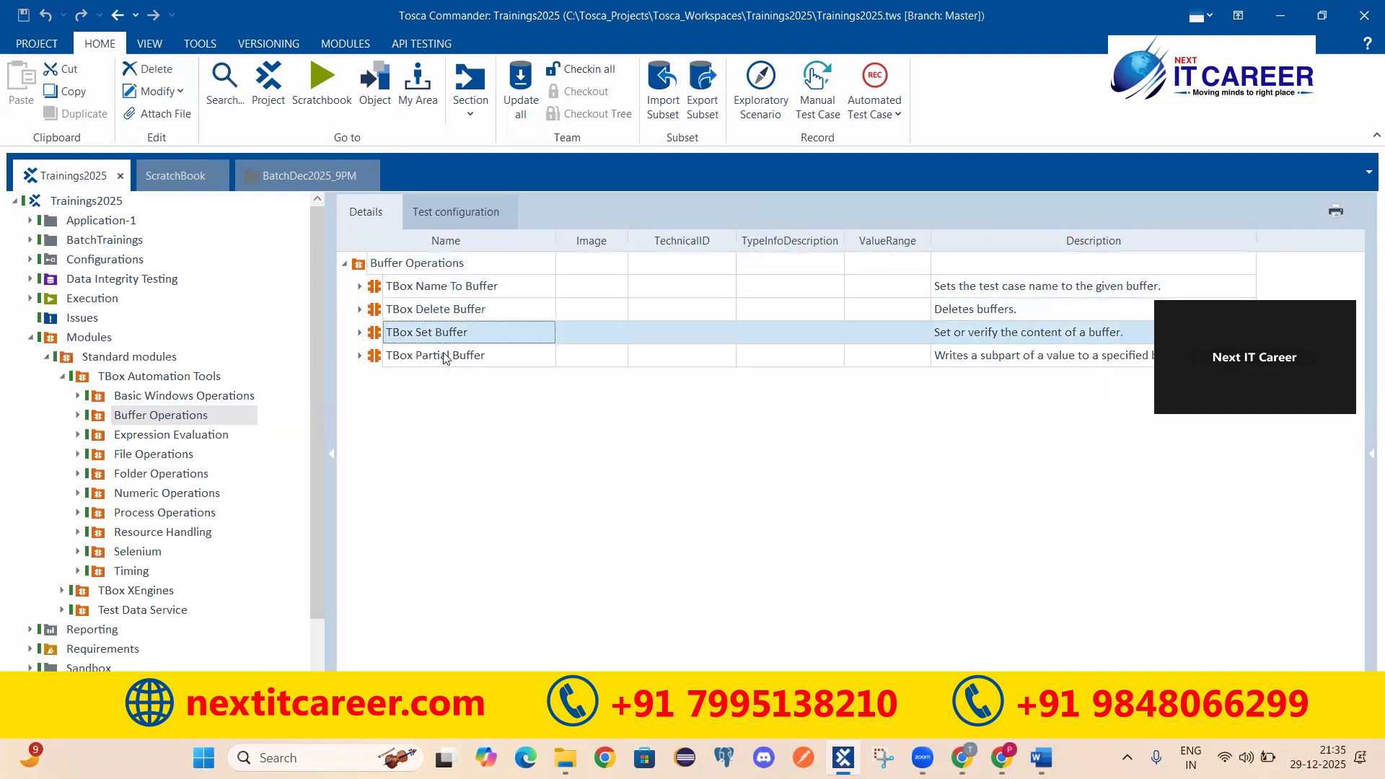
click(466, 354)
click(458, 287)
click(453, 315)
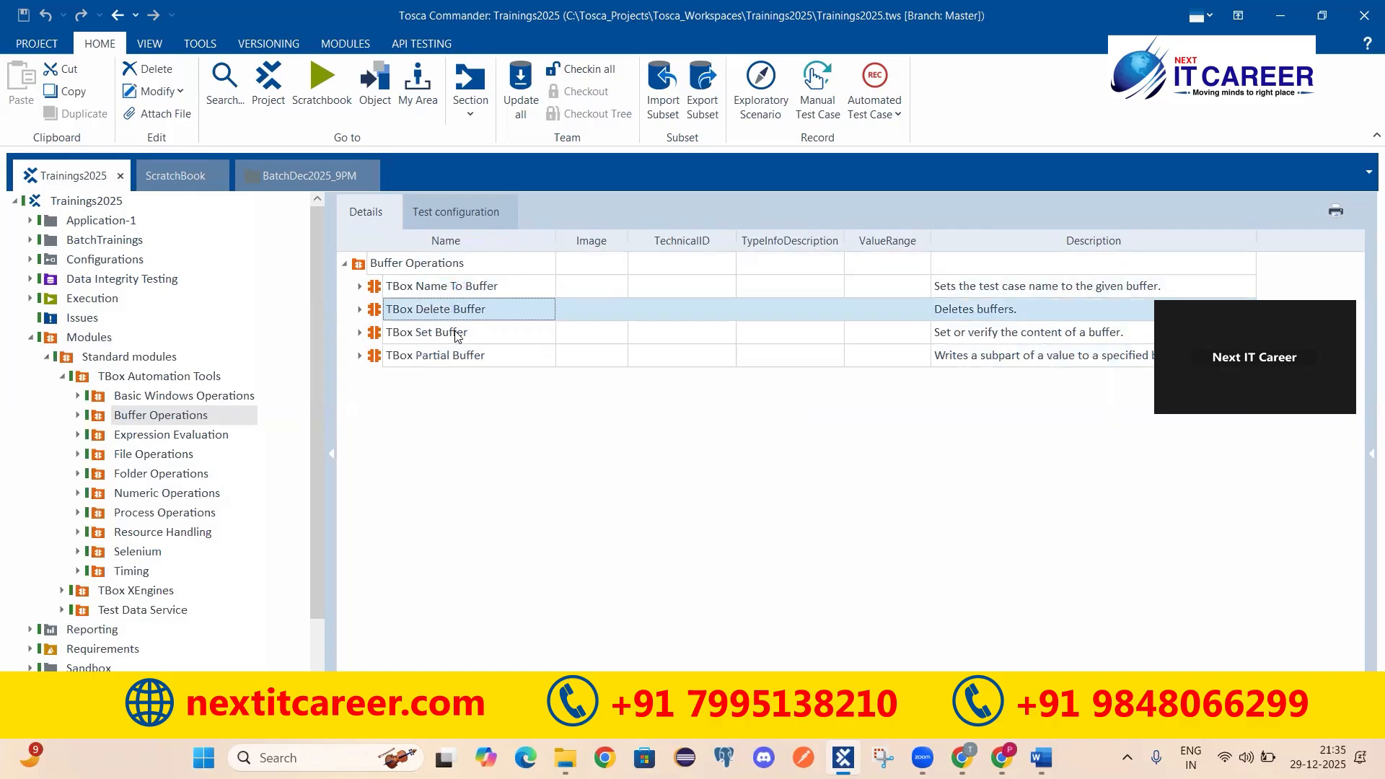
click(971, 331)
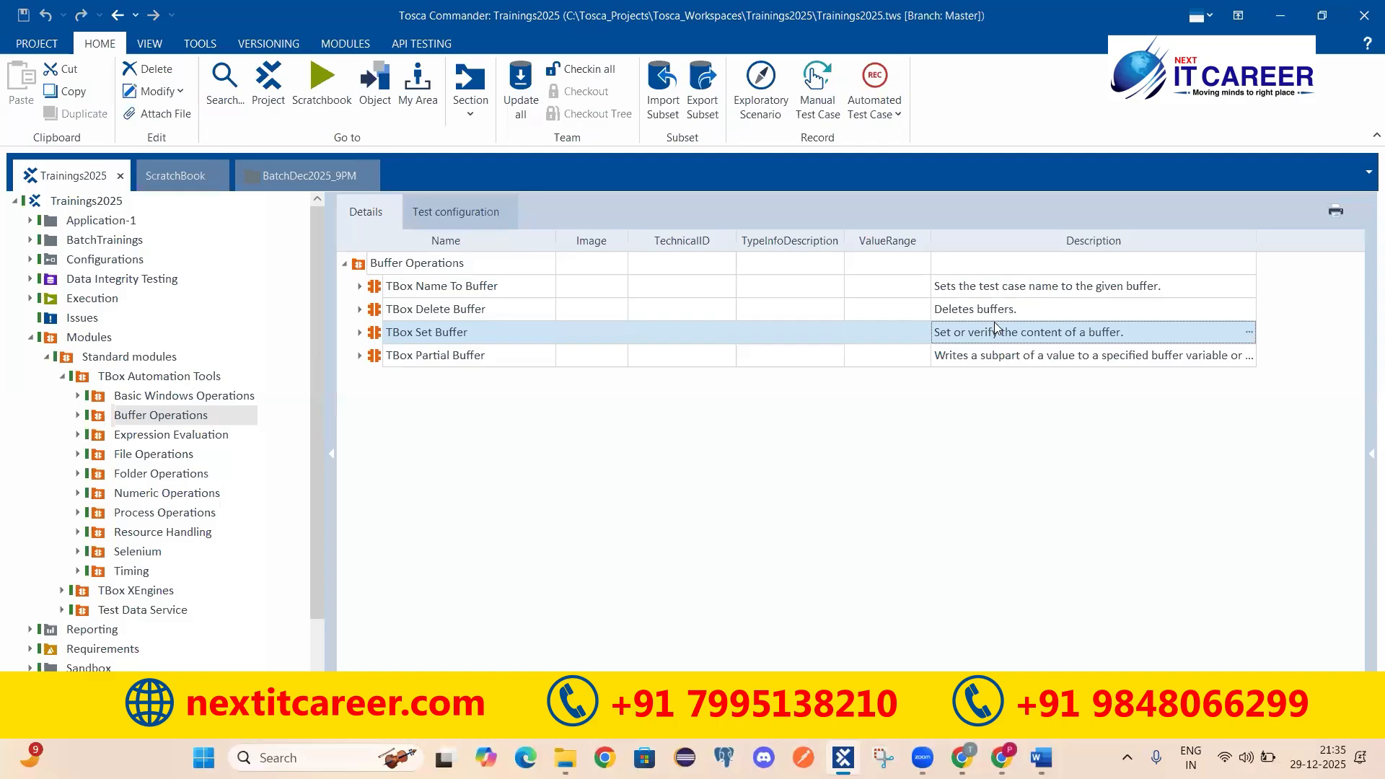
click(942, 334)
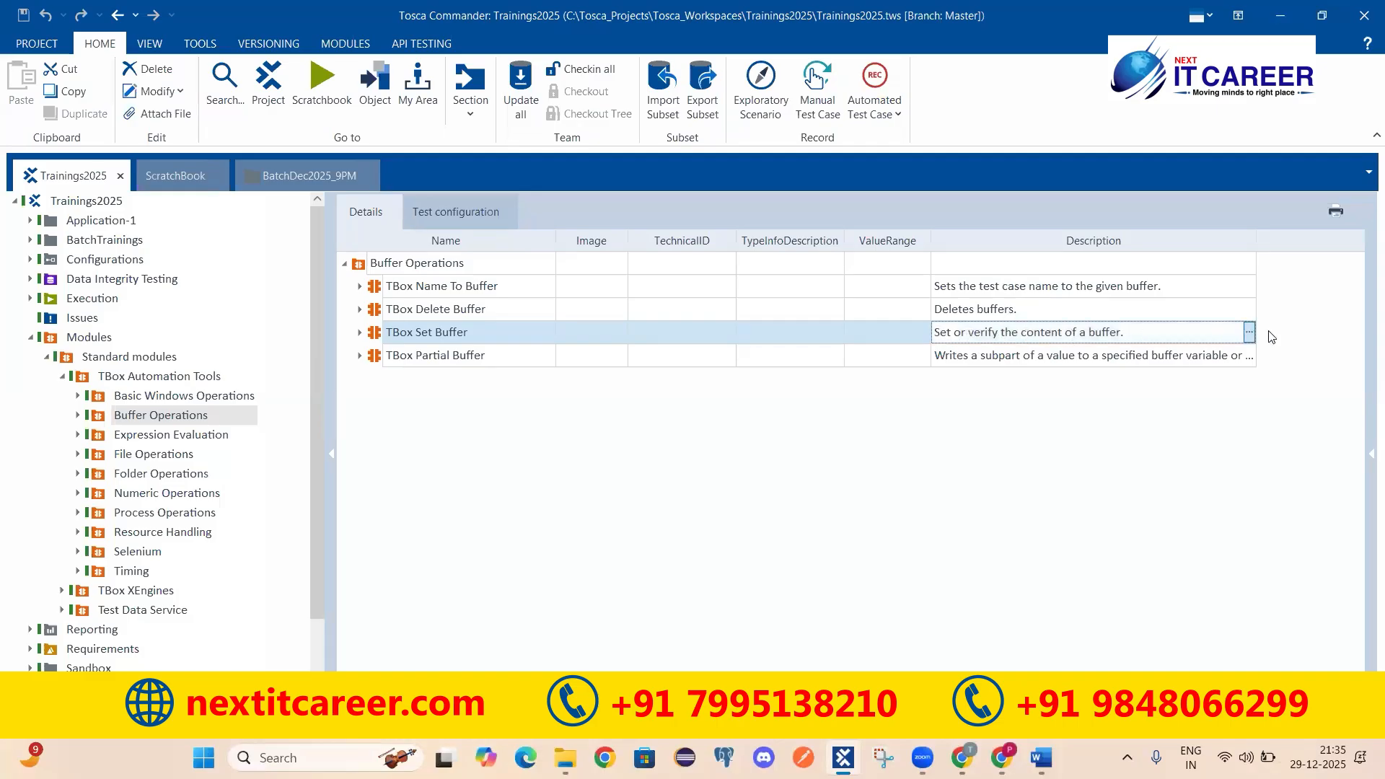
Step: Expand TBox Set Buffer, TBox Delete Buffer and TBox Name To Buffer to review their attributes
click(359, 333)
click(422, 355)
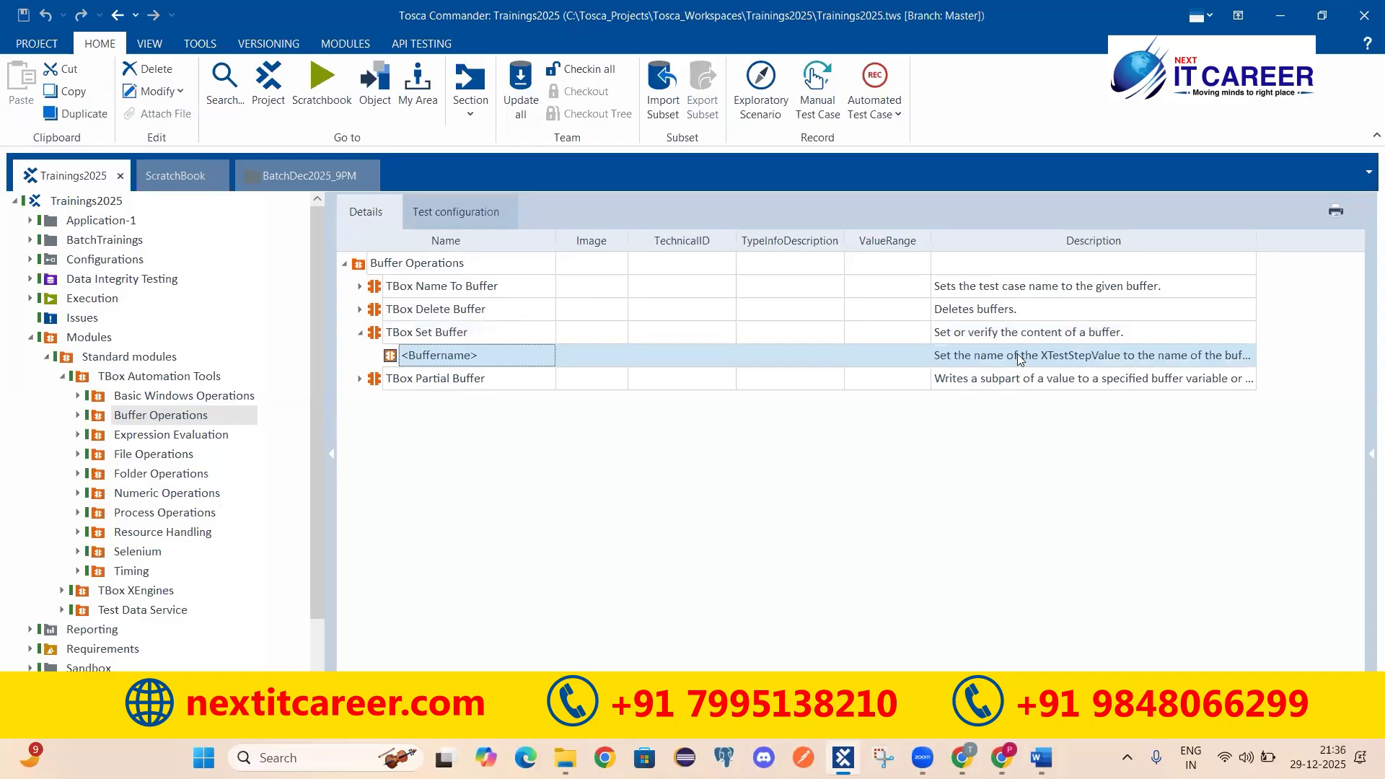
click(1166, 364)
click(359, 309)
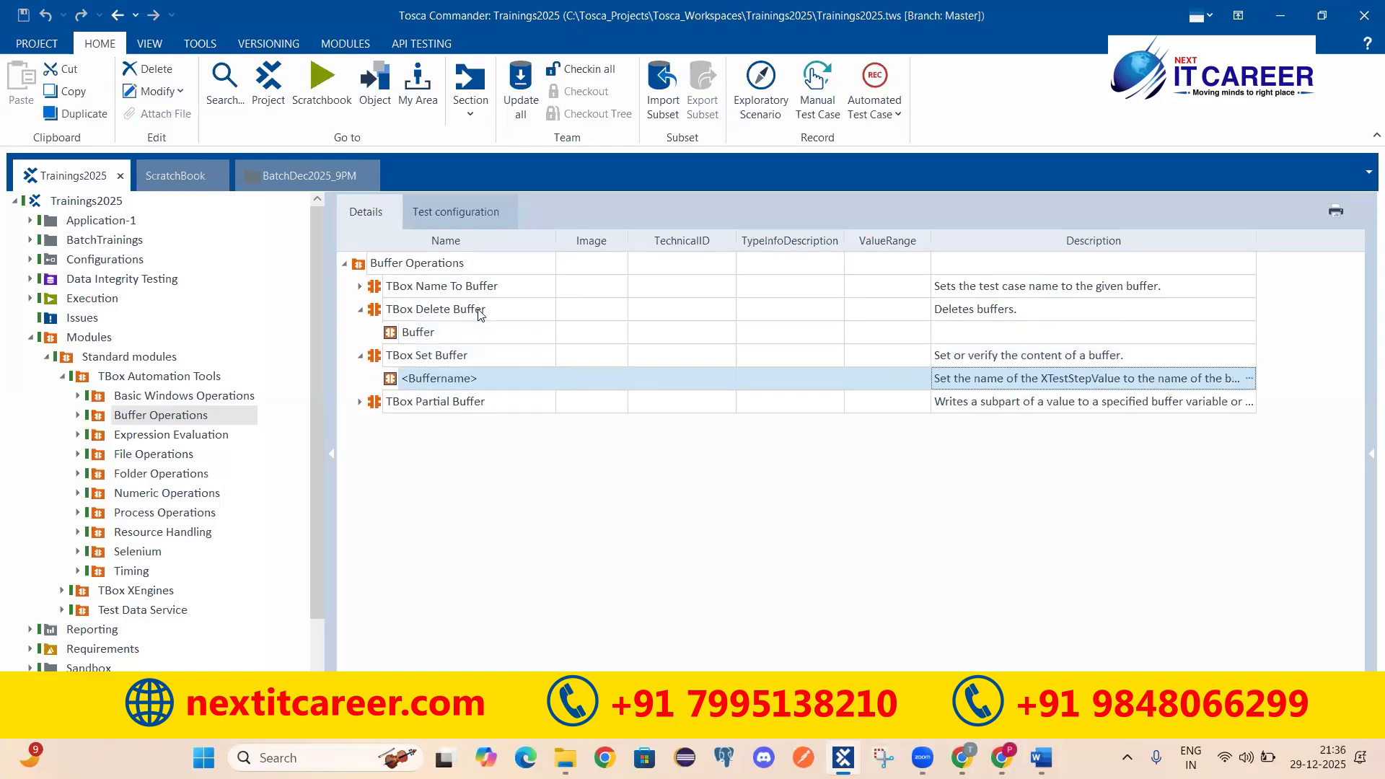
click(406, 287)
click(360, 286)
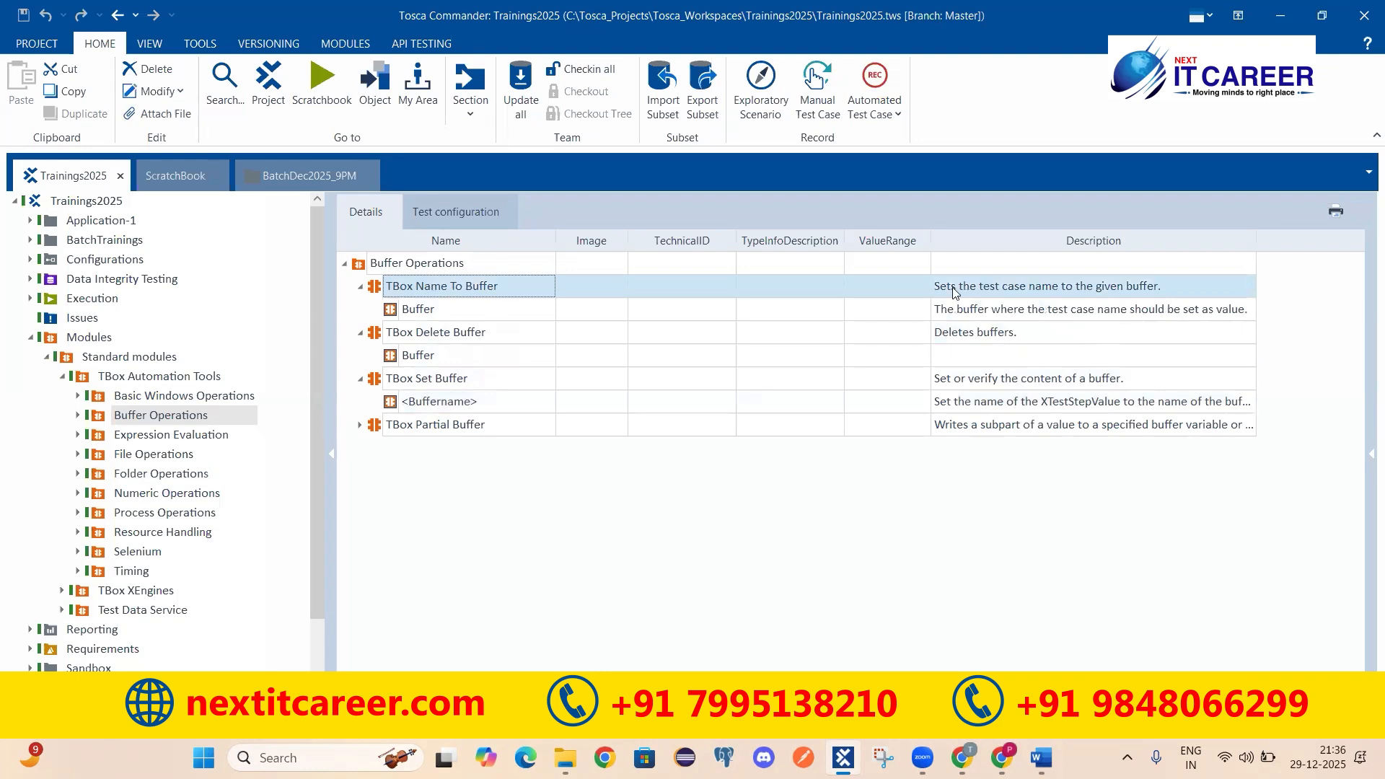
click(1050, 287)
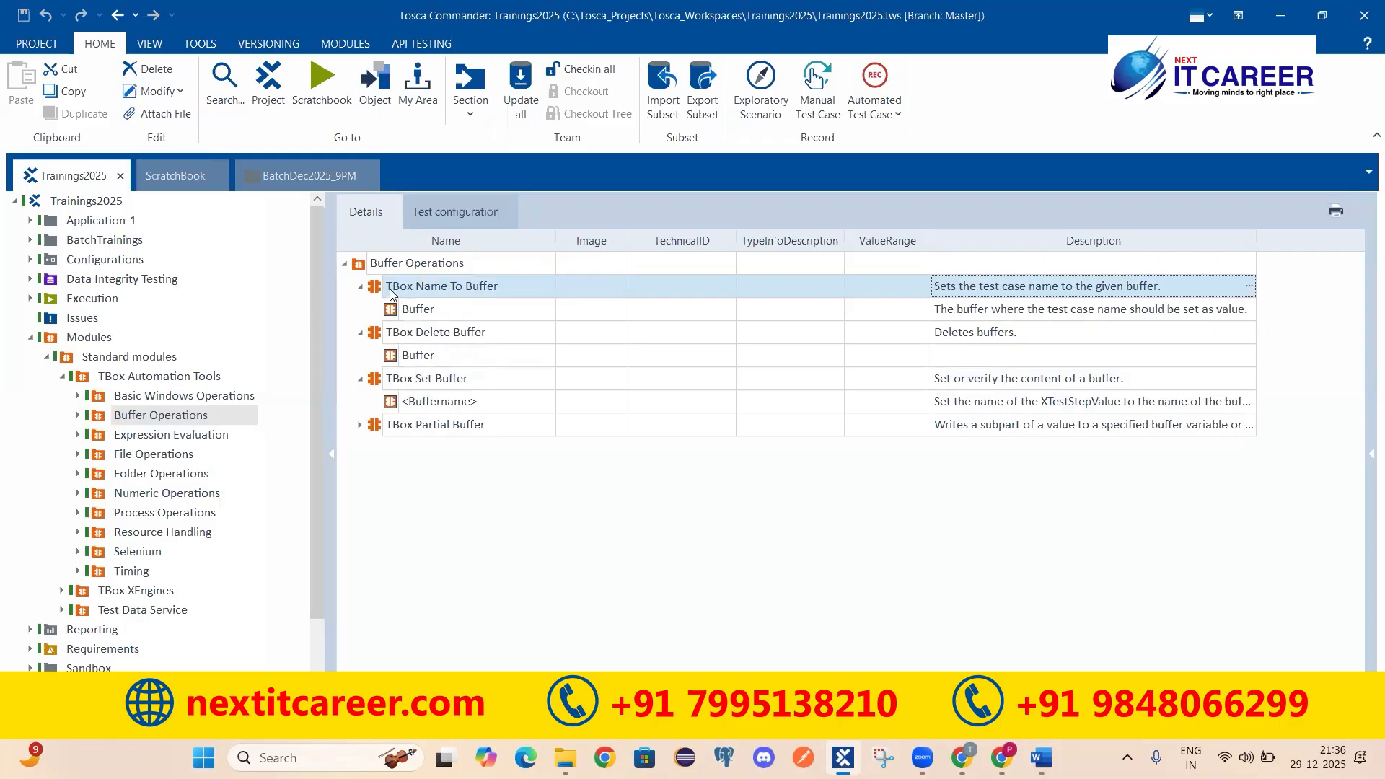
Step: Review TBox Partial Buffer's full description and Value attribute, then return to BatchDec2025_9PM
click(408, 430)
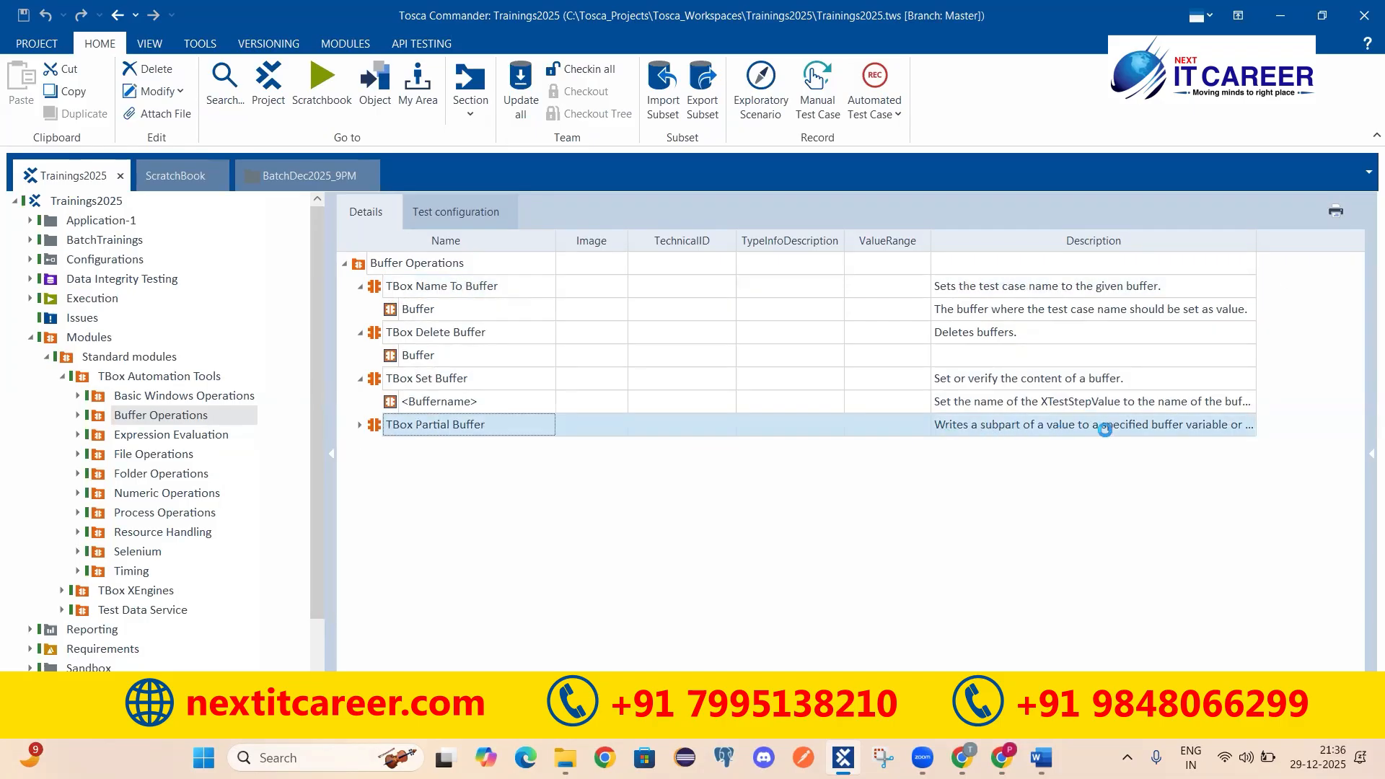
click(1232, 425)
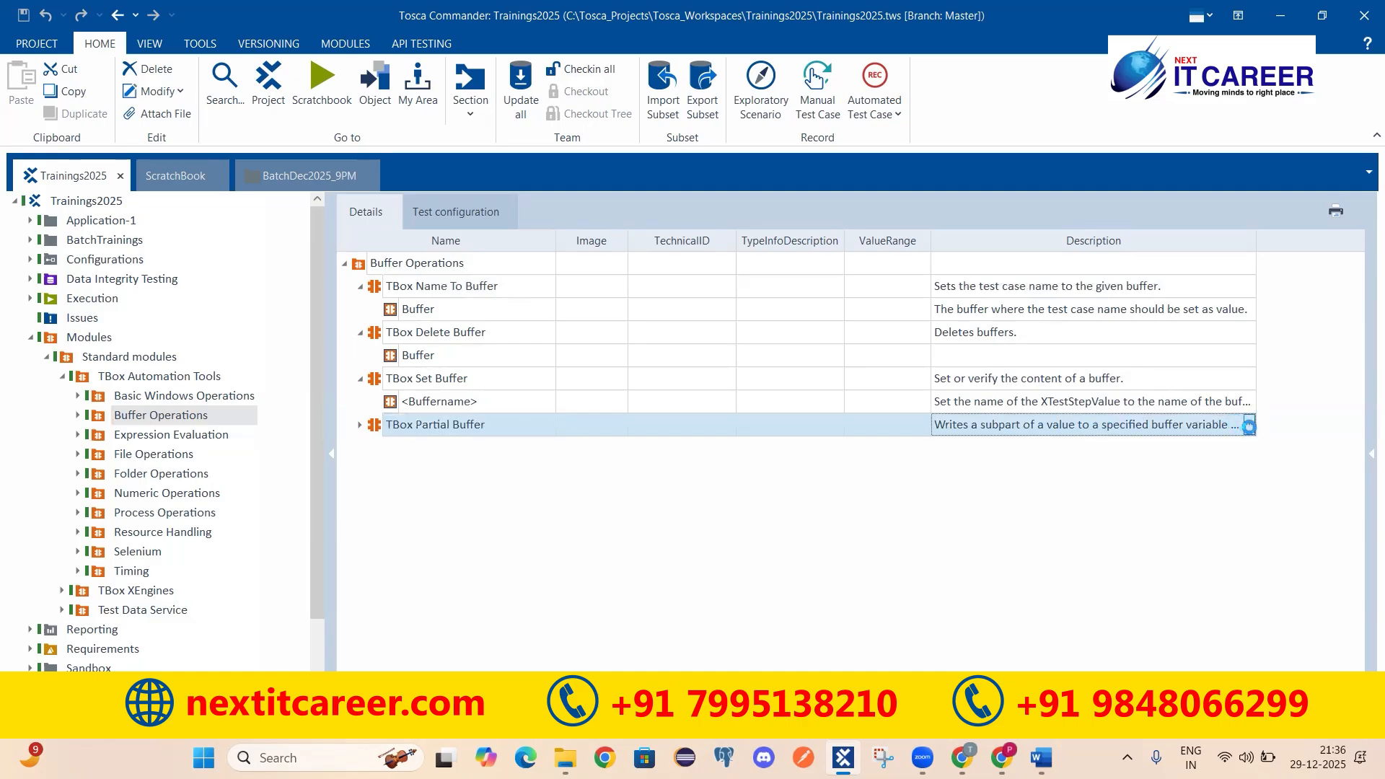
click(1250, 425)
click(360, 425)
click(417, 449)
click(416, 468)
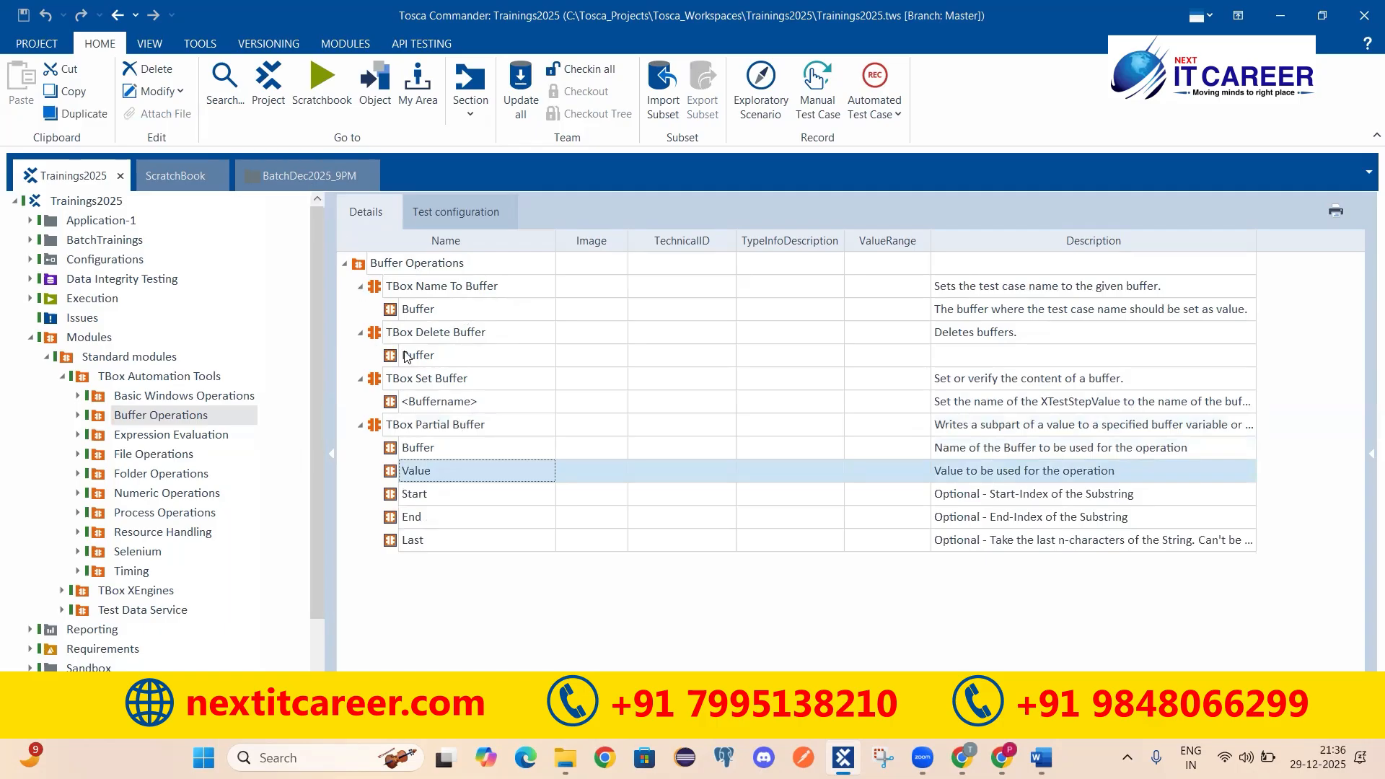
click(427, 428)
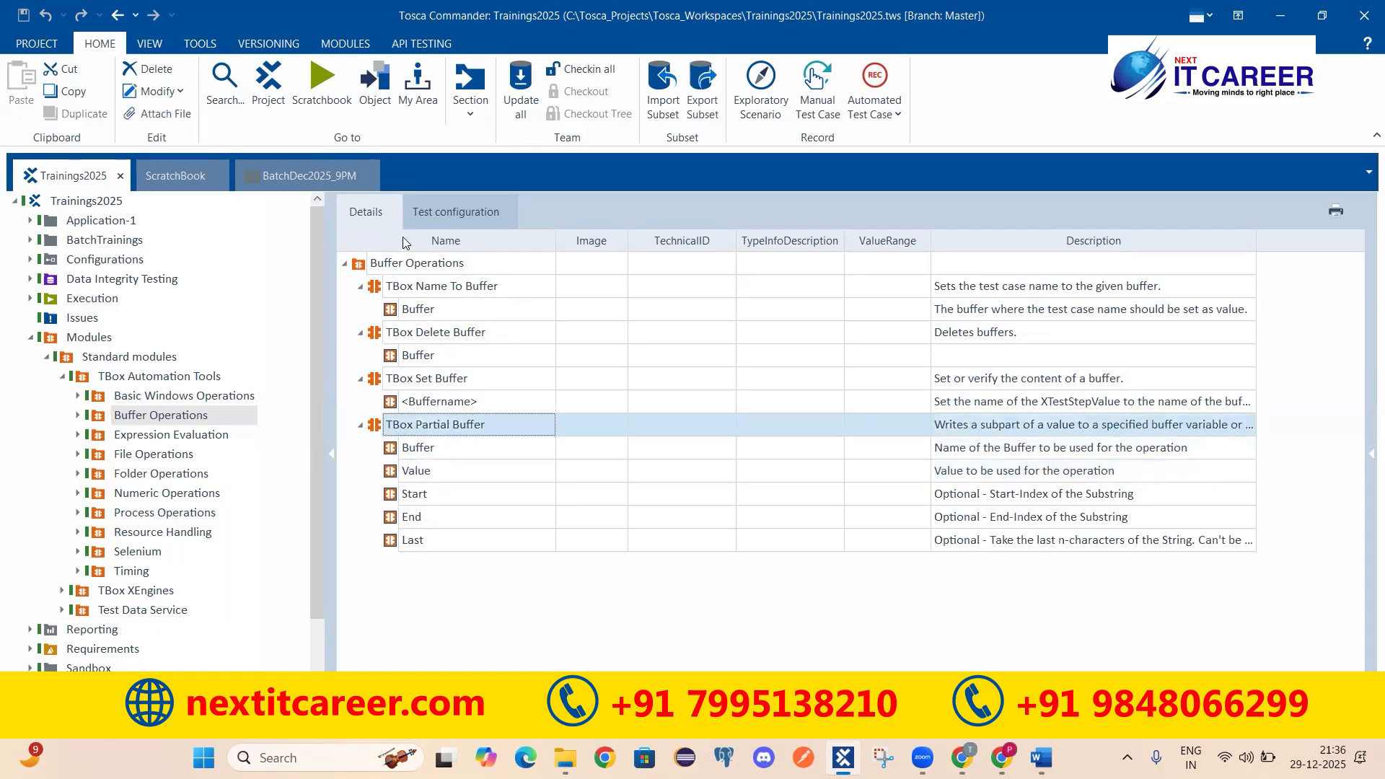
click(309, 175)
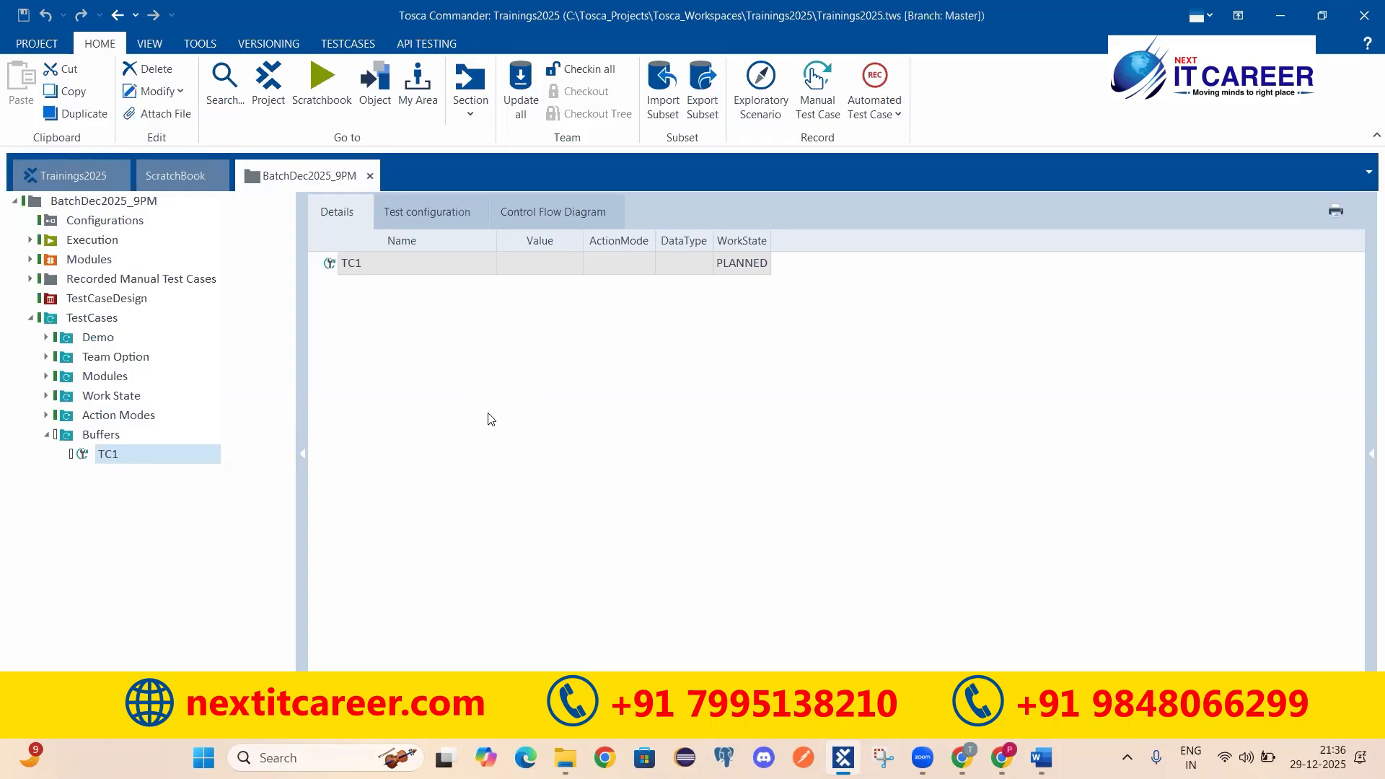
Step: Drag TBox Set Buffer from the Trainings2025 Buffer Operations modules into test case TC1
click(36, 177)
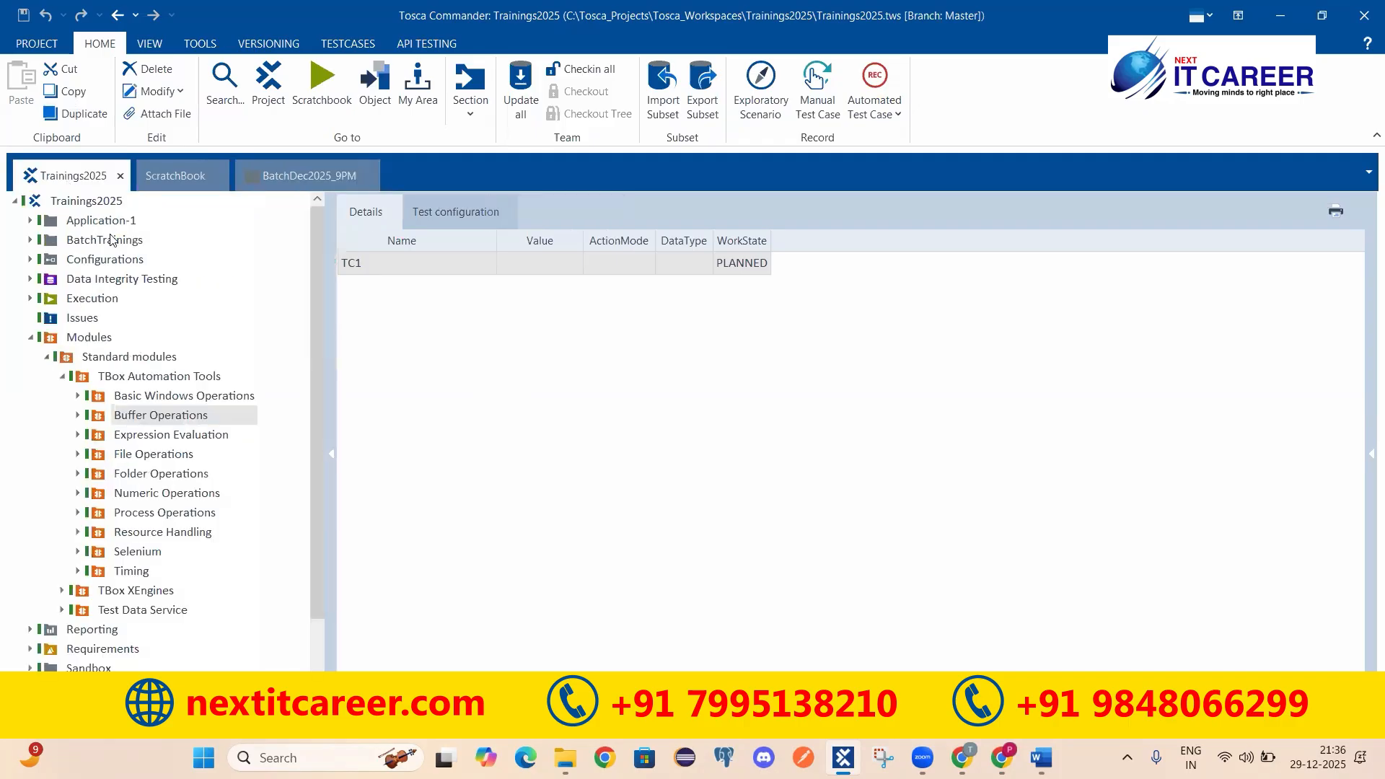
click(409, 382)
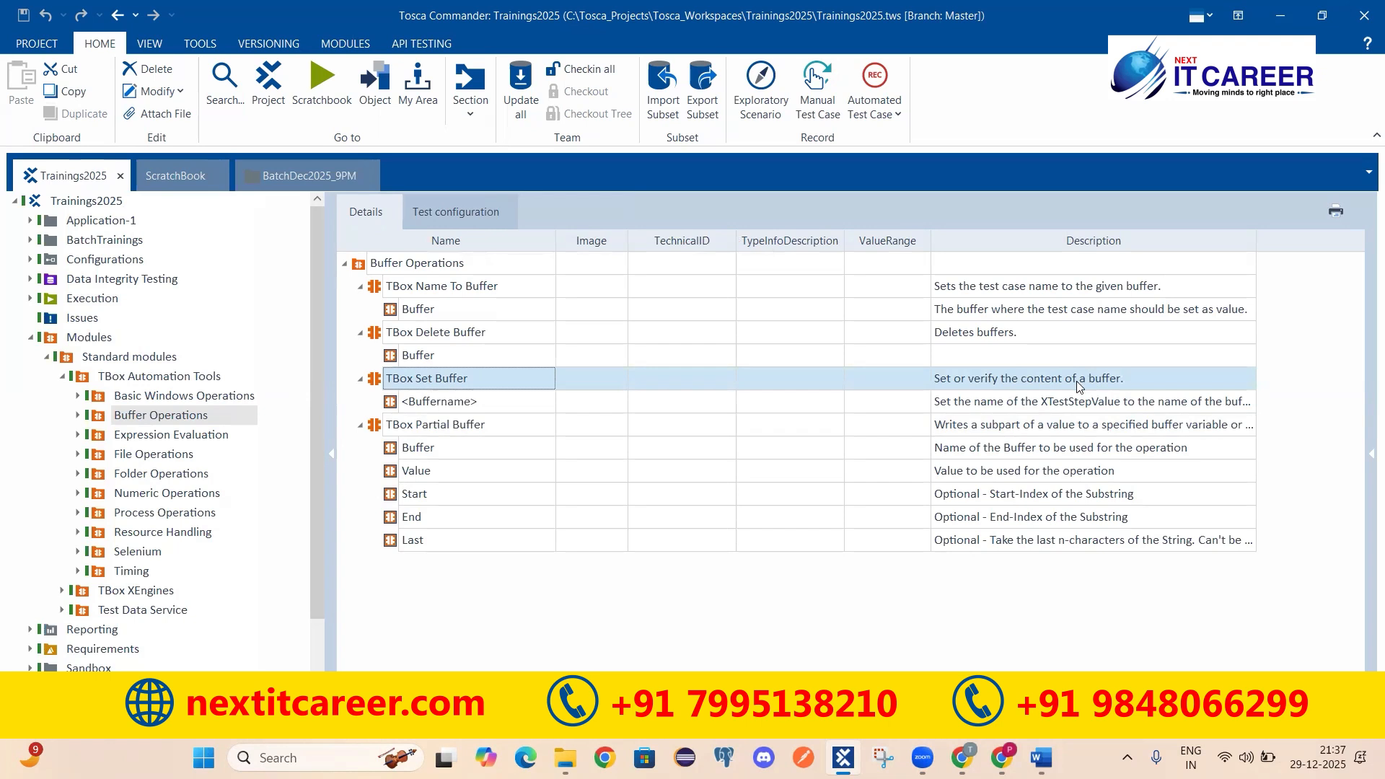
drag(376, 381, 328, 296)
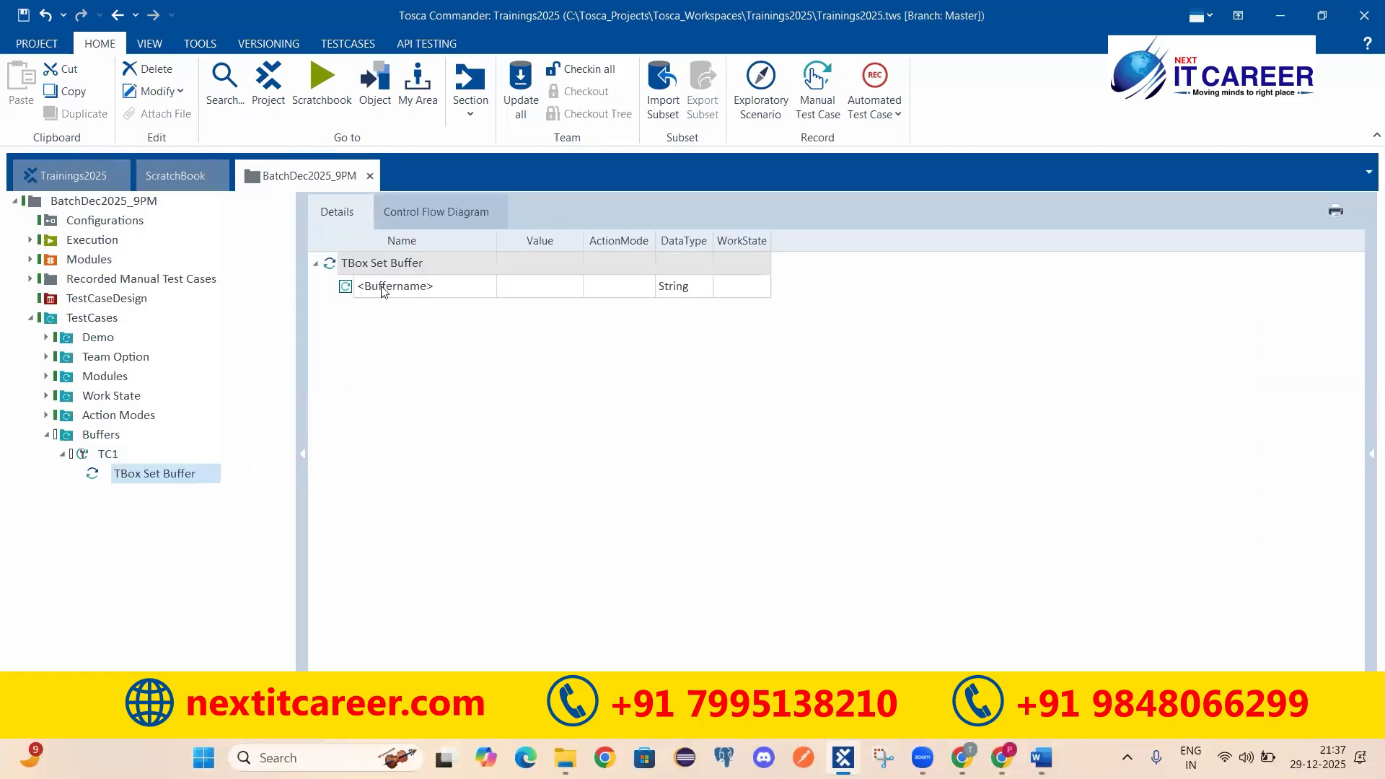
Step: Review TC1's new TBox Set Buffer step and its <Buffername> attribute, then collapse it
click(114, 453)
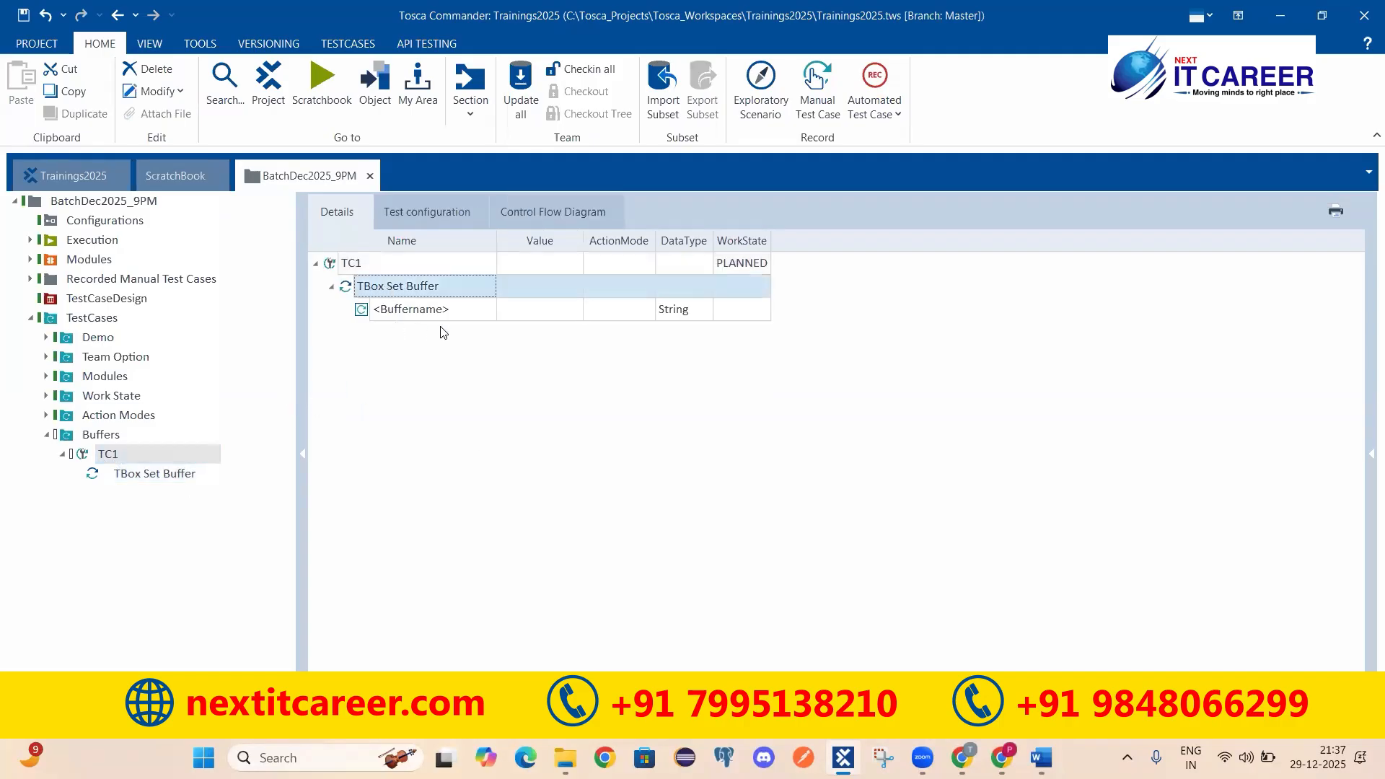
click(390, 311)
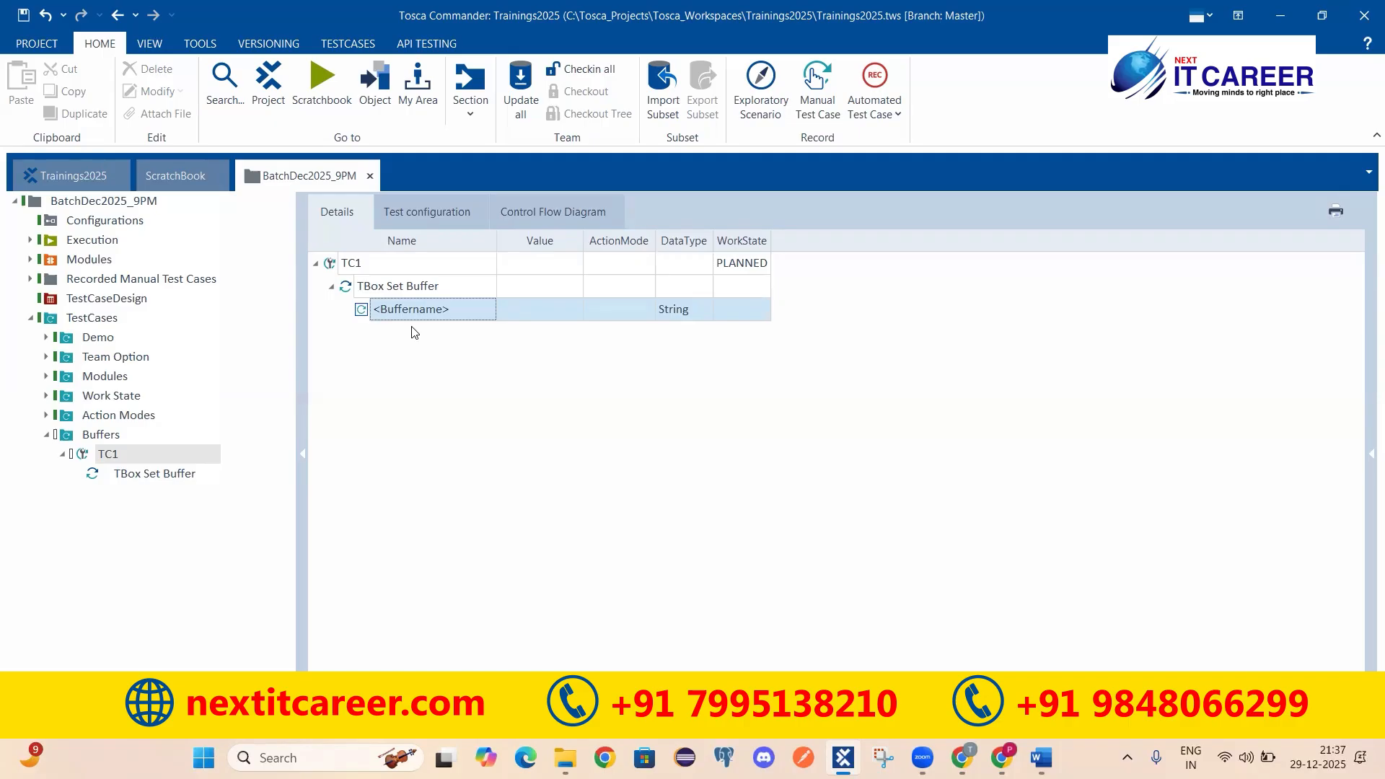
click(331, 286)
click(337, 270)
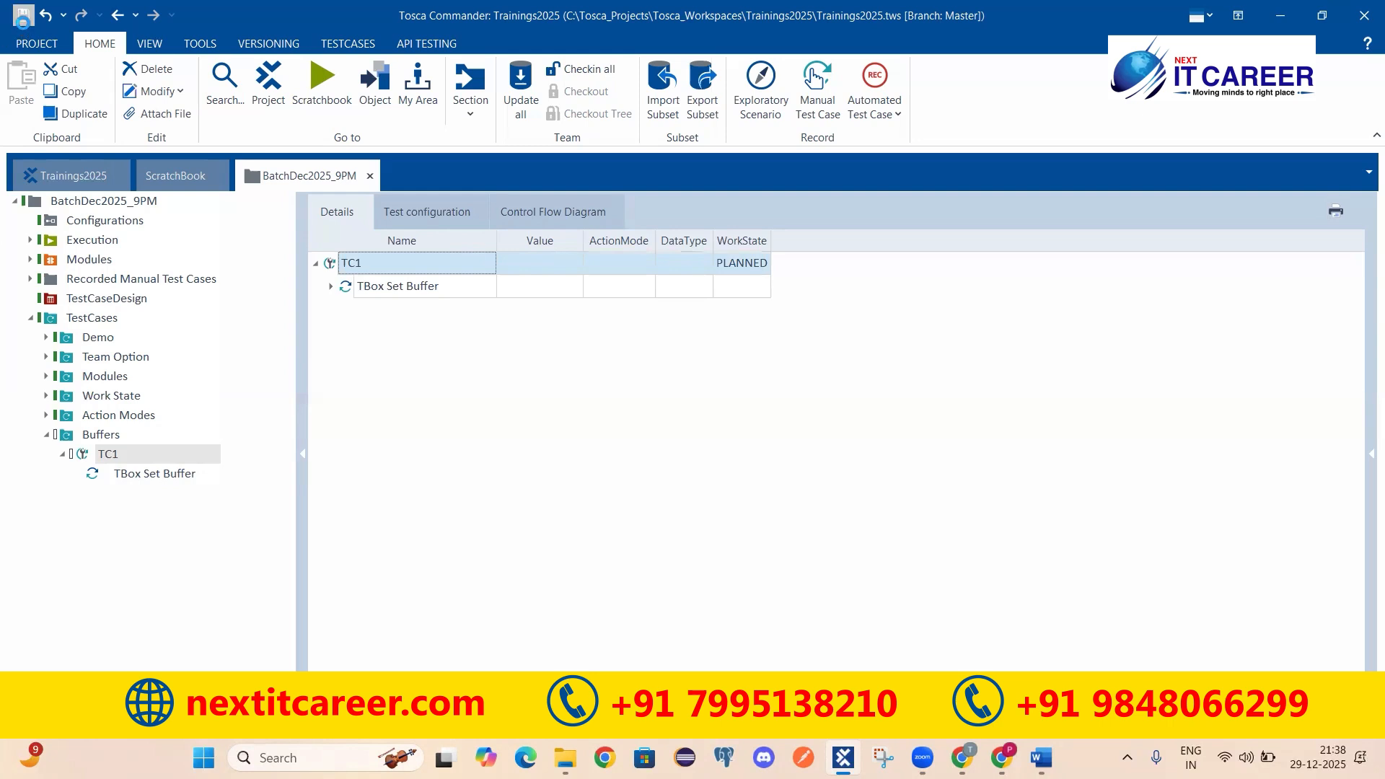
Step: Rename the <Buffername> attribute to a and give it the value 10
click(351, 288)
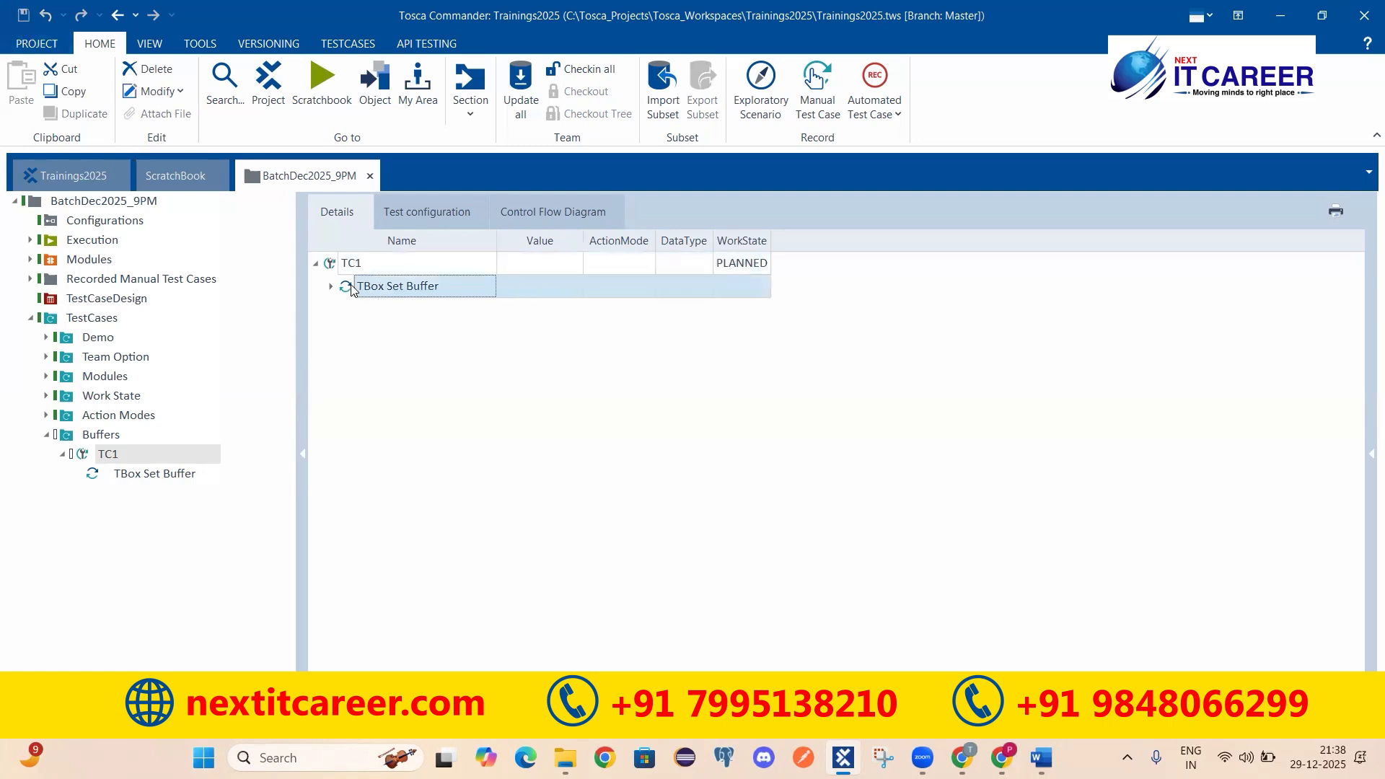
click(330, 288)
double_click(465, 317)
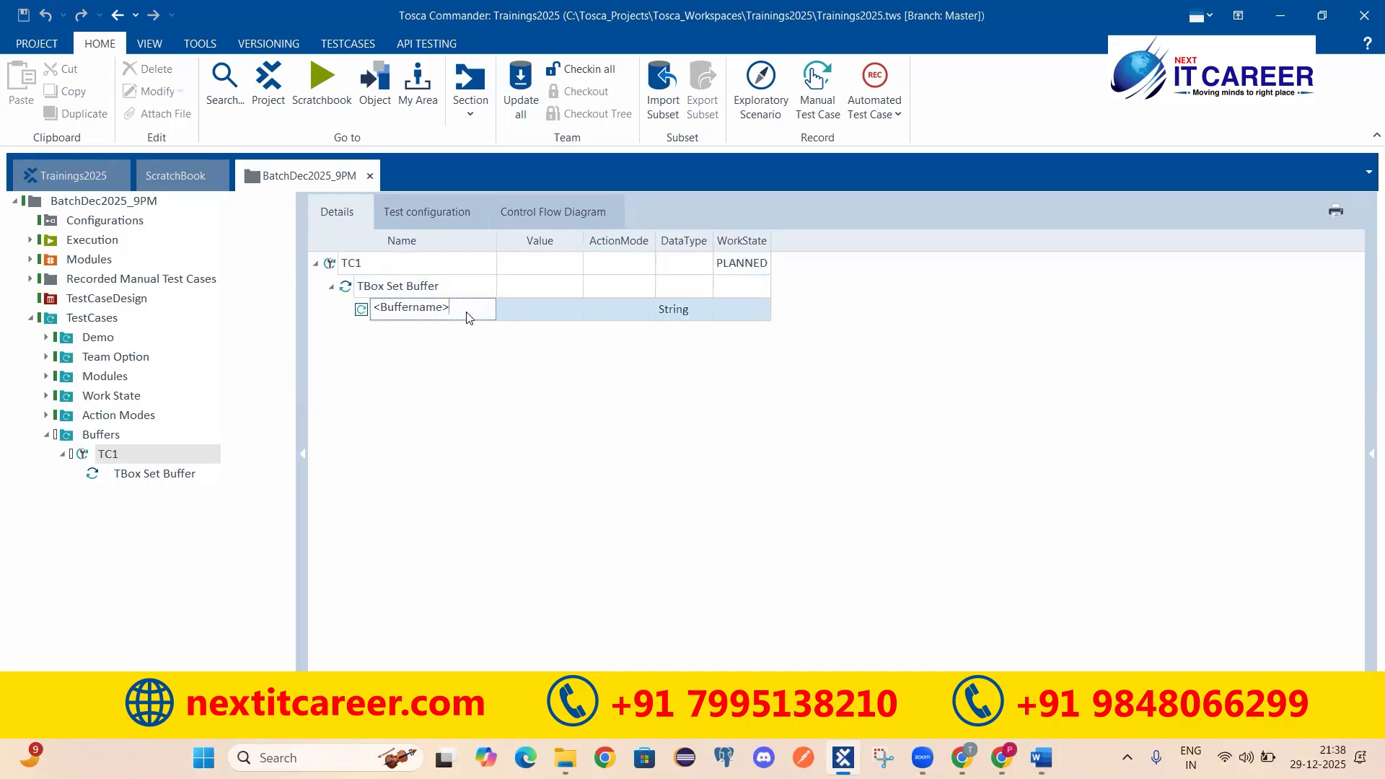
key(shift+Home)
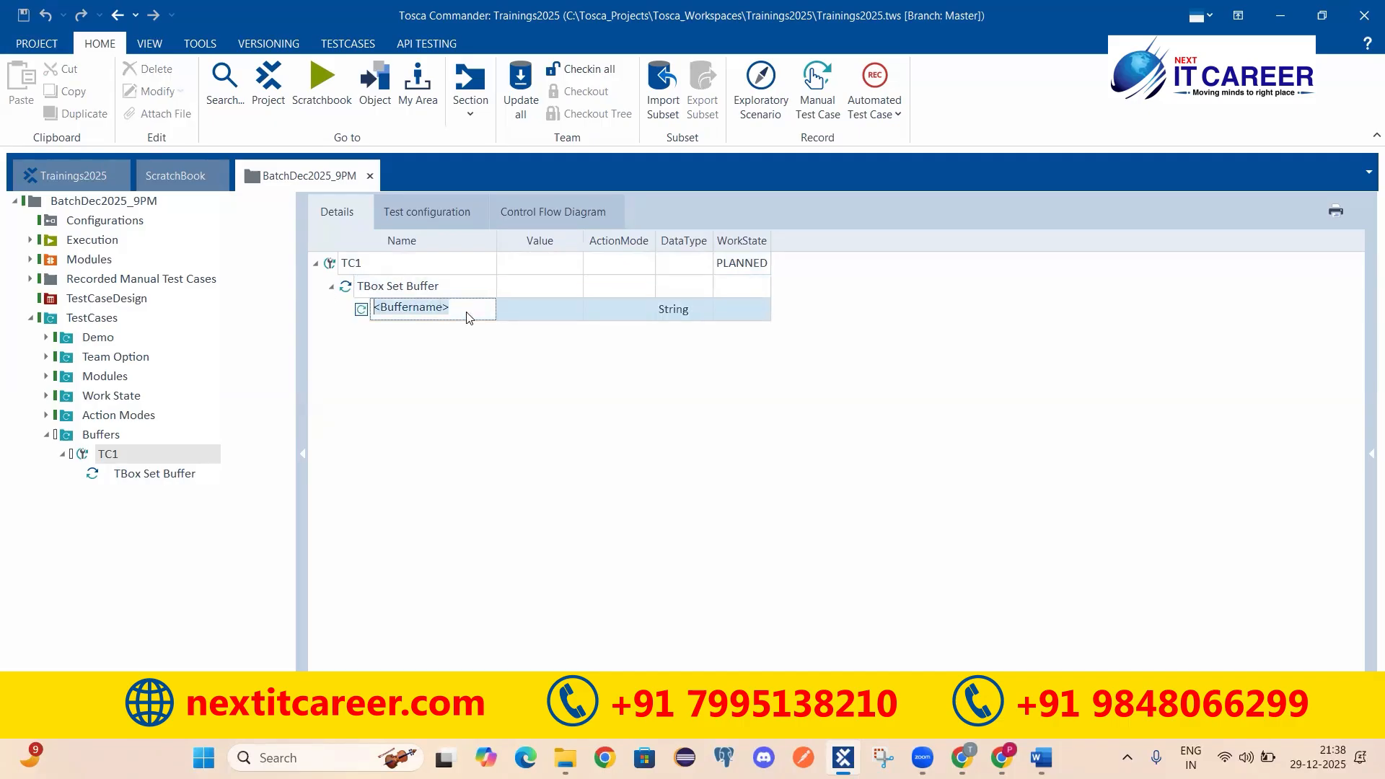
text(a)
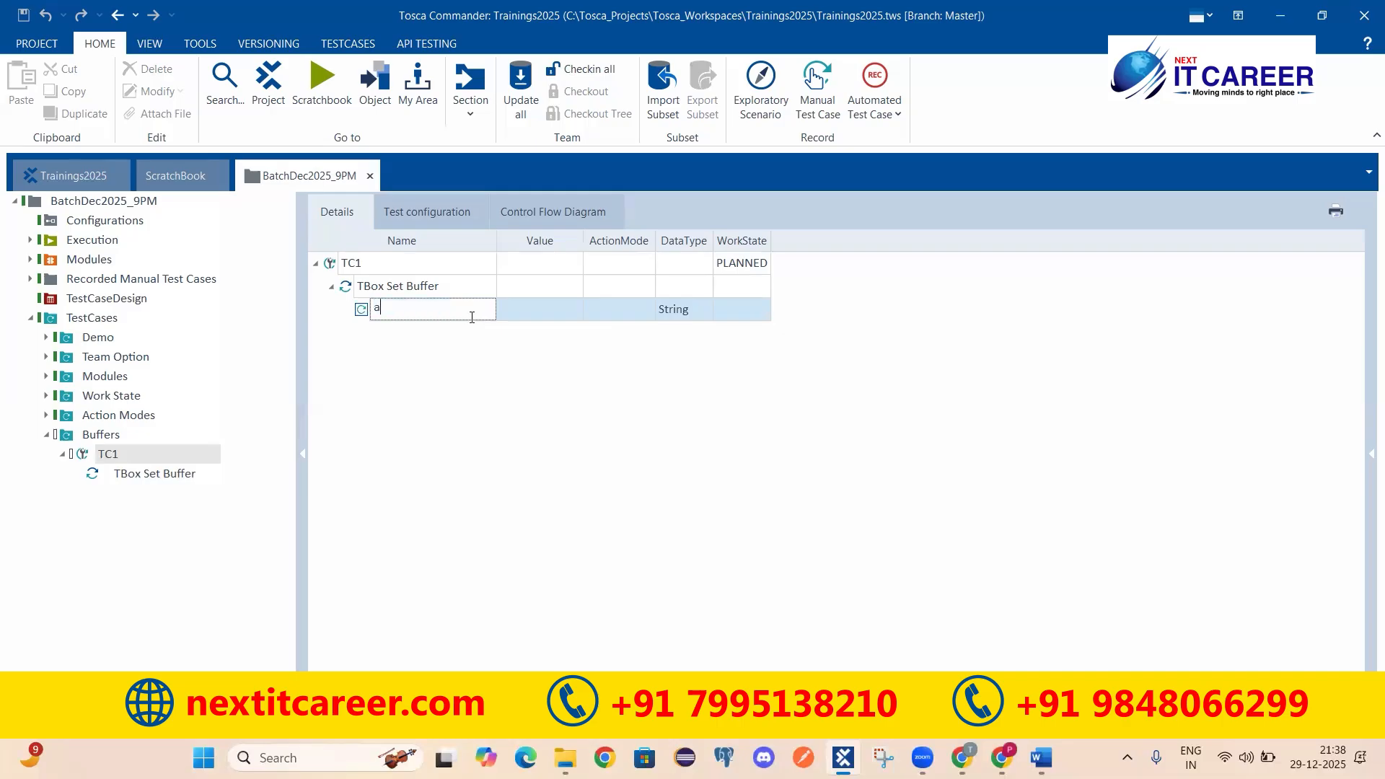
click(556, 319)
click(541, 309)
text(10)
click(563, 490)
Step: Check TC1's Test configuration, then return to Details on buffer row a
click(404, 291)
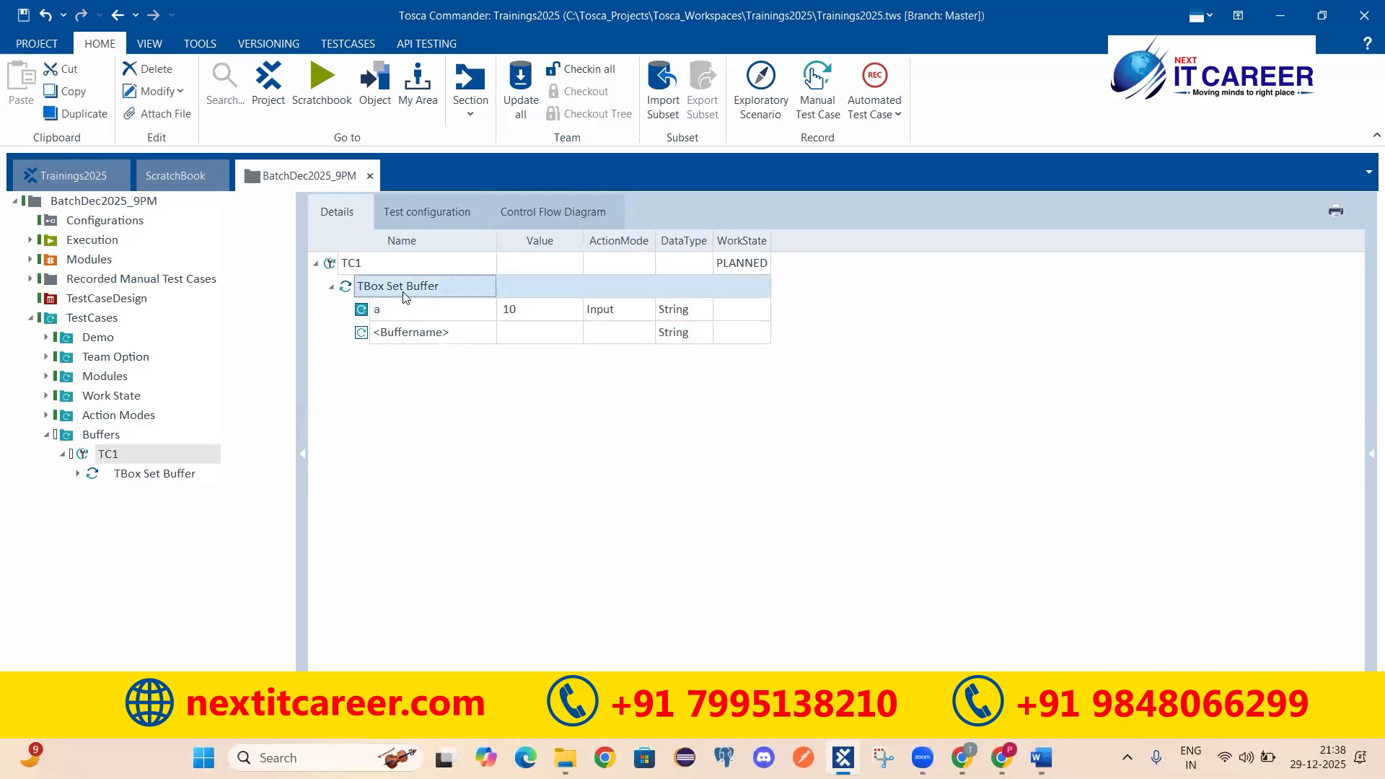
click(427, 211)
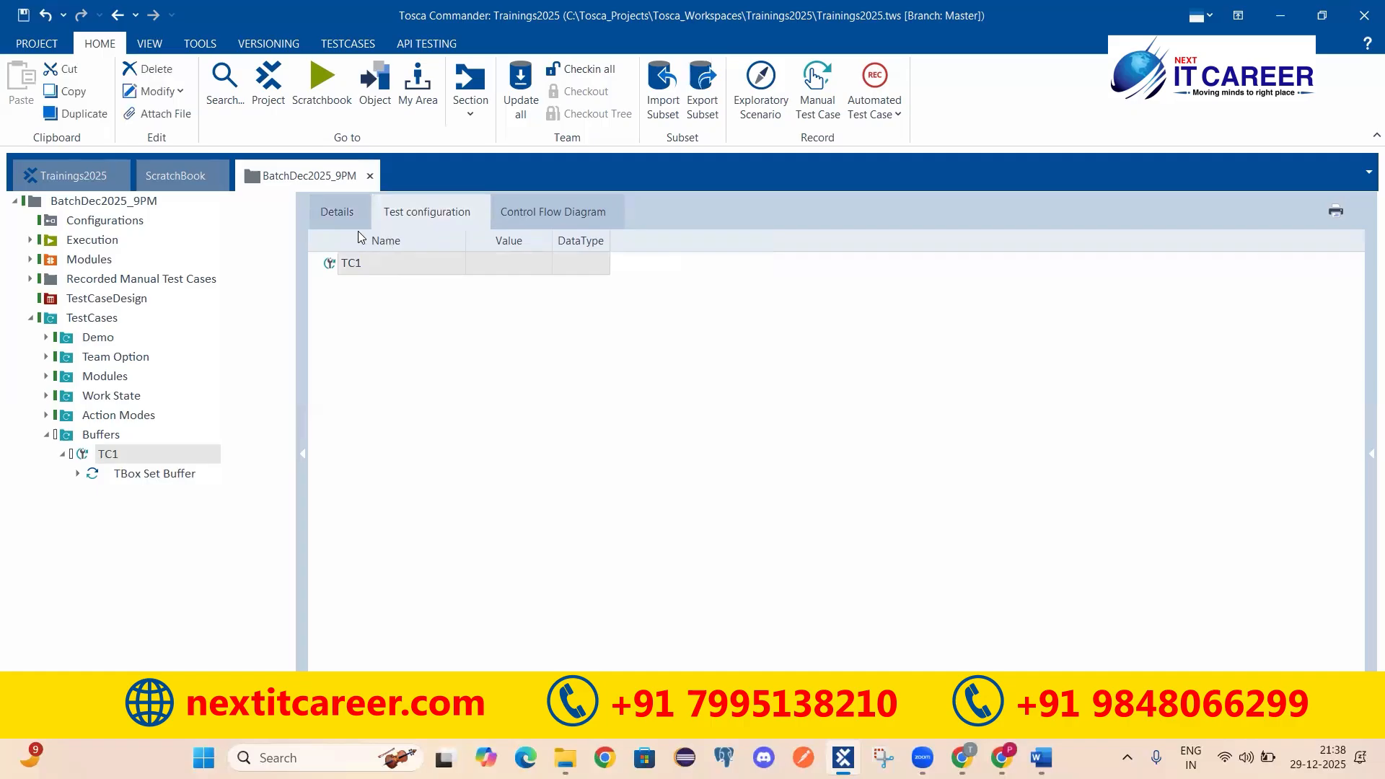
click(333, 218)
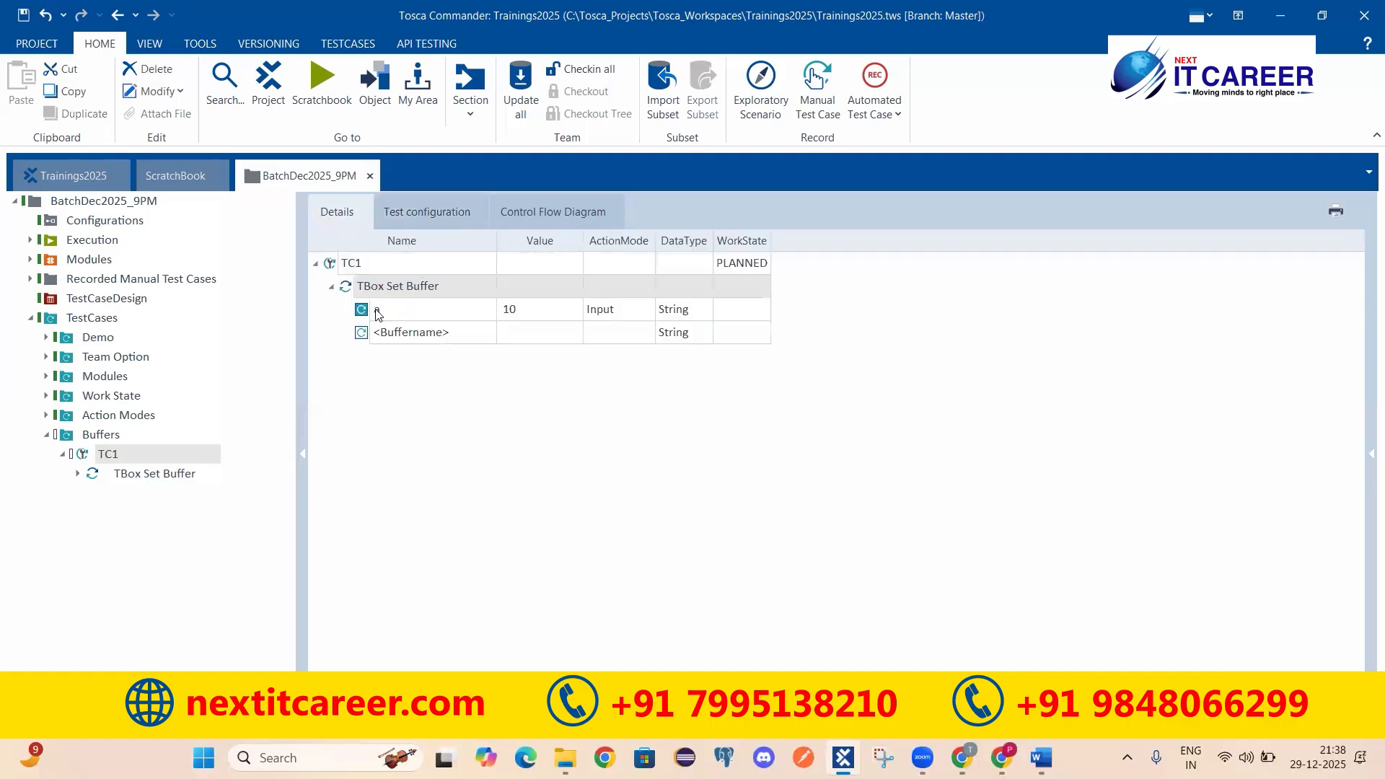
click(376, 315)
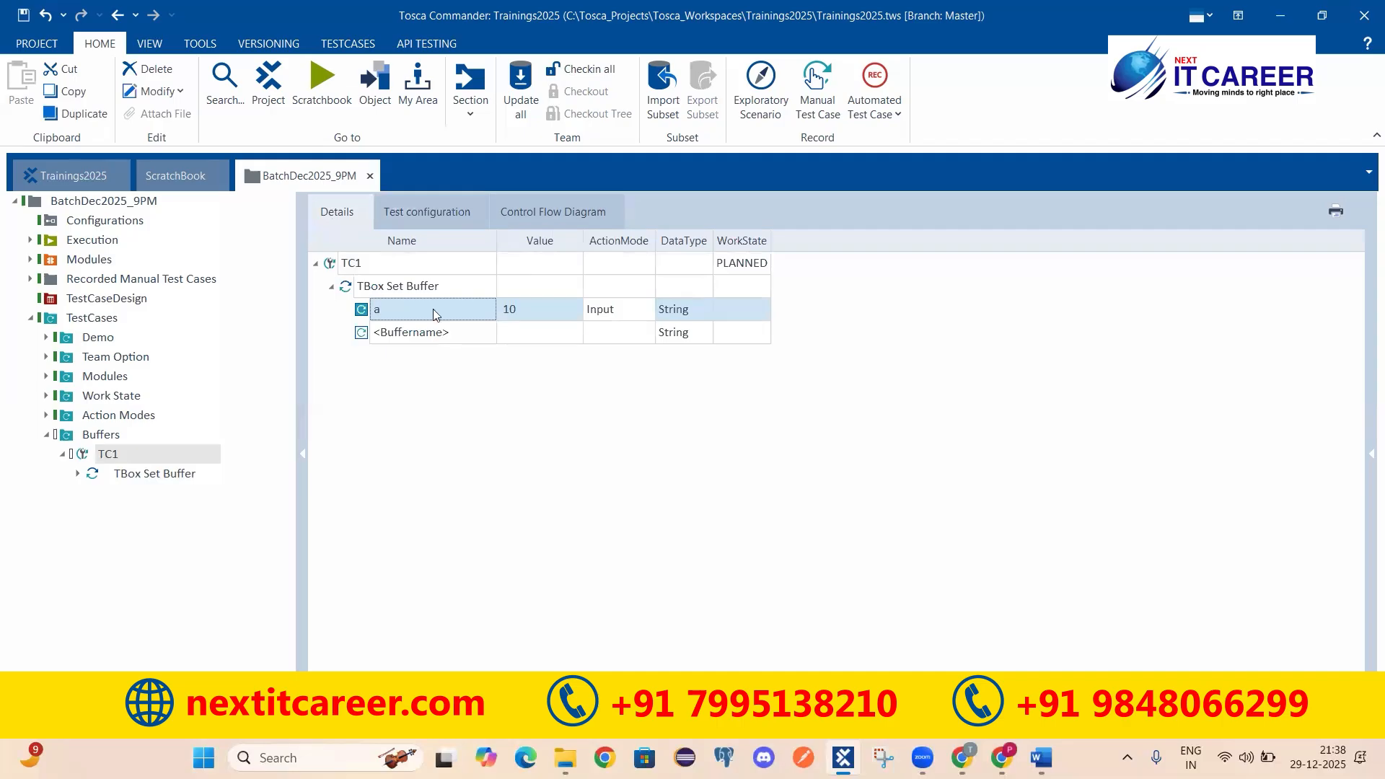
mouse_move(381, 299)
mouse_down()
mouse_move(352, 312)
mouse_move(374, 321)
mouse_move(387, 306)
mouse_up()
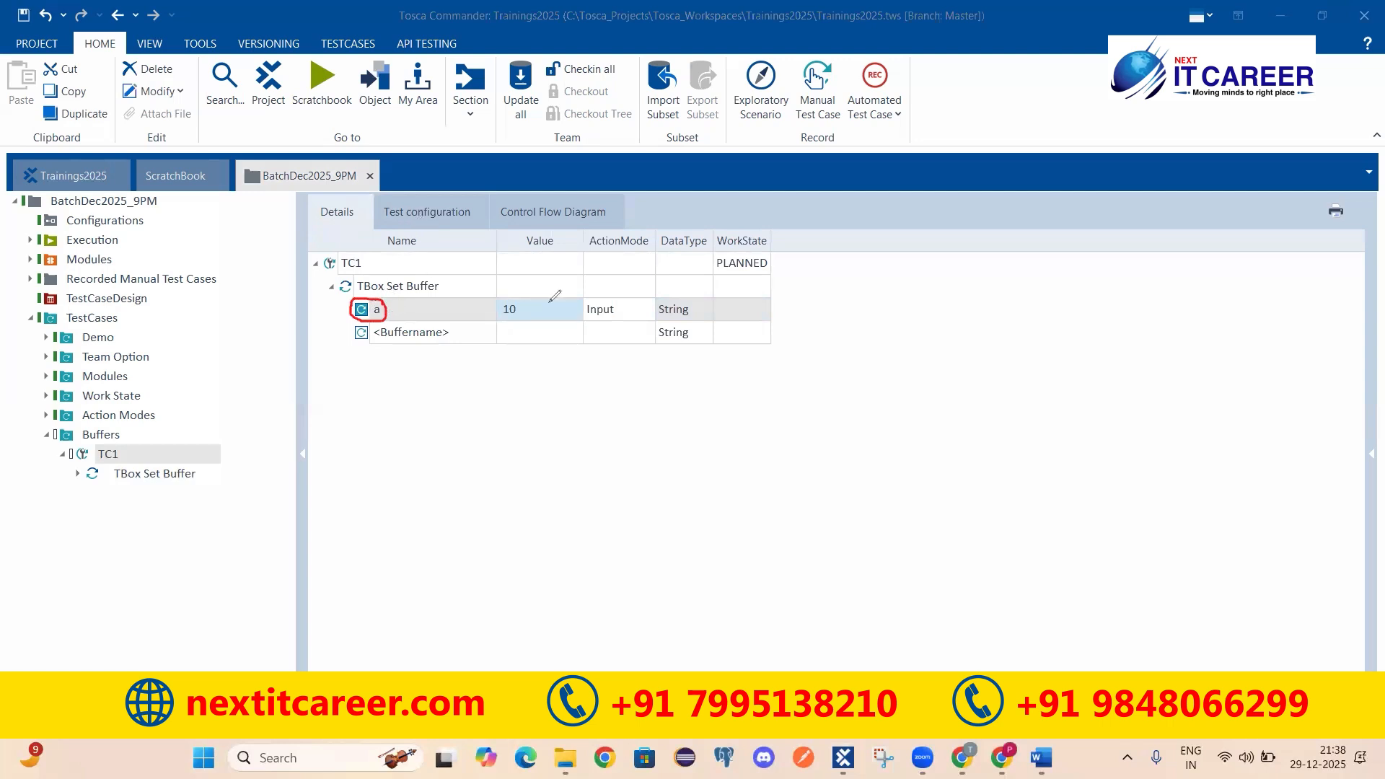
mouse_move(524, 300)
mouse_down()
mouse_move(499, 304)
mouse_move(521, 323)
mouse_move(521, 303)
mouse_up()
drag(369, 346, 573, 347)
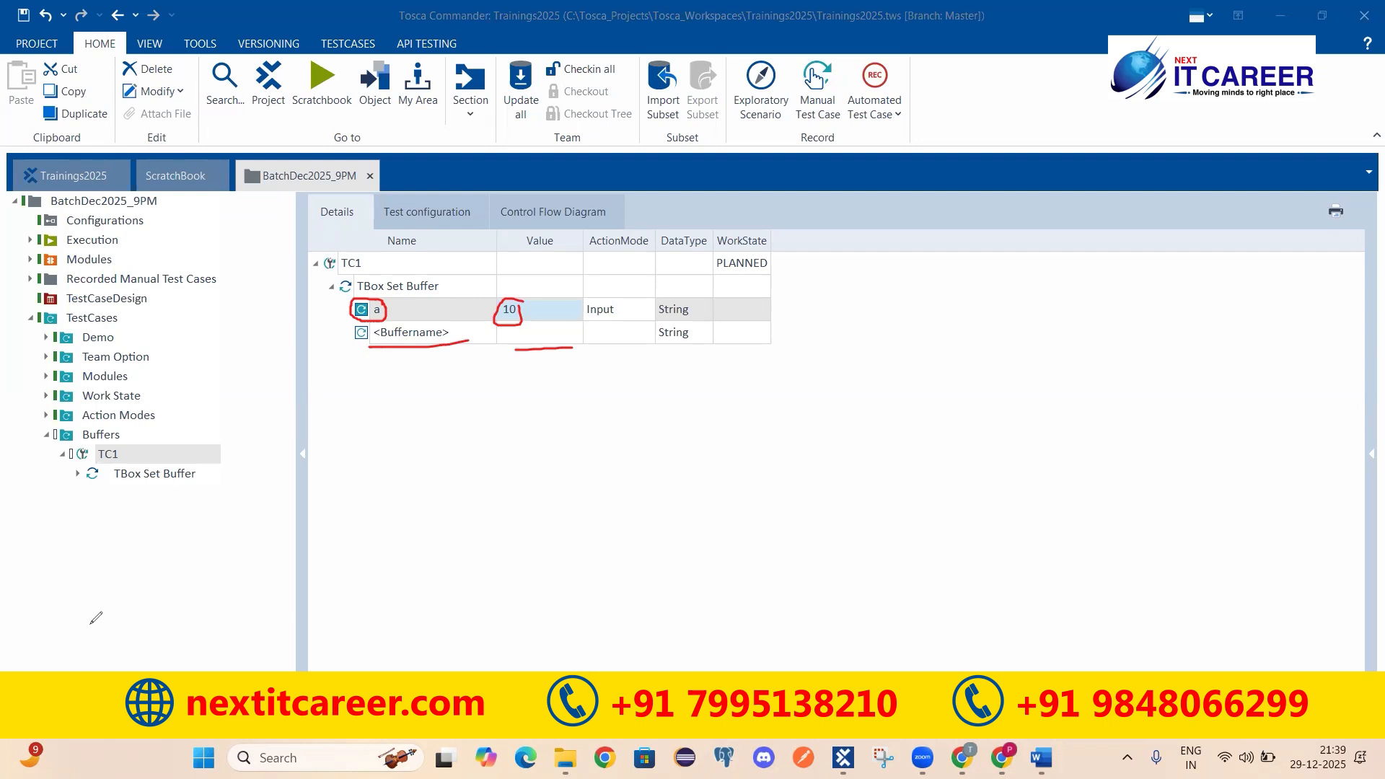
Step: Name the empty buffer row b and give it the value 20
click(449, 336)
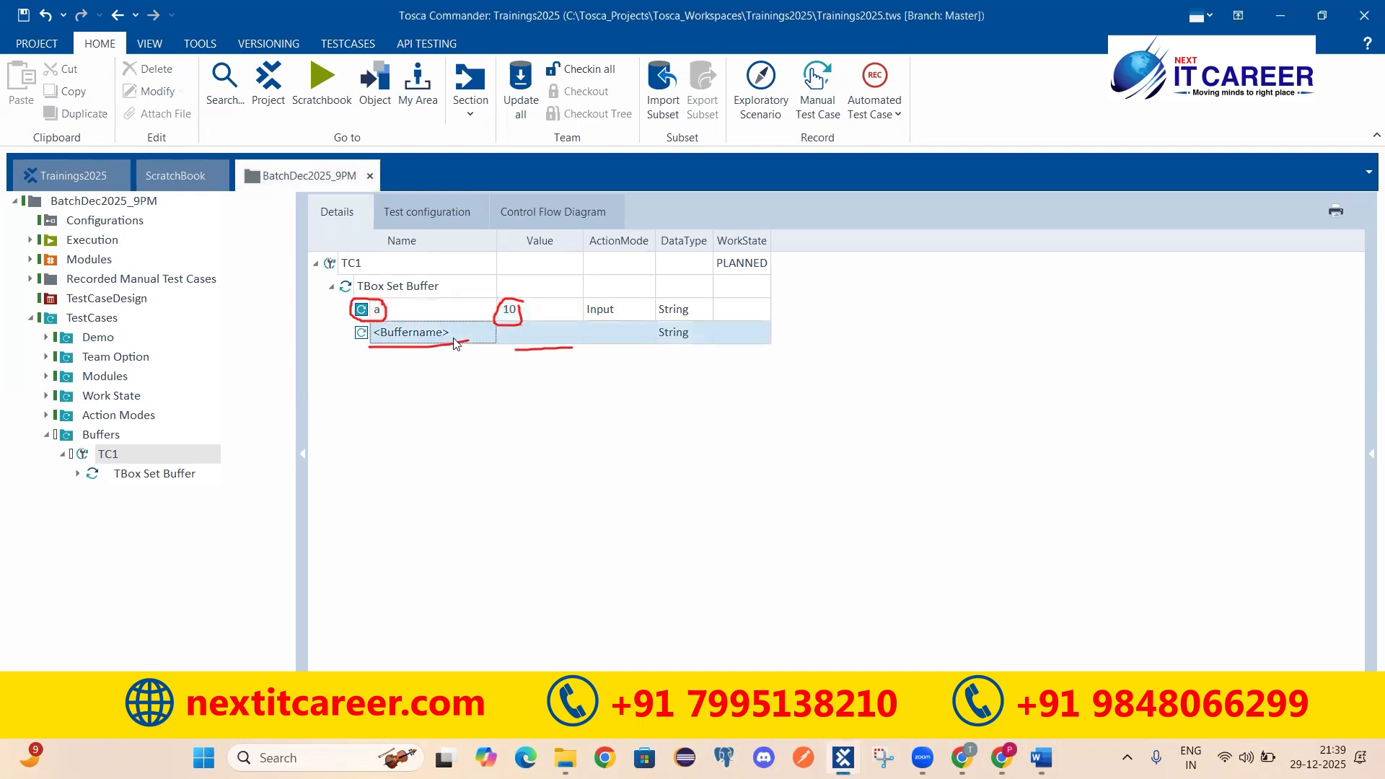
click(456, 336)
text(b)
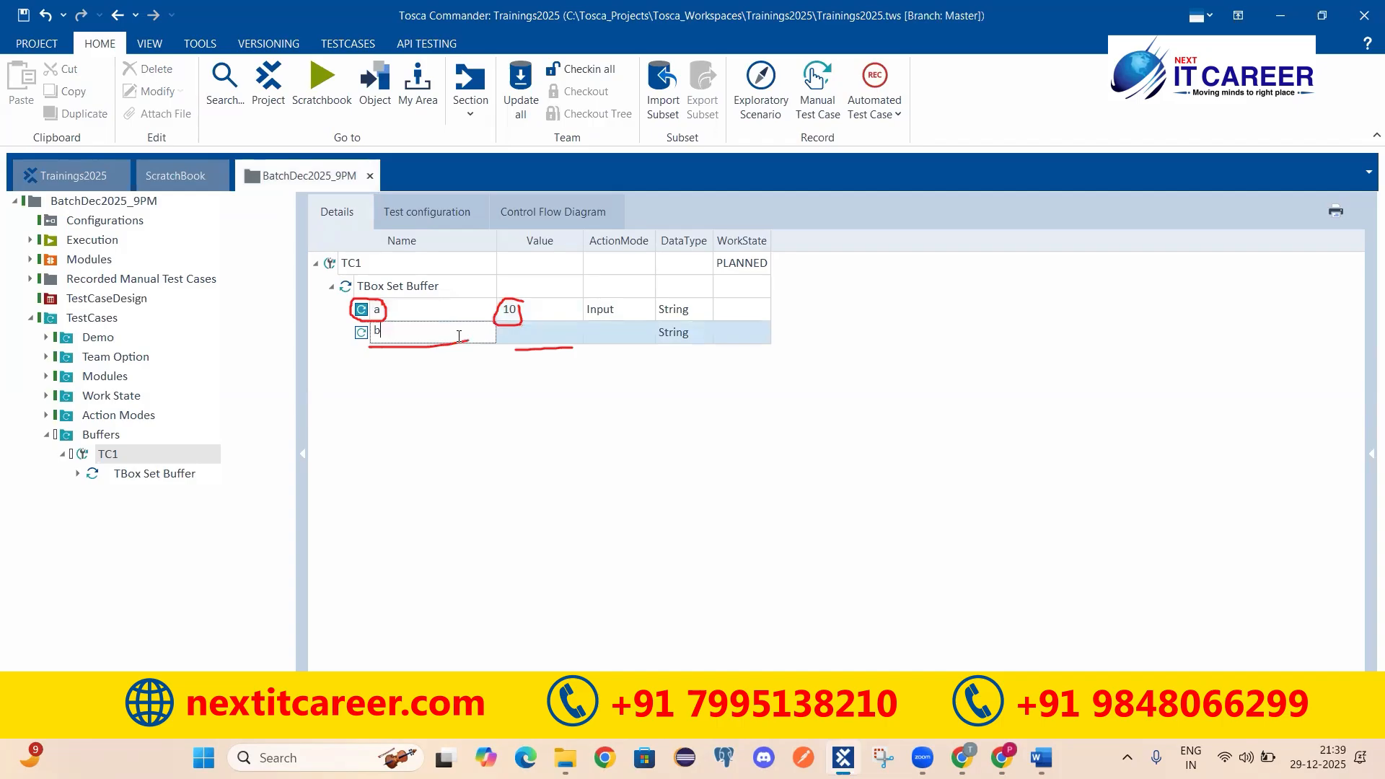
click(536, 332)
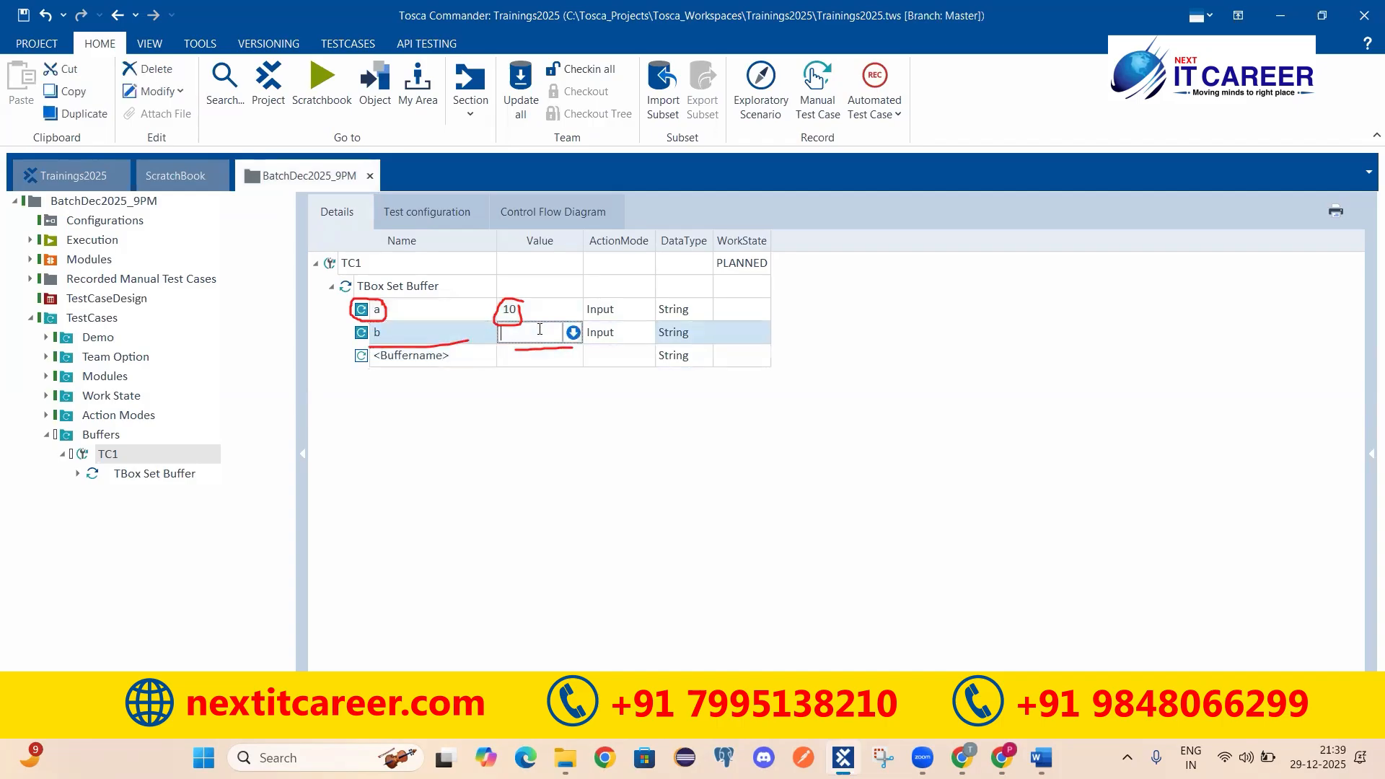
text(20)
click(320, 319)
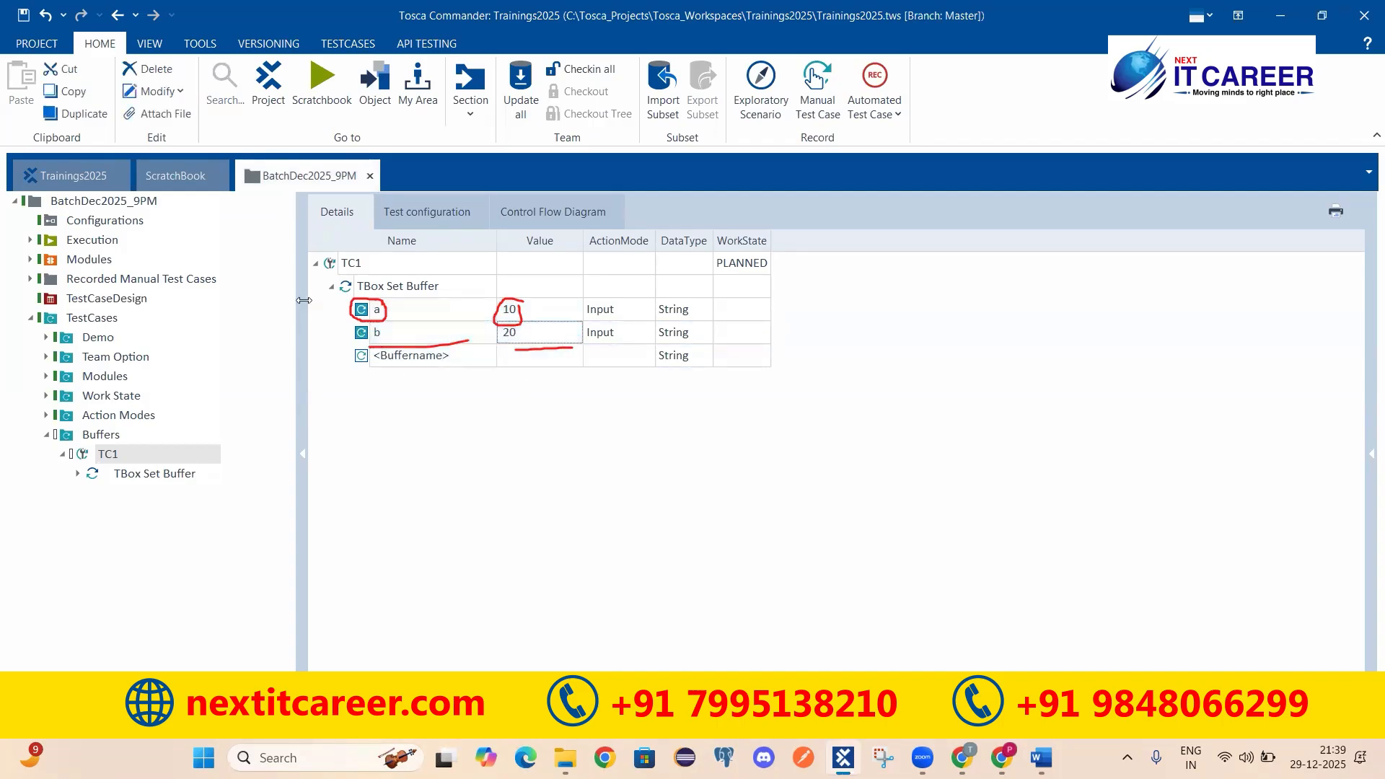
Step: Collapse and re-expand the TBox Set Buffer step to review buffers a and b
click(330, 286)
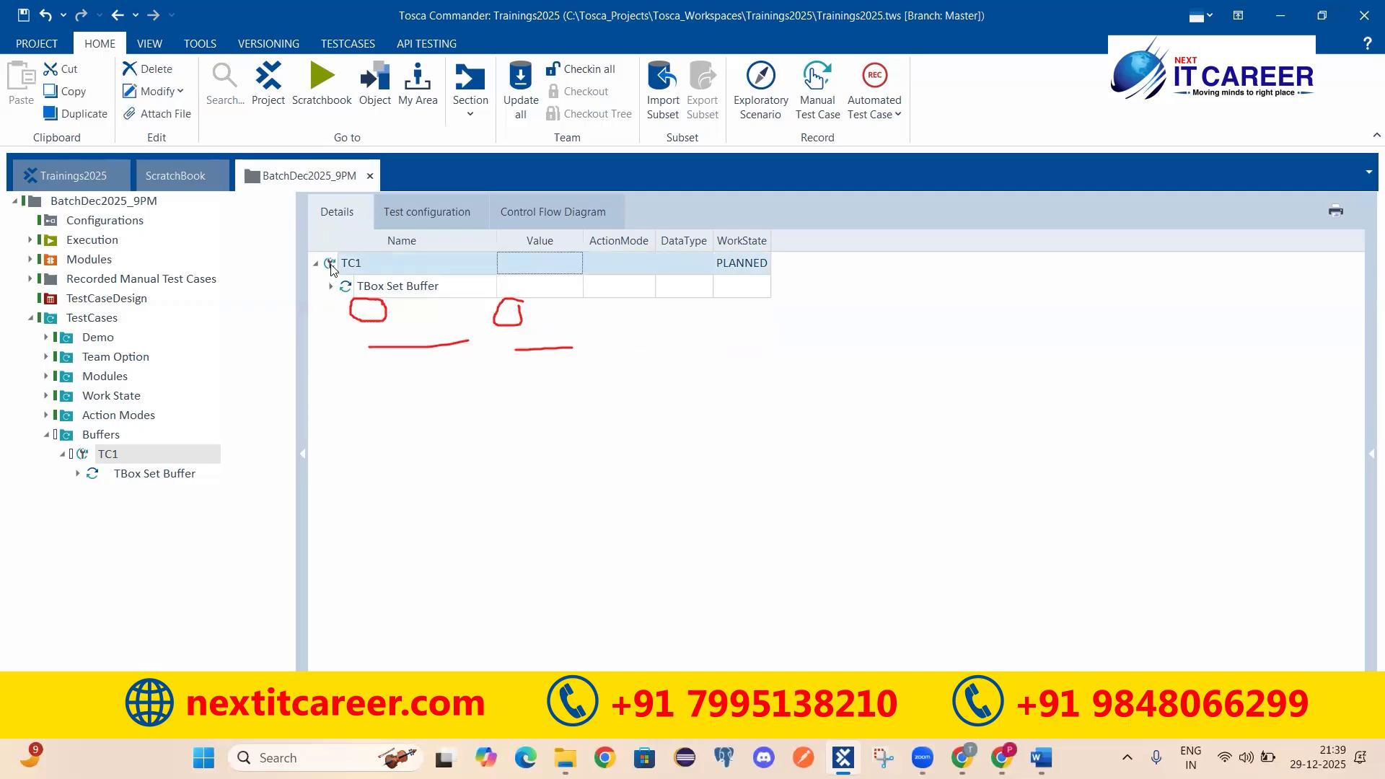
click(331, 263)
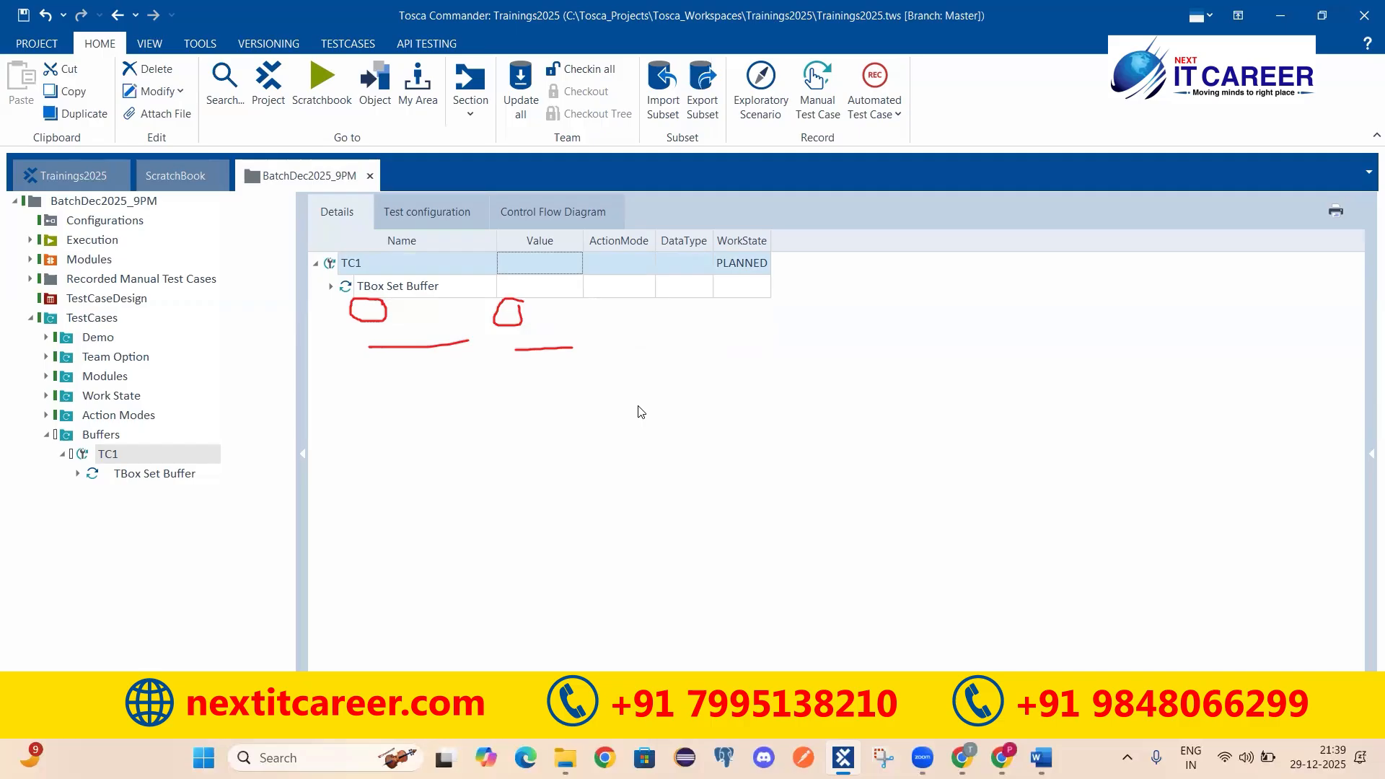
click(331, 286)
click(397, 334)
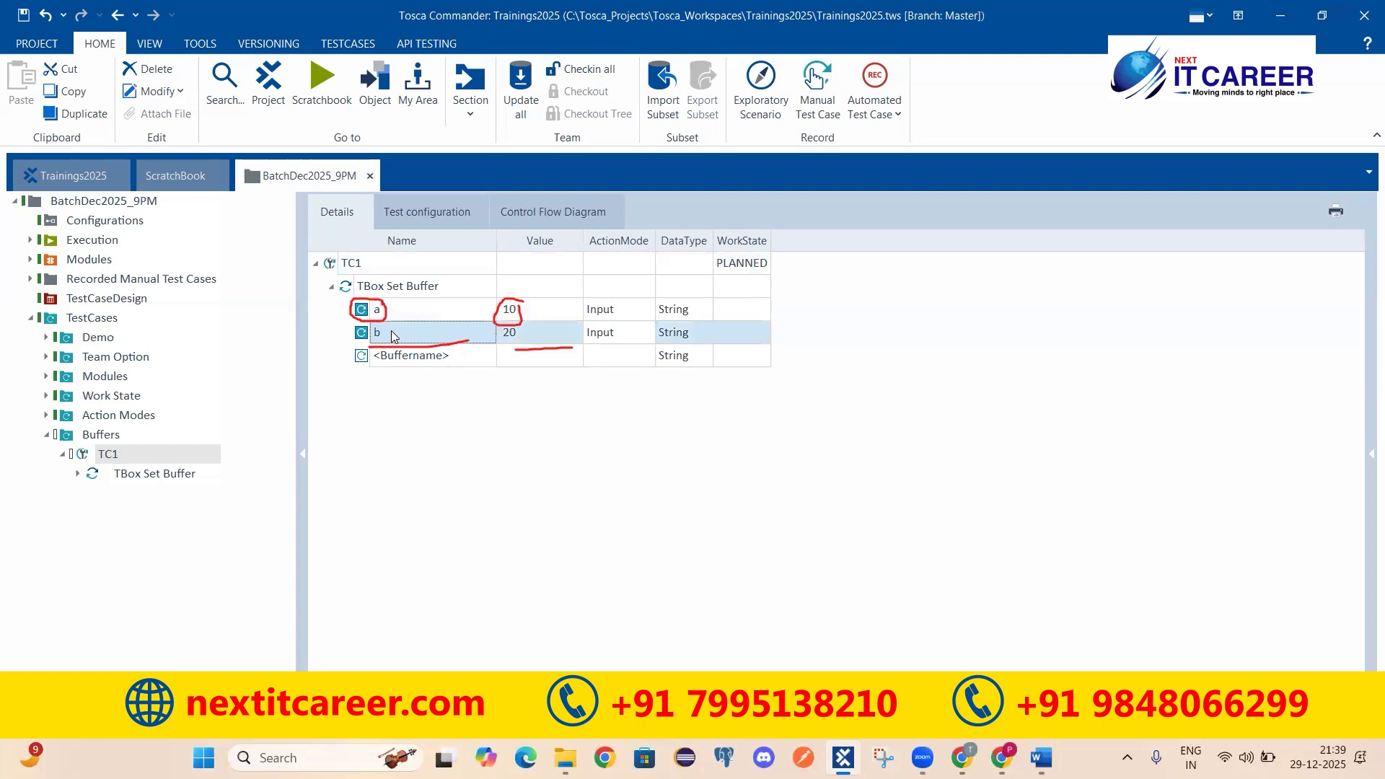
click(397, 309)
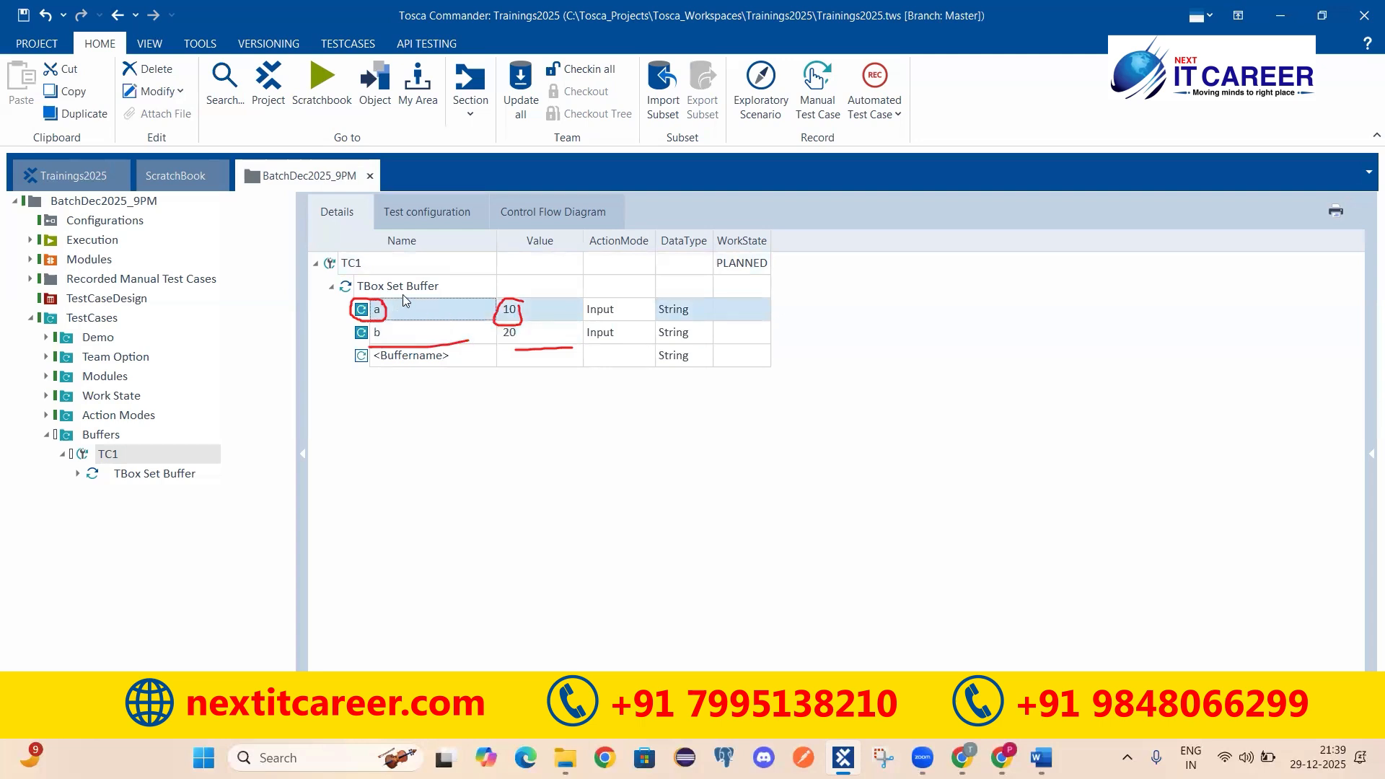
click(412, 290)
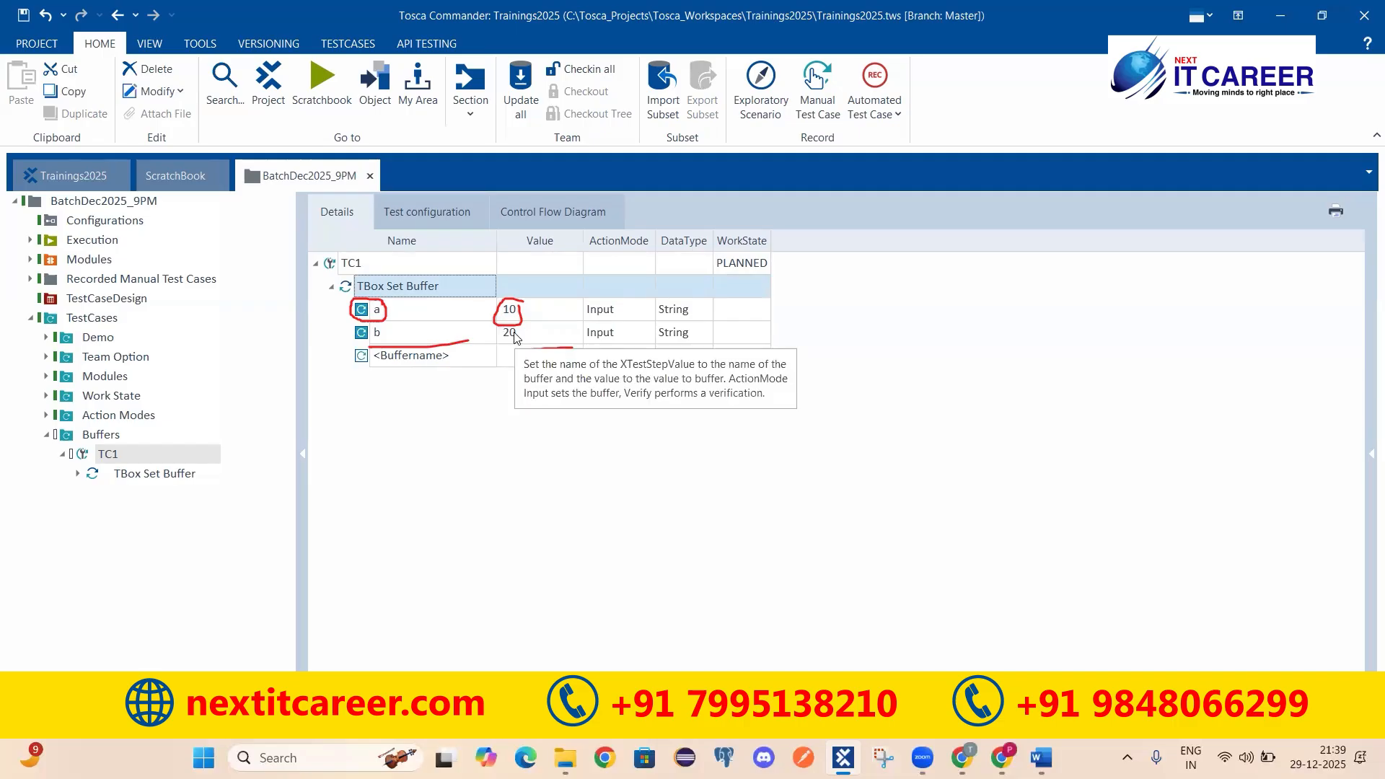
Step: Name the empty buffer row Username, give it an e-mail address value, and collapse the step
double_click(469, 361)
key(ctrl+a)
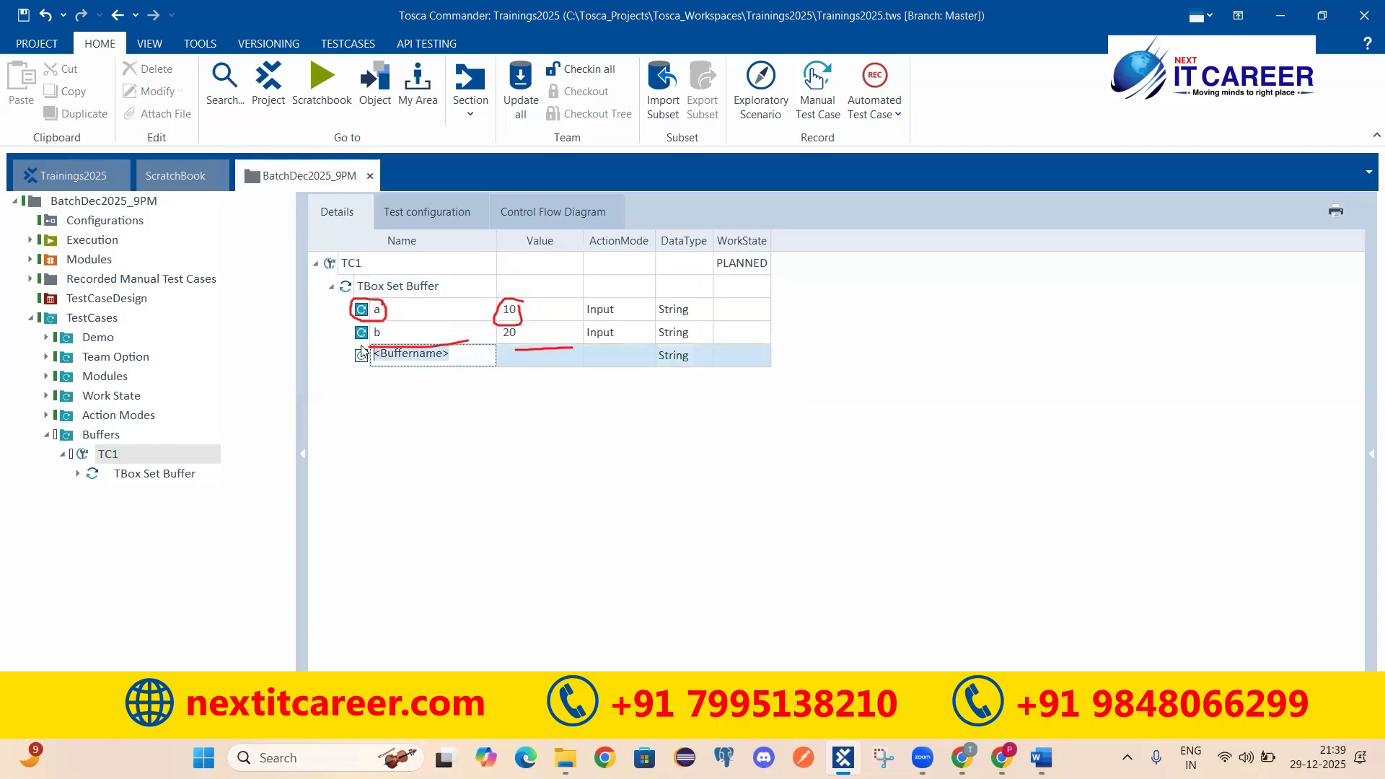
text(Username)
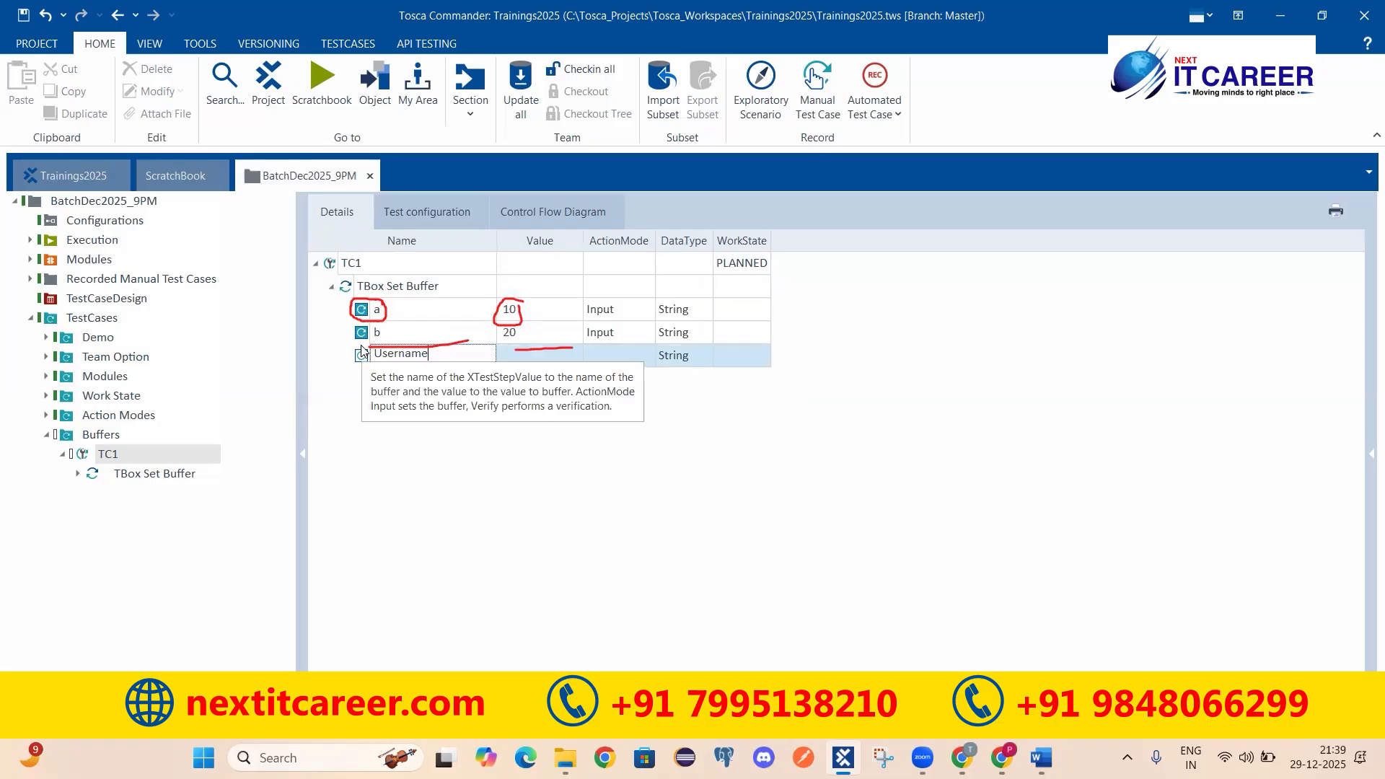
key(Return)
click(549, 356)
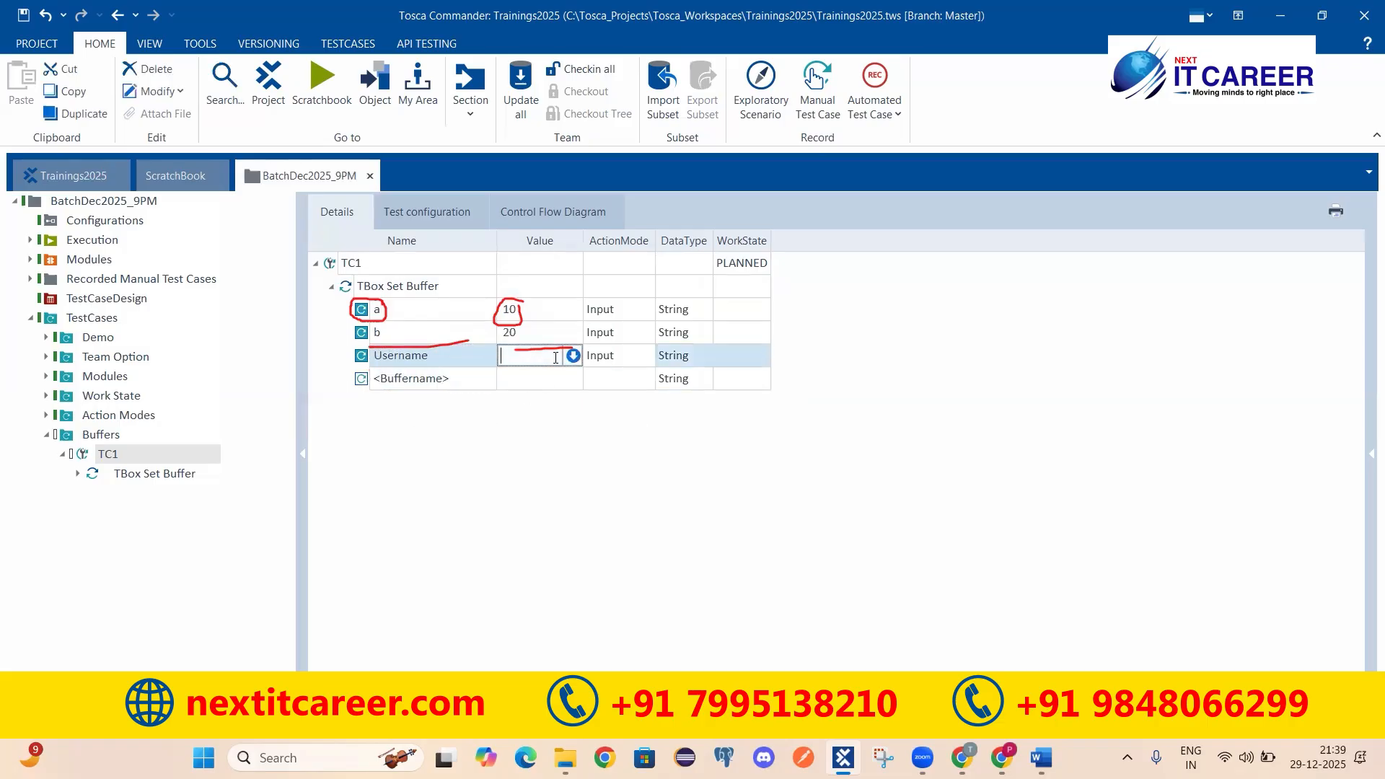
key(Return)
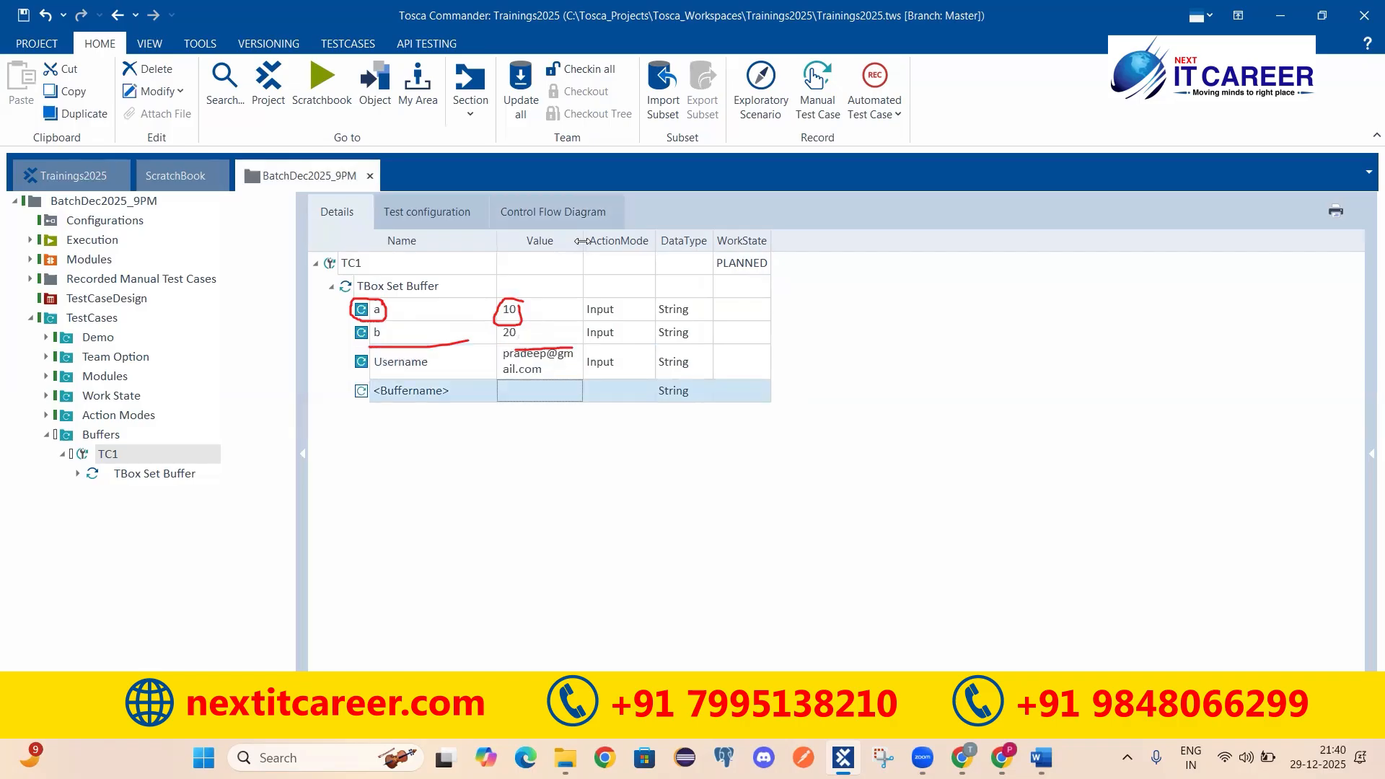
click(415, 356)
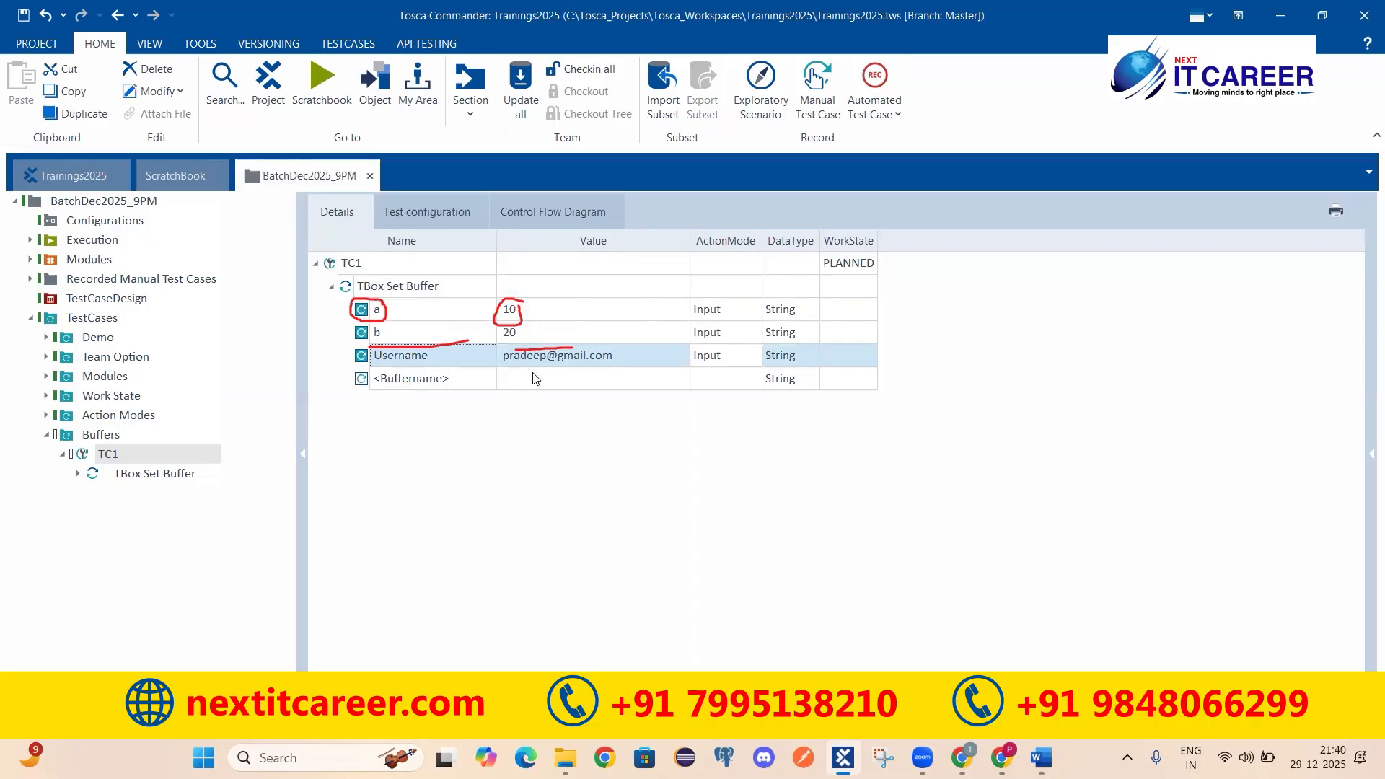
click(331, 287)
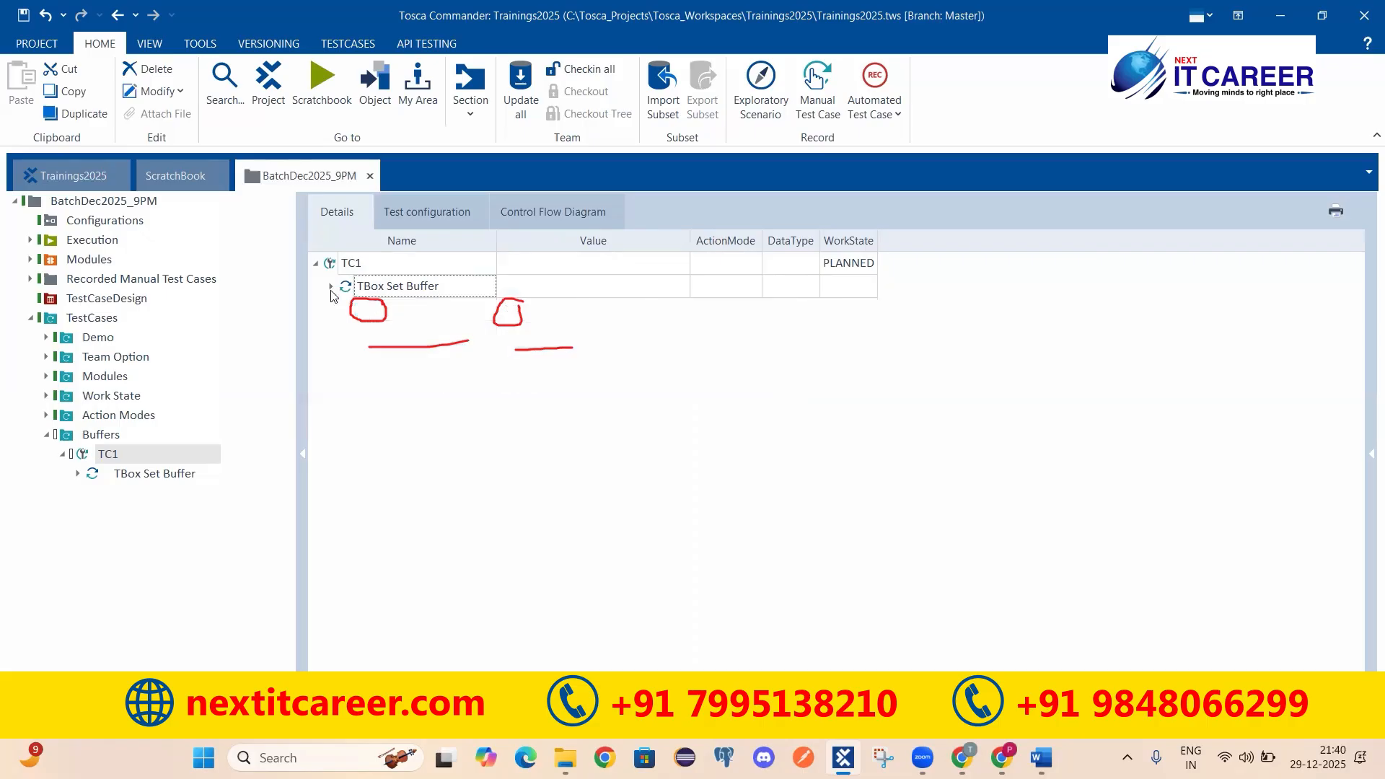
click(333, 272)
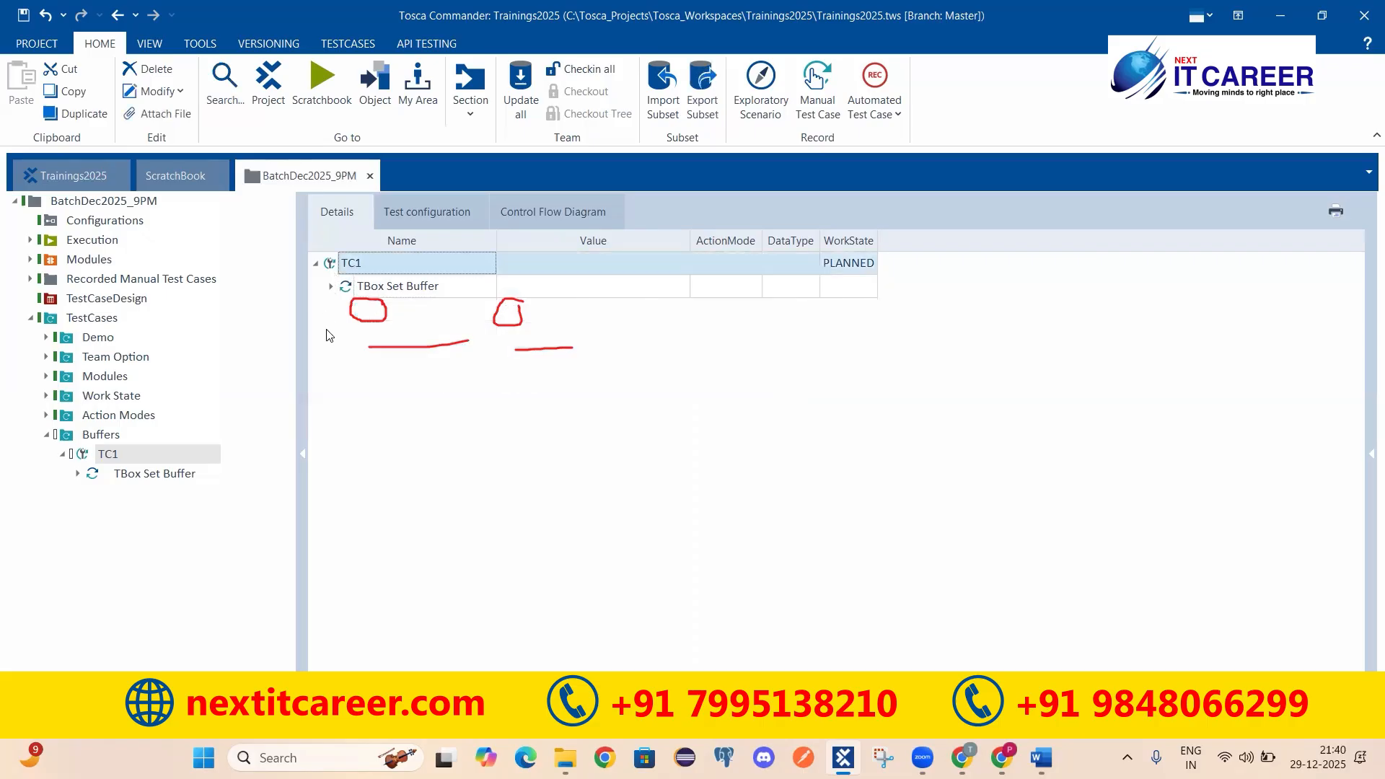
Step: Select the first Login Func of the APP - Automation test case in the Demo folder
click(85, 340)
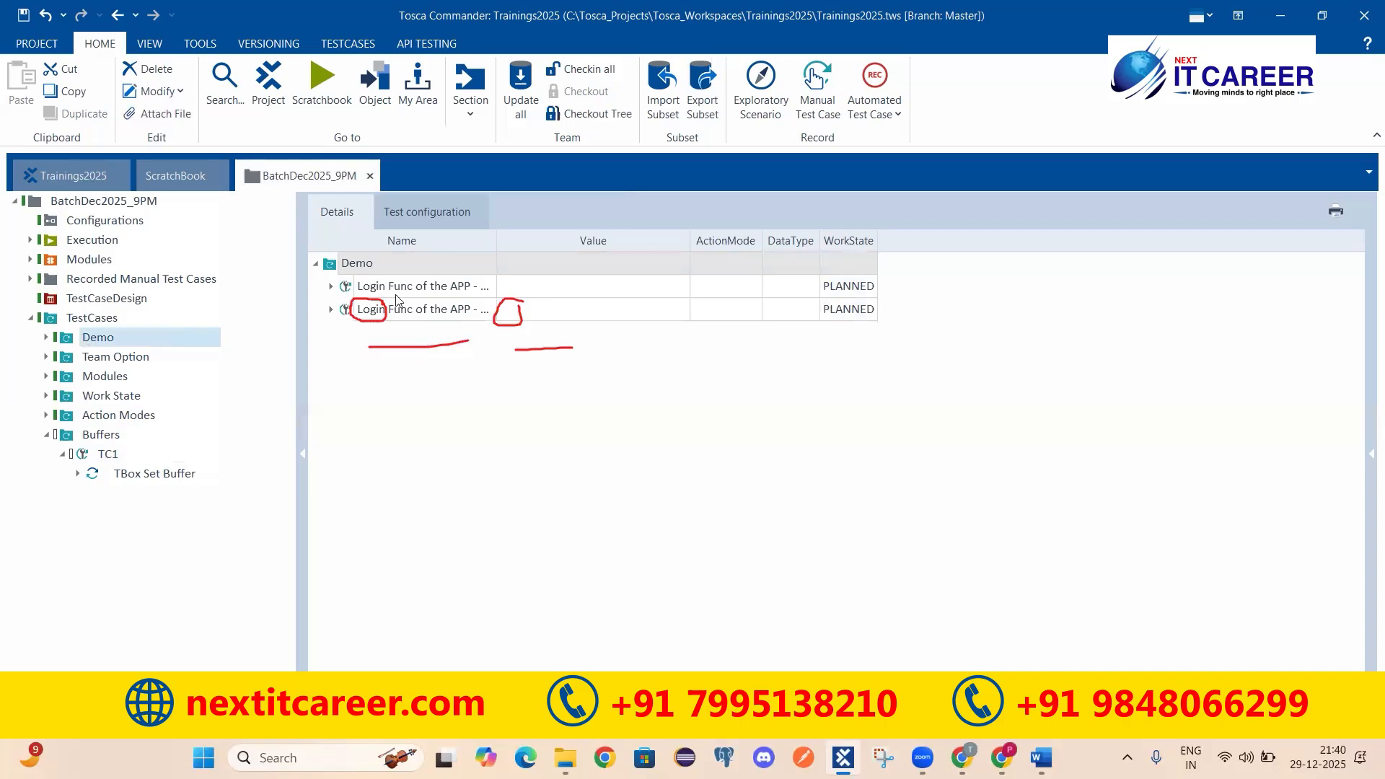
click(332, 287)
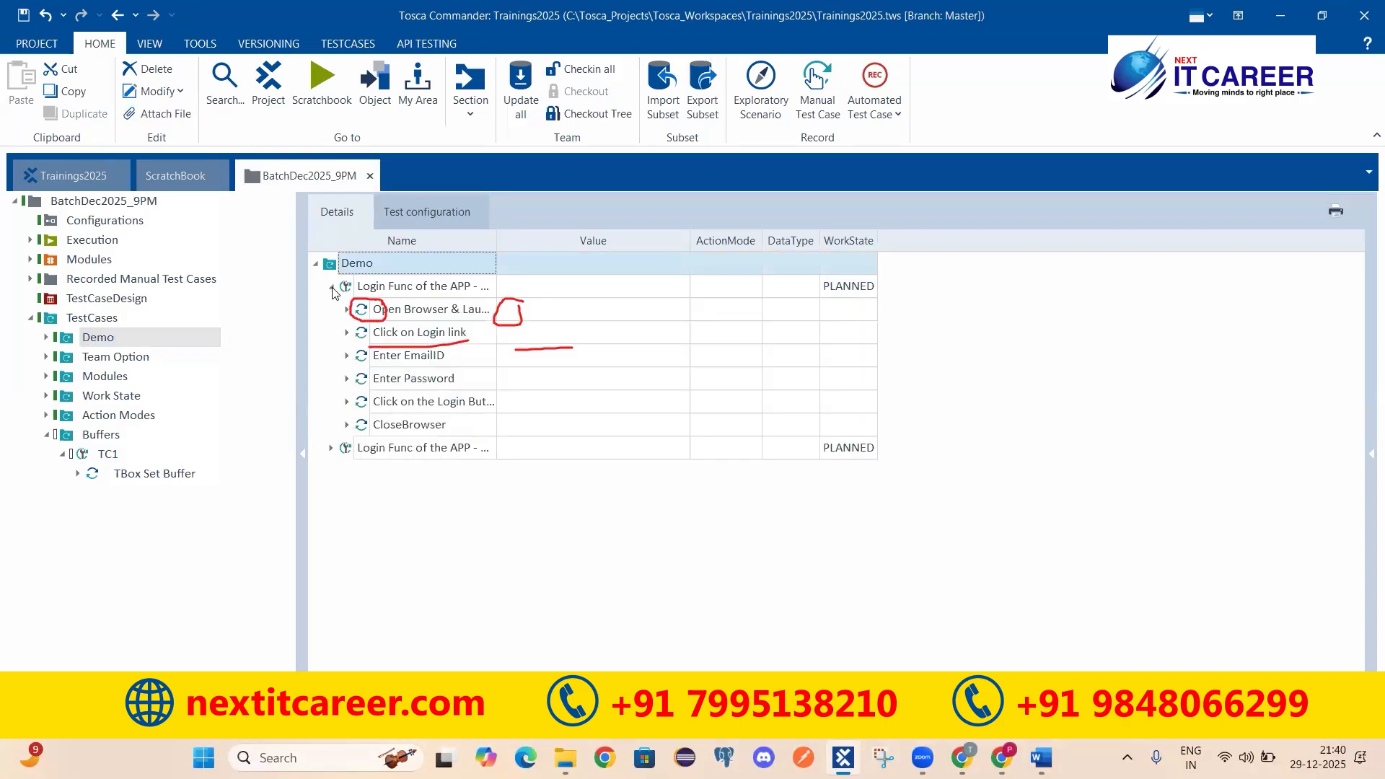
click(349, 286)
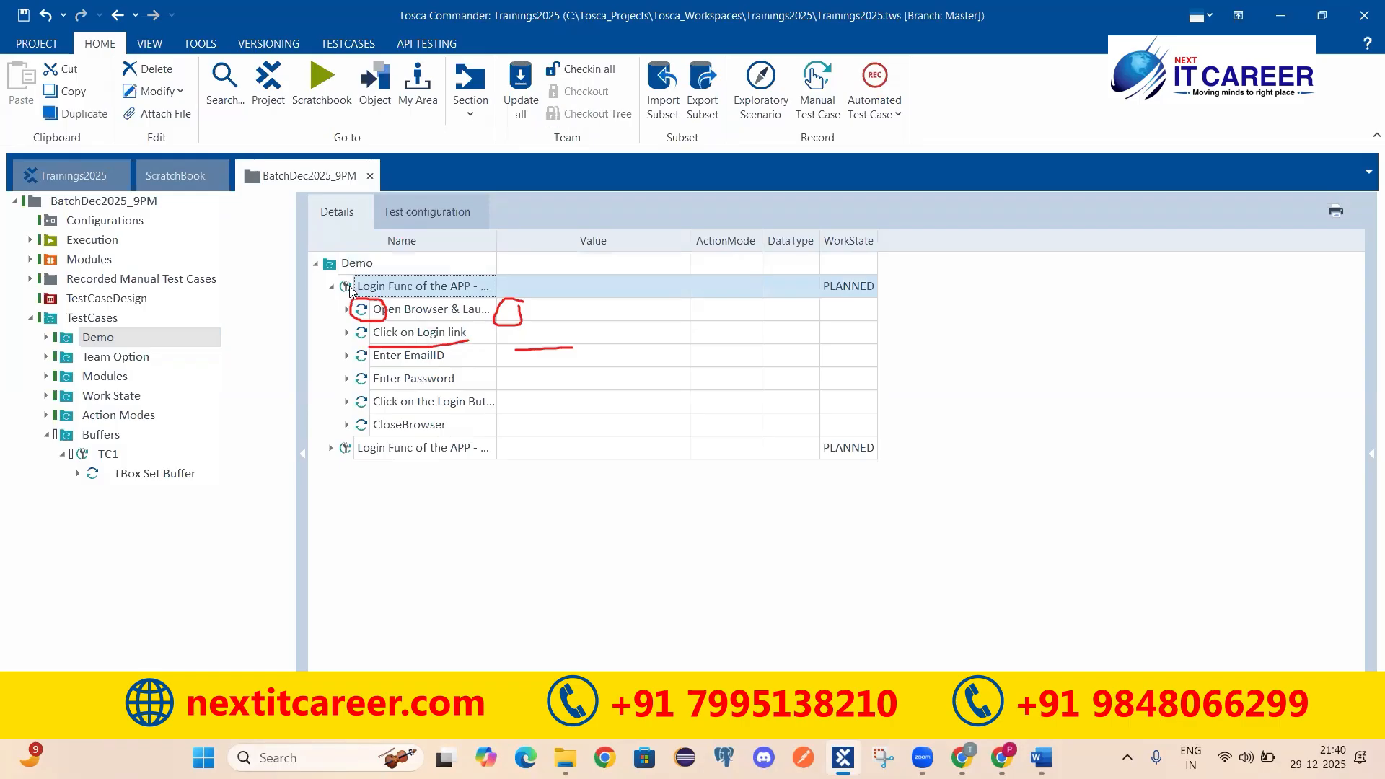
click(332, 286)
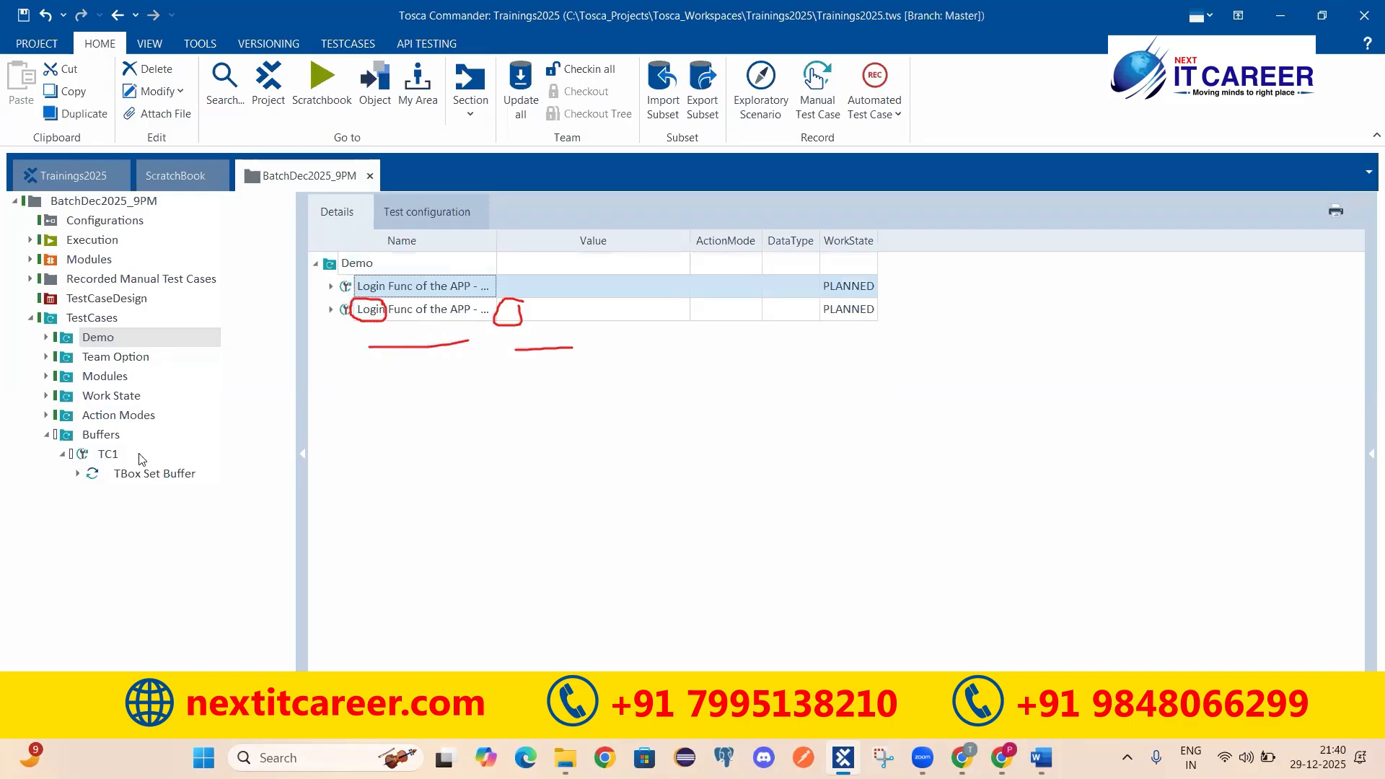
Step: Paste the Login Func test case into the Buffers folder and open the copy
click(62, 454)
click(89, 434)
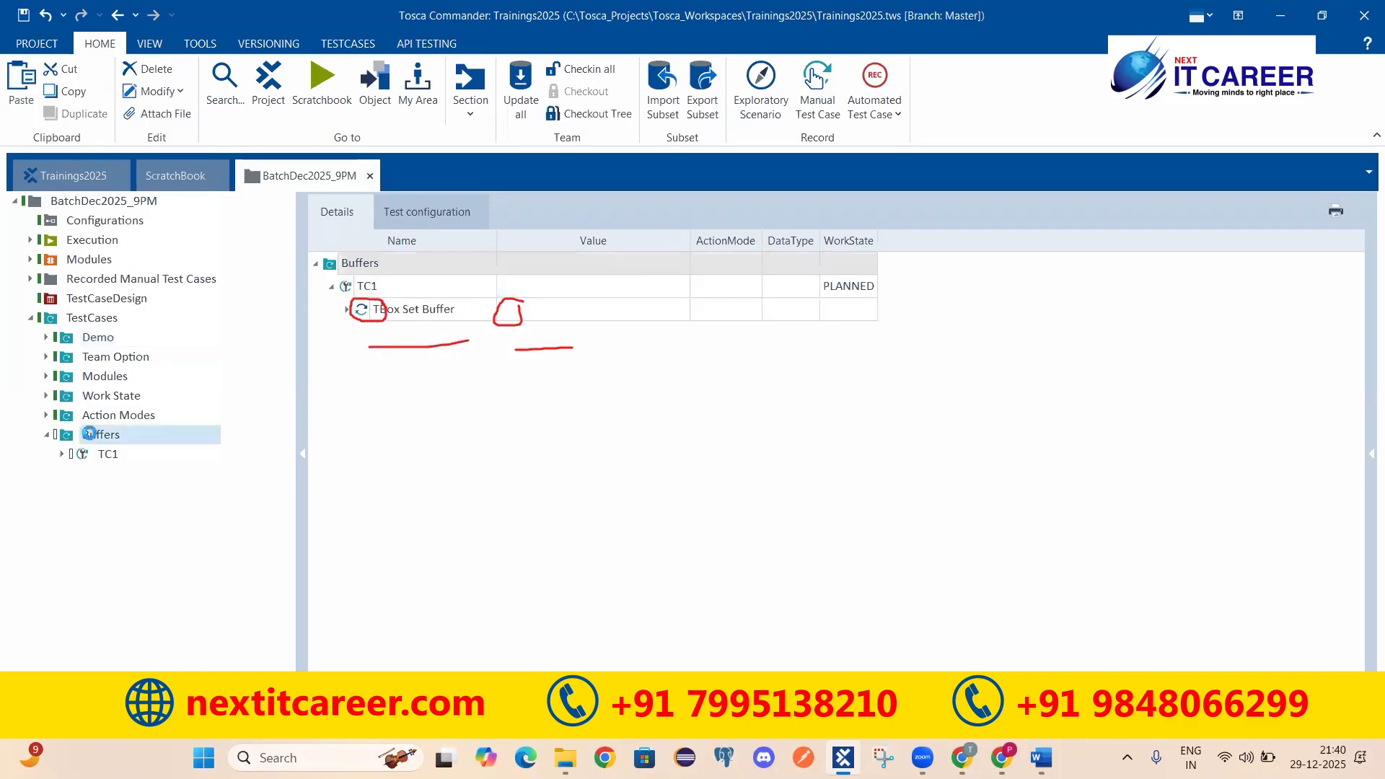
key(ctrl+v)
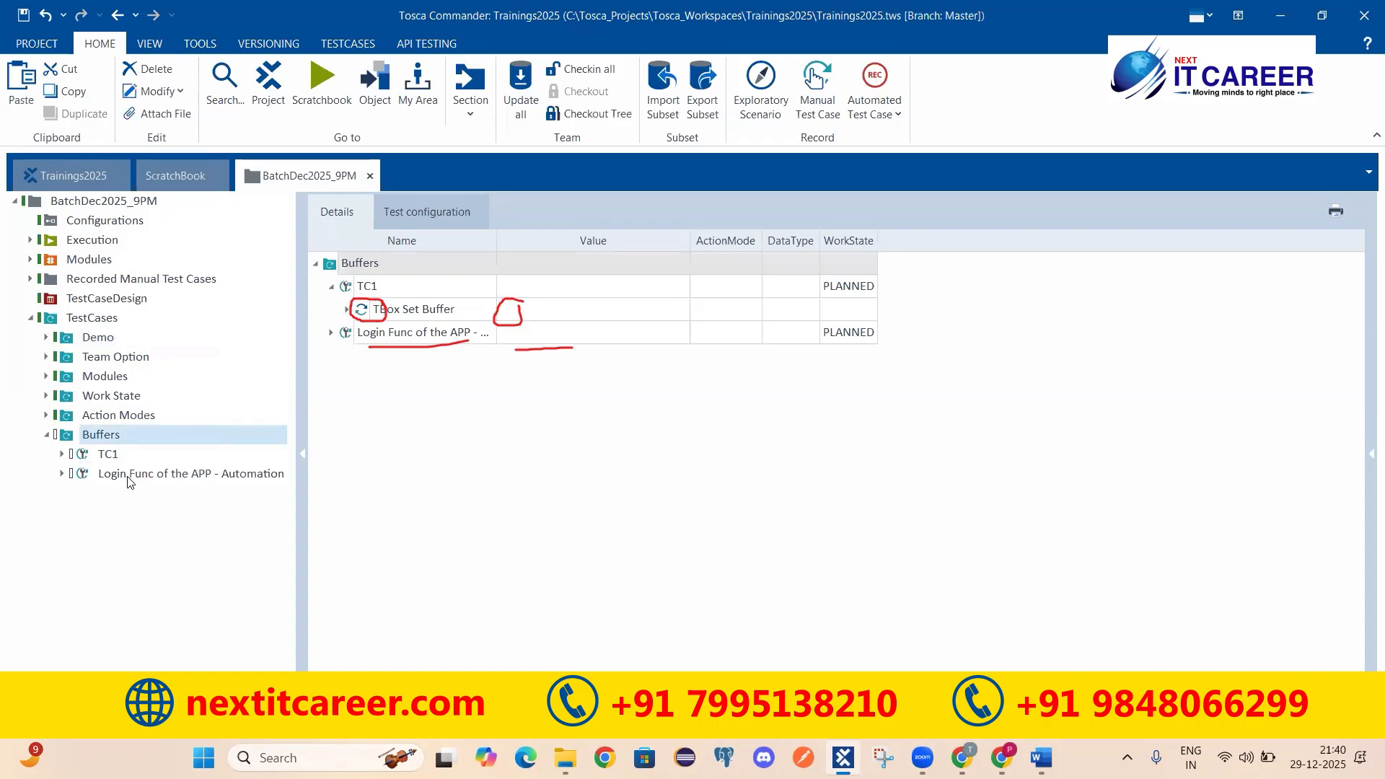
click(156, 476)
click(157, 475)
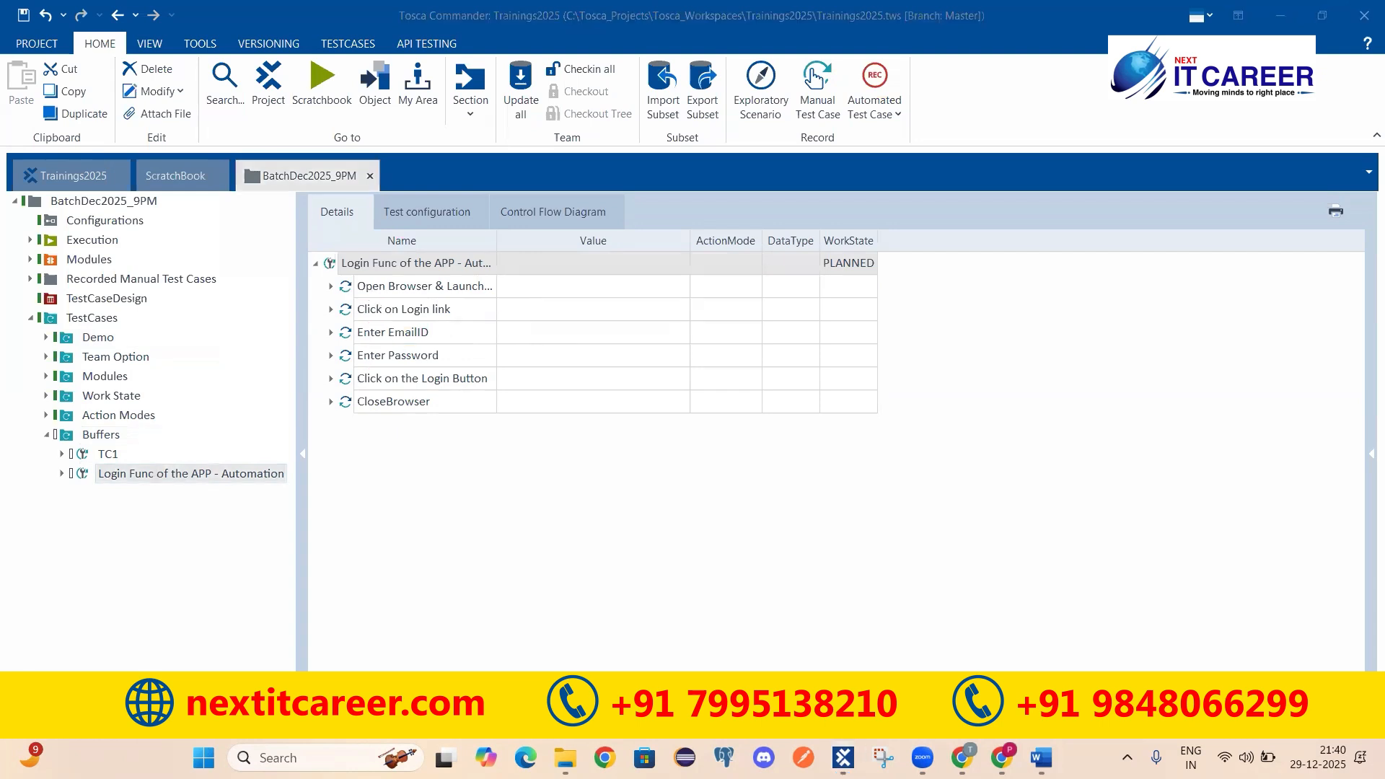
Step: Review the copied test case's browser-launch, Login link, Enter EmailID and Enter Password steps
click(373, 288)
click(414, 264)
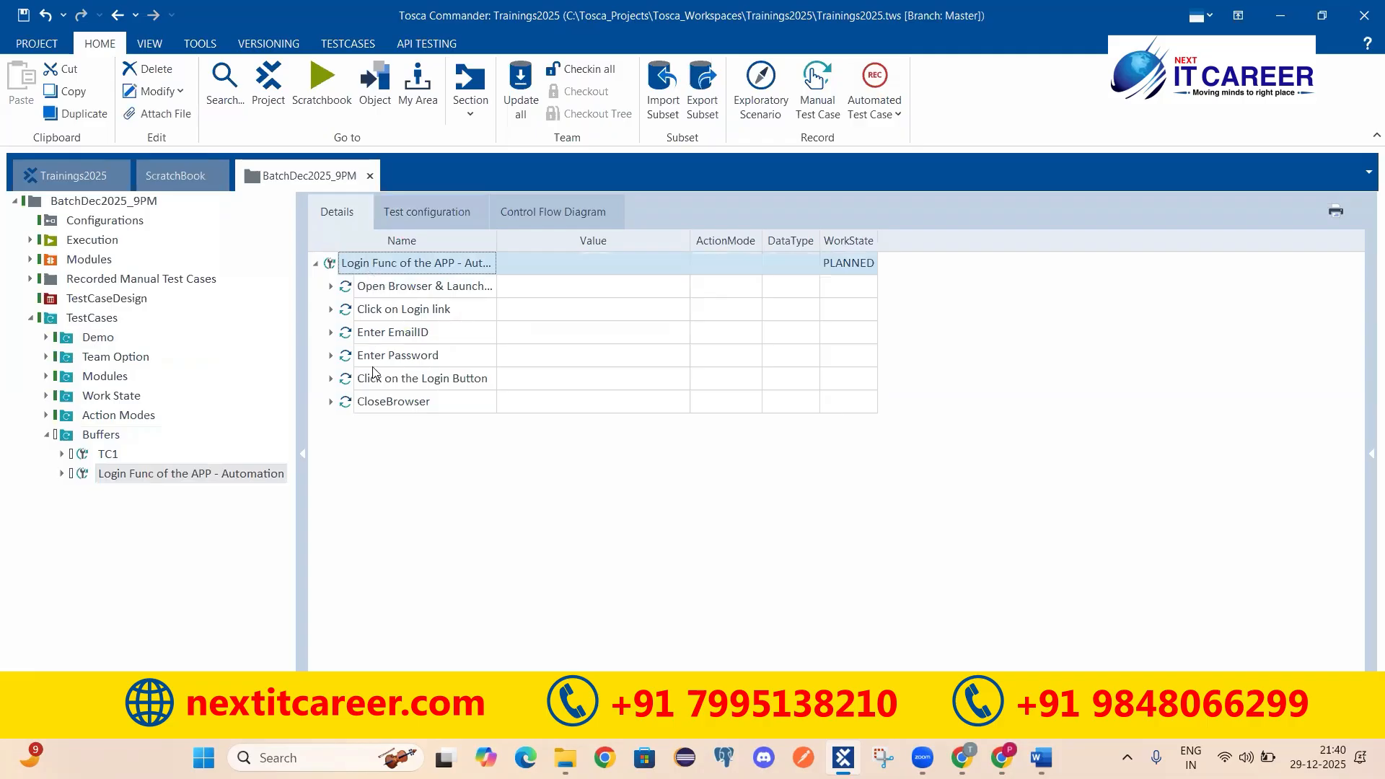
click(385, 292)
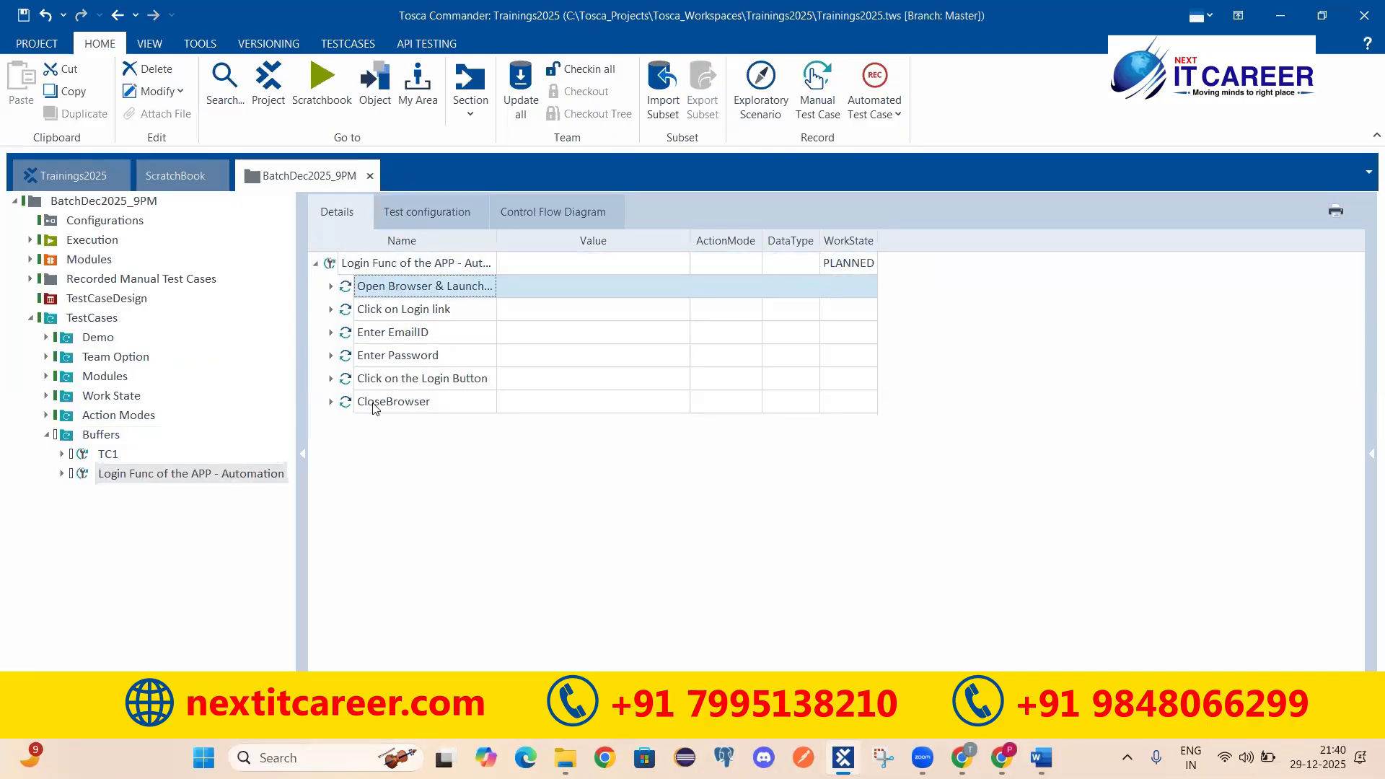
click(332, 287)
click(332, 287)
click(390, 312)
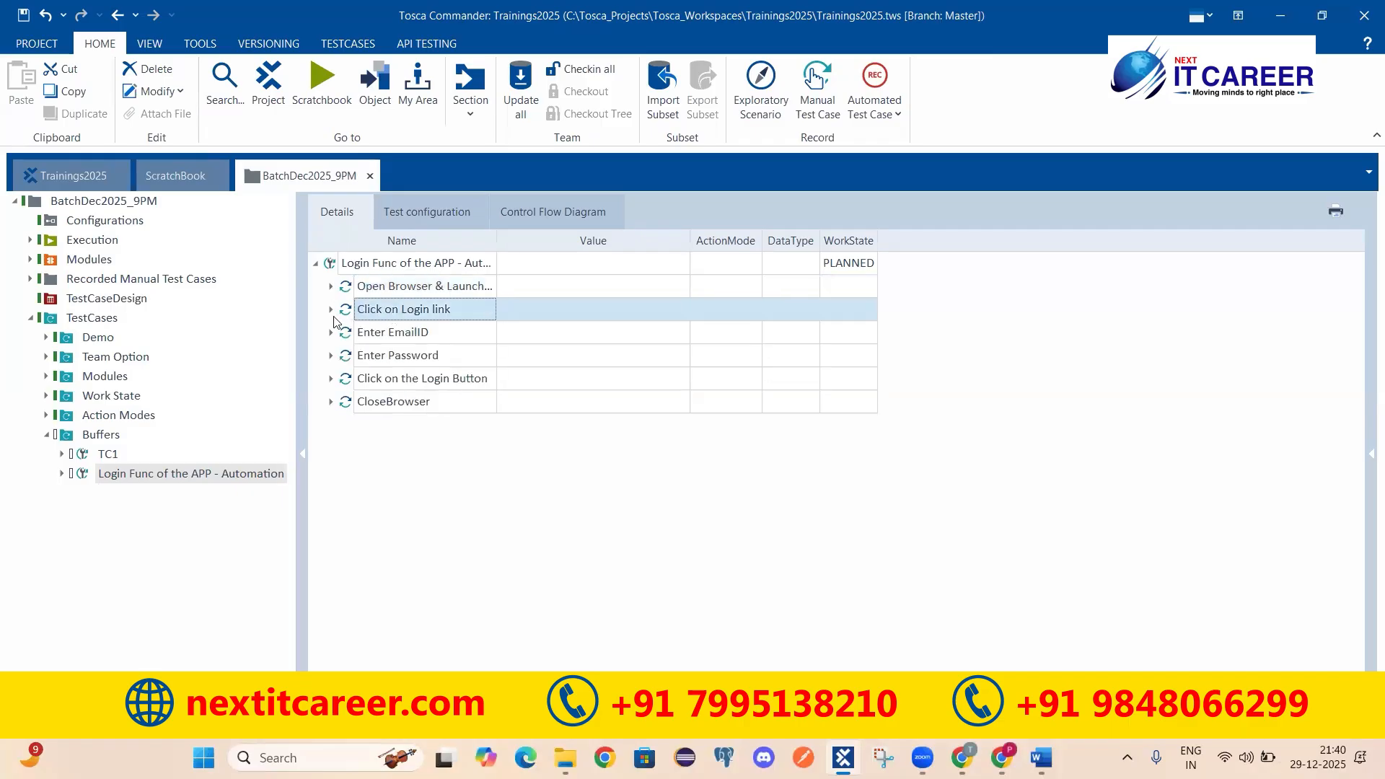
click(377, 334)
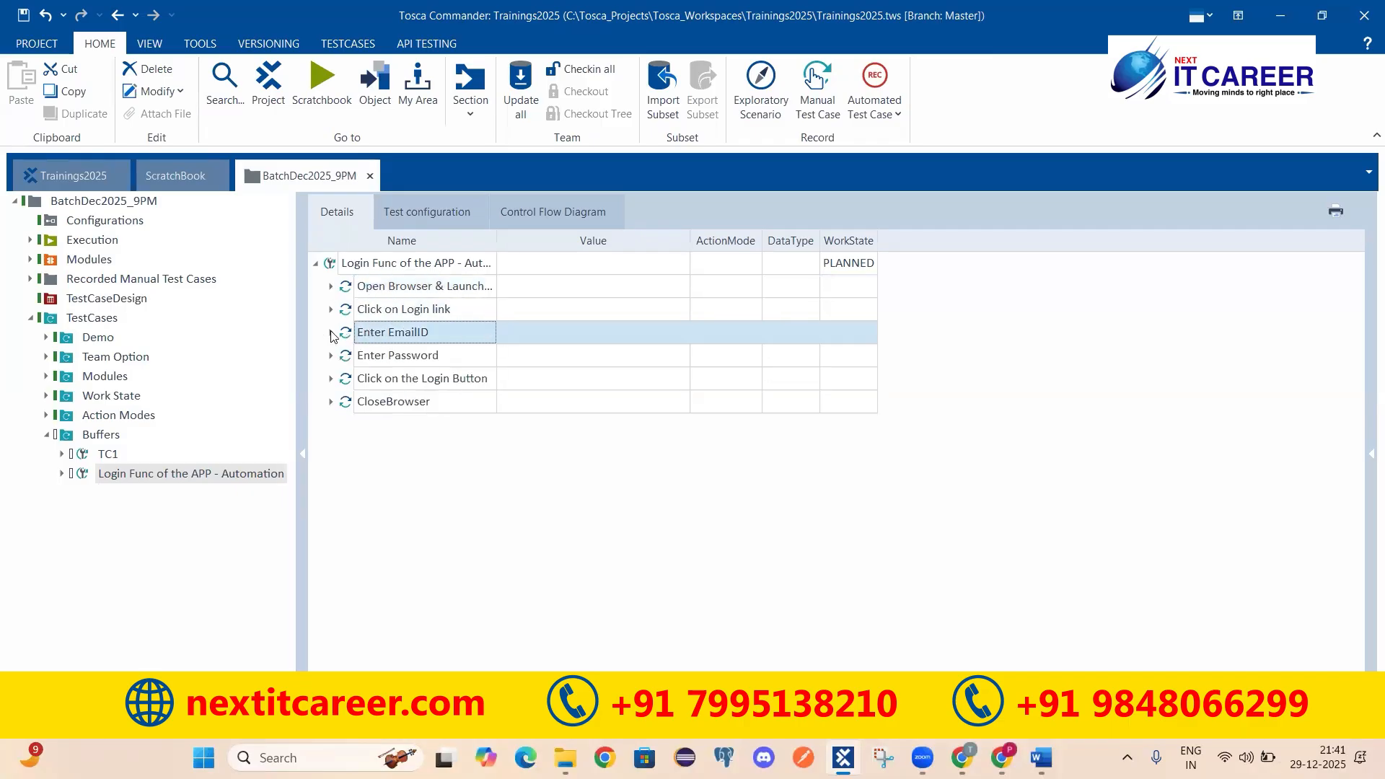
click(331, 332)
click(332, 334)
click(344, 356)
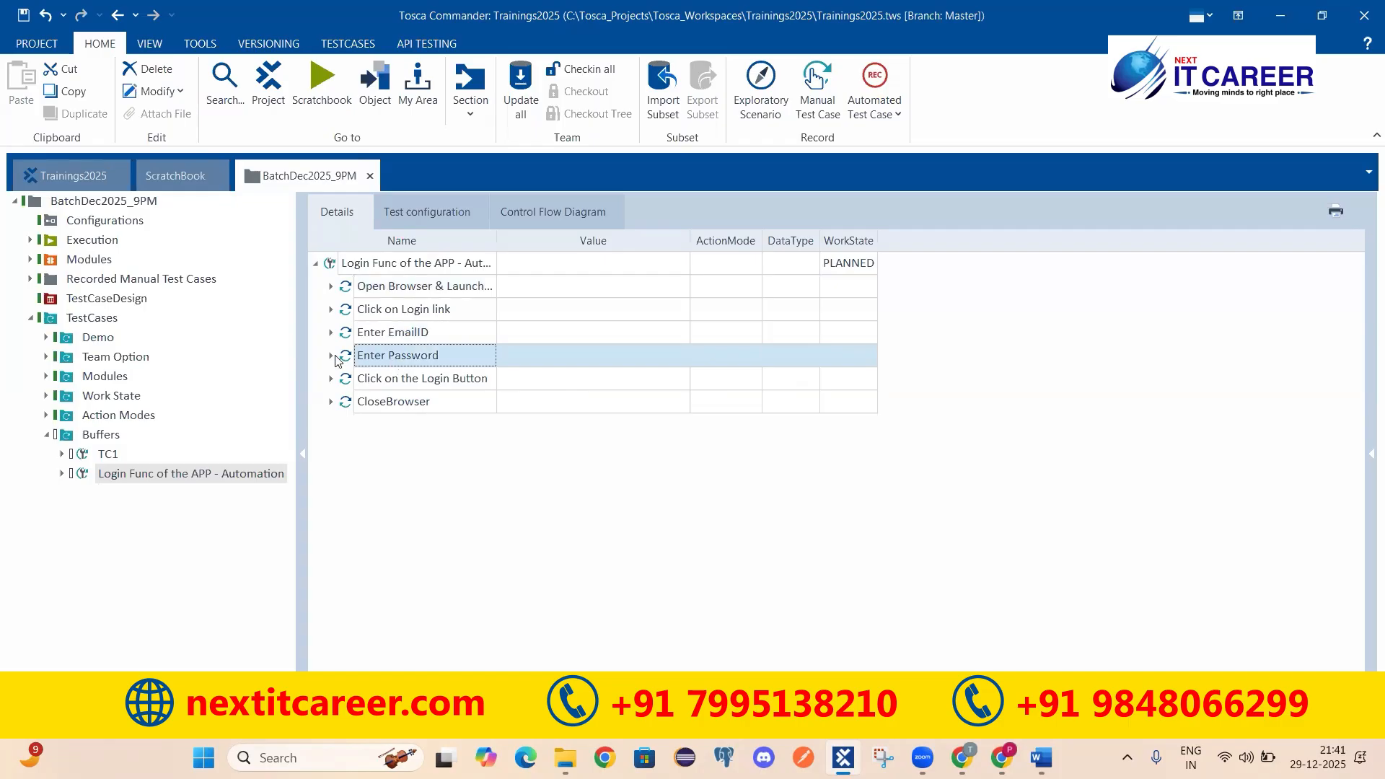
click(331, 357)
click(406, 294)
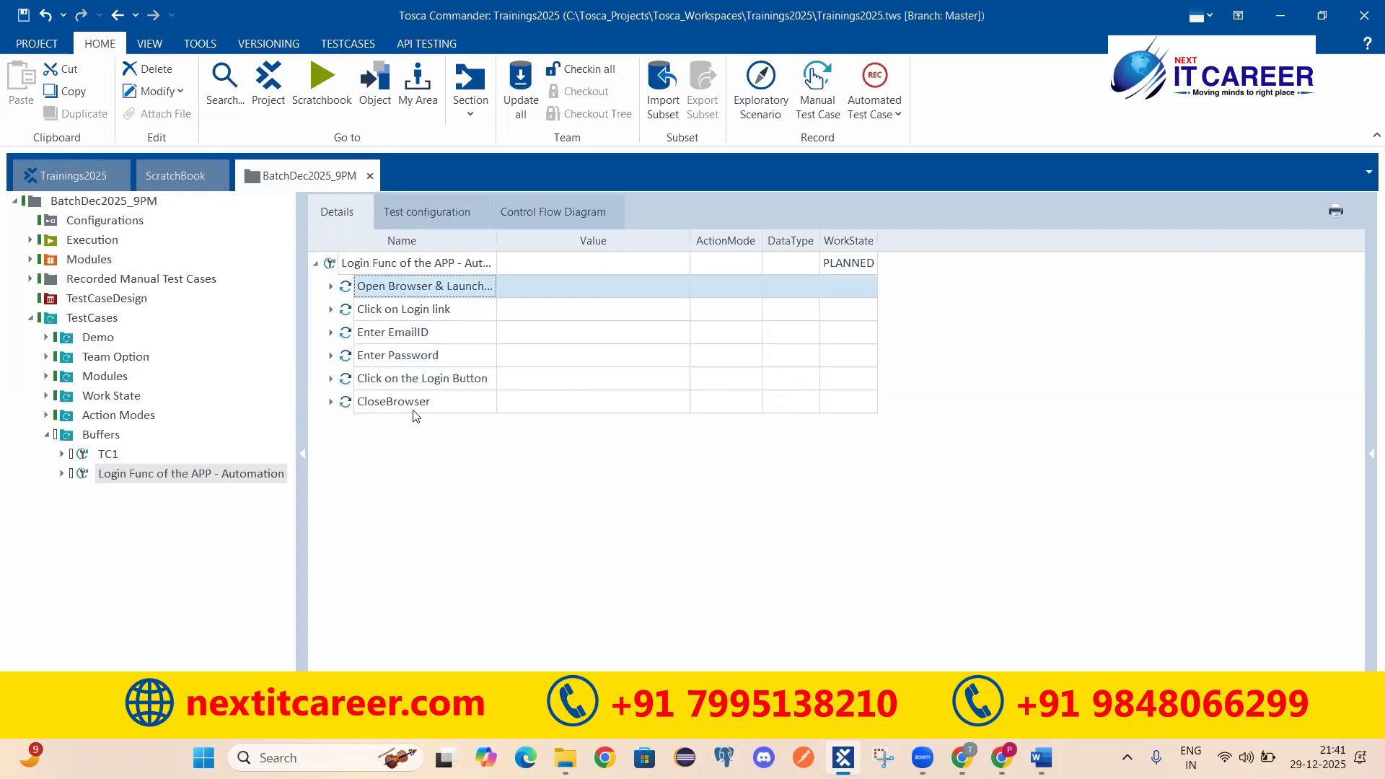
Step: Save the project, then switch to another window
click(21, 18)
click(330, 267)
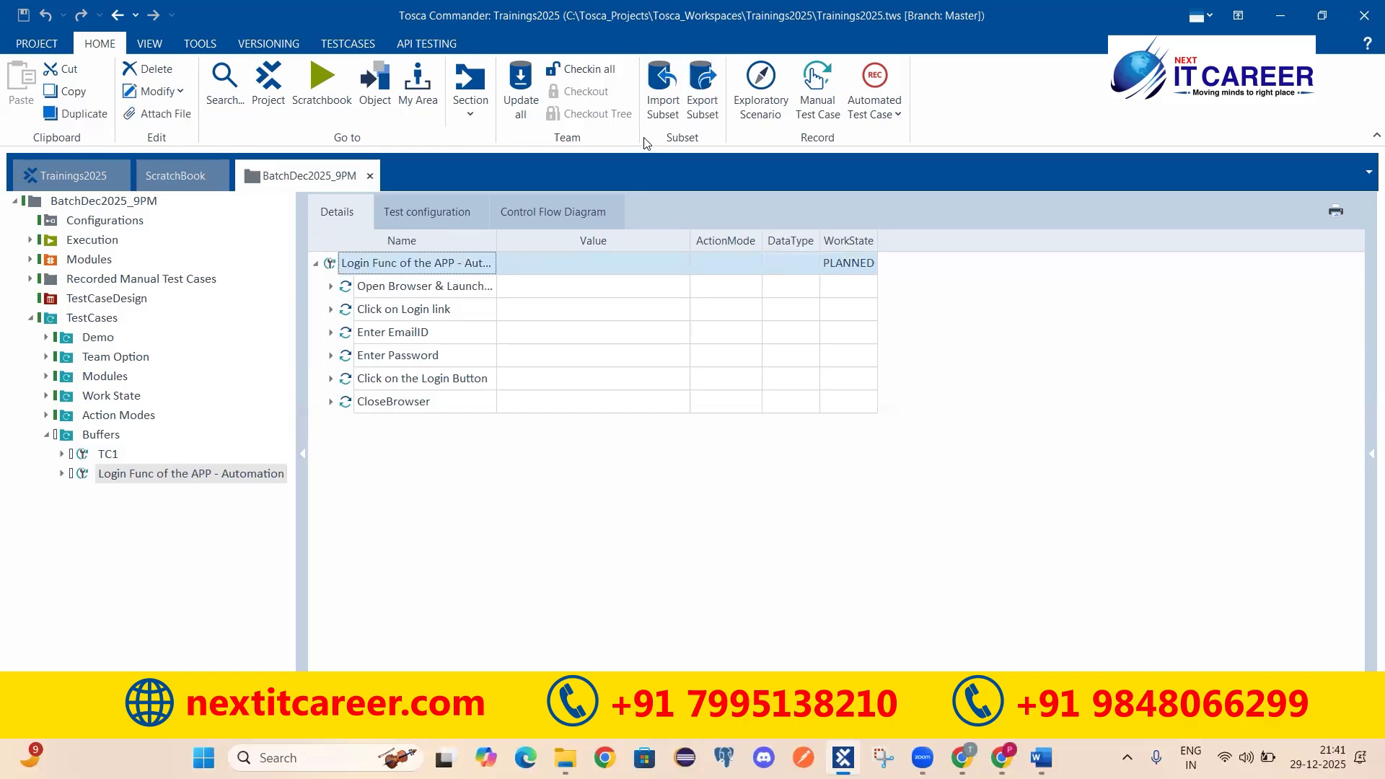
key(alt+Tab)
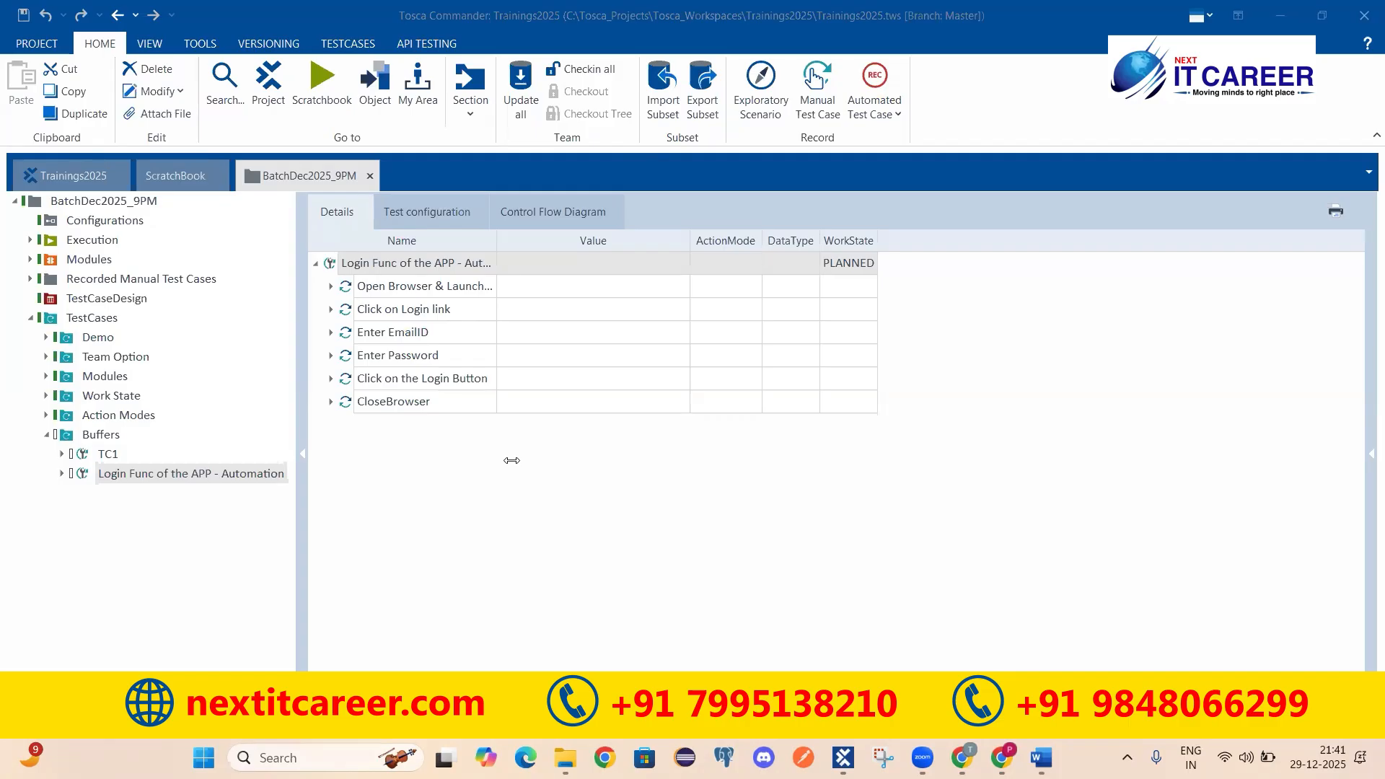
click(352, 287)
click(332, 287)
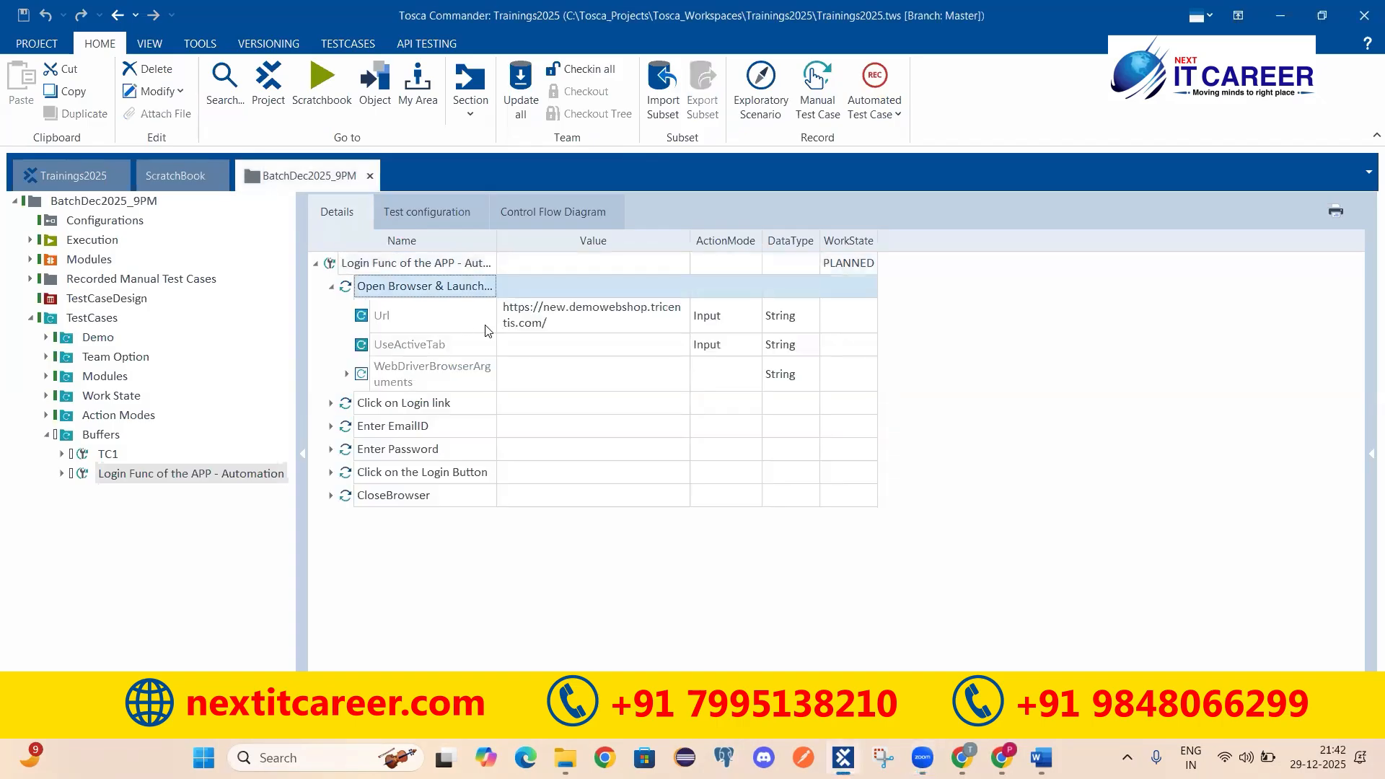
click(511, 325)
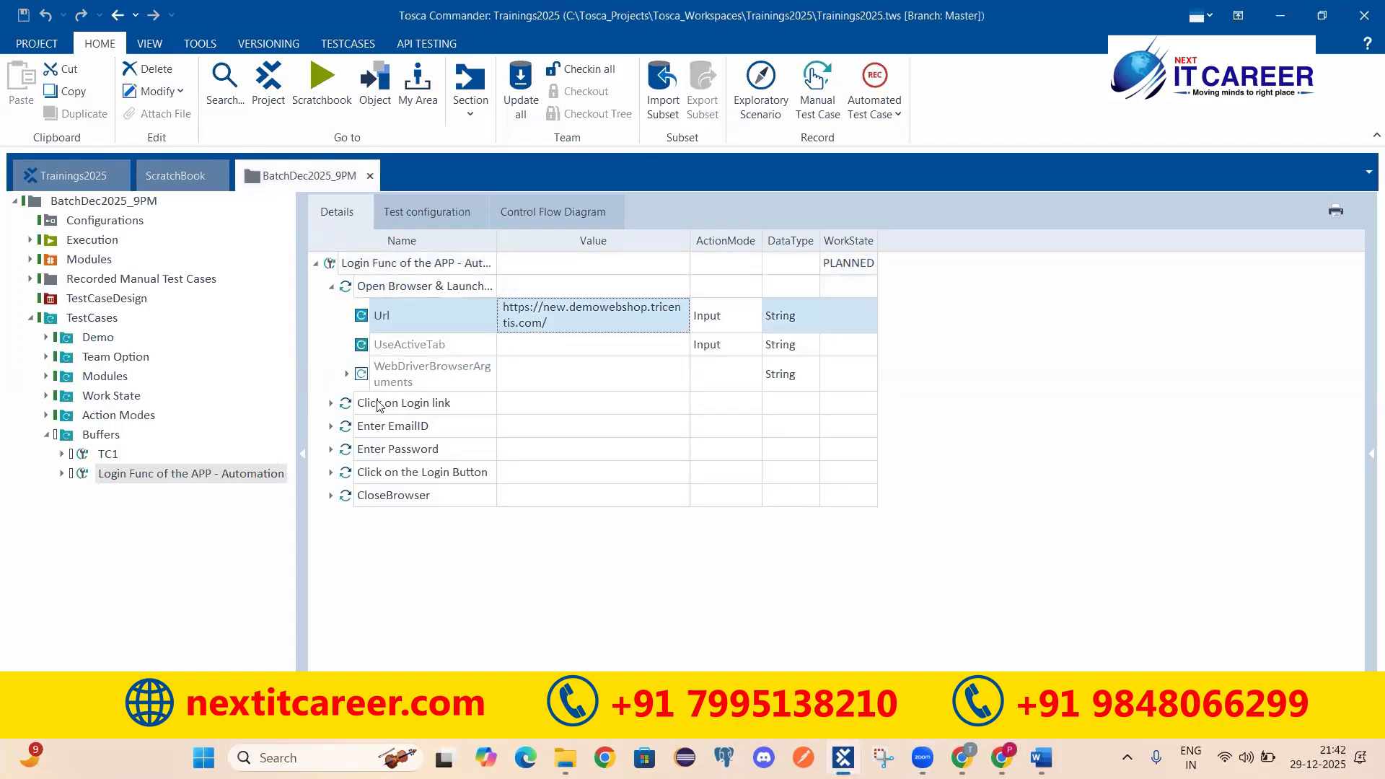
click(332, 427)
click(524, 498)
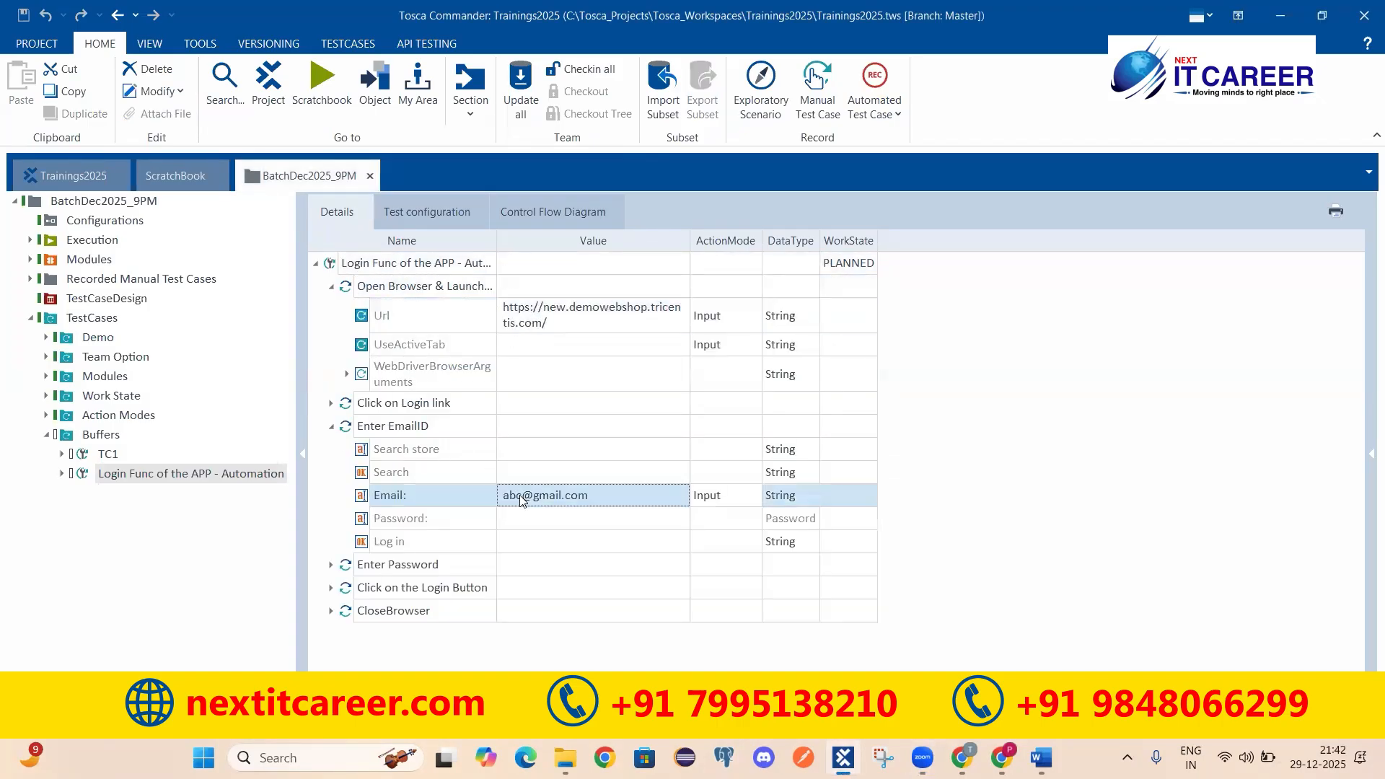
click(331, 566)
click(539, 659)
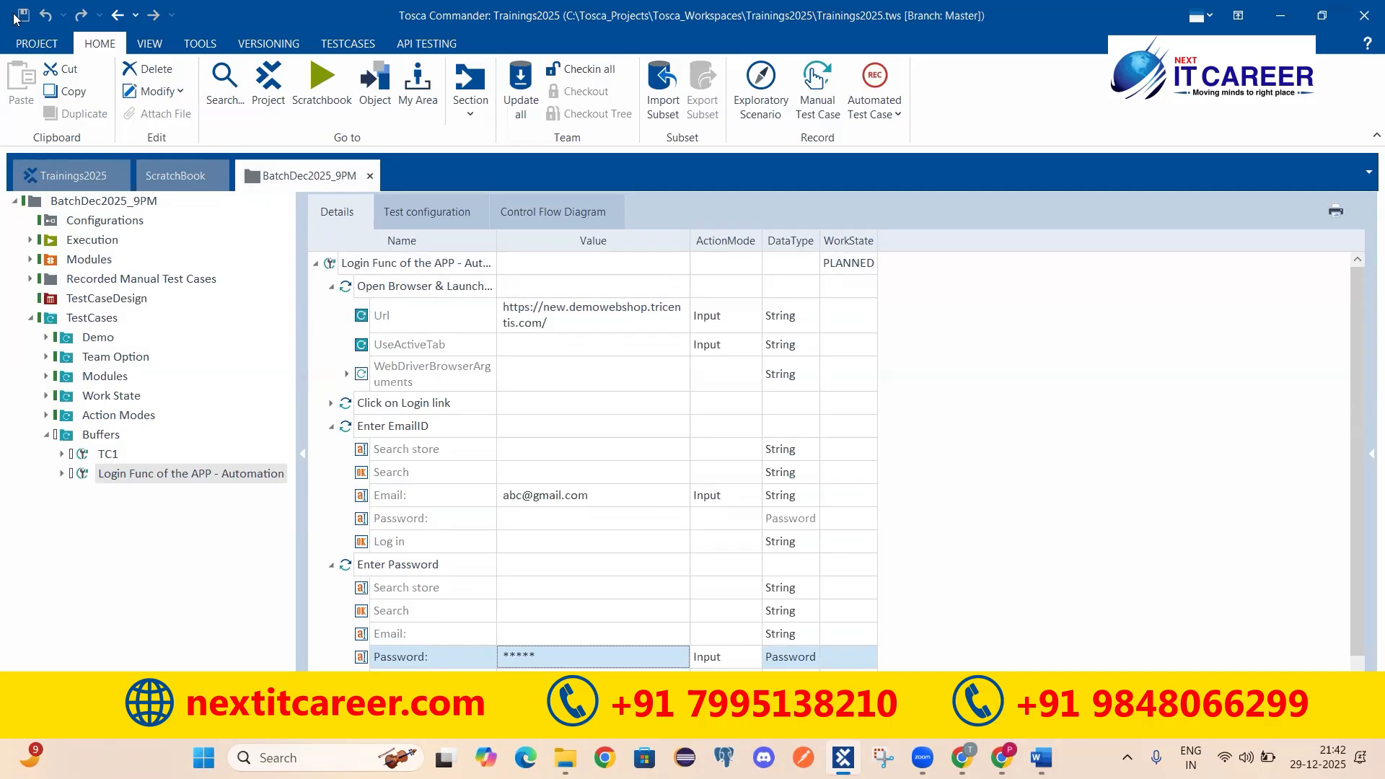
click(528, 327)
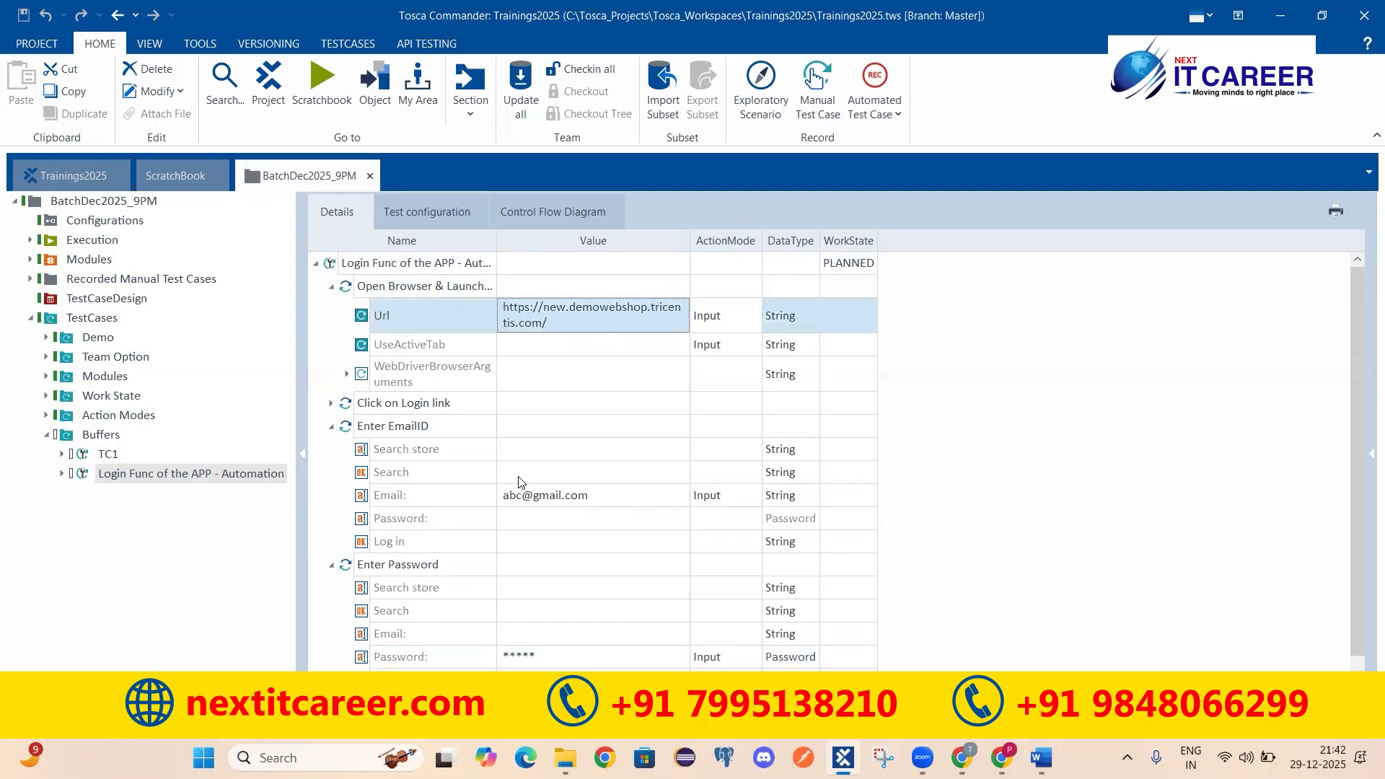
click(523, 496)
click(535, 661)
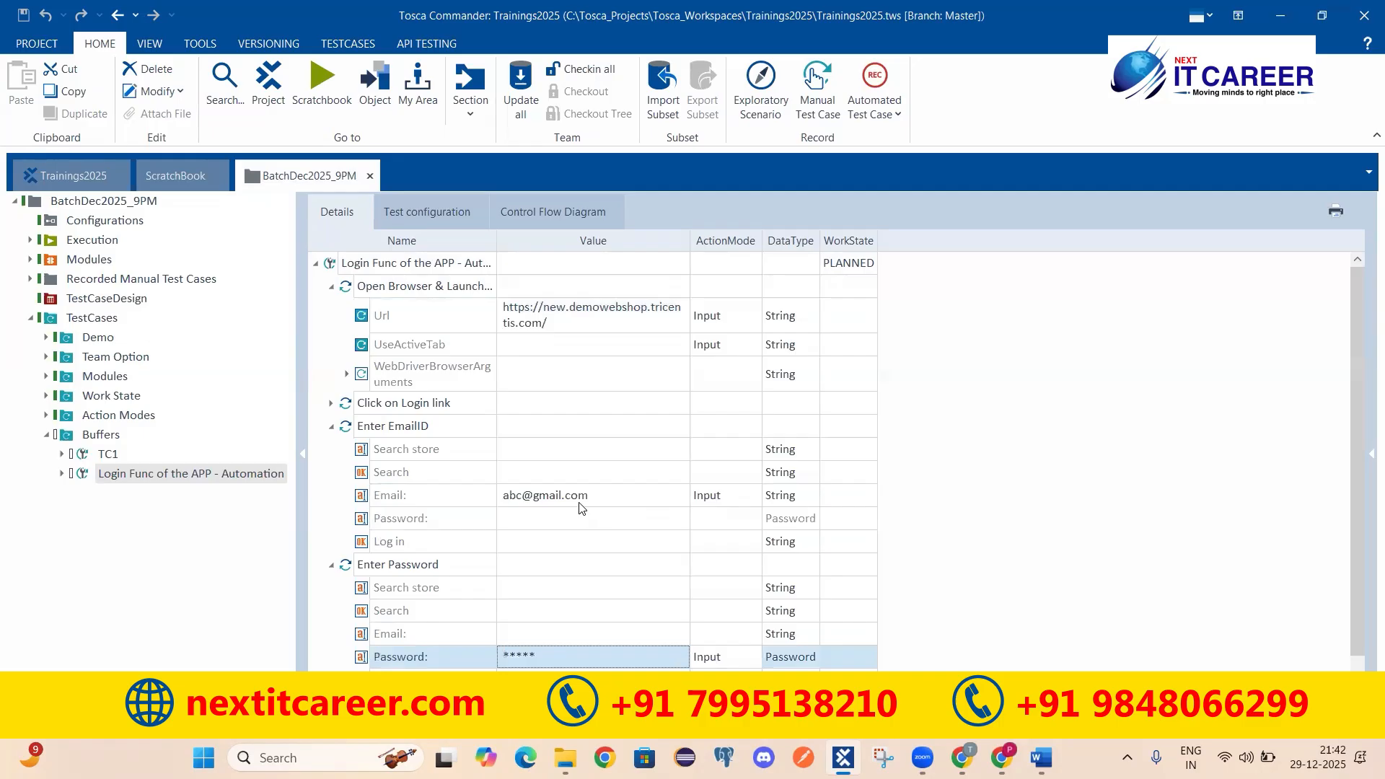
click(582, 501)
click(592, 319)
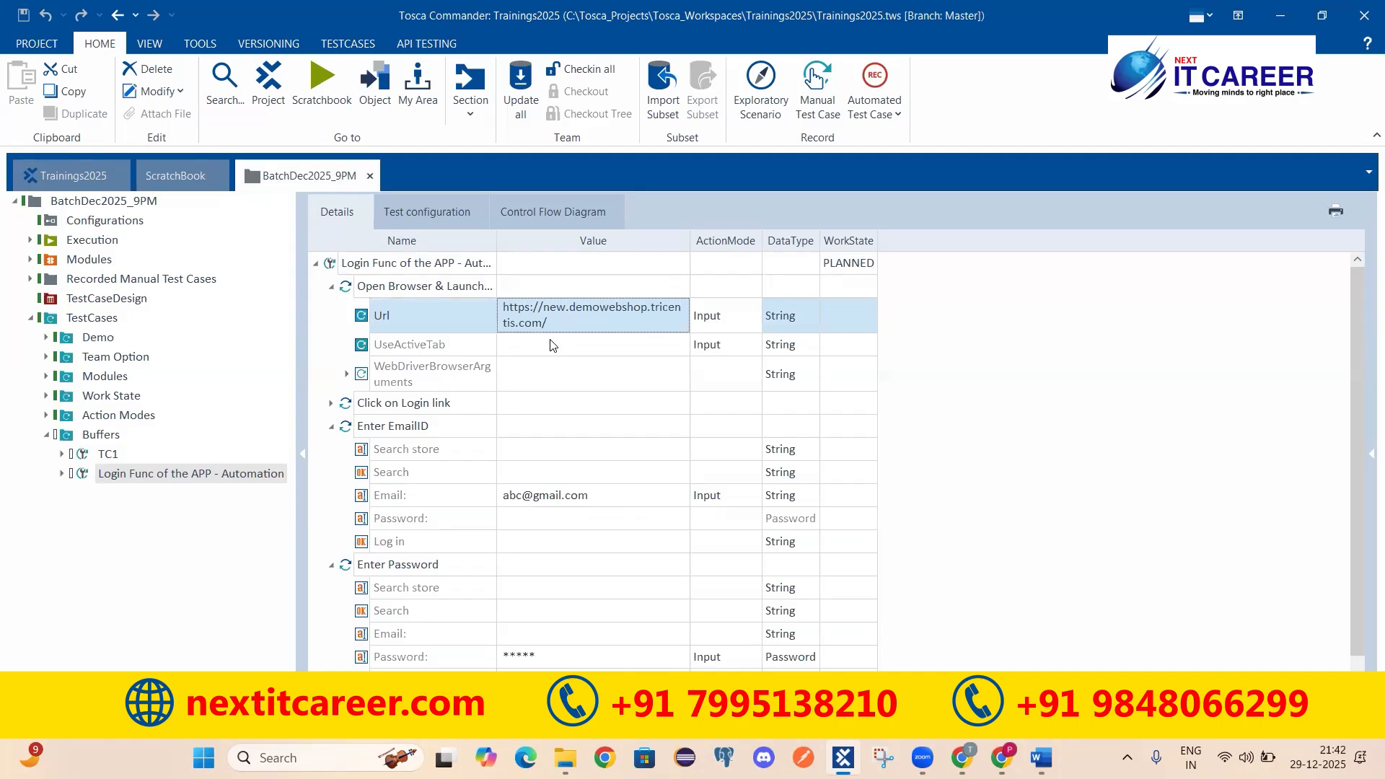
click(331, 286)
click(331, 333)
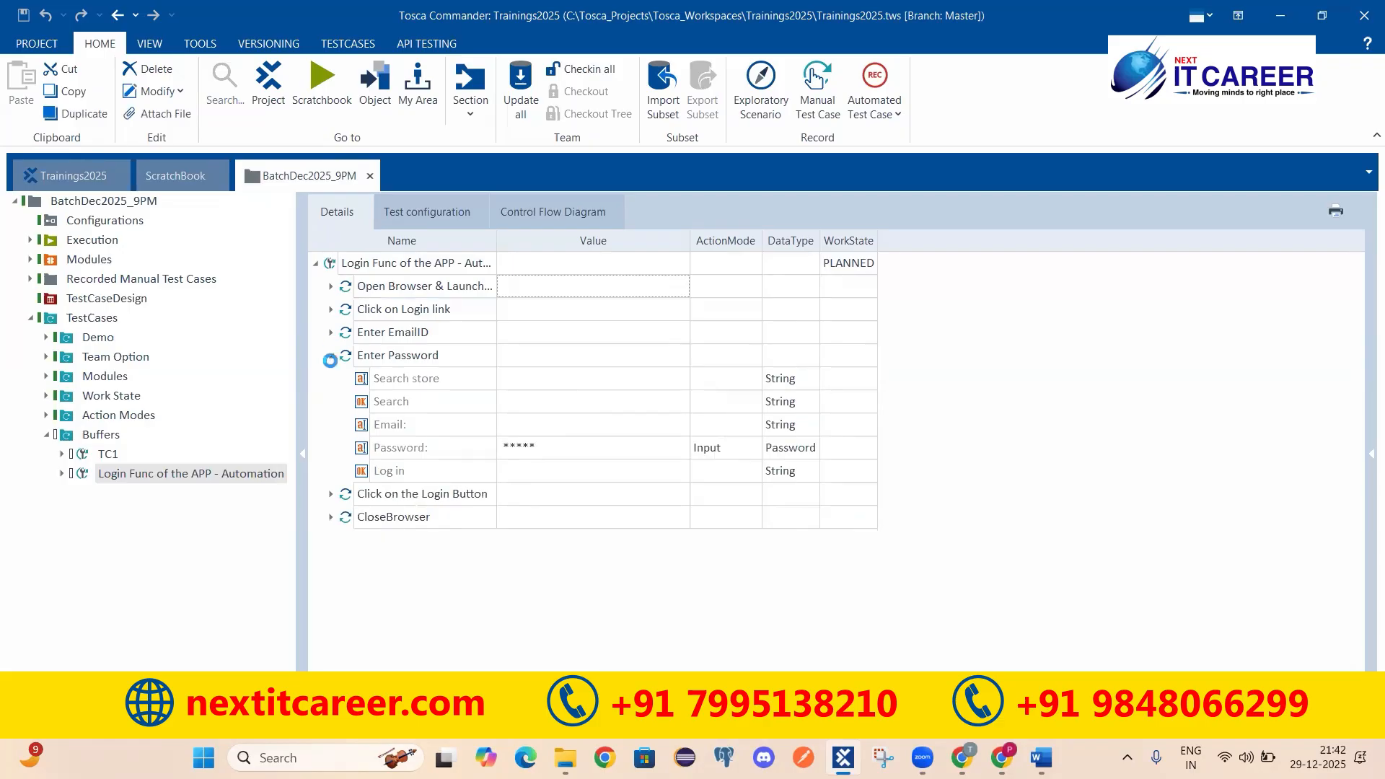
click(331, 356)
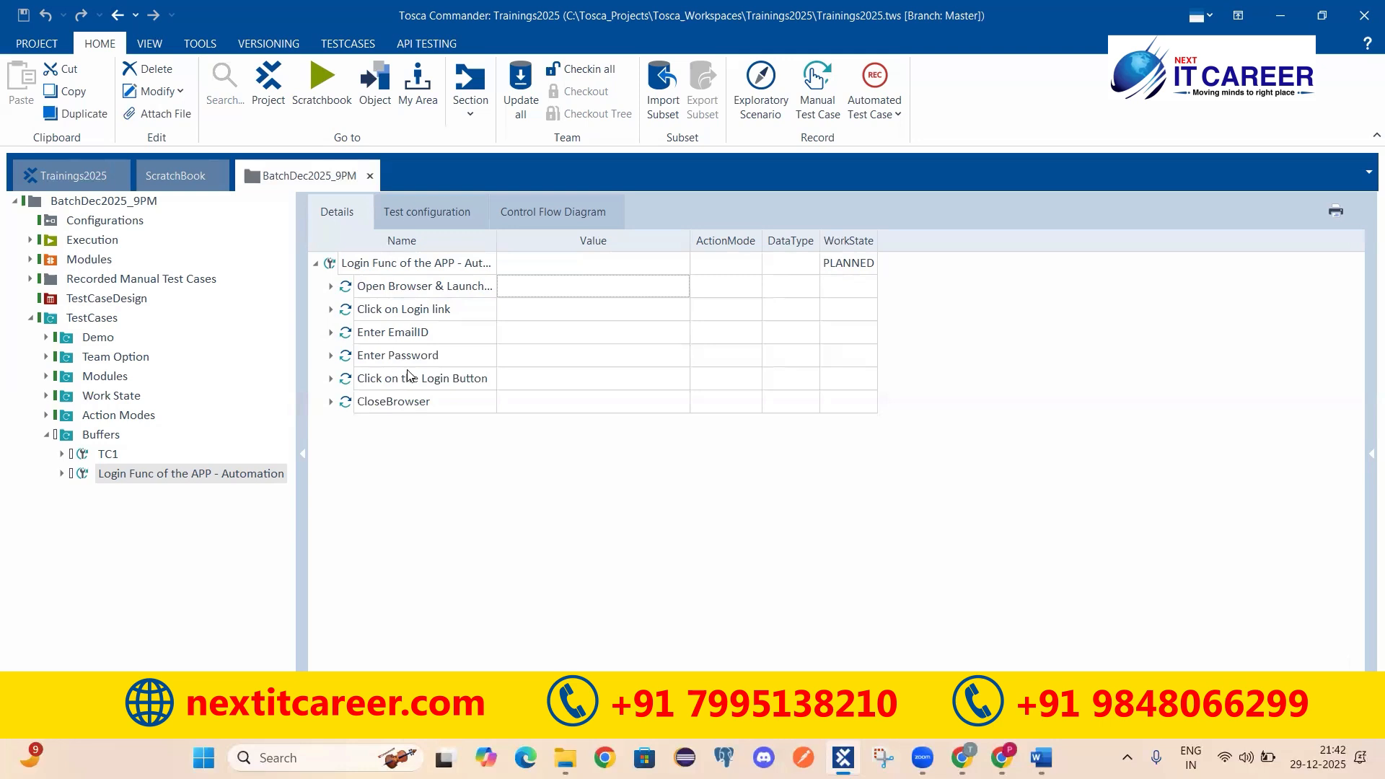
click(333, 266)
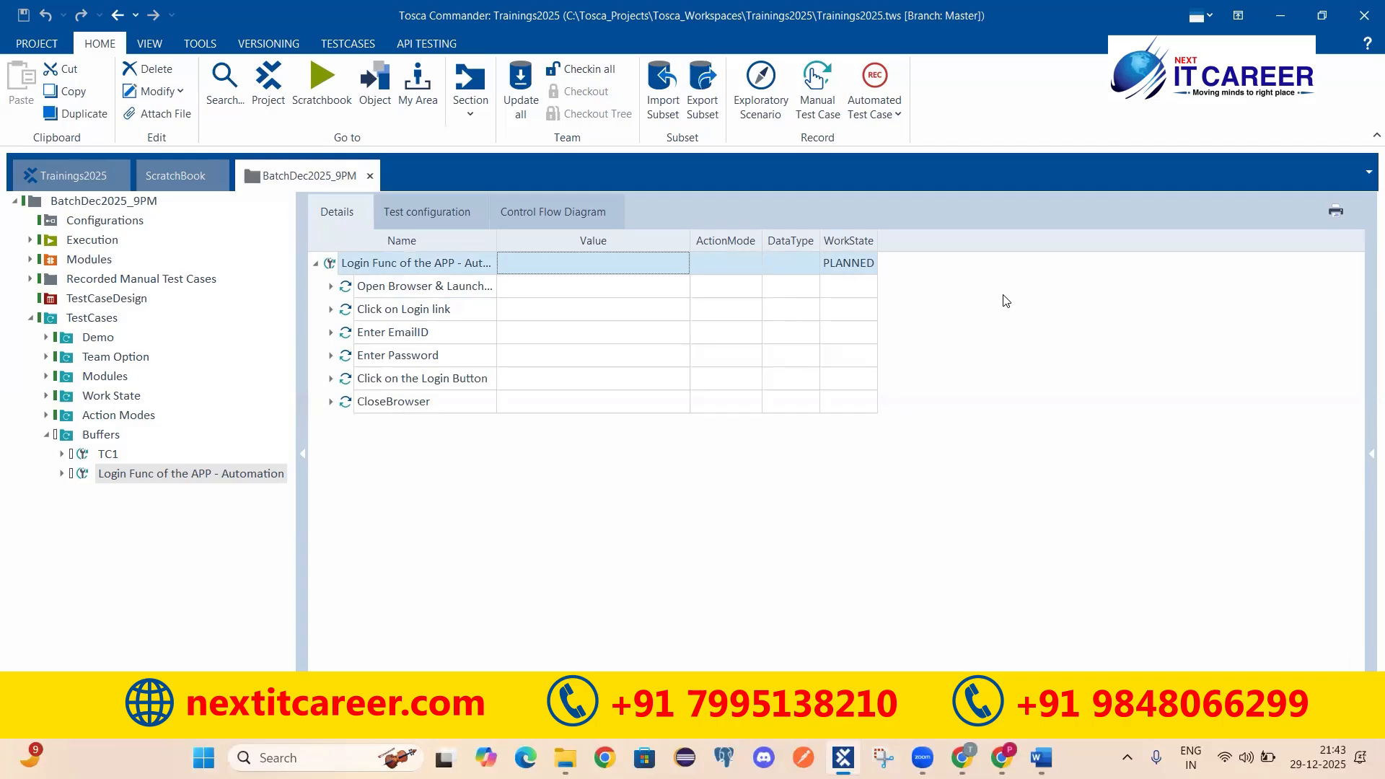
click(102, 454)
click(110, 474)
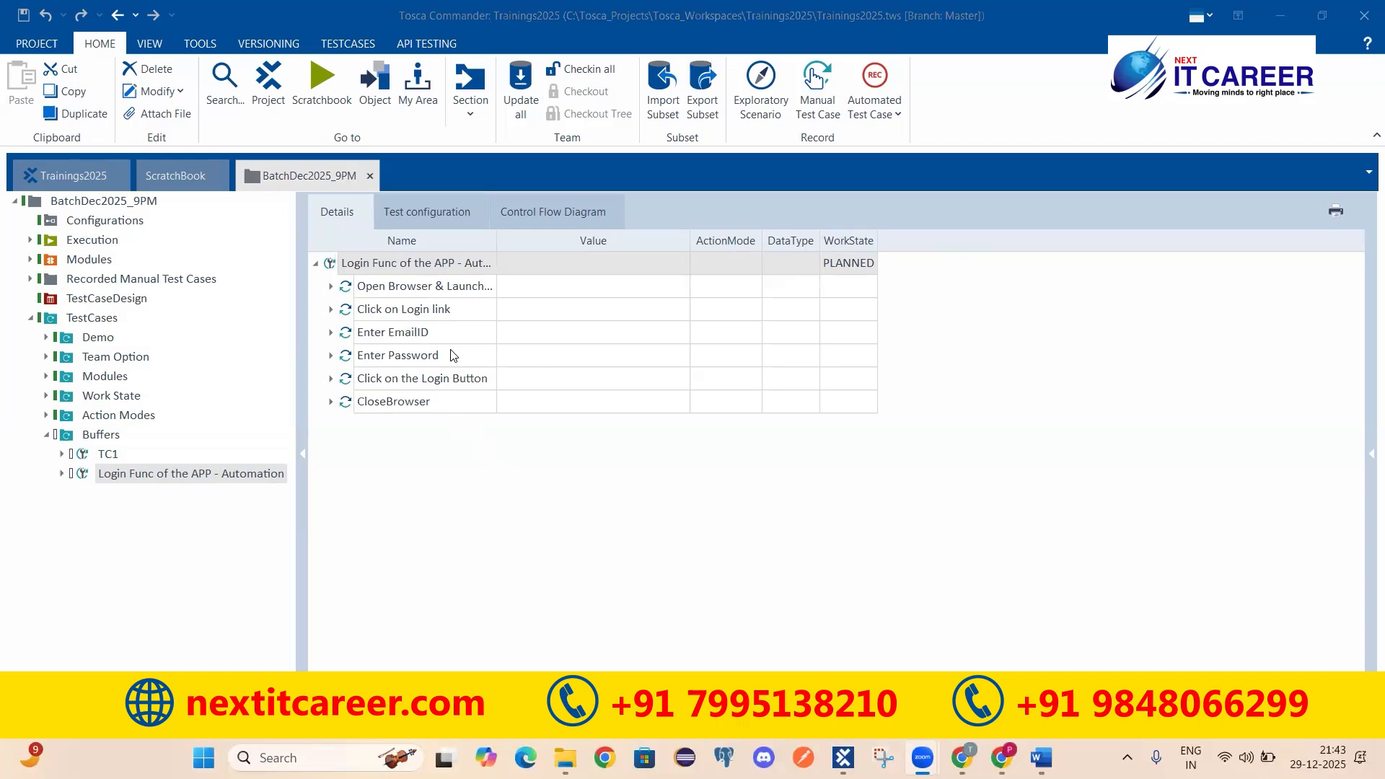
click(436, 333)
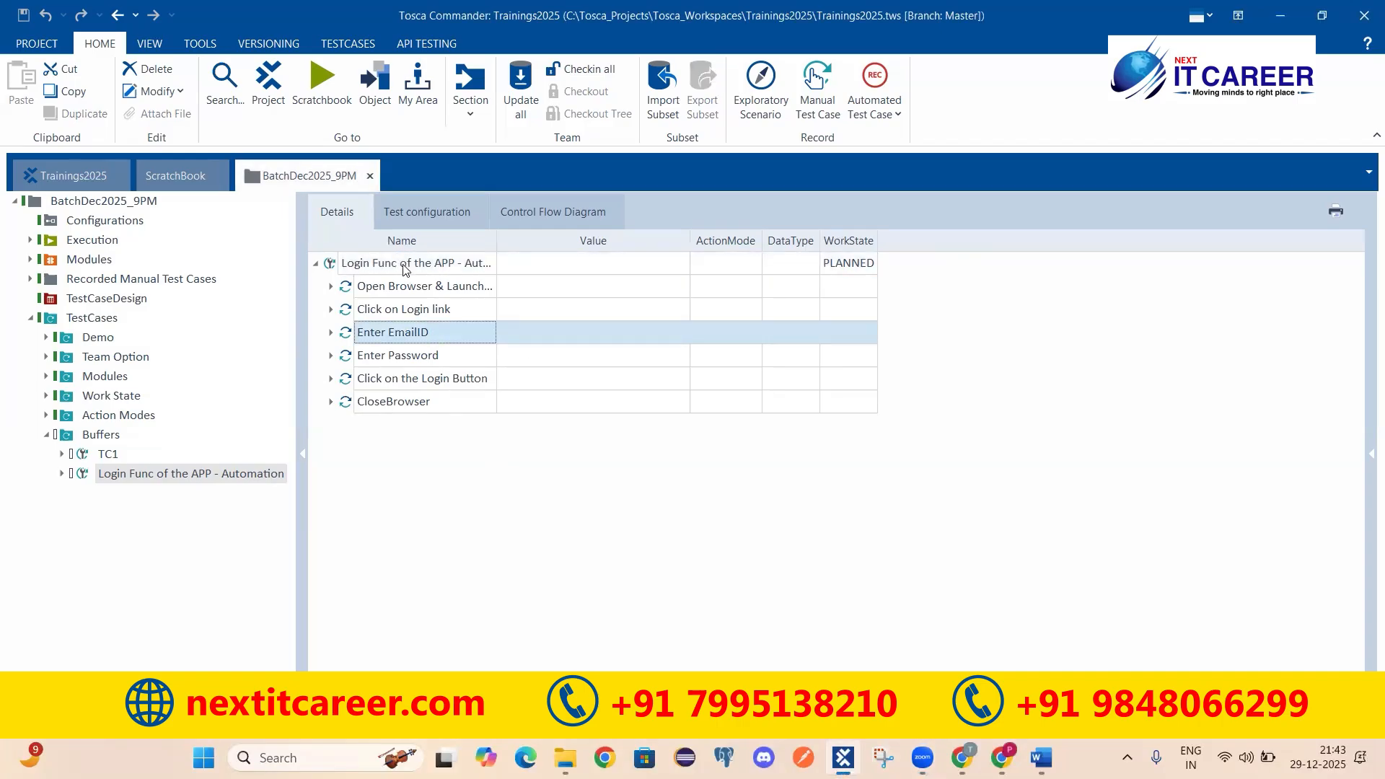
ctrl+click(456, 381)
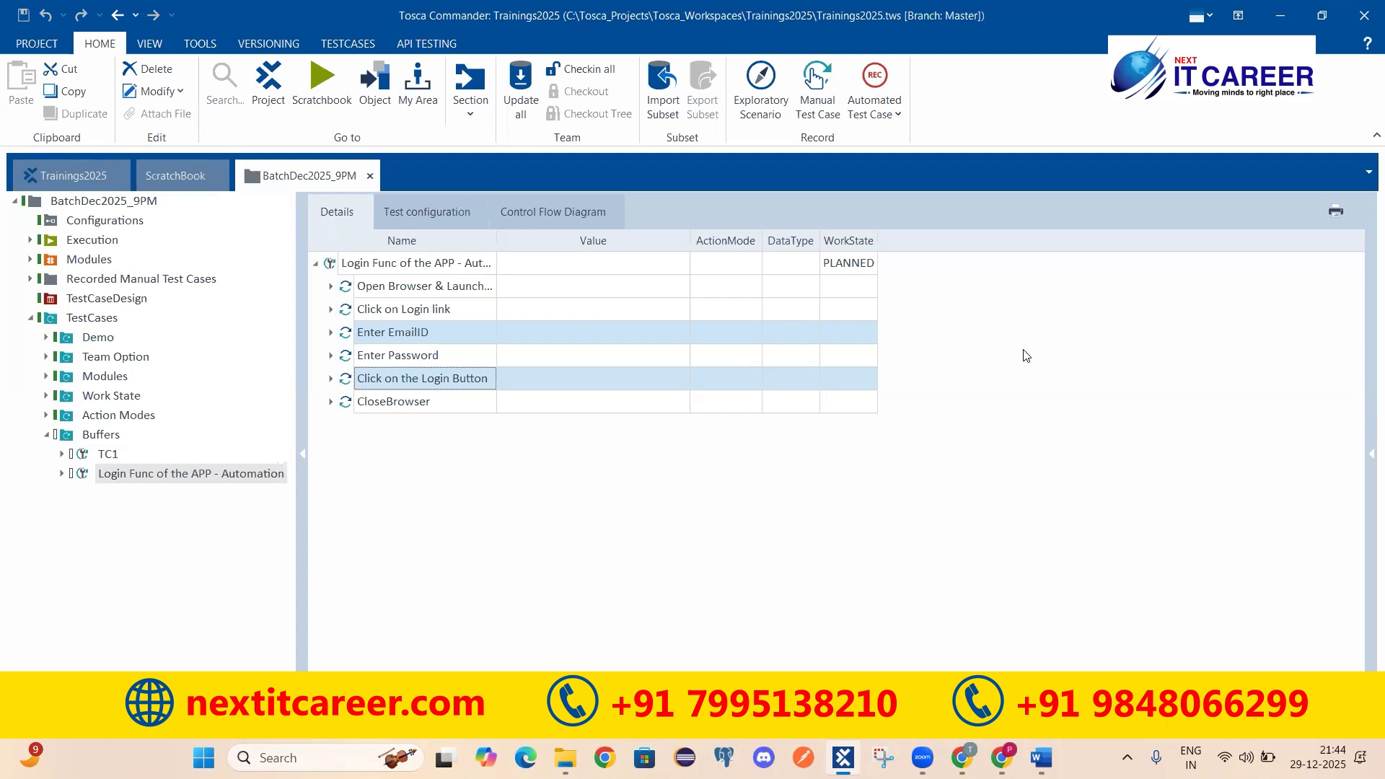
Step: Overwrite the start of the Enter EmailID step's Email value with 'xyz'
click(331, 333)
click(519, 402)
click(519, 403)
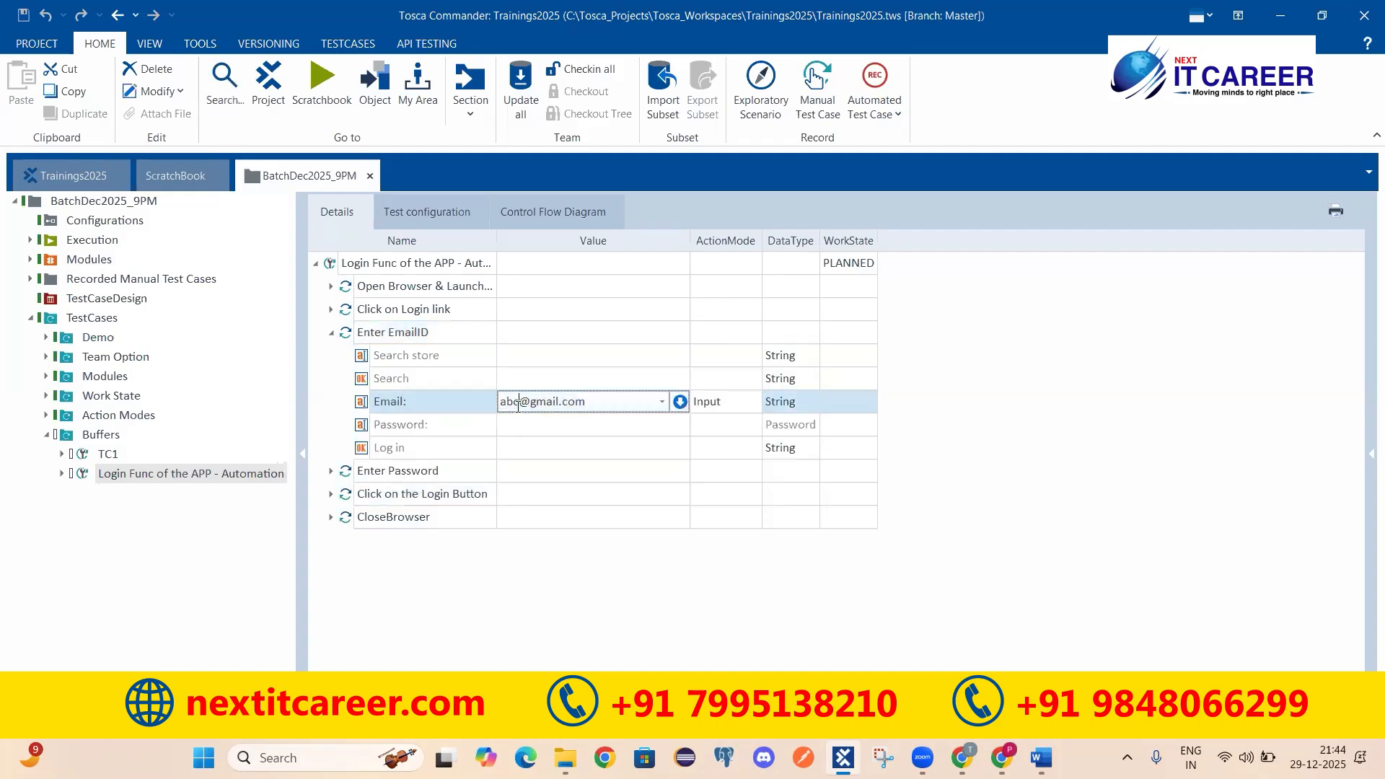
text(xyz)
click(372, 326)
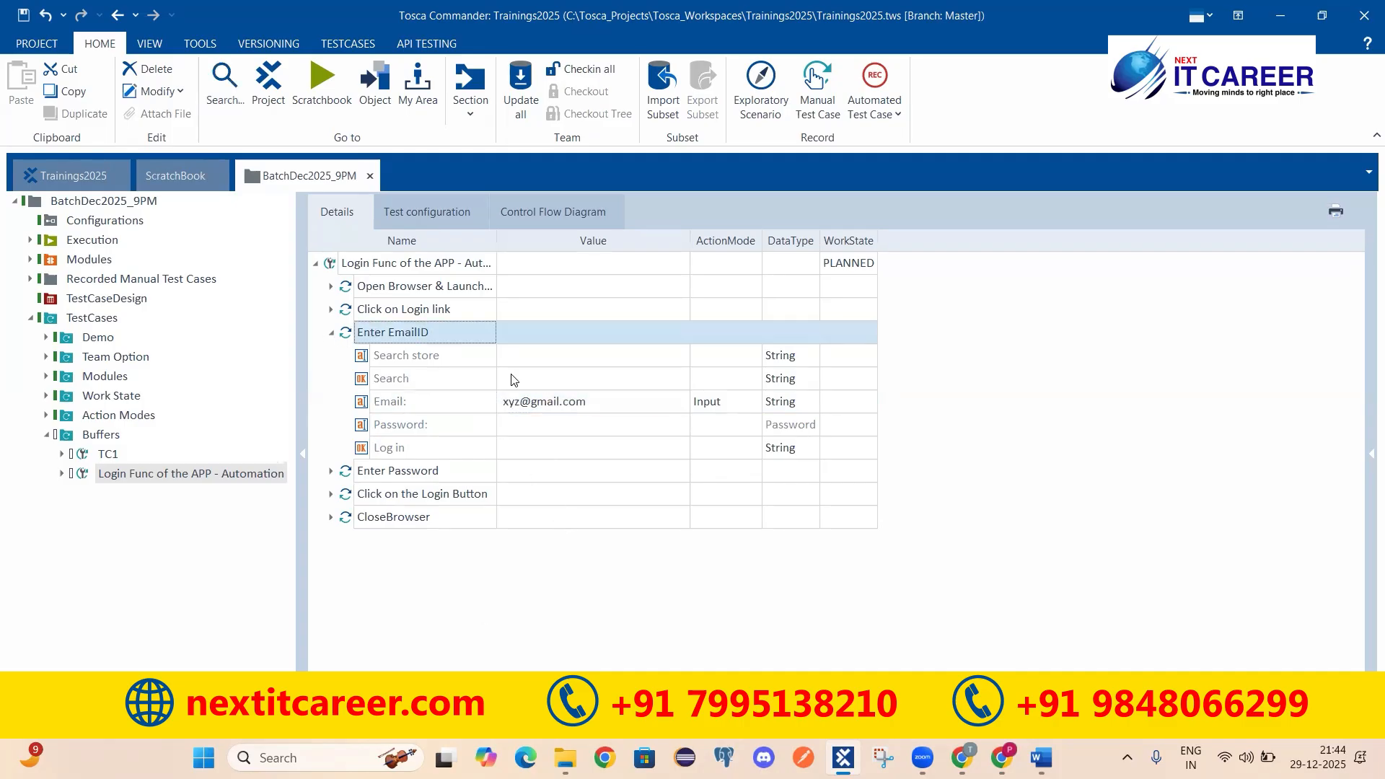
click(331, 332)
click(441, 380)
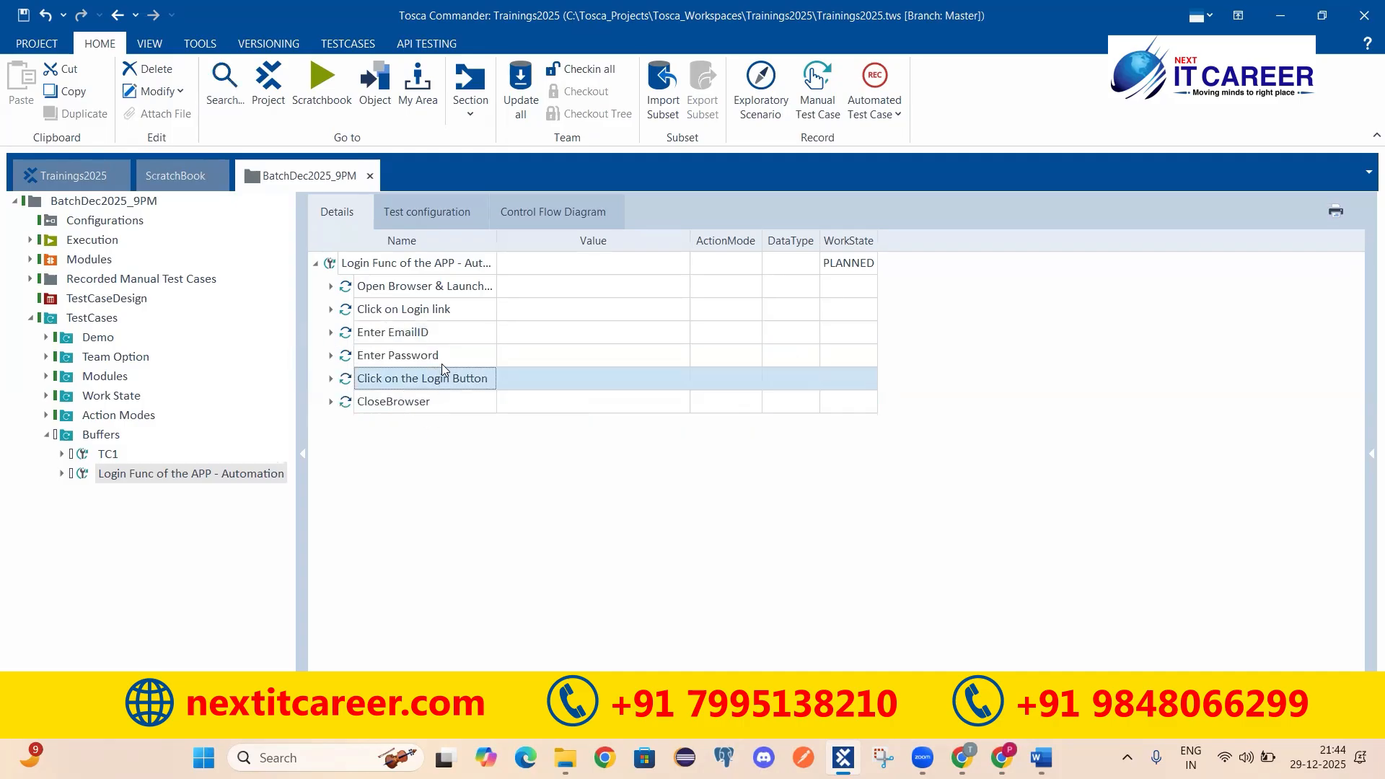
click(442, 362)
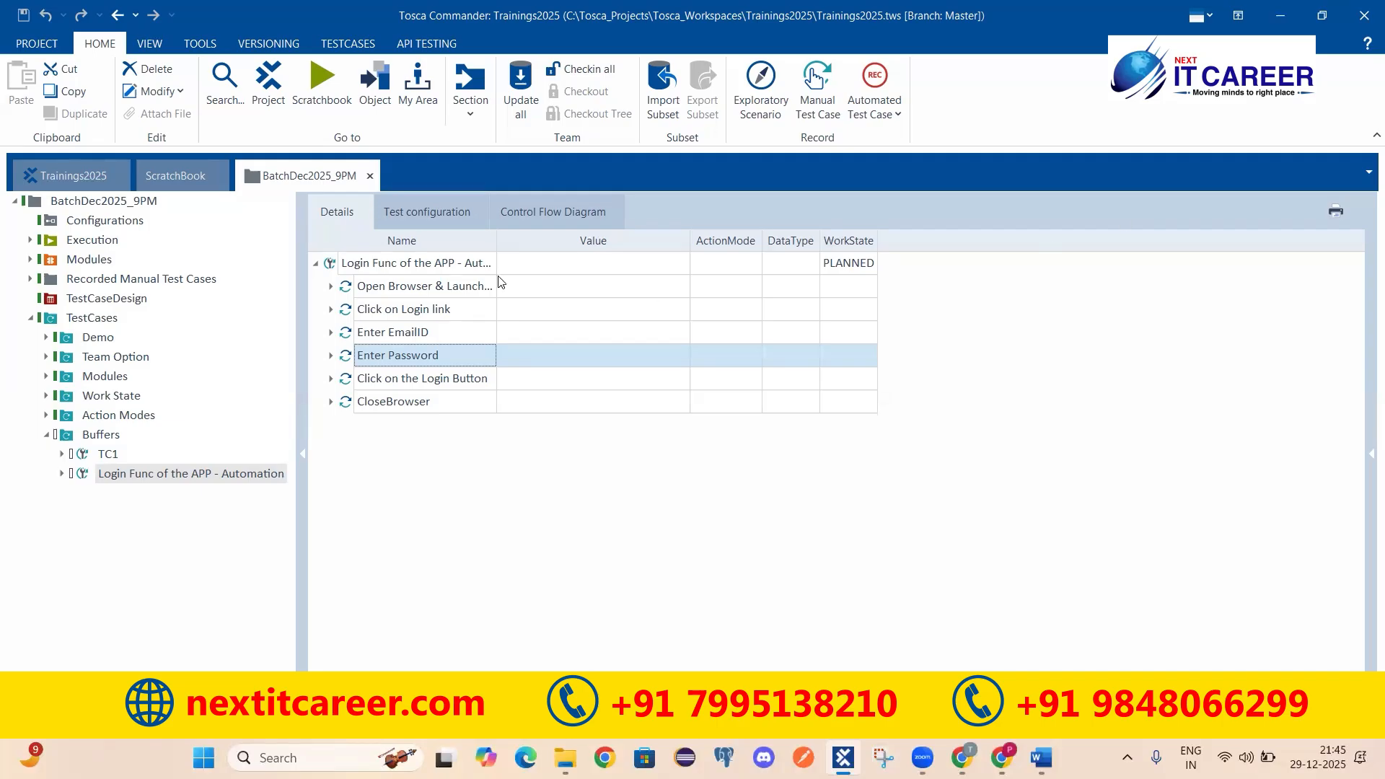
click(429, 269)
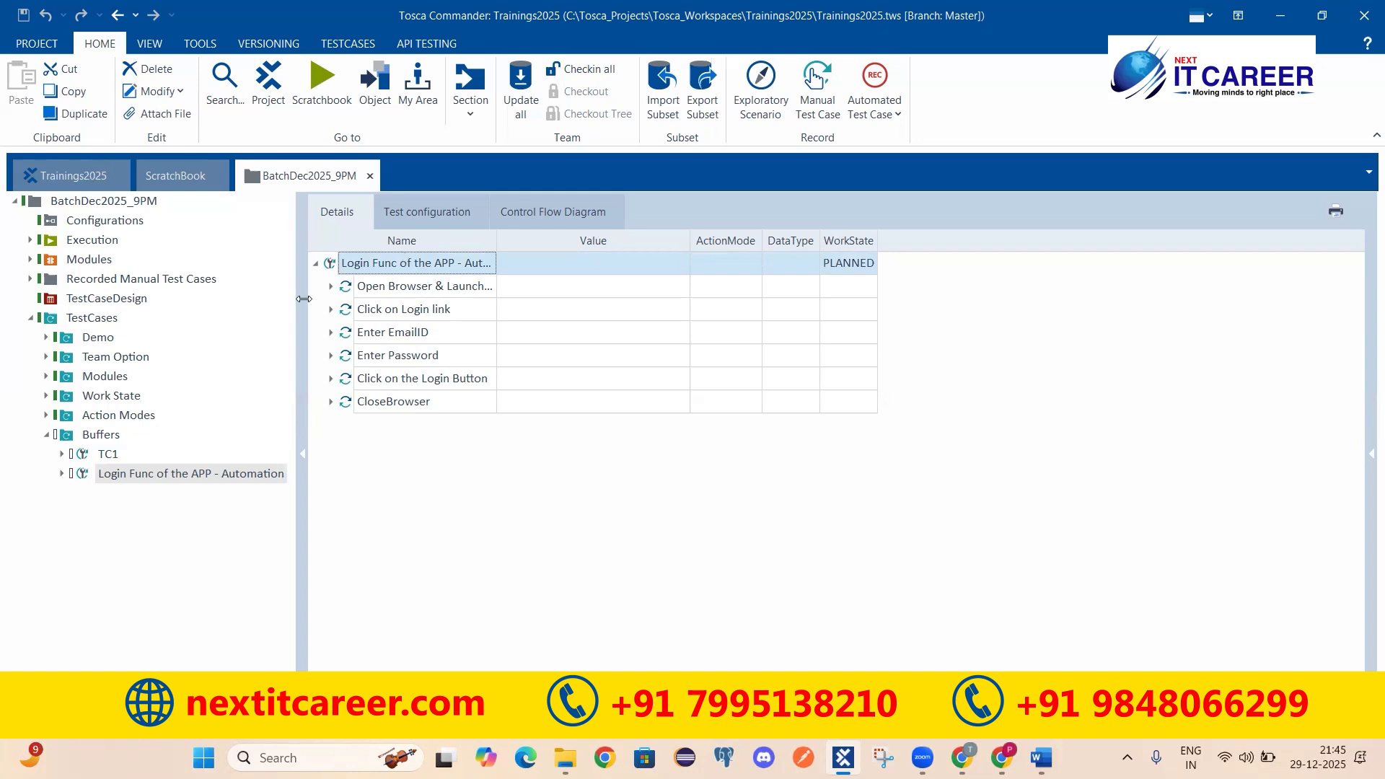
Step: Browse the Login test case's steps and expand Enter EmailID to show its Email value
click(395, 290)
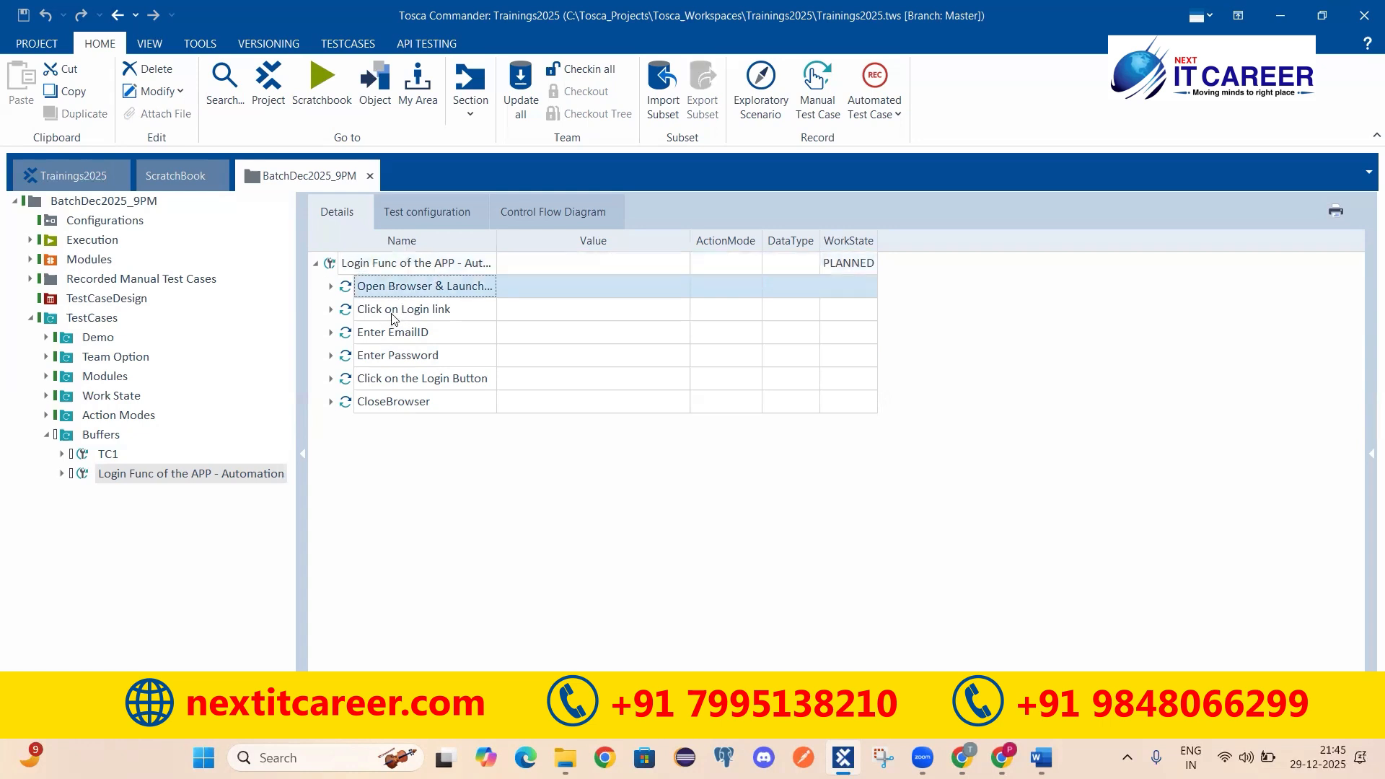
key(Down)
key(Down)
key(Down)
key(Up)
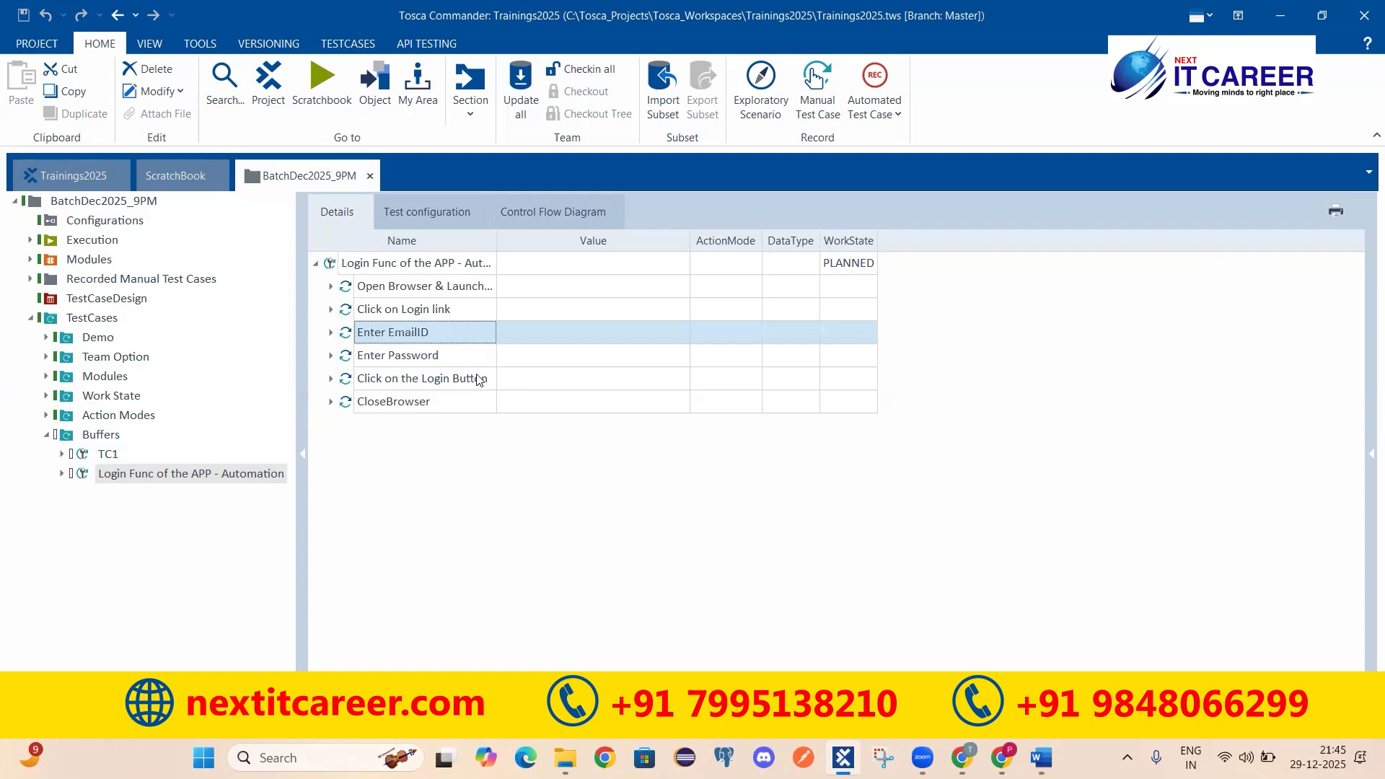
click(461, 359)
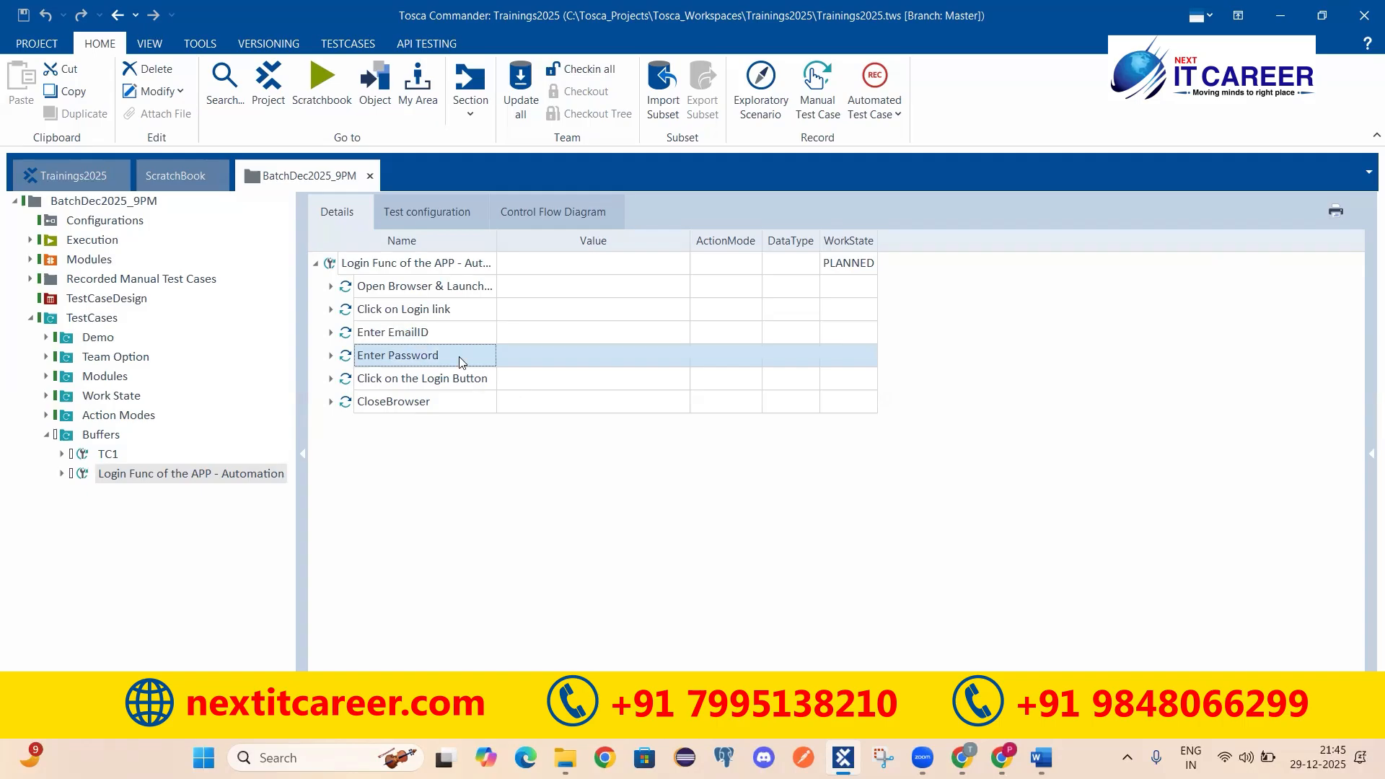
click(364, 286)
click(330, 287)
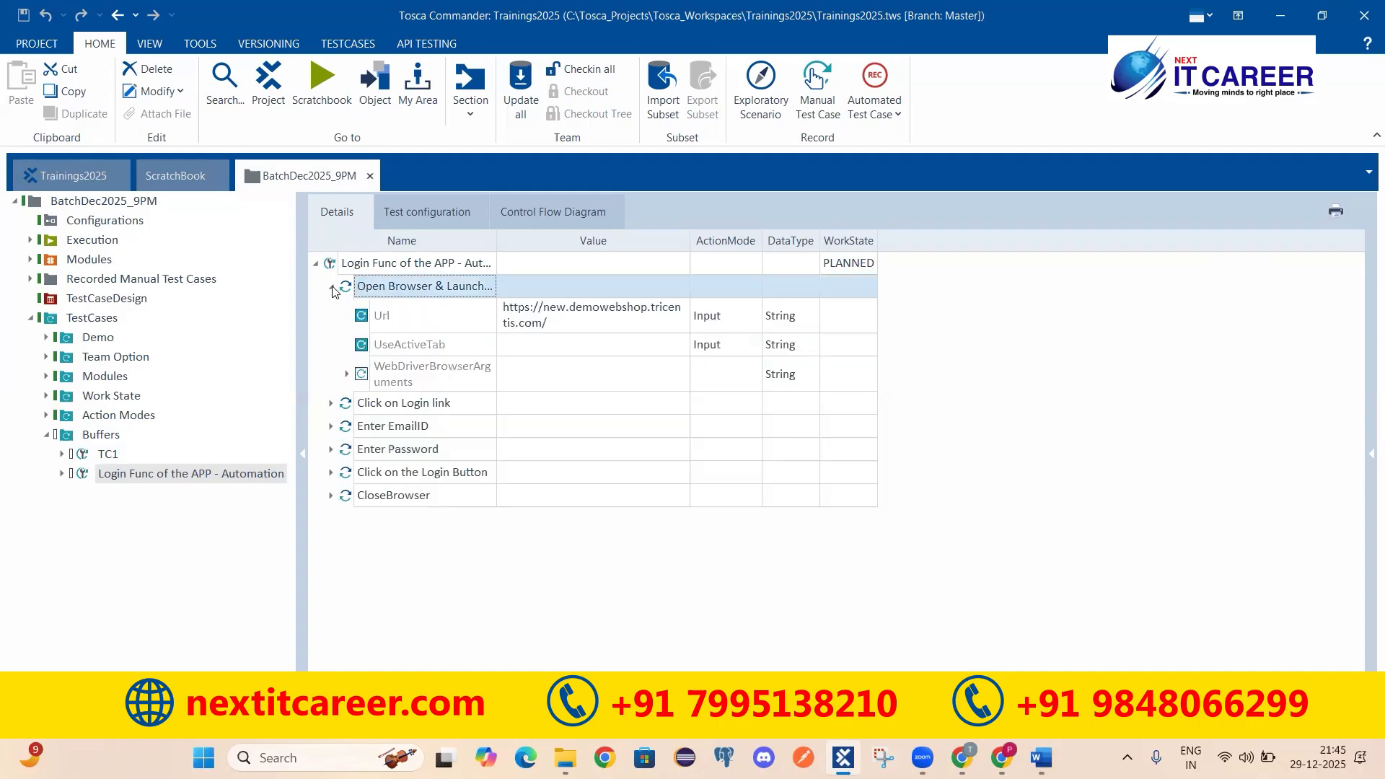
key(Left)
click(393, 311)
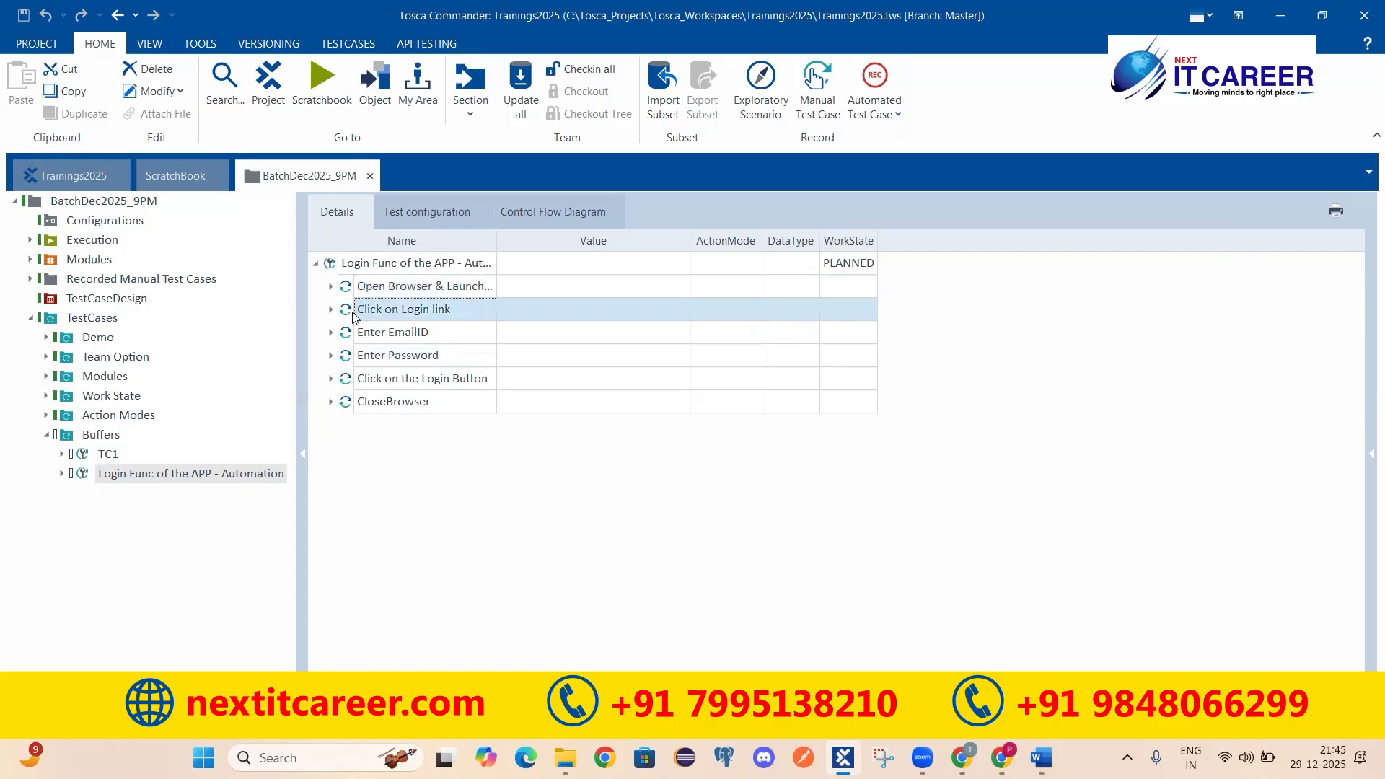
click(331, 310)
click(331, 310)
click(361, 332)
click(331, 333)
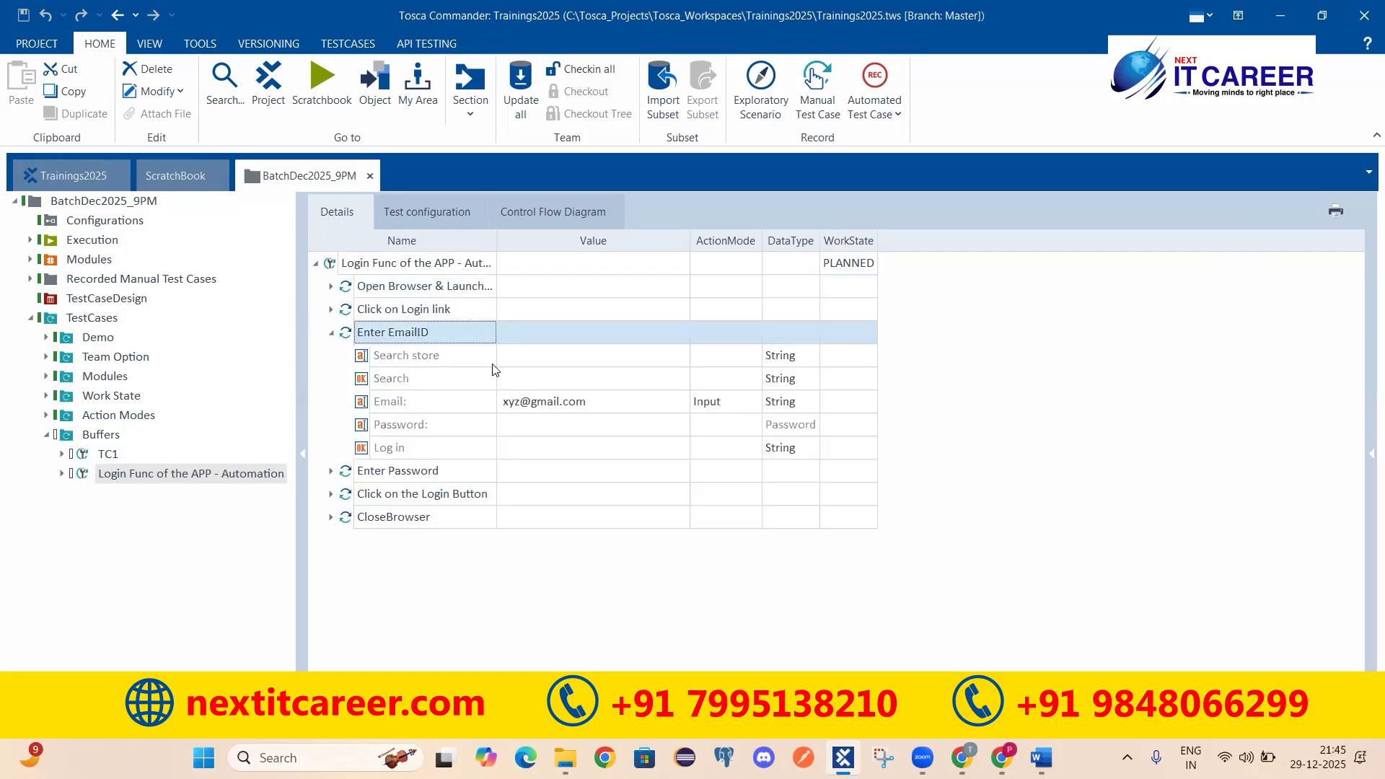
Step: Replace 'xyz' with 'def' in the Email value, then collapse Enter EmailID
click(514, 402)
click(520, 402)
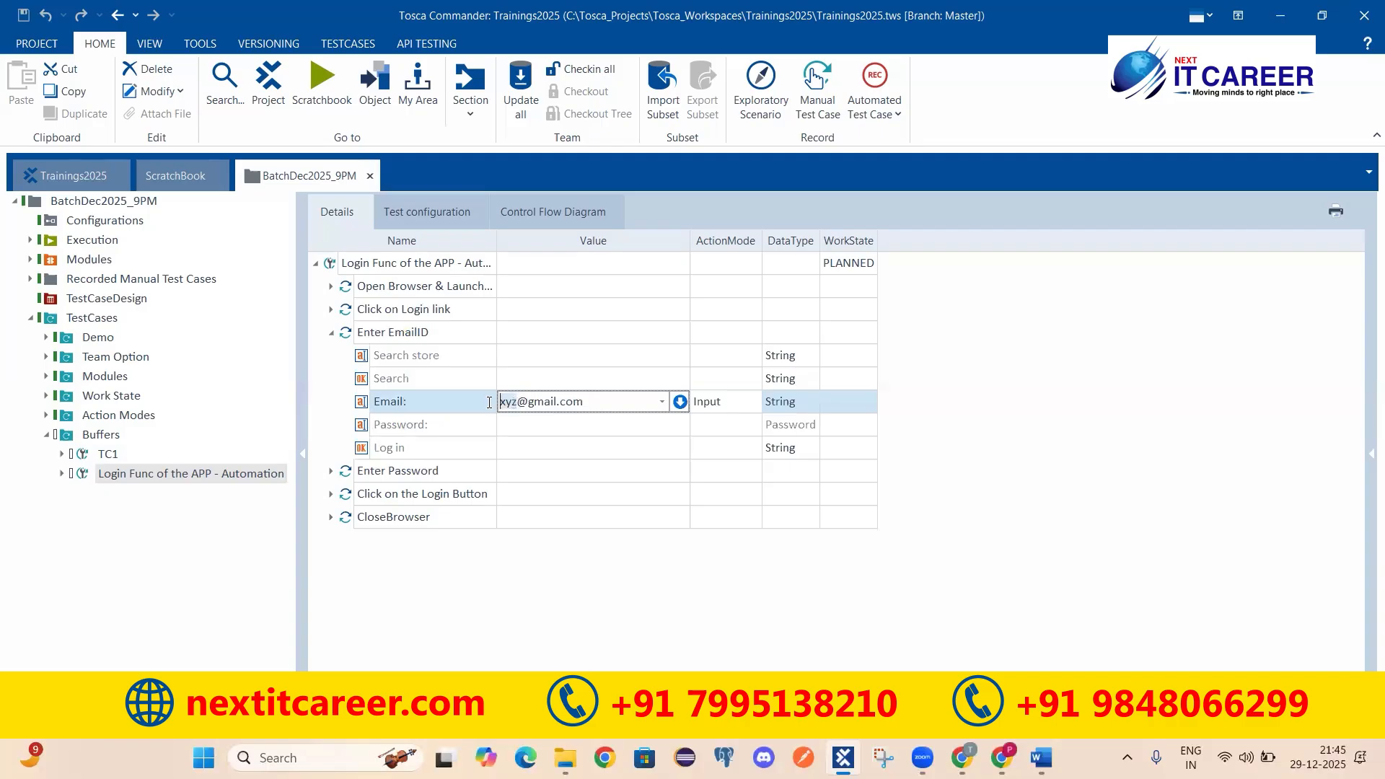
key(Delete)
key(Delete)
key(Delete)
text(def)
key(Return)
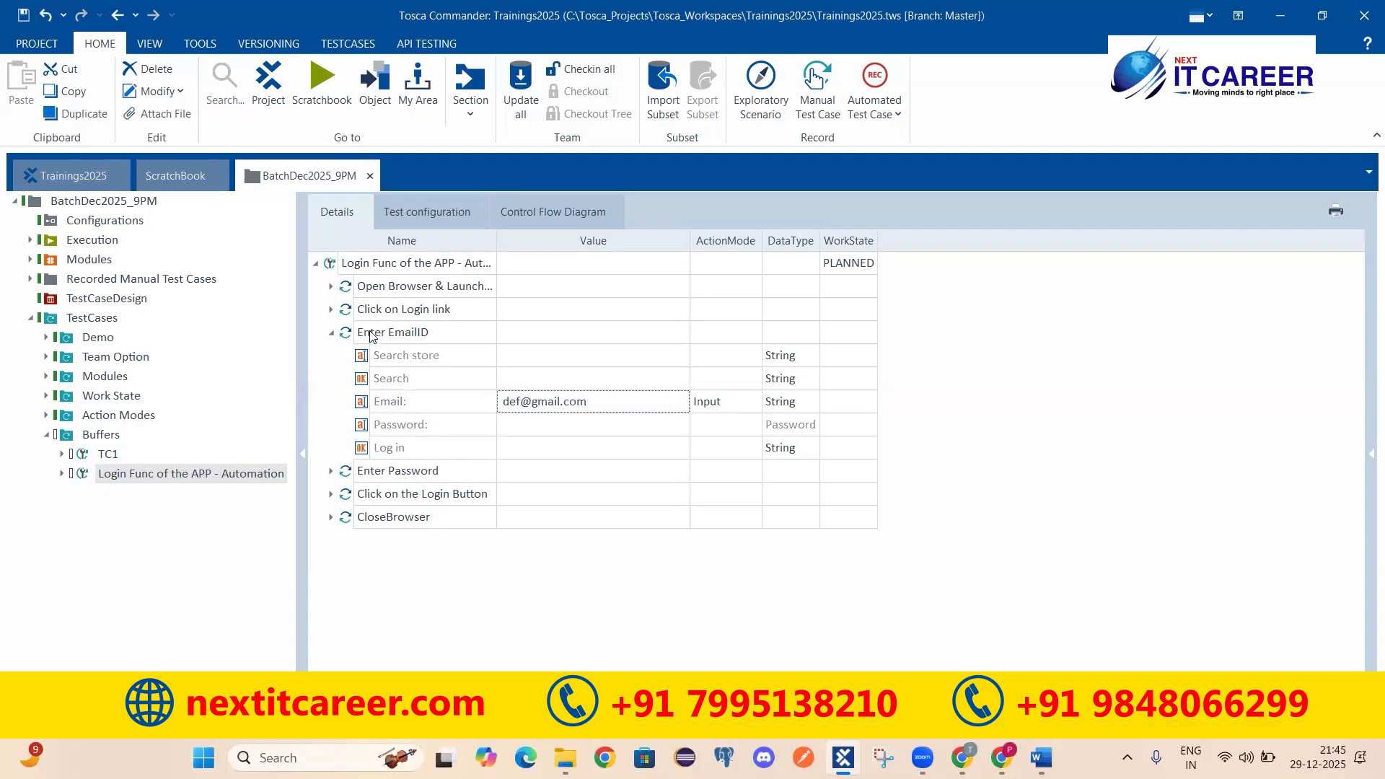
click(429, 334)
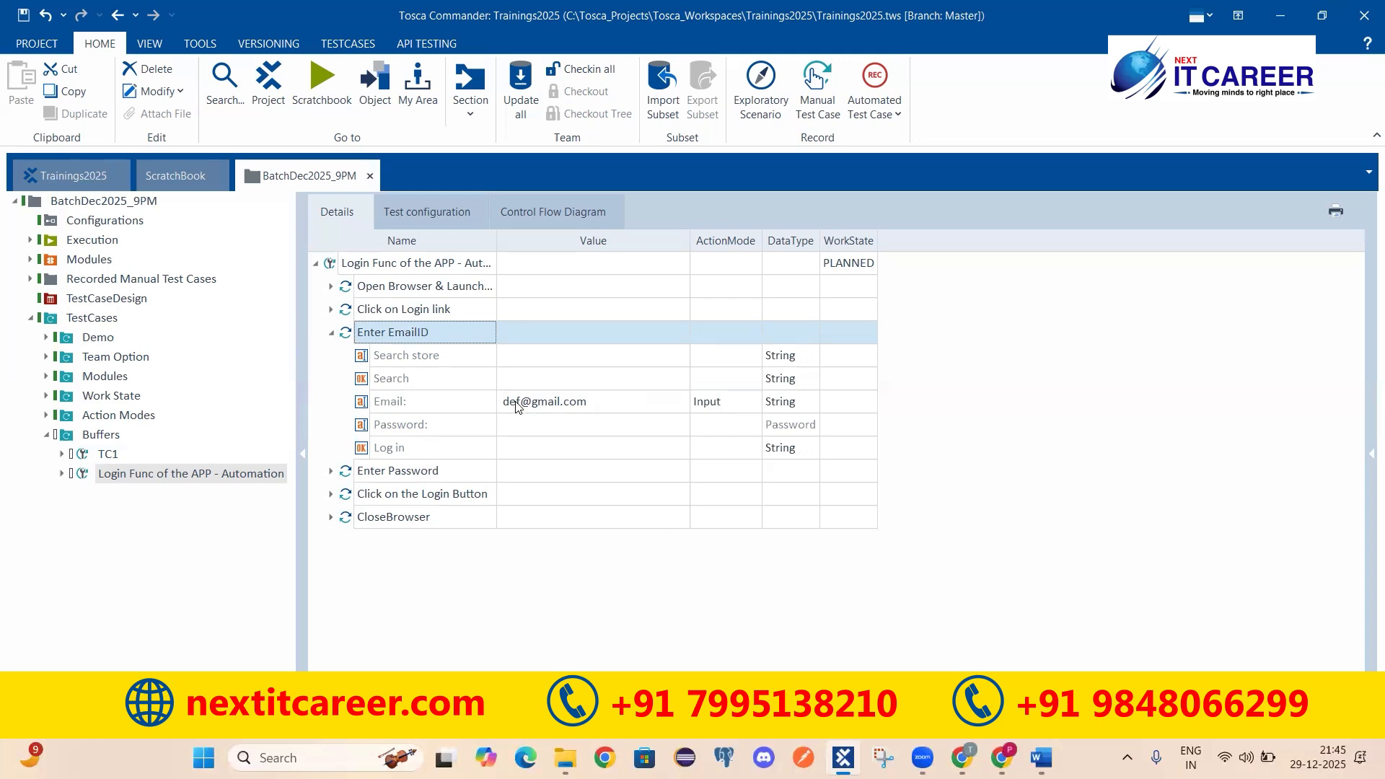
click(331, 333)
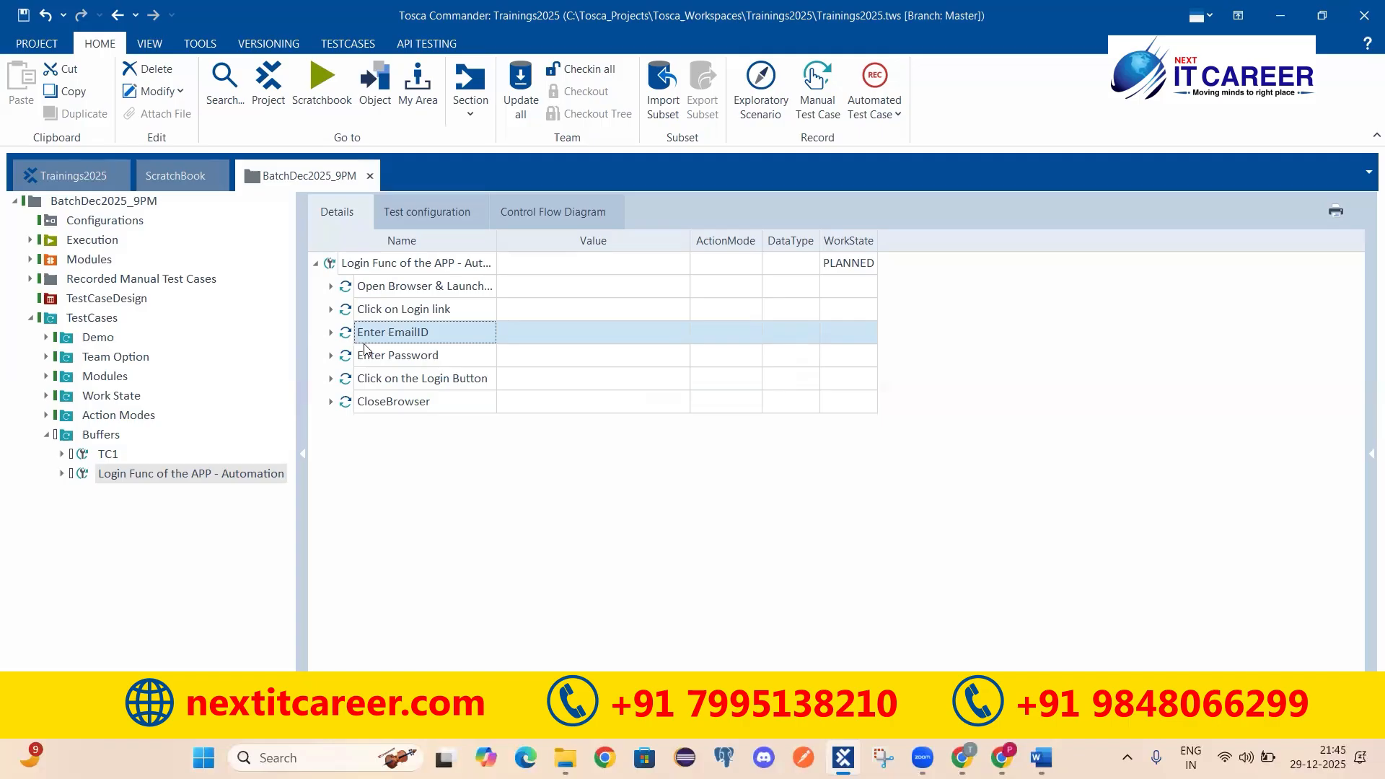
click(390, 357)
click(332, 355)
click(333, 356)
click(350, 380)
click(332, 379)
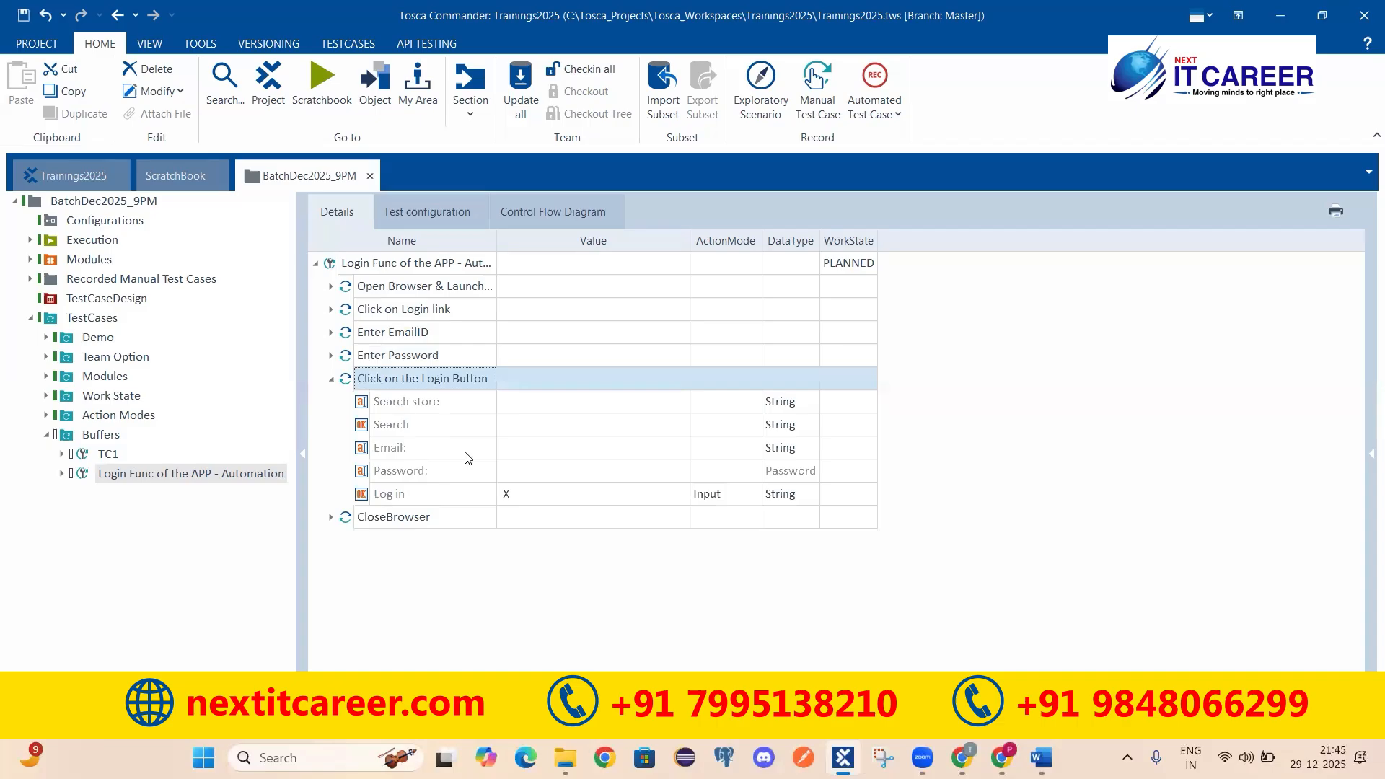
click(332, 379)
click(397, 403)
click(332, 406)
click(333, 404)
click(380, 292)
click(399, 410)
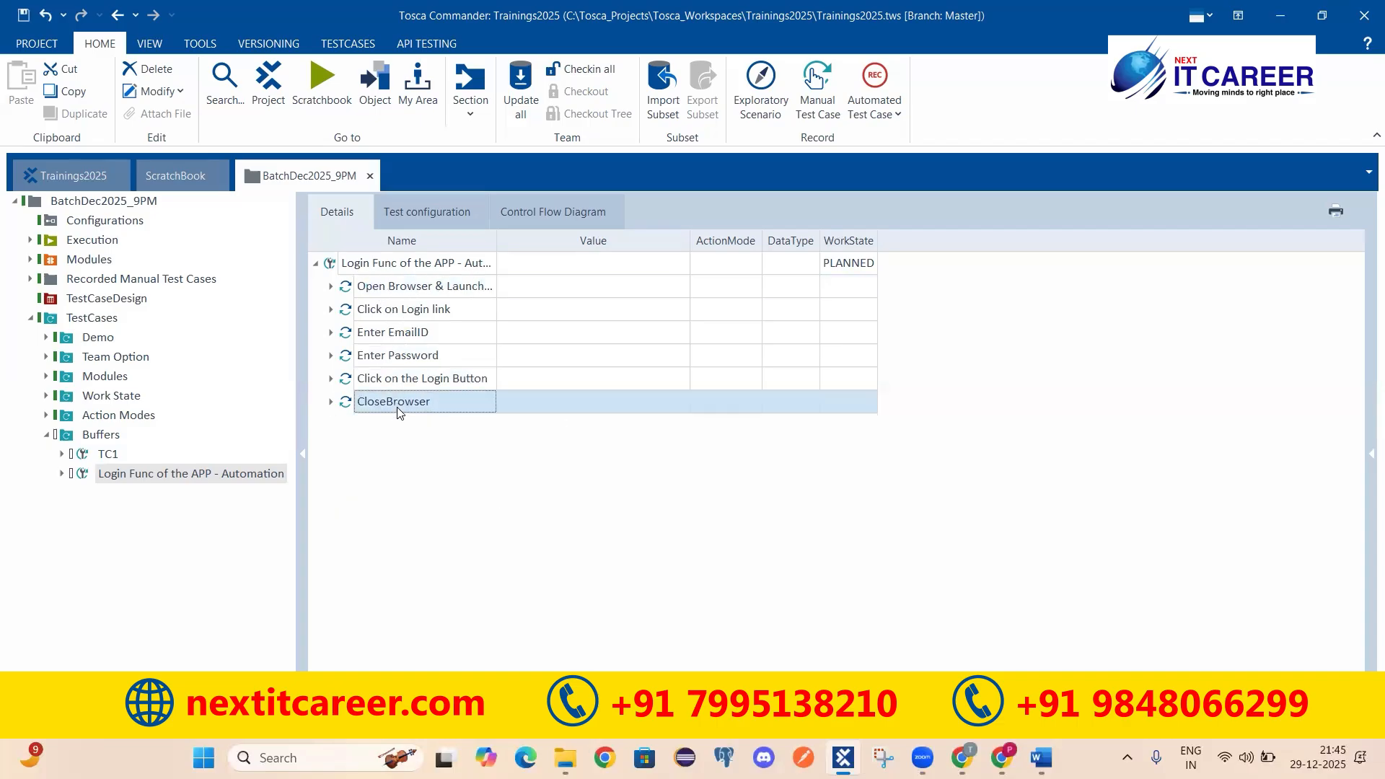
click(415, 312)
click(412, 288)
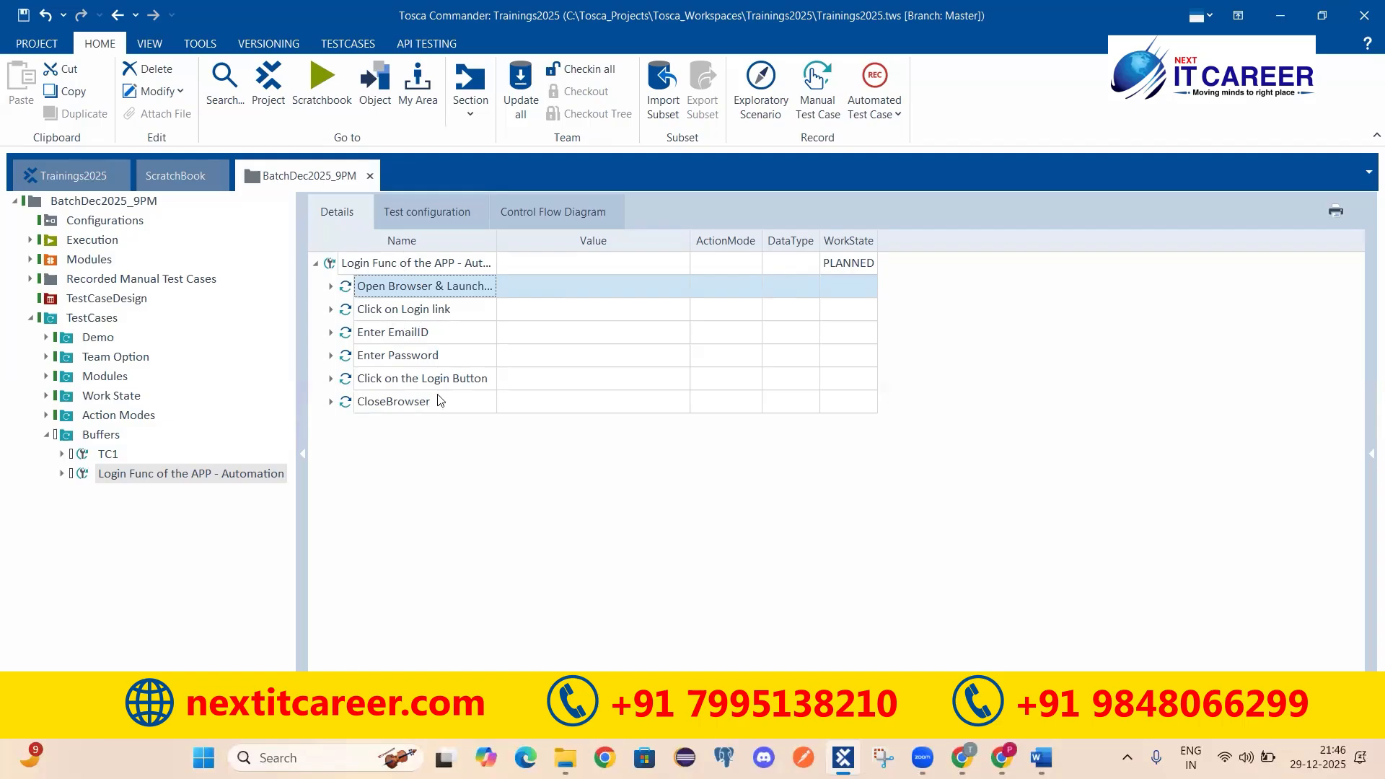
mouse_move(440, 401)
click(1042, 757)
key(ctrl+b)
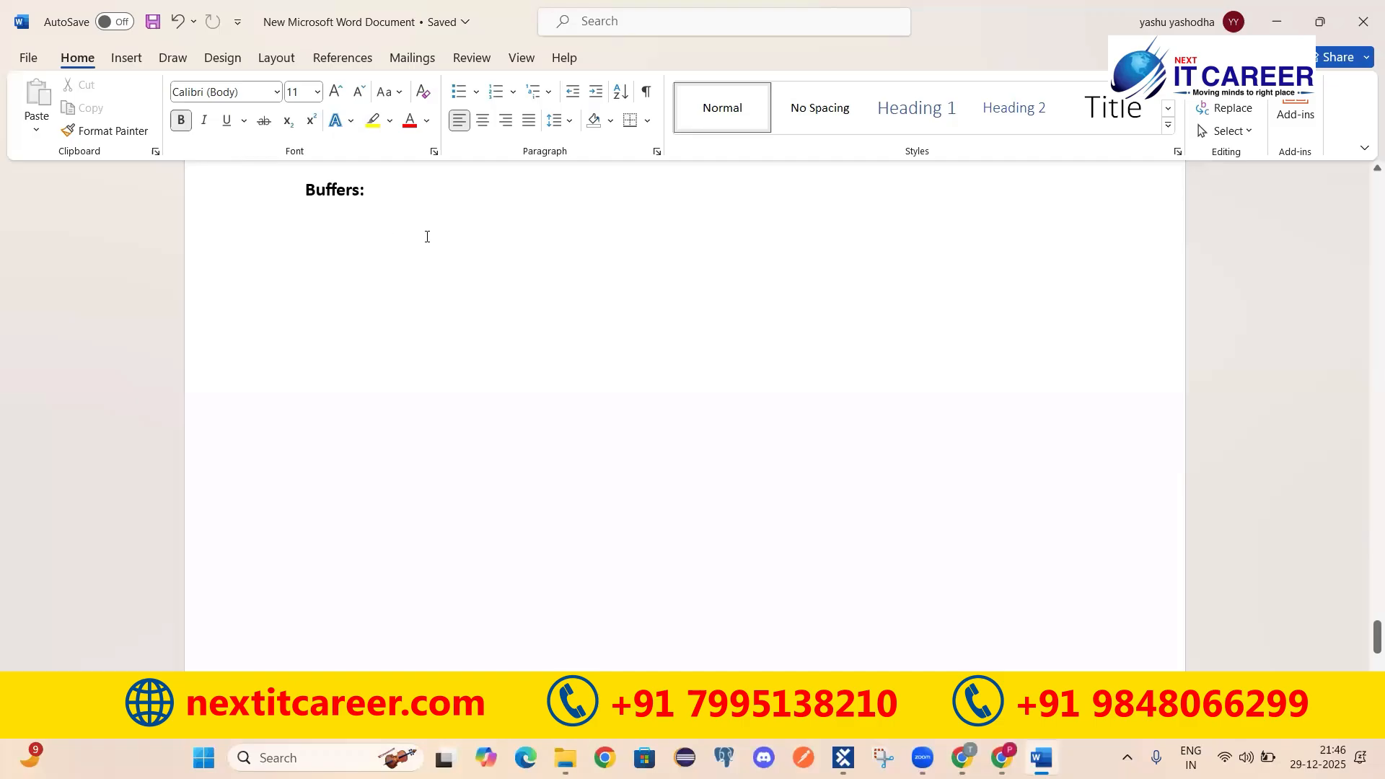
key(ctrl+b)
key(alt+Tab)
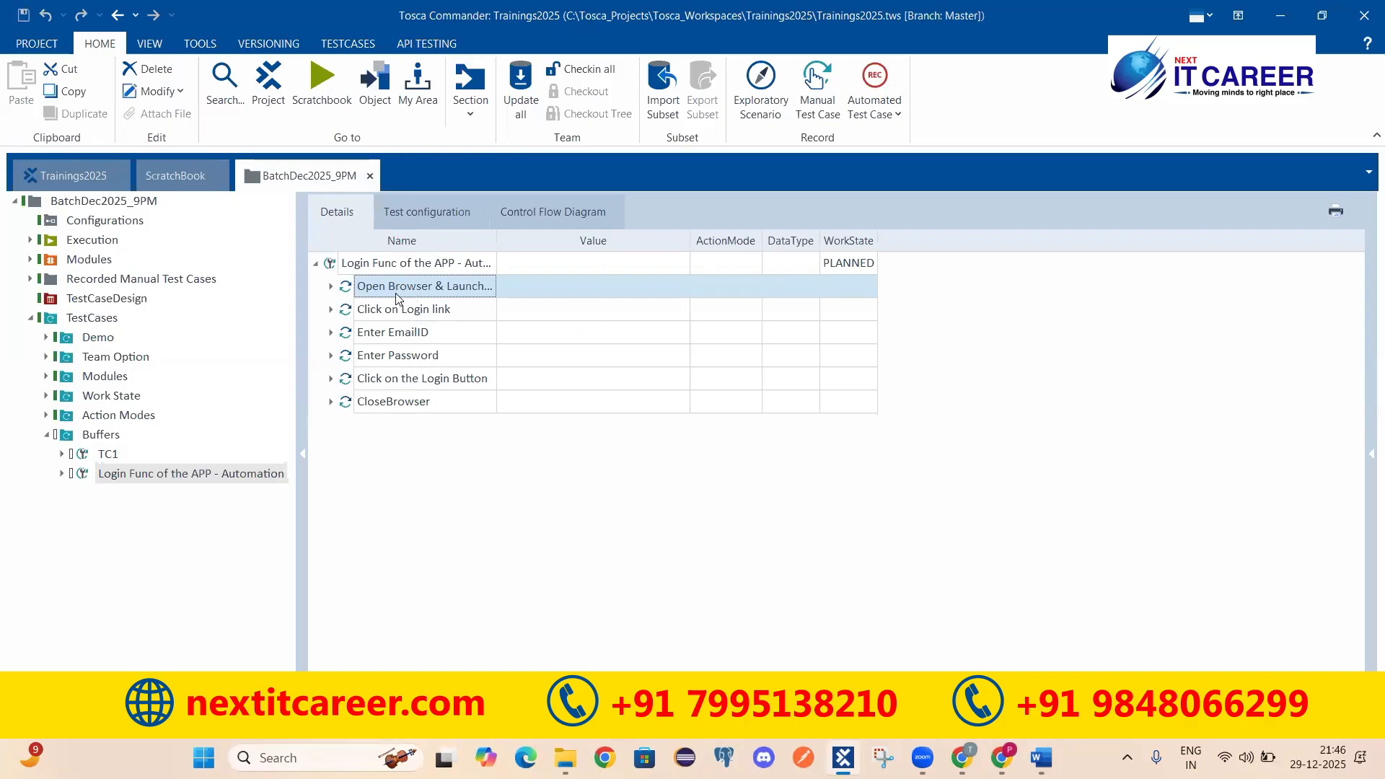
Step: Search 'set buffer' for the Login Func test case and add the TBox Set Buffer step
click(387, 268)
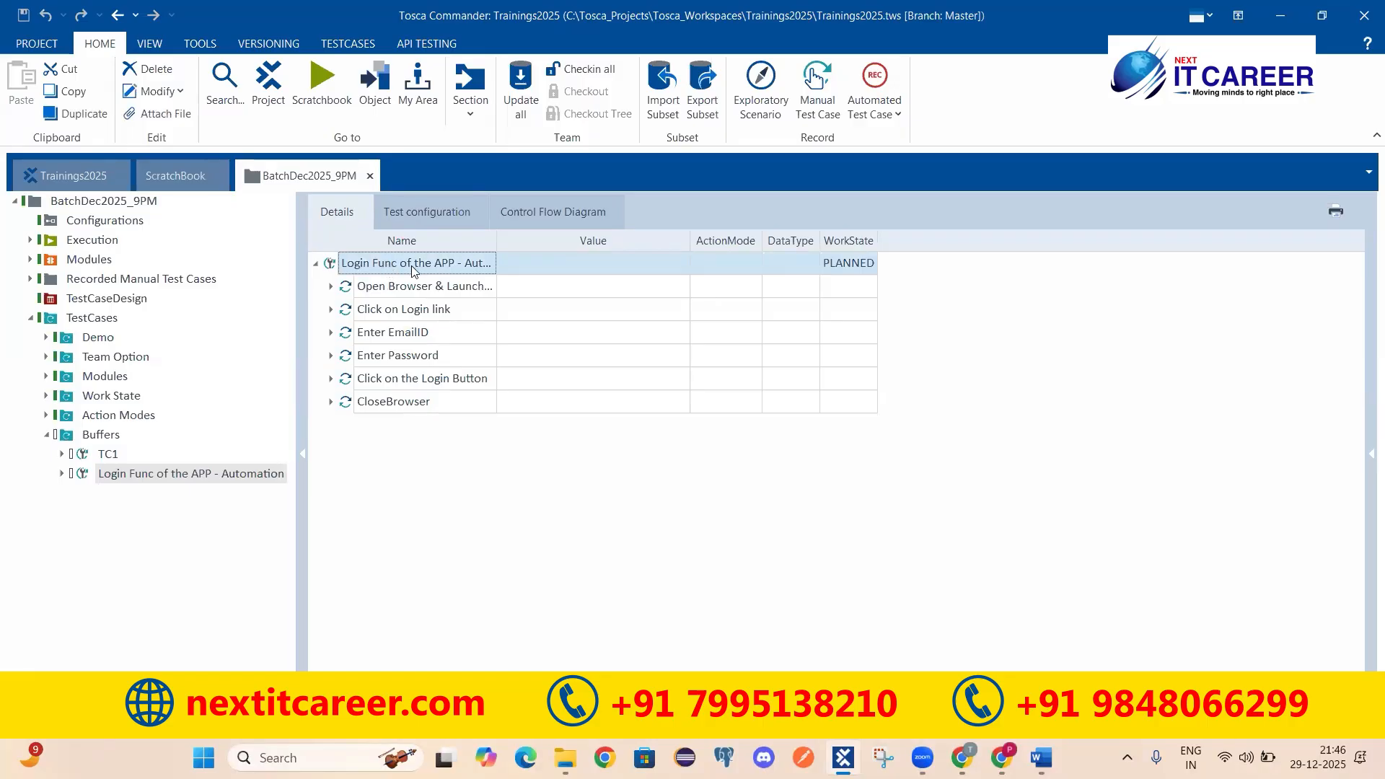
right_click(414, 271)
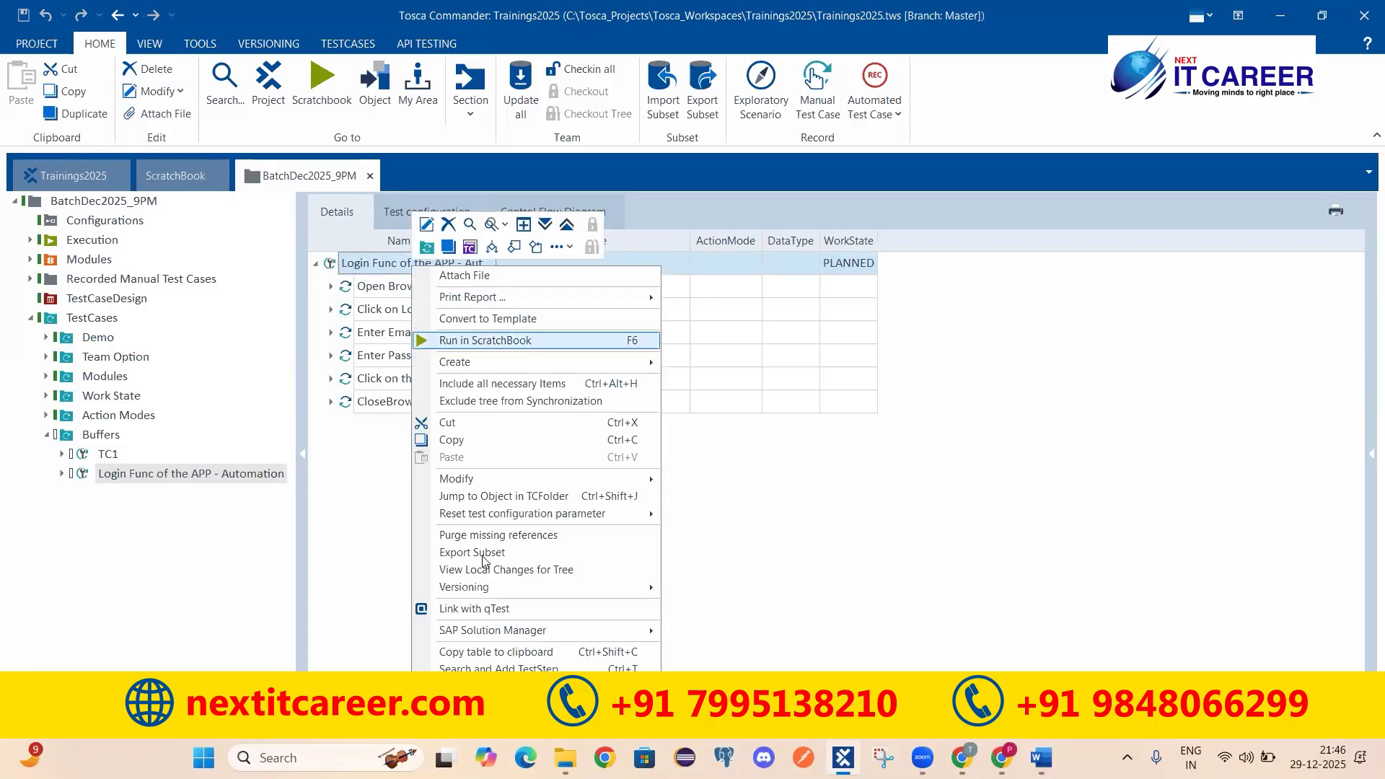
click(499, 668)
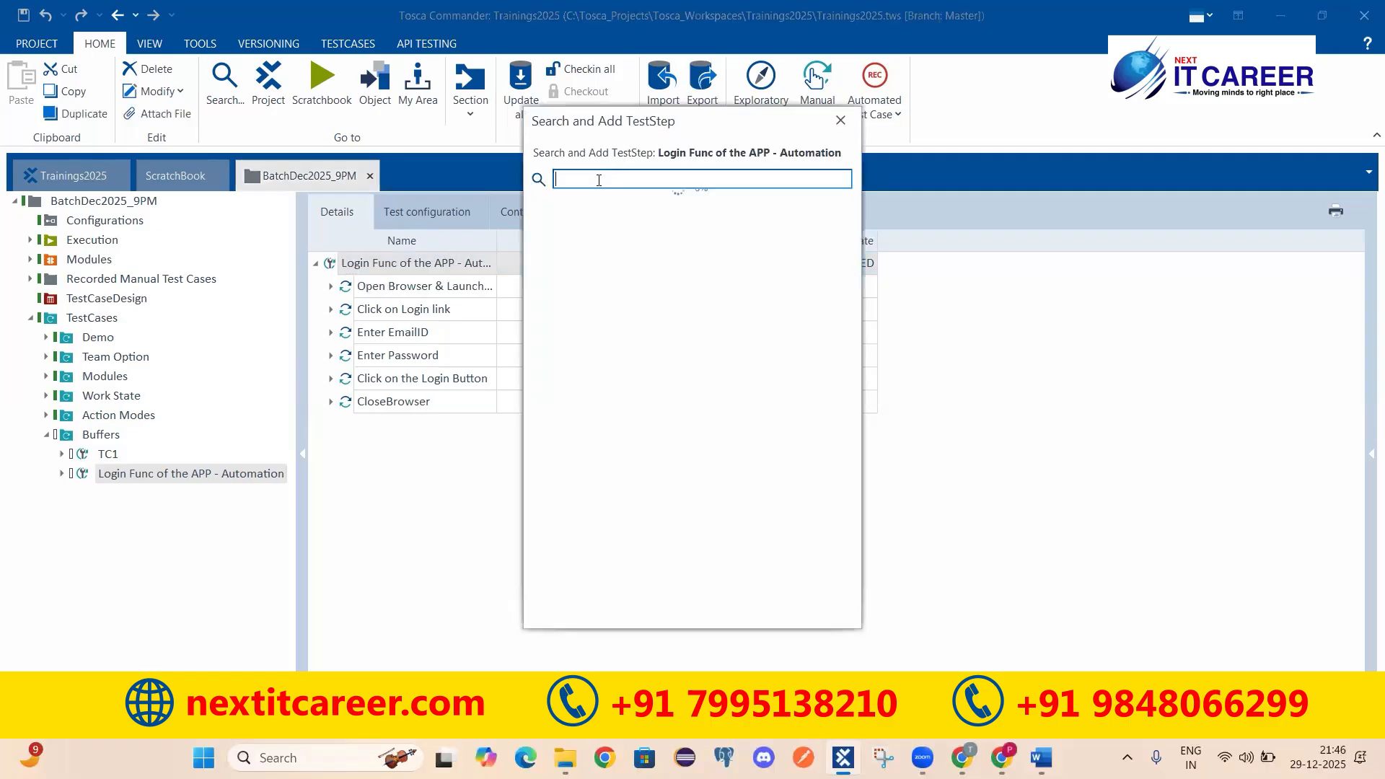
text(set buffer)
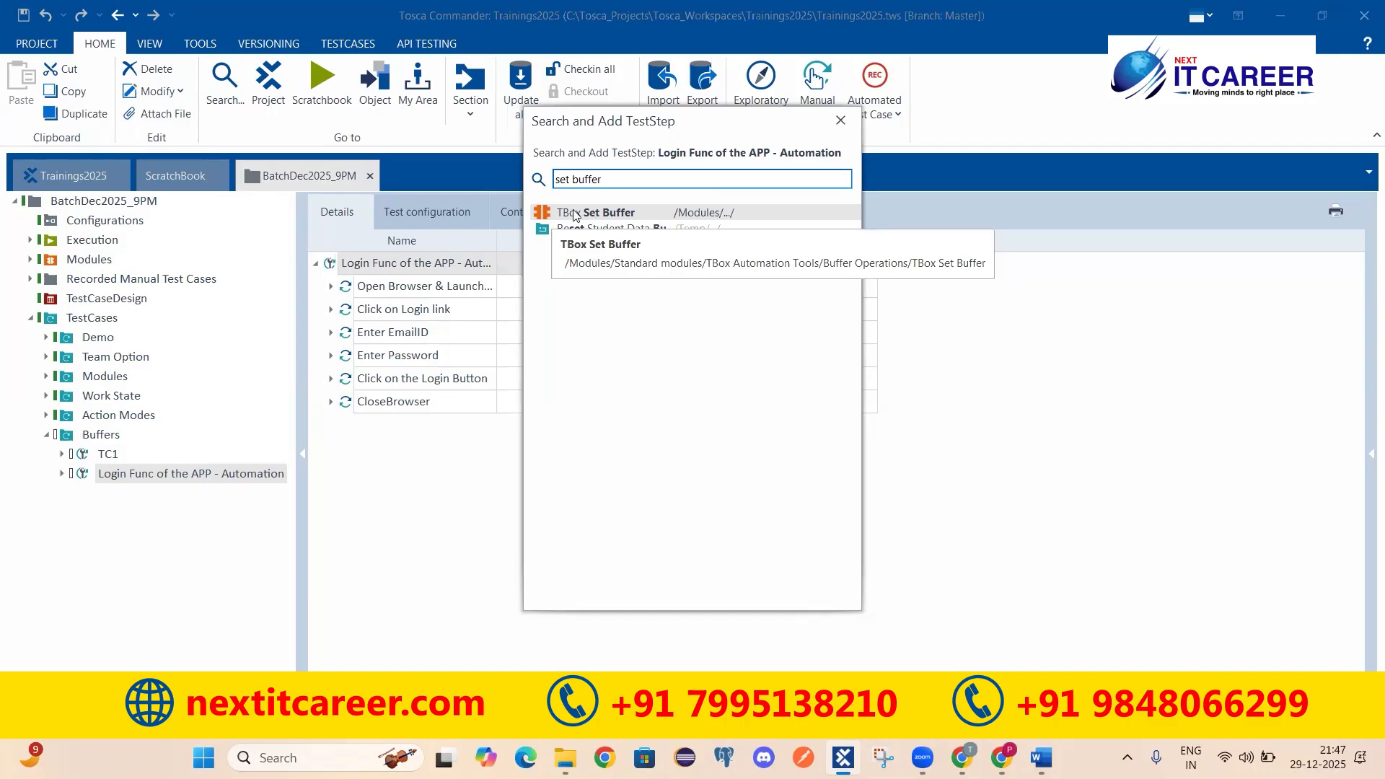
double_click(543, 213)
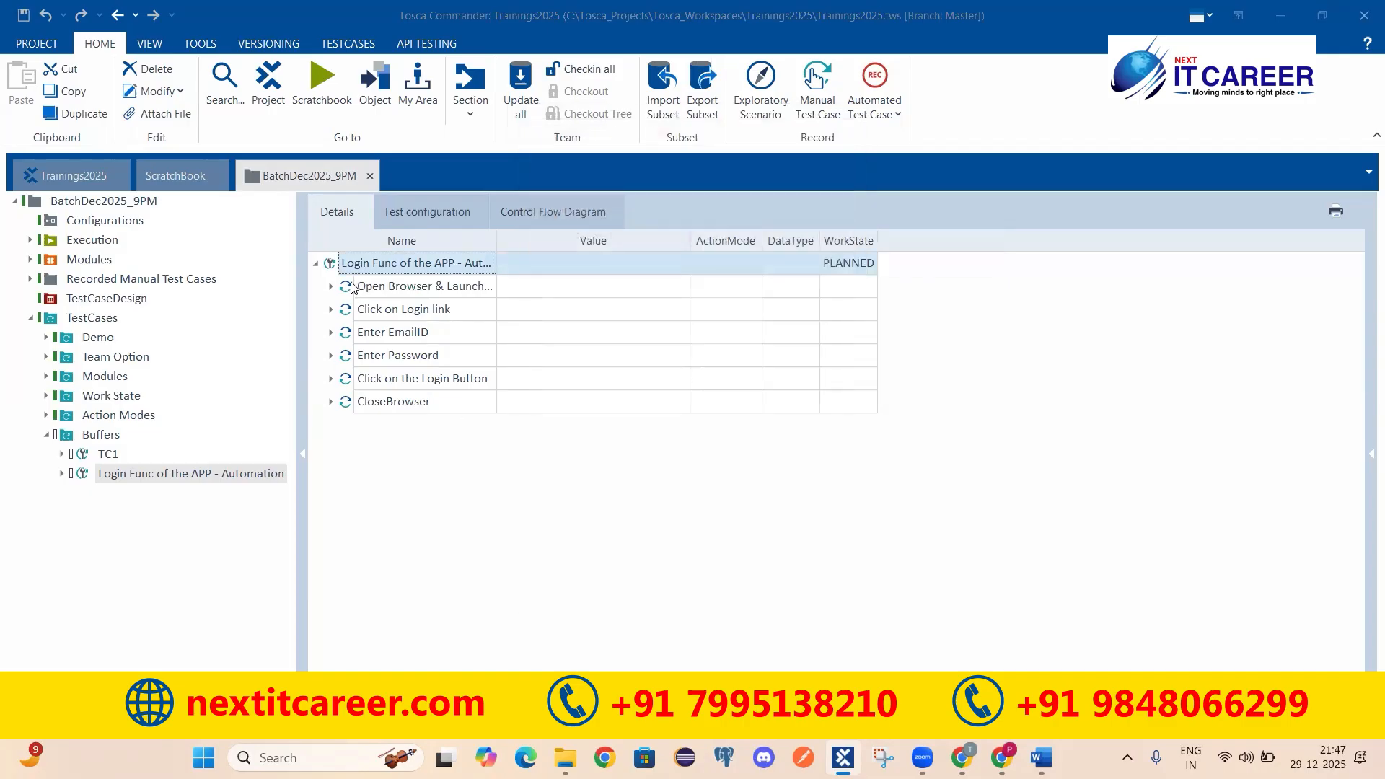
Step: Move the TBox Set Buffer step to the top of the Login test case
drag(346, 425, 353, 277)
click(332, 333)
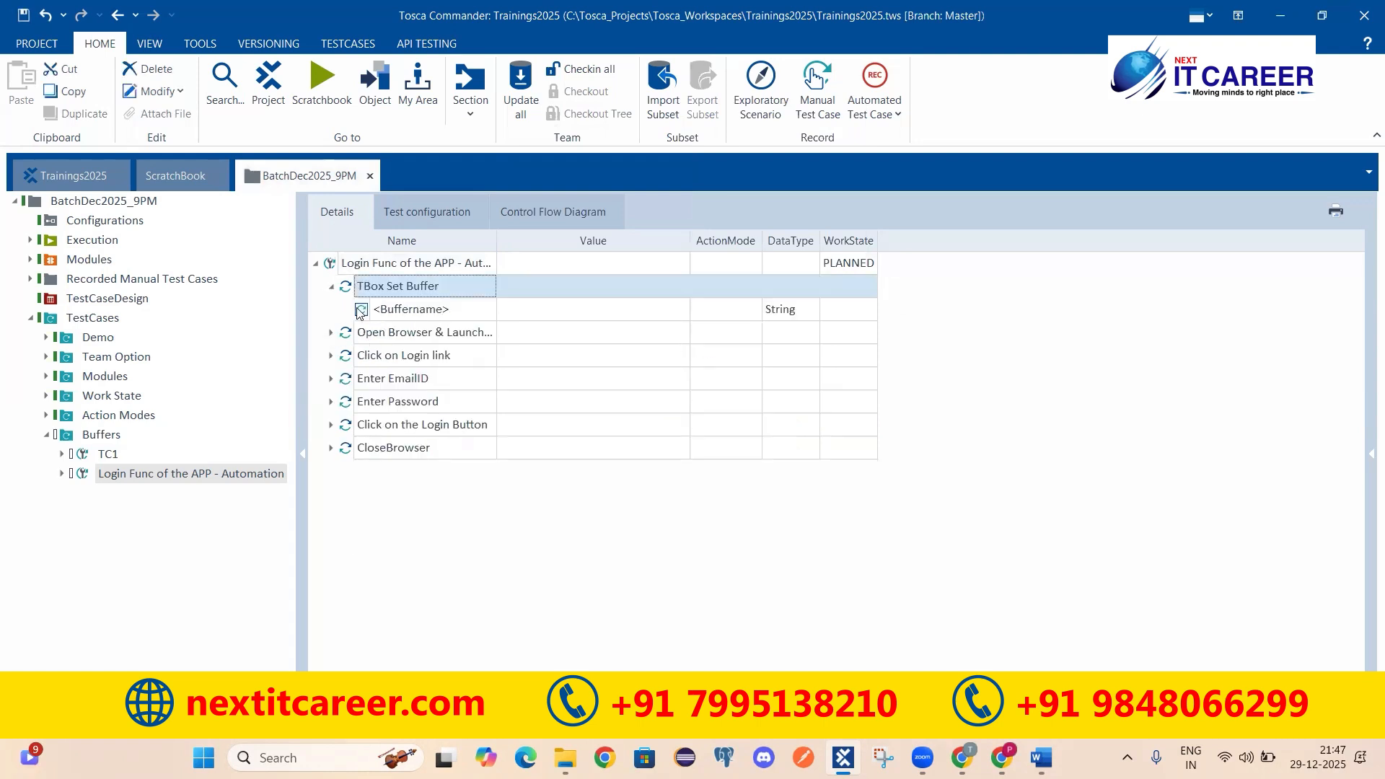
click(379, 264)
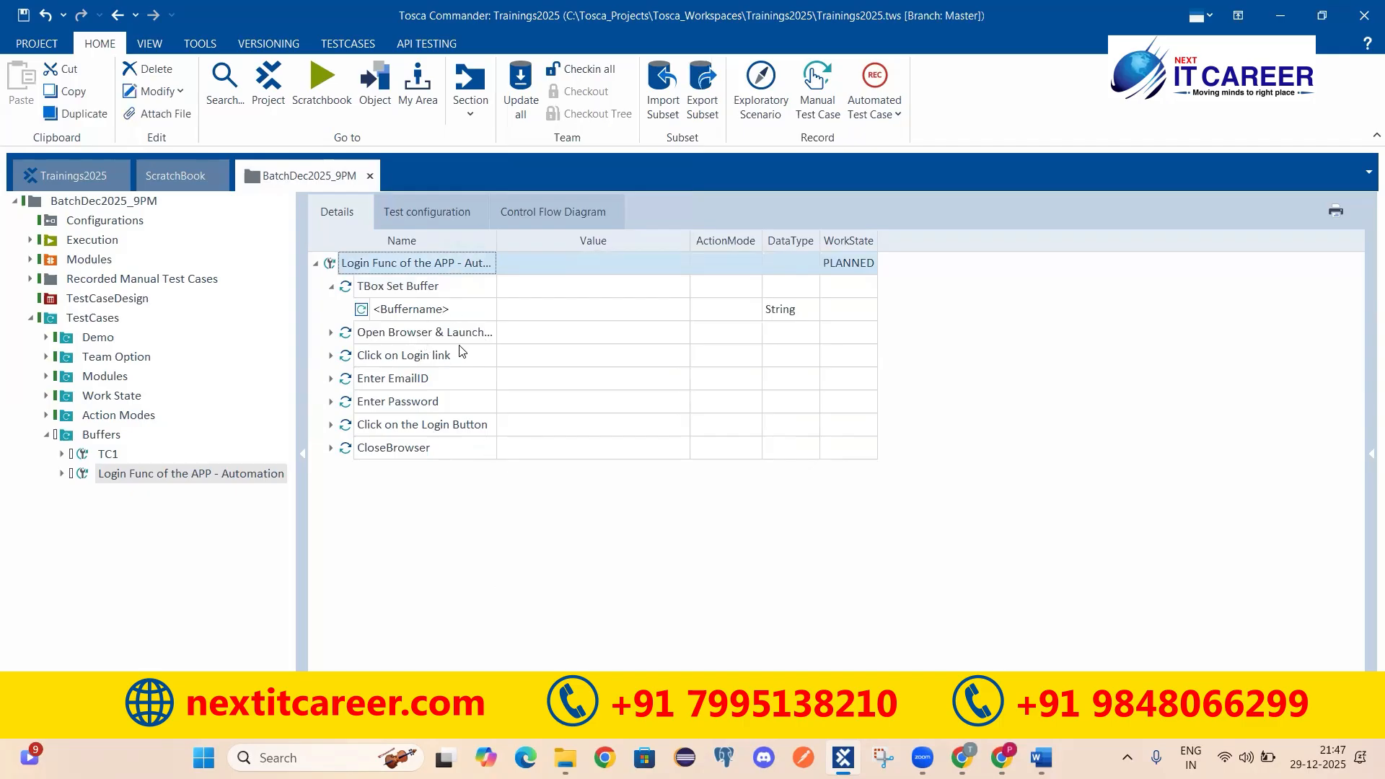
click(393, 289)
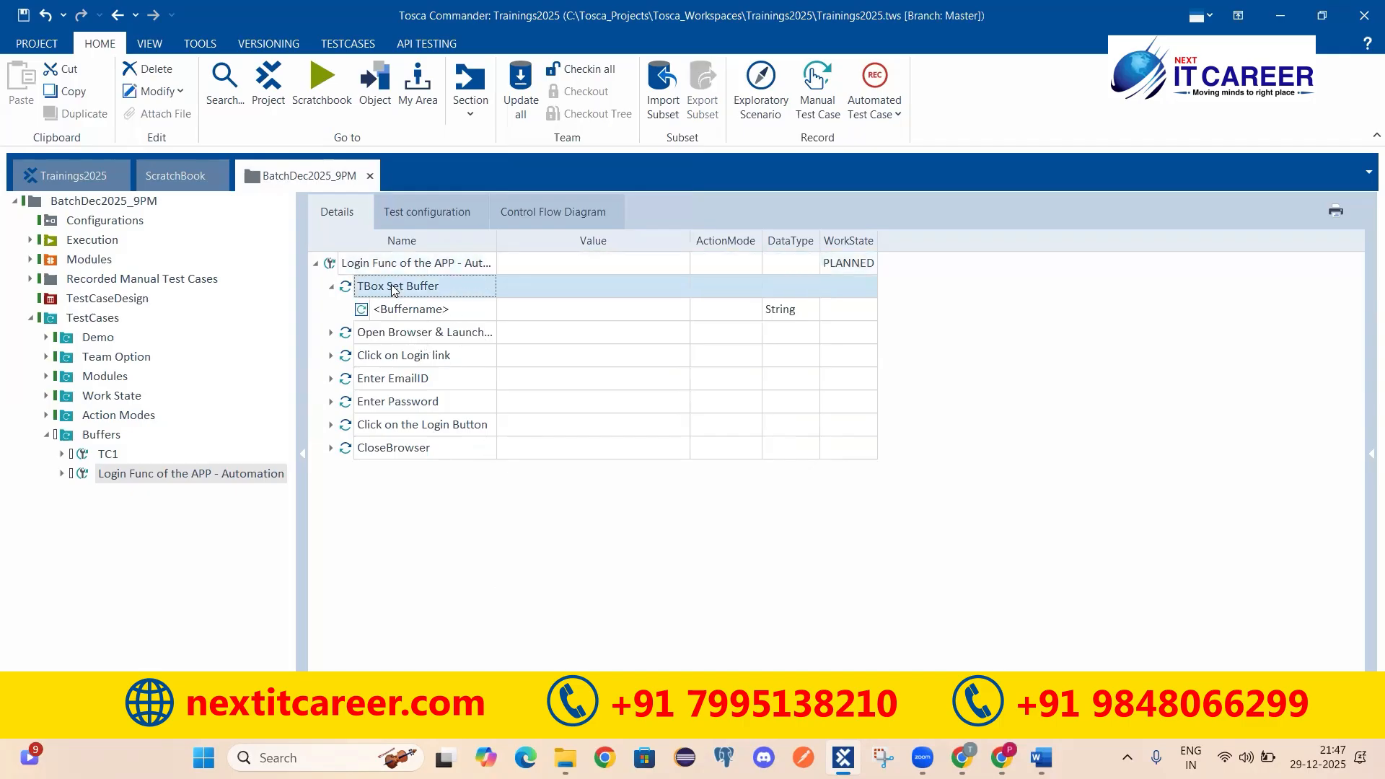
Step: Rename it 'TBox Set Buffer | Create Test Data for my TC' and widen the Name column
drag(500, 245, 524, 246)
click(482, 287)
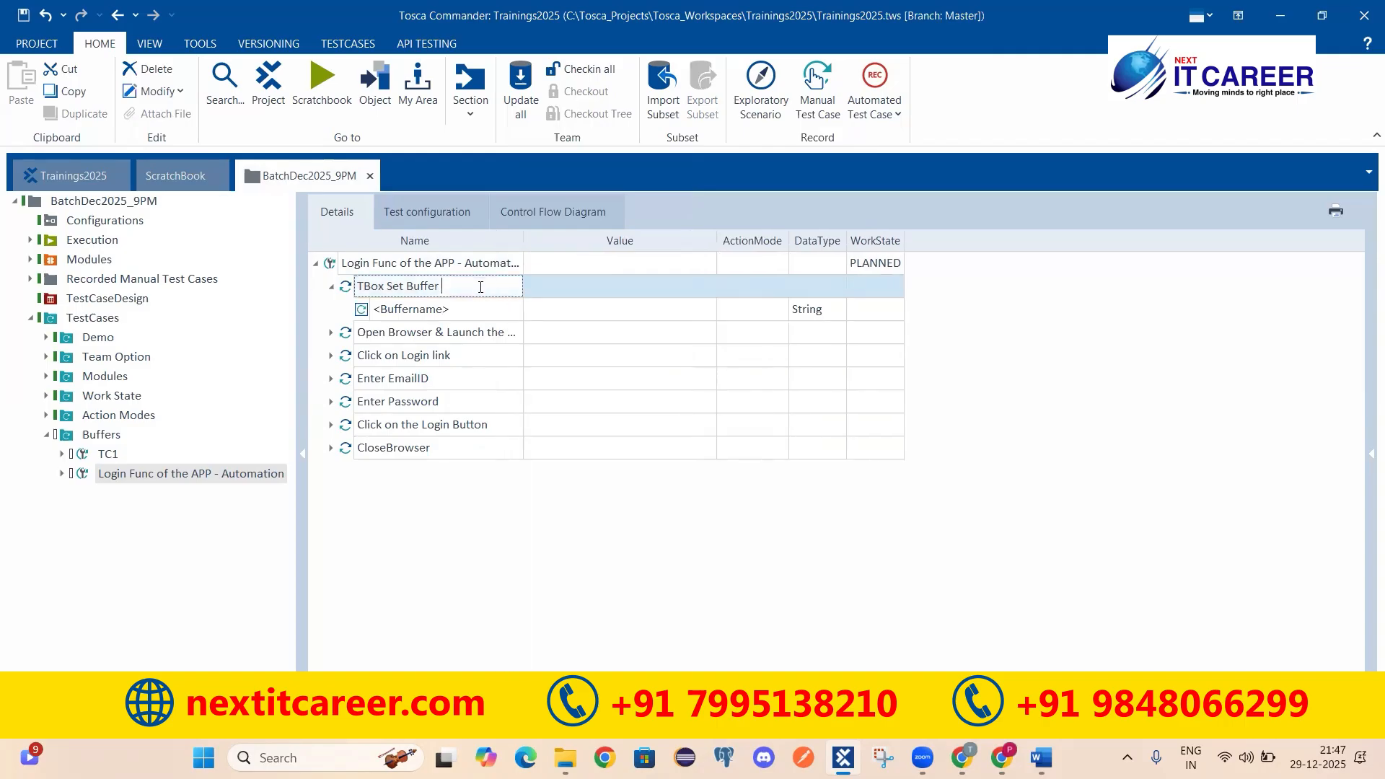
text(| Create Test Data for my)
key(Return)
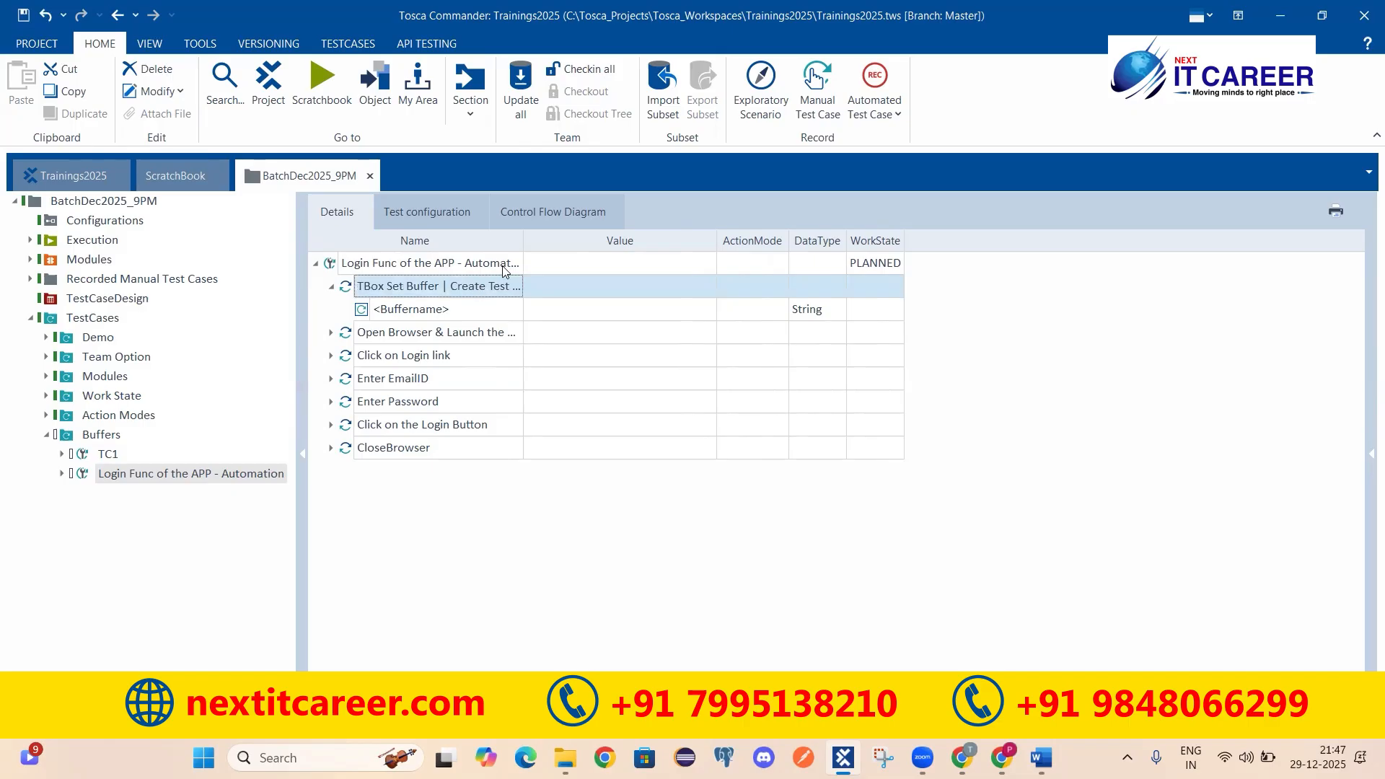
drag(524, 240, 598, 267)
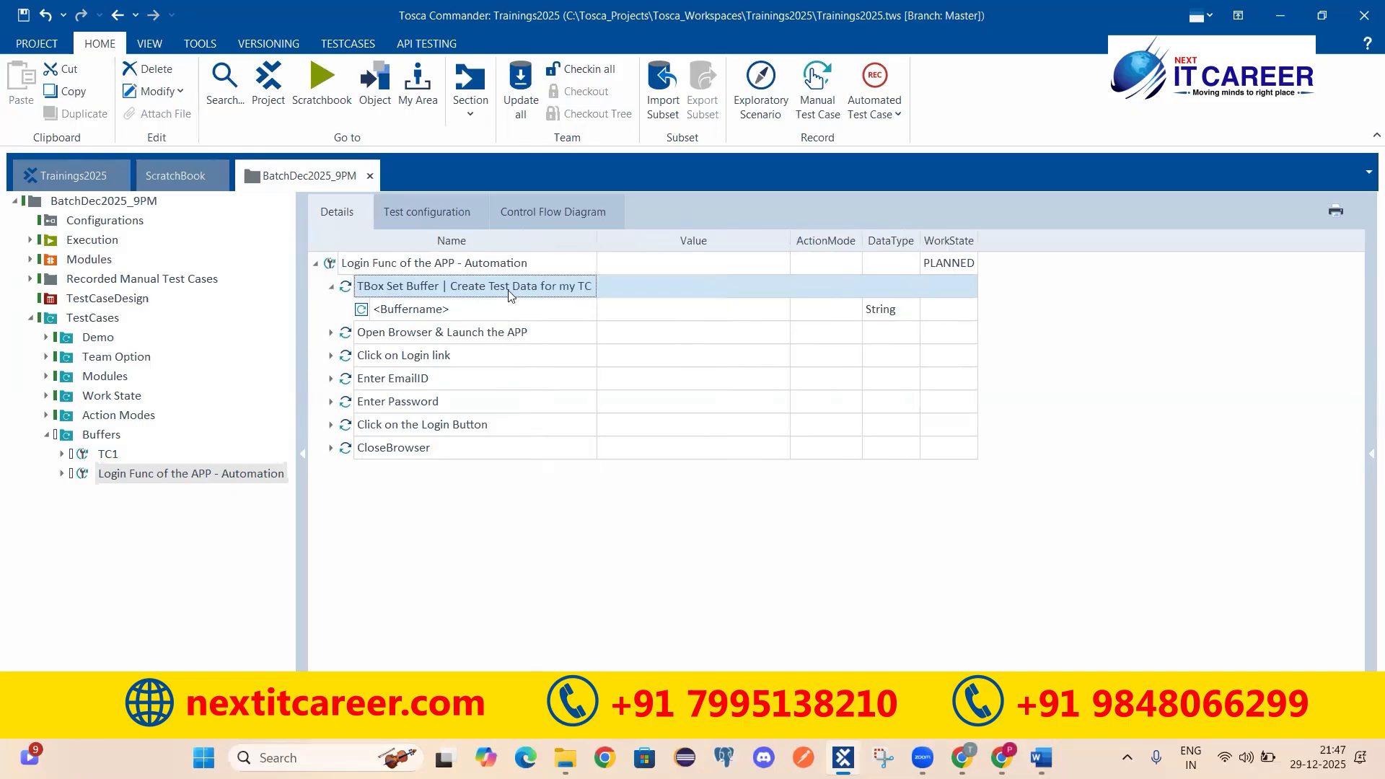
click(410, 311)
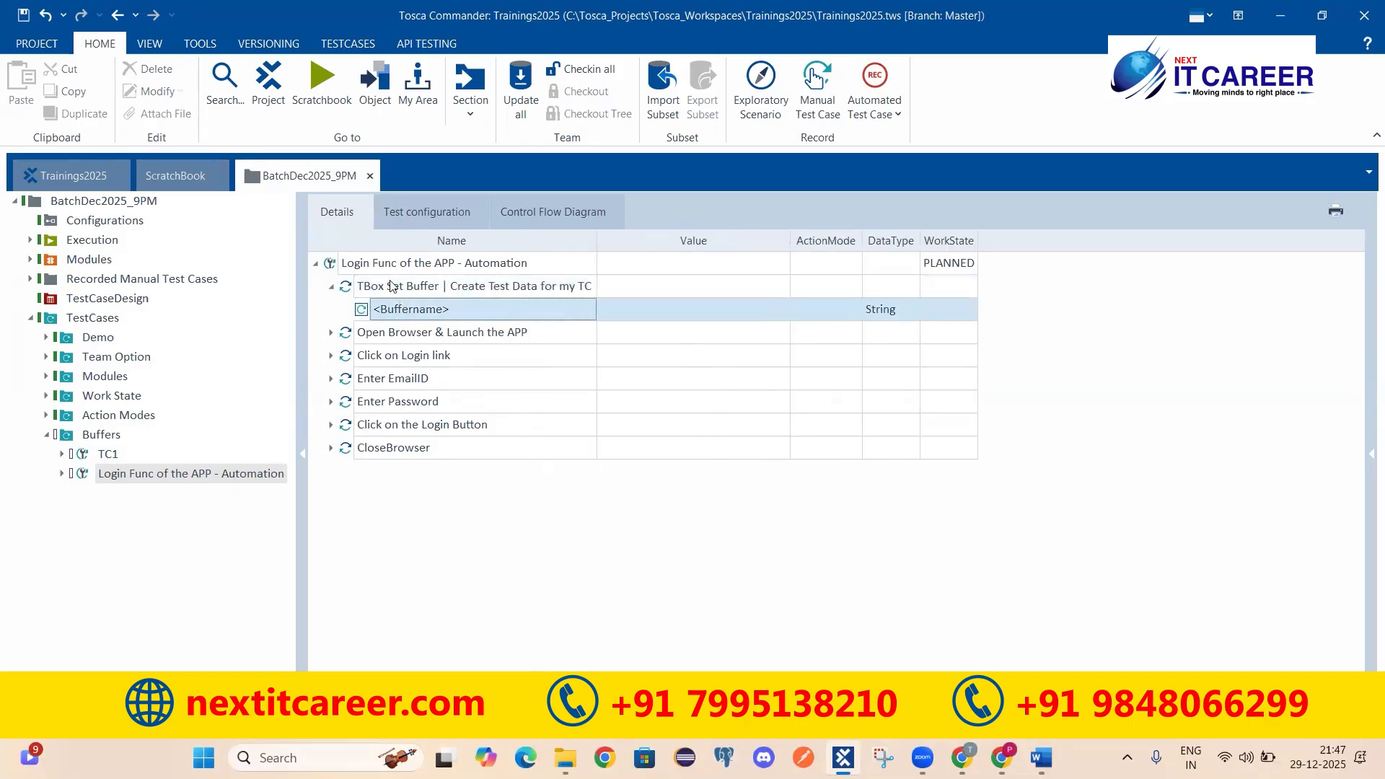
click(405, 264)
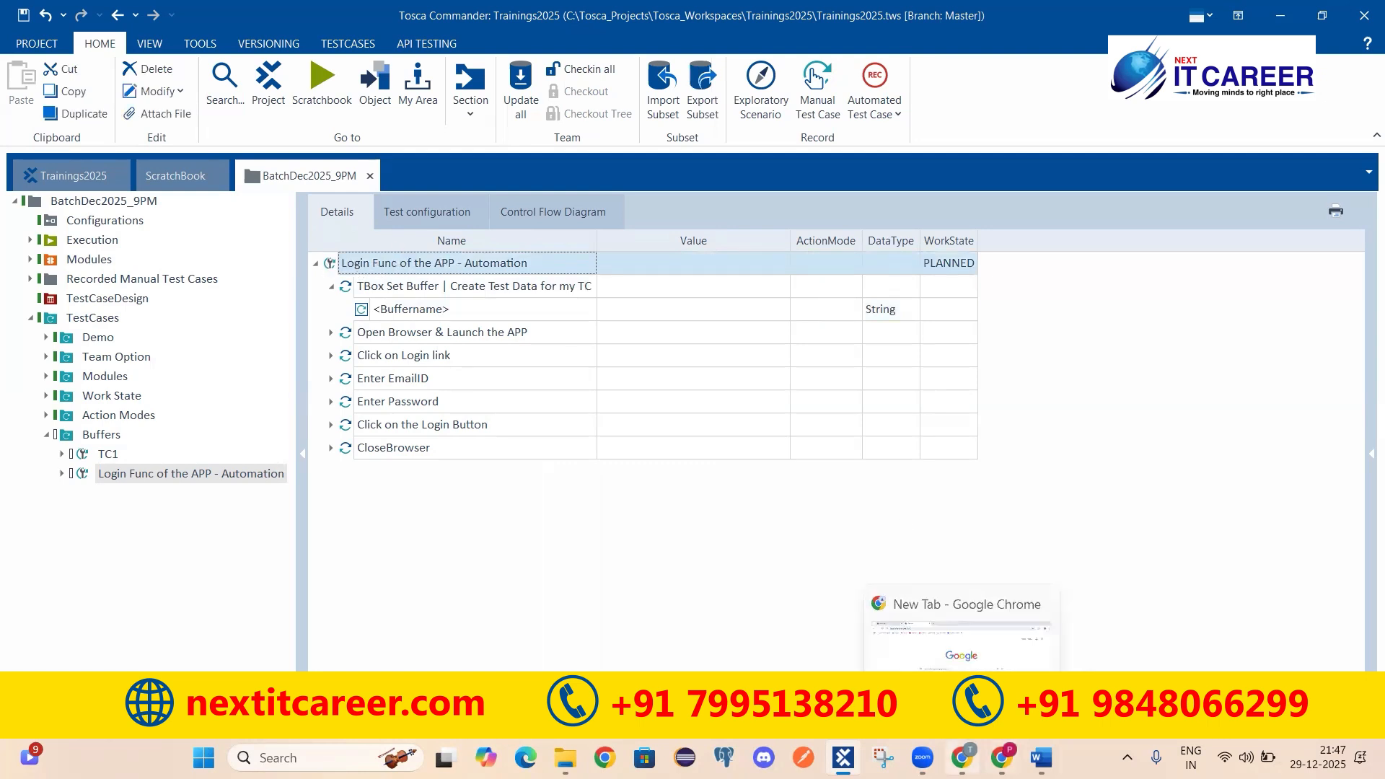
Step: In Chrome, open the Your store demo web shop from the PracticeApps bookmarks
click(963, 757)
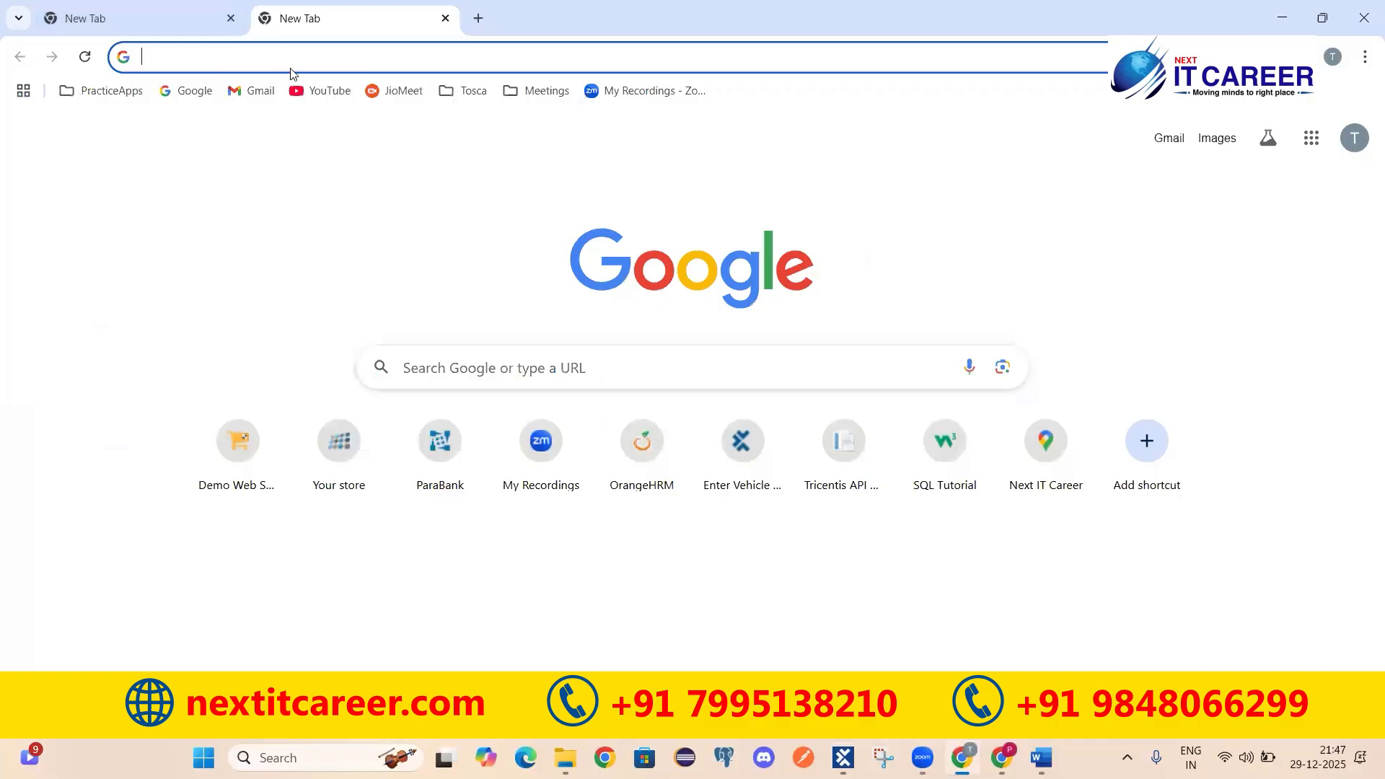
click(110, 92)
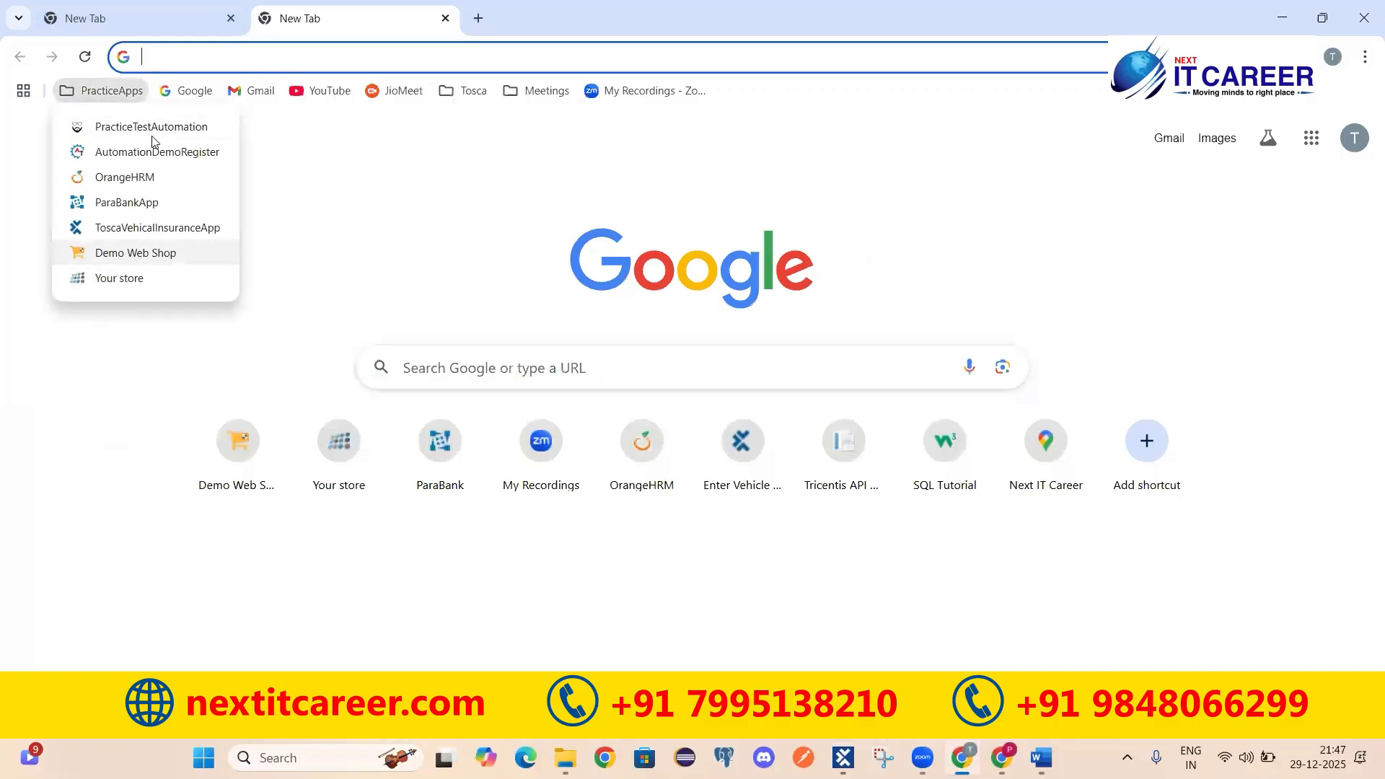
click(112, 206)
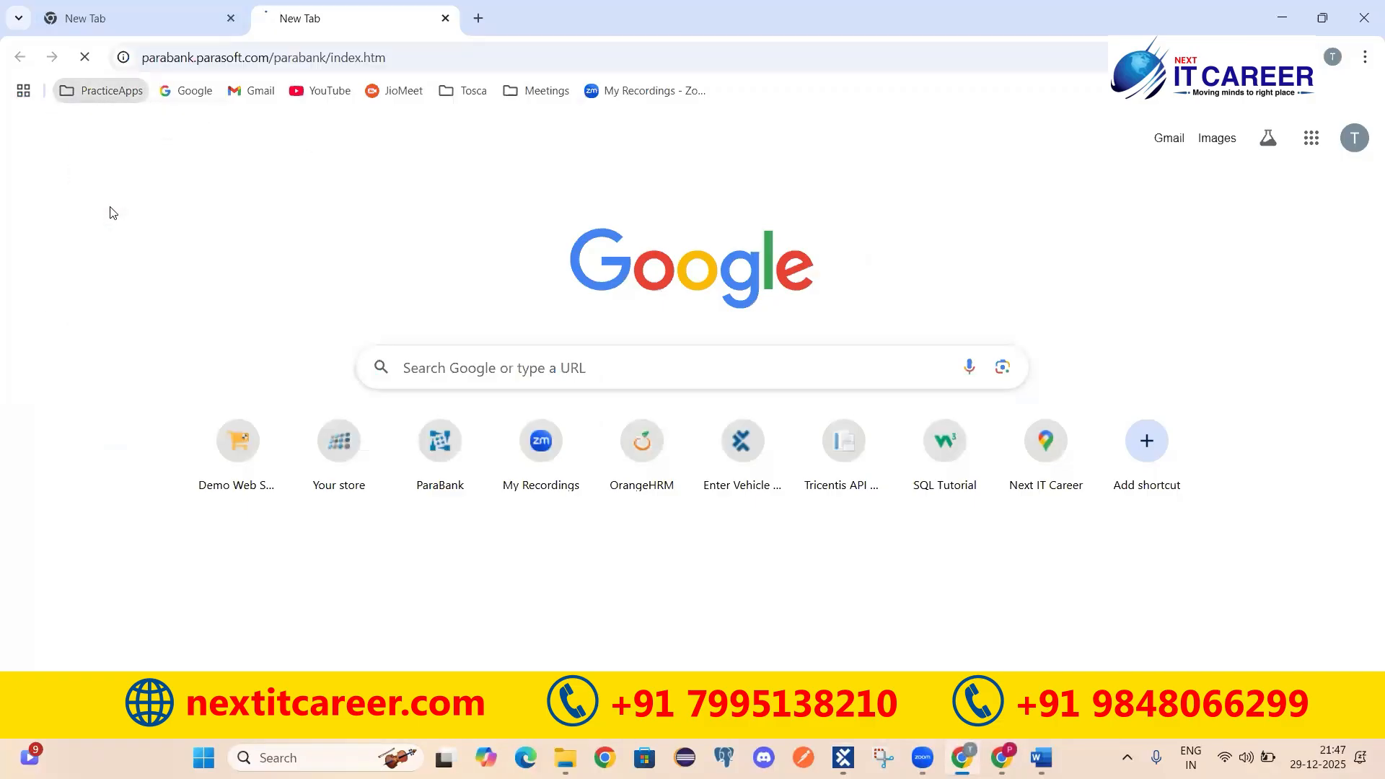
click(110, 90)
click(119, 280)
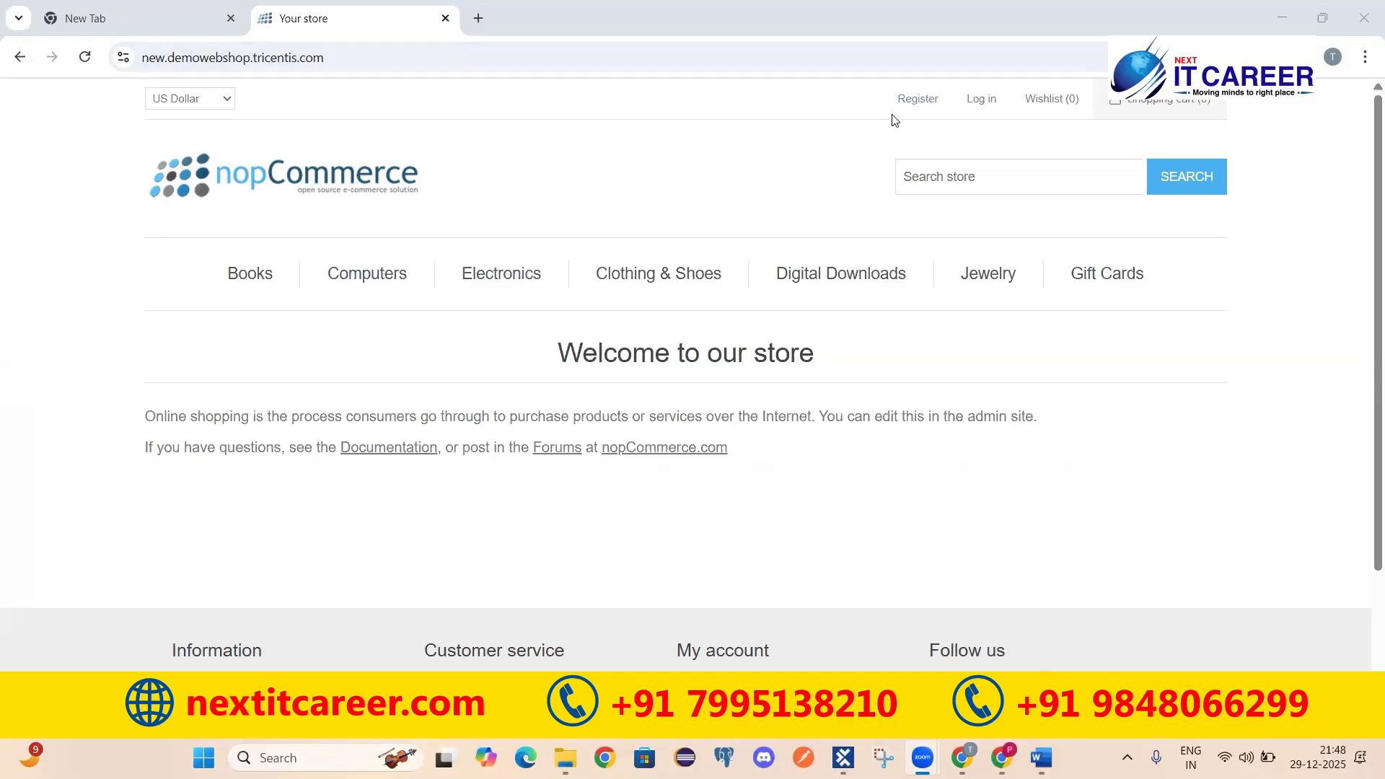
Step: Follow the Register link in the web shop's top header
click(918, 101)
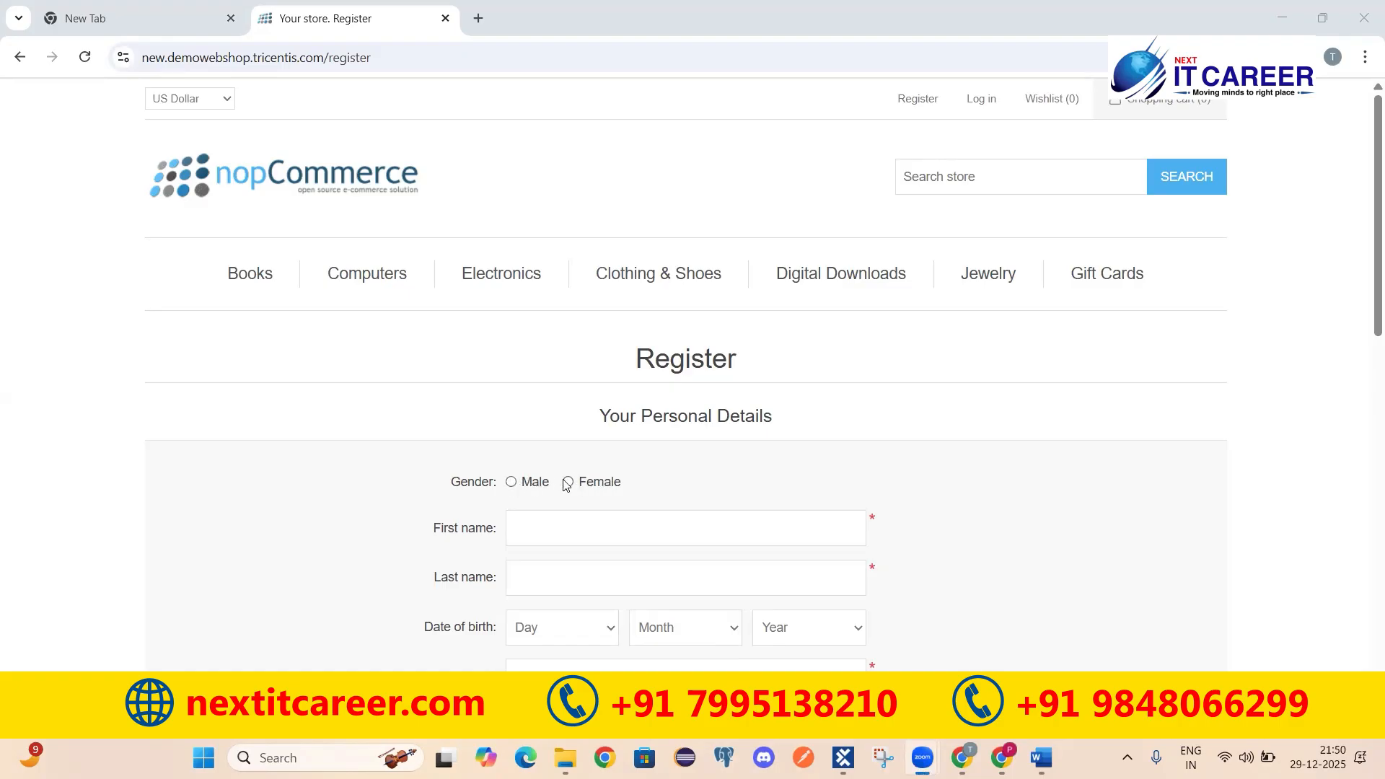
Step: Select Male gender, inspect the name fields and Day/Month/Year lists, then return to Tosca
click(514, 485)
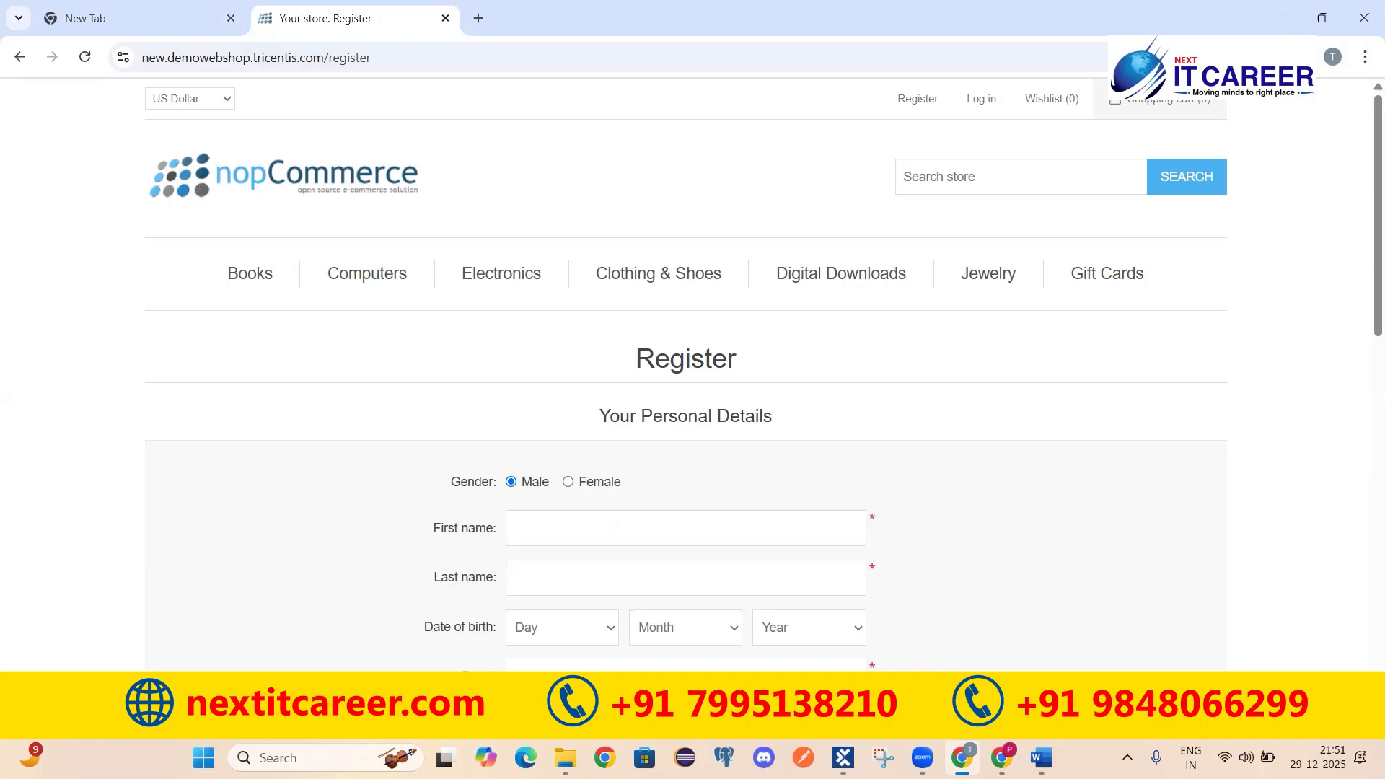
click(567, 527)
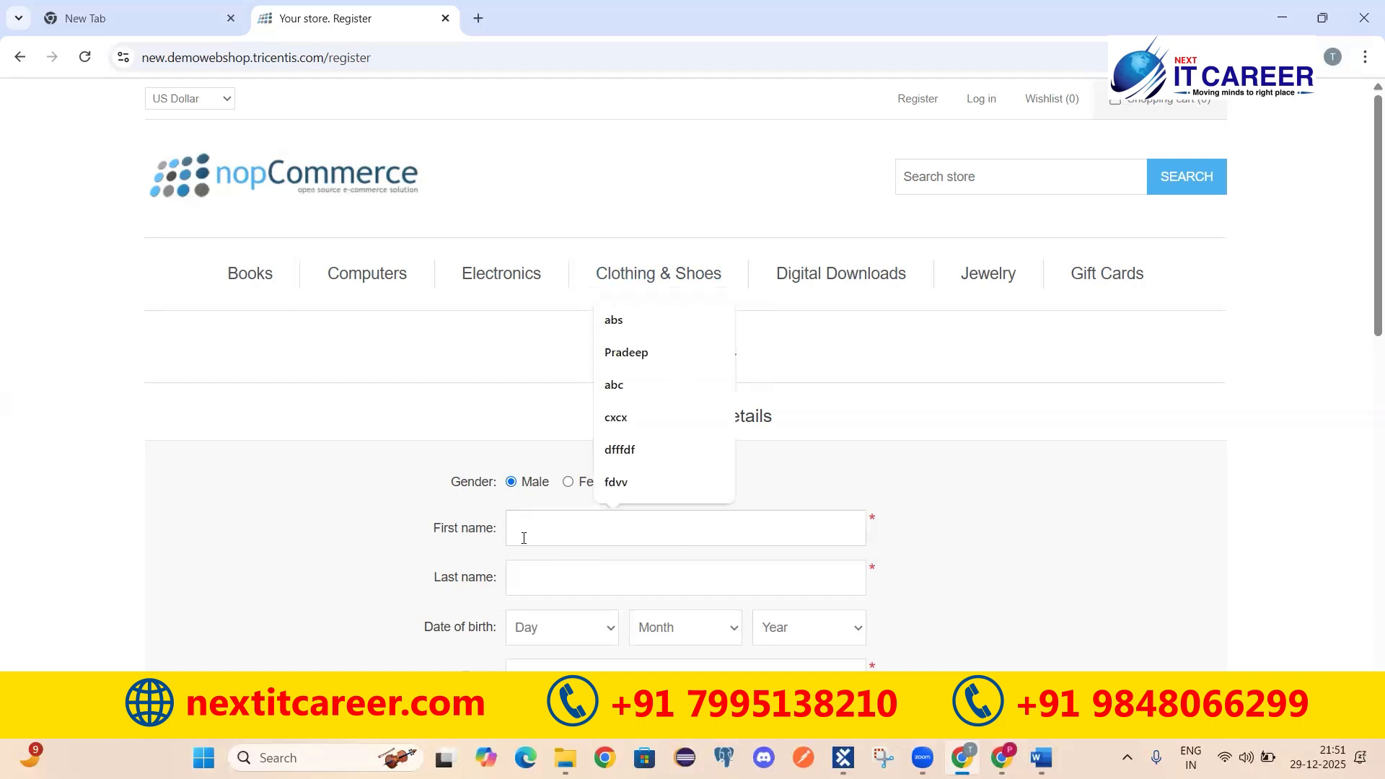
click(544, 570)
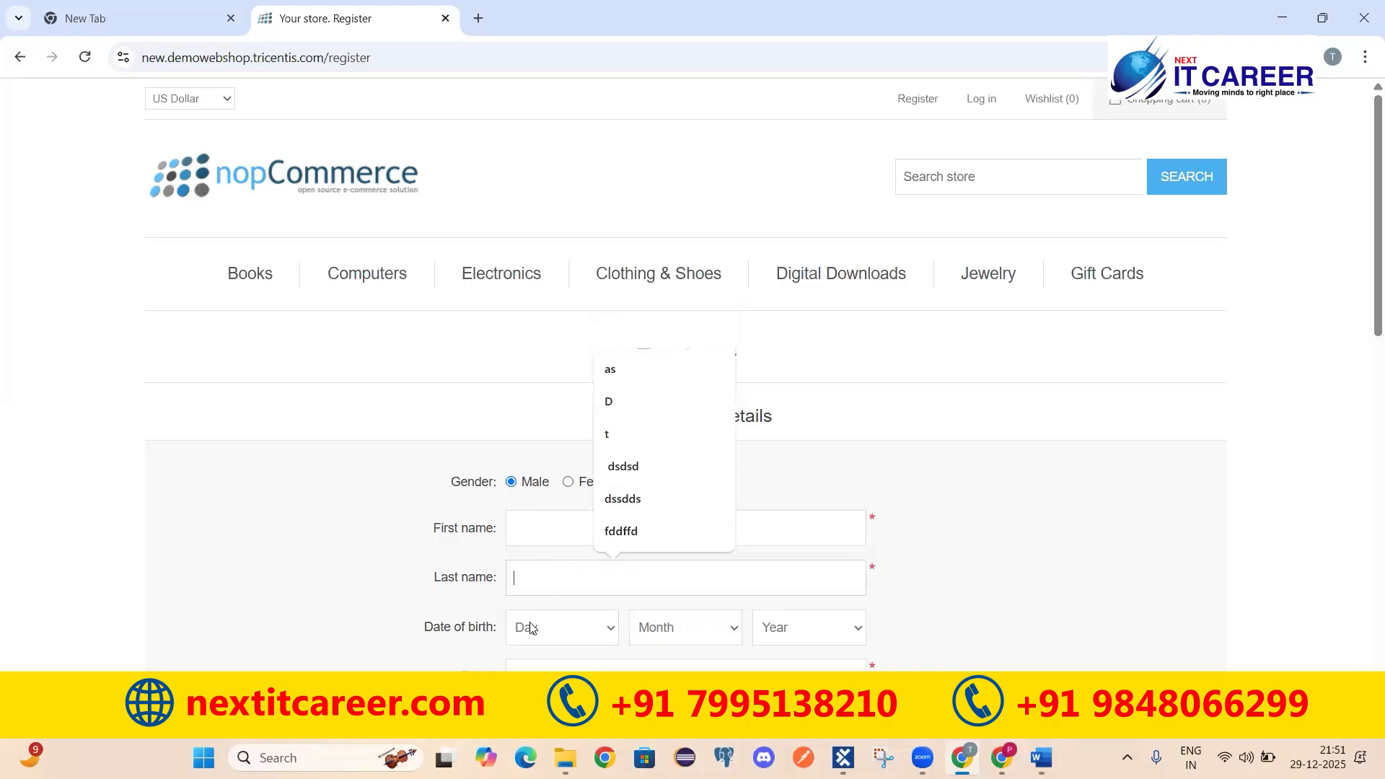
click(566, 634)
click(668, 628)
click(835, 628)
click(995, 606)
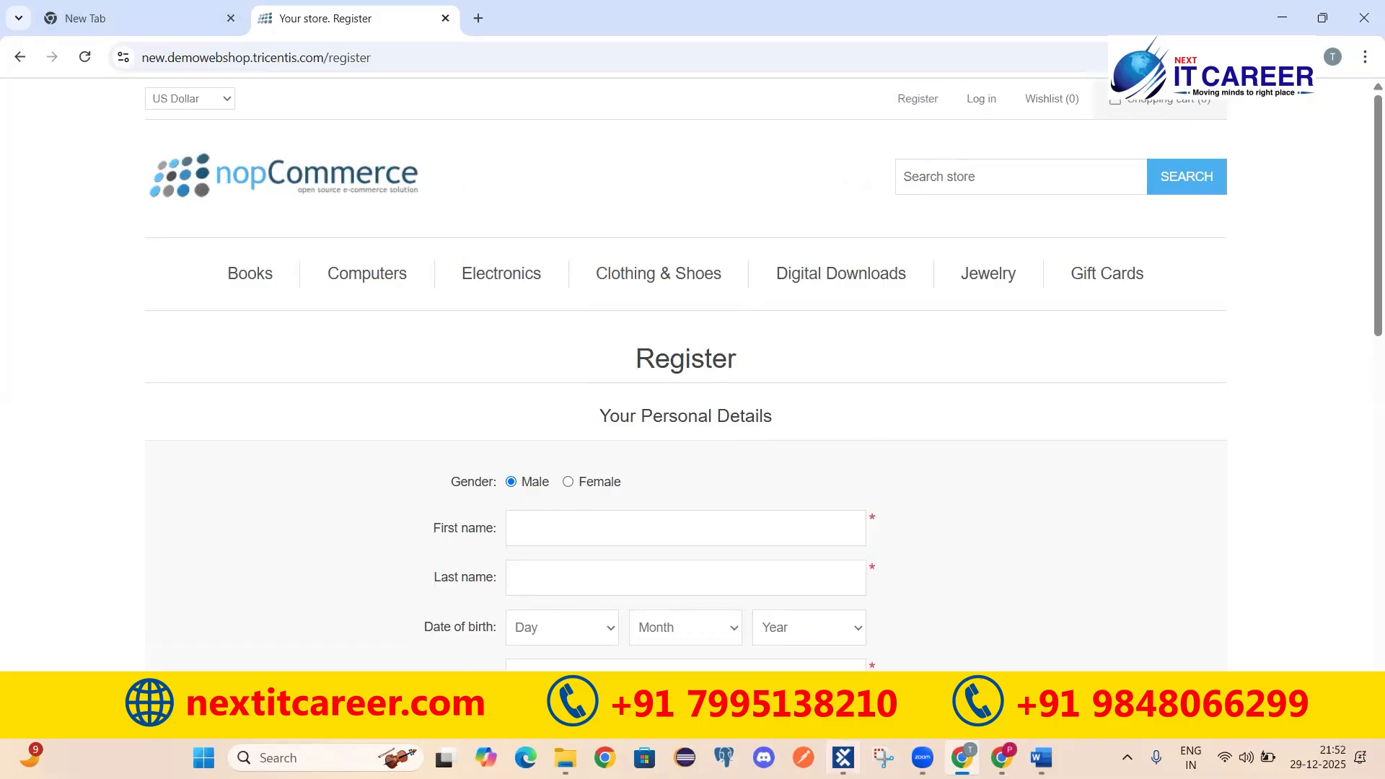
click(844, 757)
Step: Finish editing the Login Func buffer step's name, then open the TC1 test case
click(478, 291)
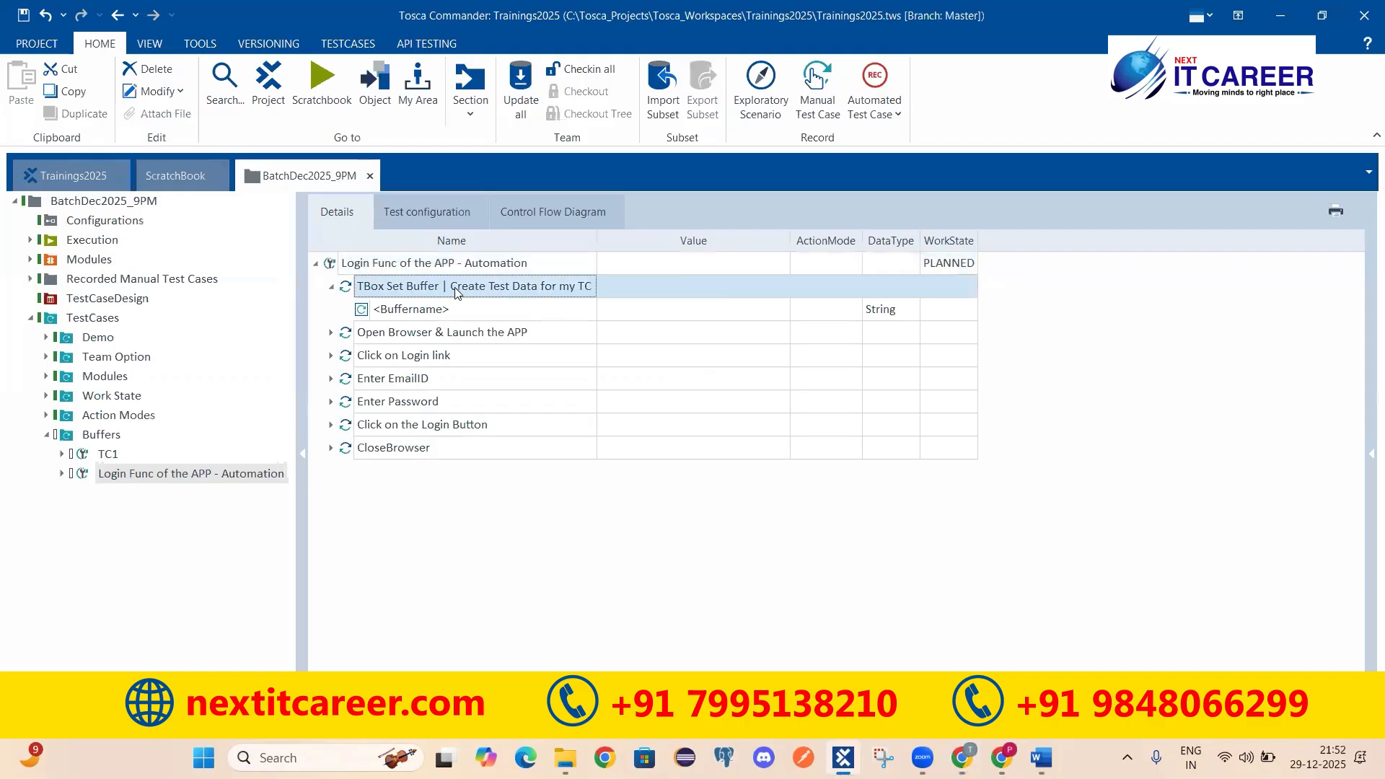
drag(450, 287, 599, 286)
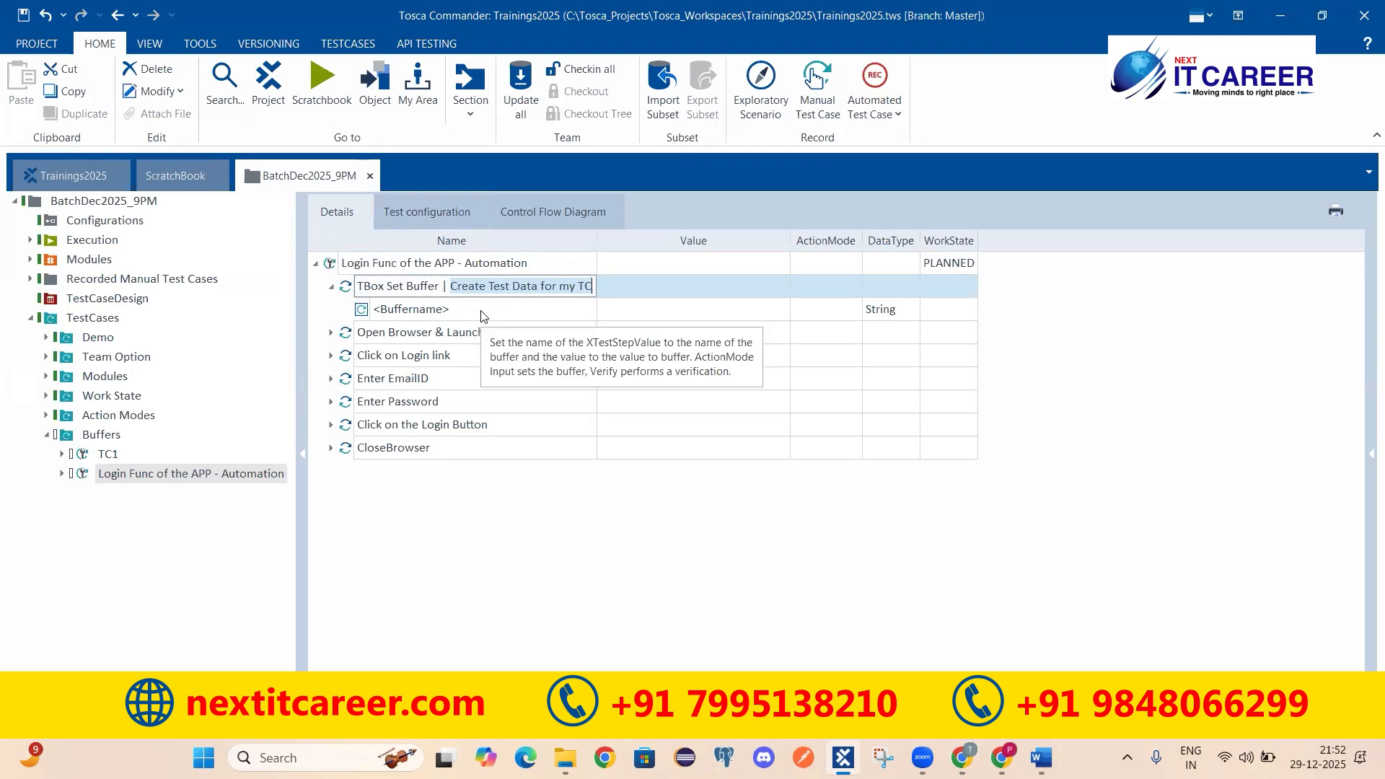
click(457, 315)
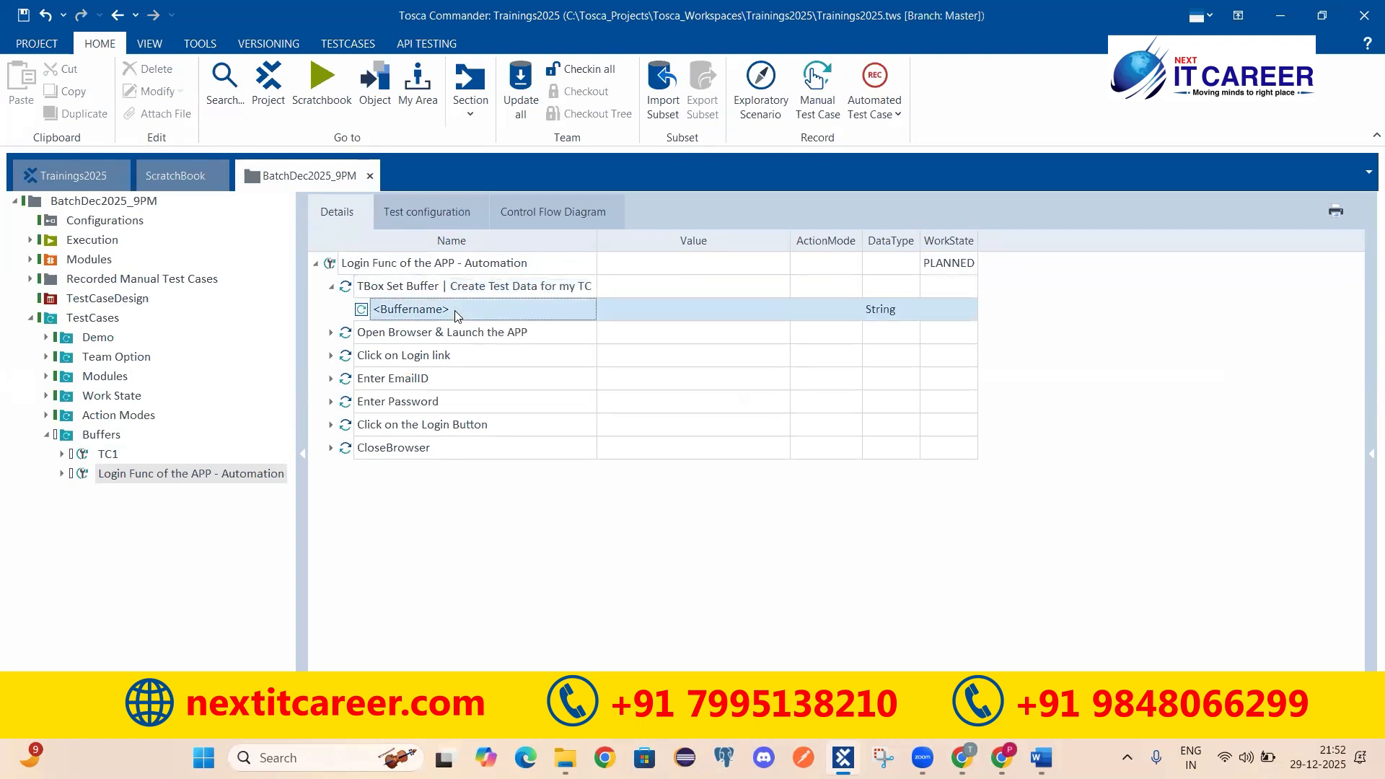
click(108, 454)
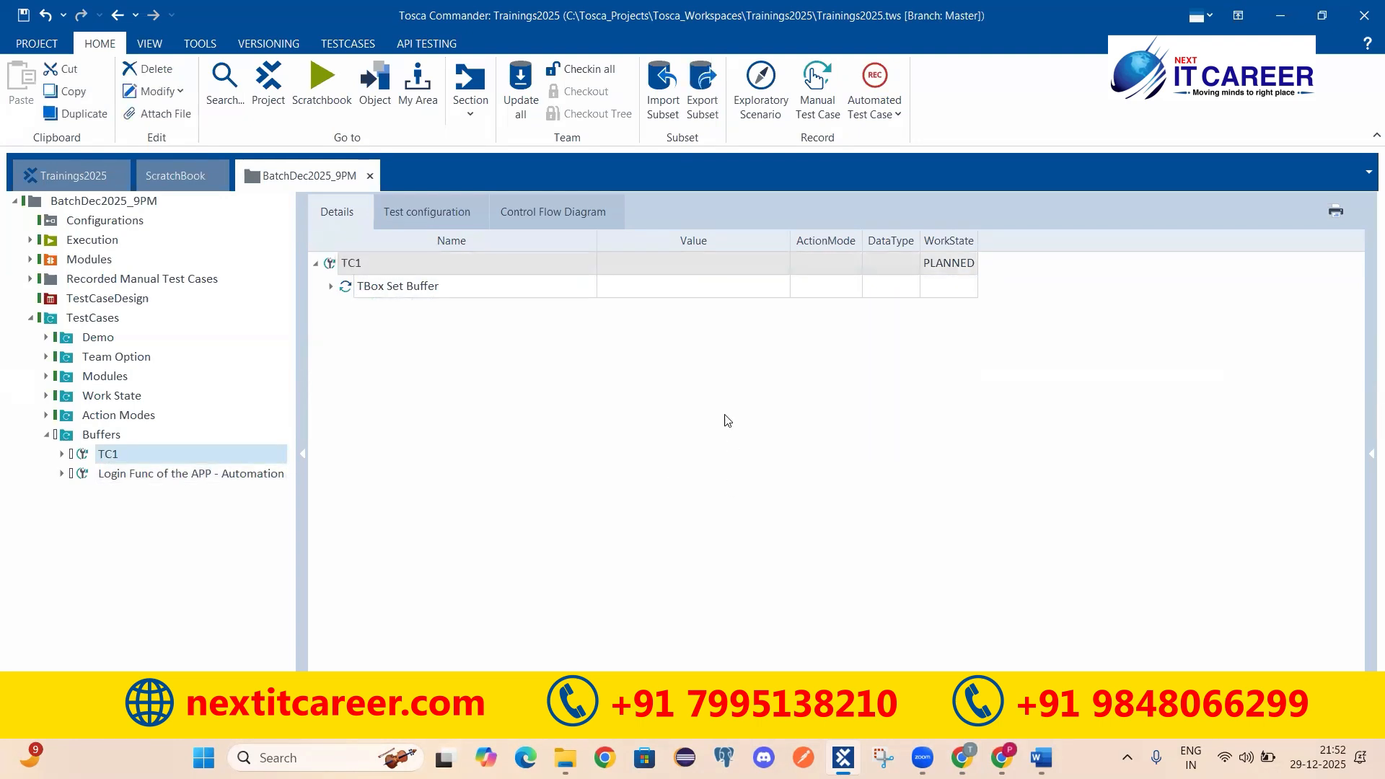
Step: Paste a copy of TC1's TBox Set Buffer step (buffers a=10, b=20, Username) into TC1
click(331, 289)
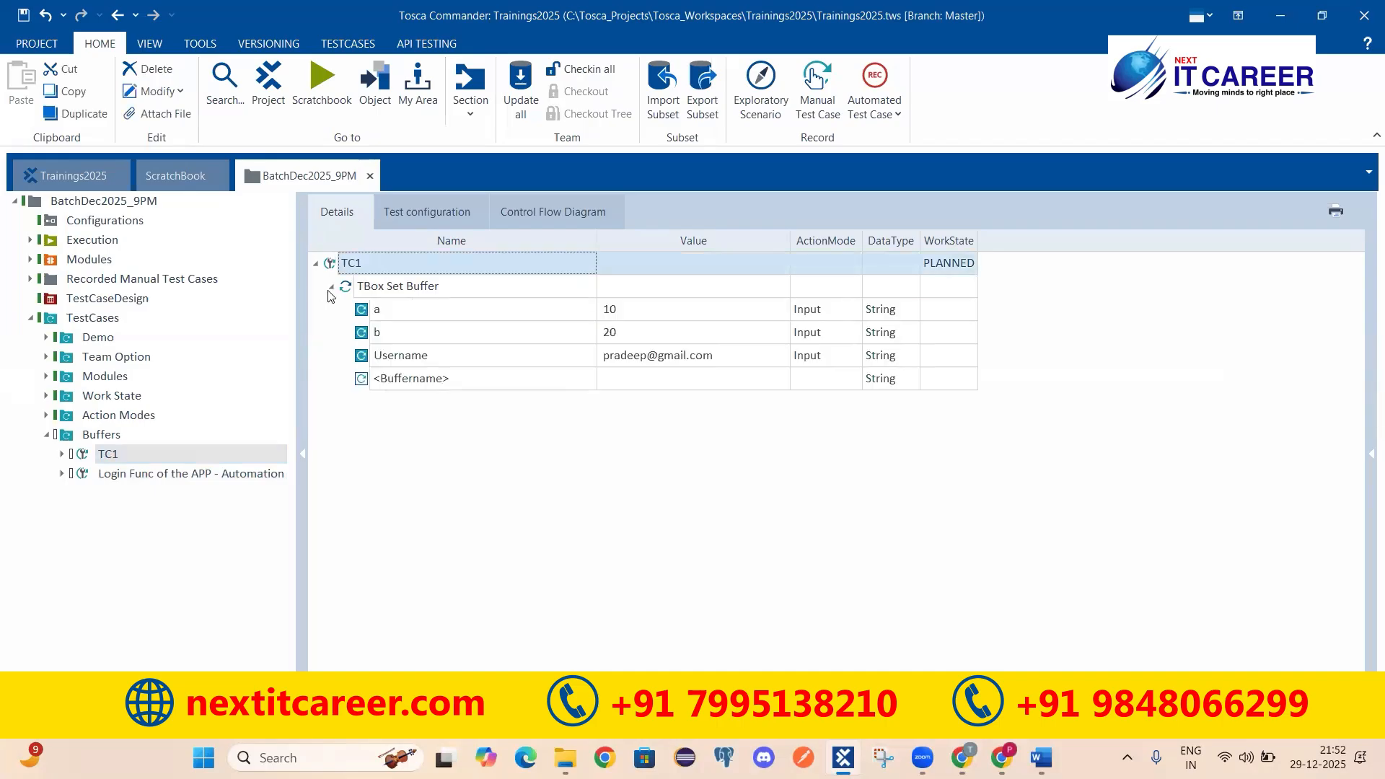
click(330, 290)
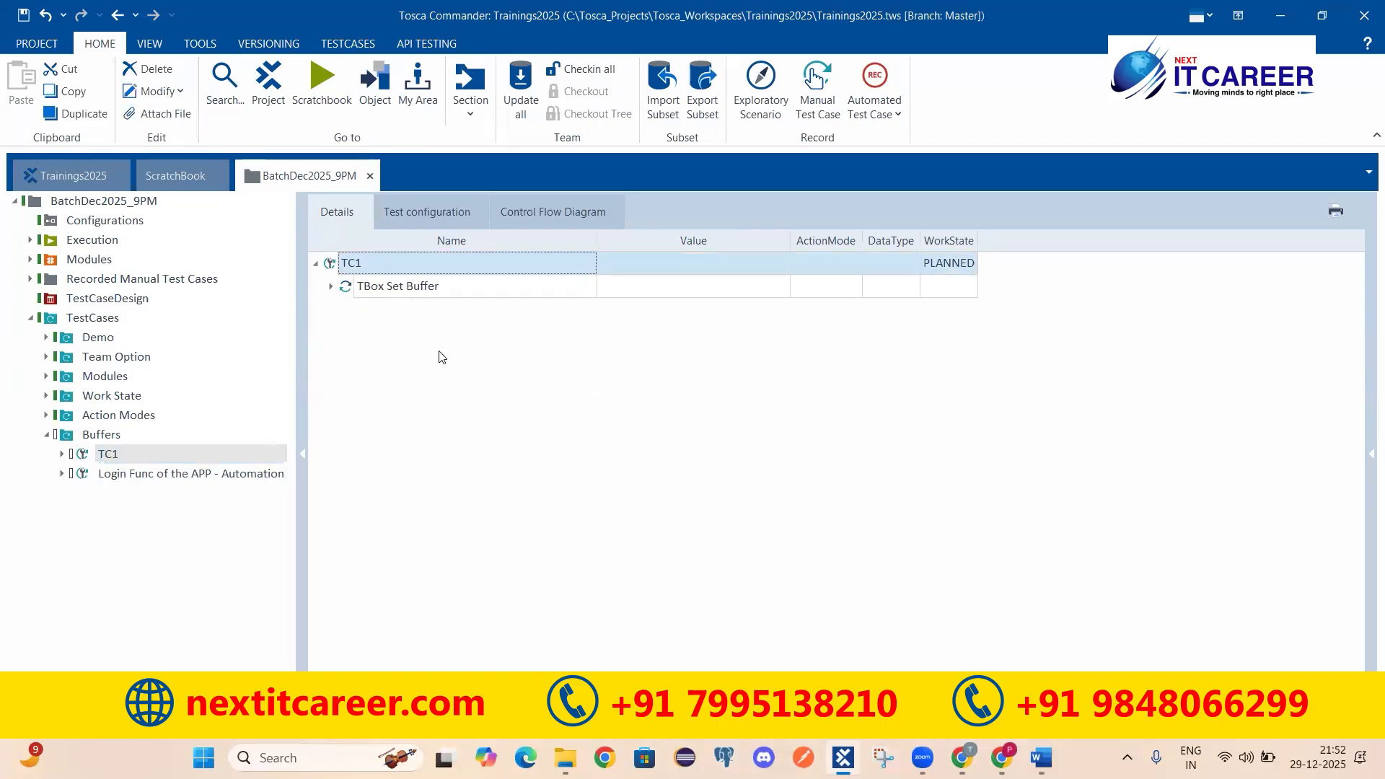
click(372, 289)
click(384, 272)
key(ctrl+v)
click(331, 309)
Step: Delete the a, b and Username buffers from the copied step
click(388, 333)
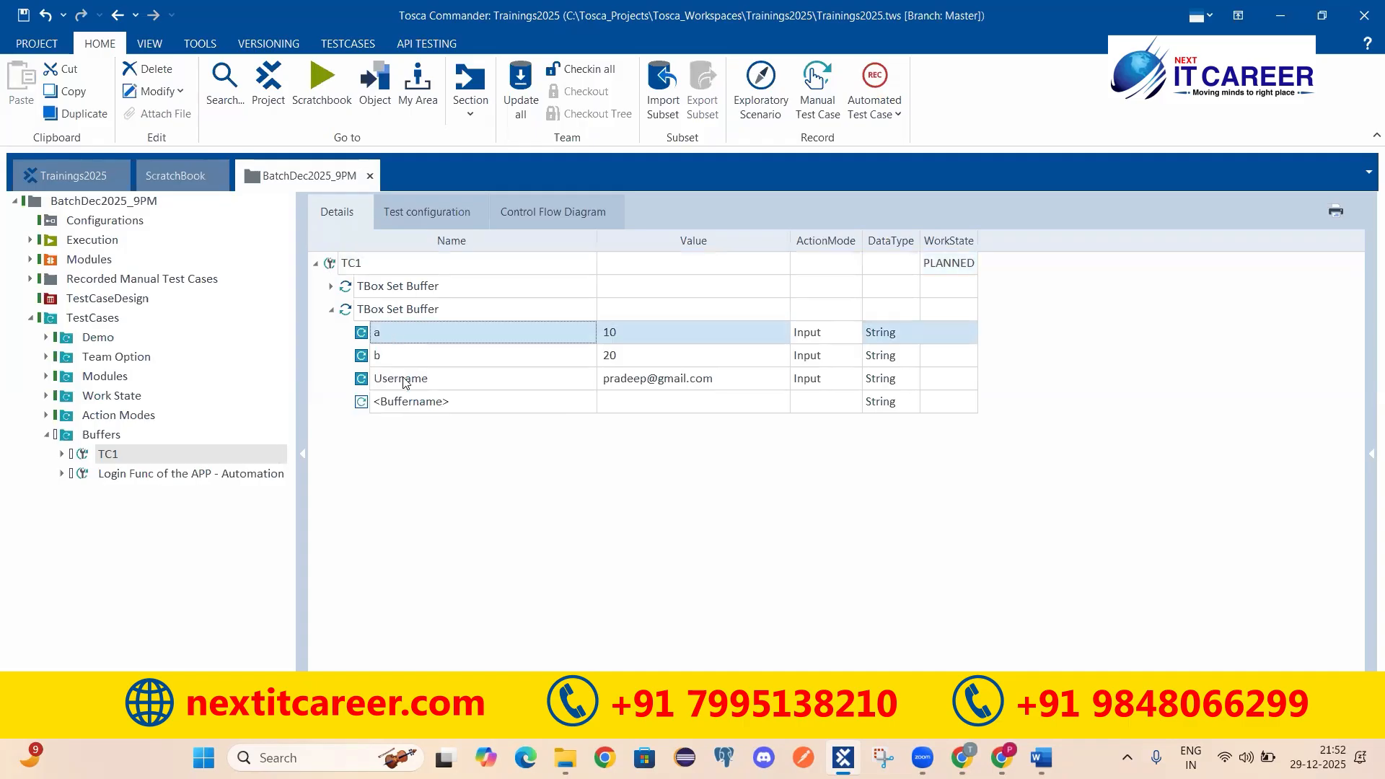
shift+click(405, 381)
right_click(409, 352)
click(449, 436)
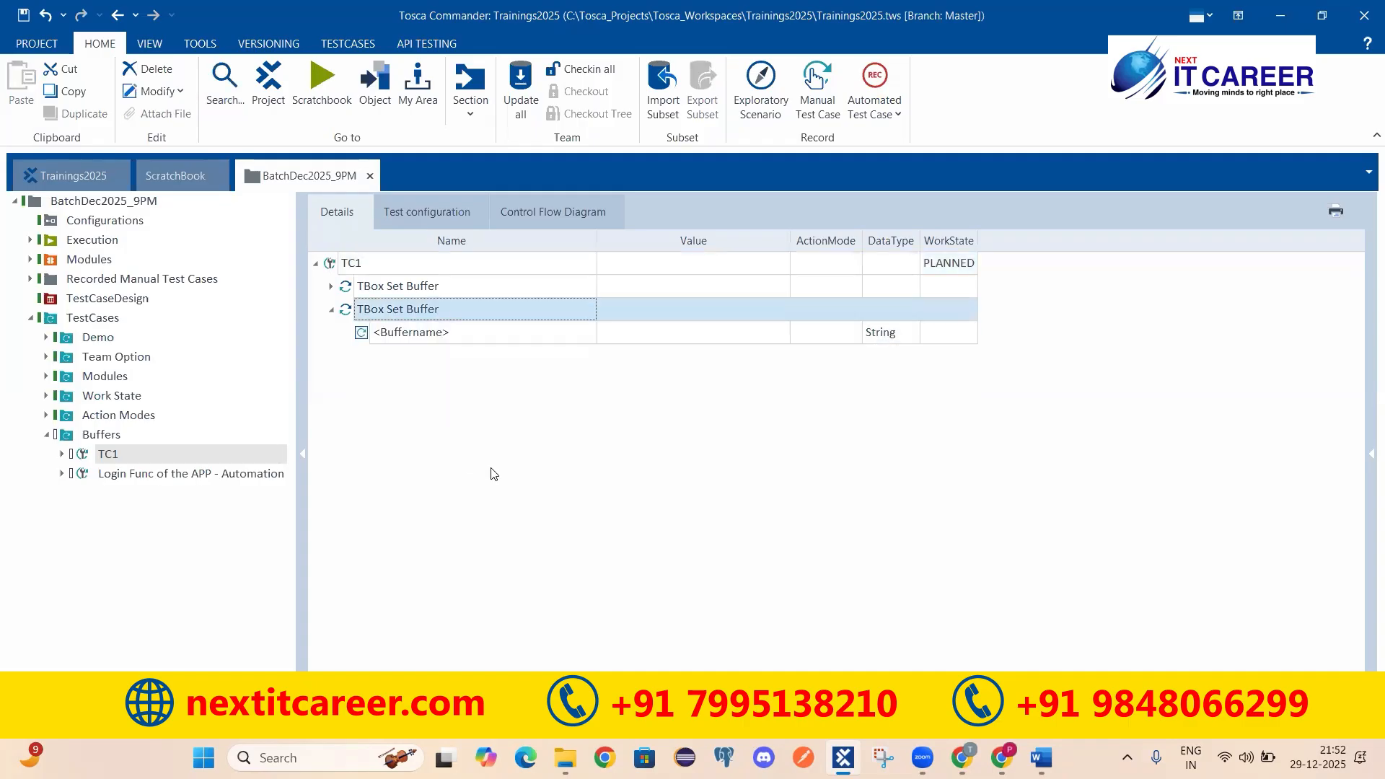
Step: Name the empty buffer rows FirstName and LastName
click(390, 340)
click(482, 333)
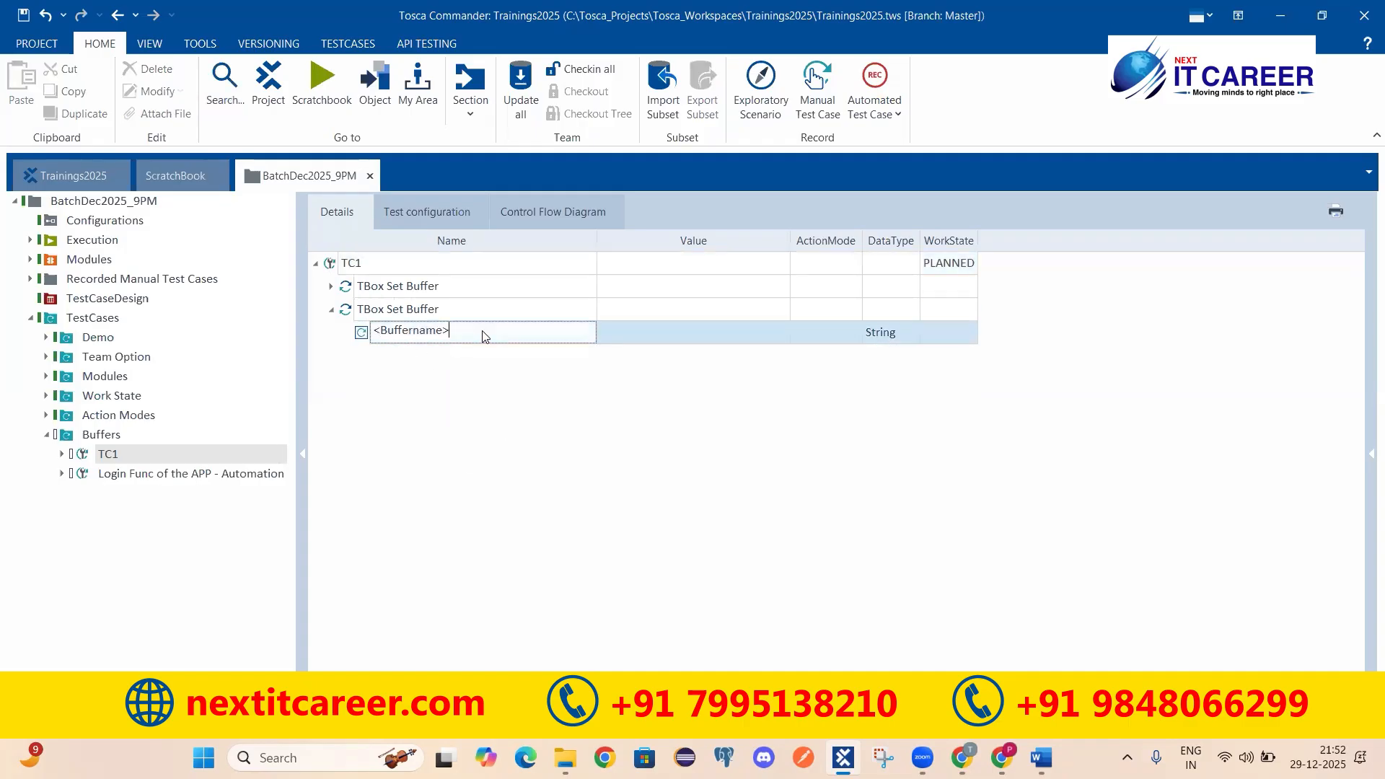
key(shift+Home)
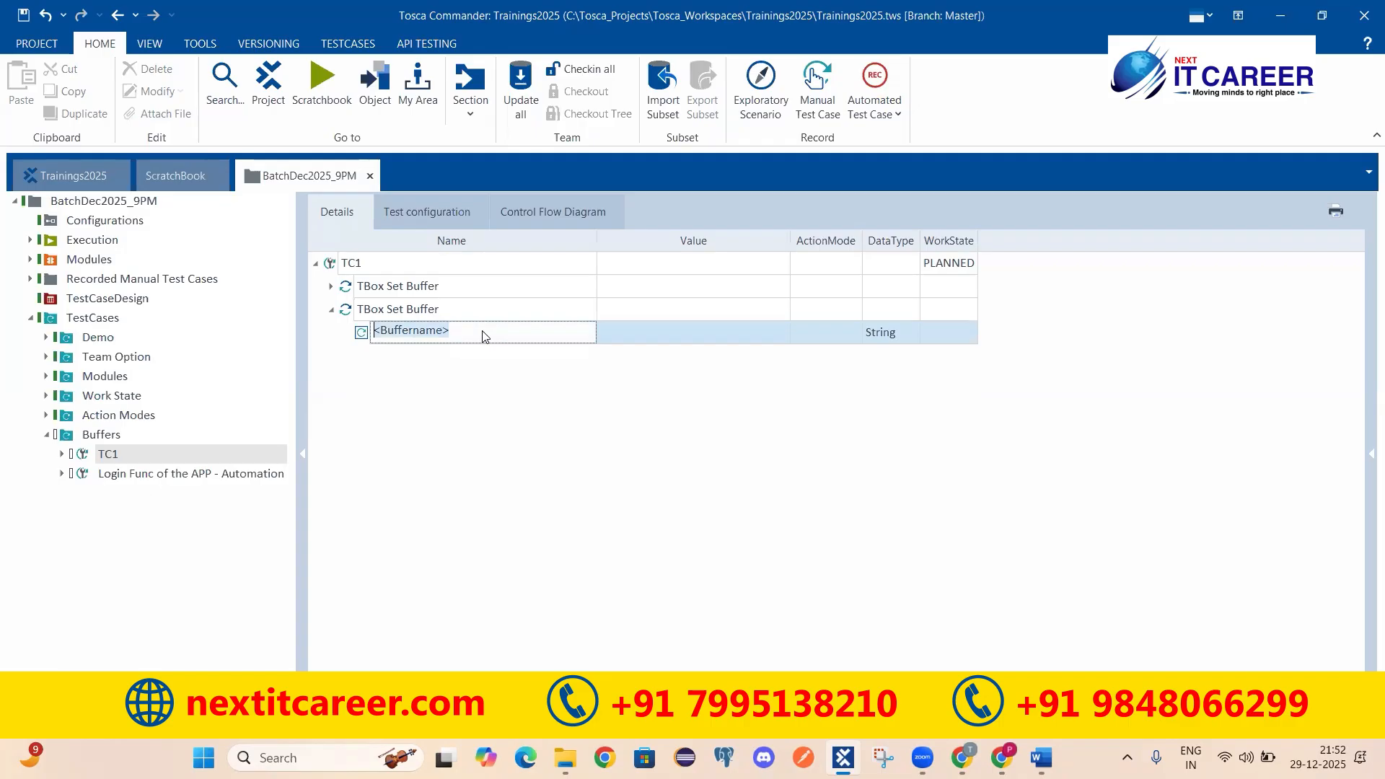
text(FirstName)
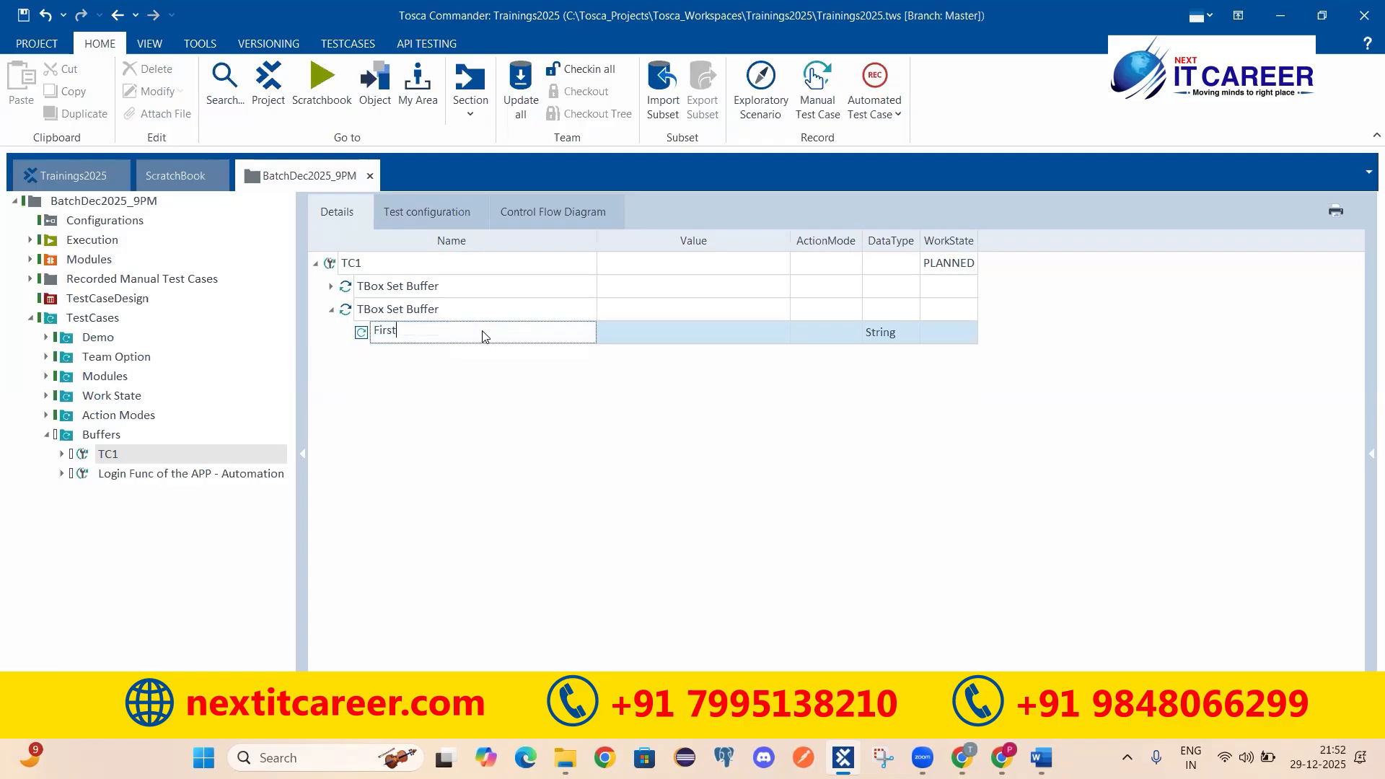
key(Return)
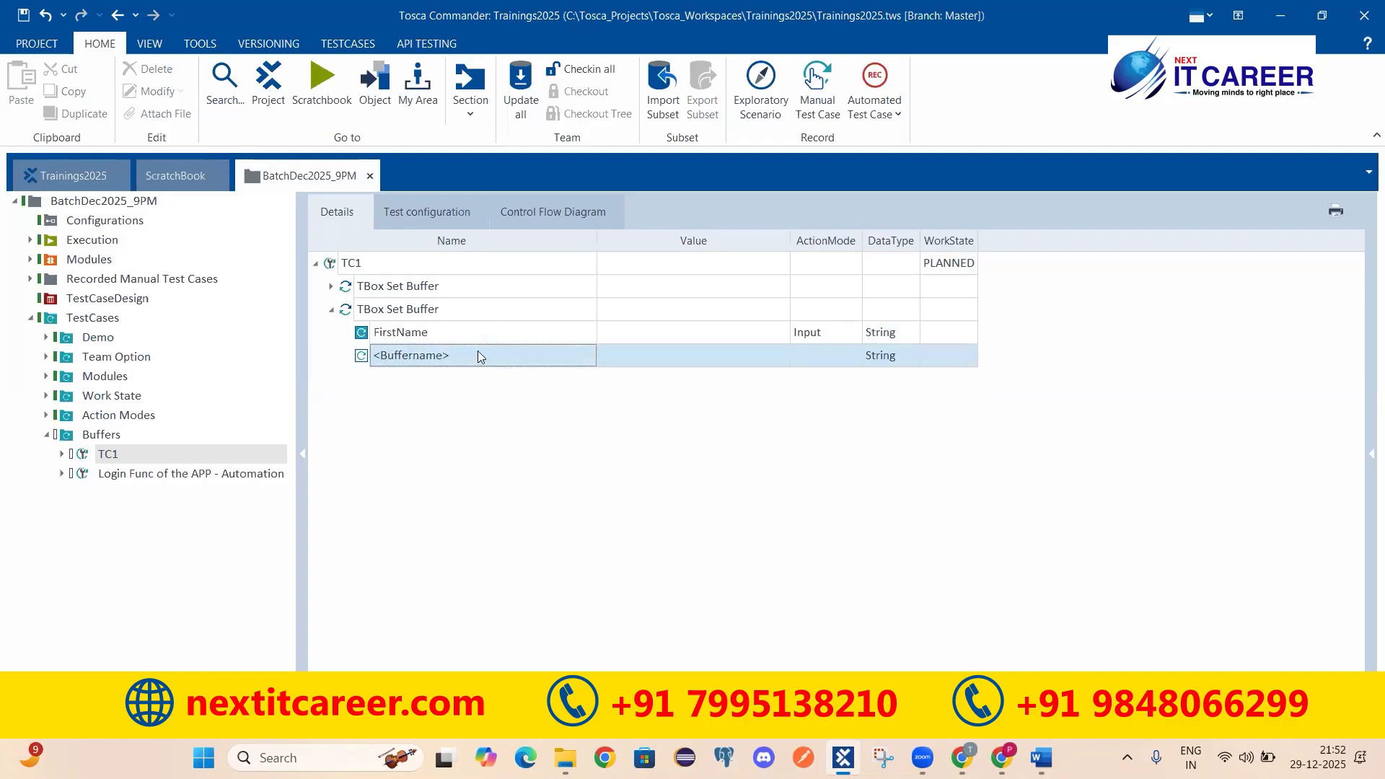
click(478, 352)
key(shift+Home)
text(LastName)
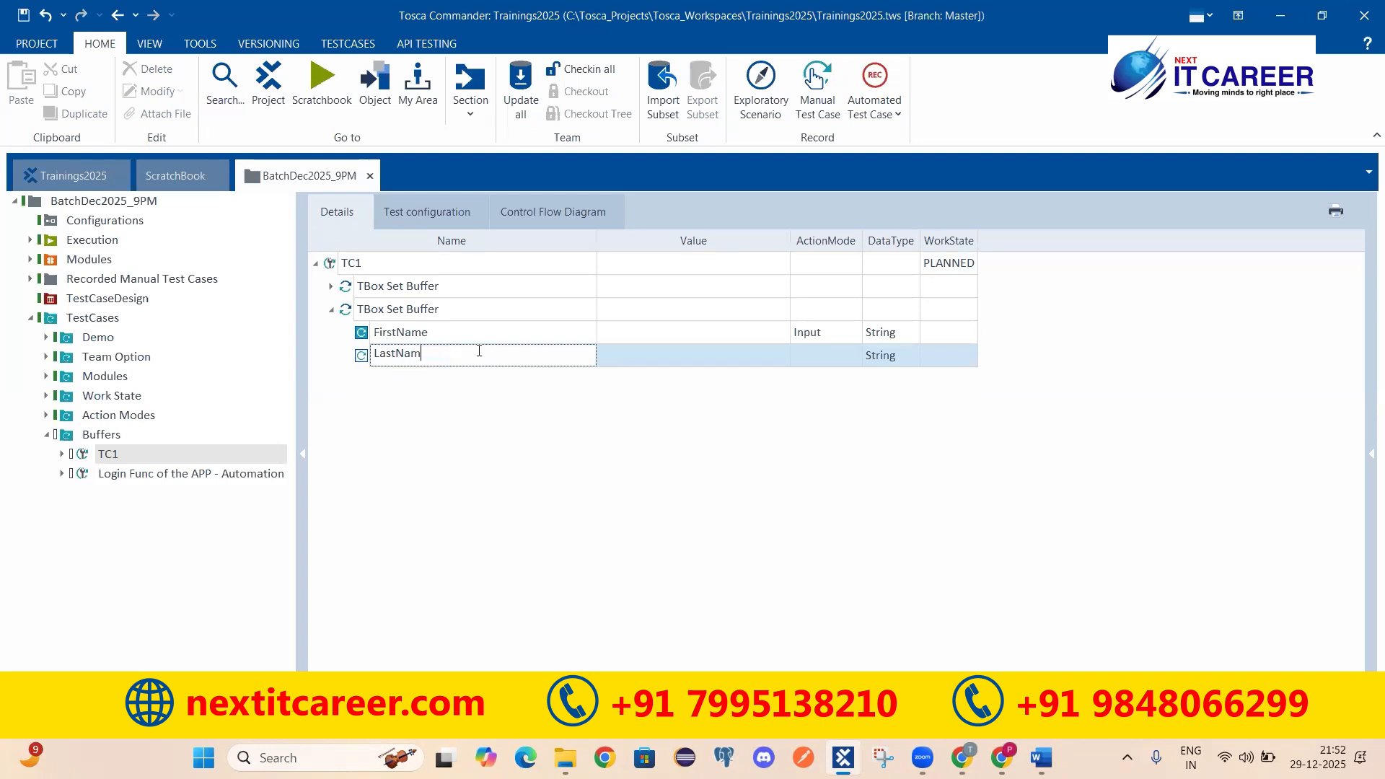
key(Return)
Step: Add a third buffer named EmailID
click(458, 371)
key(shift+Home)
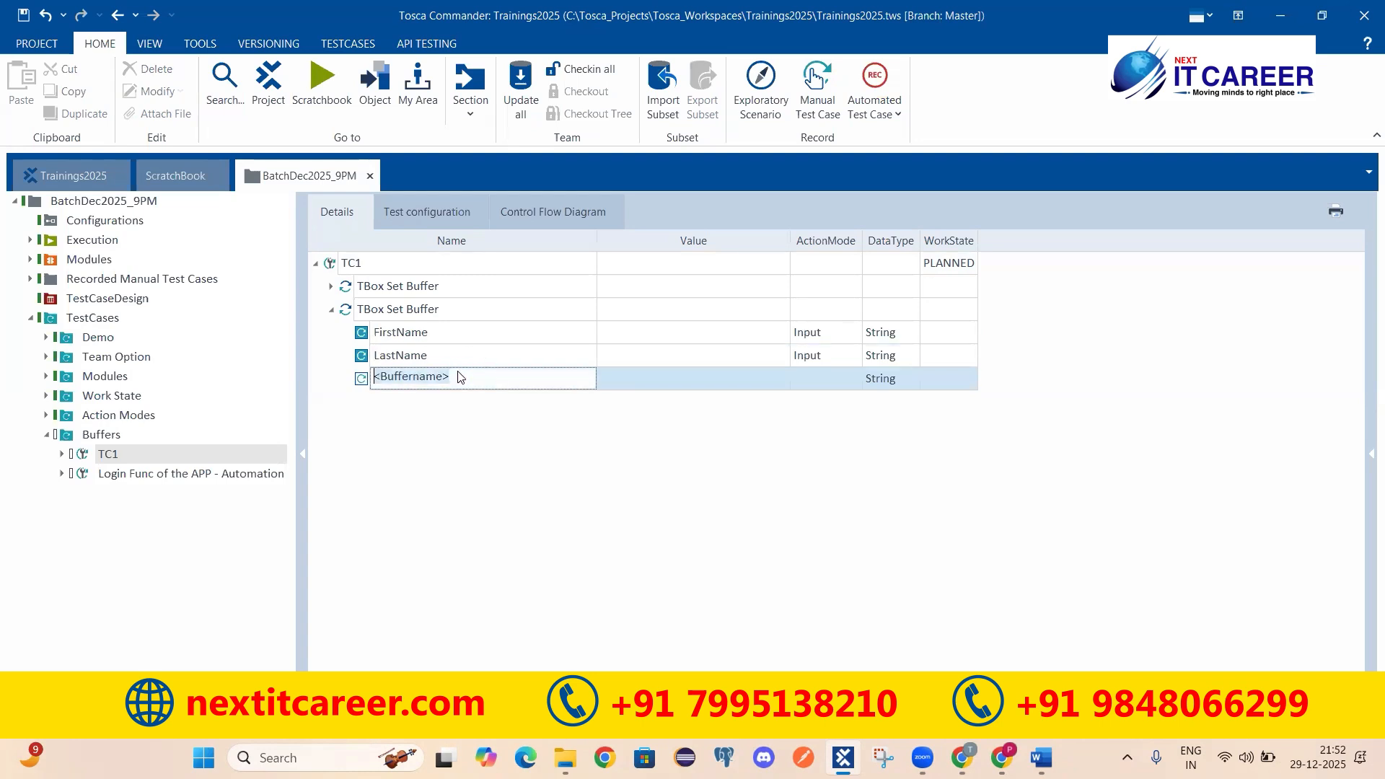
text(EmailID)
key(Return)
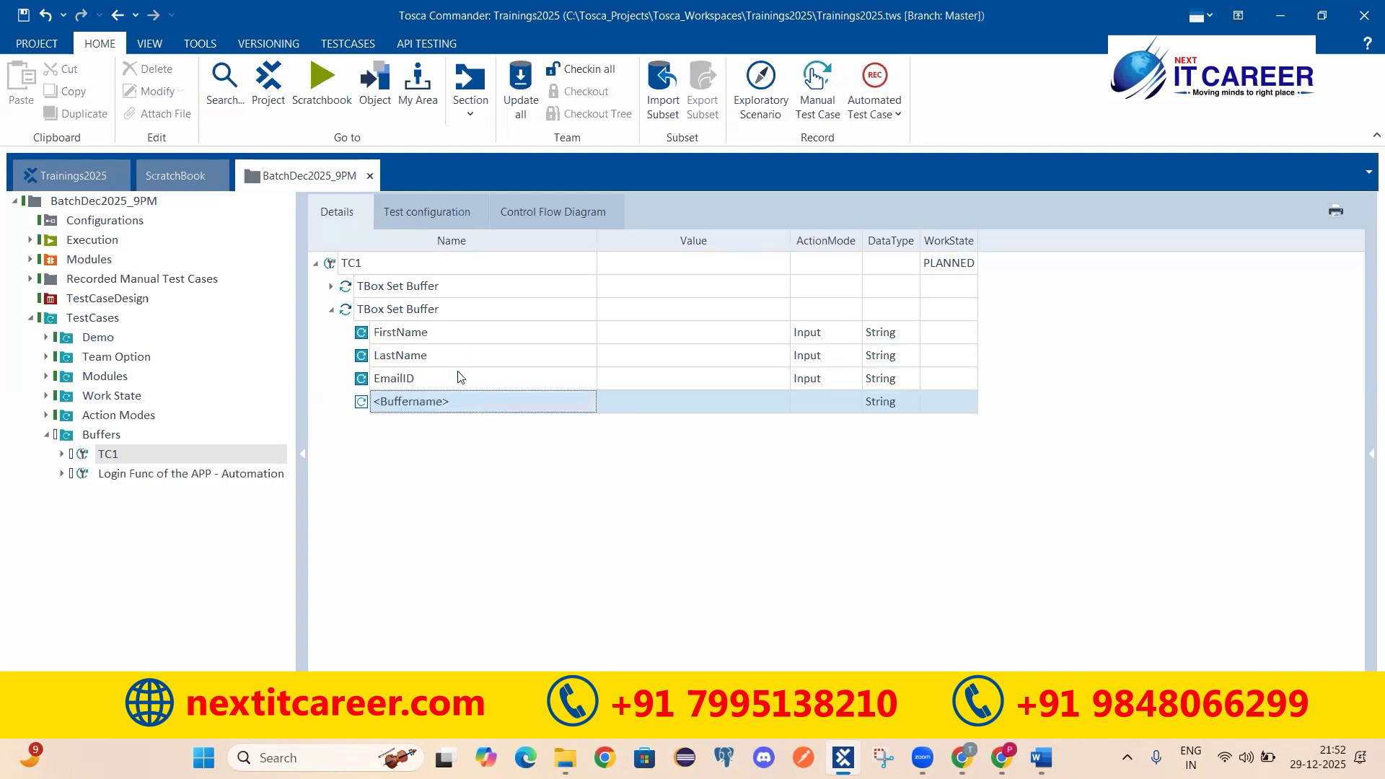
click(473, 402)
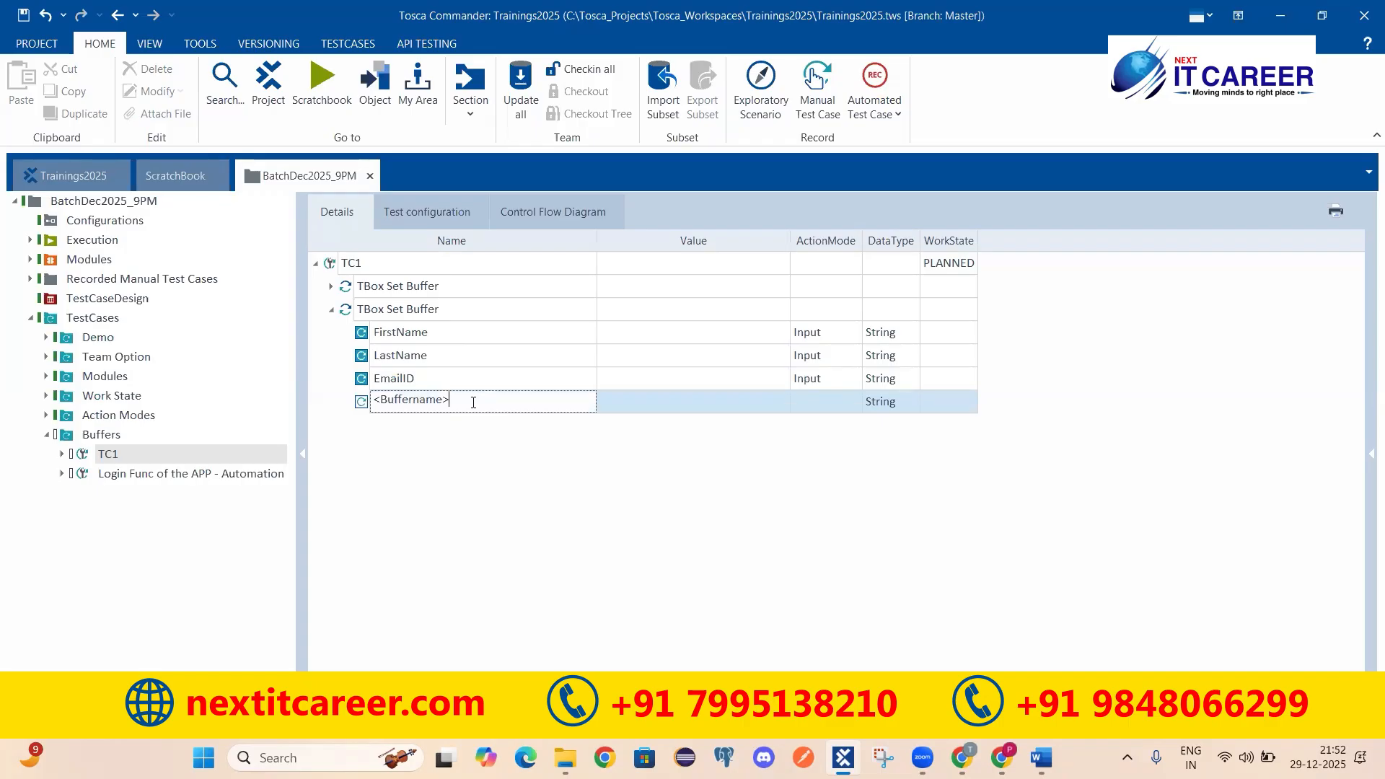
Step: Narrow the Name column and enter a first name, last name and e-mail address as values
click(632, 333)
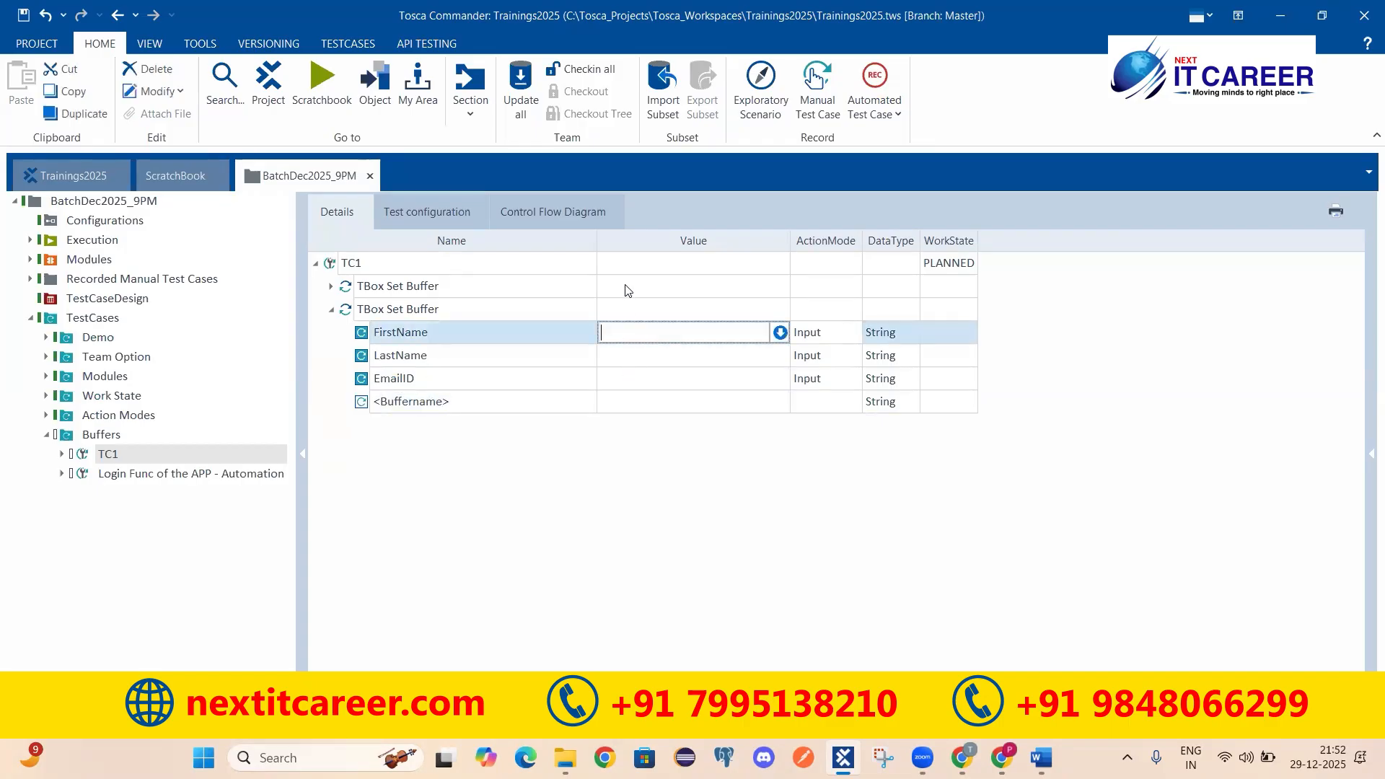
drag(594, 242, 551, 243)
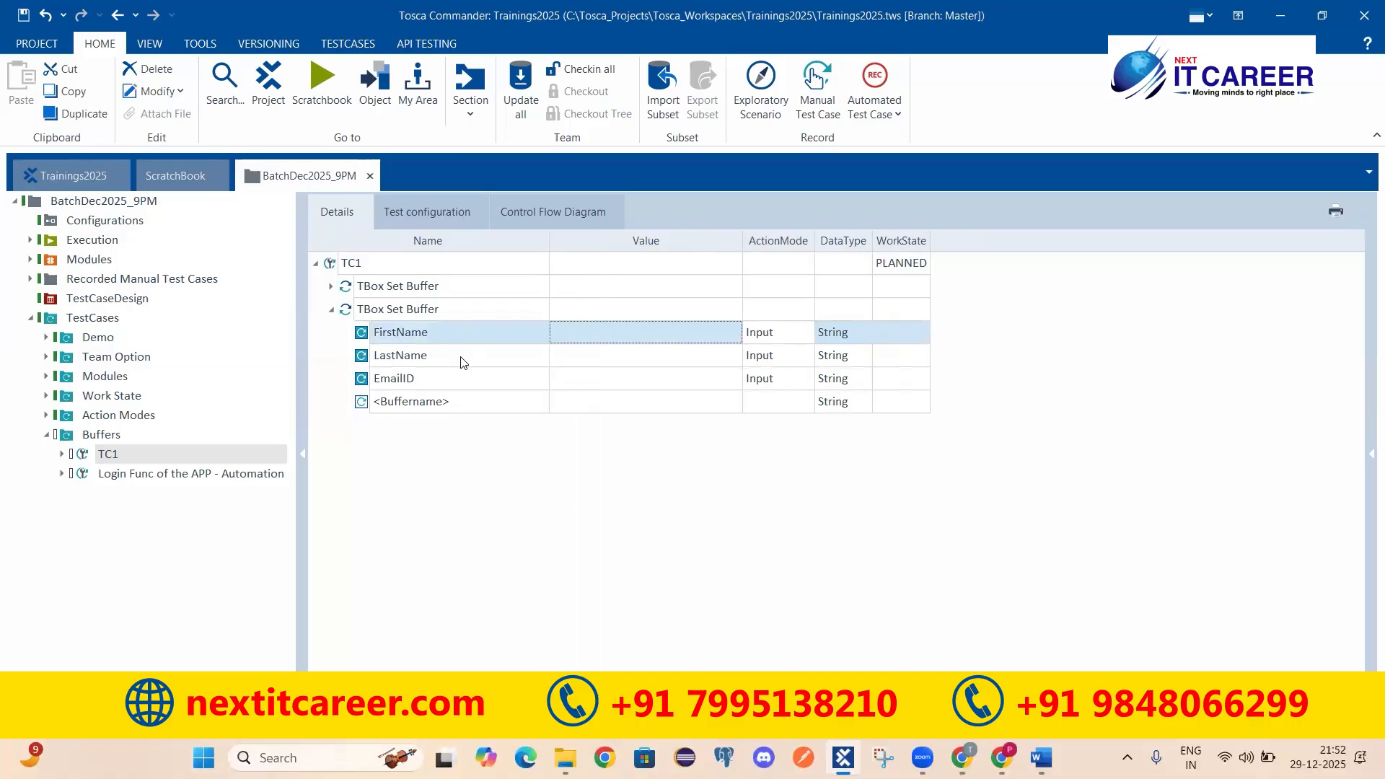
click(610, 332)
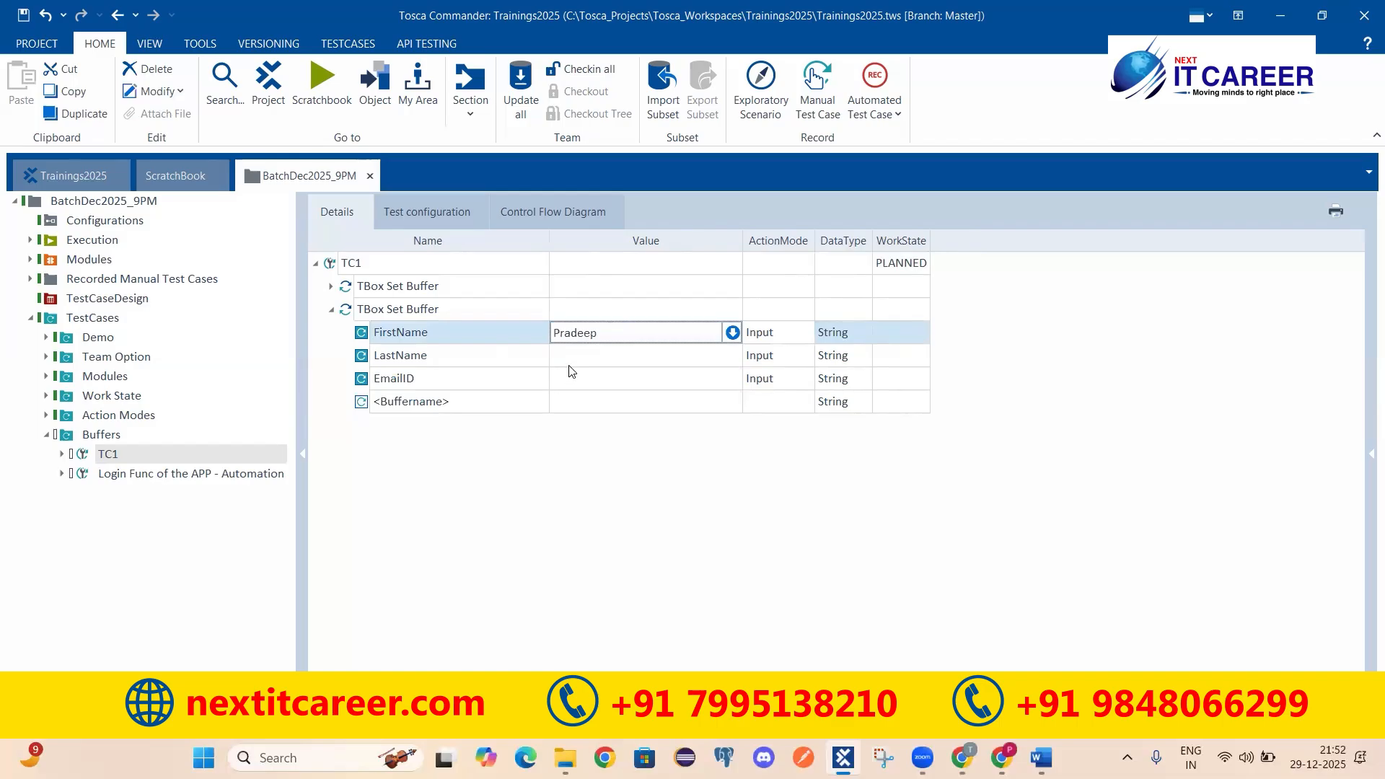
click(625, 358)
text(dfhdh)
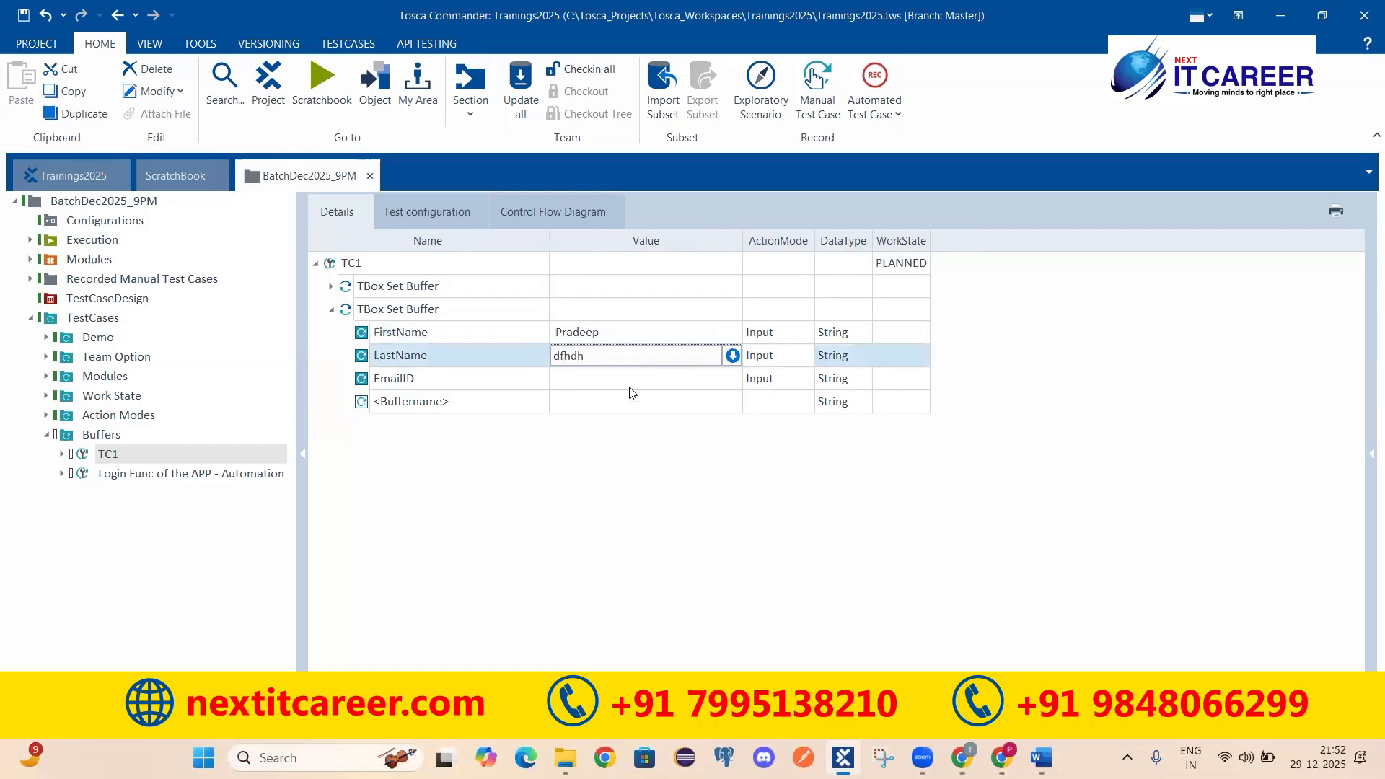
click(593, 385)
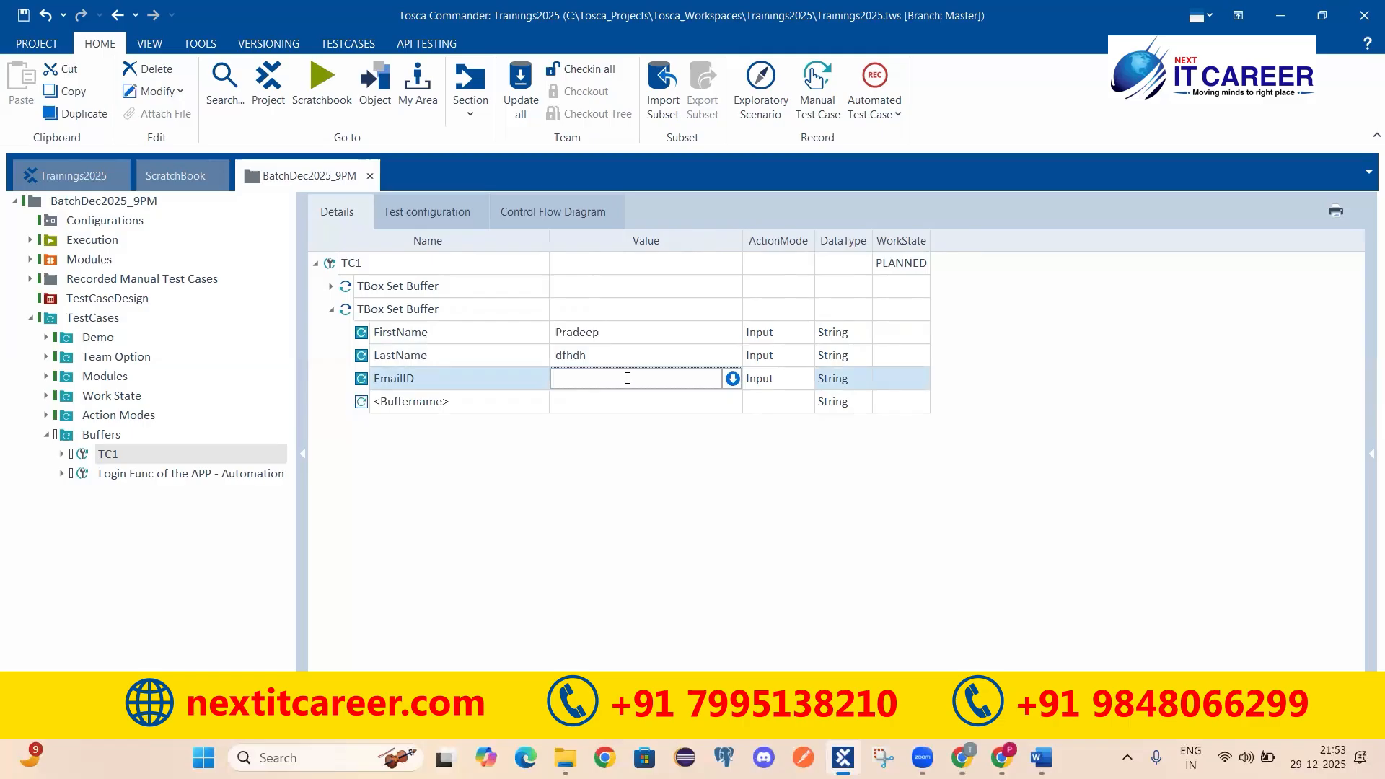
click(671, 583)
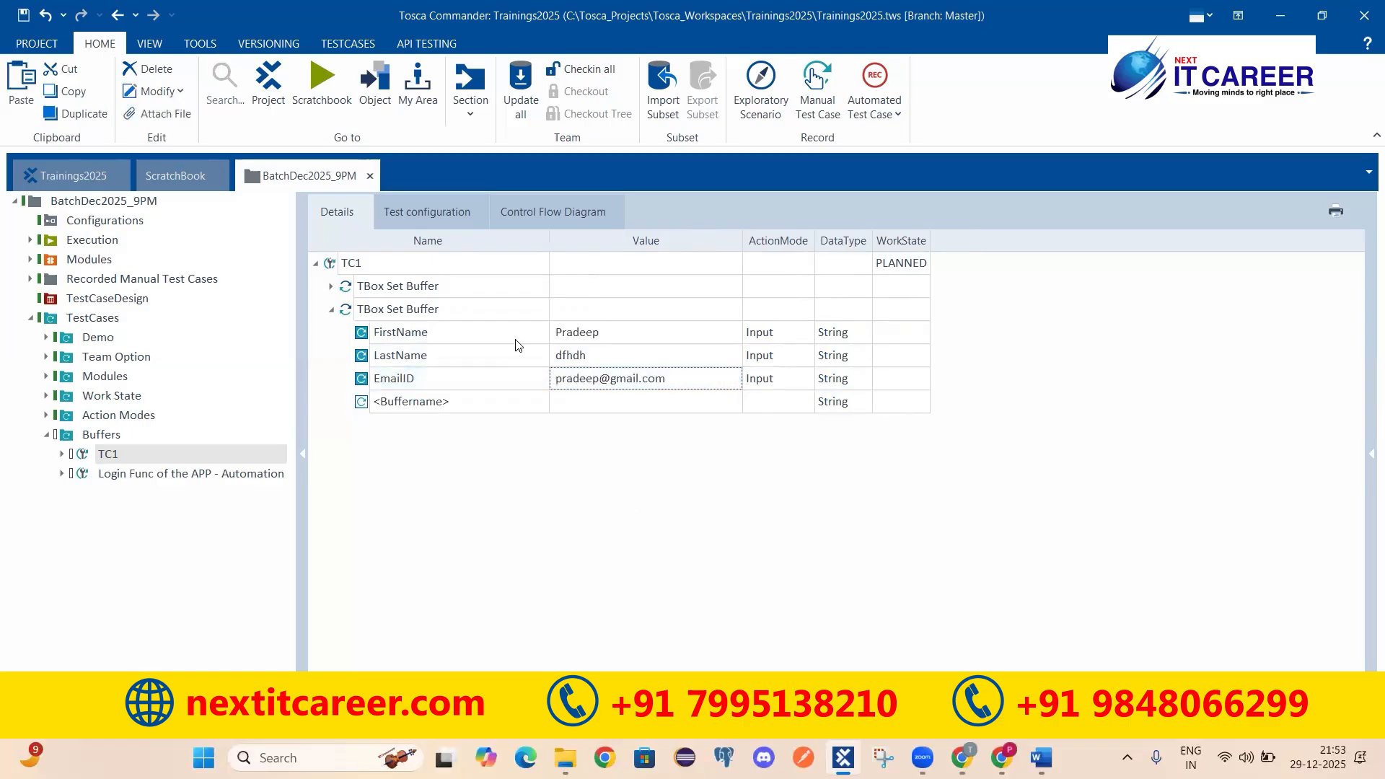
click(346, 310)
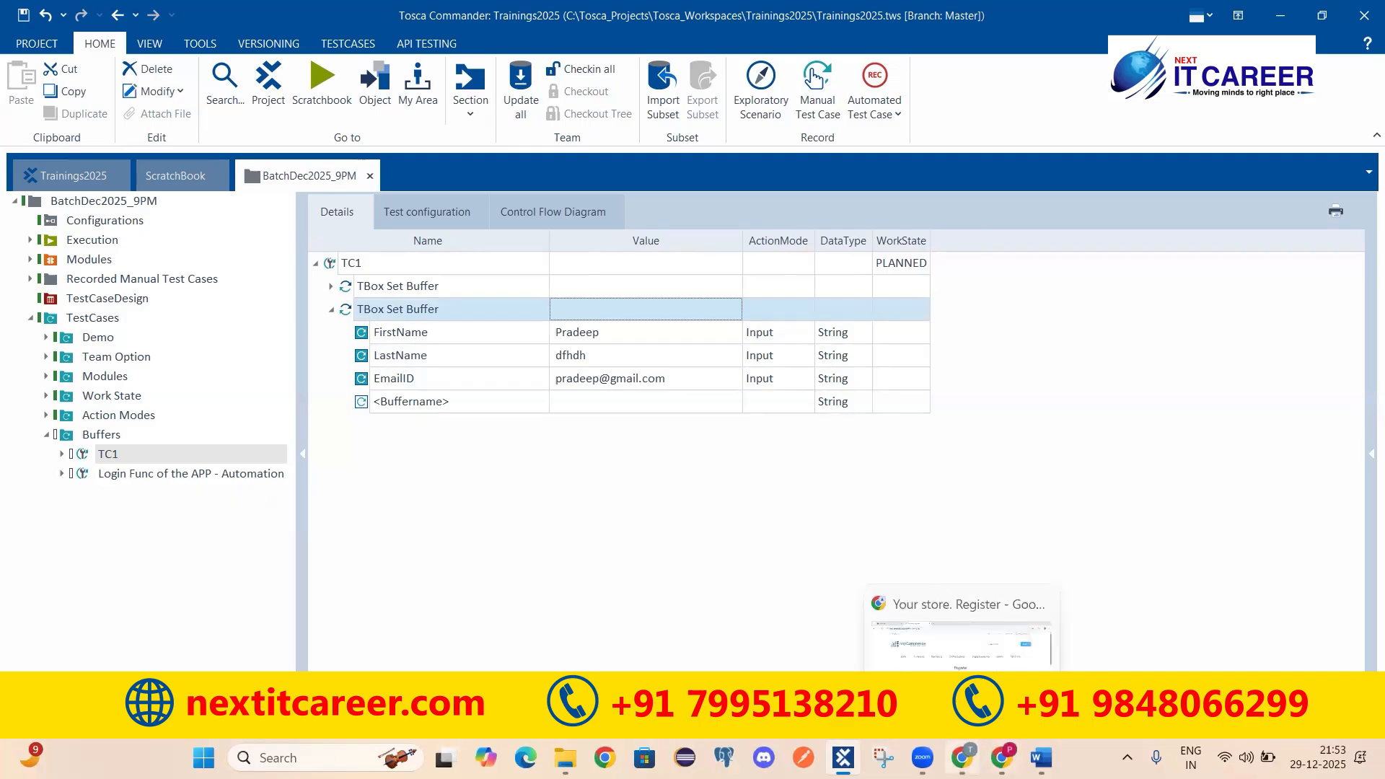
click(962, 757)
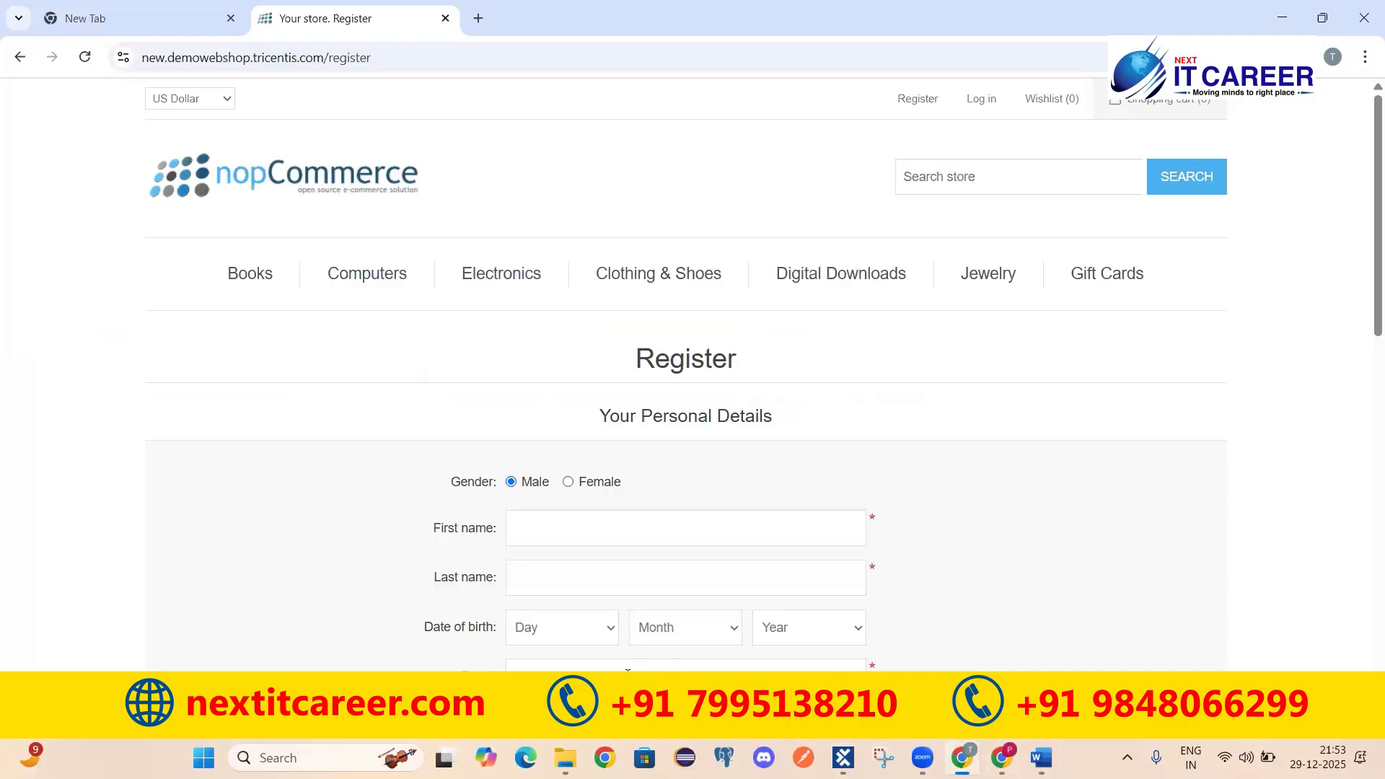
scroll(828, 565, down, 6)
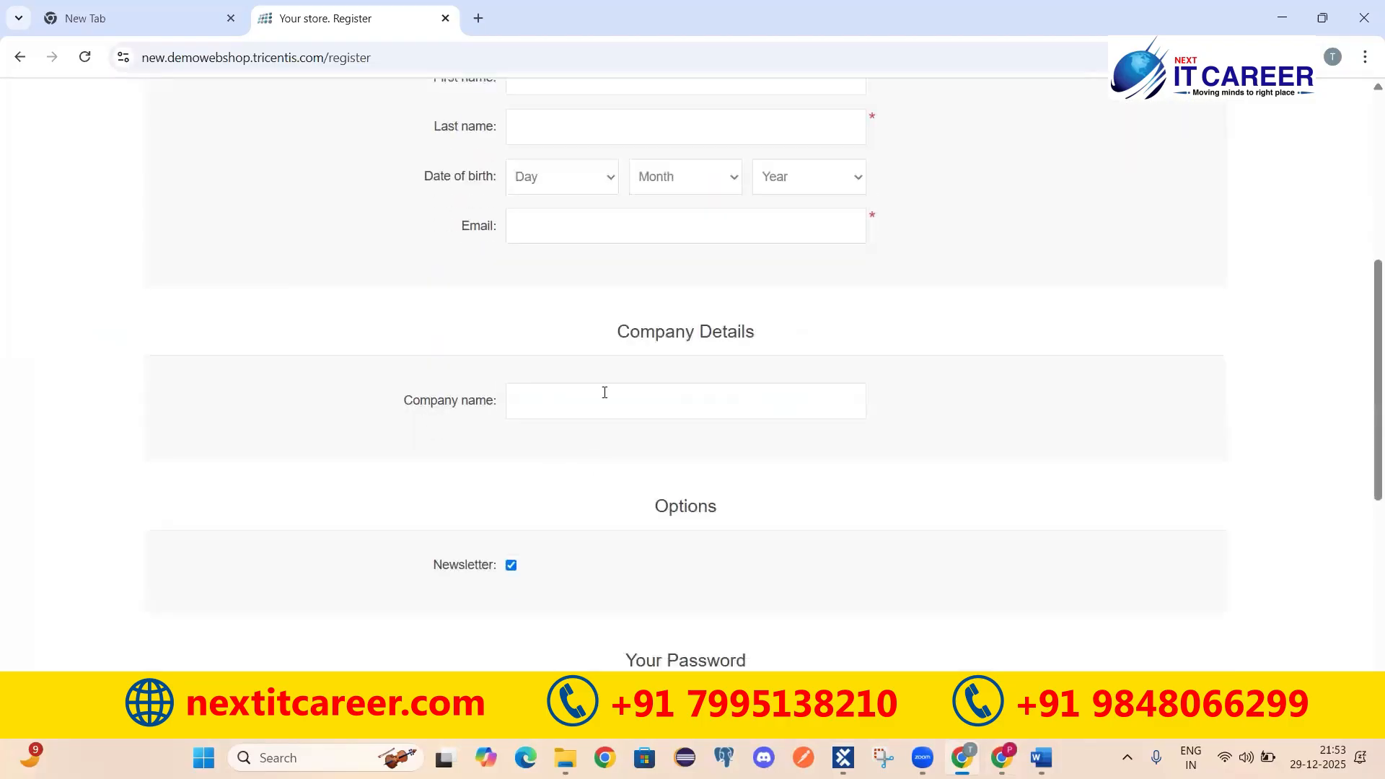
scroll(685, 393, down, 4)
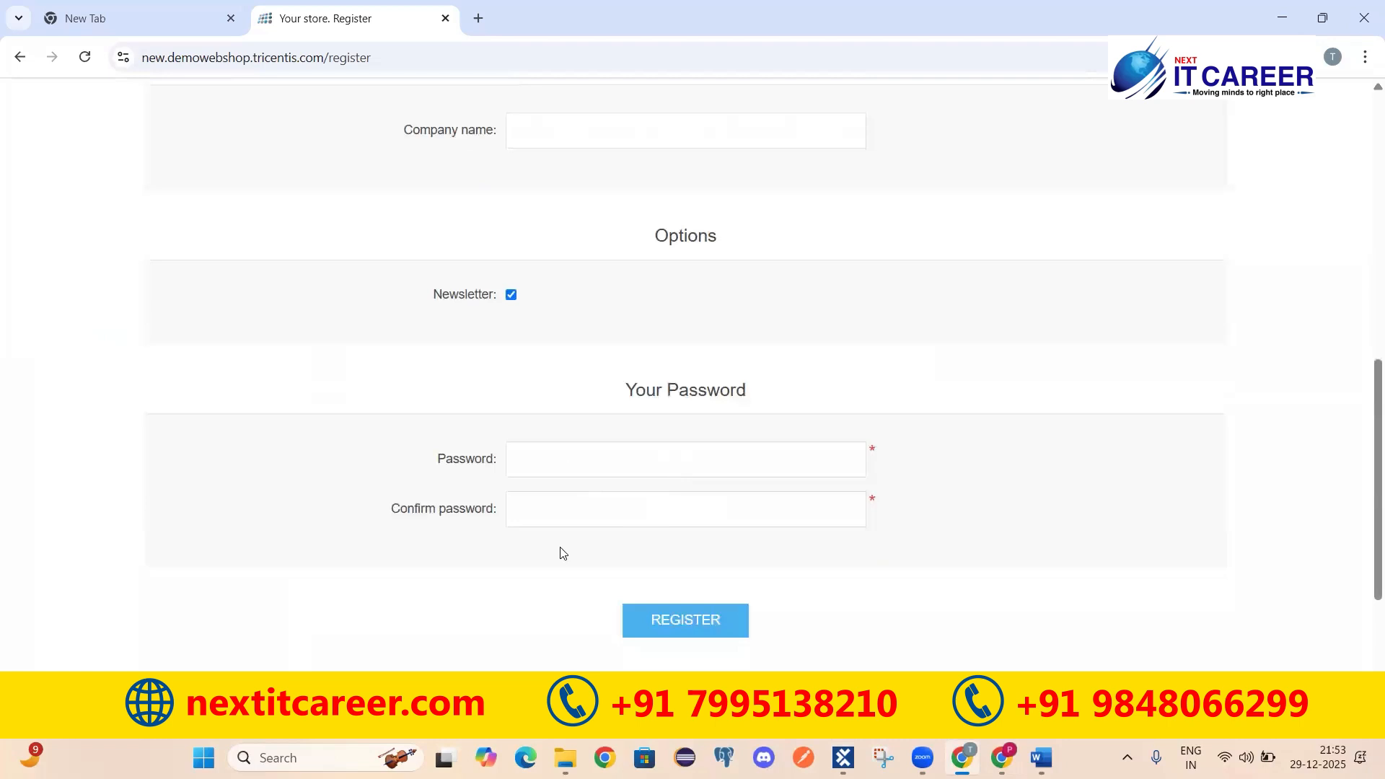
scroll(552, 187, up, 4)
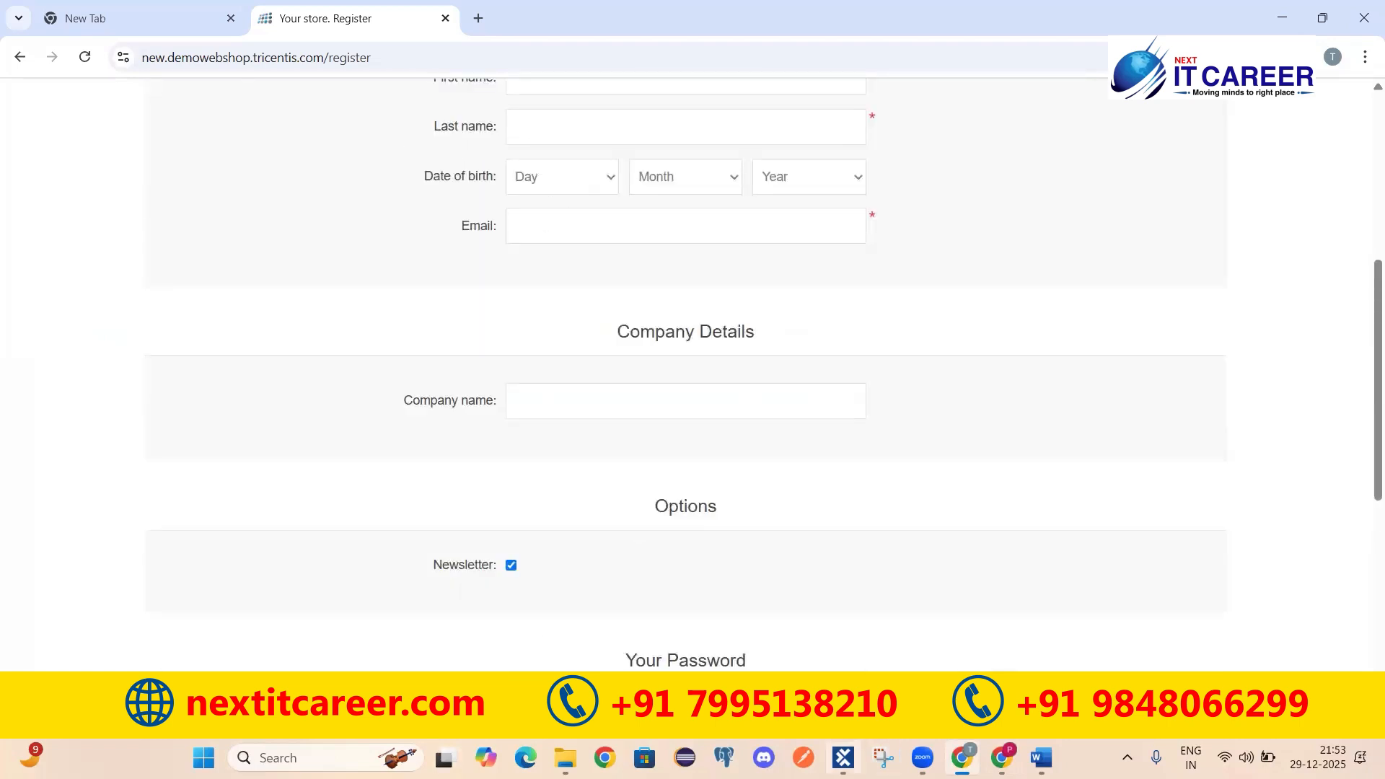
click(843, 757)
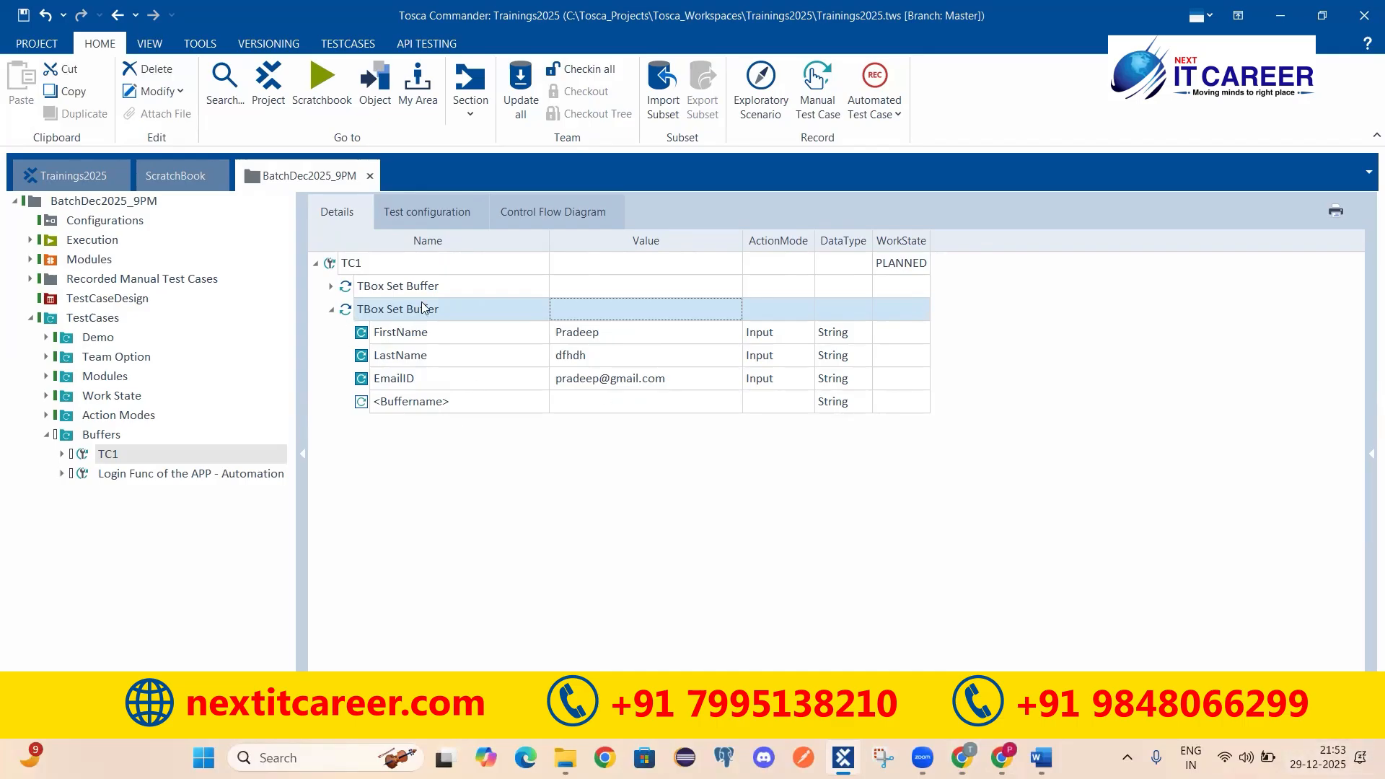
Step: Review the buffers in both of TC1's TBox Set Buffer steps
click(418, 333)
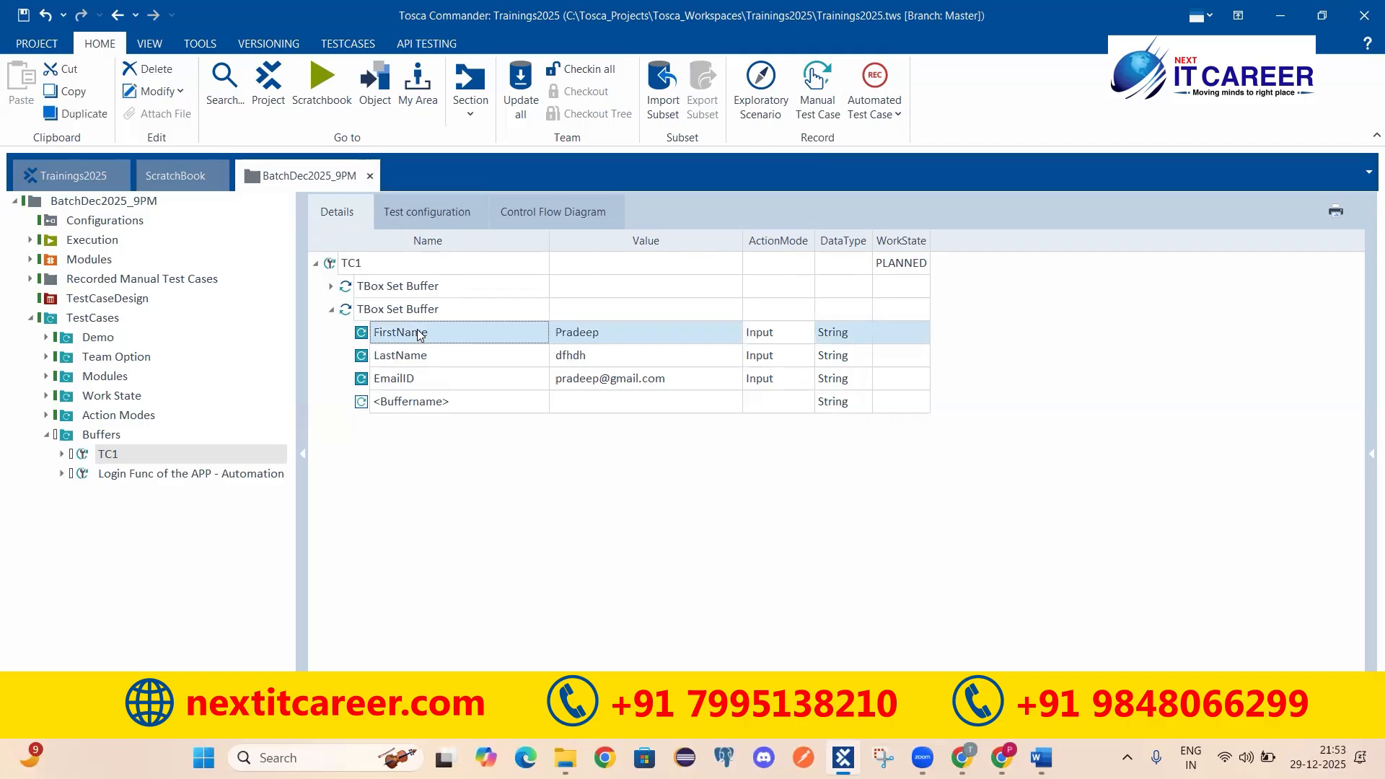
click(422, 358)
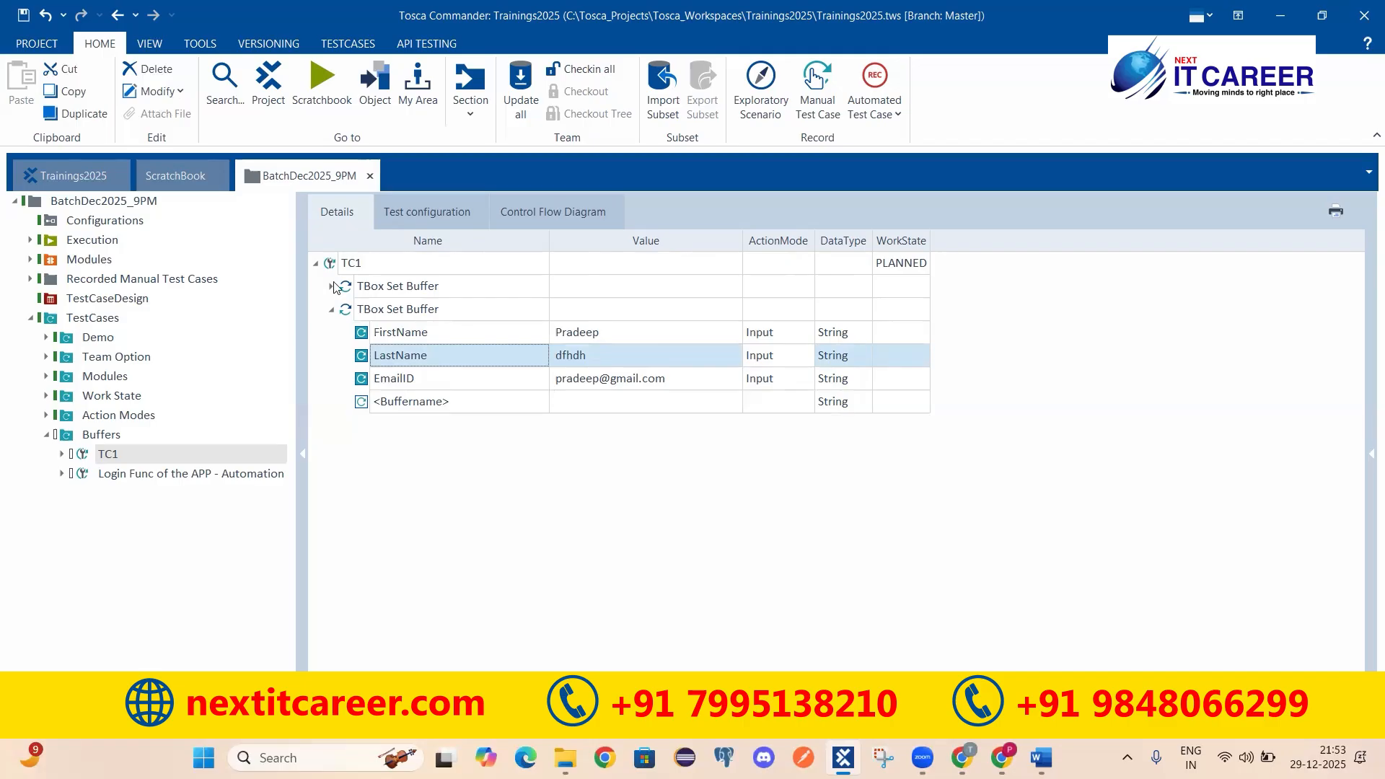
click(417, 313)
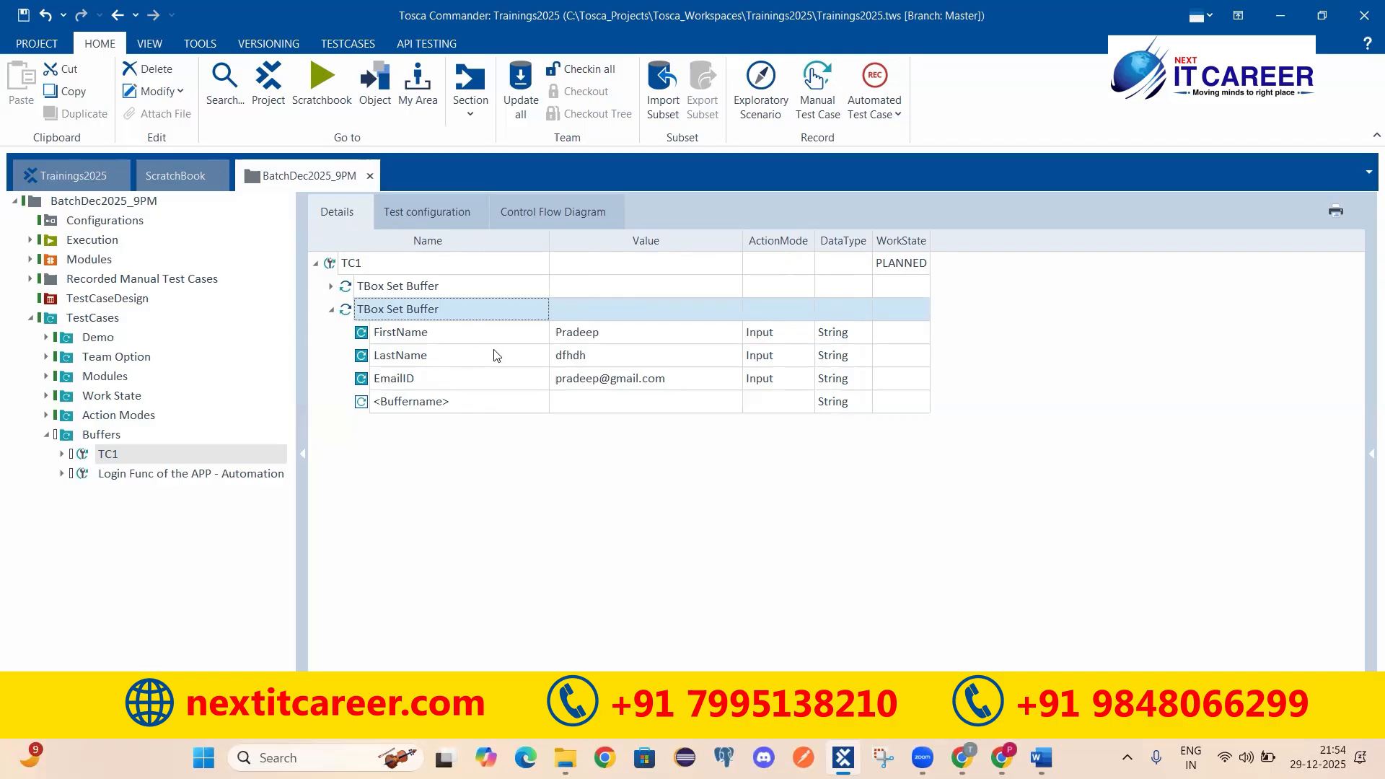
click(333, 286)
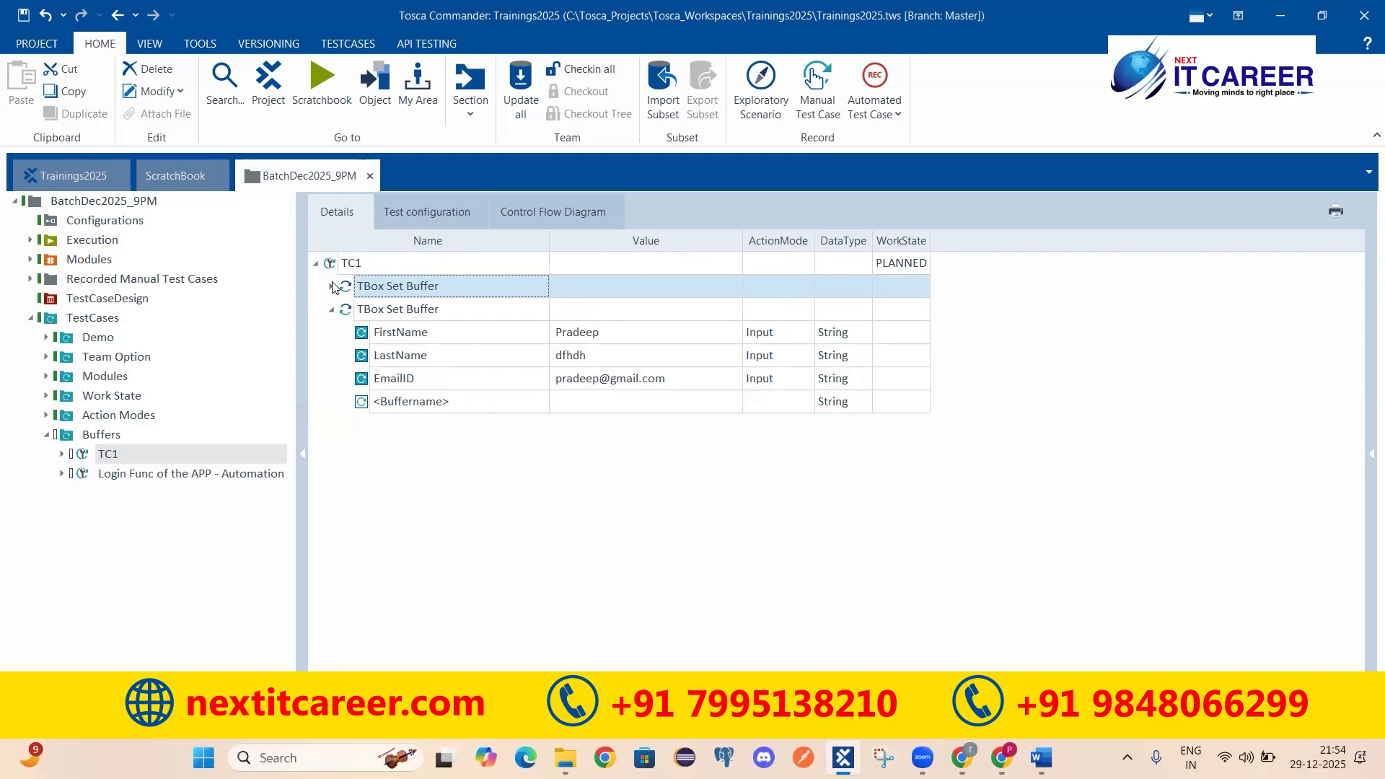
click(417, 316)
click(432, 338)
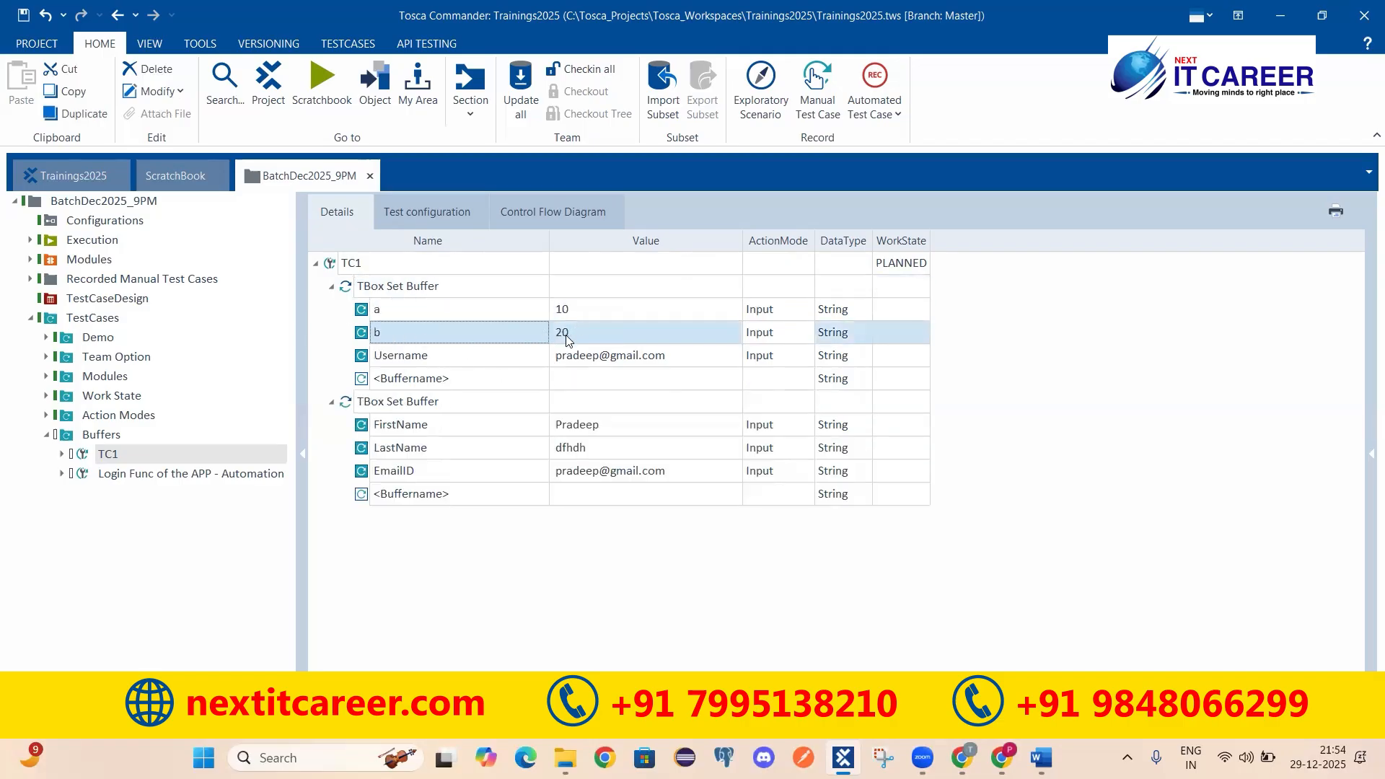
click(593, 357)
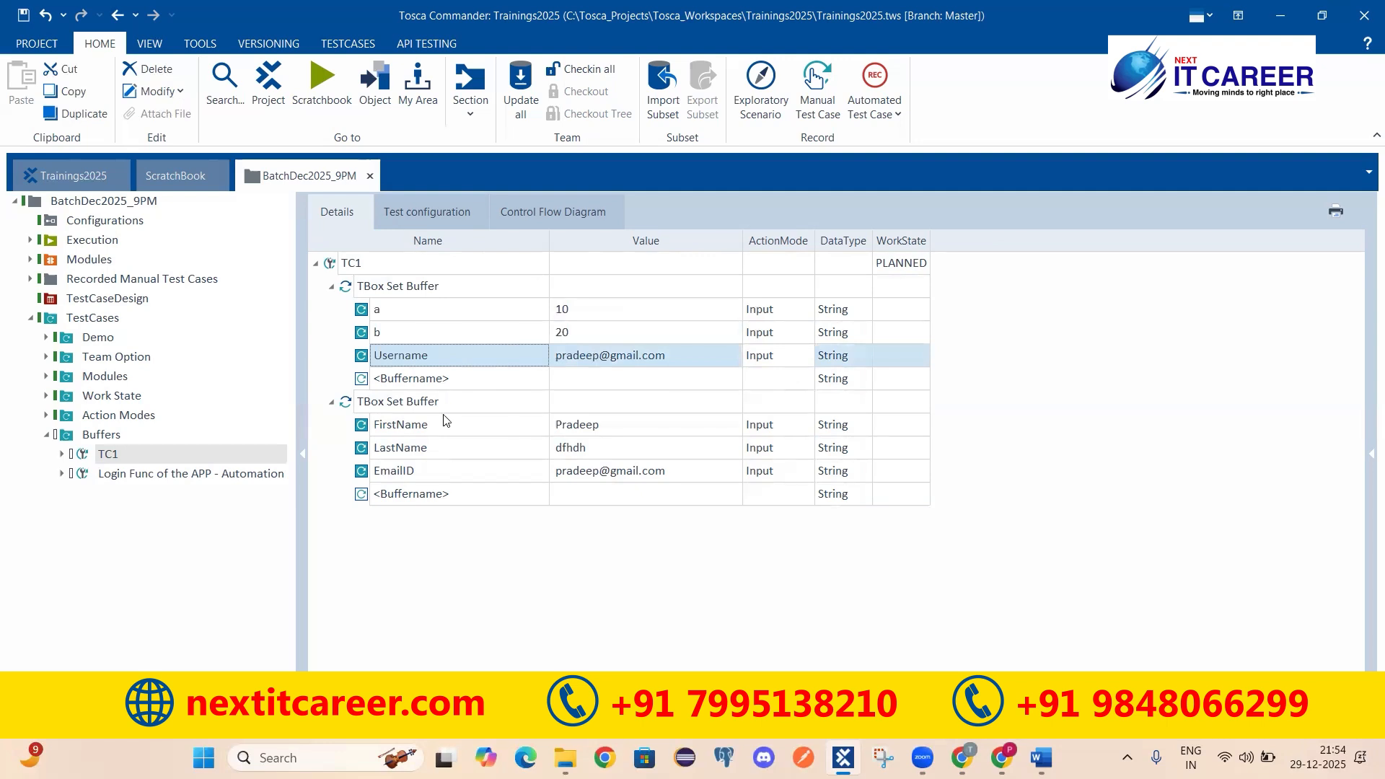
click(419, 430)
click(511, 475)
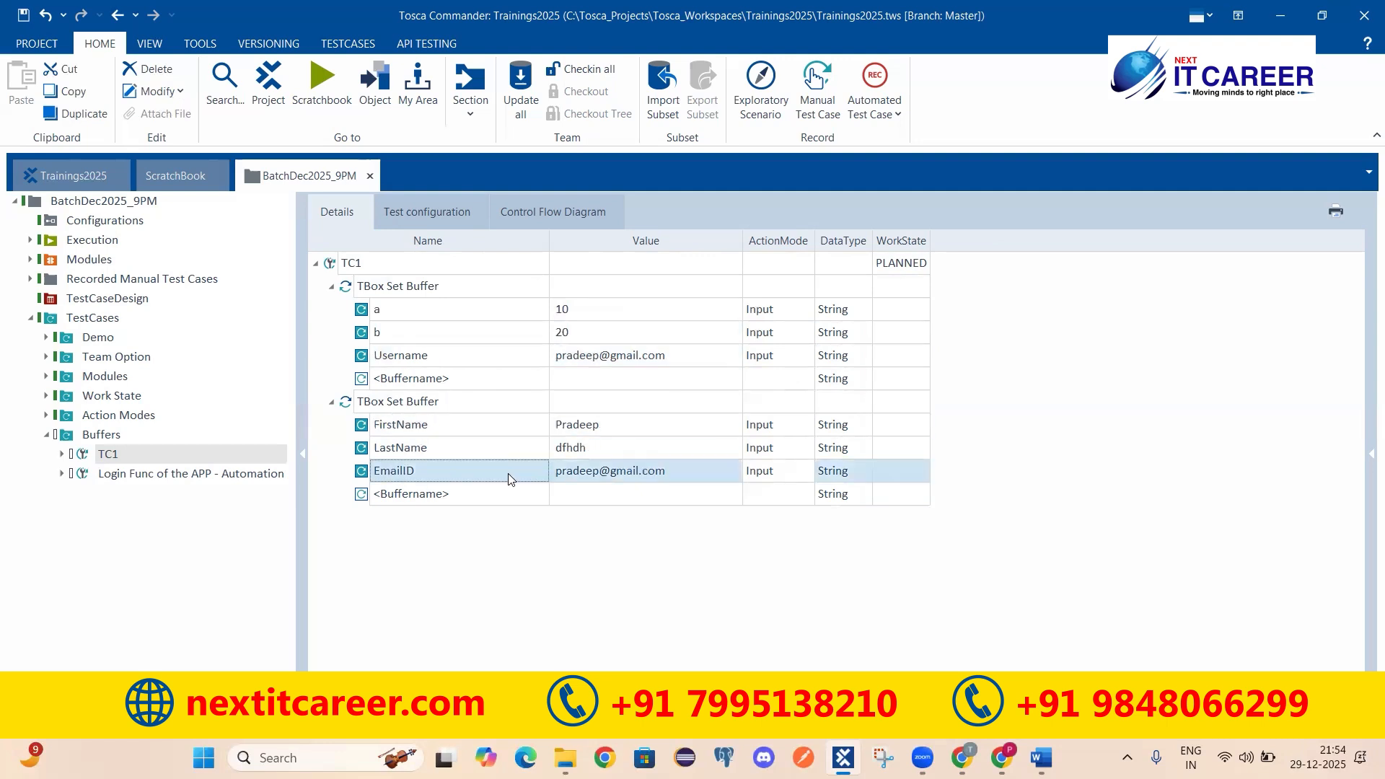
Step: Collapse the first buffer step and open the Login Func of the APP - Automation test case
click(433, 495)
click(455, 495)
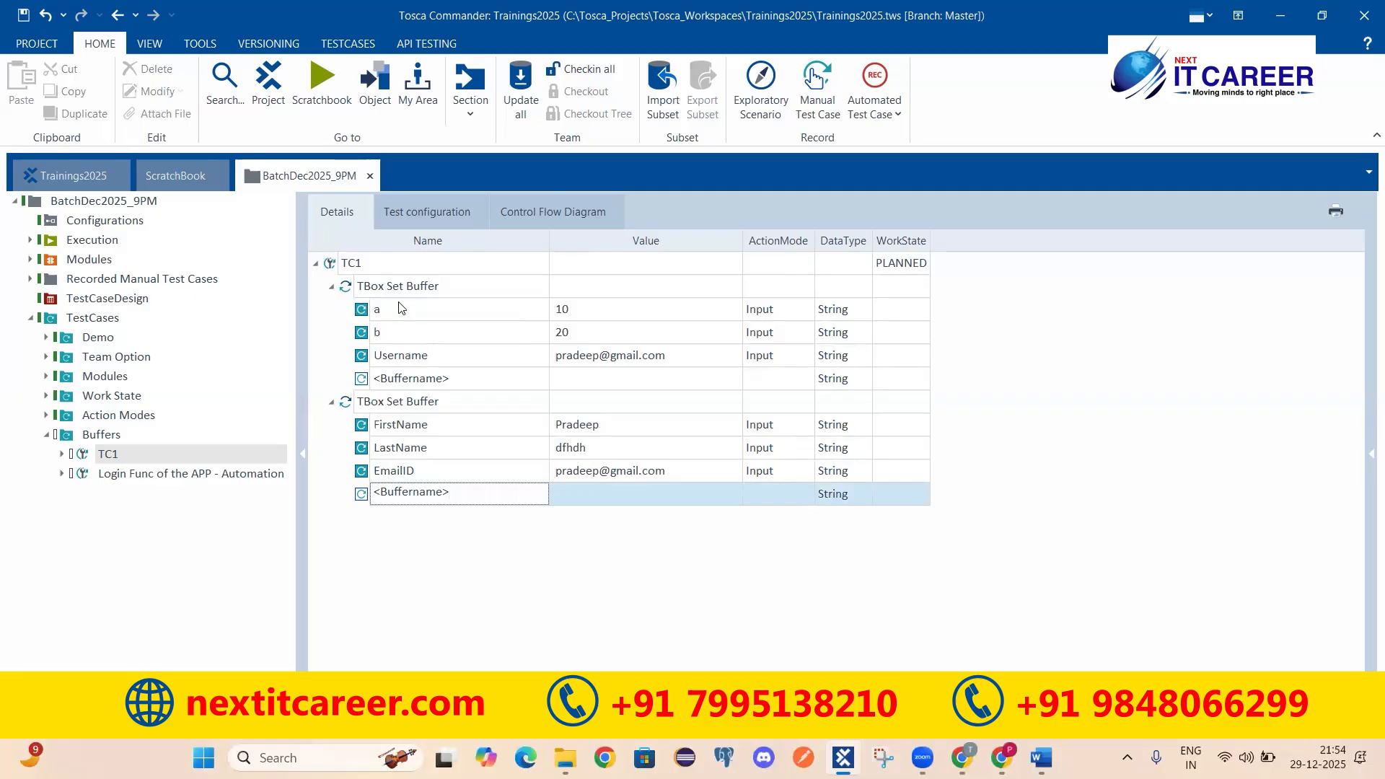
click(331, 286)
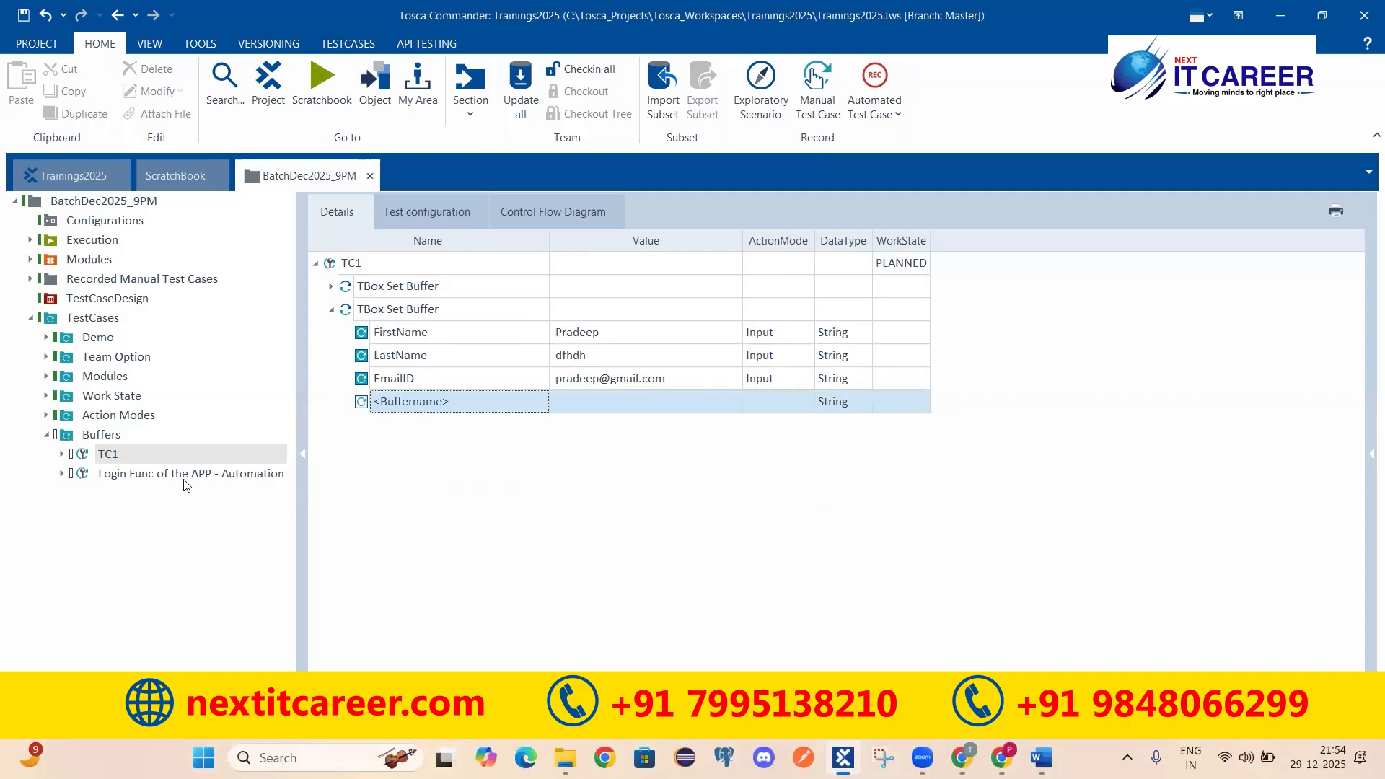
click(109, 476)
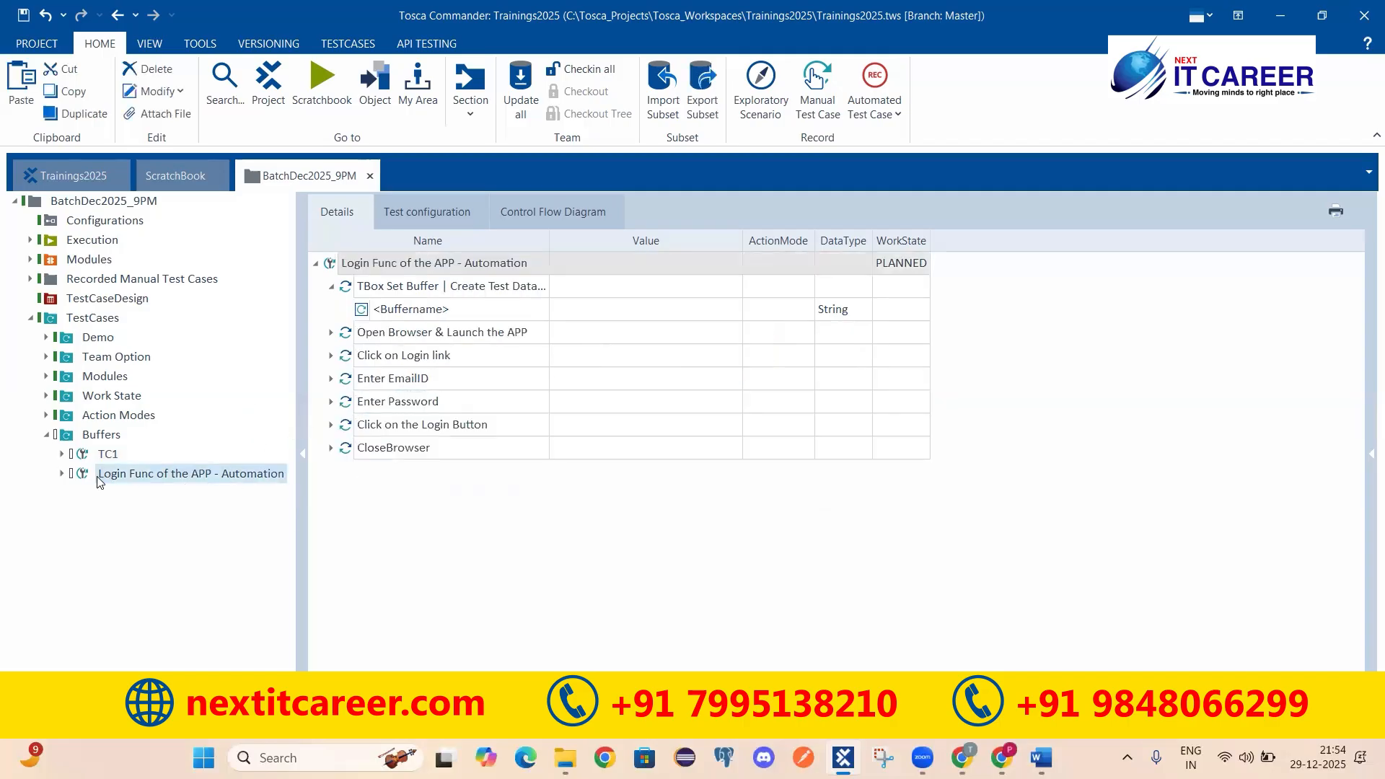
Step: Select the login test's TBox Set Buffer step and widen the Name column
click(410, 286)
drag(549, 246, 656, 245)
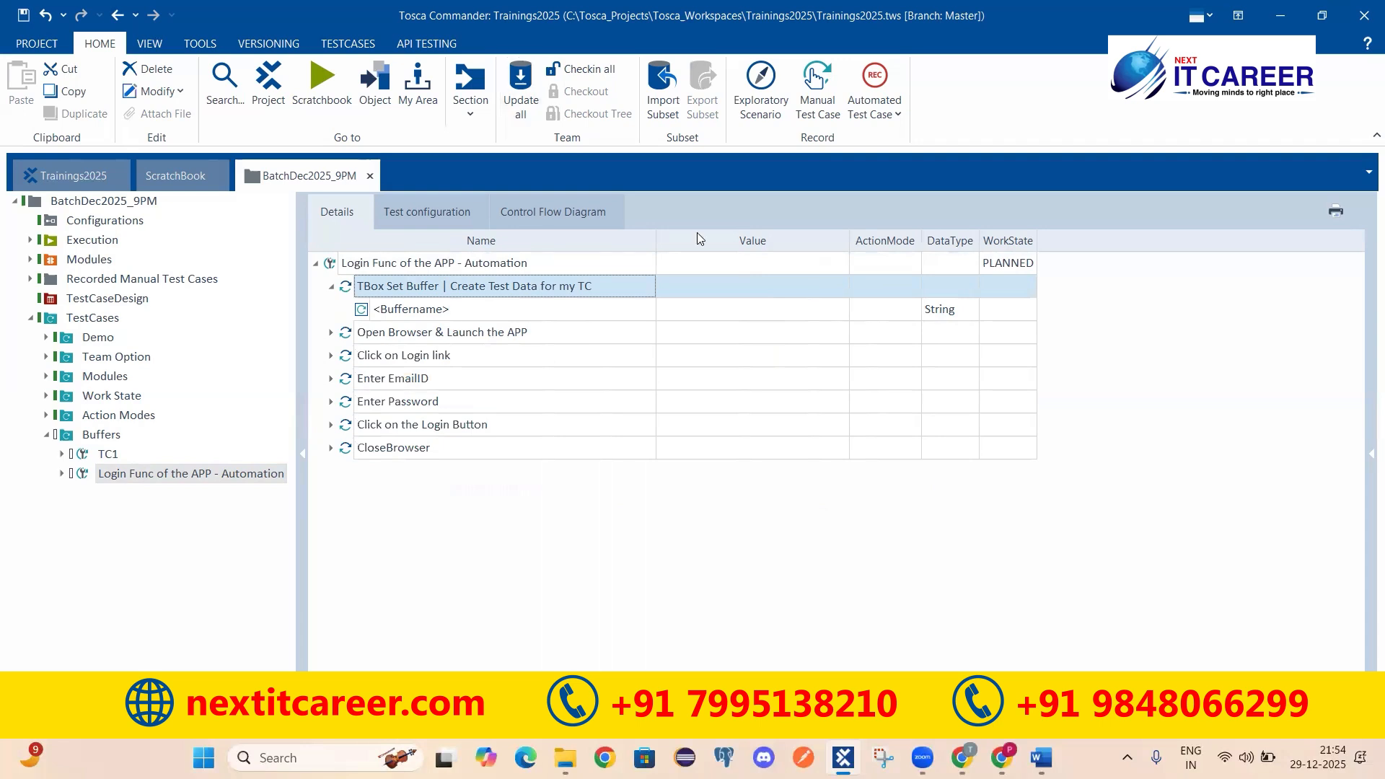
key(alt+Tab)
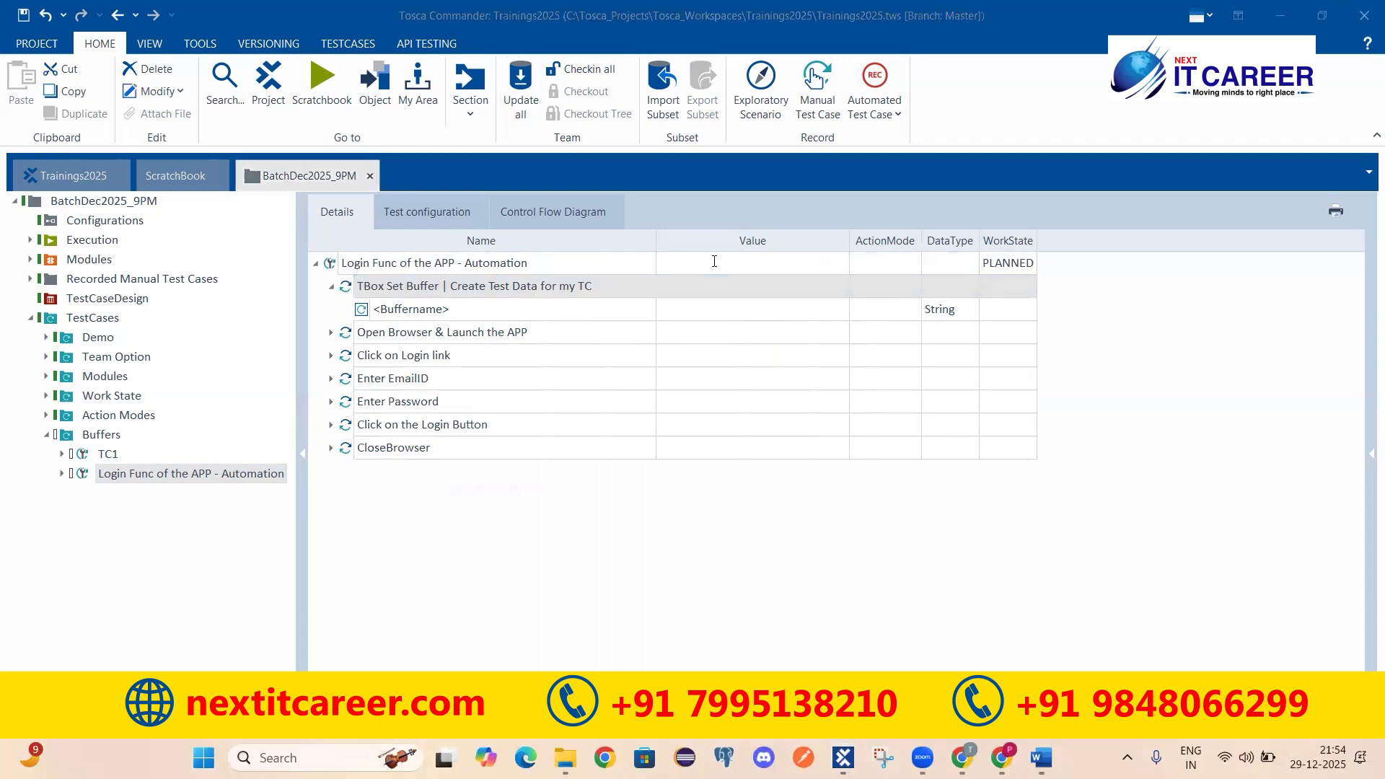
Step: Name the two empty buffer rows EmailID and Password
click(485, 300)
click(487, 301)
text(Email)
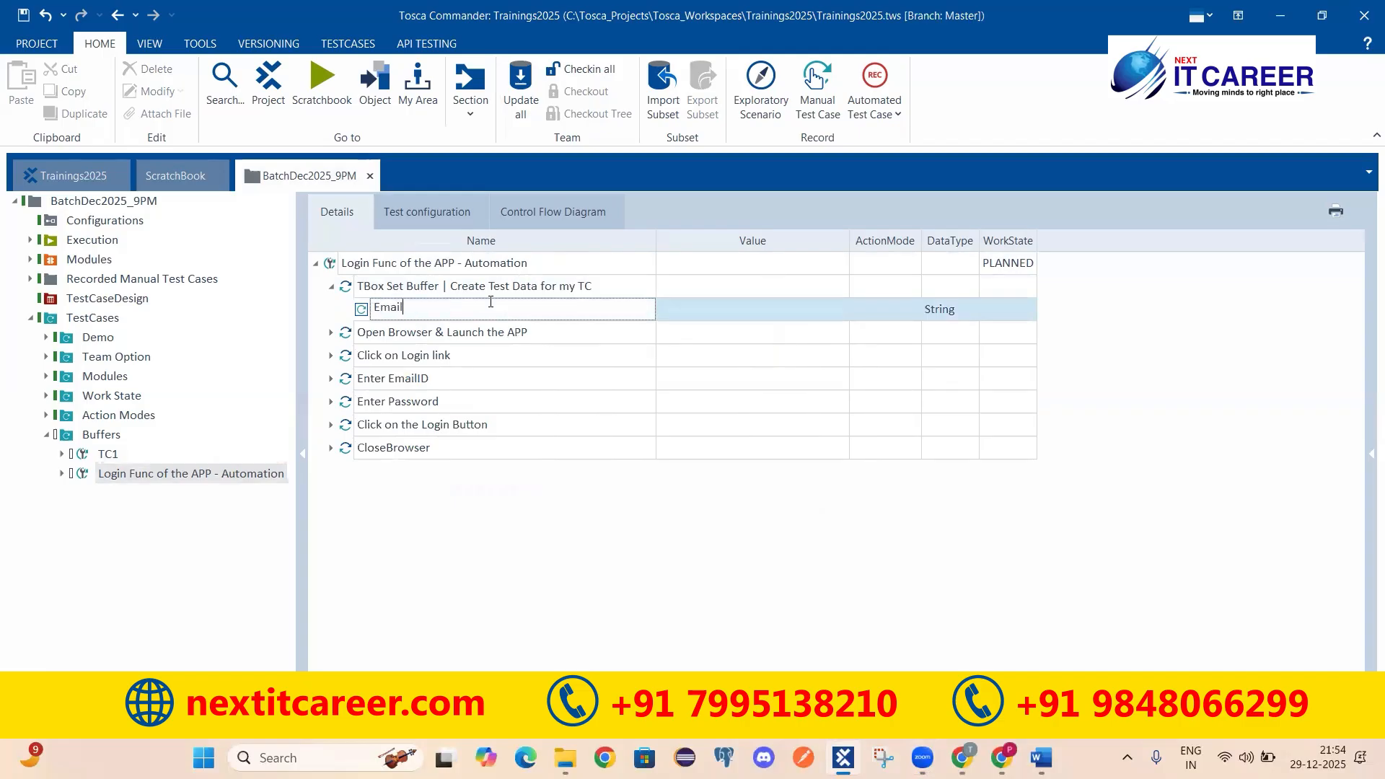
text(ID)
key(Return)
click(482, 333)
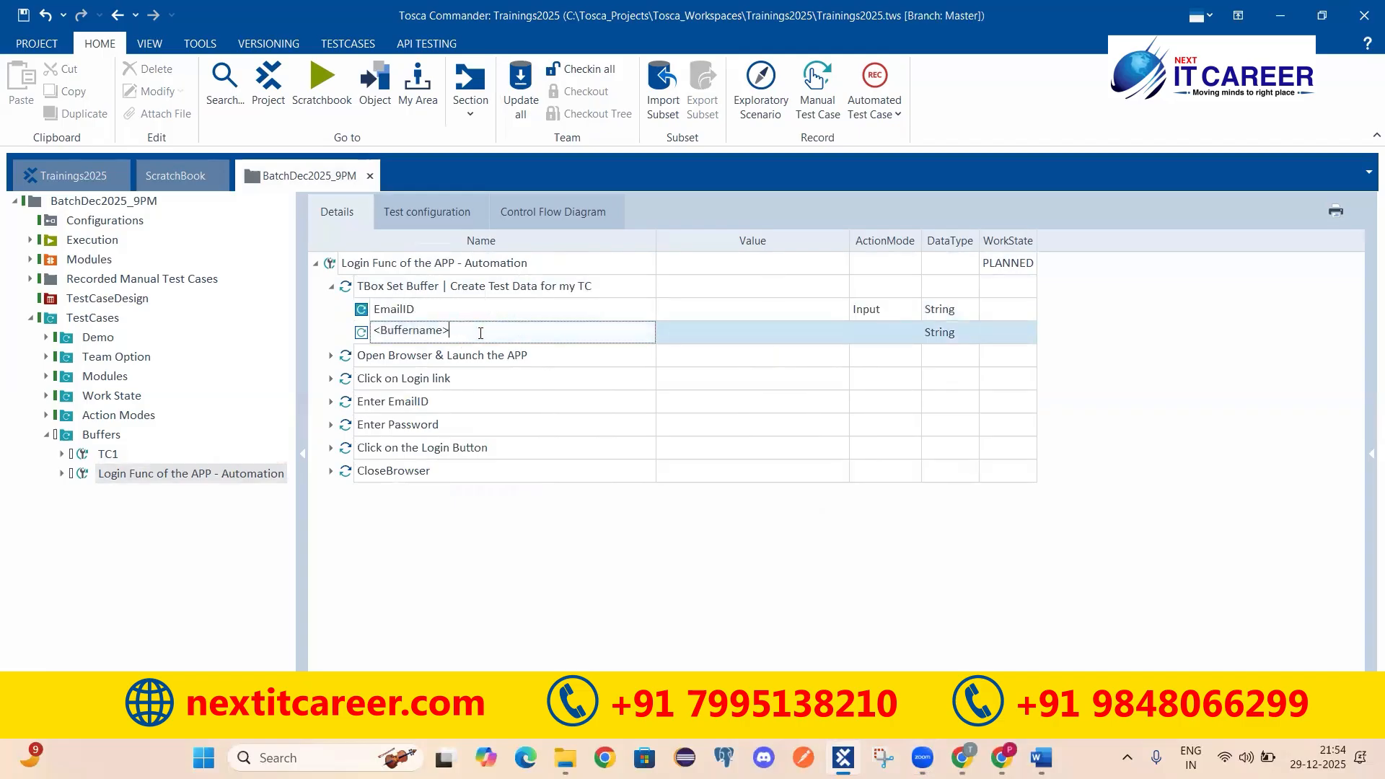
text(Password)
key(Return)
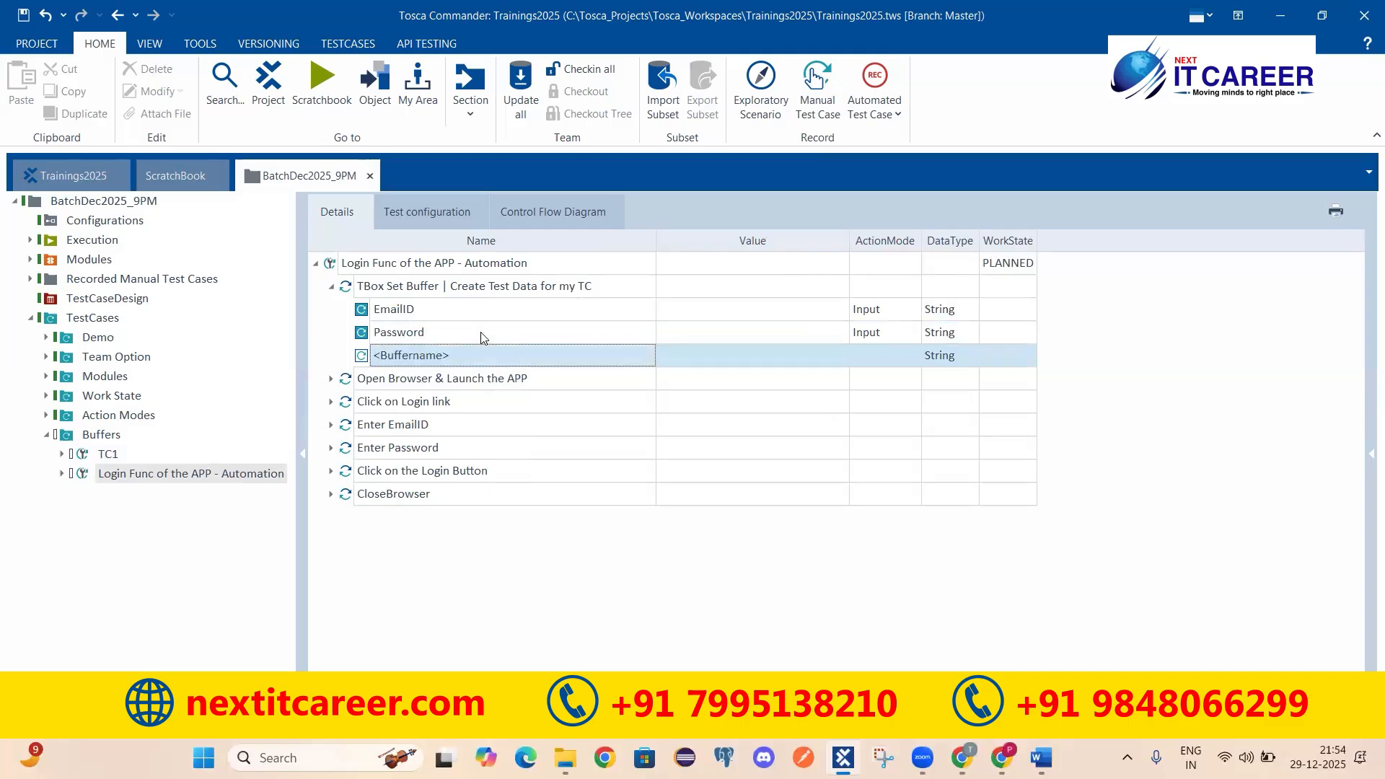
click(431, 309)
click(423, 330)
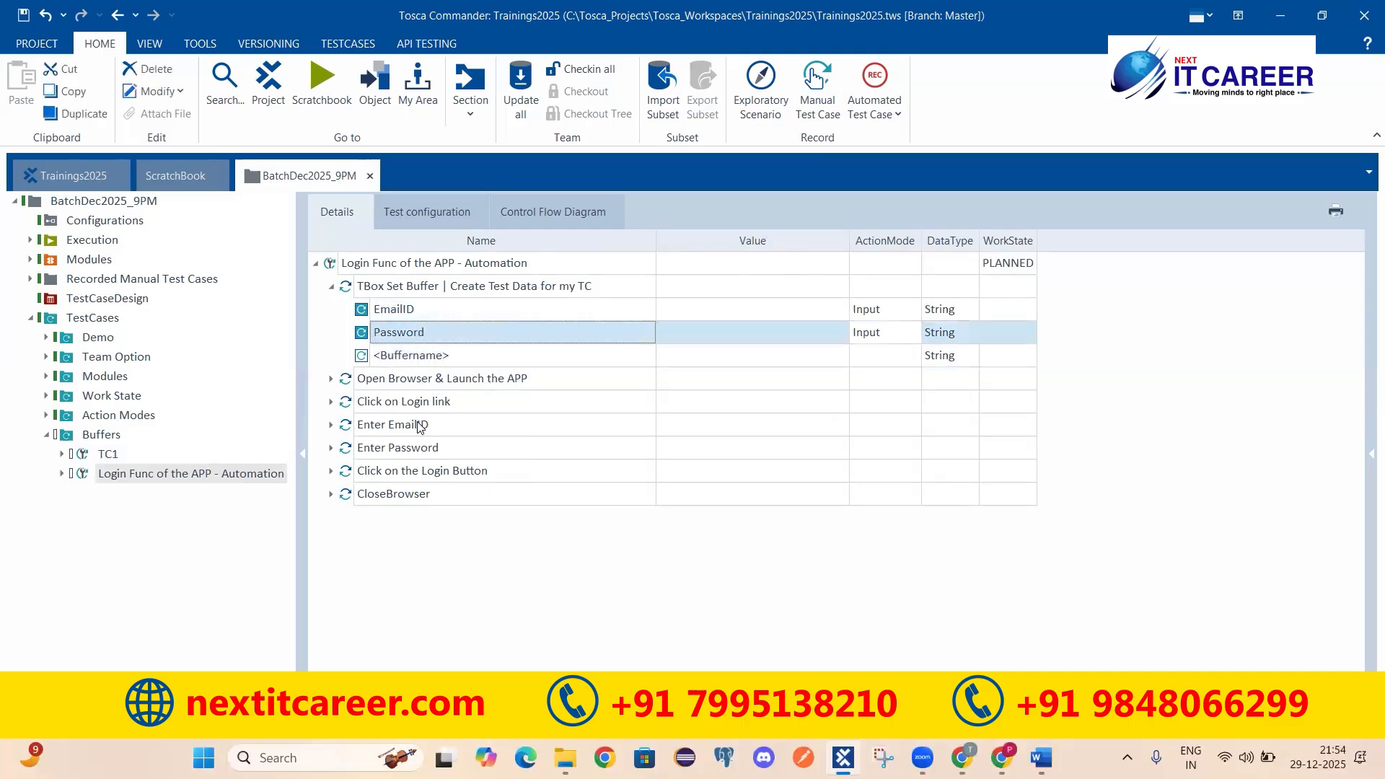
click(375, 429)
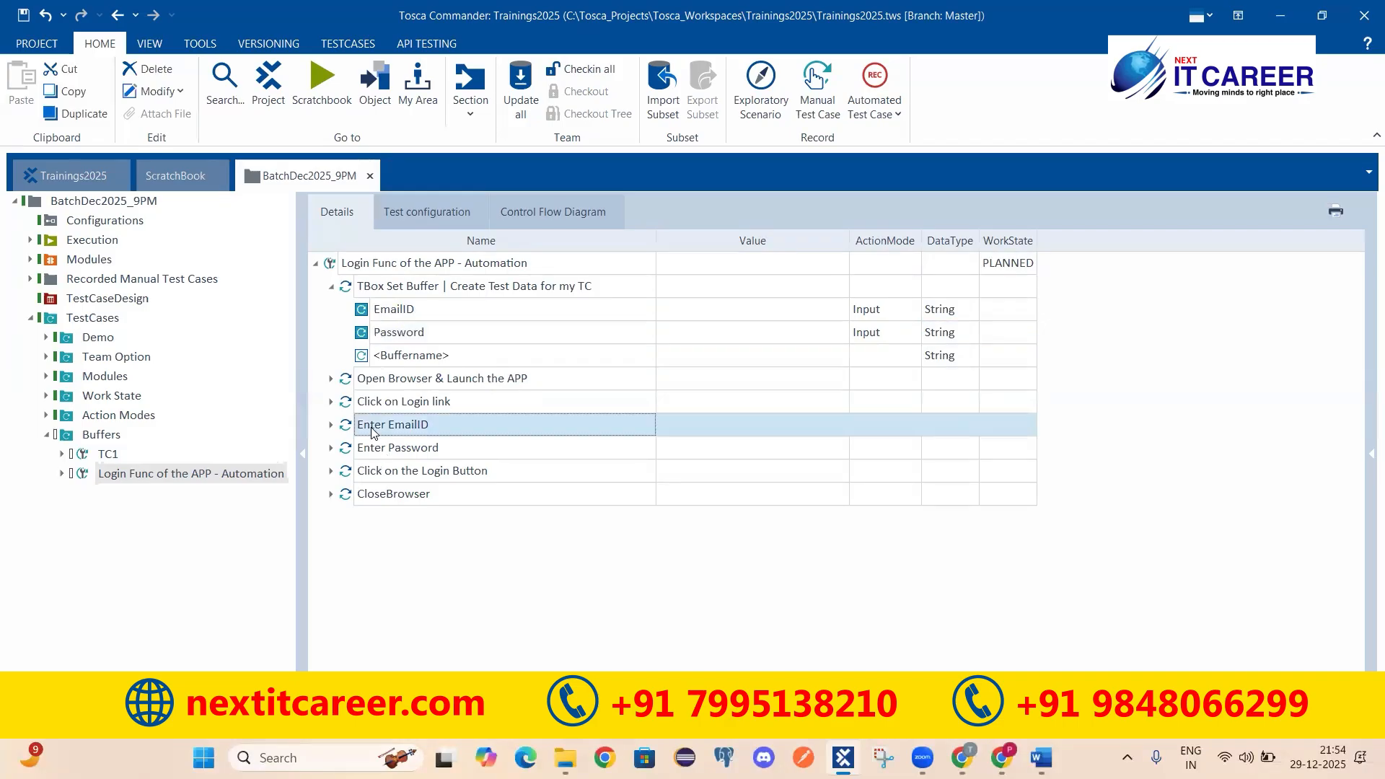
Step: In the Enter EmailID step, replace part of the Email value with 'abc'
click(332, 426)
click(462, 498)
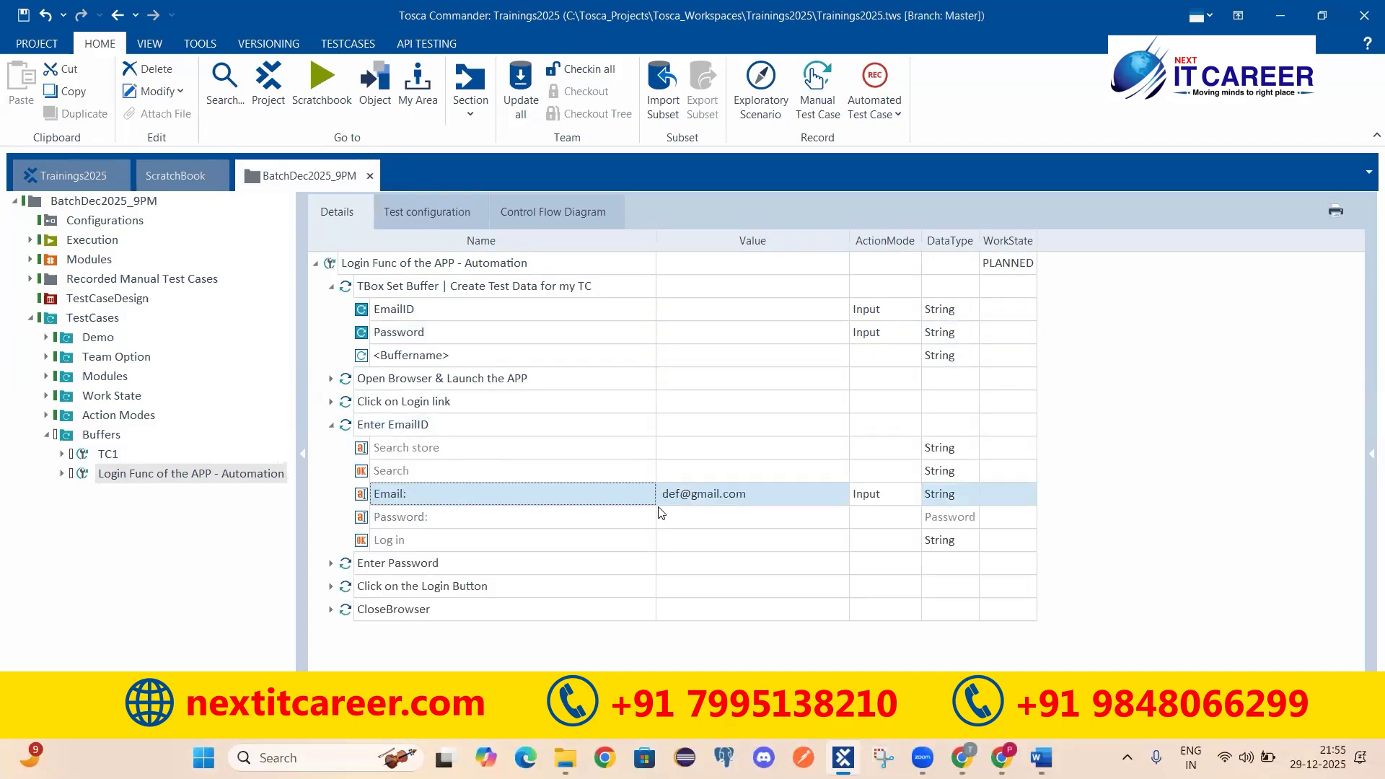
click(671, 493)
drag(678, 493, 635, 503)
text(abc)
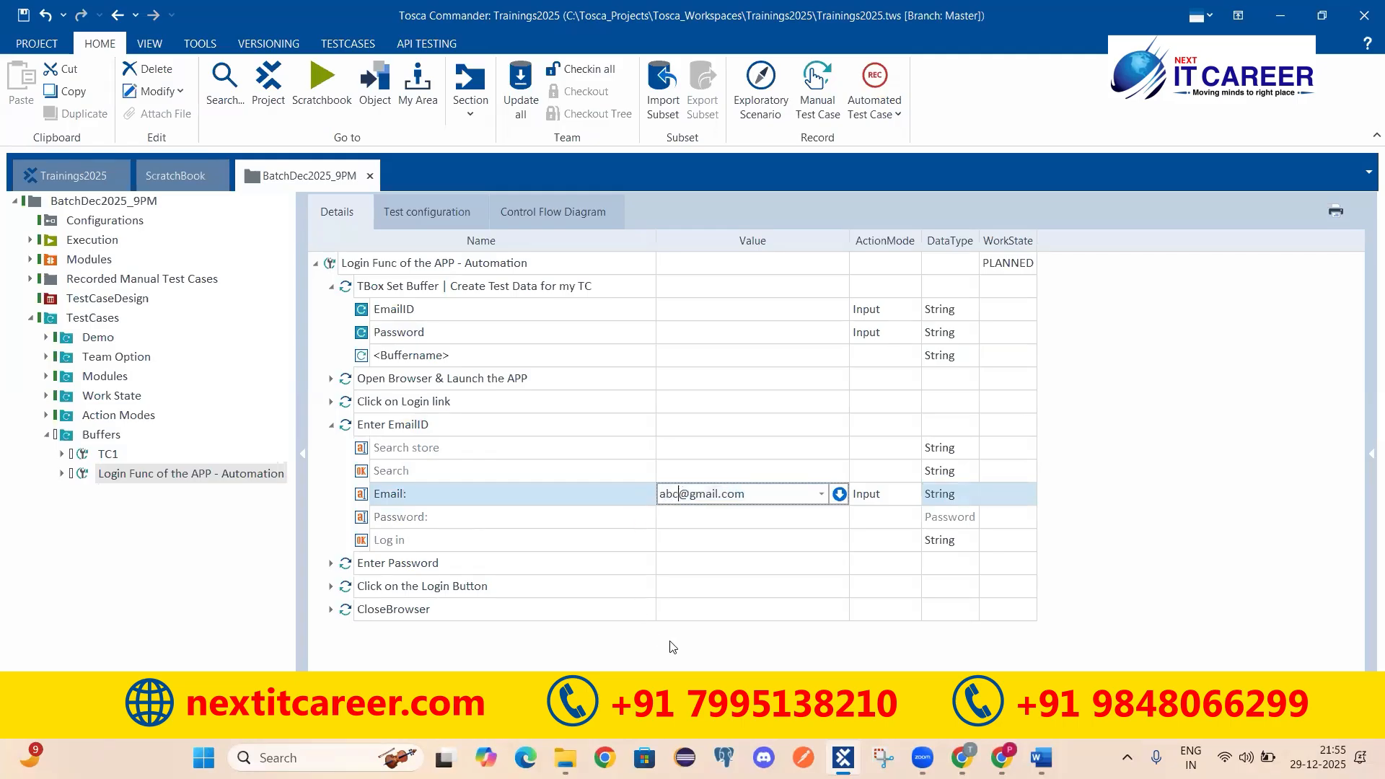
key(Return)
Step: Erase the Email value so the field is left empty
click(406, 426)
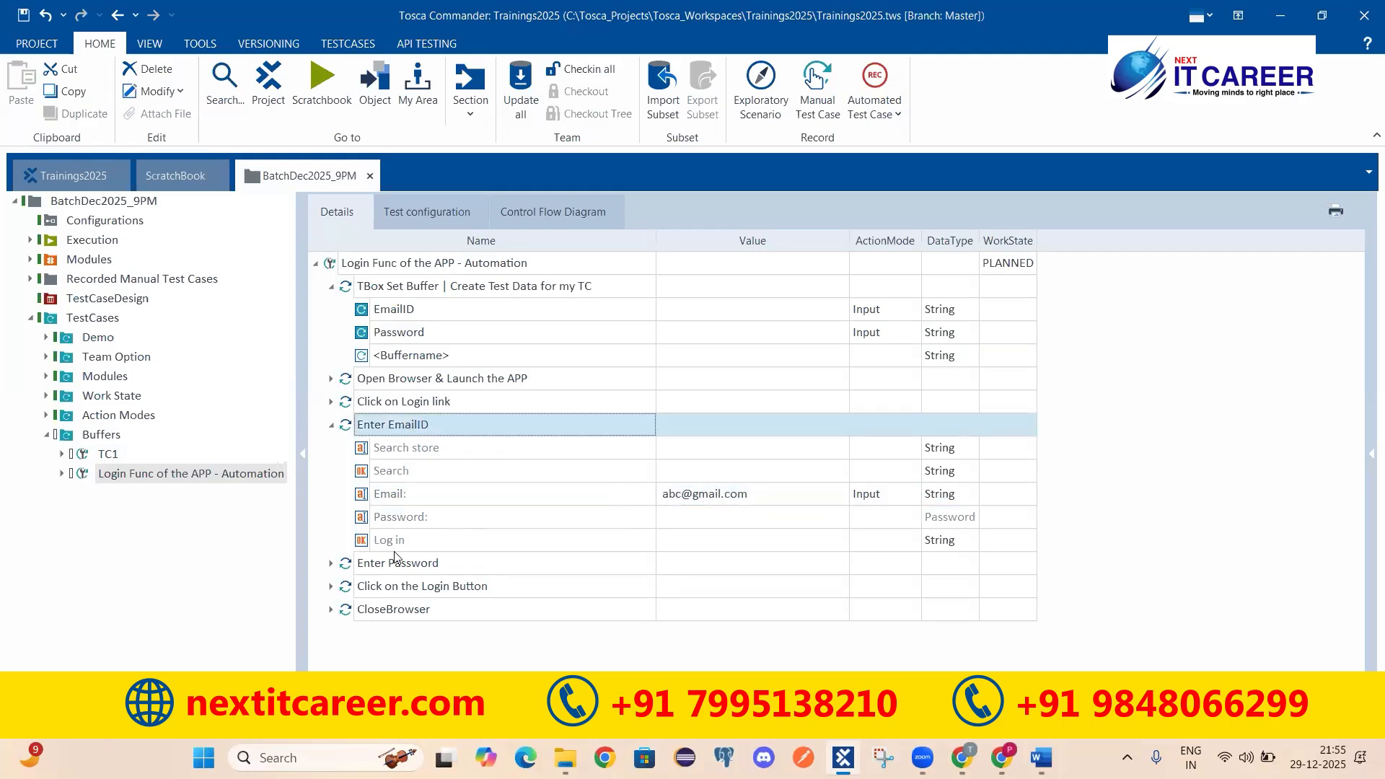
click(701, 499)
click(685, 497)
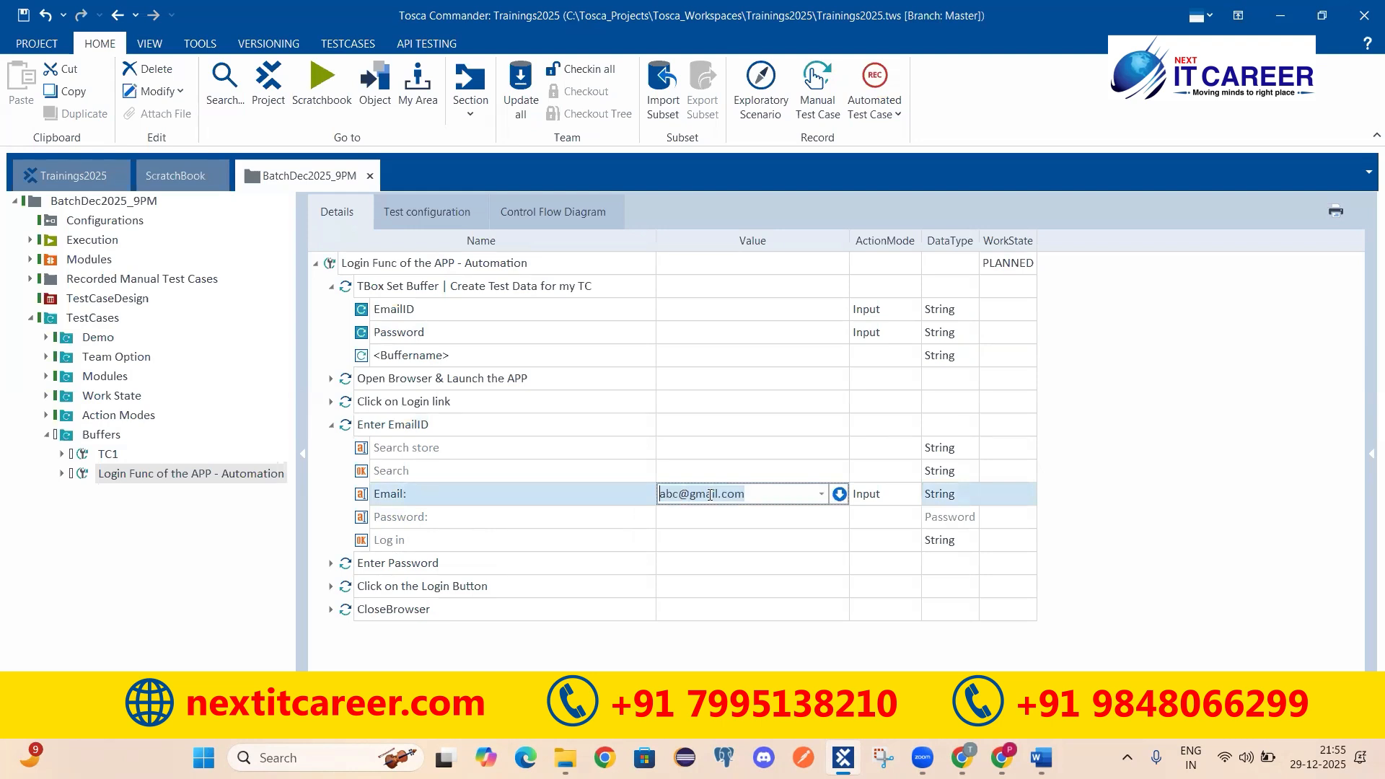
key(BackSpace)
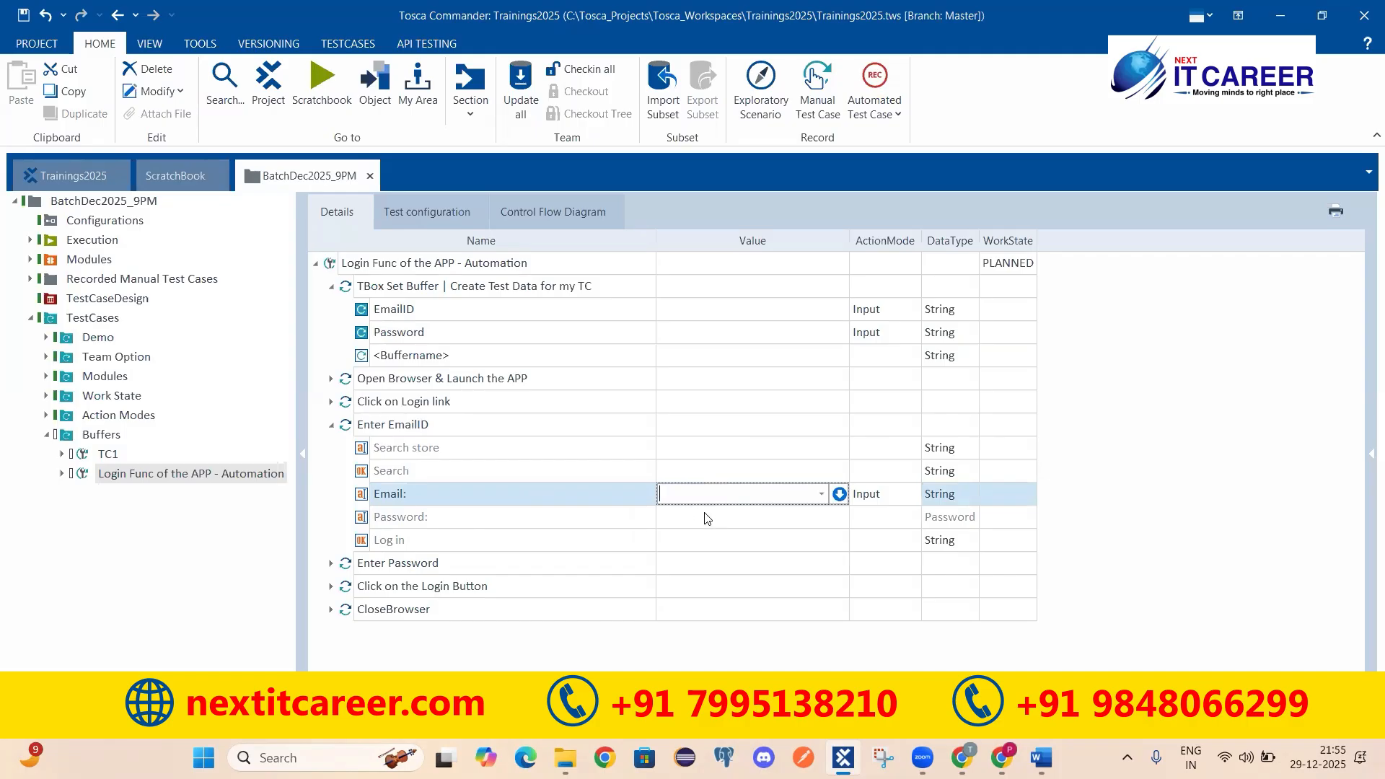
click(395, 316)
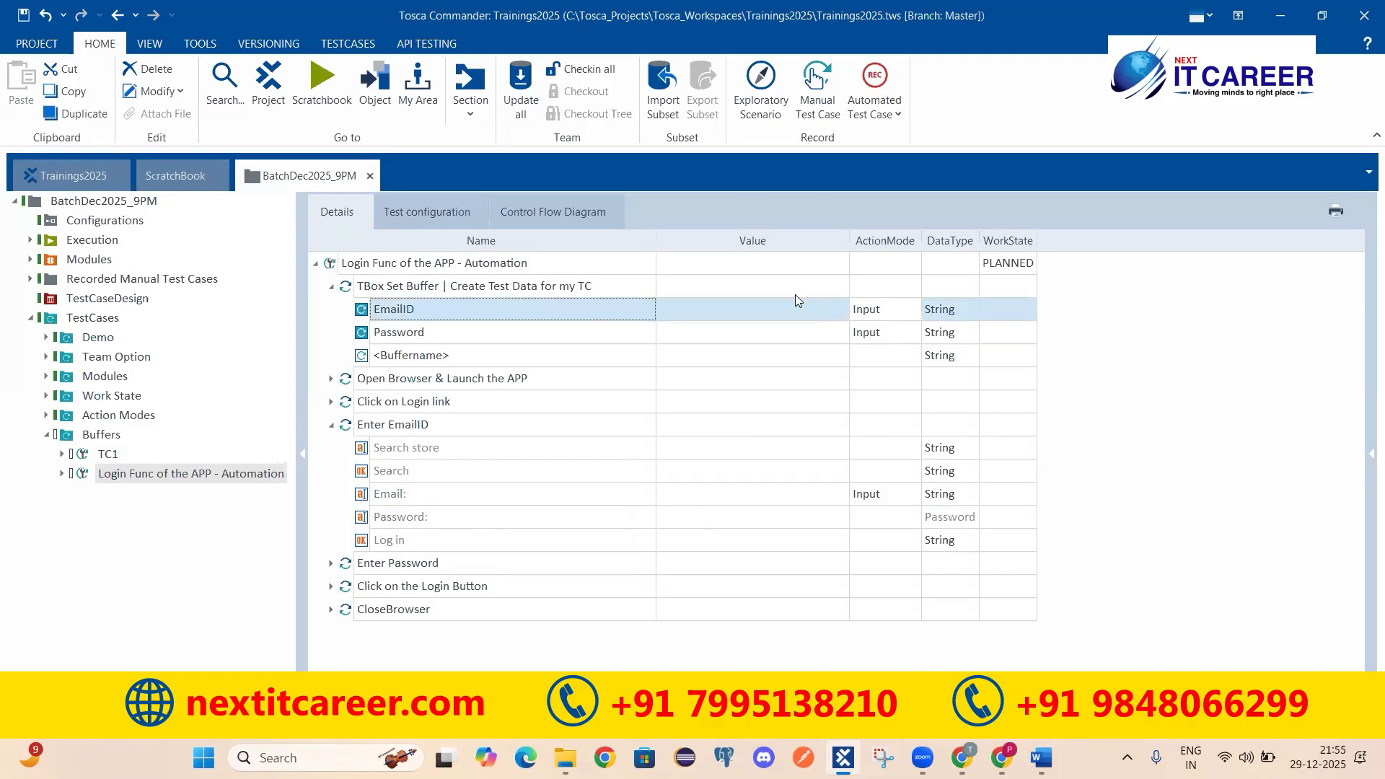
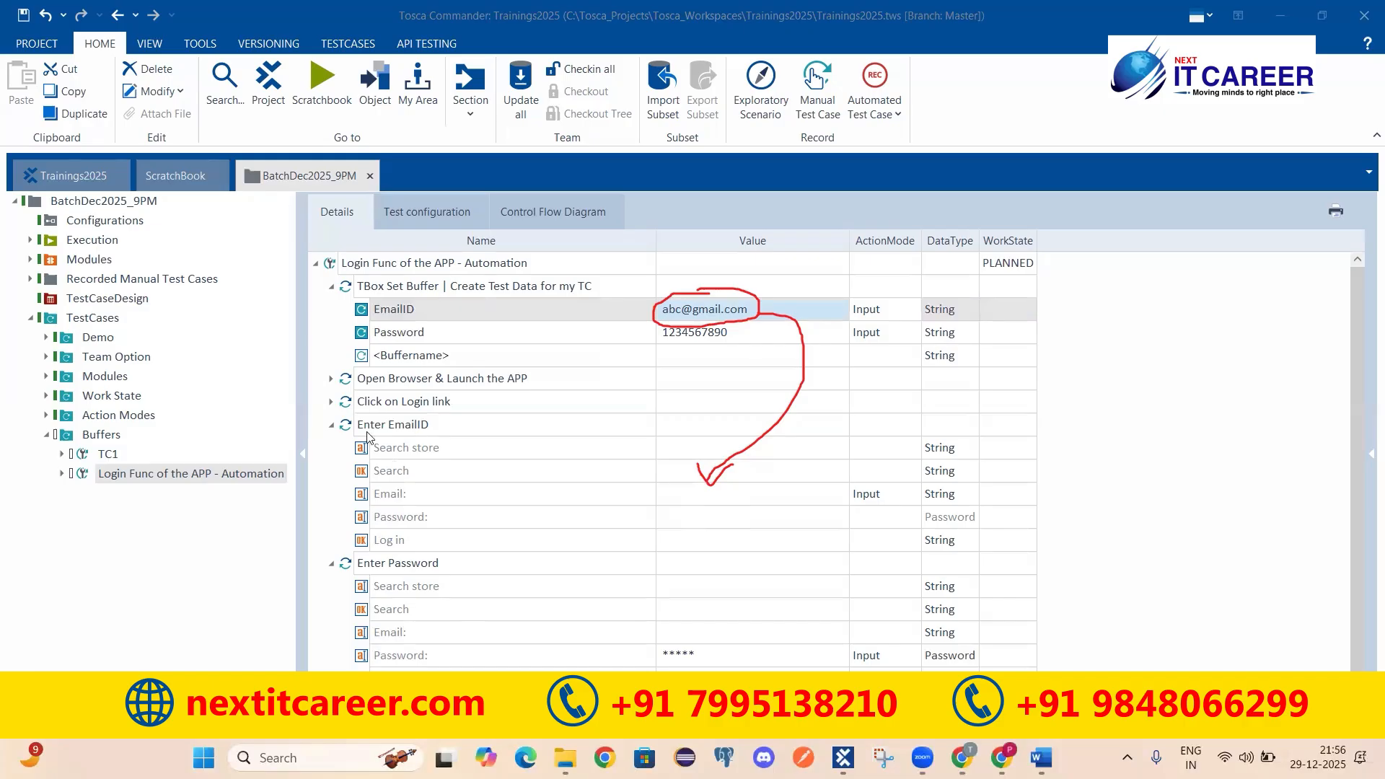
Step: Check the Enter Password step and EmailID buffer entry, then select the Email row under Enter EmailID
click(387, 426)
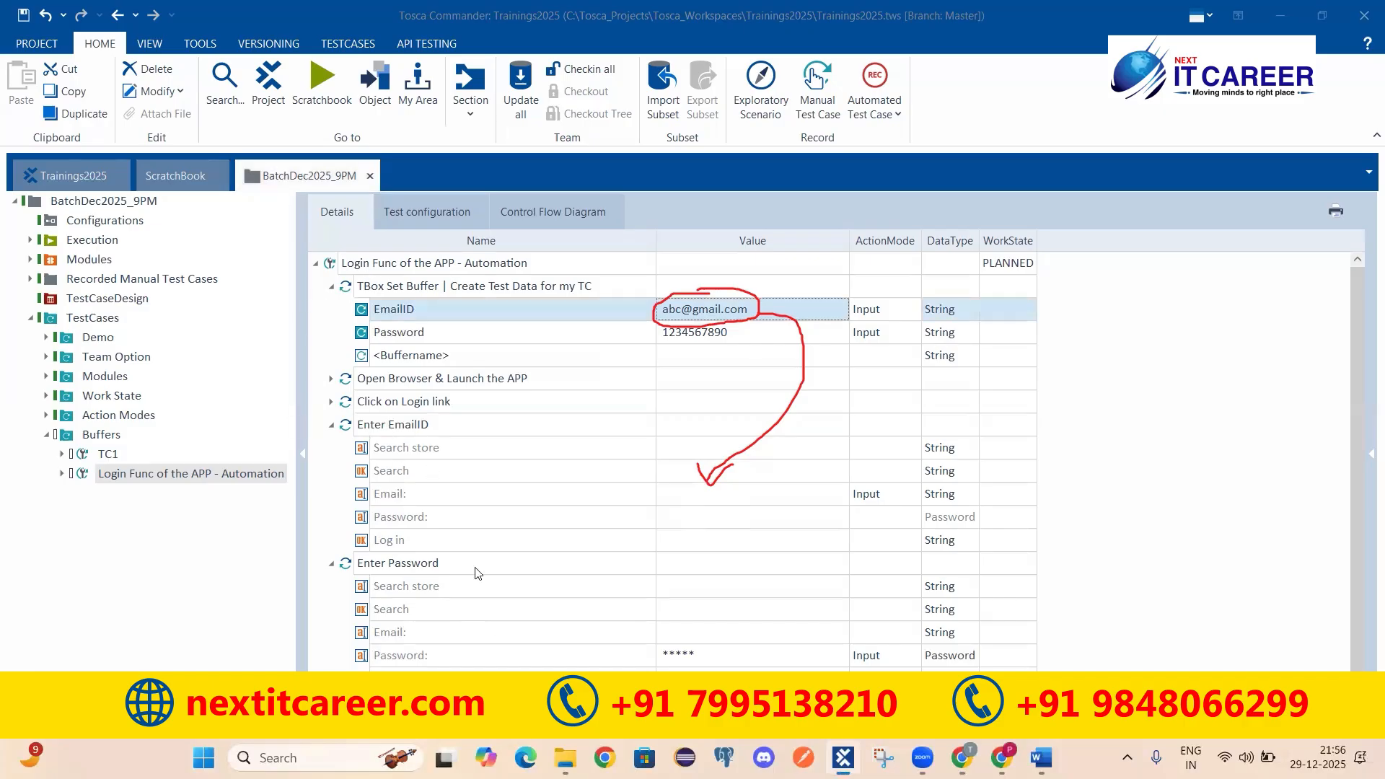
click(403, 549)
click(408, 567)
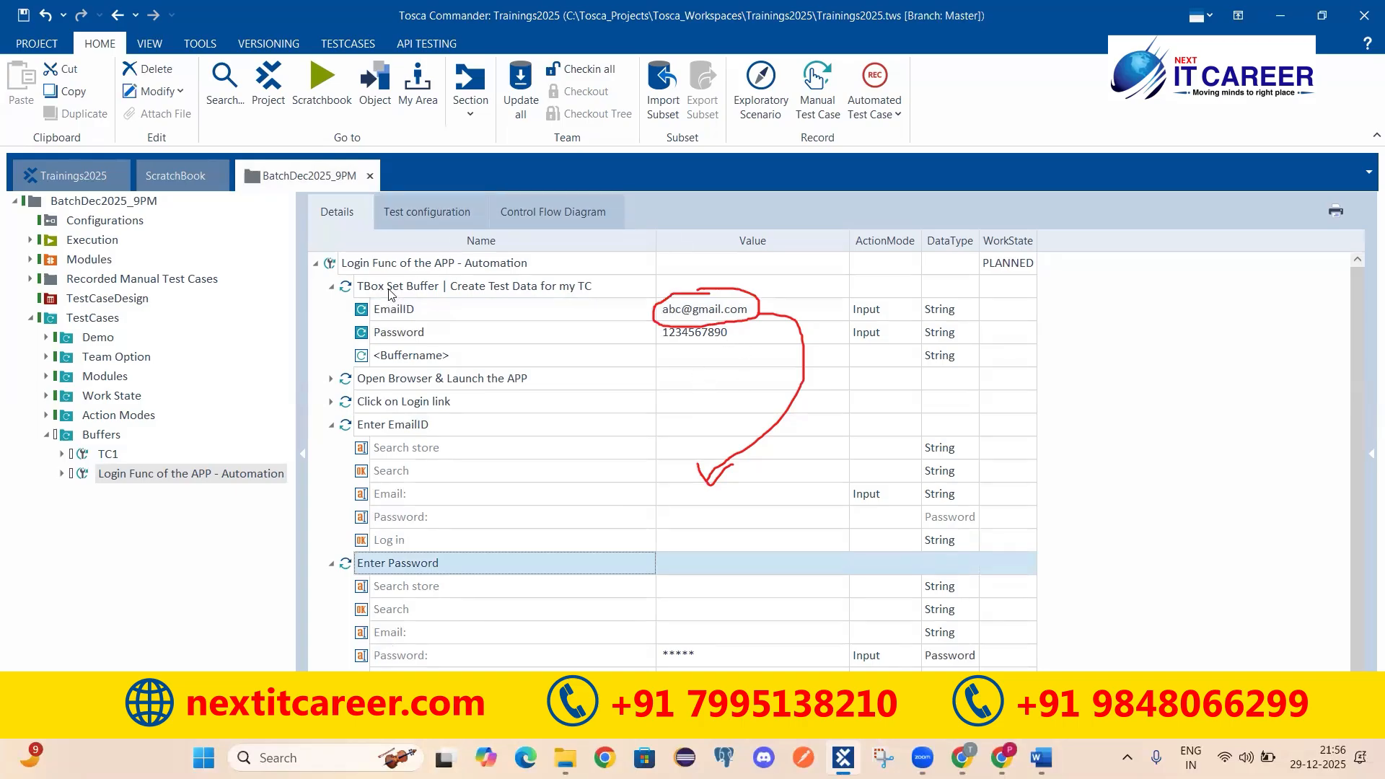
click(395, 312)
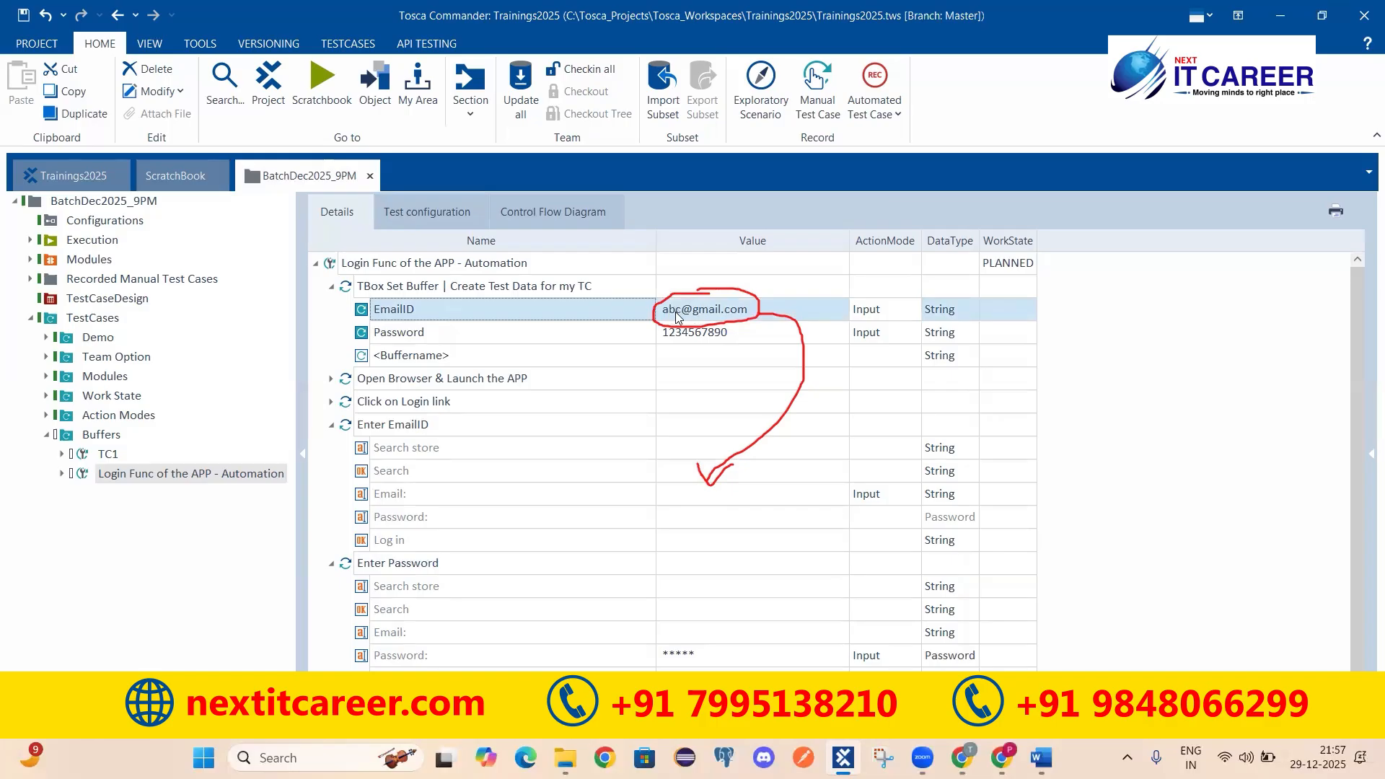
click(680, 491)
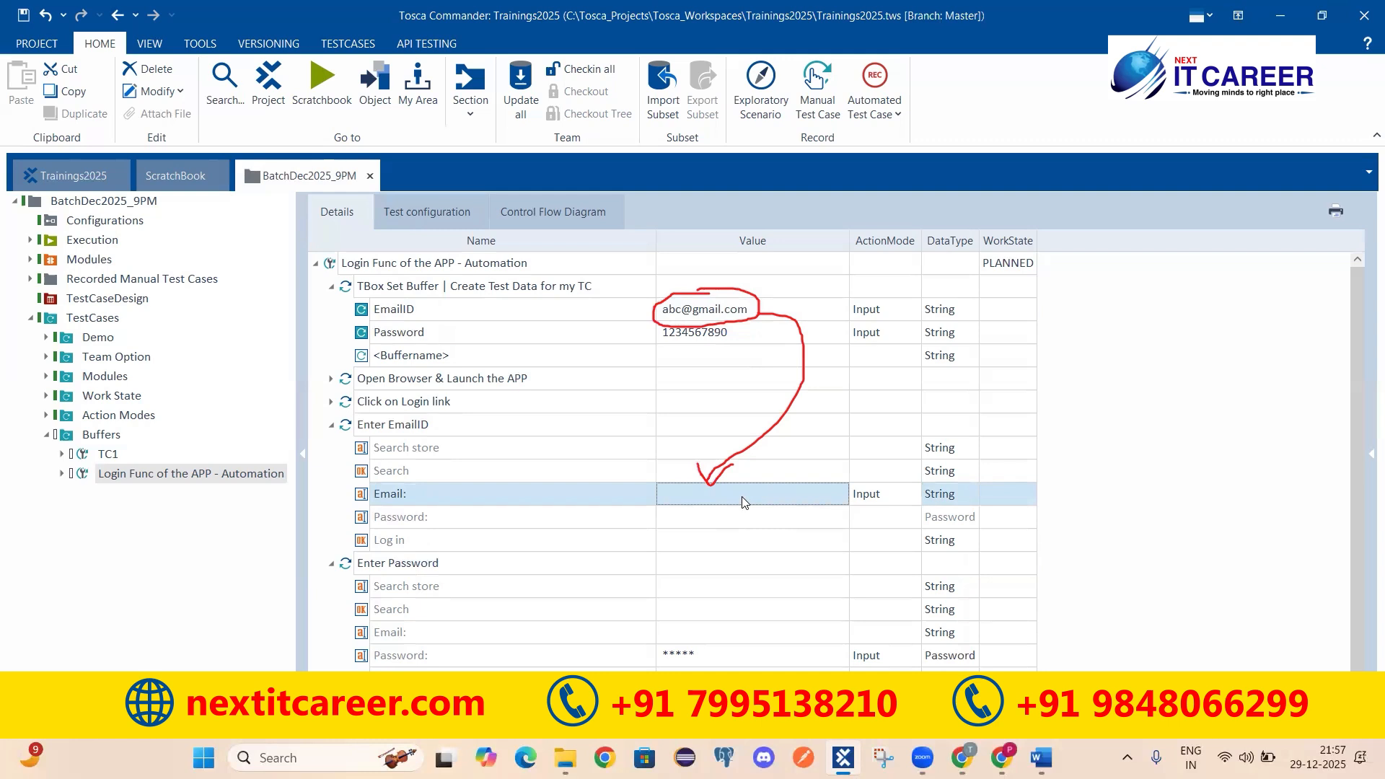
Step: Enter {B[EmailID]} as the Email row's value using the buffer expression autocomplete
click(671, 493)
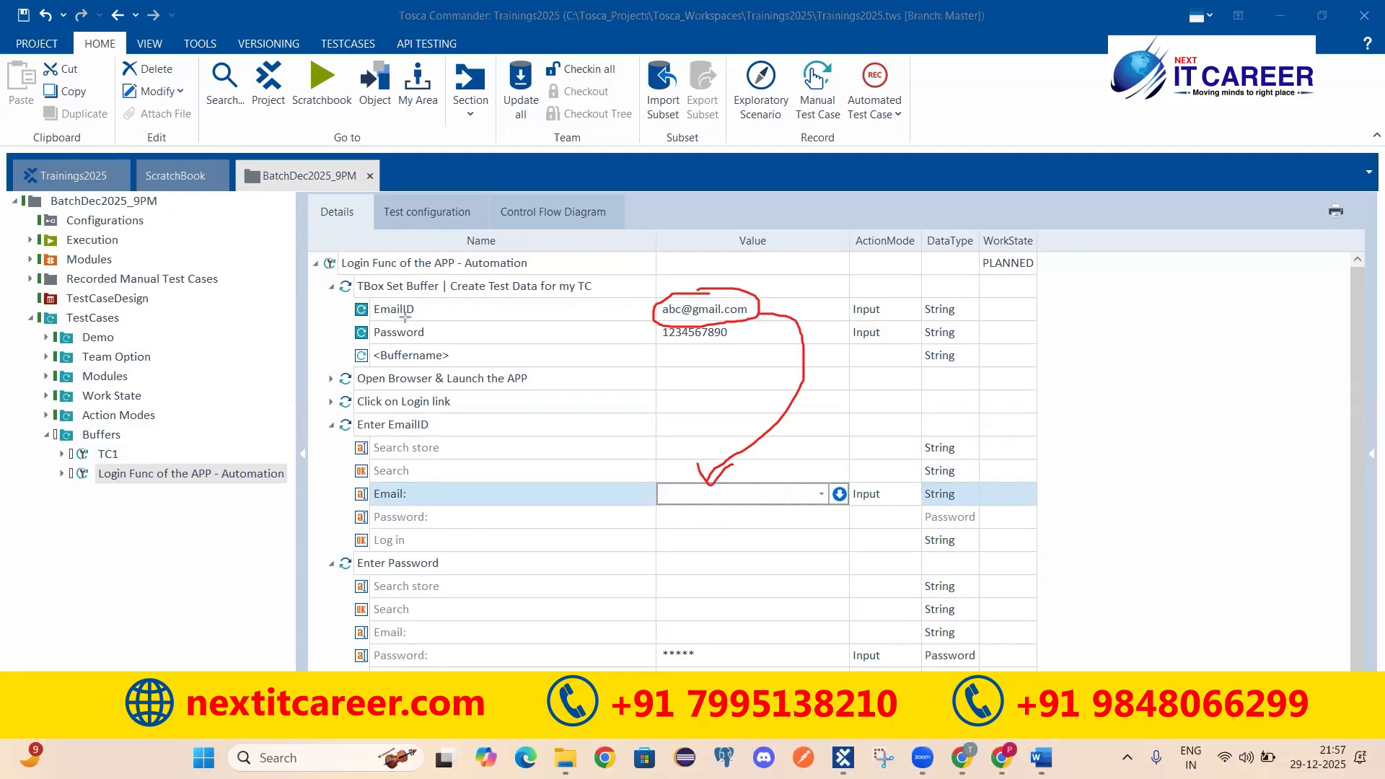
mouse_move(399, 315)
mouse_down()
mouse_move(665, 450)
mouse_move(676, 477)
mouse_up()
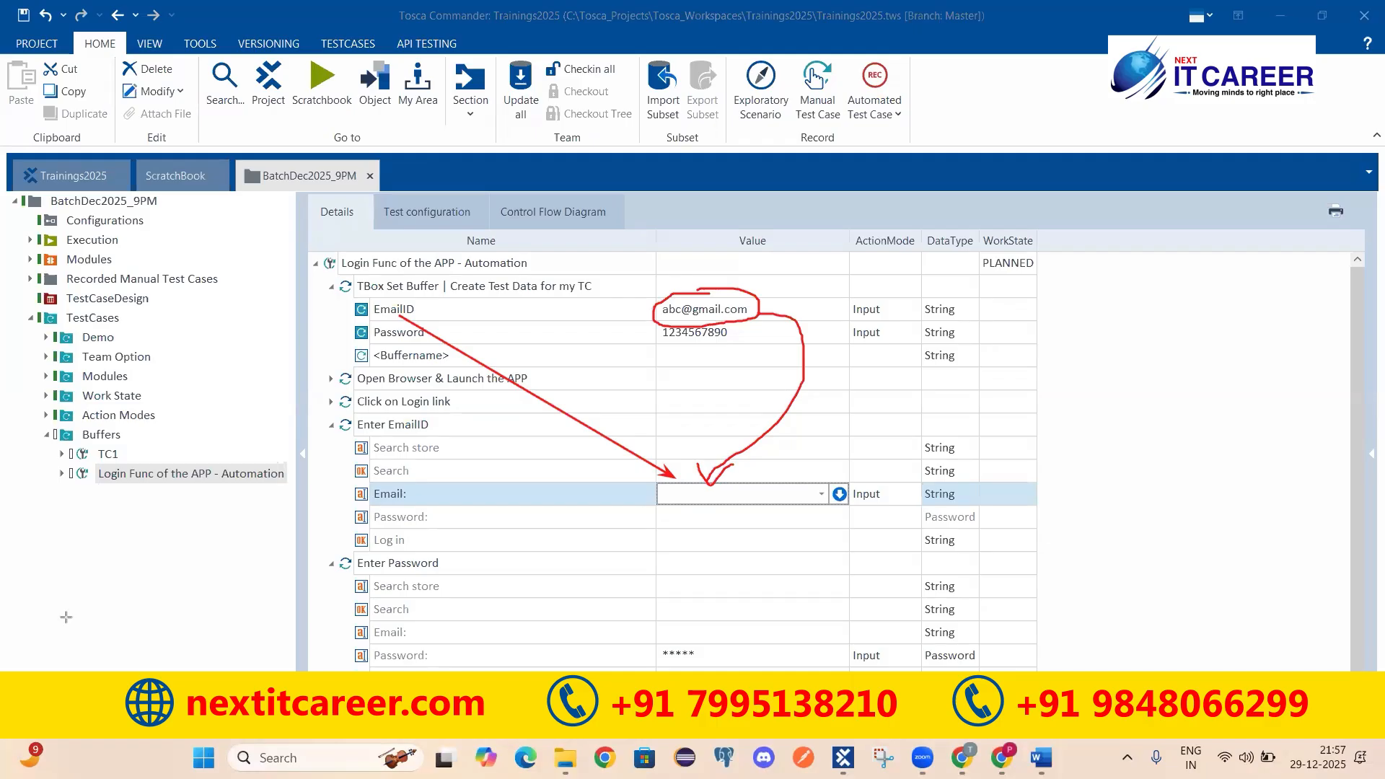
click(707, 492)
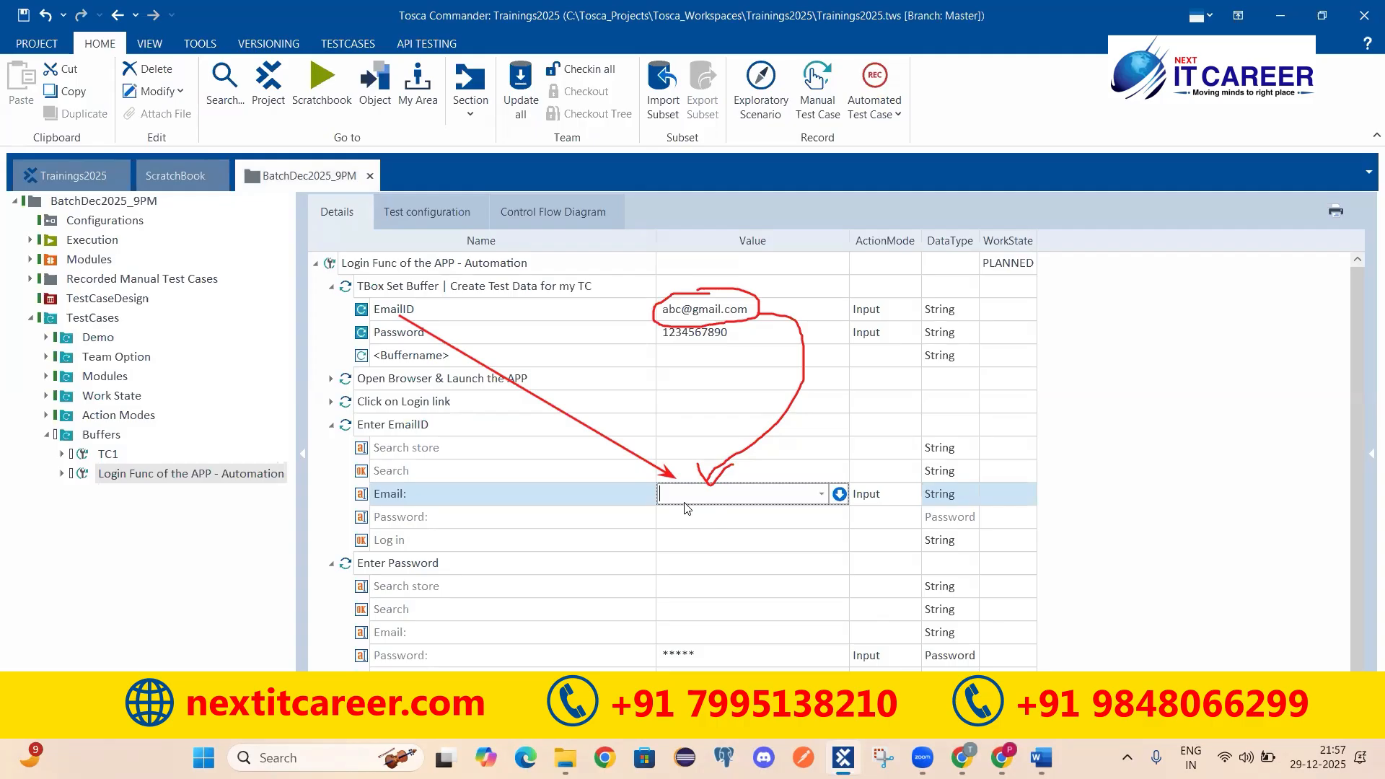
text({Click})
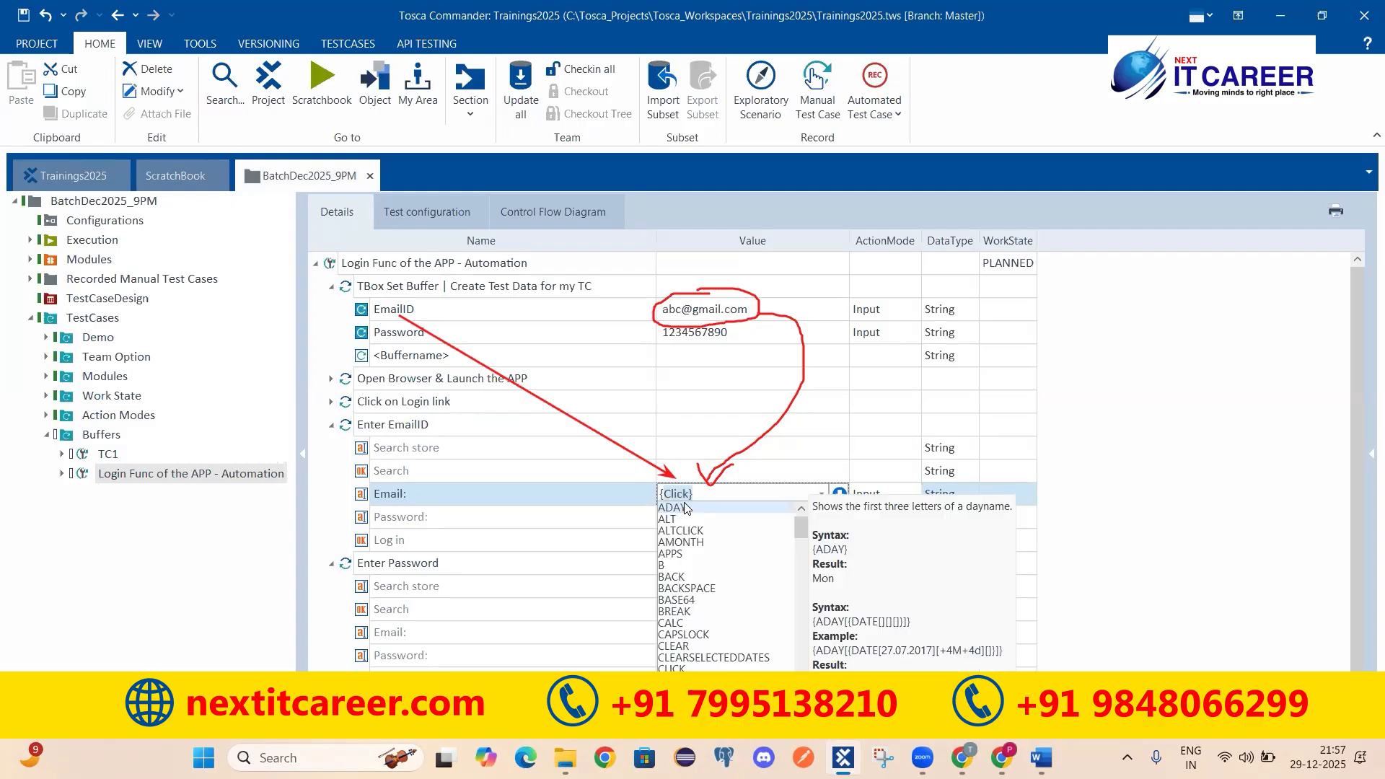
text({B)
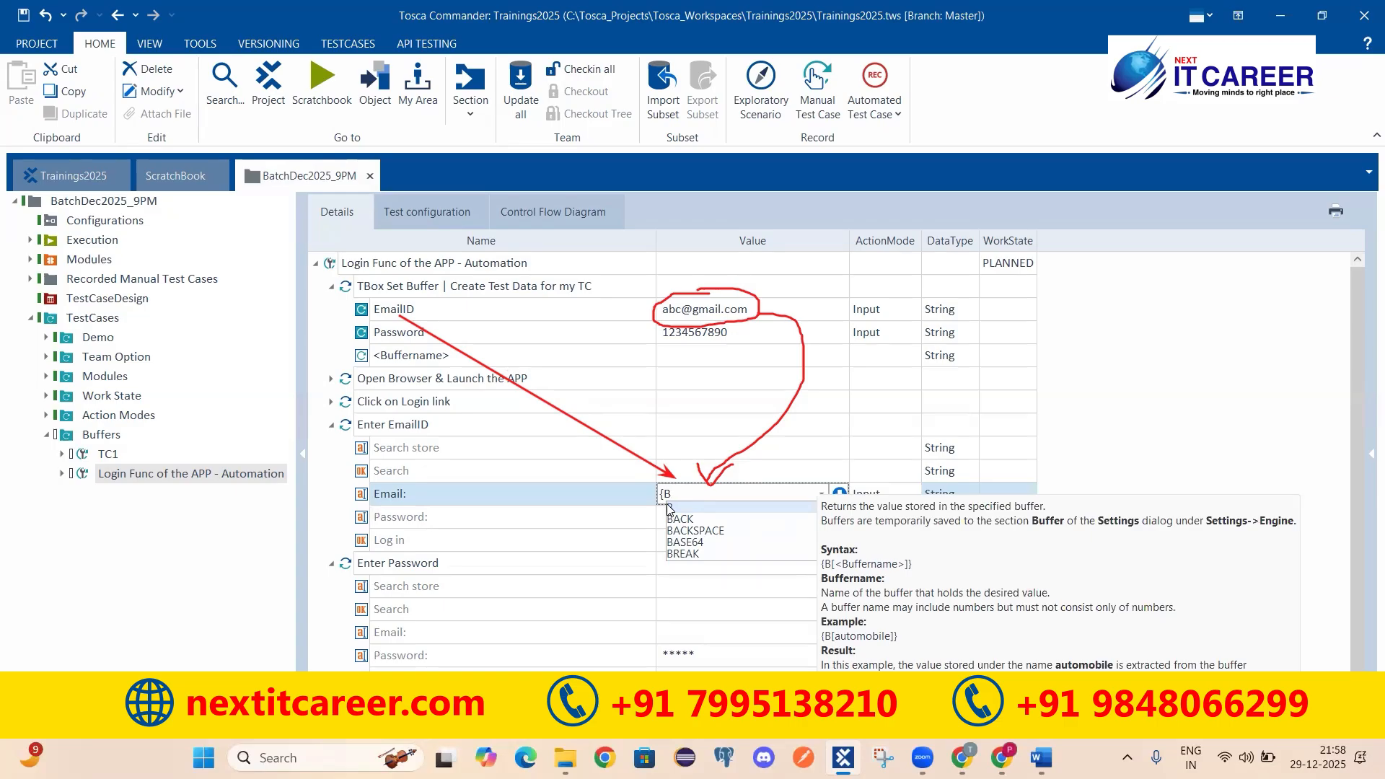
text([)
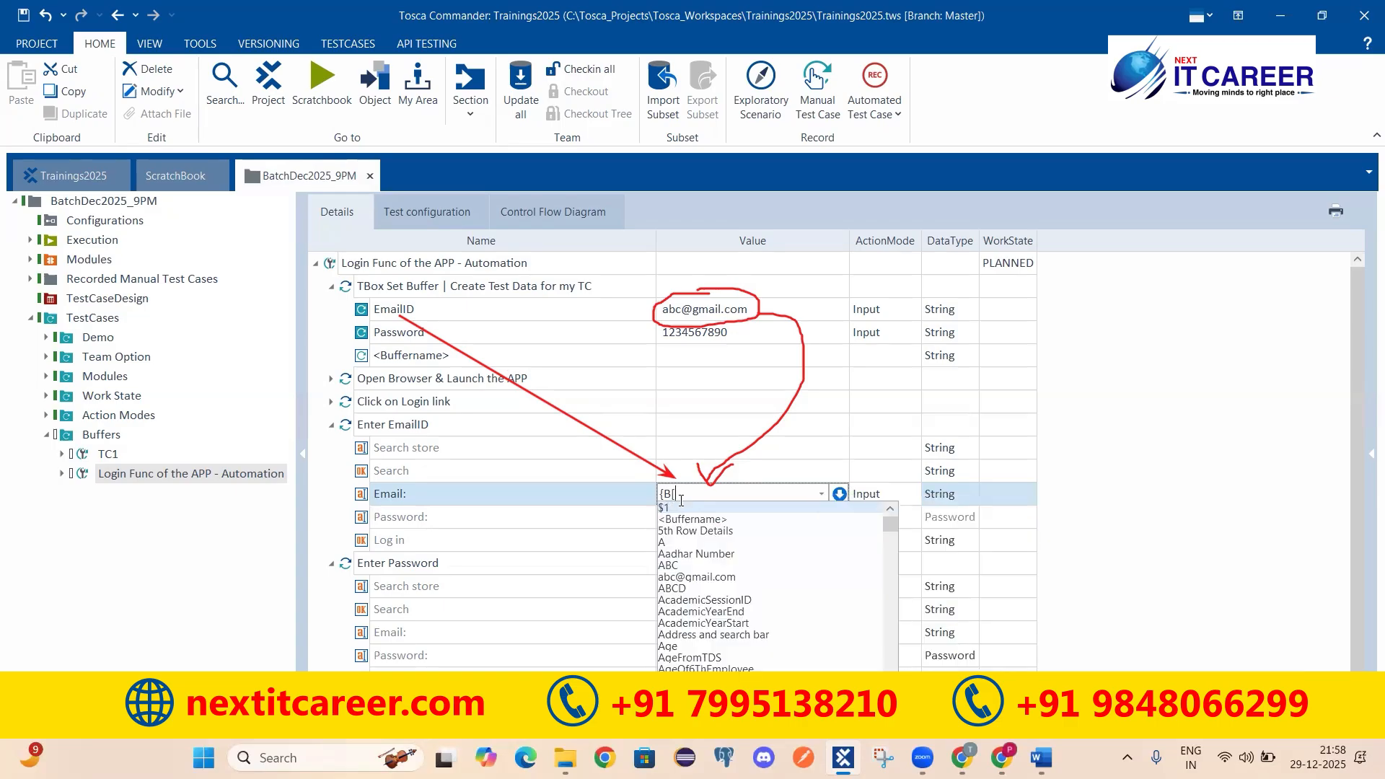
text(])
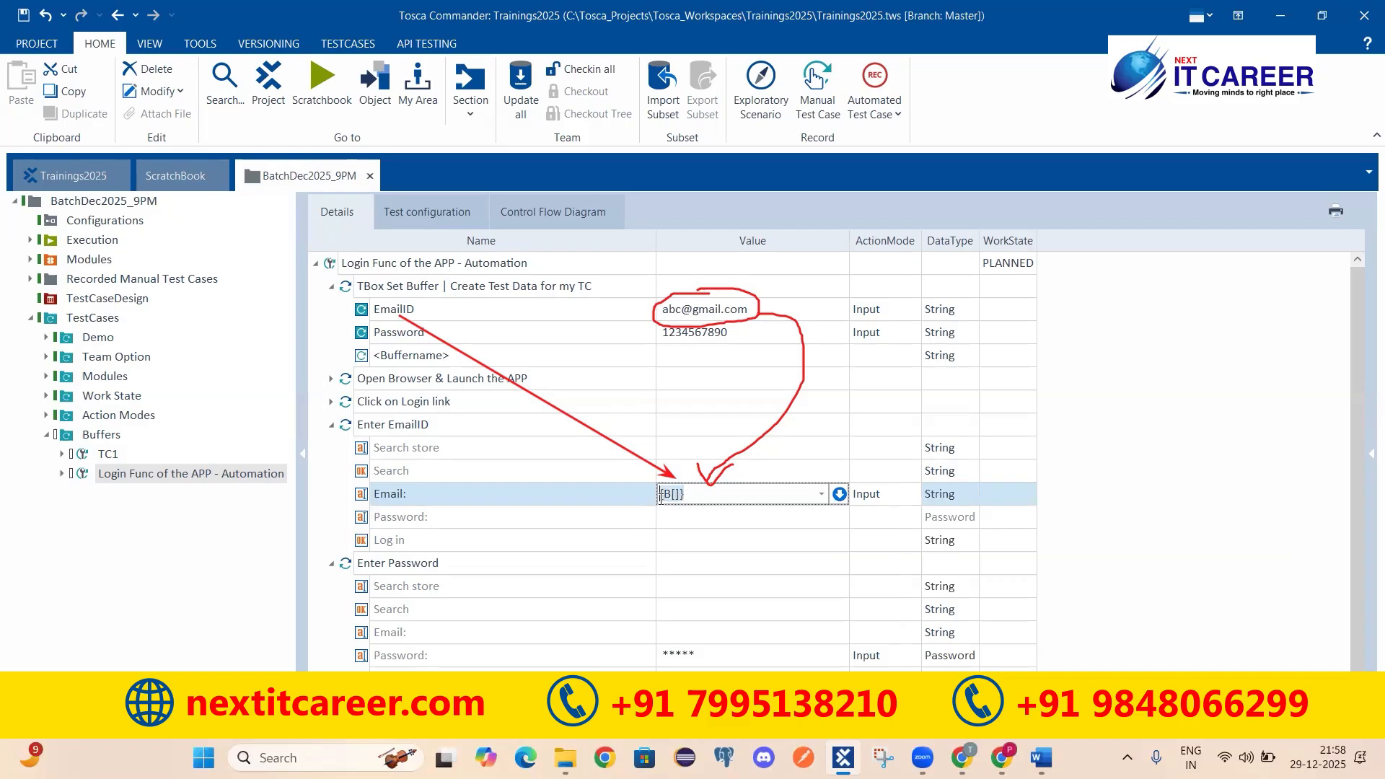
click(676, 495)
text(Email)
text(l)
text(ID)
key(Return)
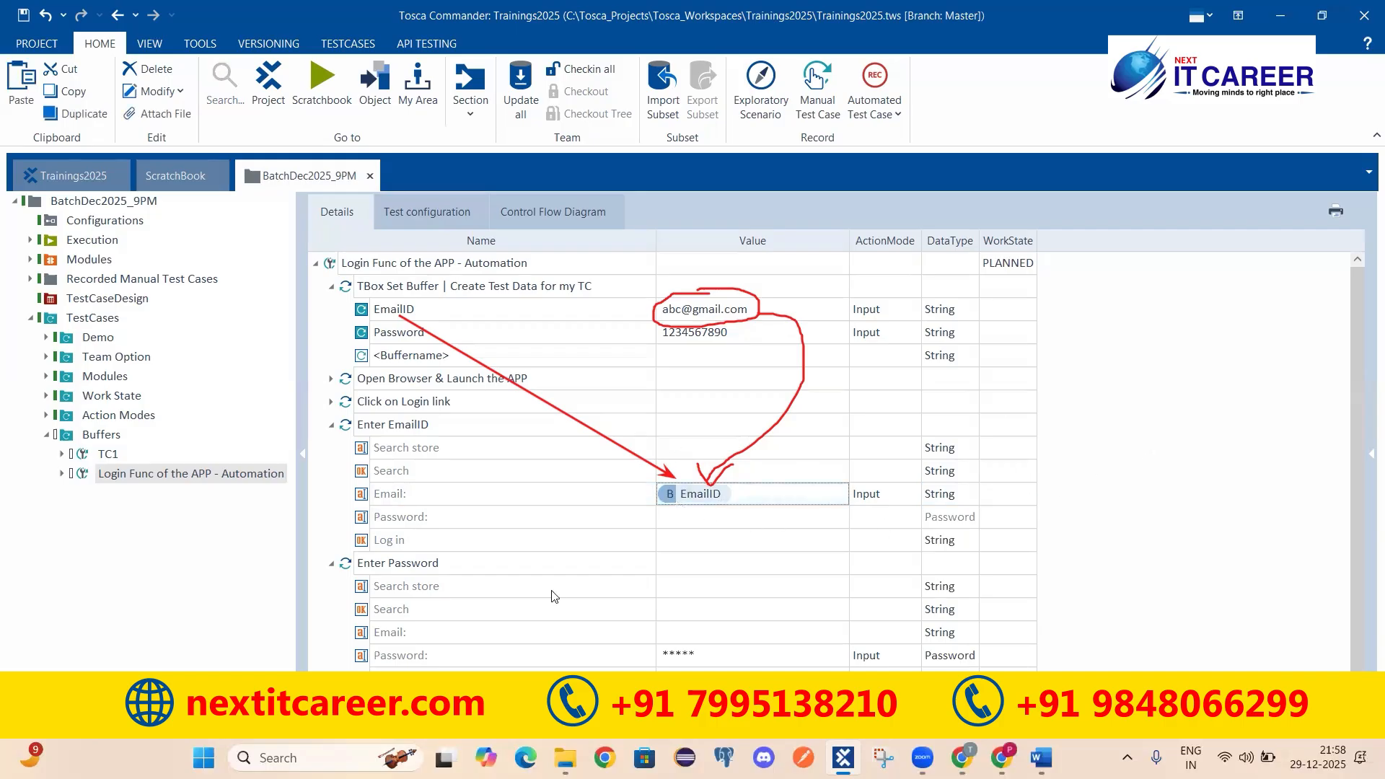
click(639, 502)
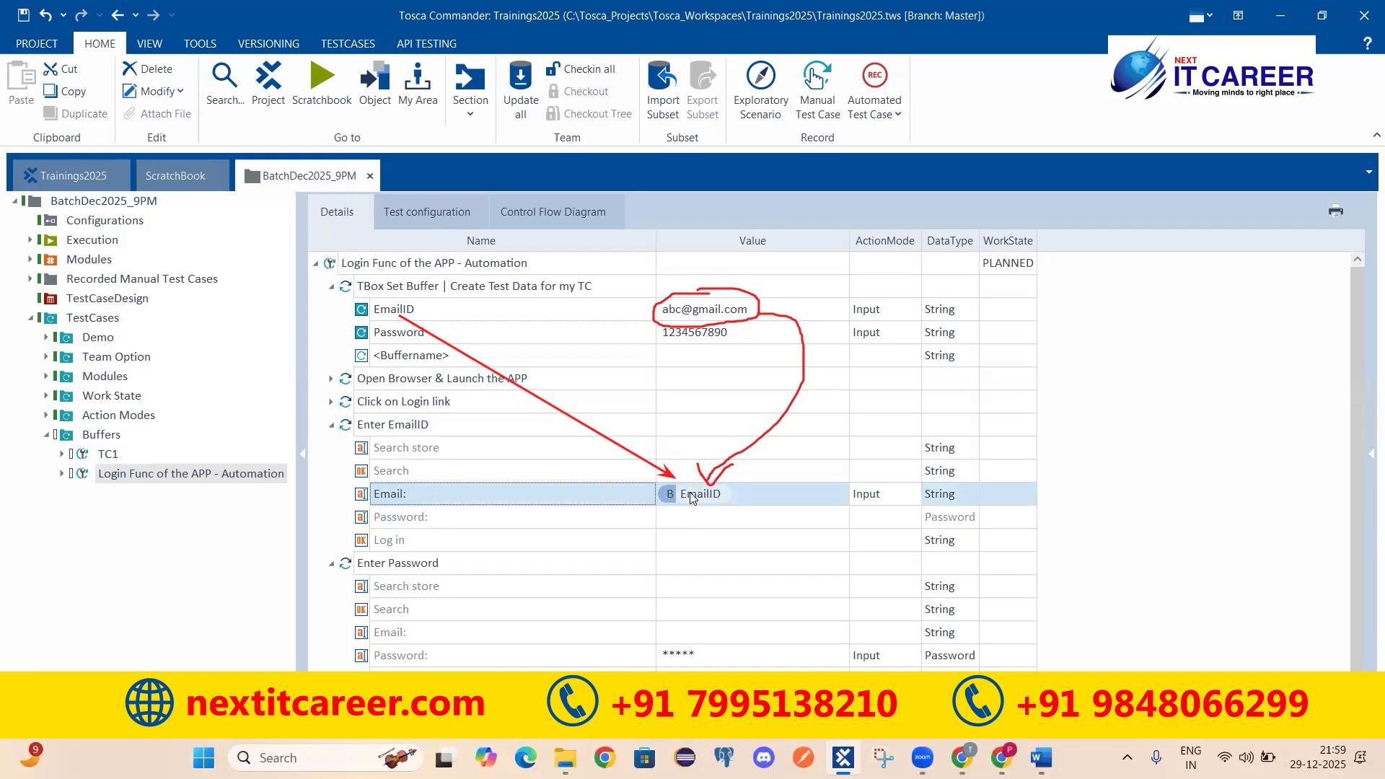
click(668, 500)
click(671, 497)
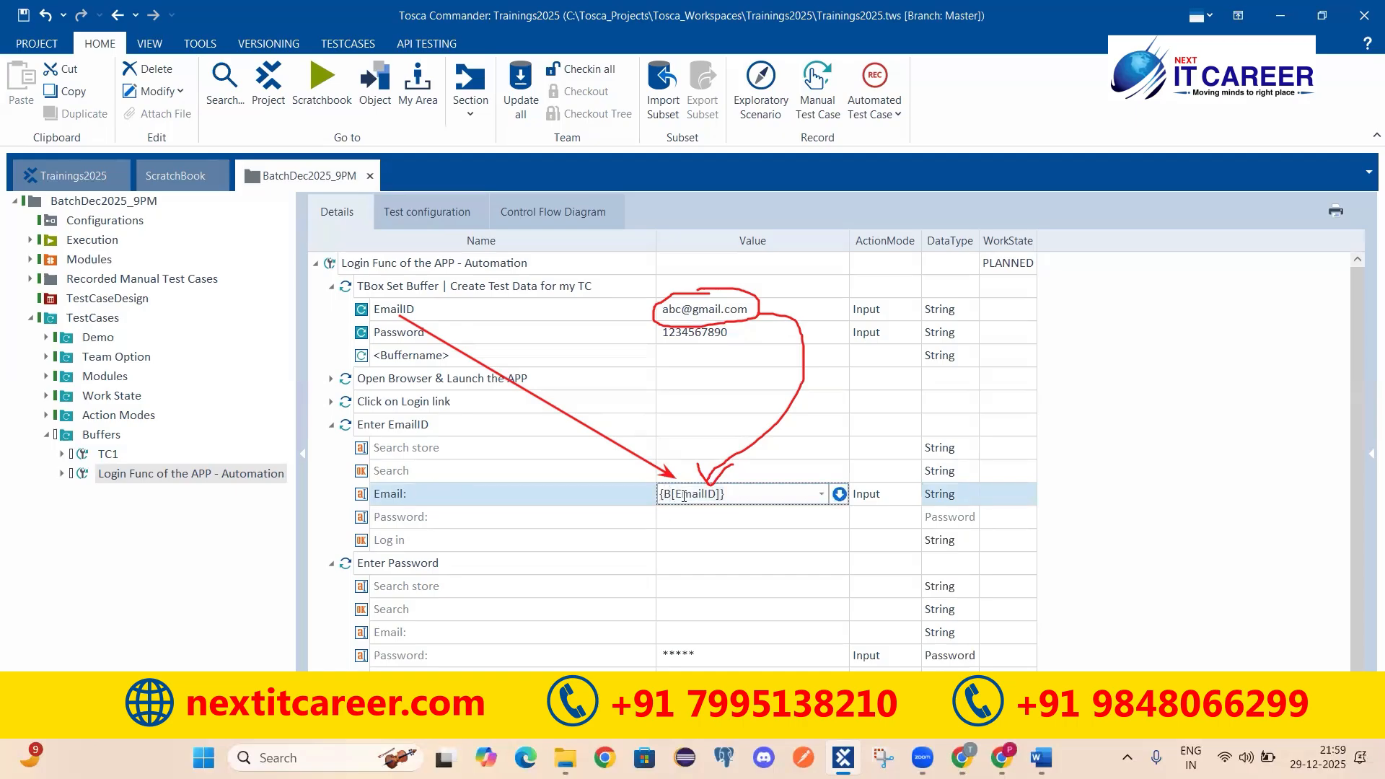
drag(676, 495, 715, 495)
click(734, 495)
drag(705, 495, 650, 498)
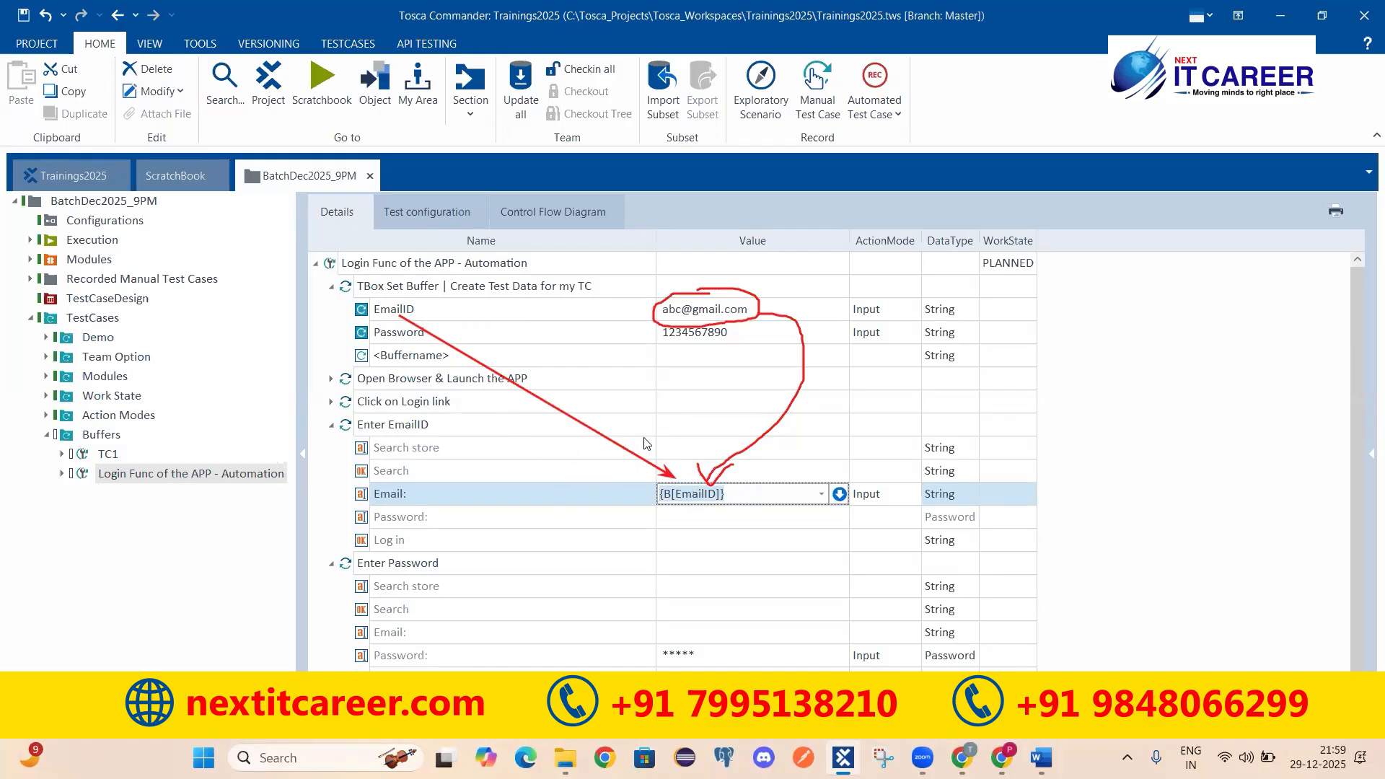
click(387, 315)
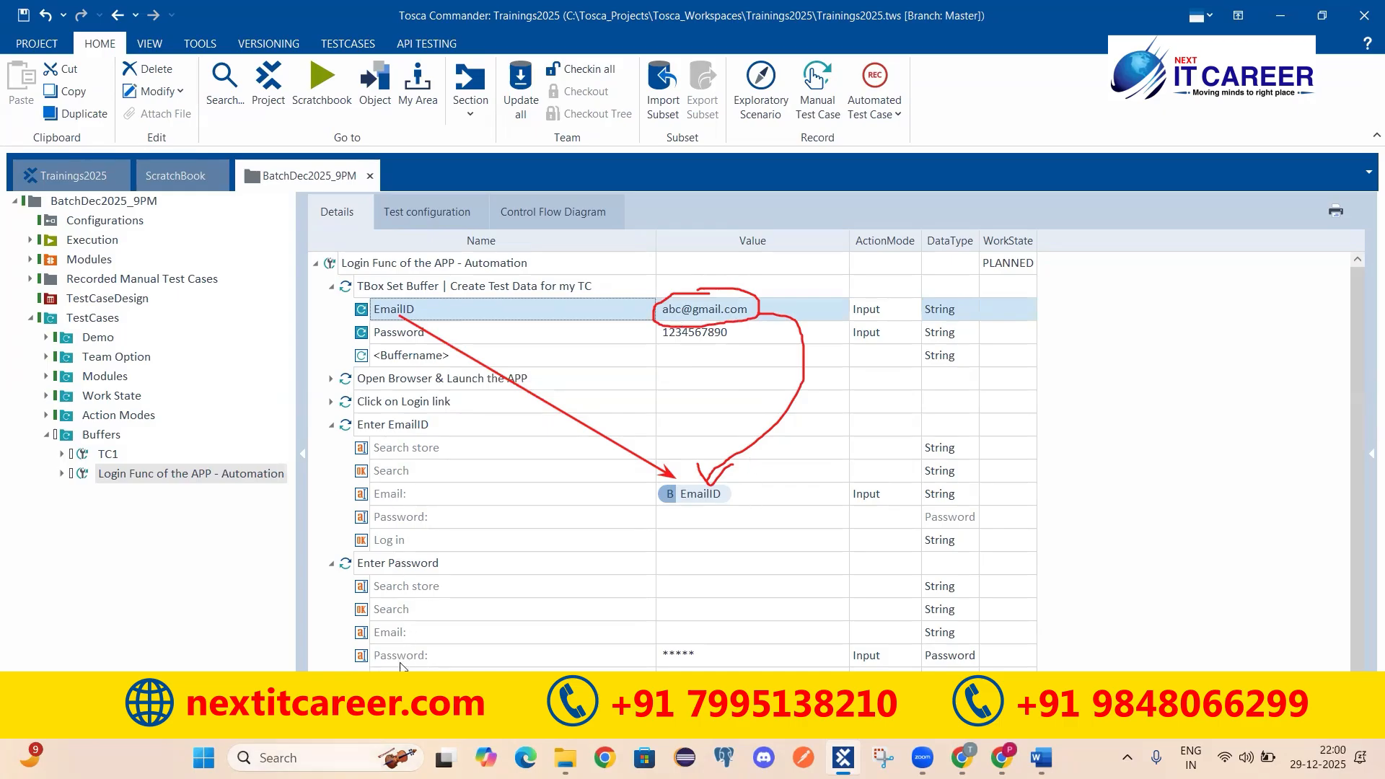
scroll(517, 634, down, 1)
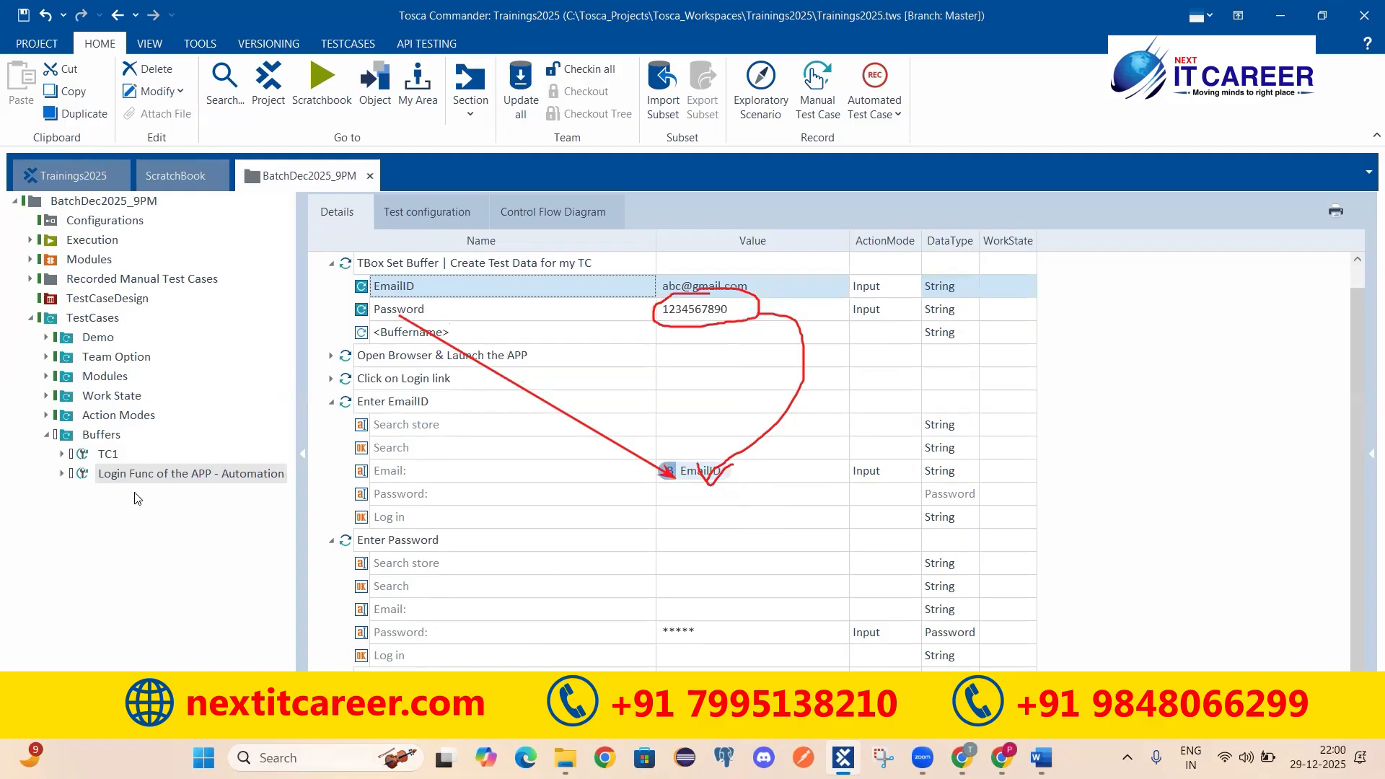
click(736, 473)
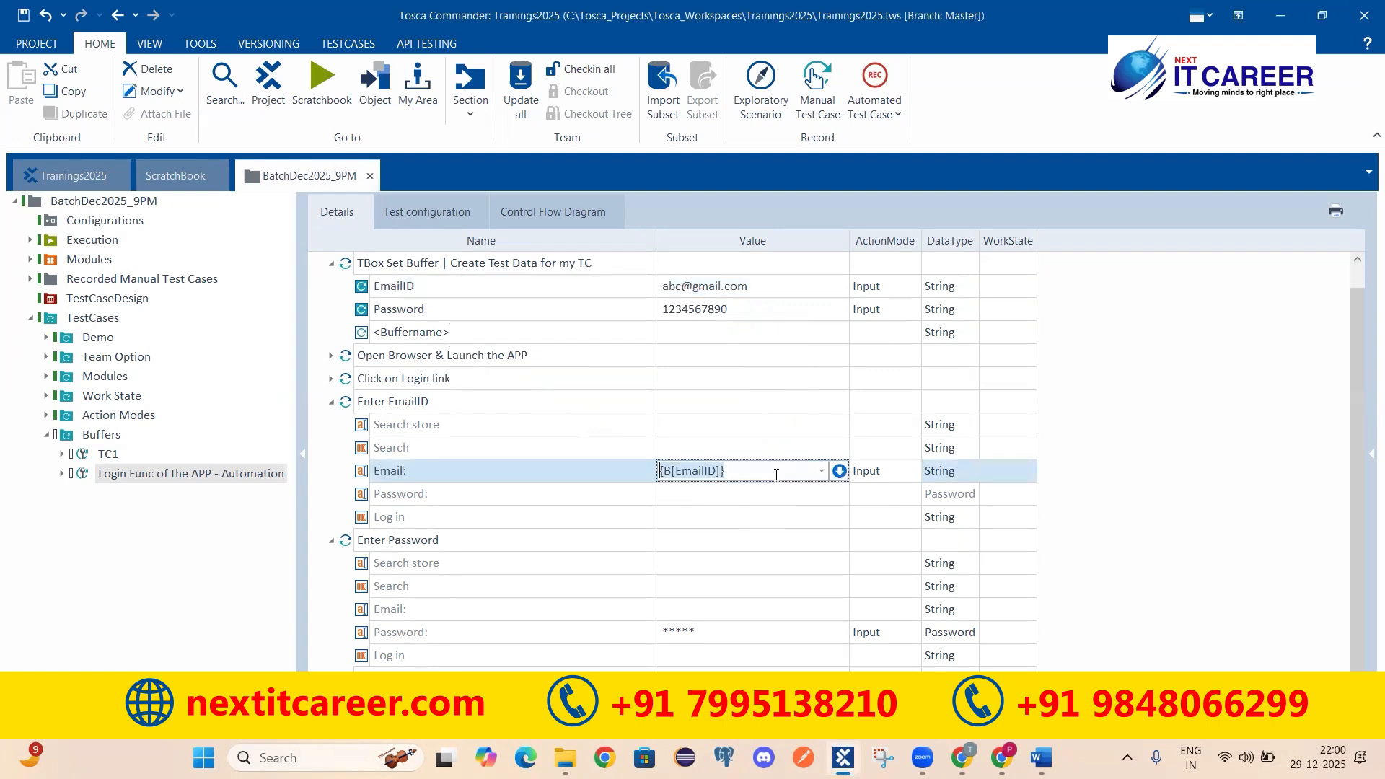
click(683, 473)
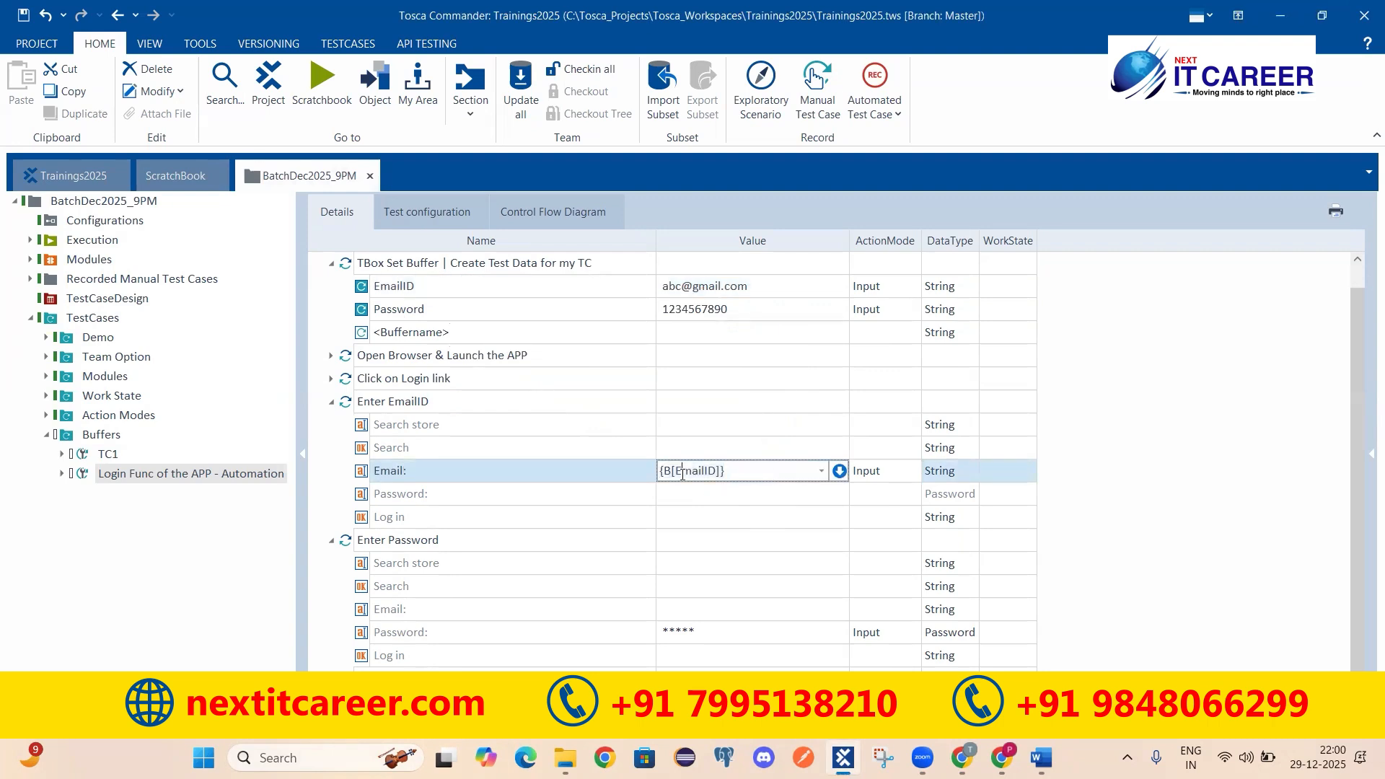
drag(699, 470, 672, 471)
Step: Replace the masked Password value with {B[Password]} and commit it
click(733, 632)
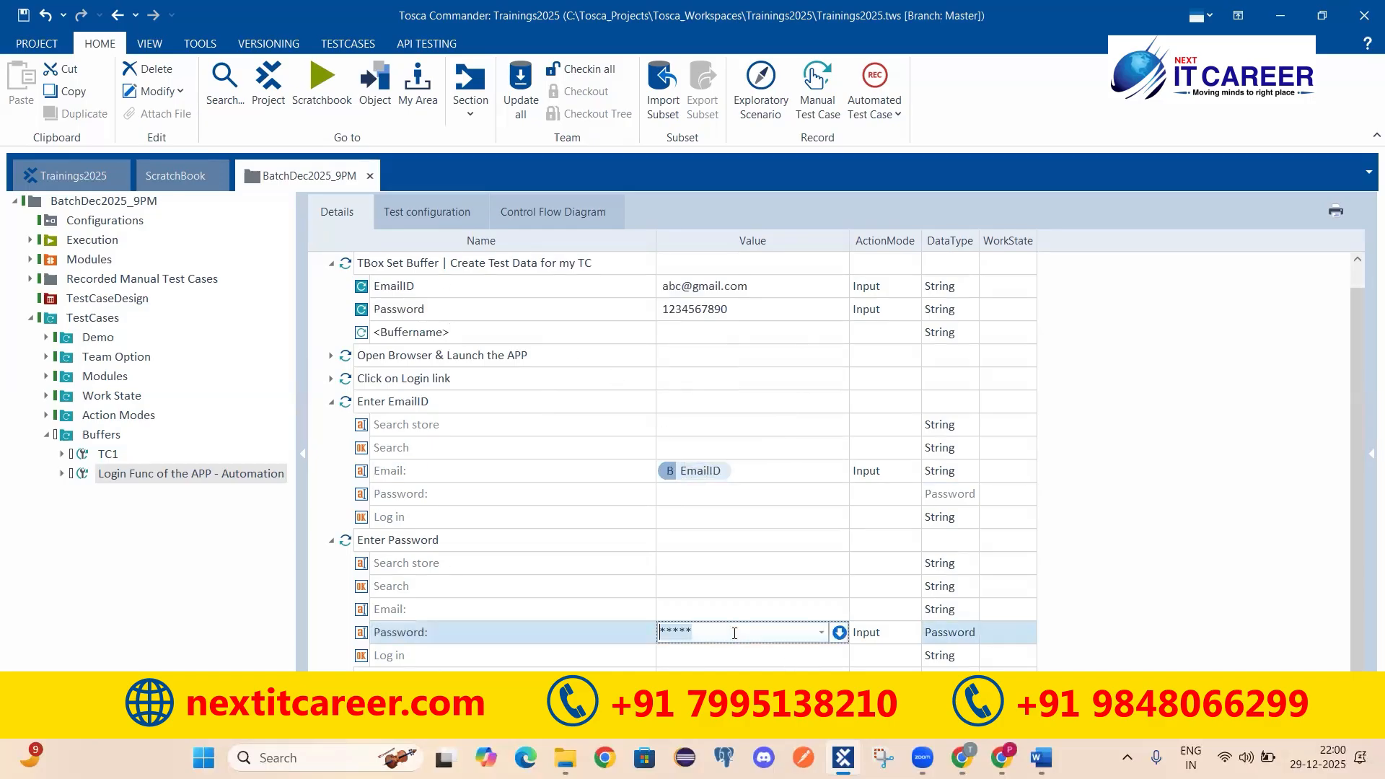
key(BackSpace)
text({B)
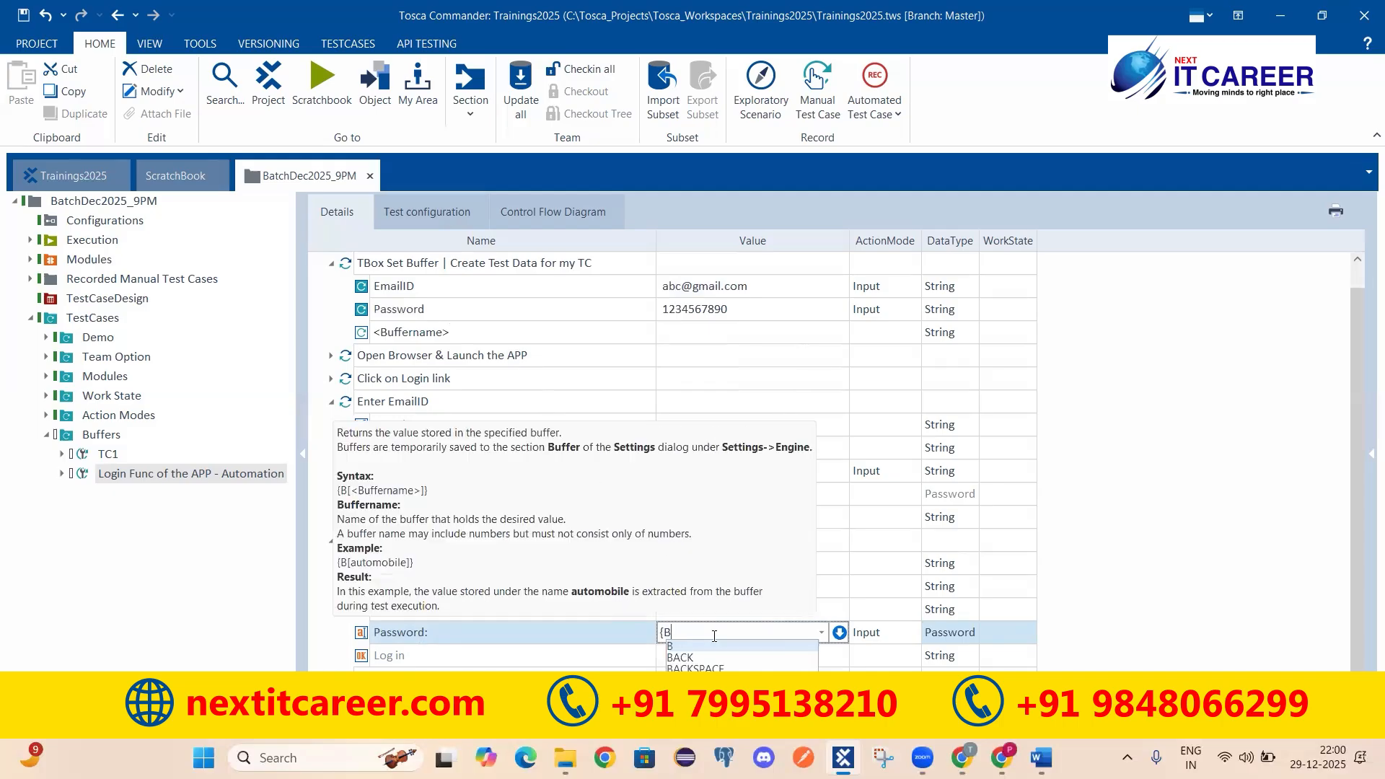
text([)
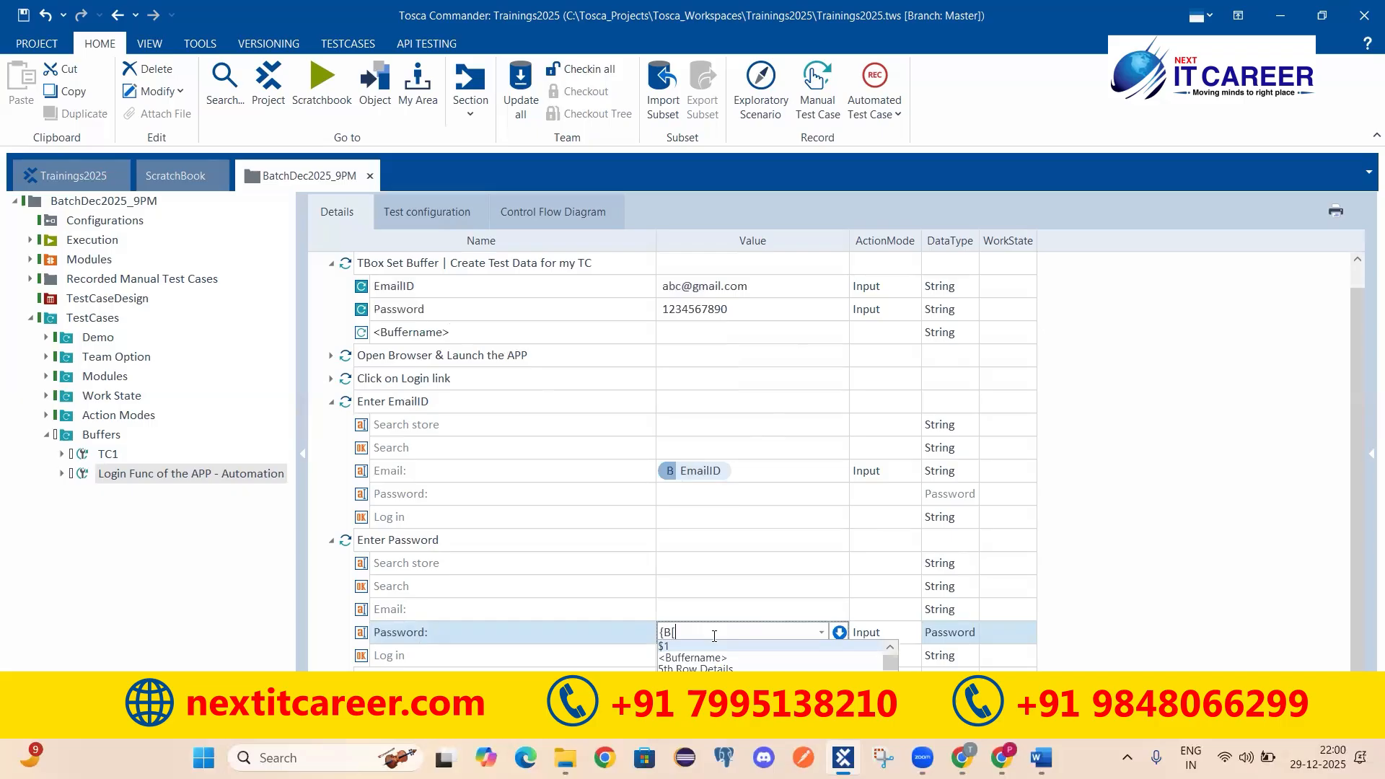
text(Password)
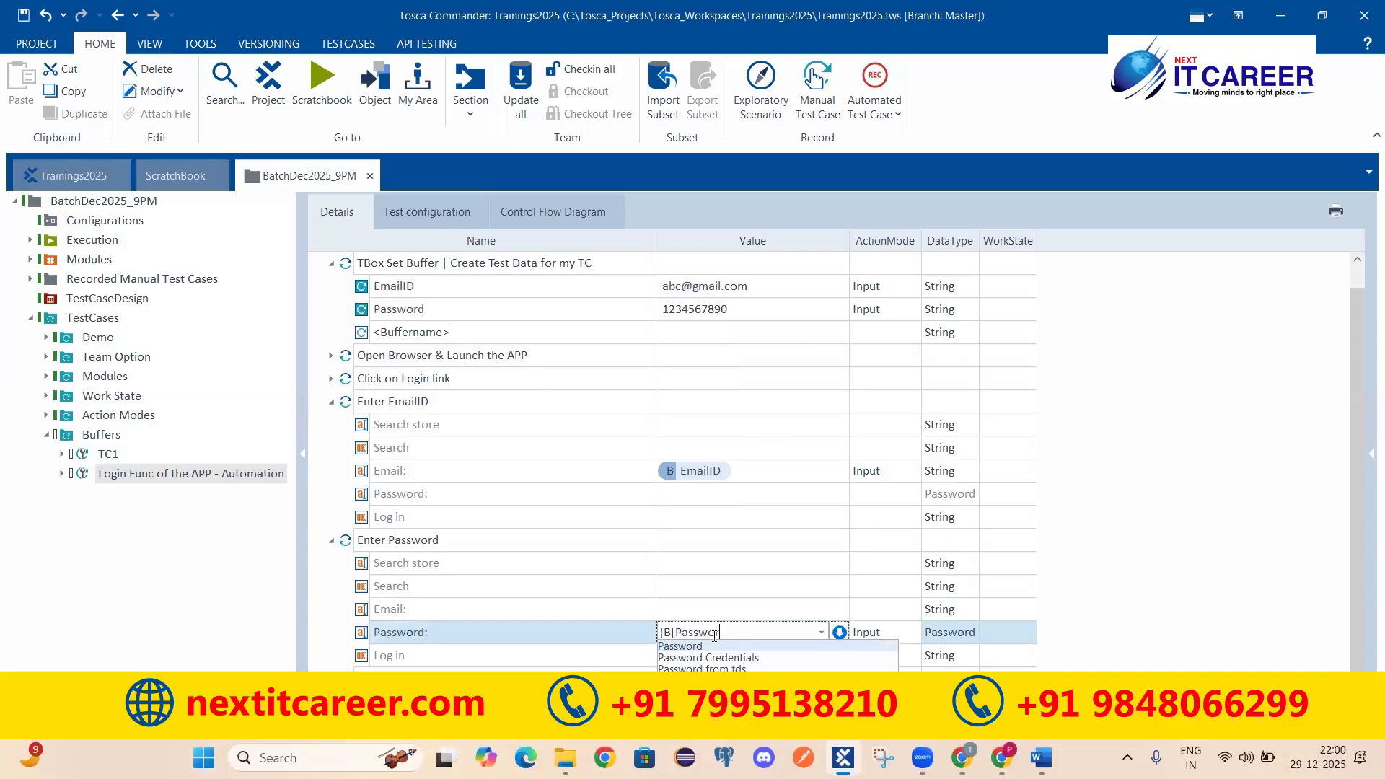
text(])
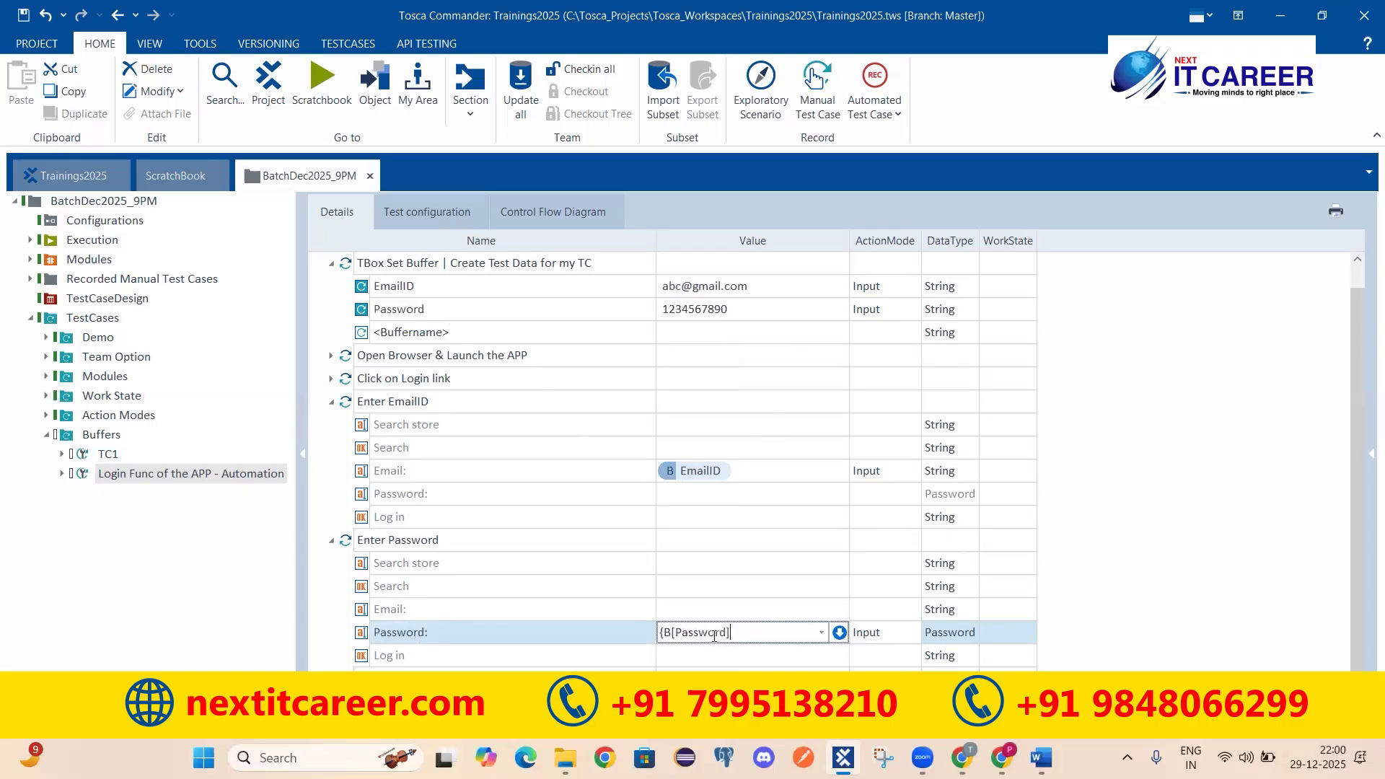
text(})
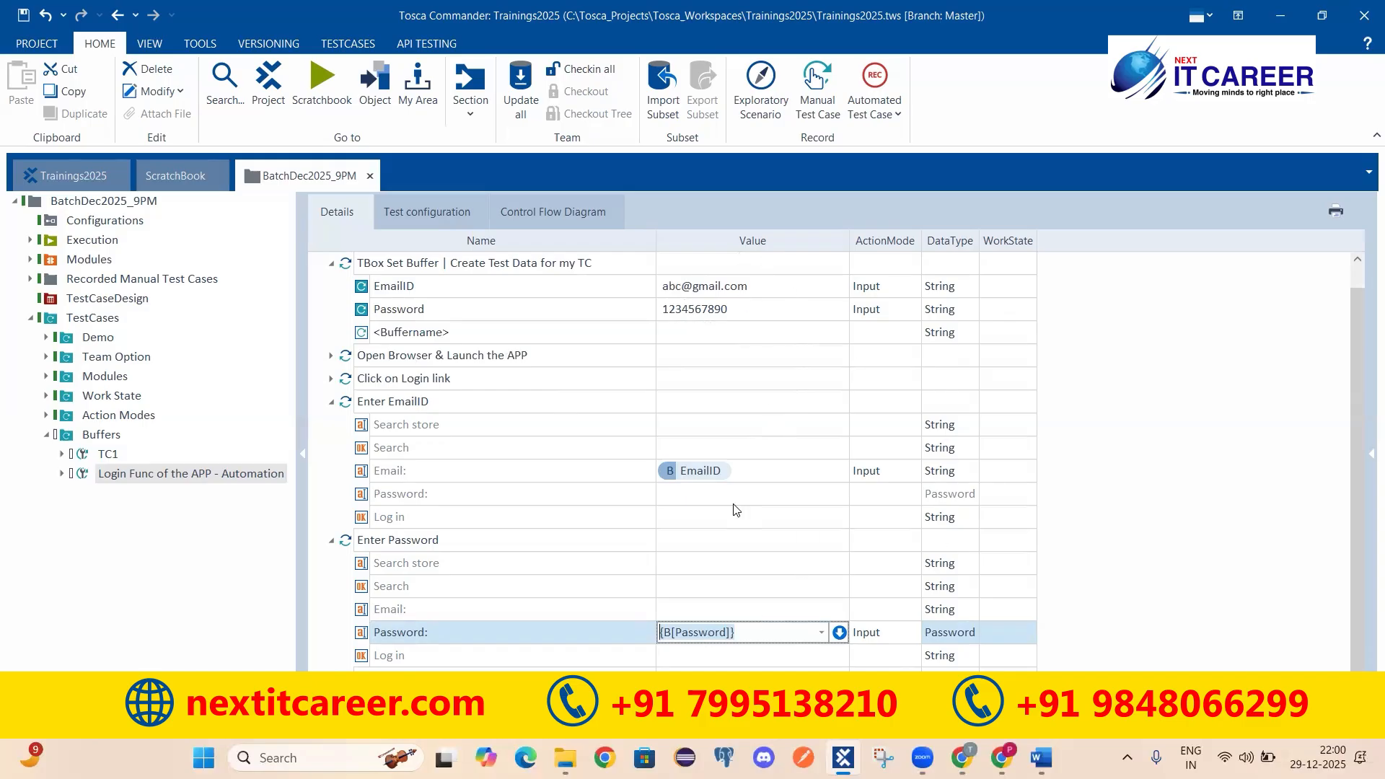
click(1219, 461)
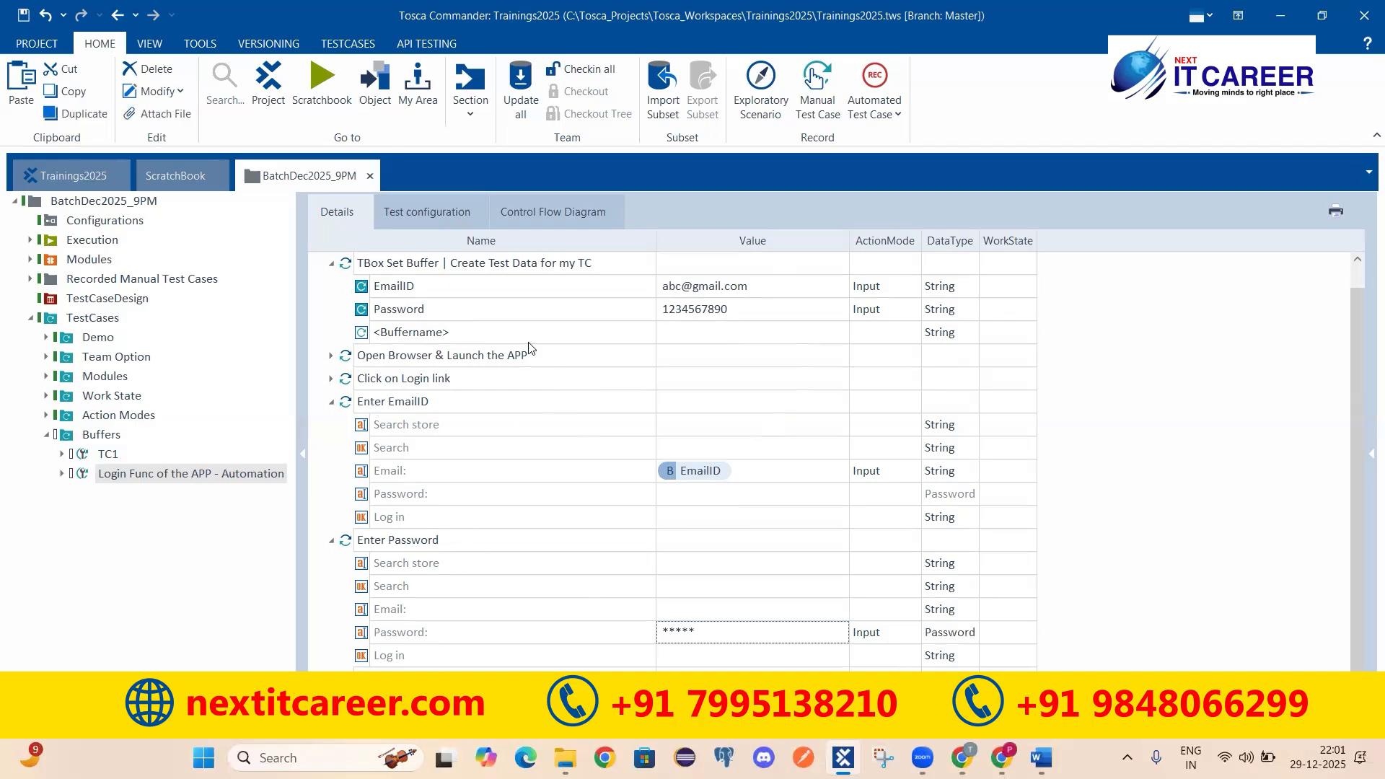
scroll(509, 332, up, 1)
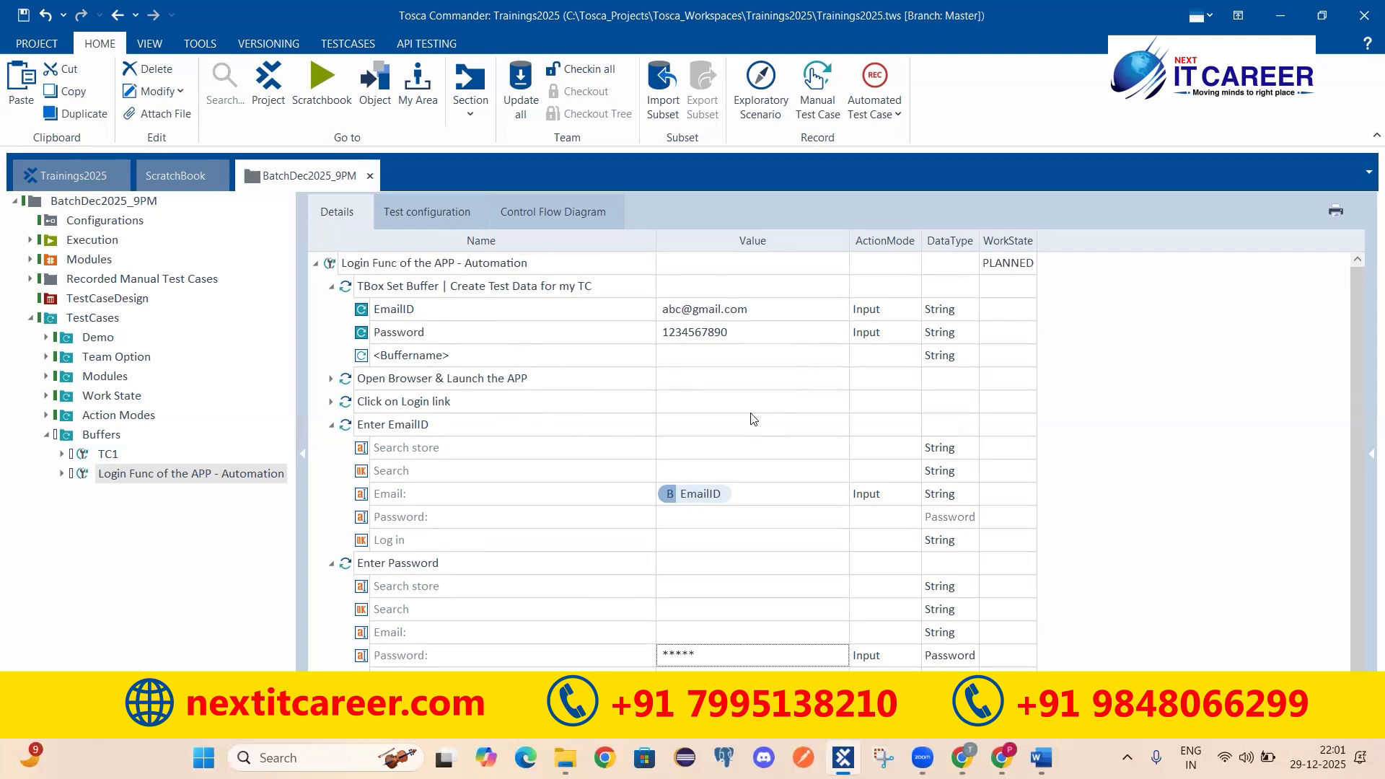
click(962, 758)
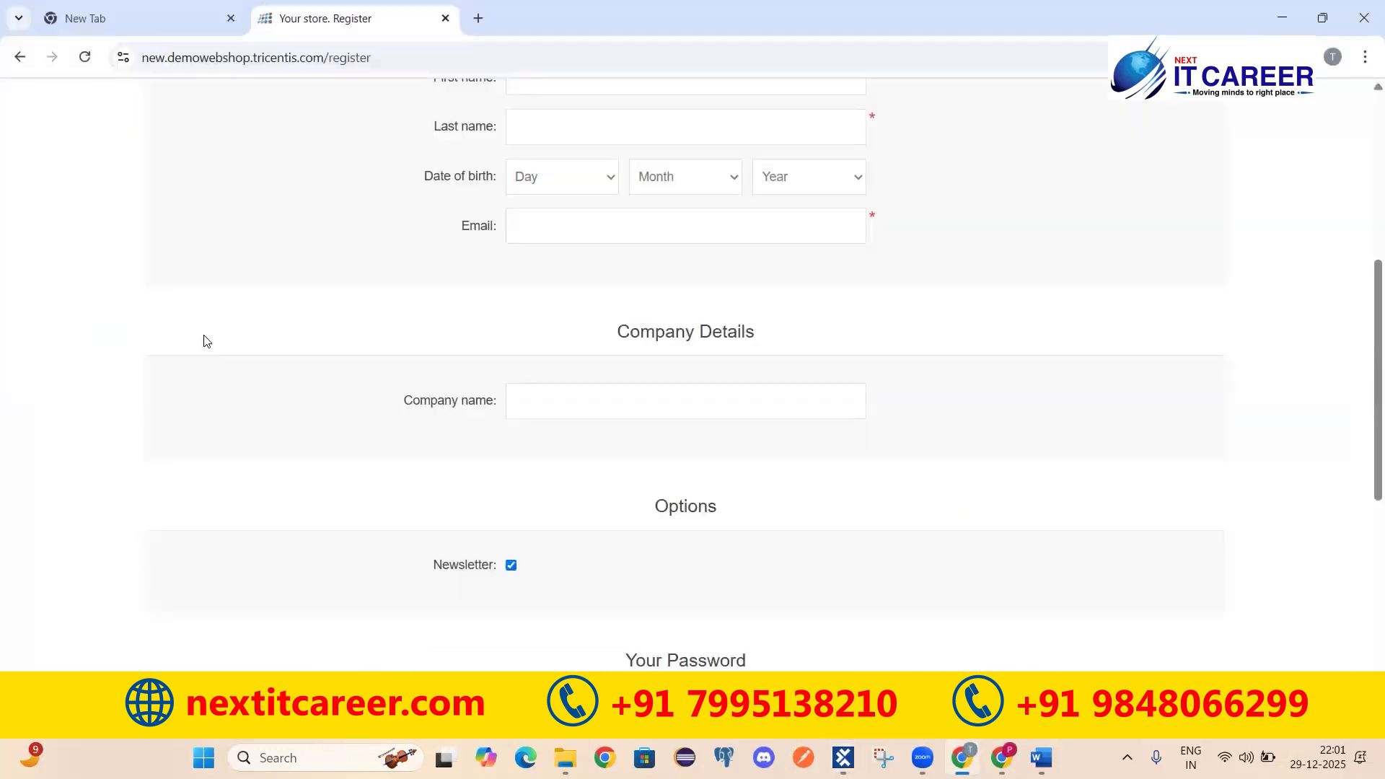
scroll(665, 284, up, 6)
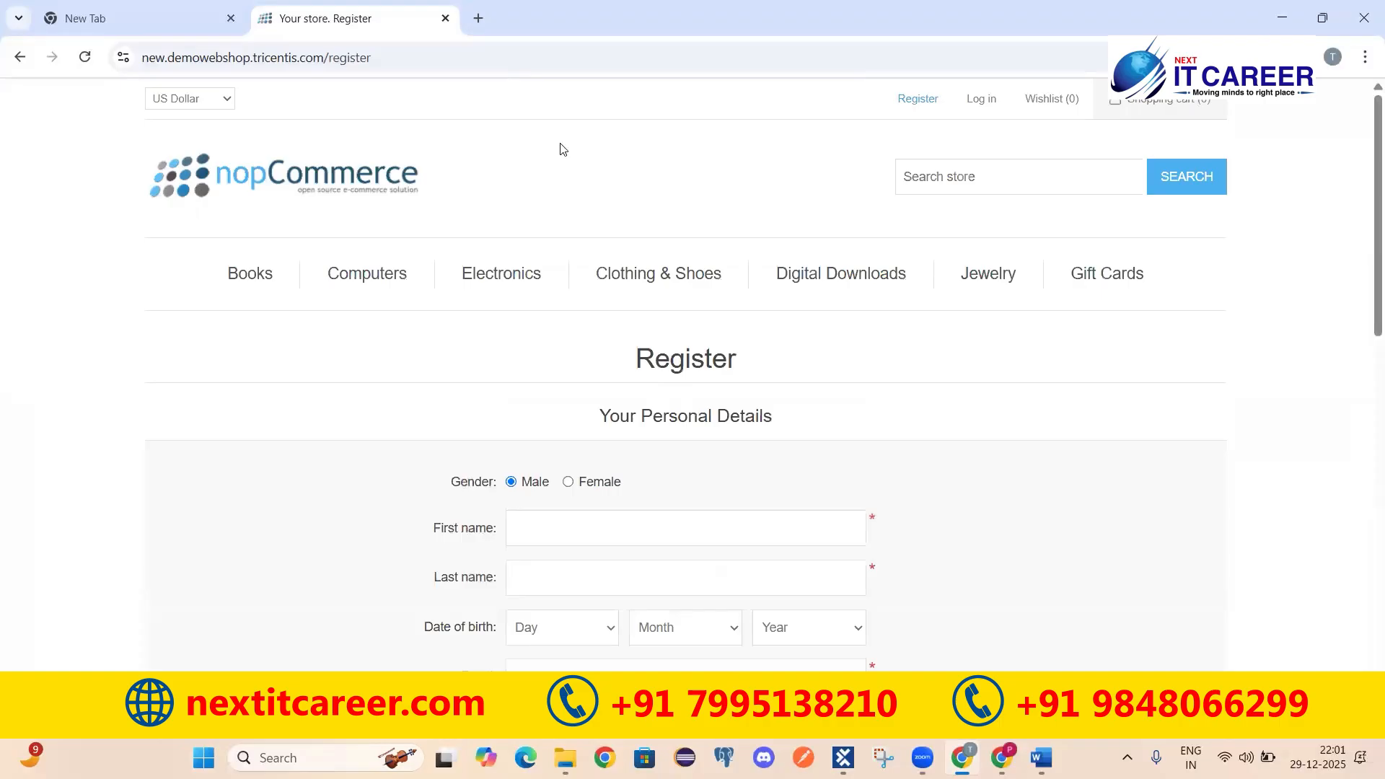
scroll(809, 318, down, 5)
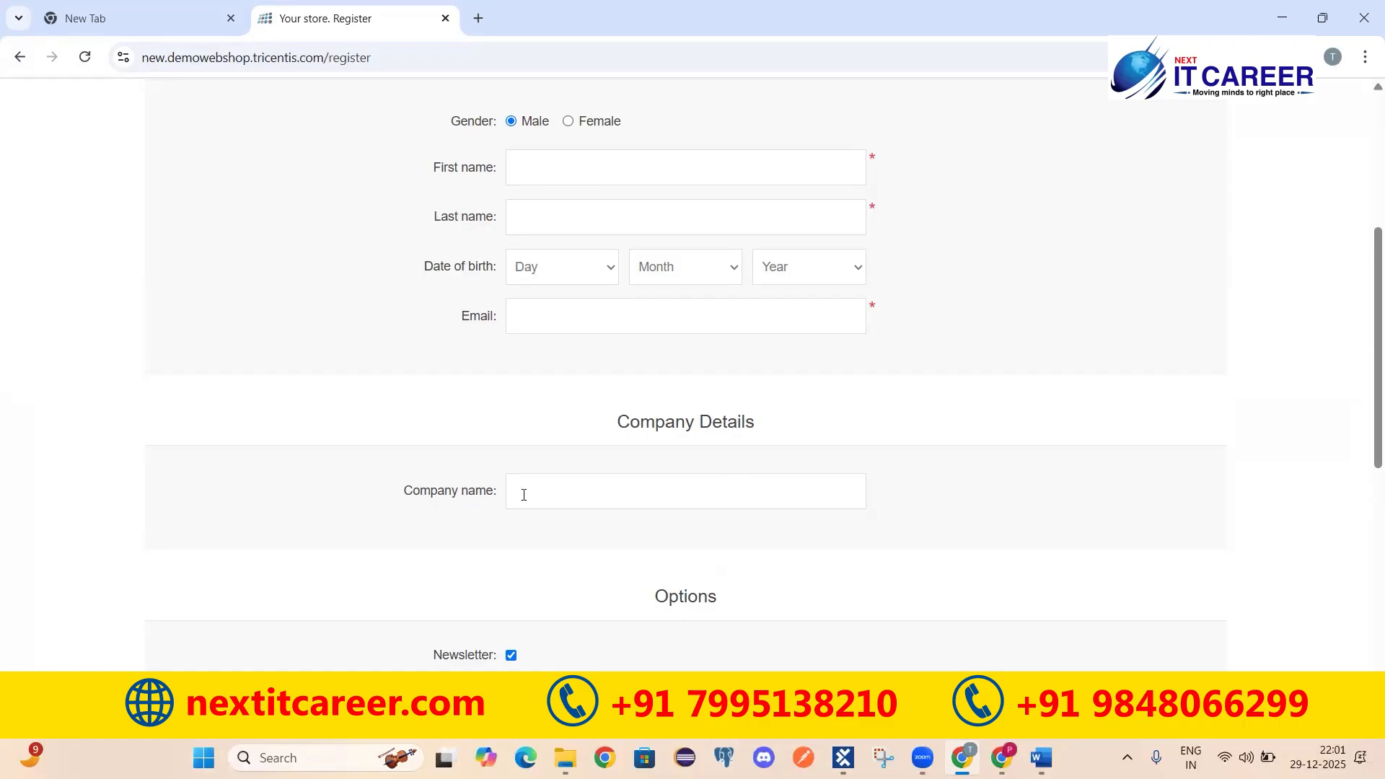
scroll(693, 523, down, 5)
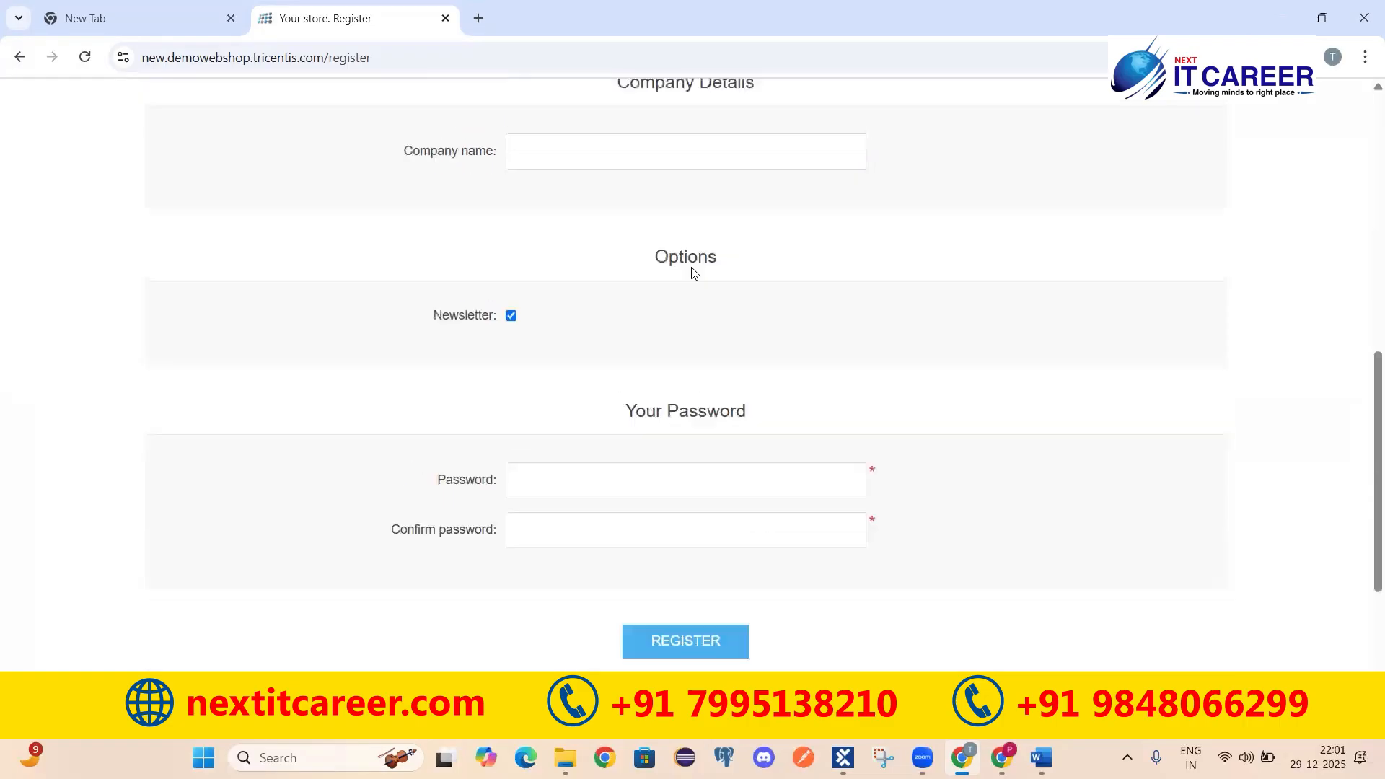
scroll(709, 446, up, 6)
scroll(433, 329, up, 3)
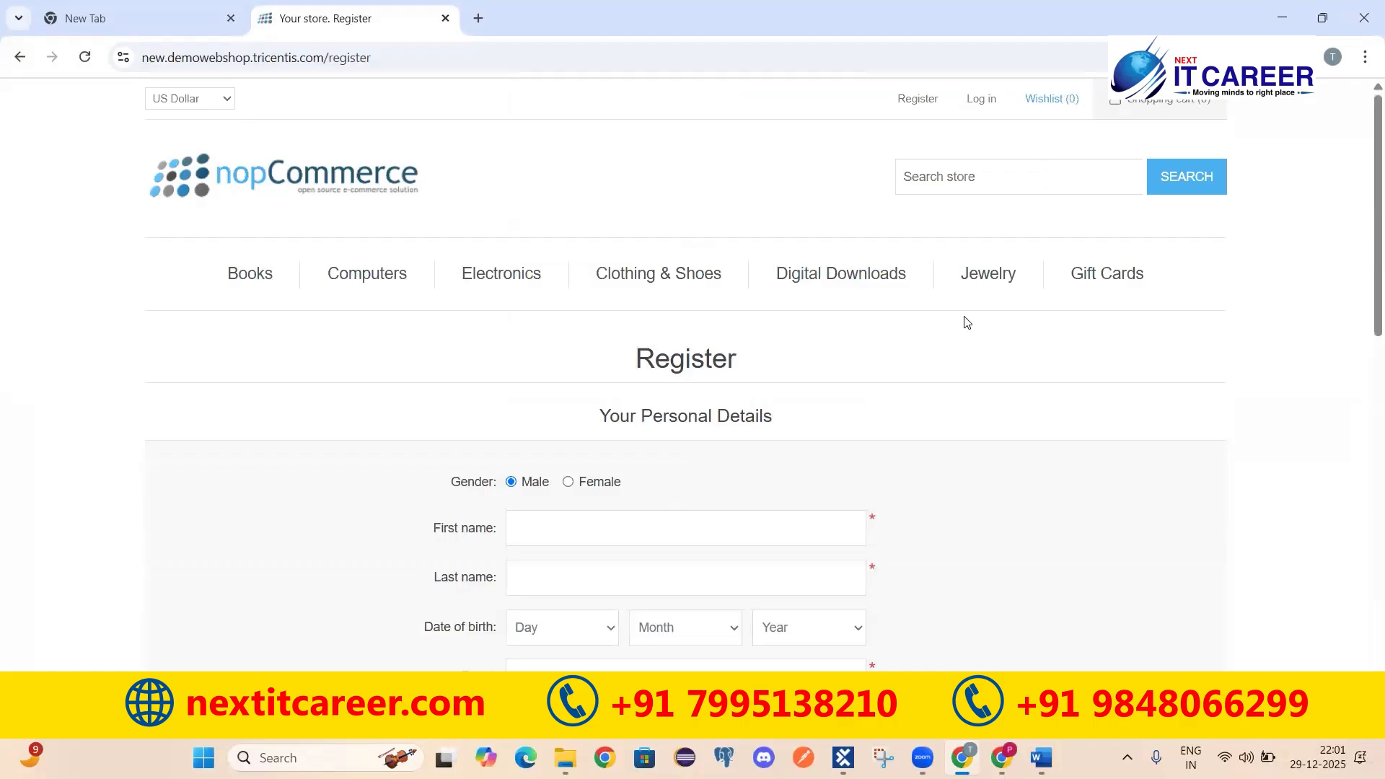
click(843, 757)
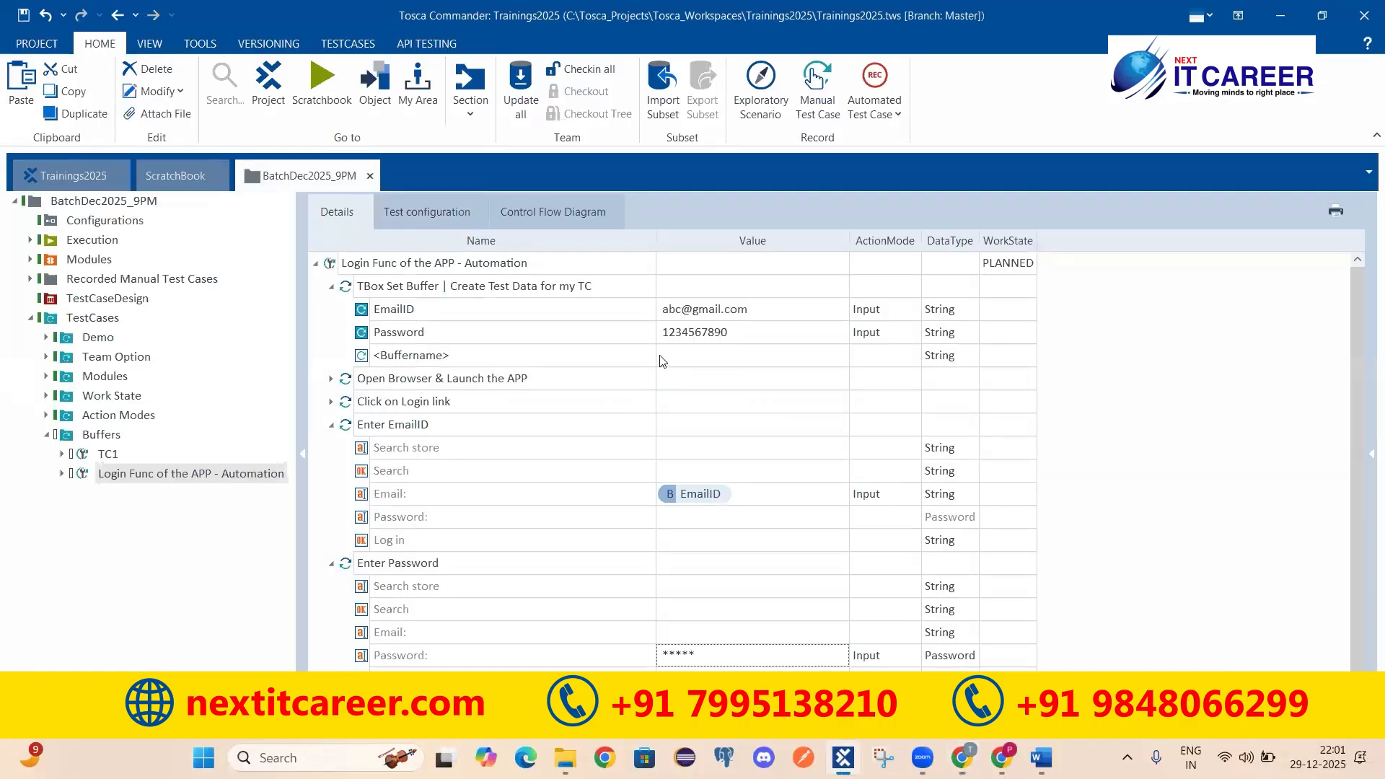
Step: Review the EmailID, Password and TBox Set Buffer rows, then switch to the Word notes
click(501, 314)
click(554, 339)
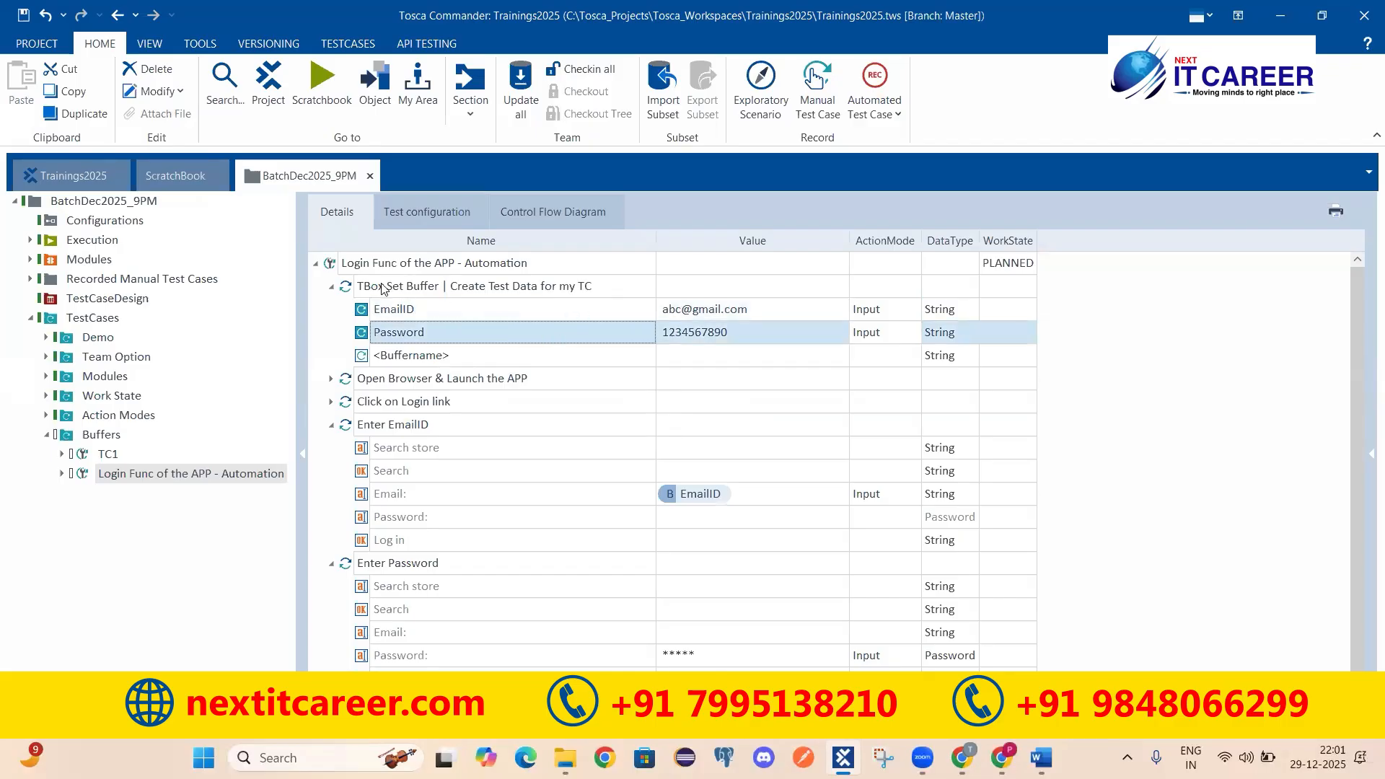
click(444, 290)
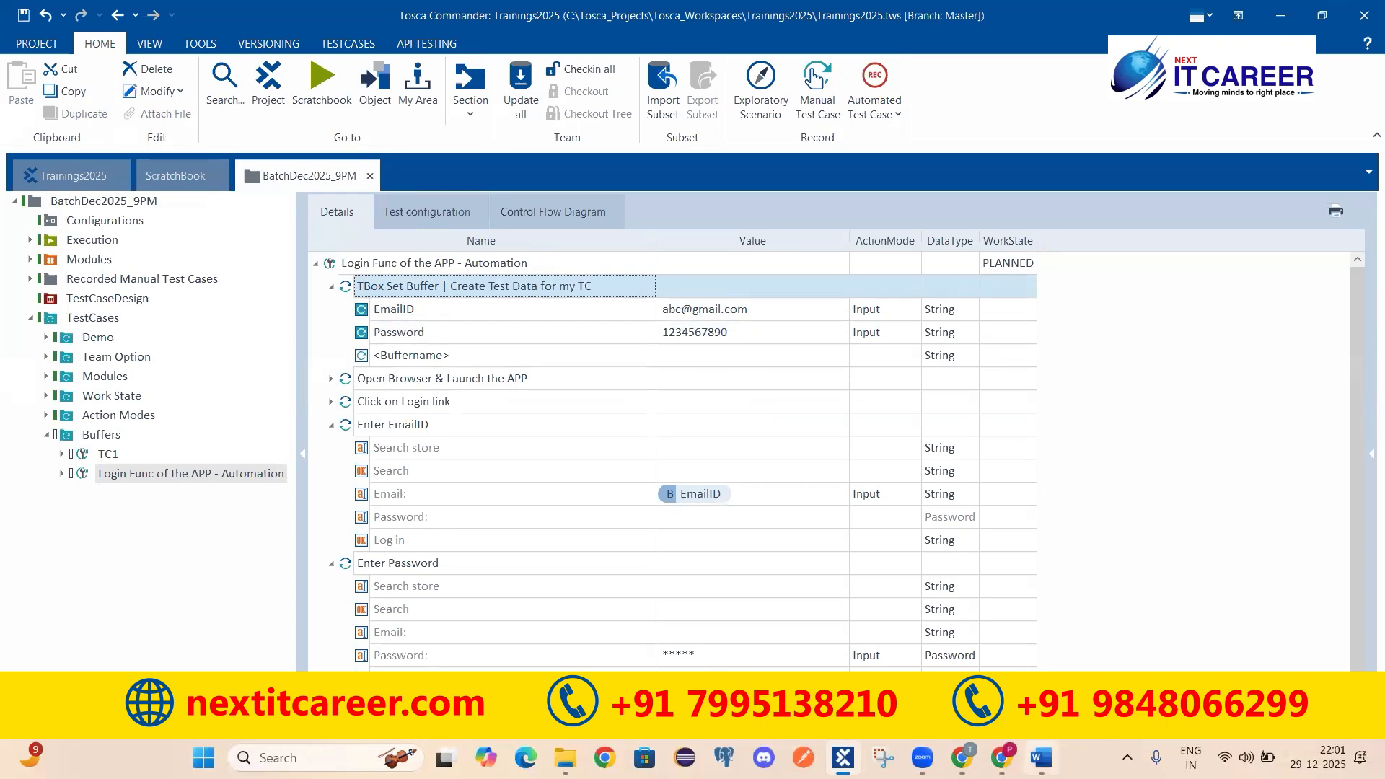
click(1043, 754)
Step: Write 'Syntax - {B[BufferName]}' on one new line under the Buffers heading
key(Return)
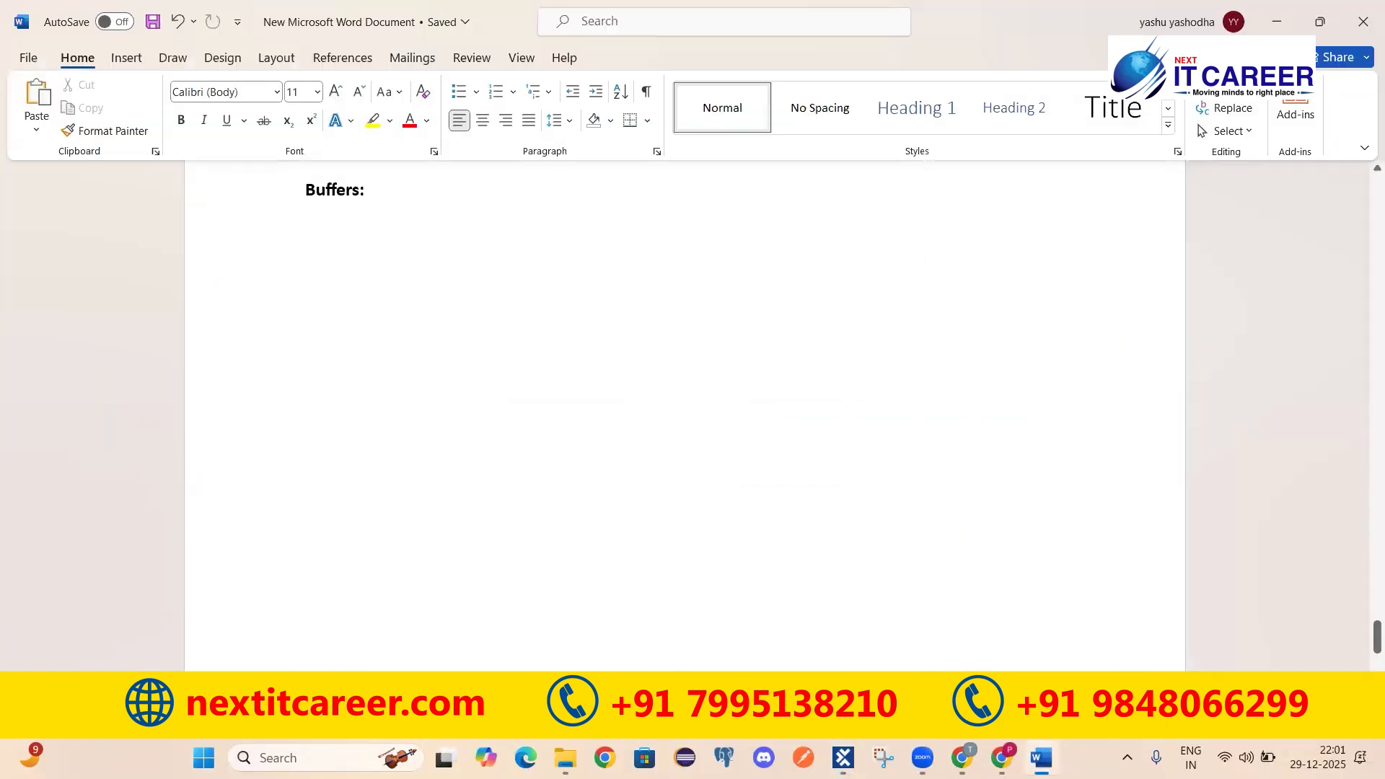
text({B{)
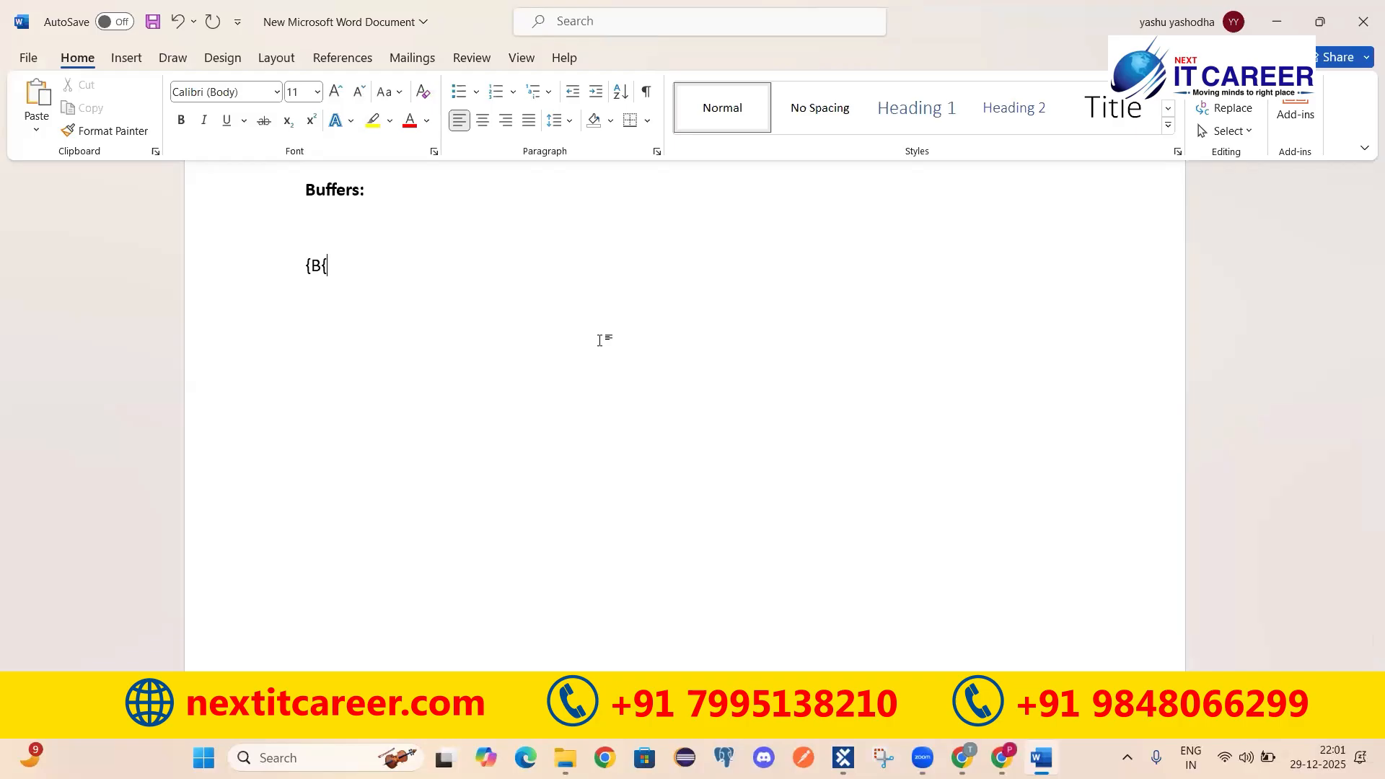
text(]})
text(Buffer)
text(Name)
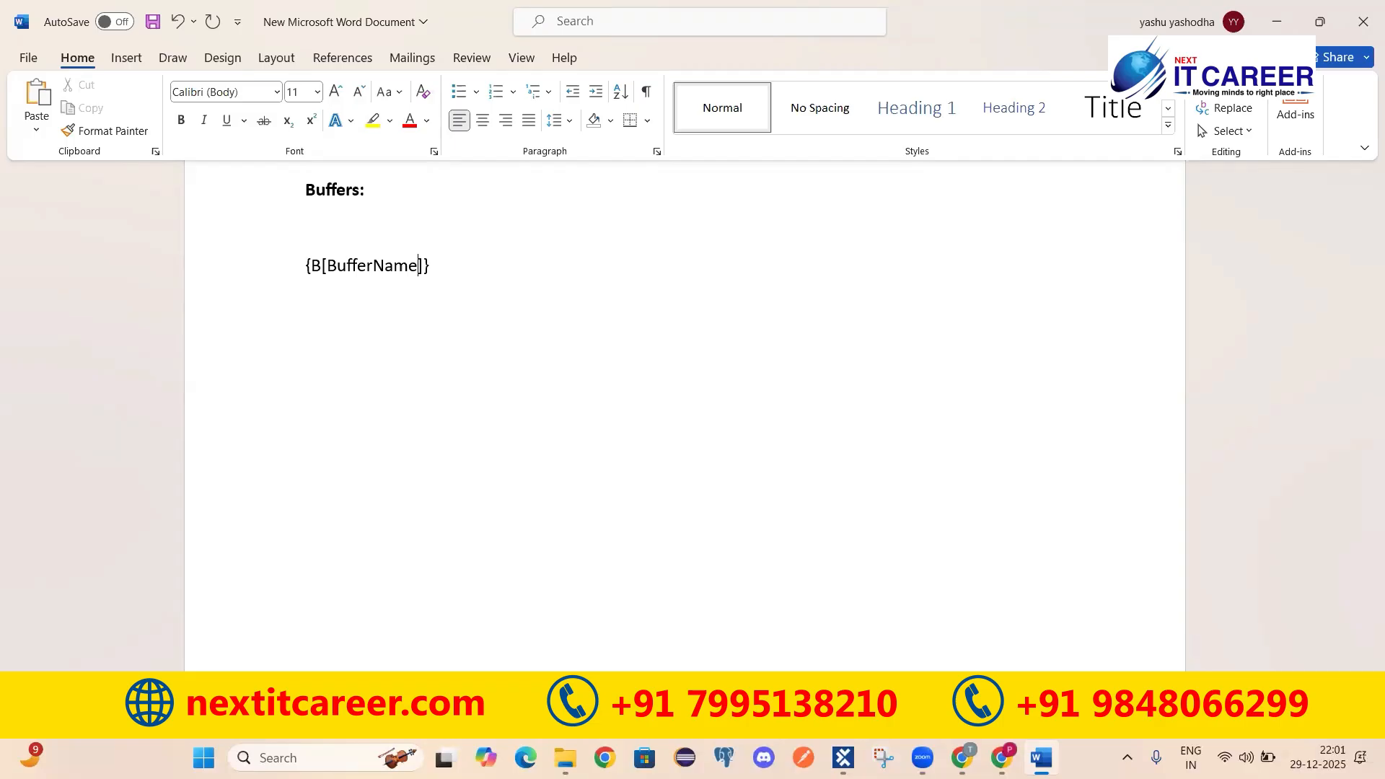
click(306, 260)
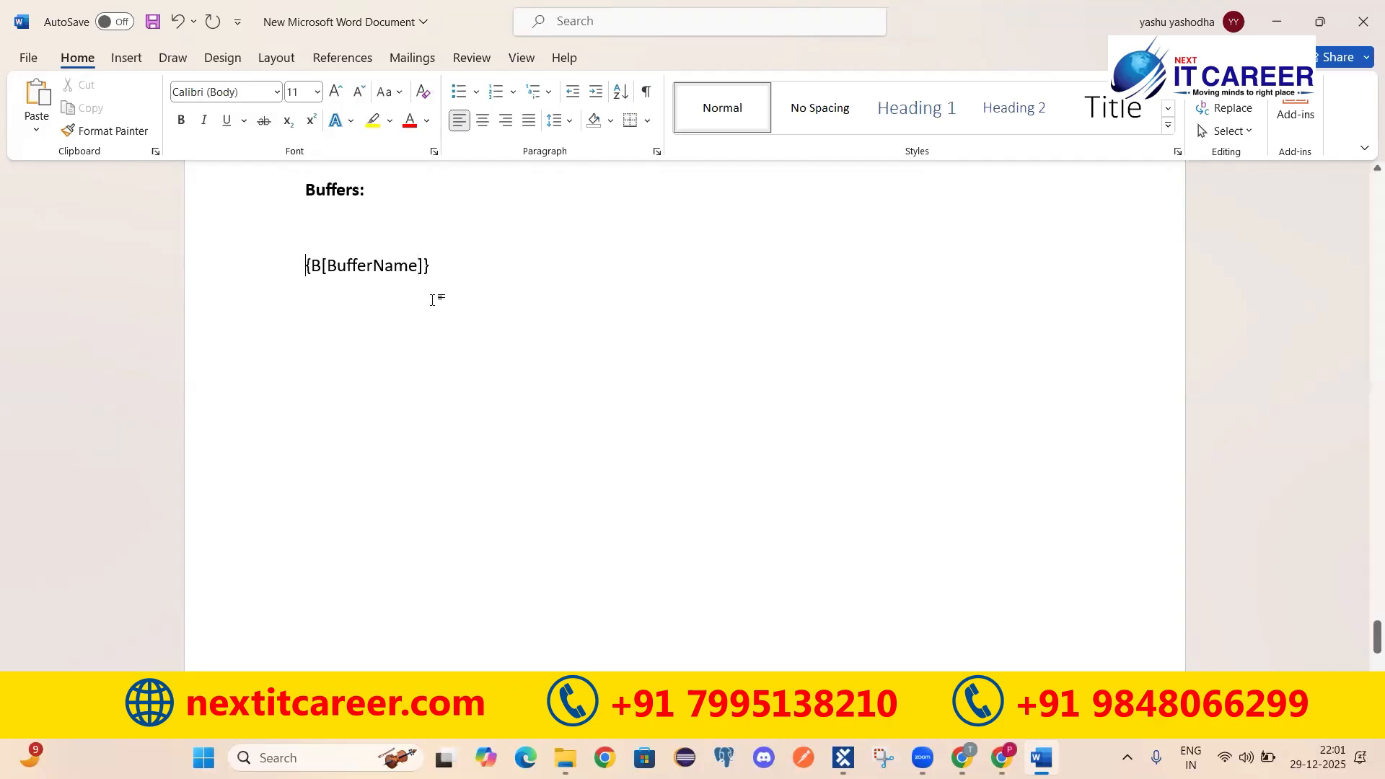
text(Syntax -)
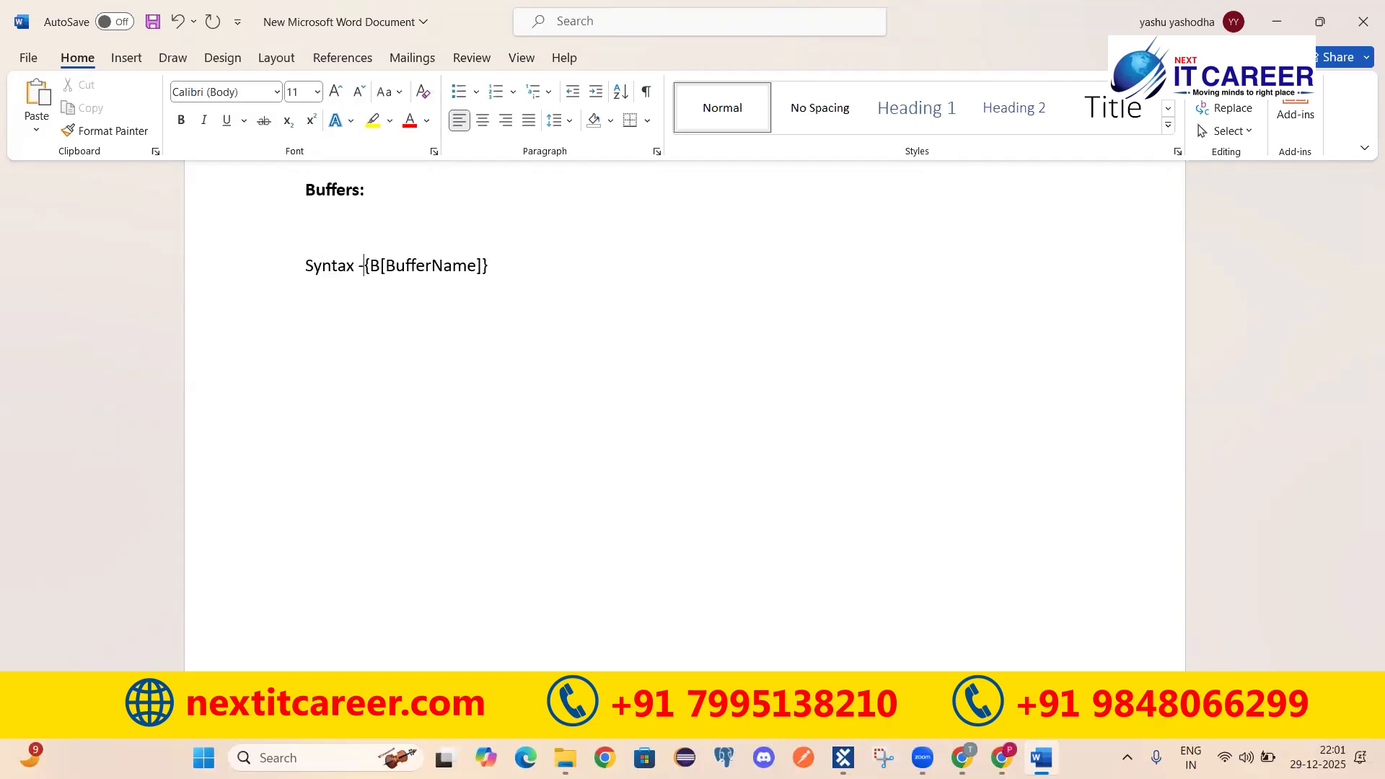
key(Return)
key(BackSpace)
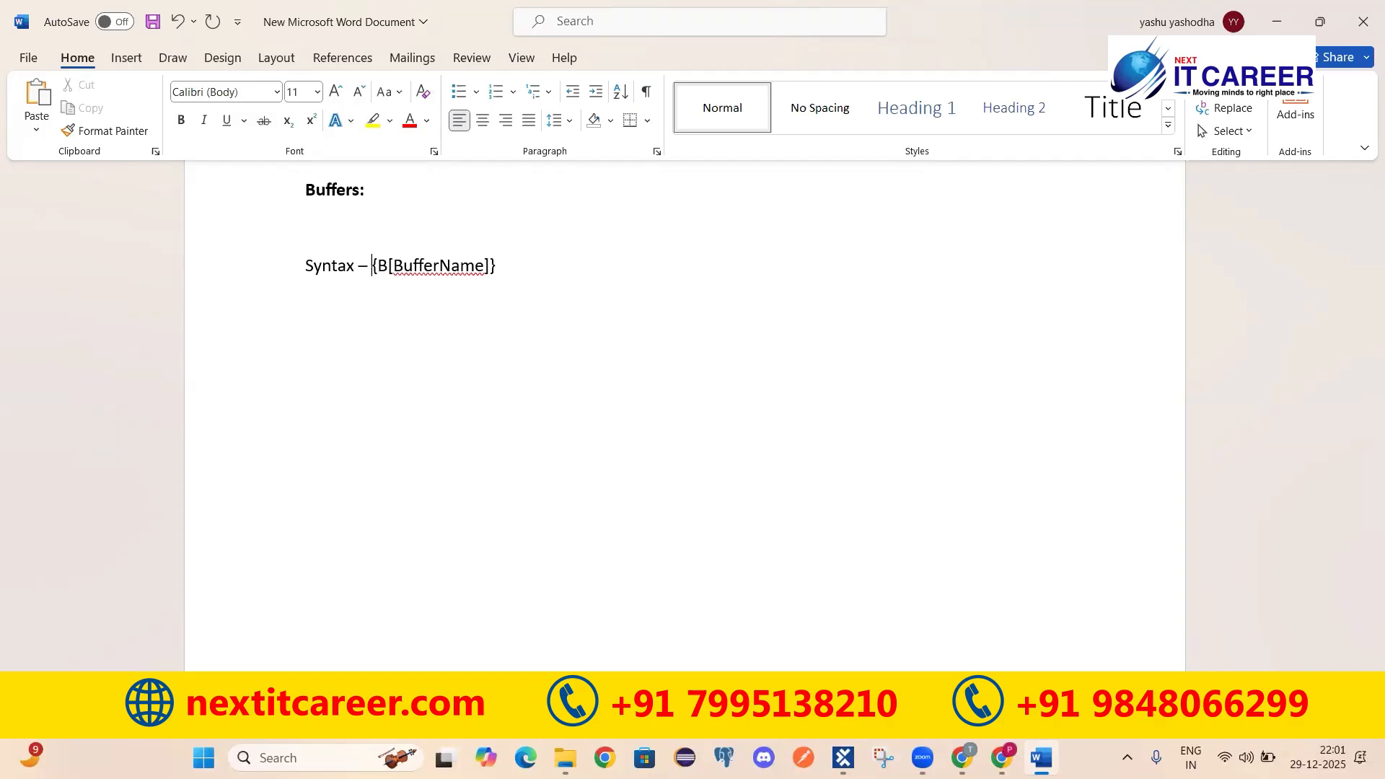
Step: Select the new Syntax line and the Buffers heading, then return to Tosca Commander
drag(523, 278, 327, 272)
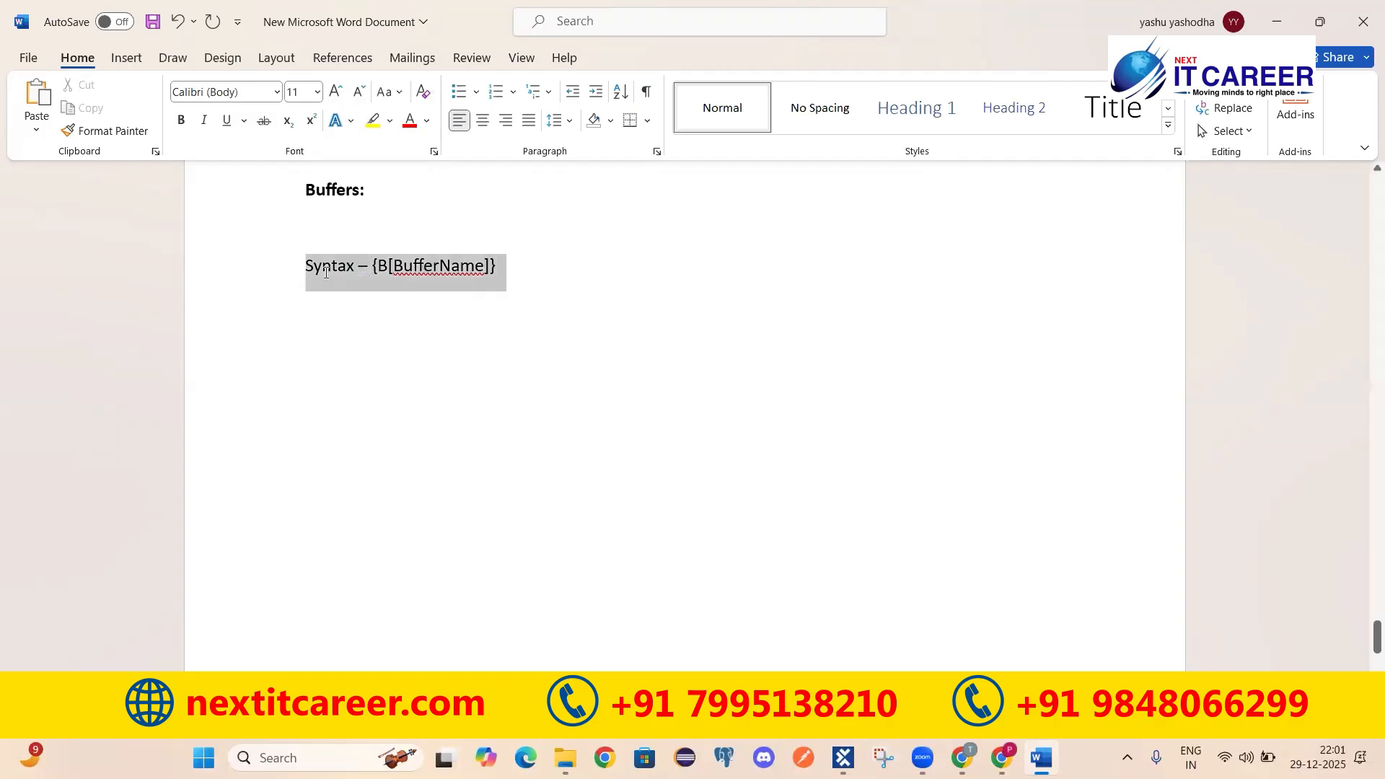
click(511, 349)
drag(307, 190, 378, 192)
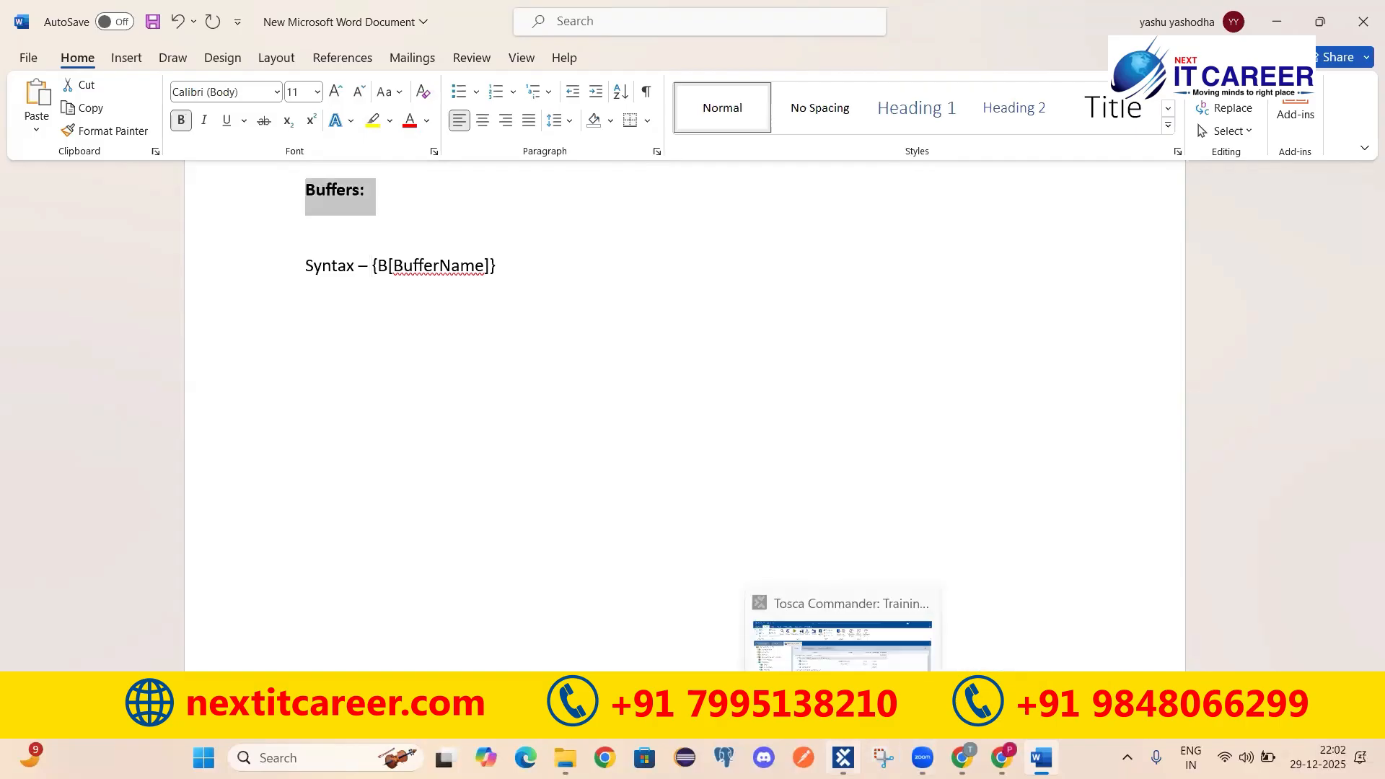
click(843, 758)
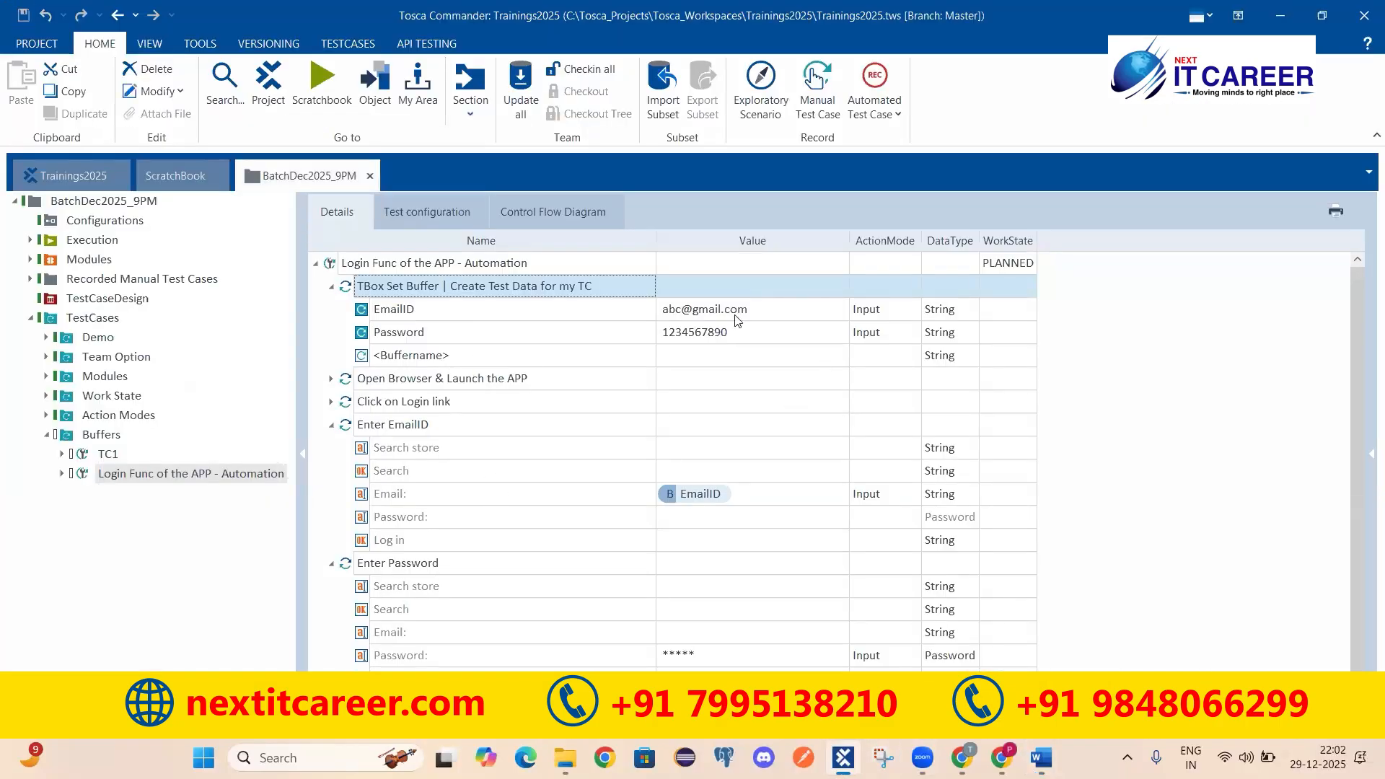
Step: Change the Password row's DataType to String and set its value to {B[Password]}
key(alt+Tab)
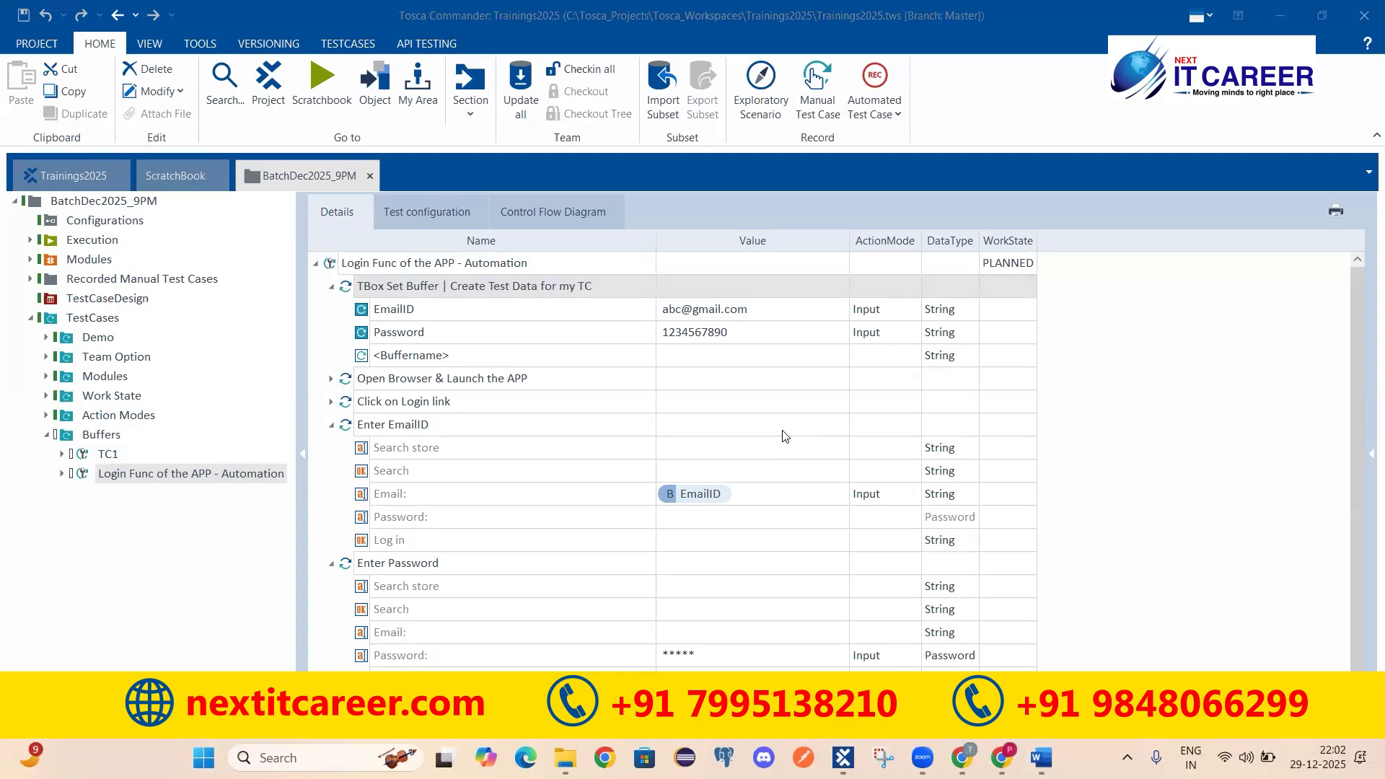
click(686, 656)
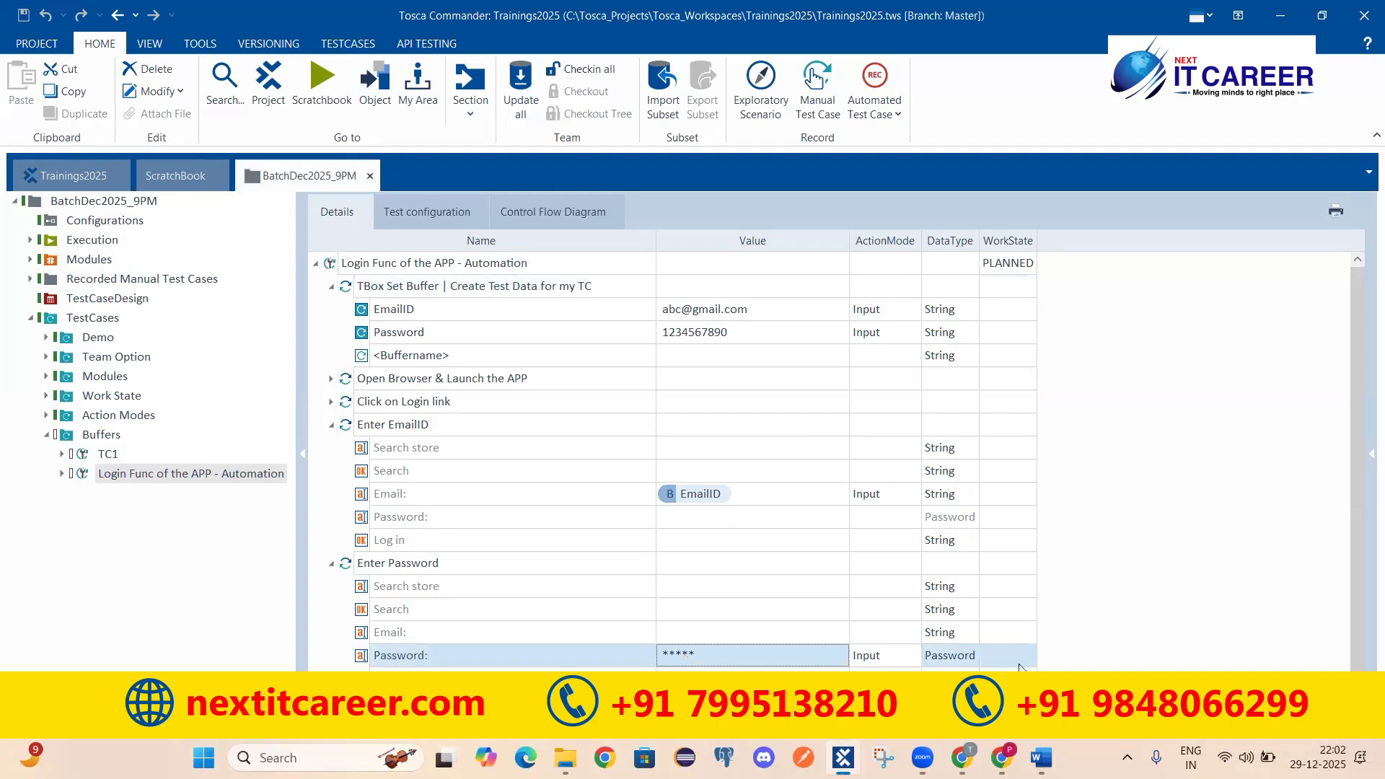
click(972, 659)
click(972, 656)
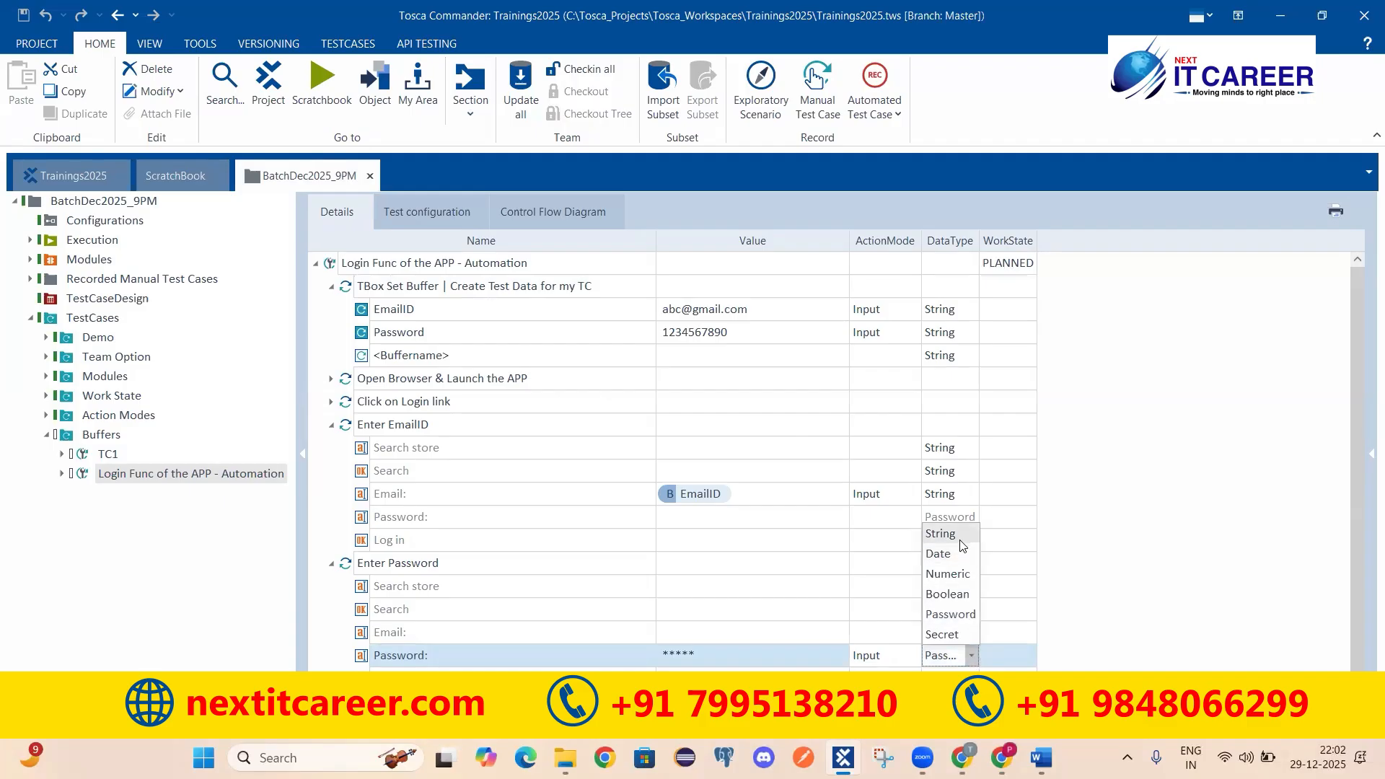
click(960, 541)
click(715, 653)
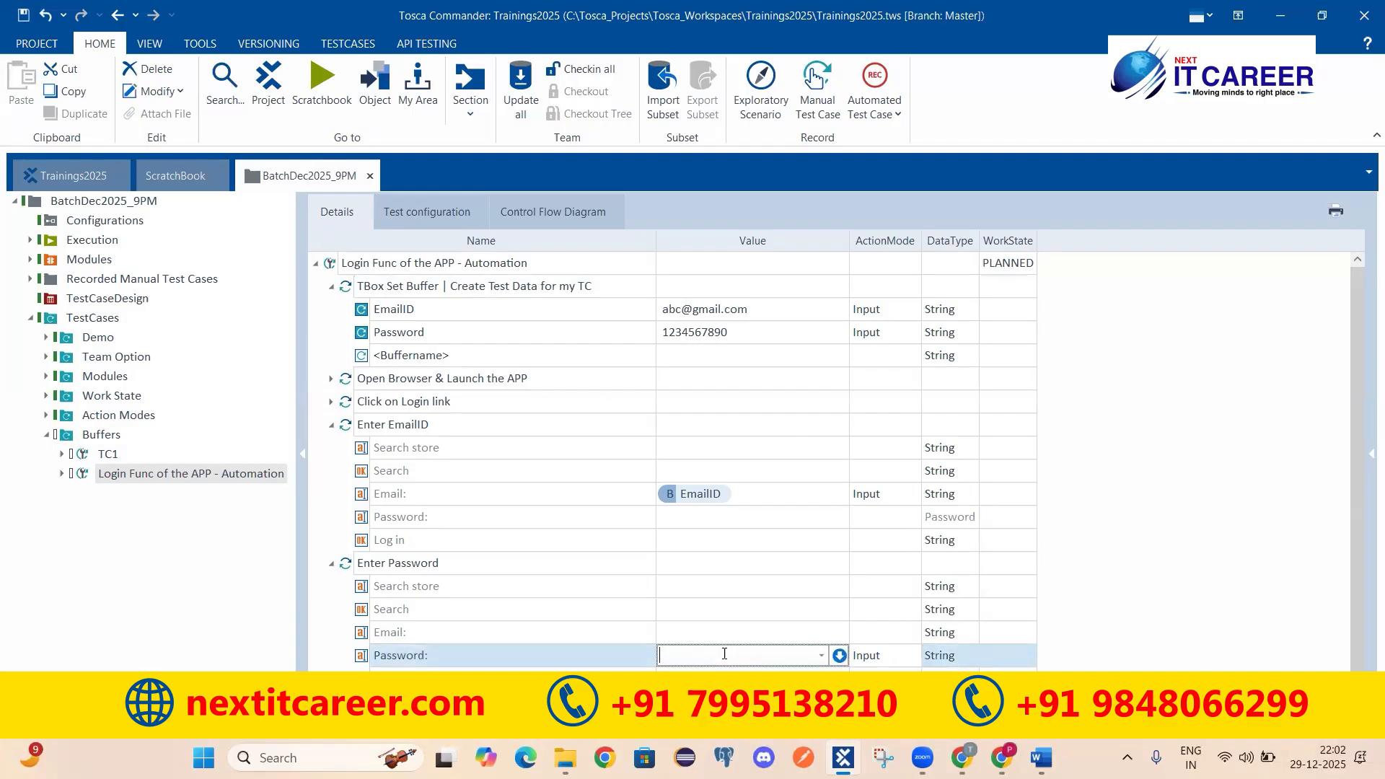
text({B)
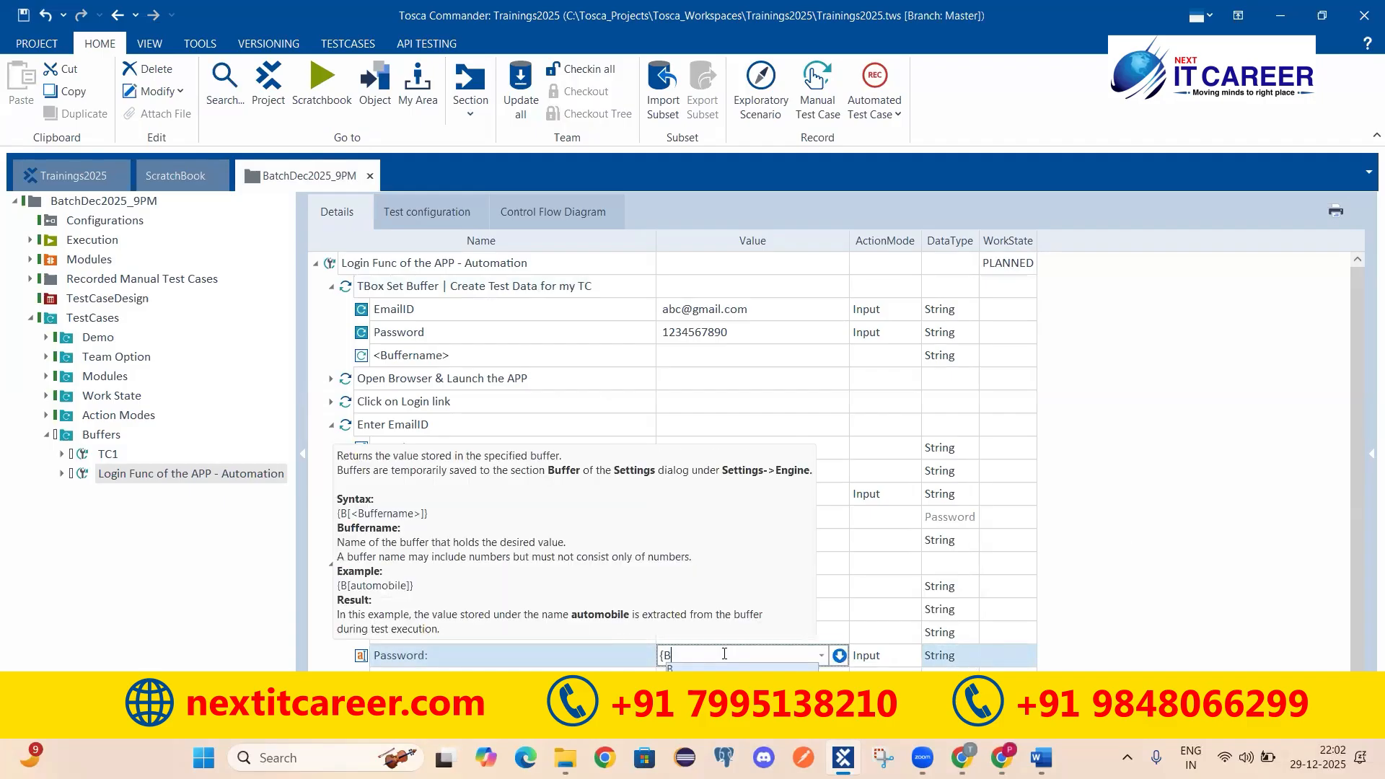
text([Password])
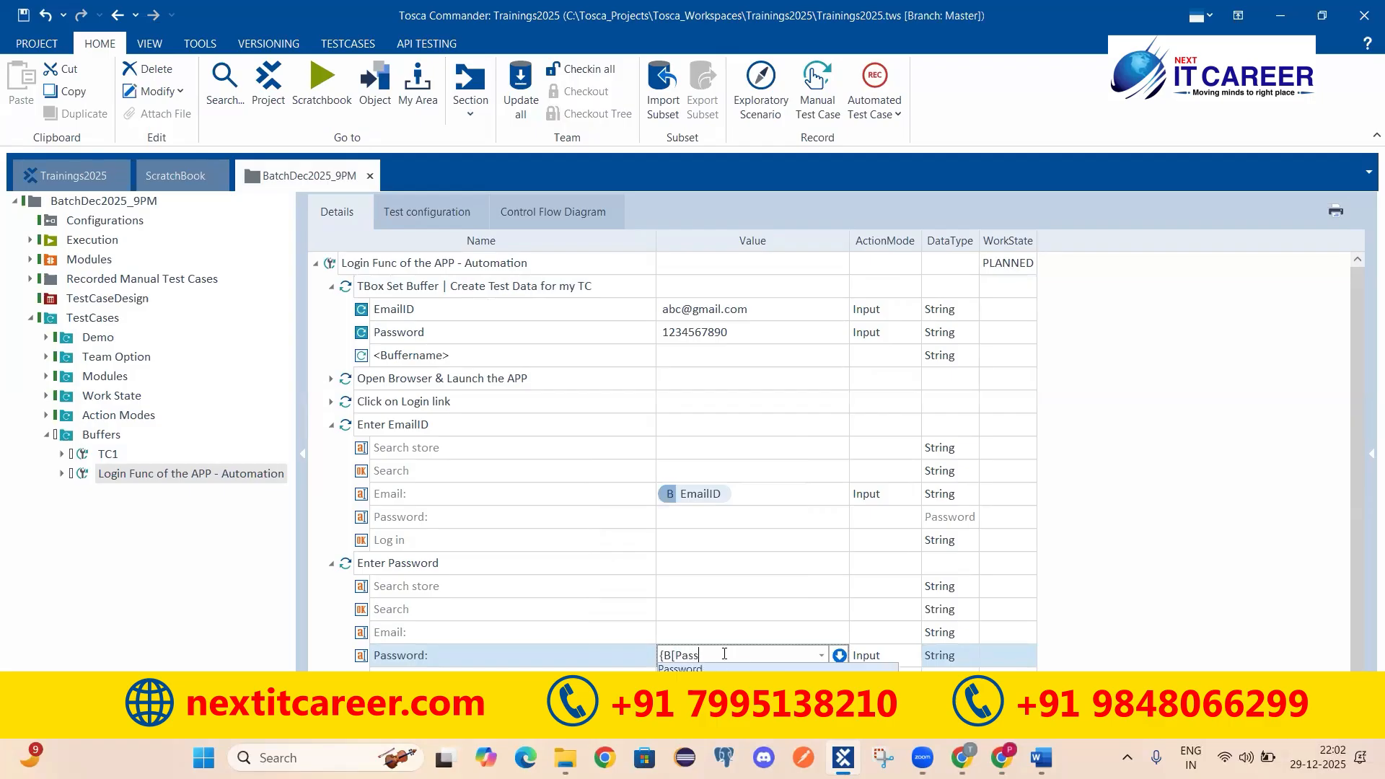
key(Return)
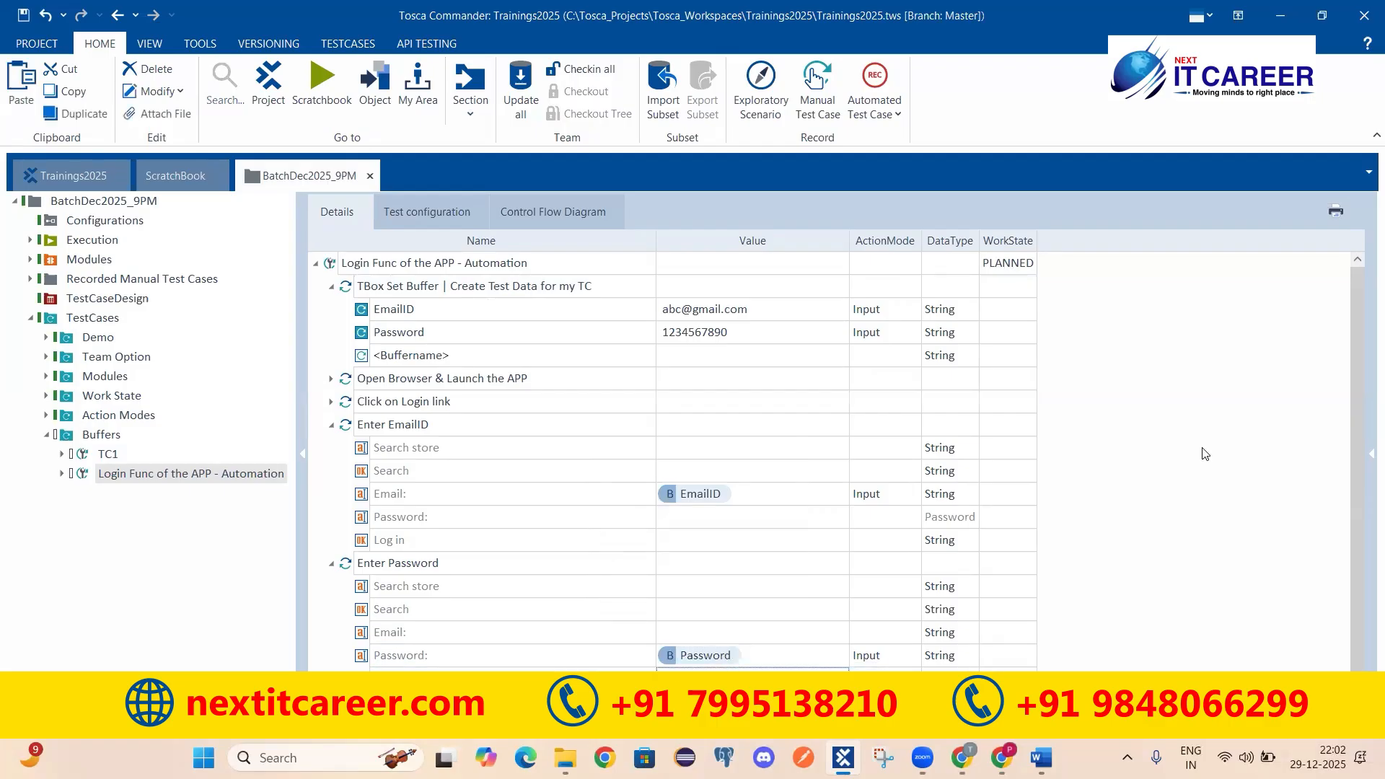
click(279, 6)
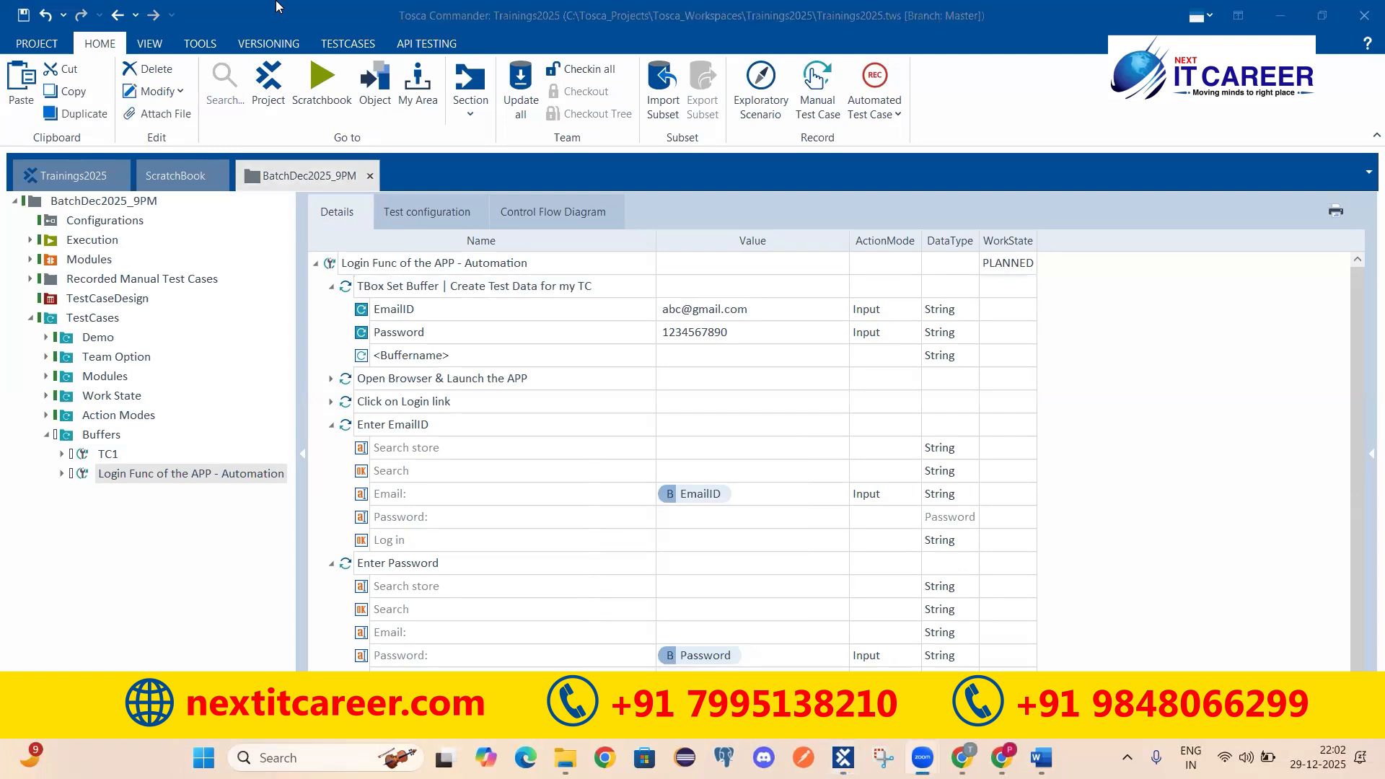
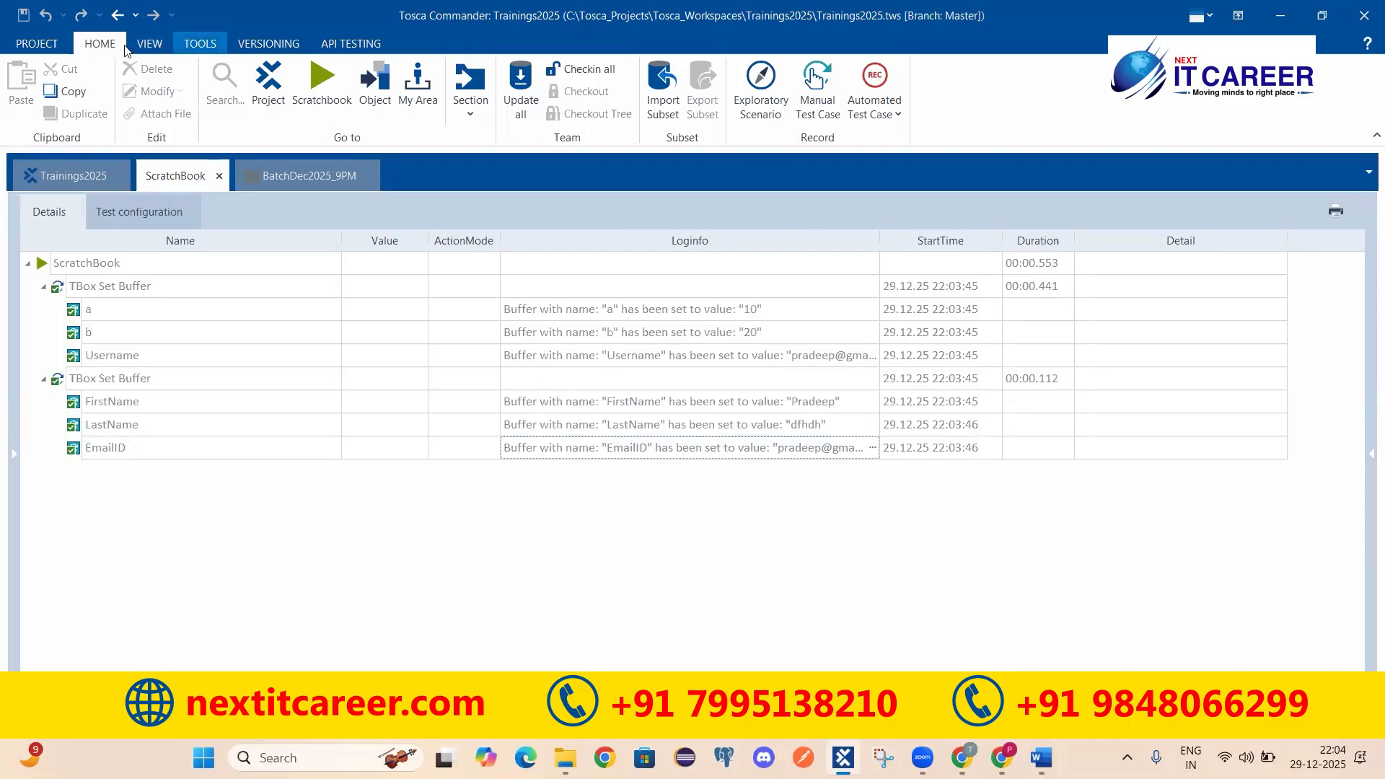
Step: After reviewing the ScratchBook's TBox Set Buffer run, bring up the TOOLS commands
click(204, 46)
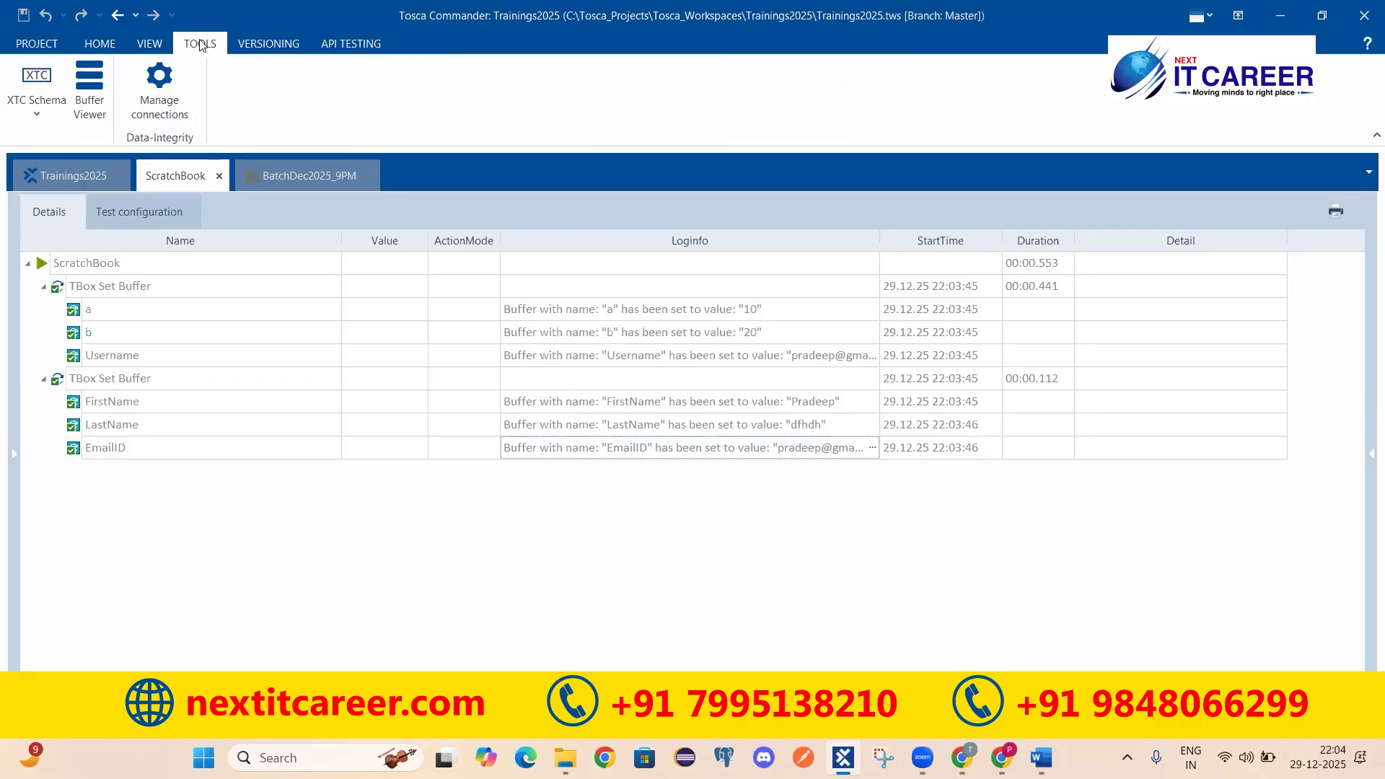
Step: Open the Buffer Viewer to check the stored buffer values, then close it
click(85, 101)
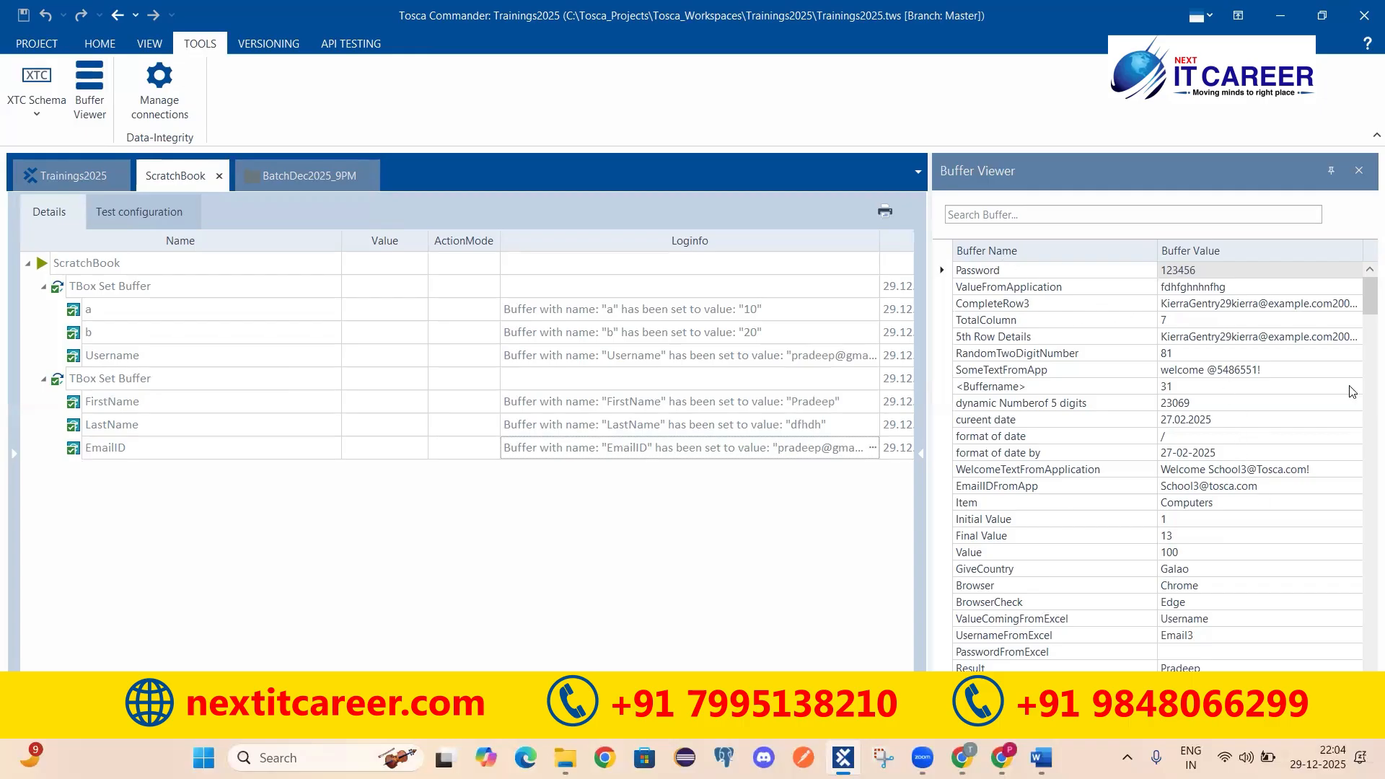
mouse_move(1366, 295)
mouse_down()
mouse_move(1366, 433)
mouse_move(1366, 294)
mouse_up()
click(1359, 173)
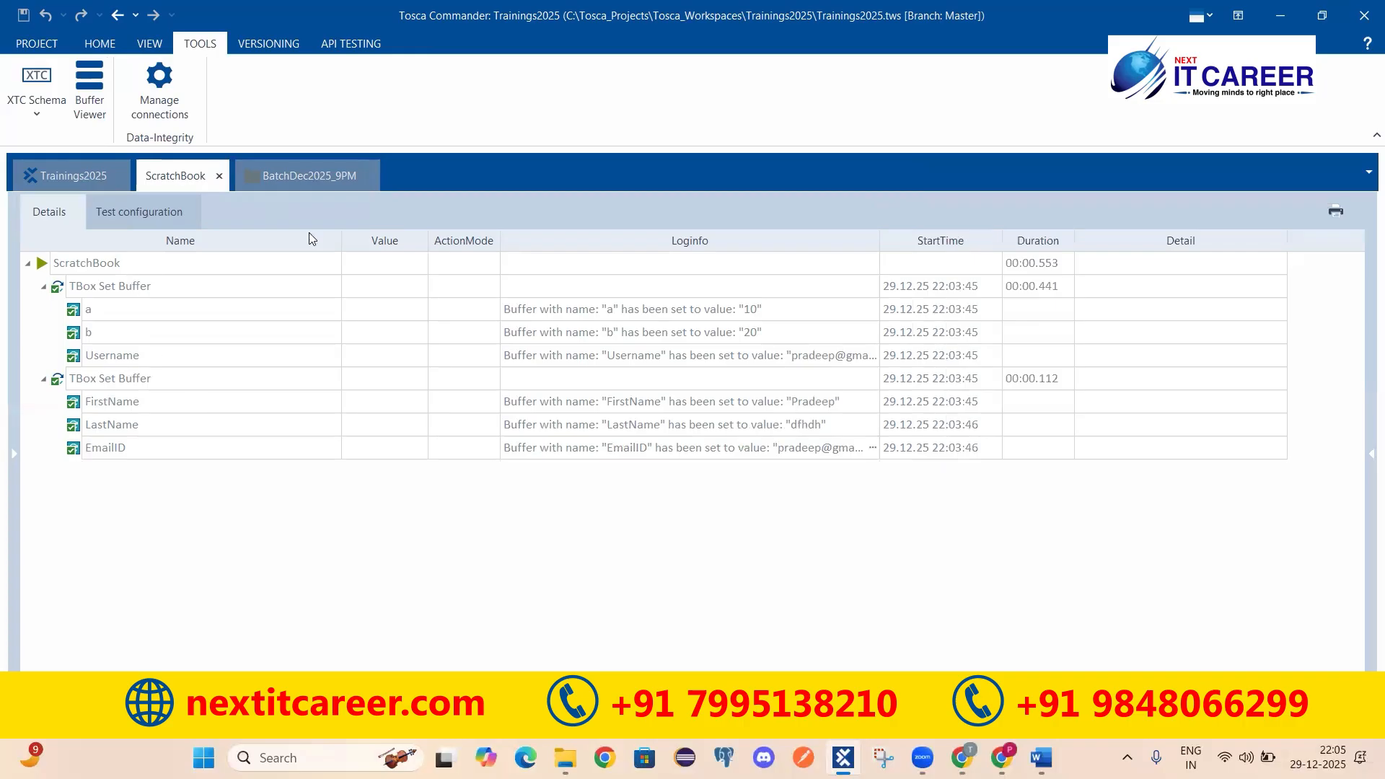
Step: Show the Buffer Viewer beside test case TC1 in the BatchDec2025_9PM project
click(322, 173)
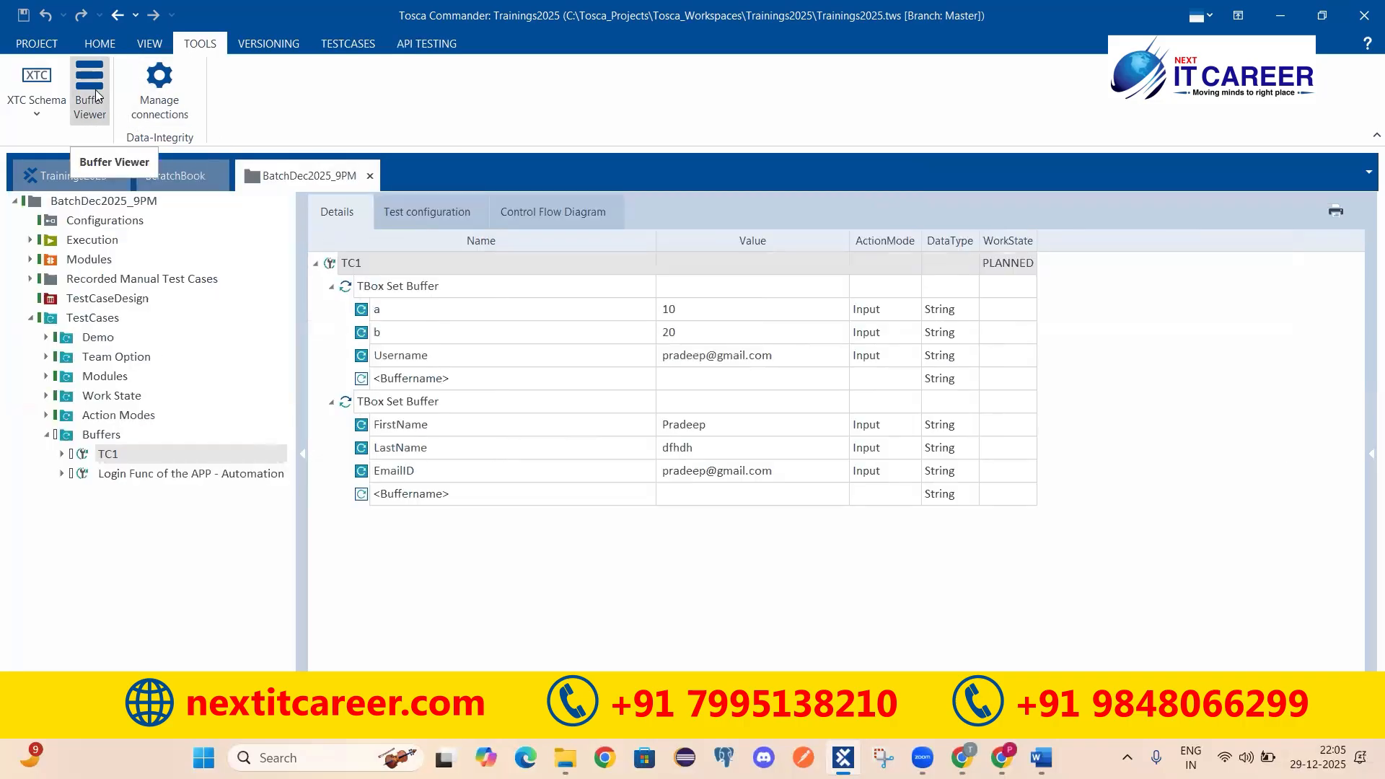
click(90, 90)
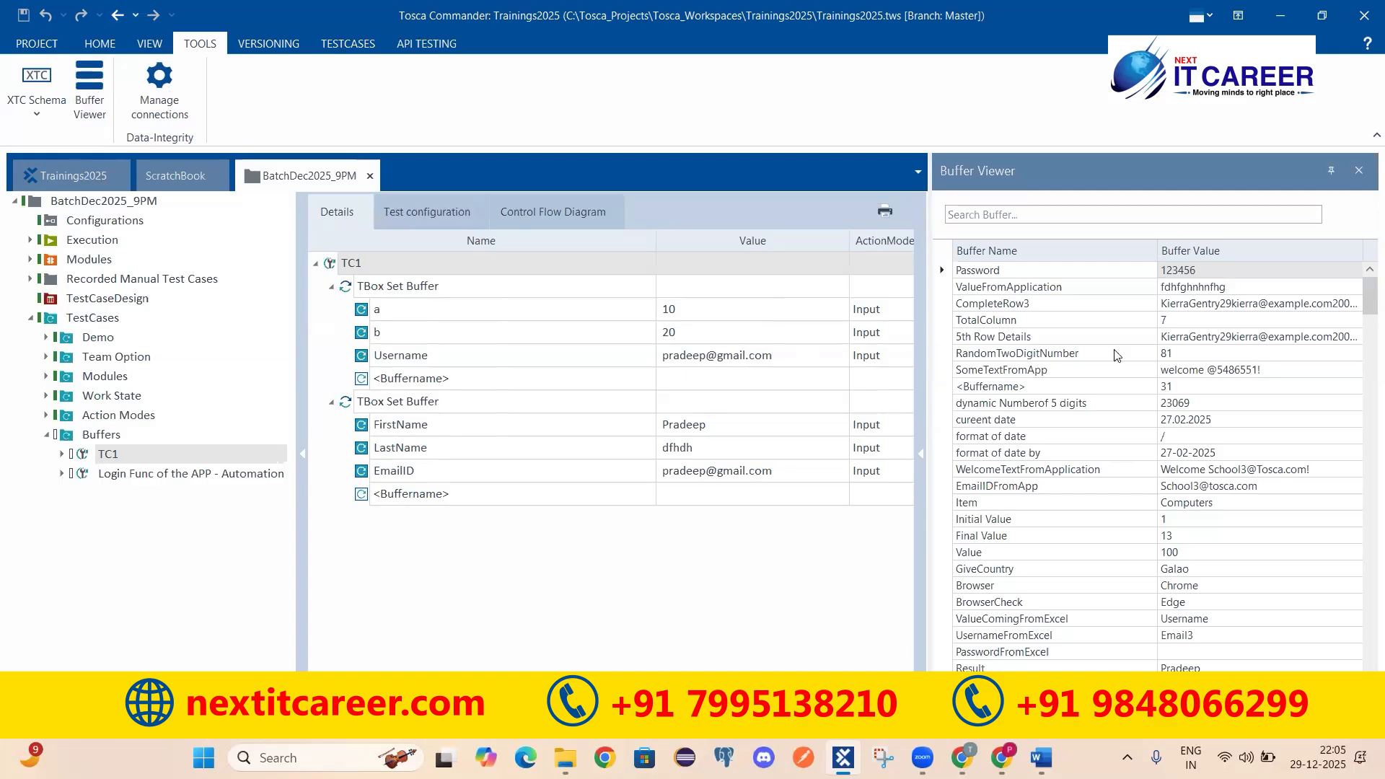
click(1360, 170)
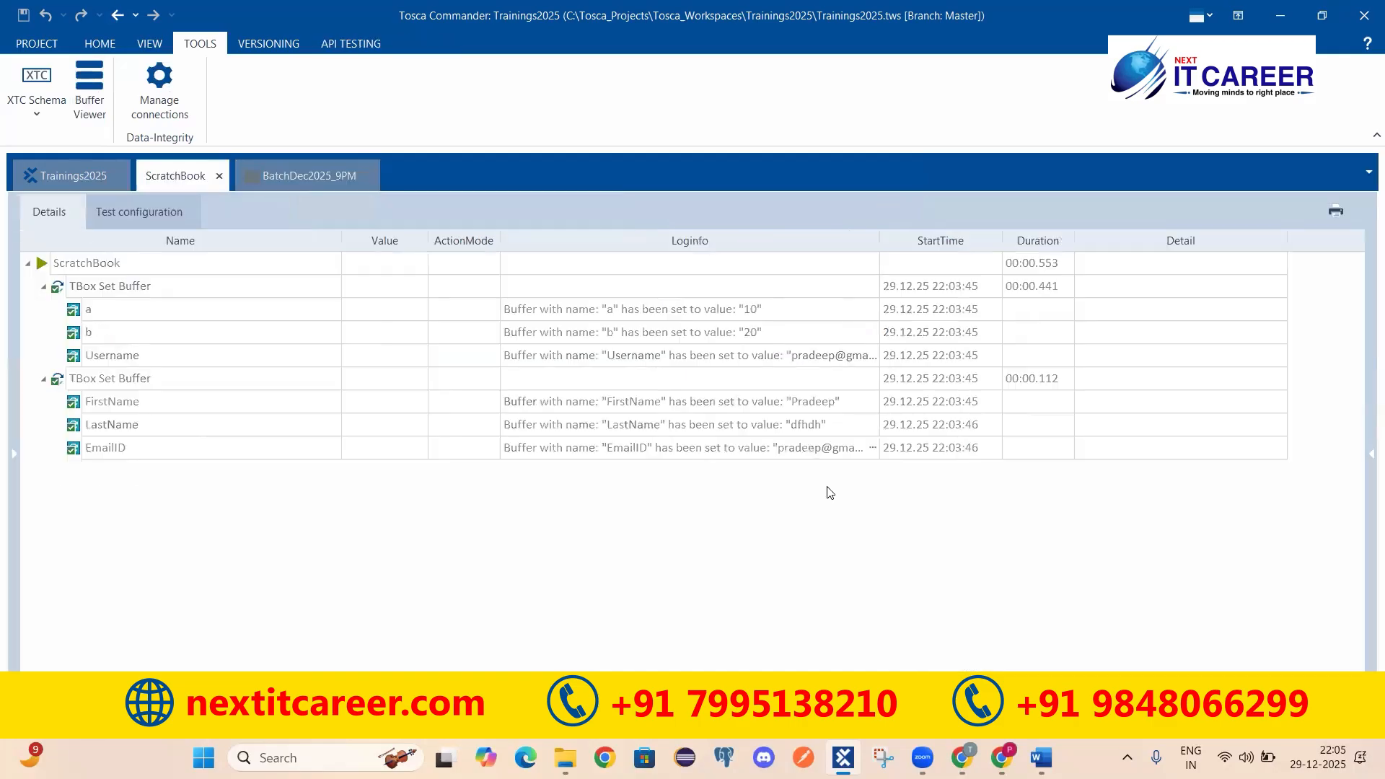
click(101, 88)
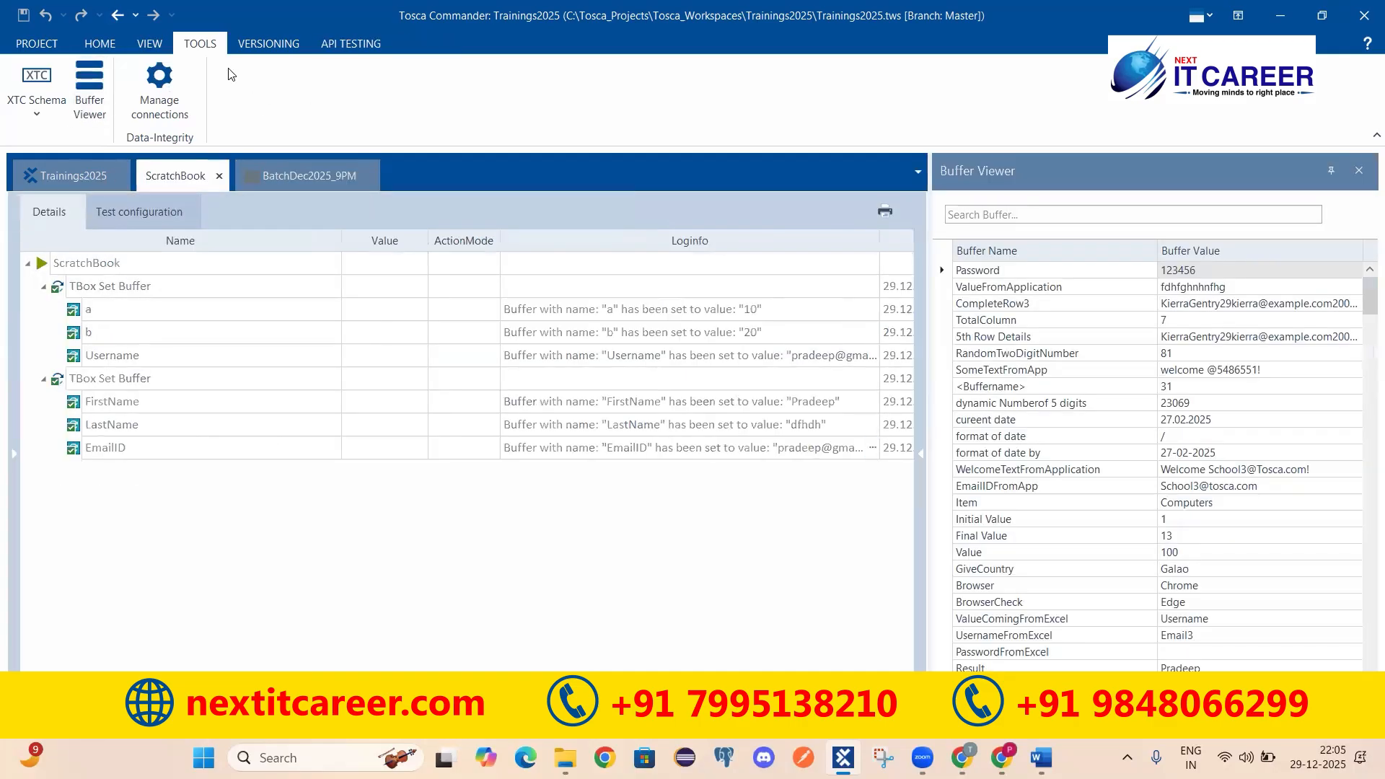
click(103, 42)
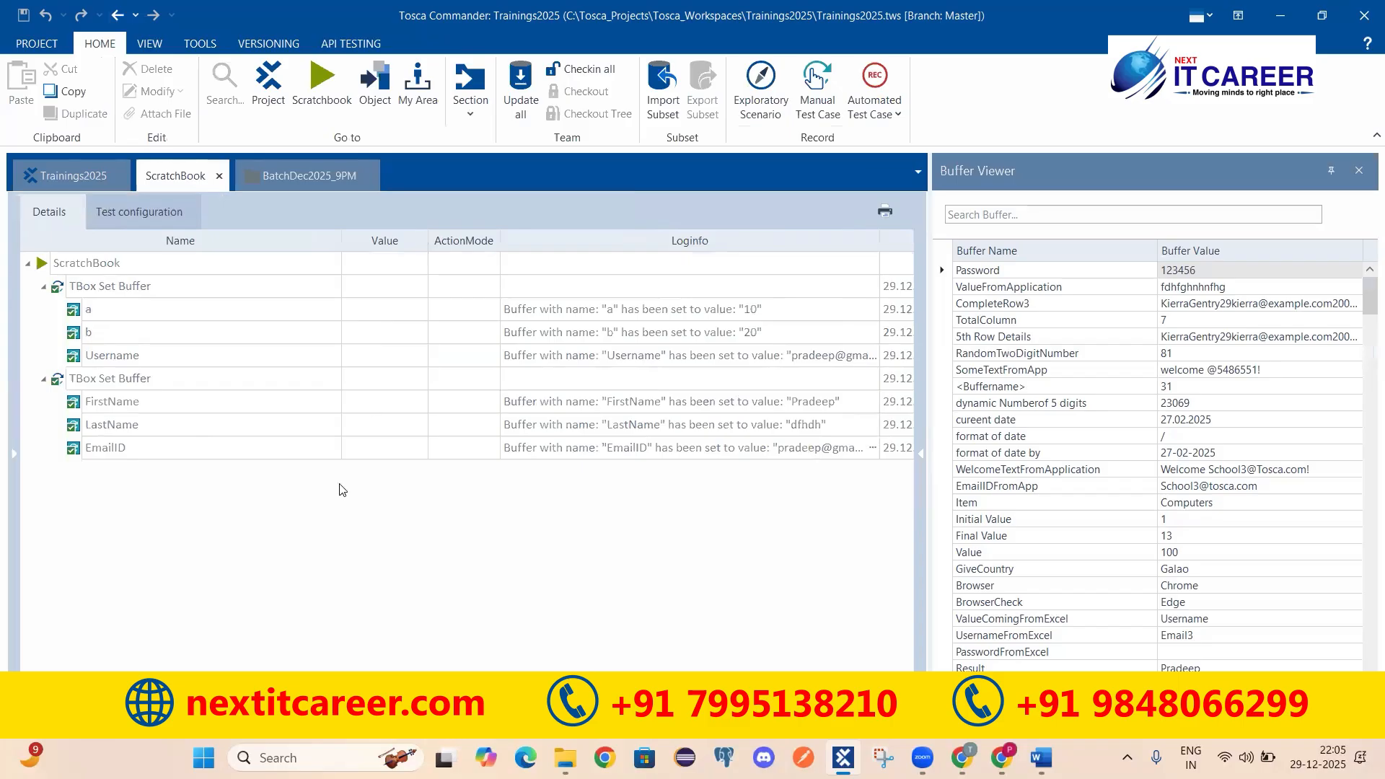
click(320, 178)
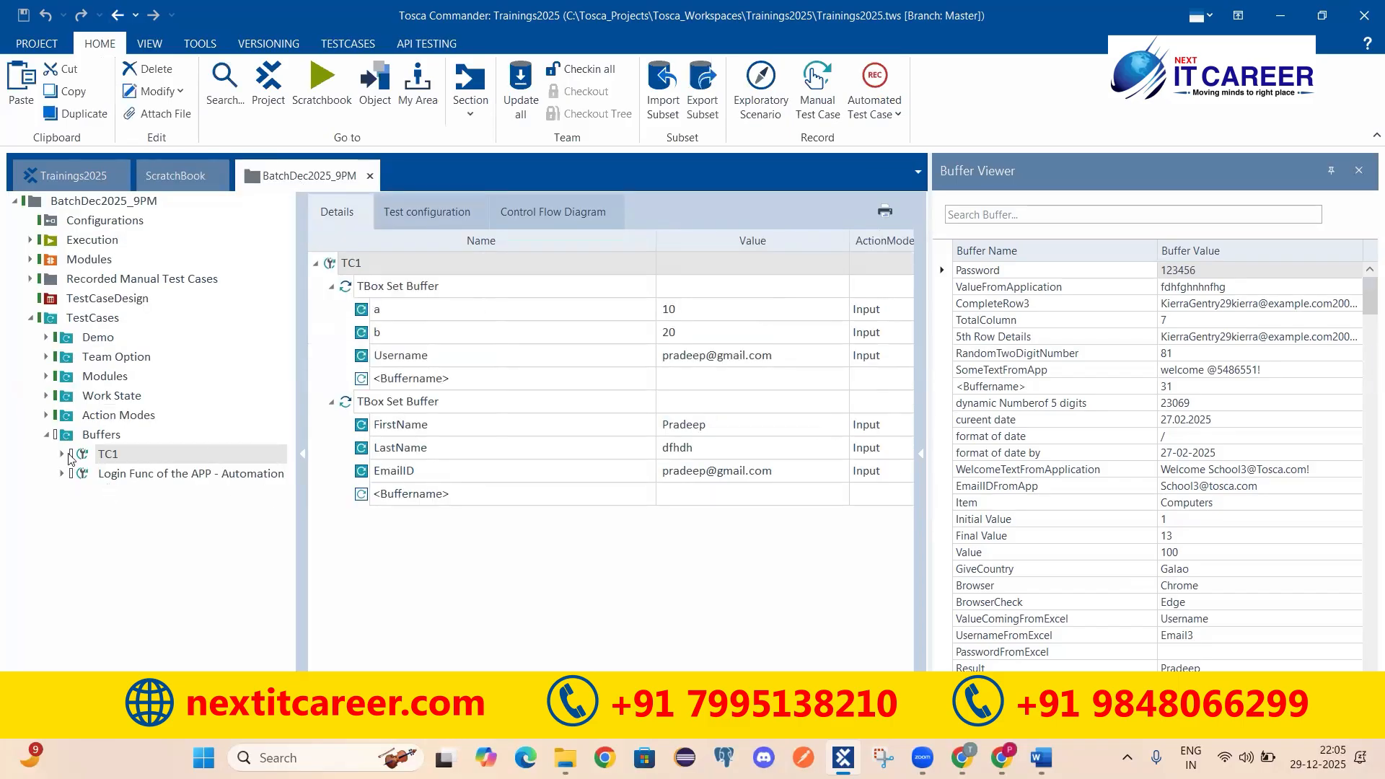
Step: In Login Func of the APP - Automation, change the Password value from {B[Password]} to {B[a]}
click(101, 475)
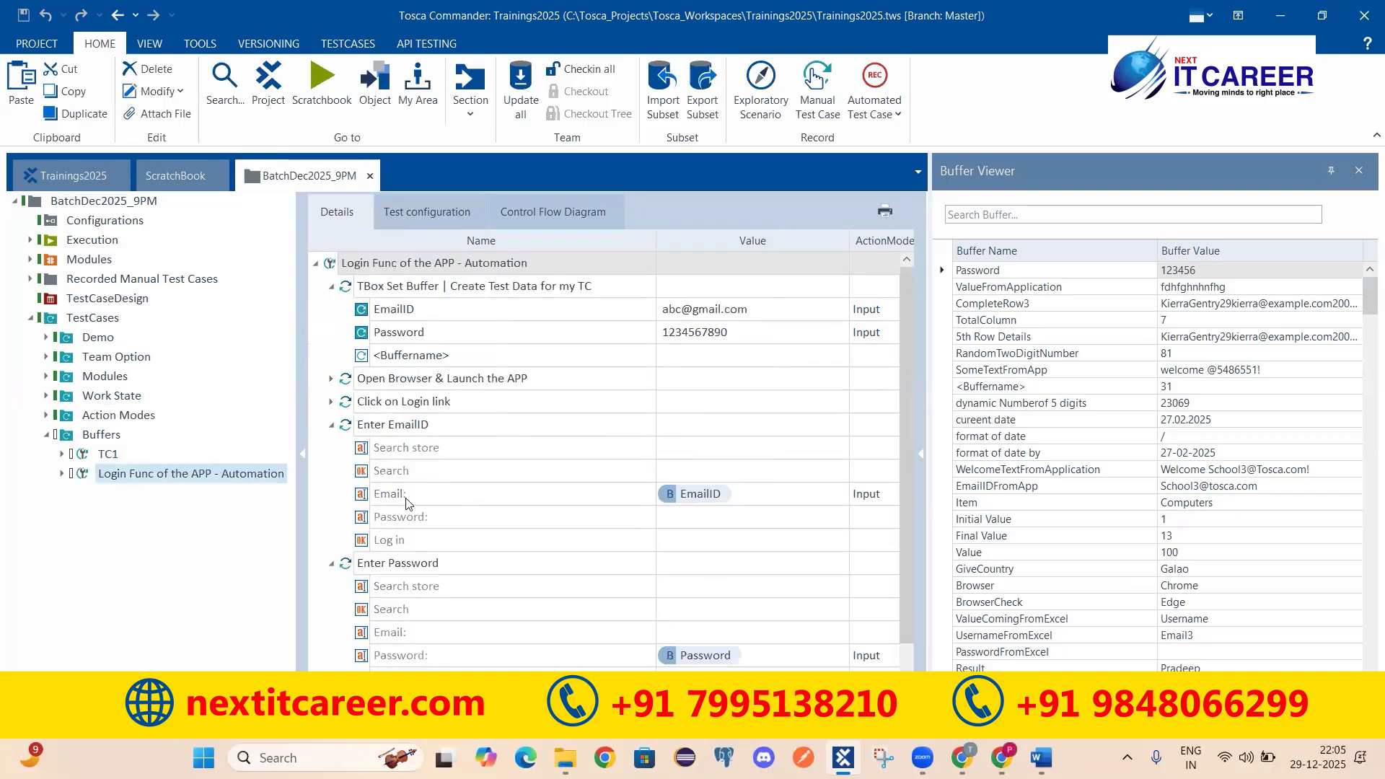
click(755, 494)
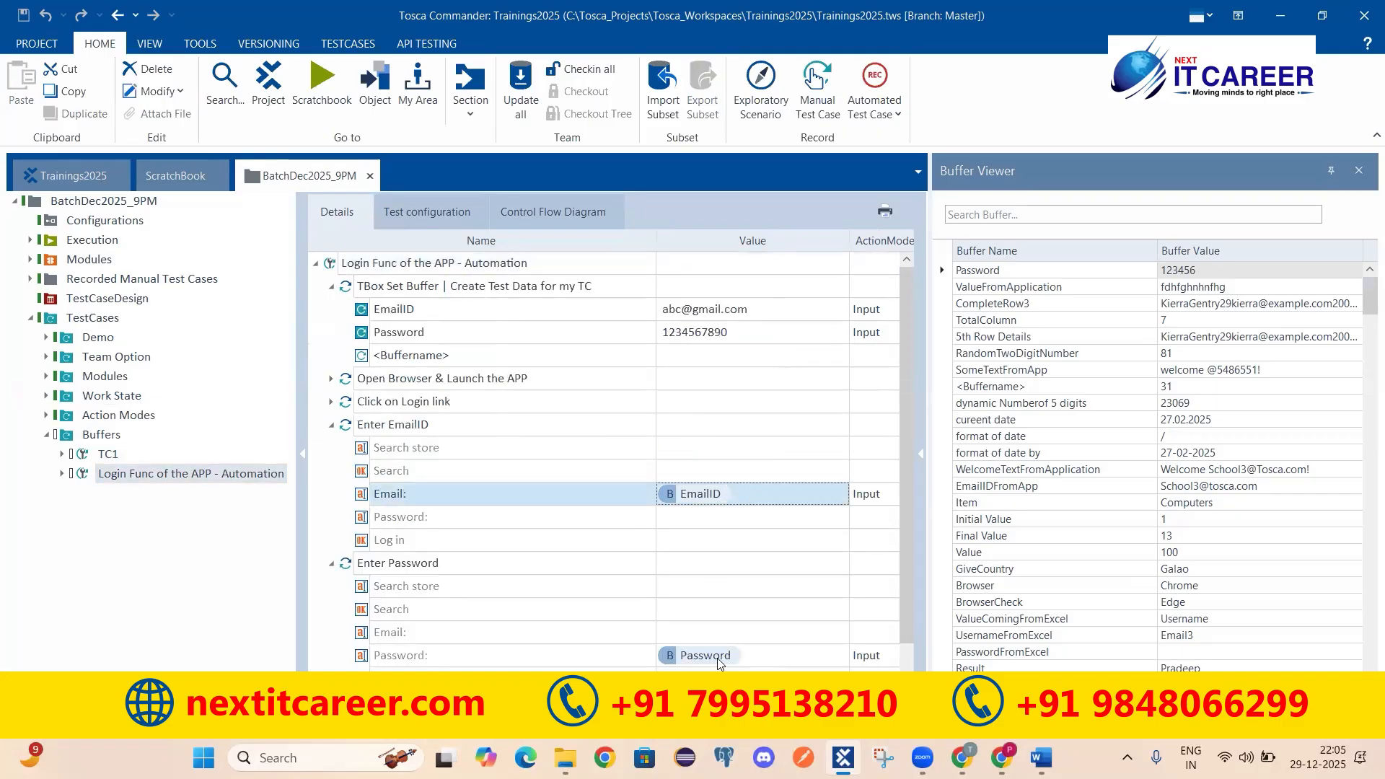
click(694, 656)
click(693, 655)
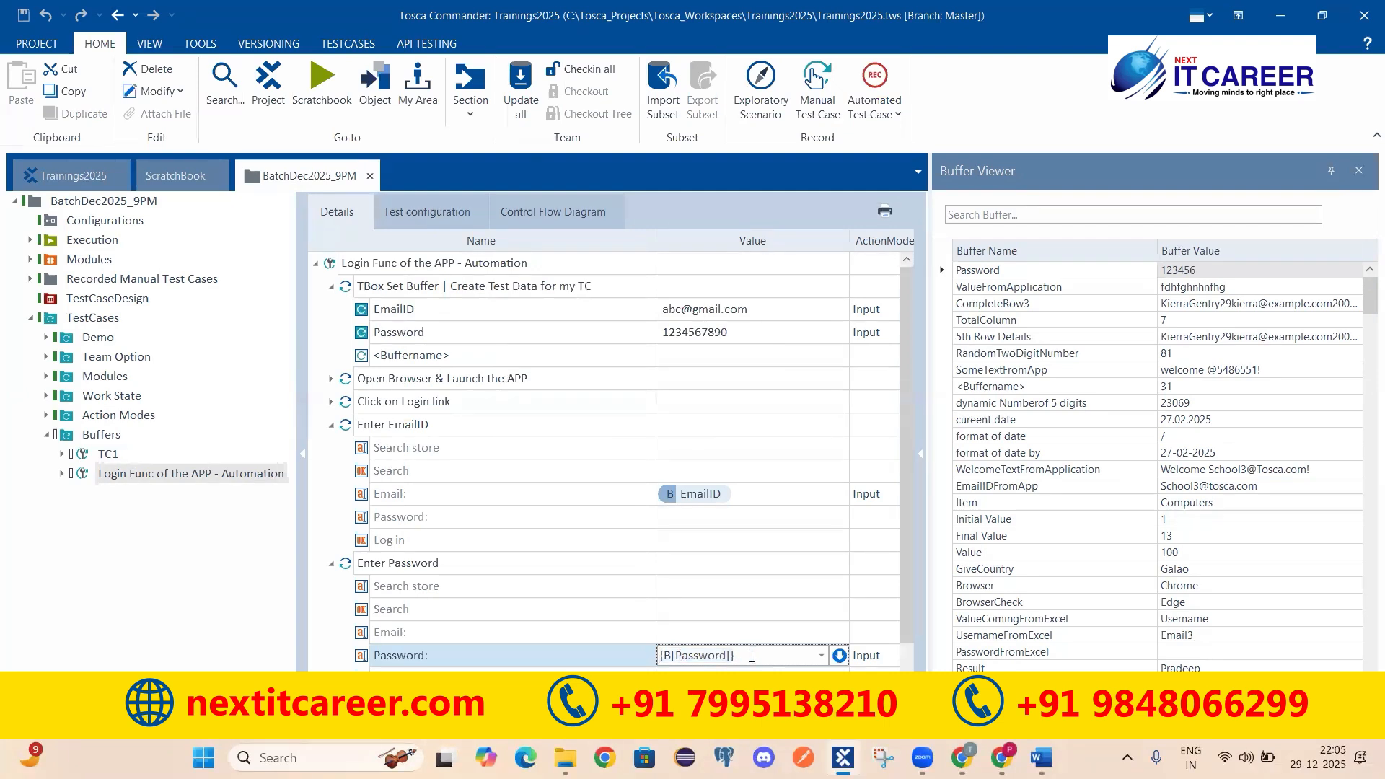
key(ctrl+a)
key(BackSpace)
text({B)
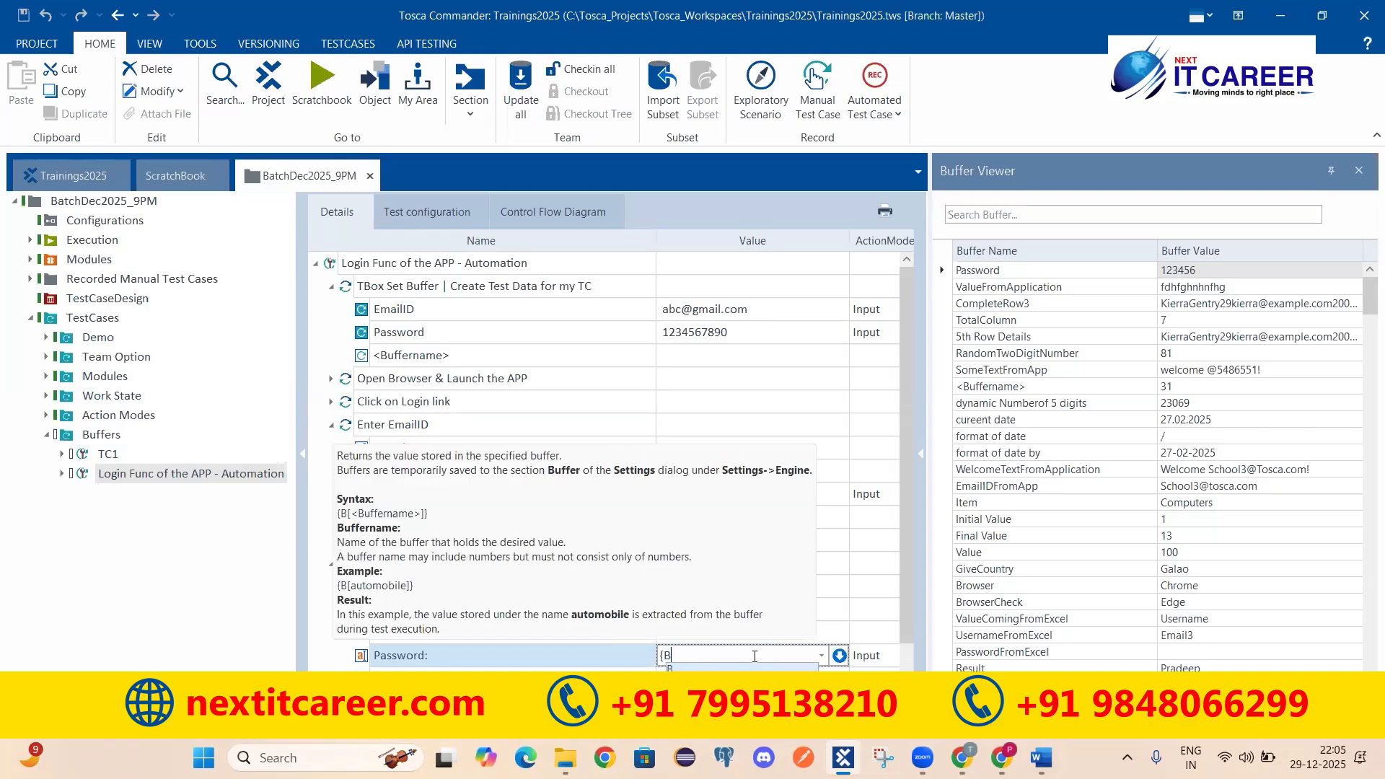
text([)
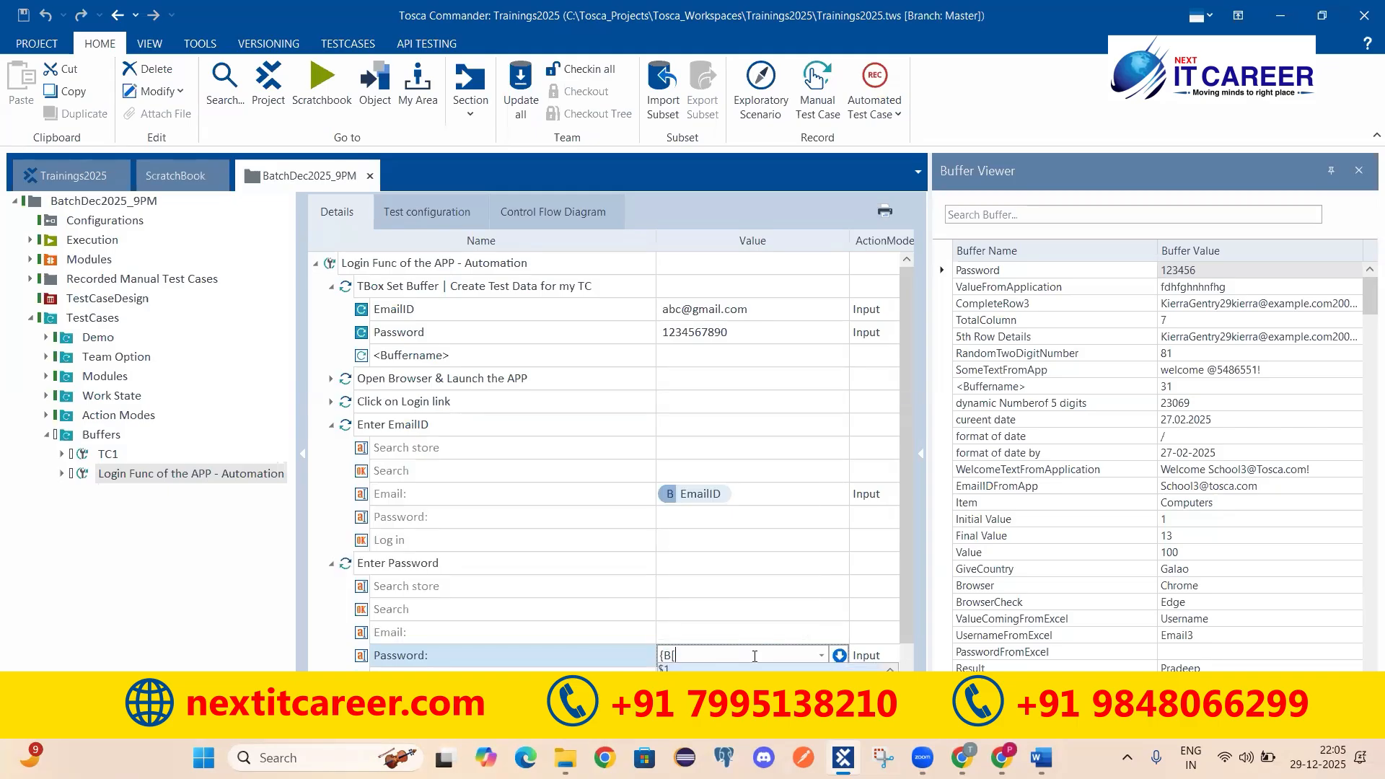
text(a])
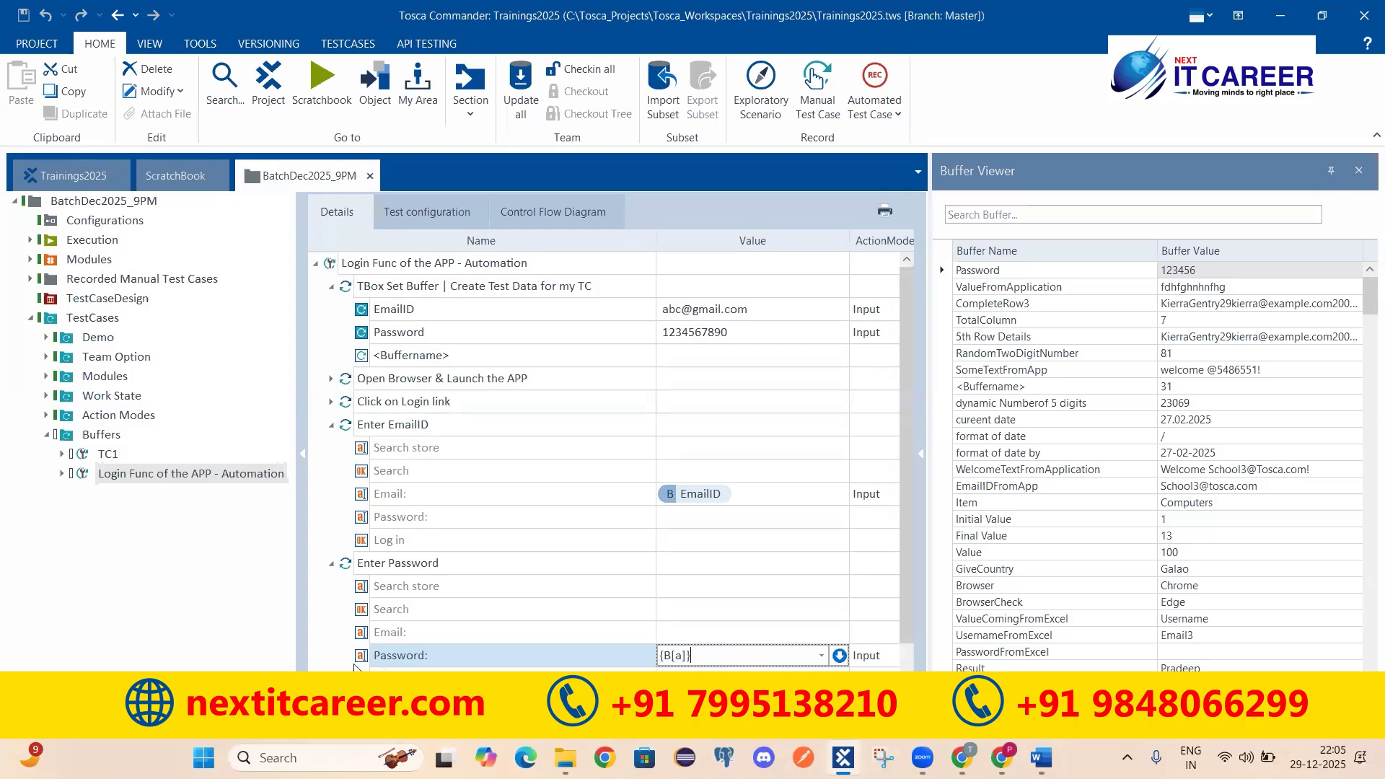
click(335, 611)
Step: Confirm the Password value {B[a]} and select the test case's top row
click(668, 661)
click(329, 603)
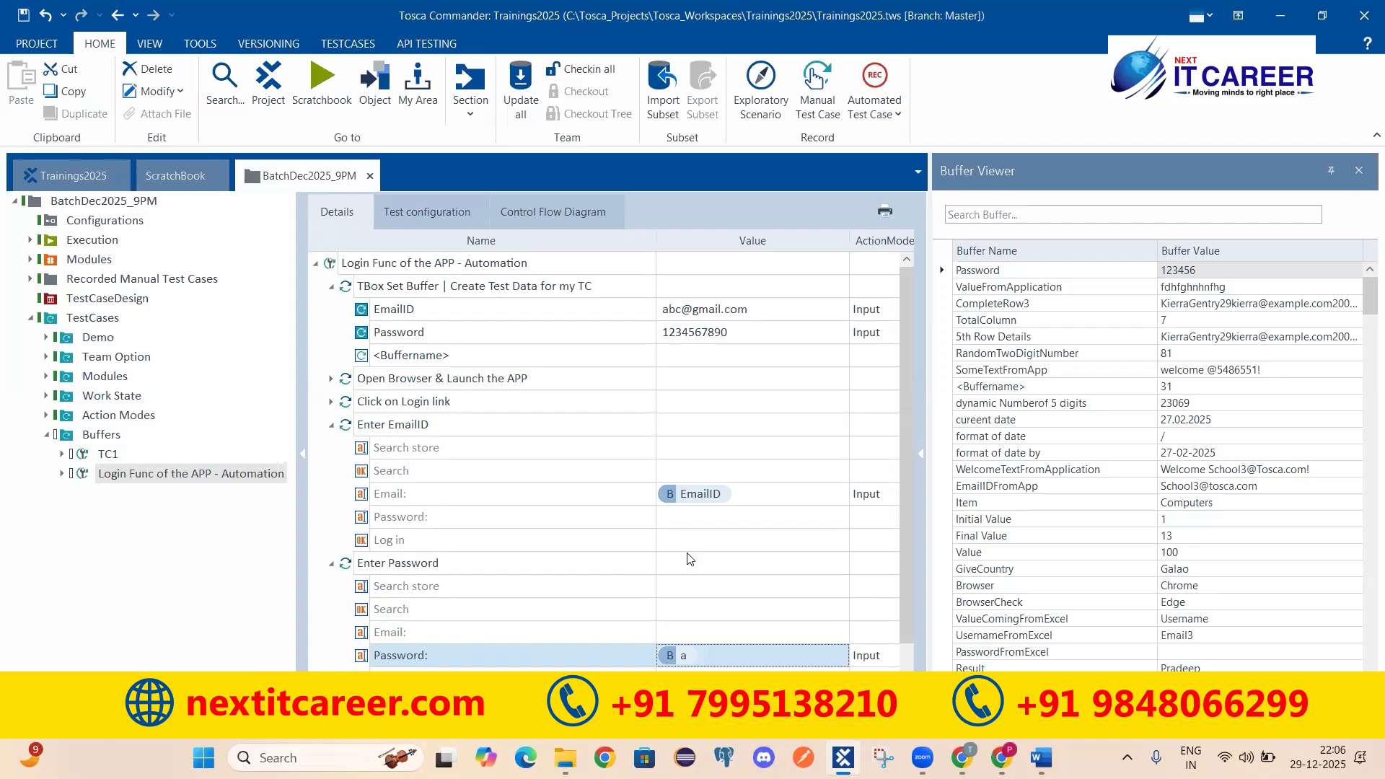
click(404, 267)
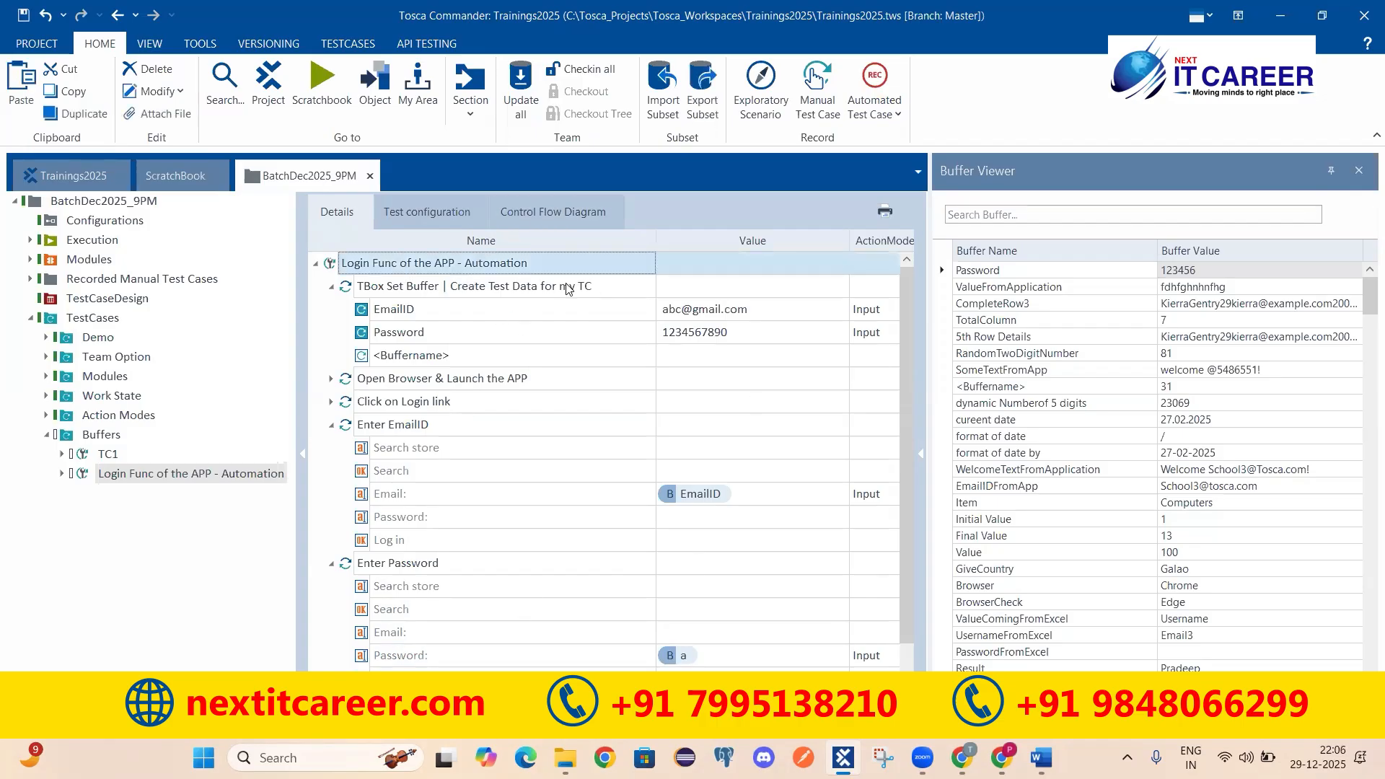
Step: With the Password step selected, filter the Buffer Viewer list by 'a'
click(498, 658)
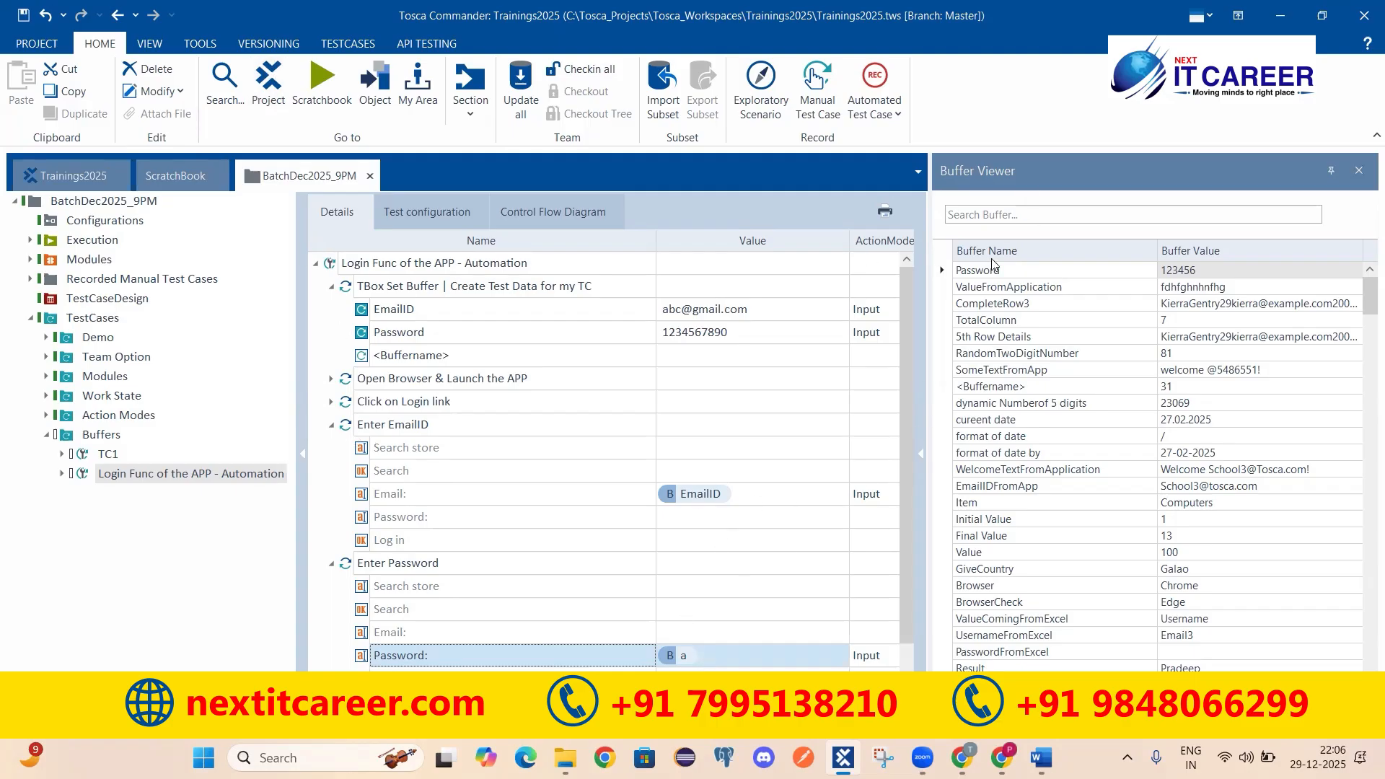
click(991, 215)
text(a)
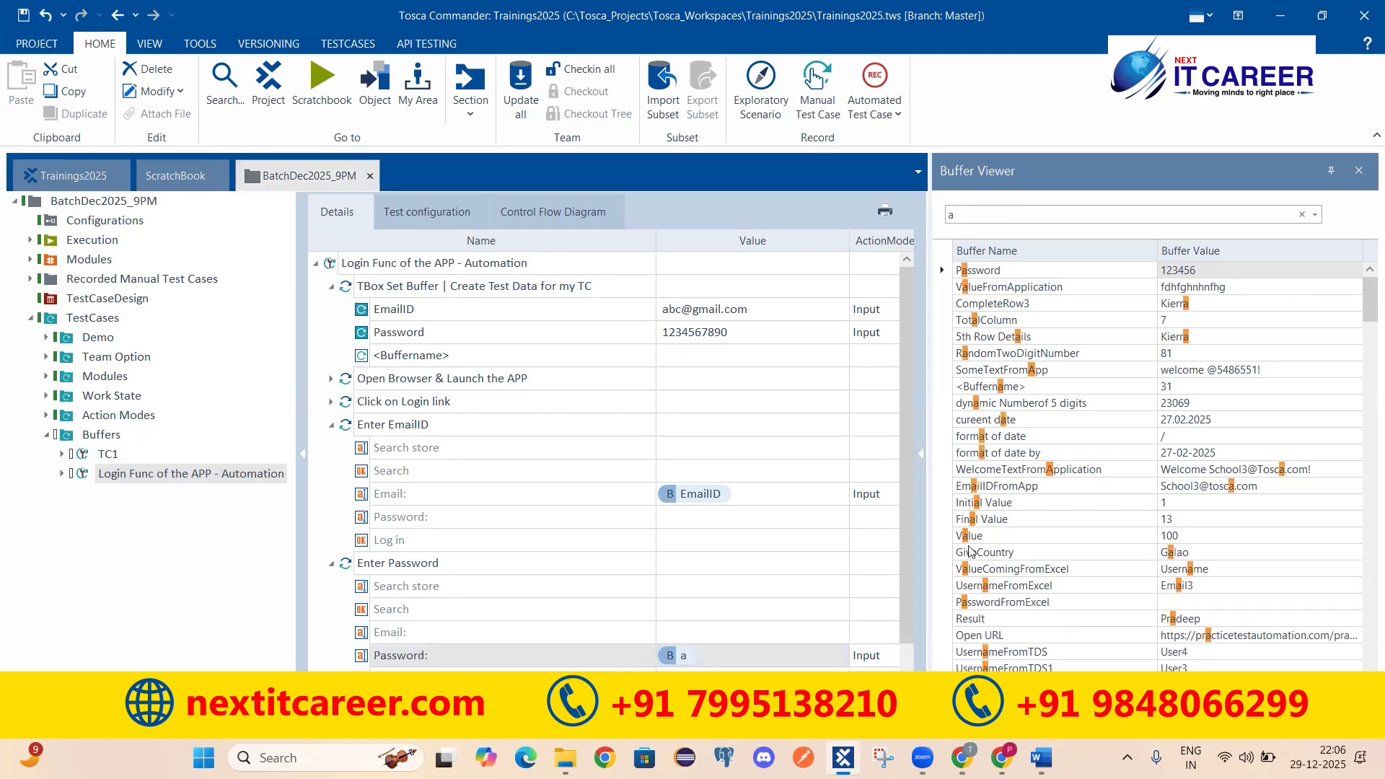
drag(1366, 311, 1366, 269)
click(593, 650)
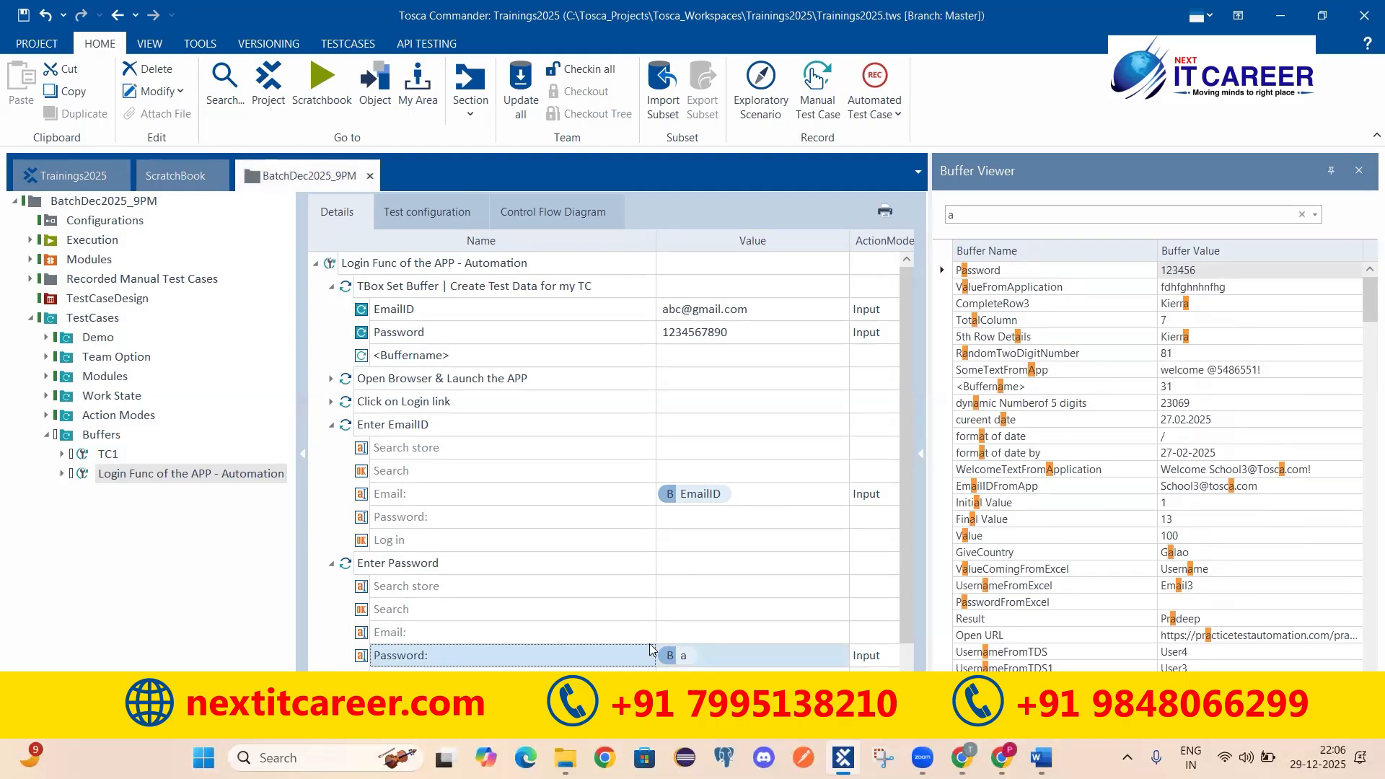
right_click(495, 661)
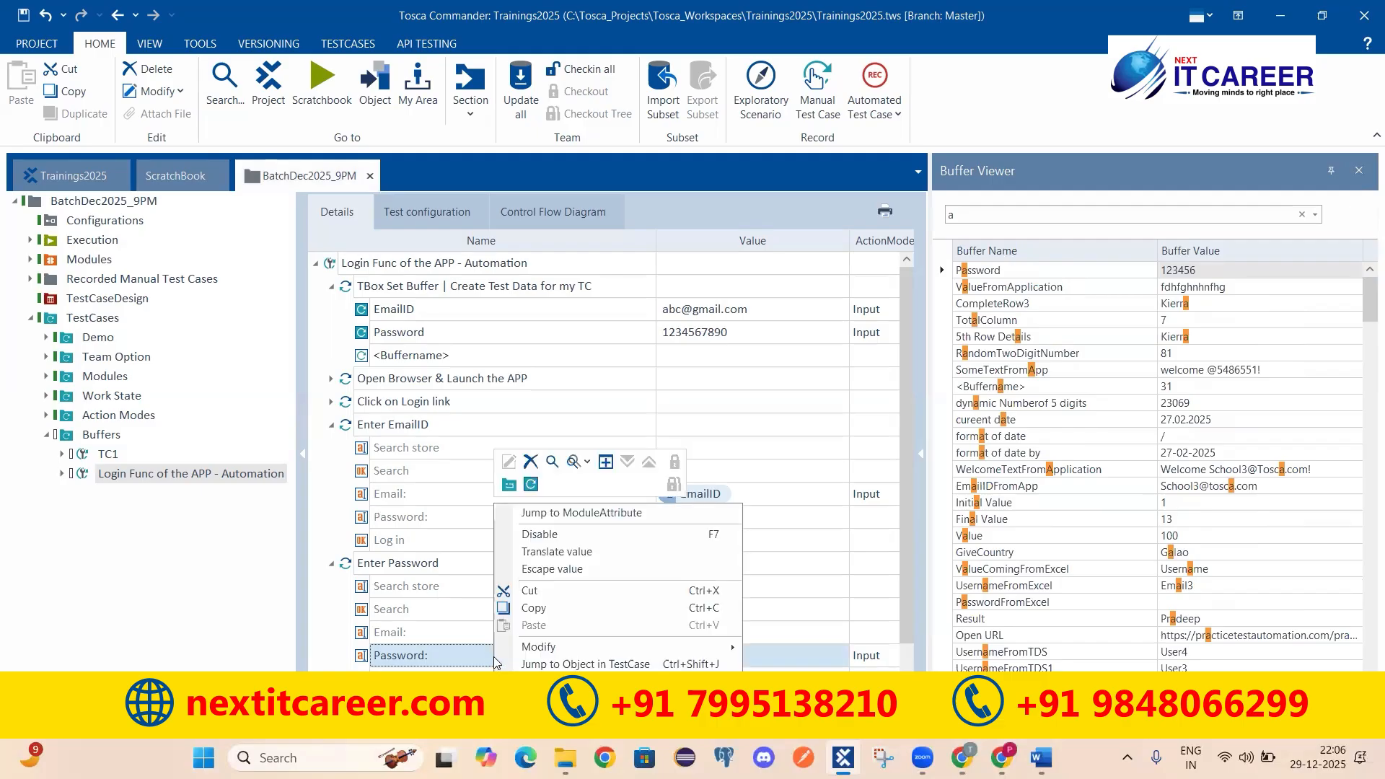
click(576, 553)
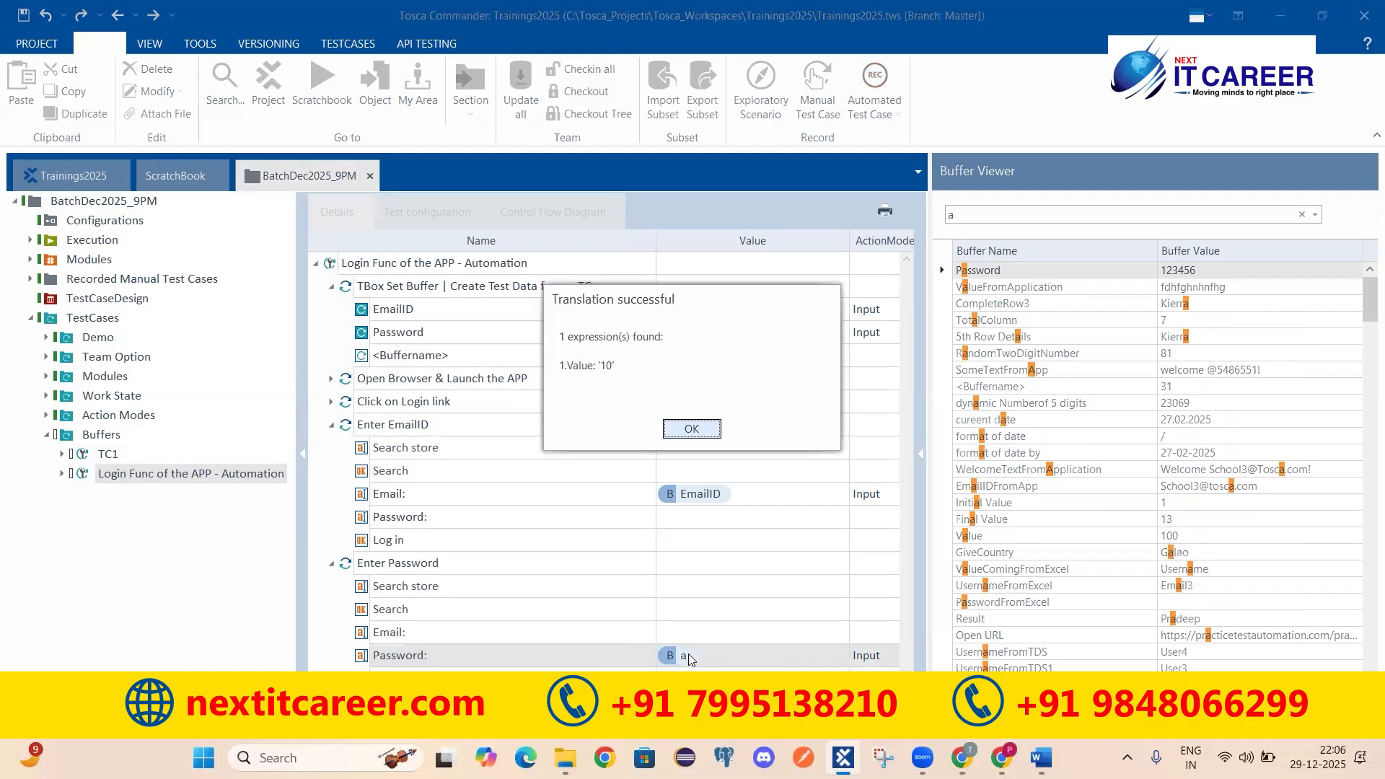
click(602, 365)
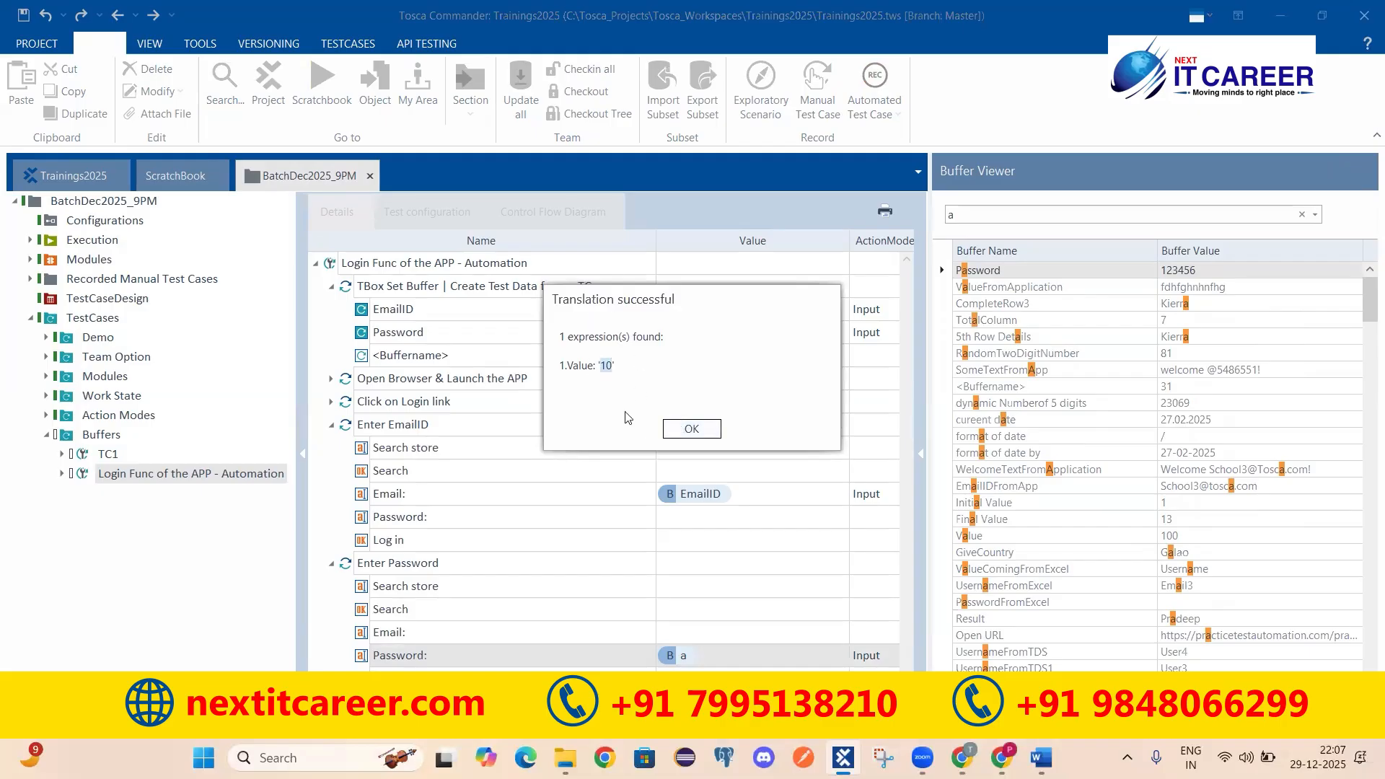
click(692, 428)
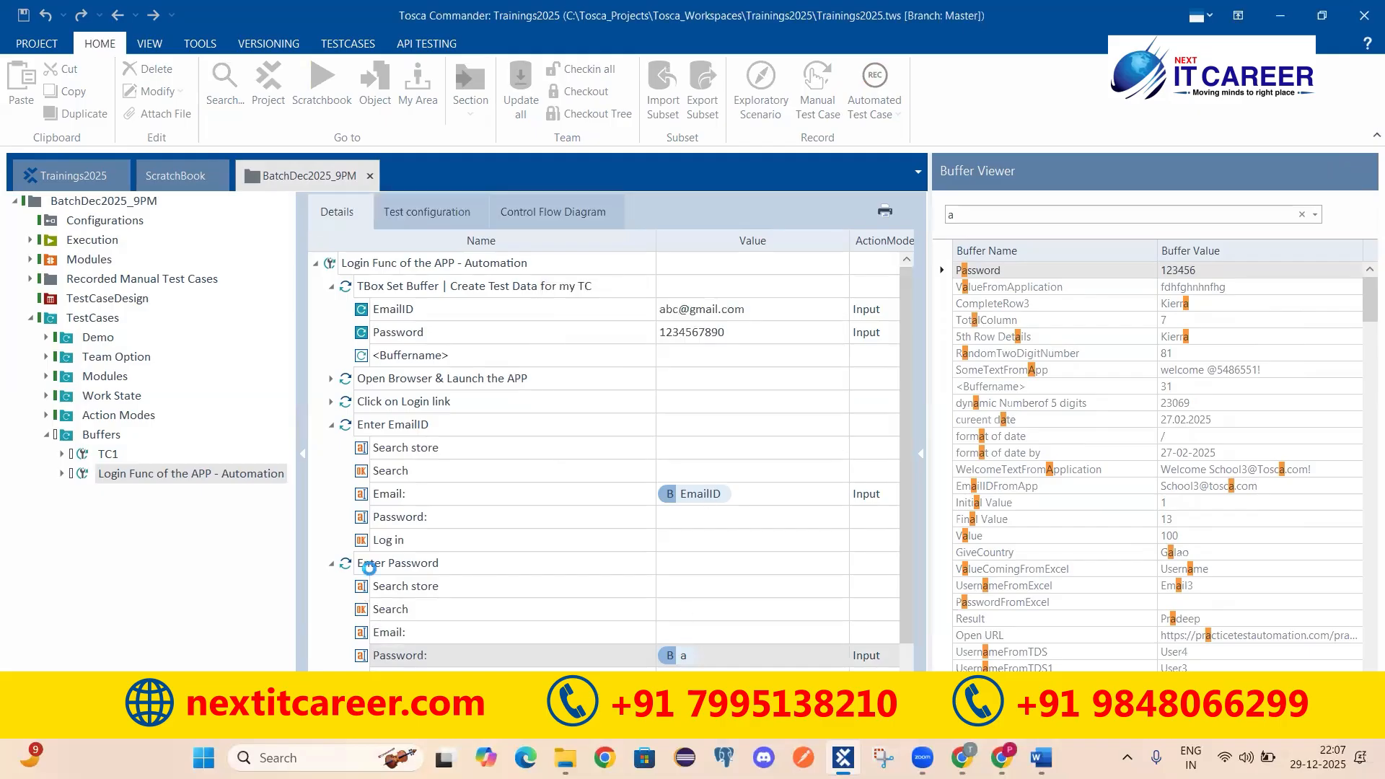
click(398, 563)
Step: Change the Password buffer reference to the made-up name {B[ayhvfjhfdkdfku]}
click(396, 662)
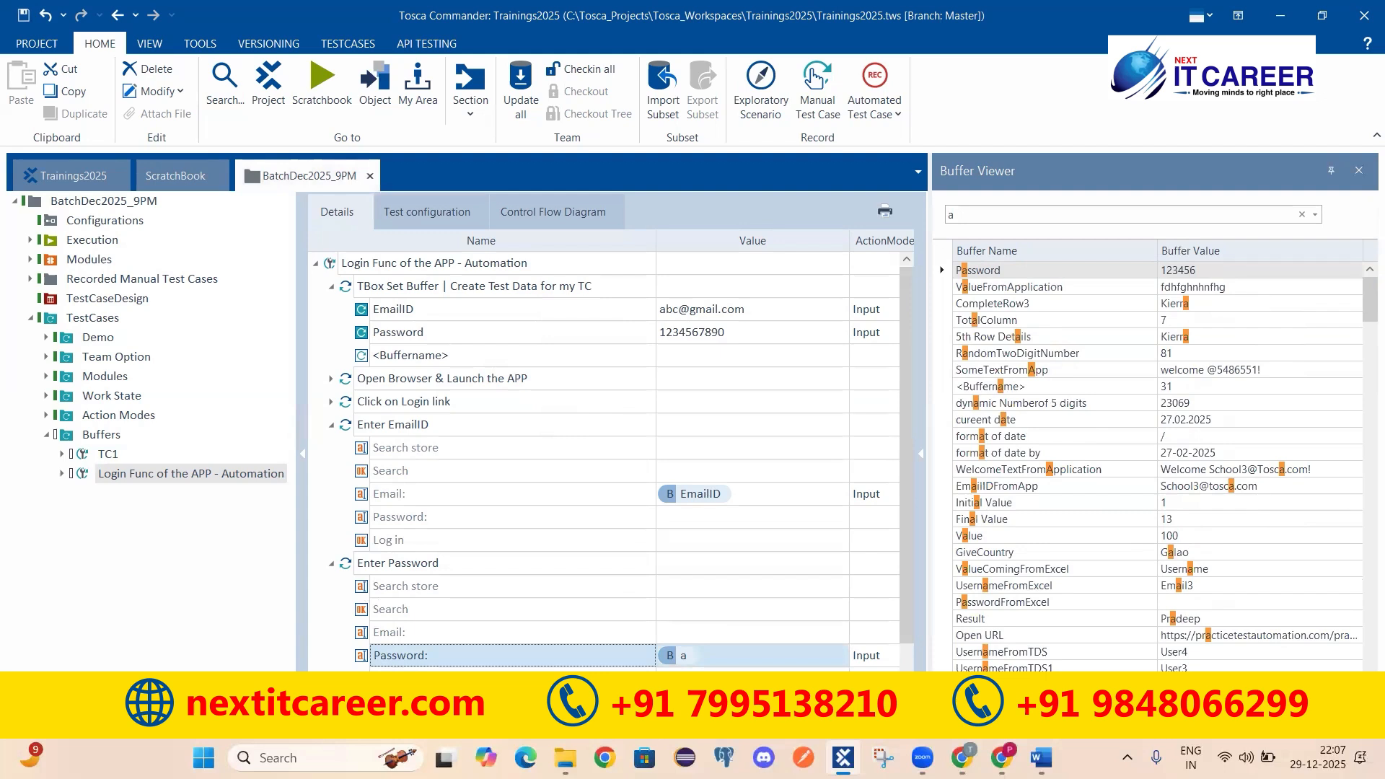
click(699, 649)
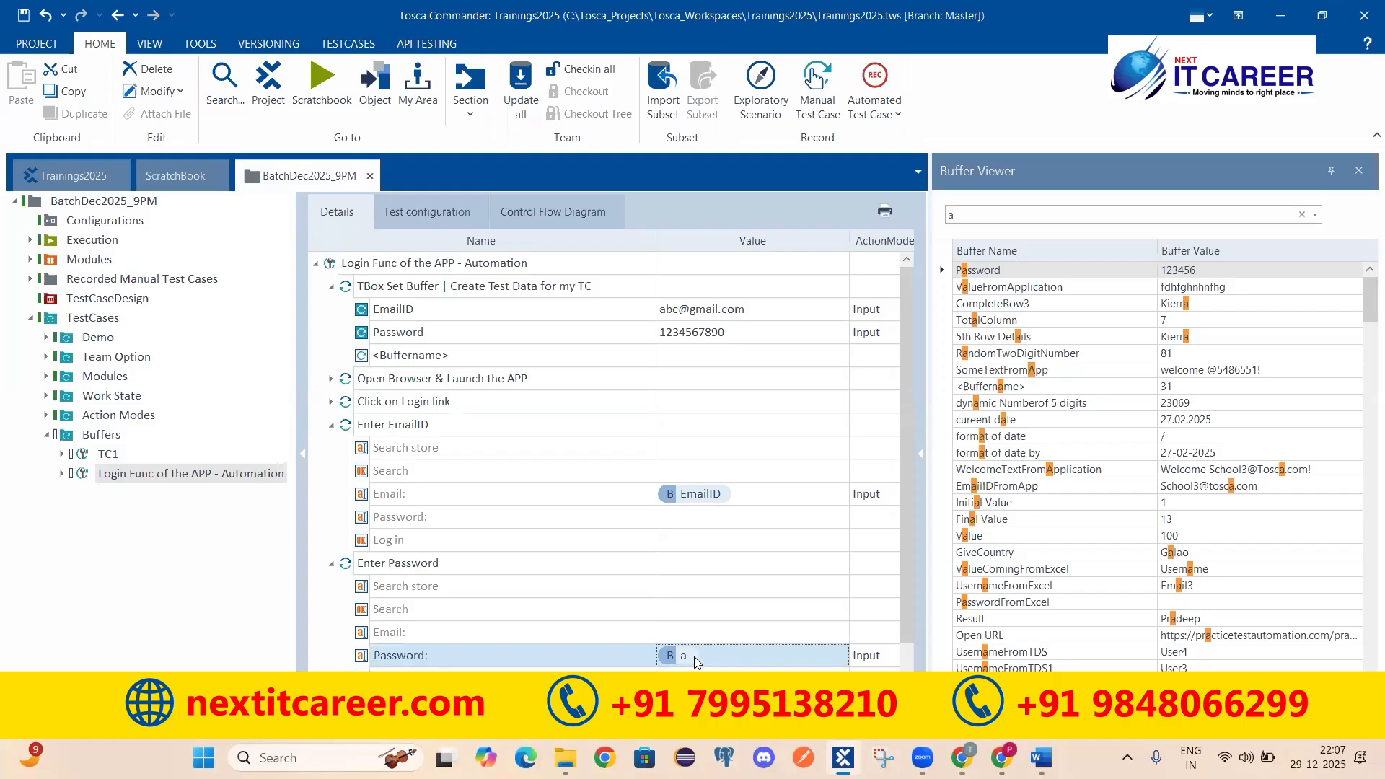
text(yhvfjhfdkdfku)
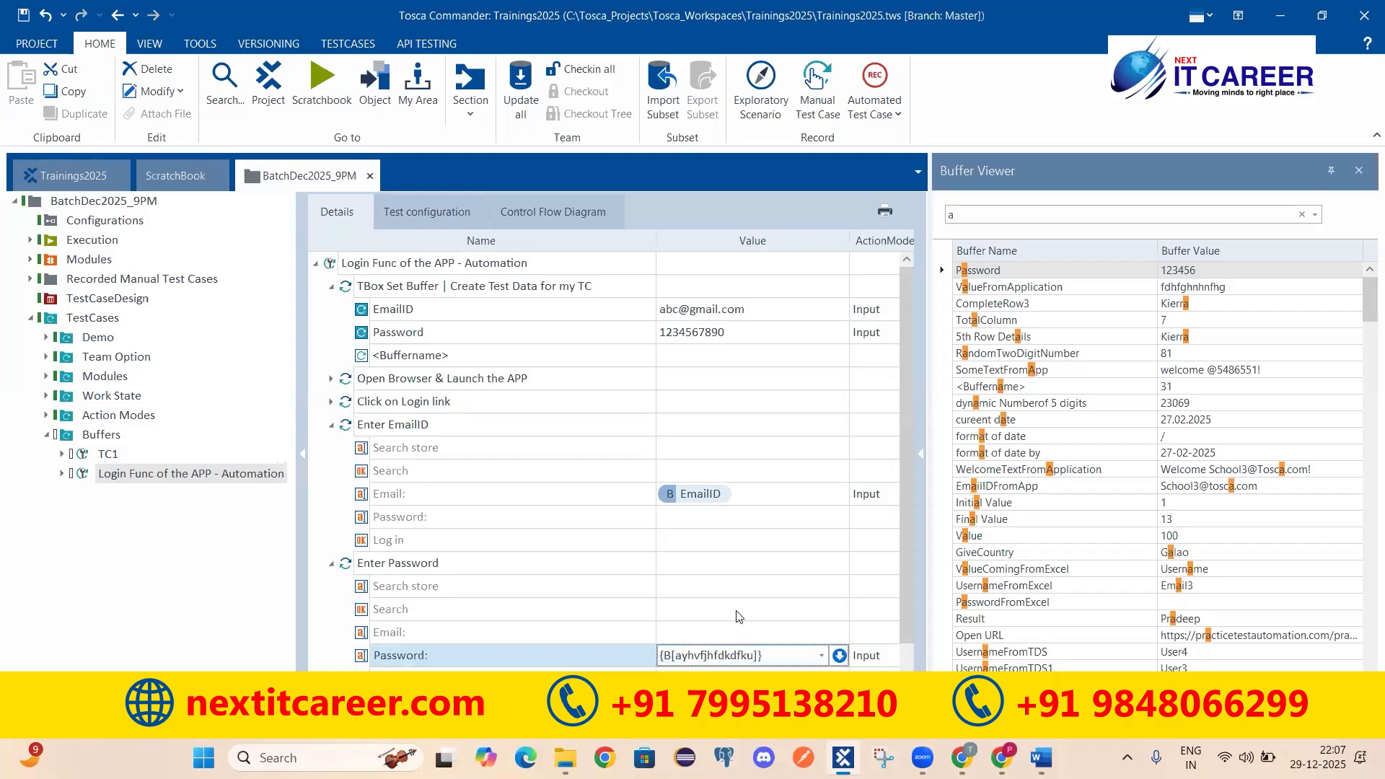
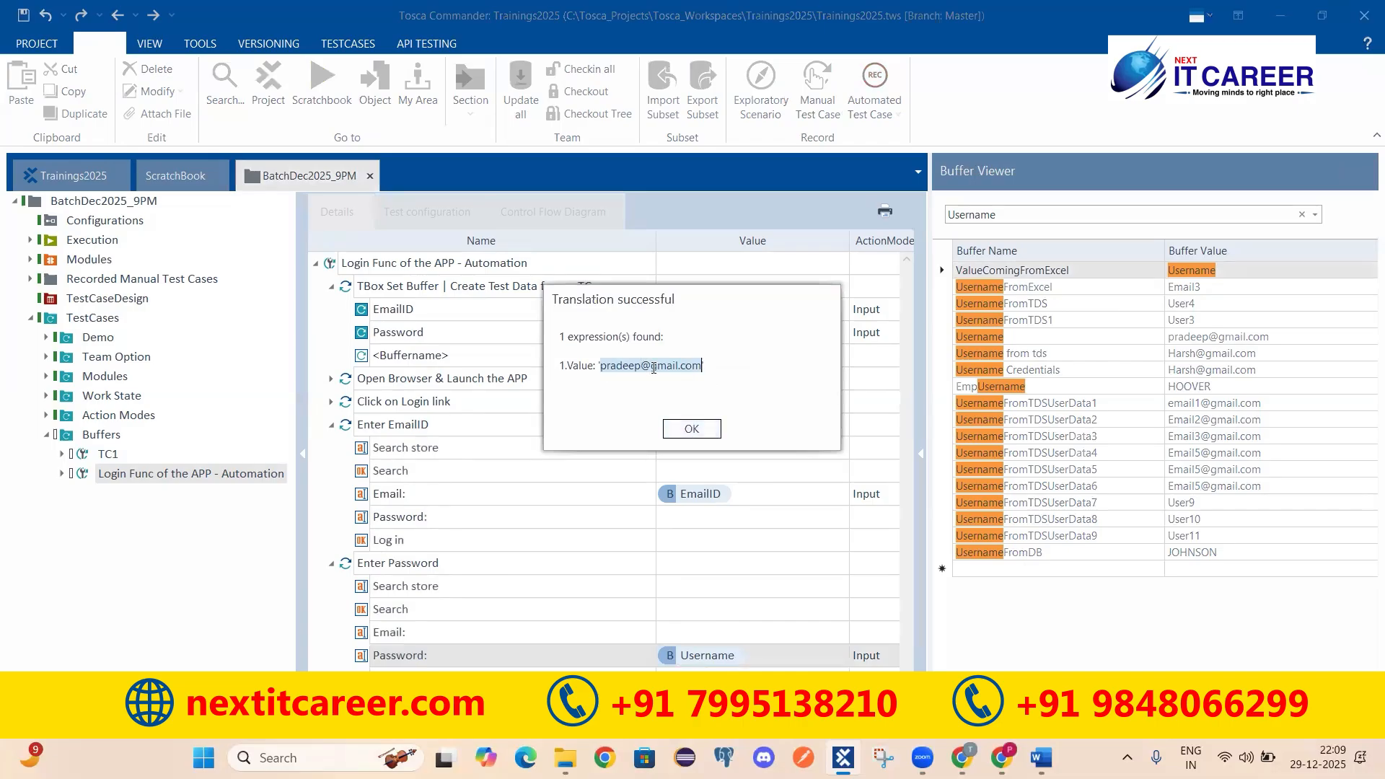
Step: Dismiss the Translation successful dialog showing the Username reference resolves to an e-mail value
click(691, 430)
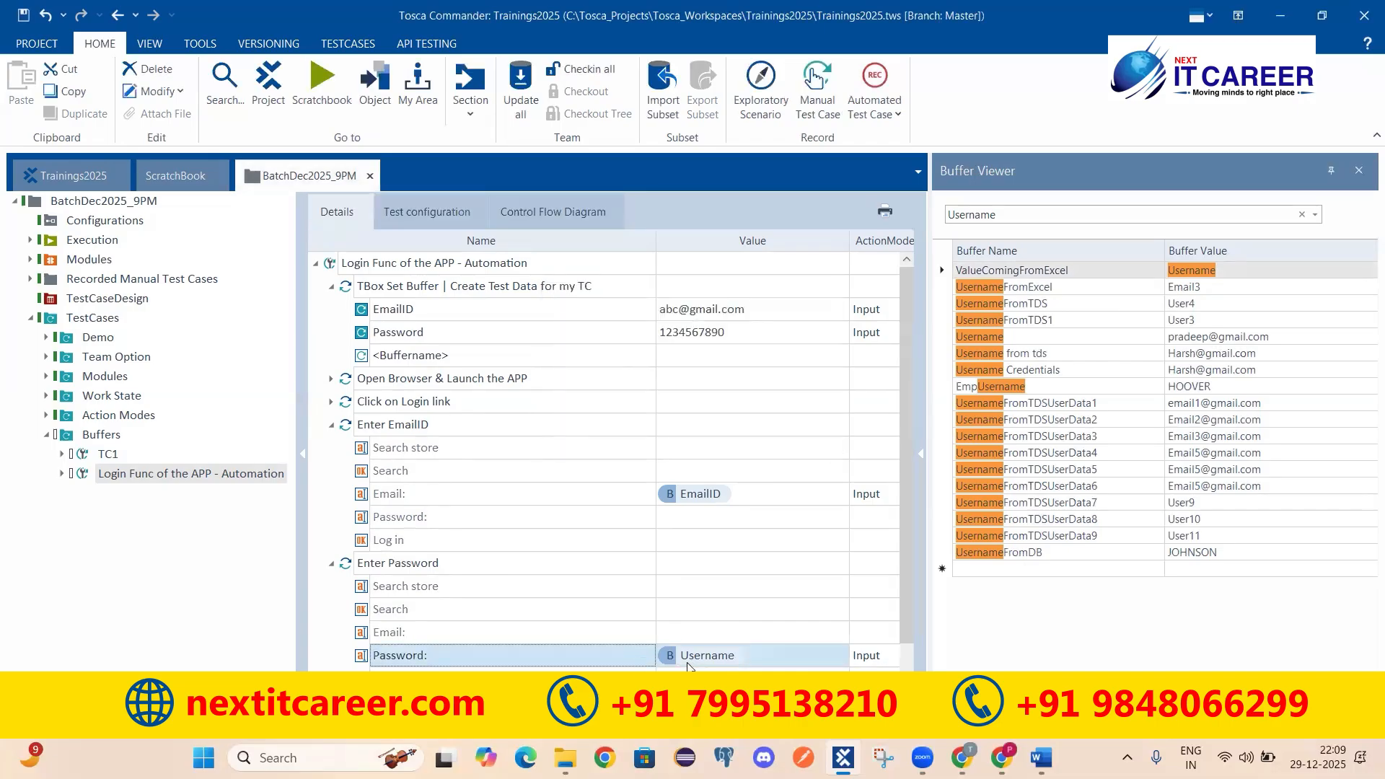
Step: Change the Enter Password step's Password value to {B[Password]} and update all
click(451, 570)
click(672, 655)
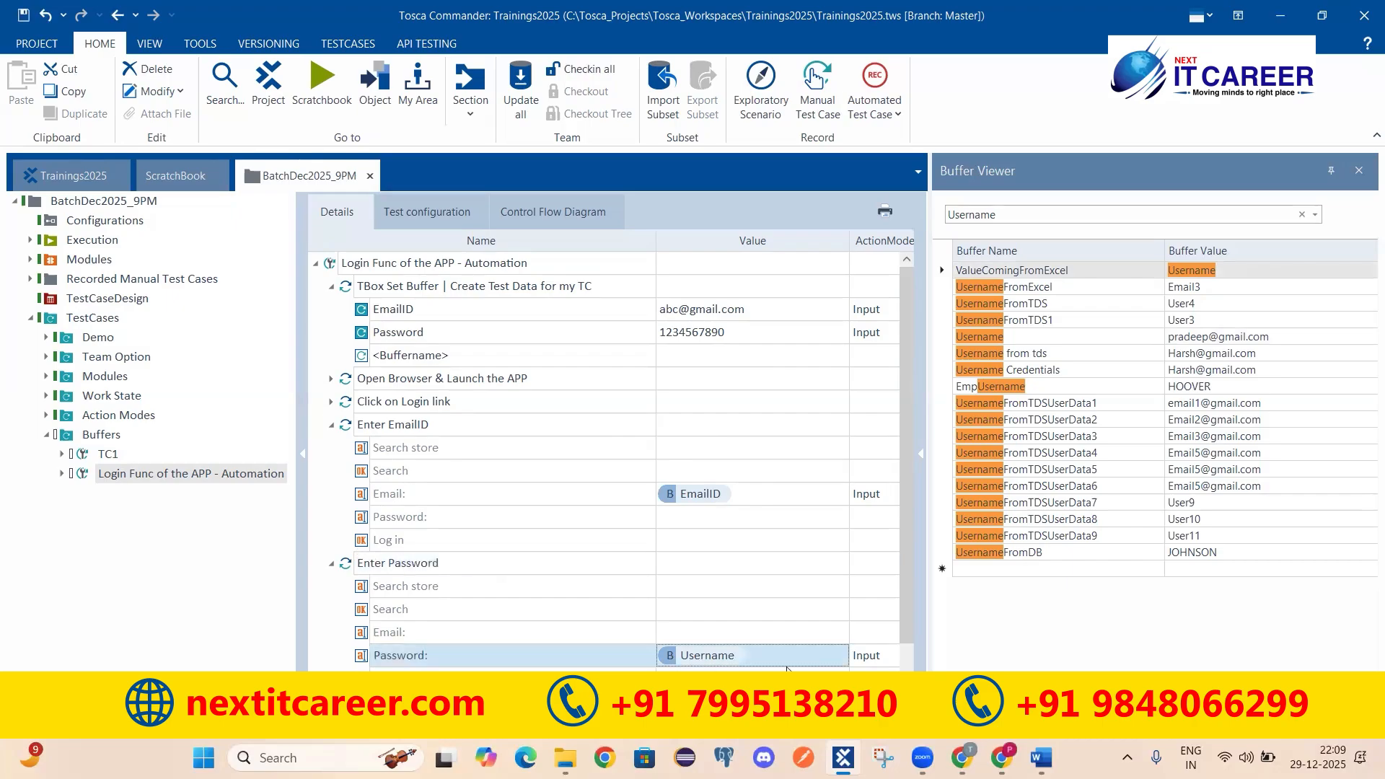
click(719, 654)
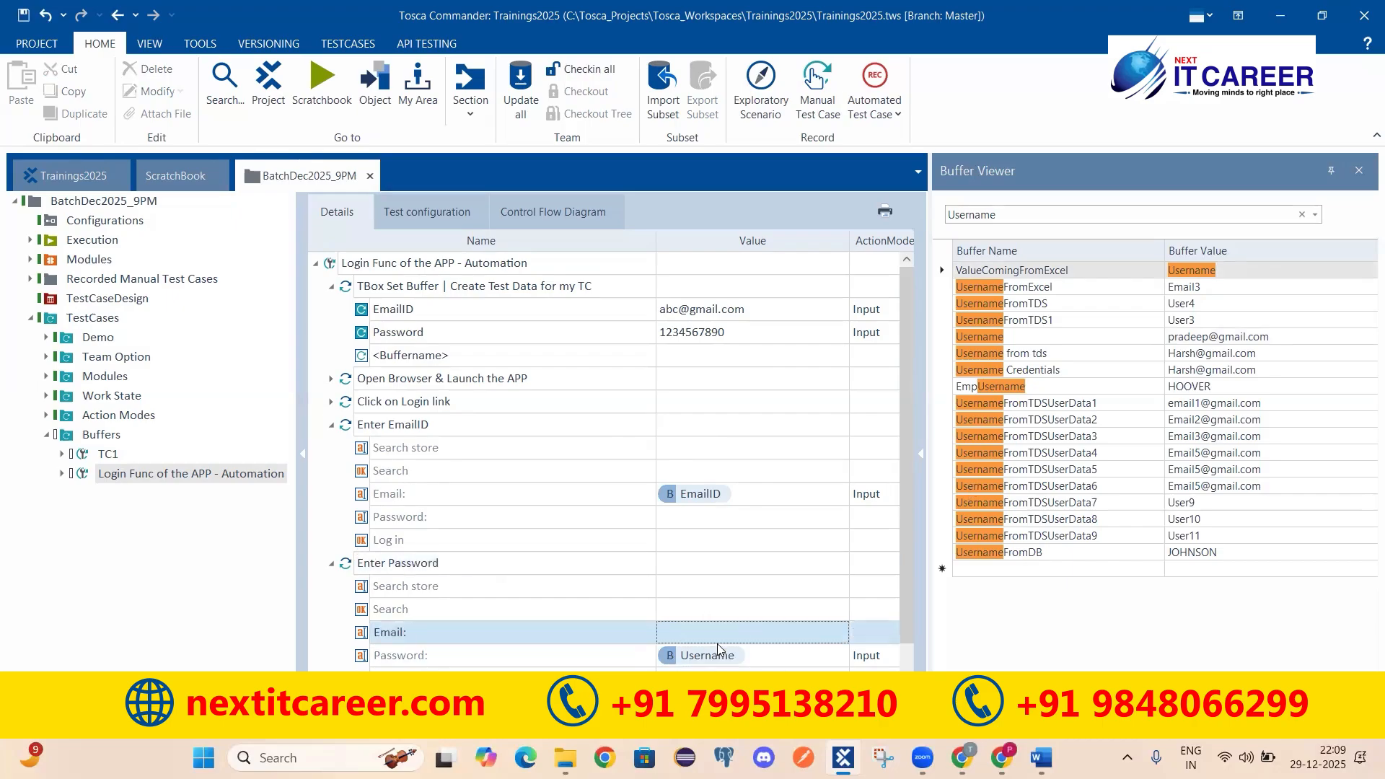
drag(731, 657, 675, 656)
text(Password)
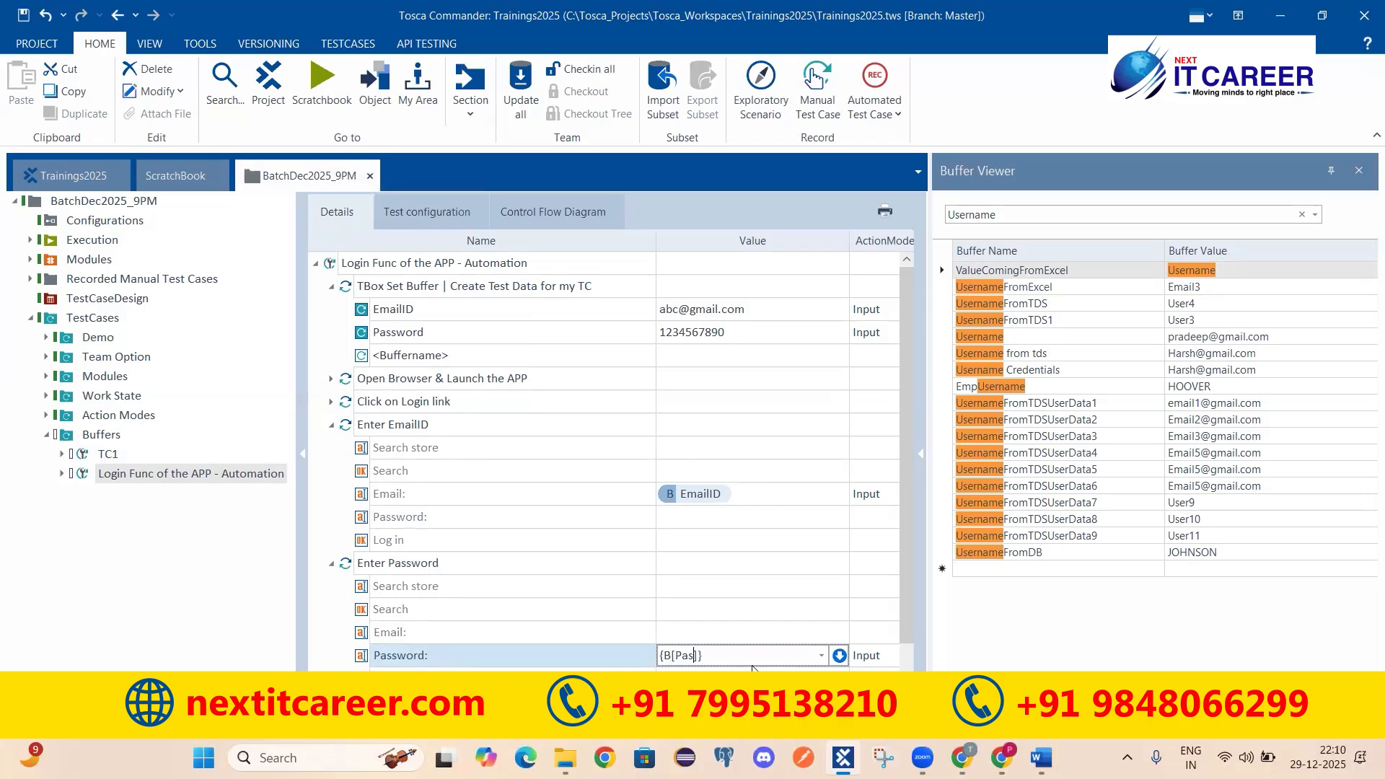
key(Return)
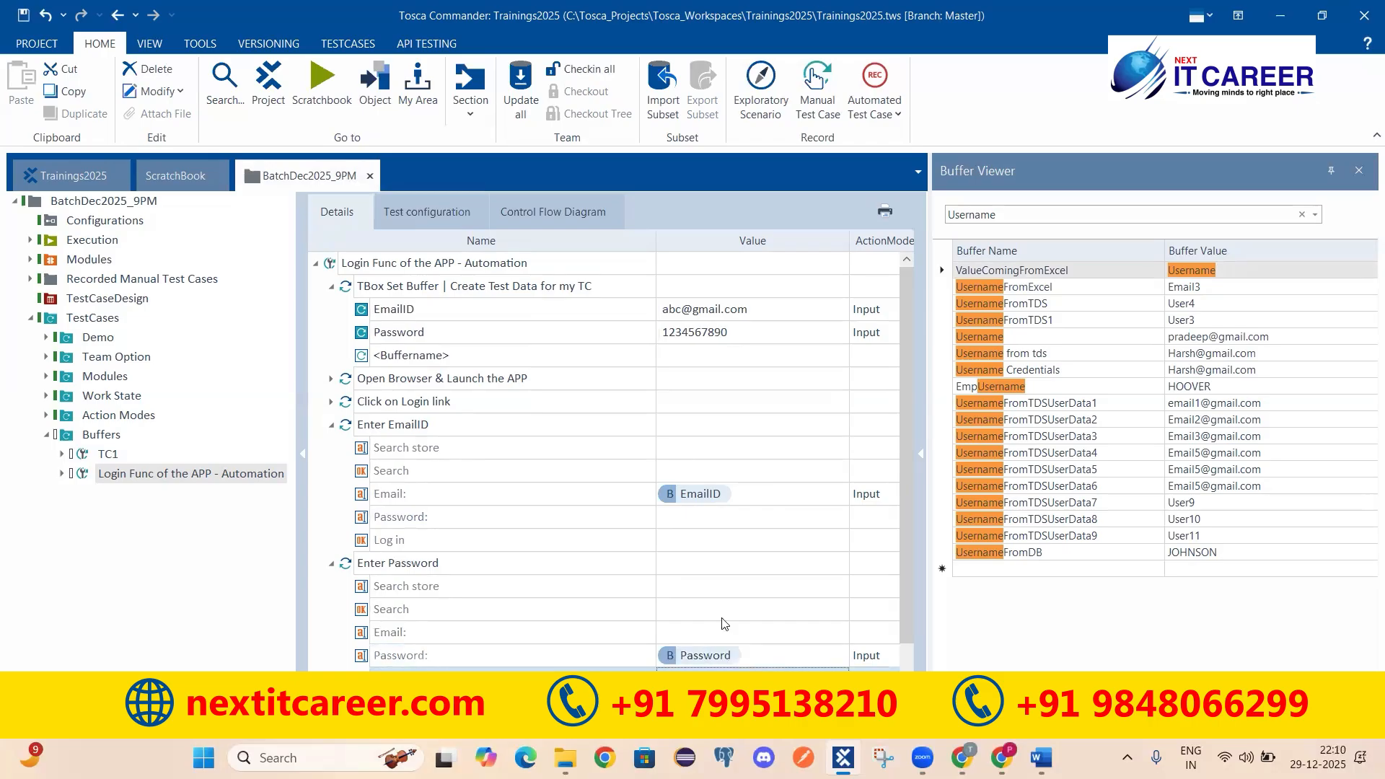
click(456, 481)
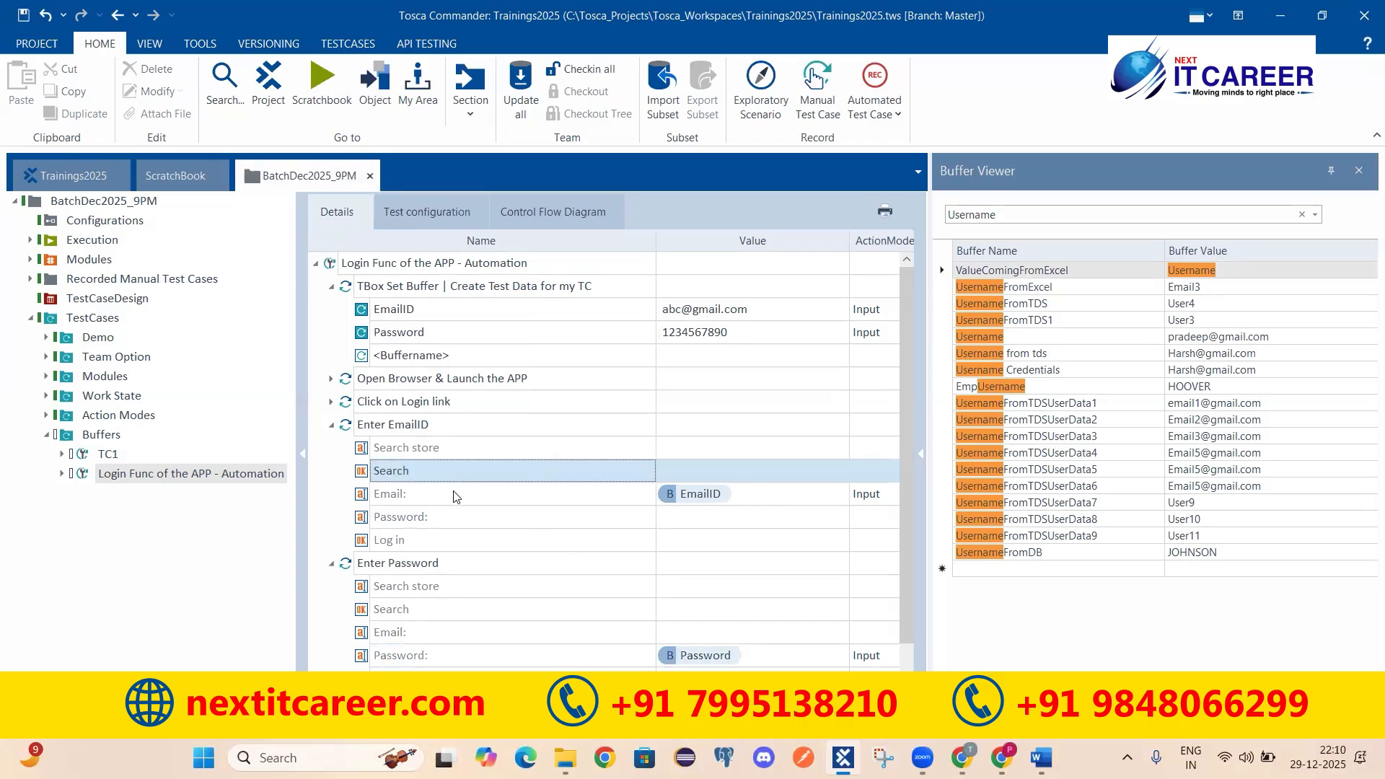
click(469, 495)
click(474, 655)
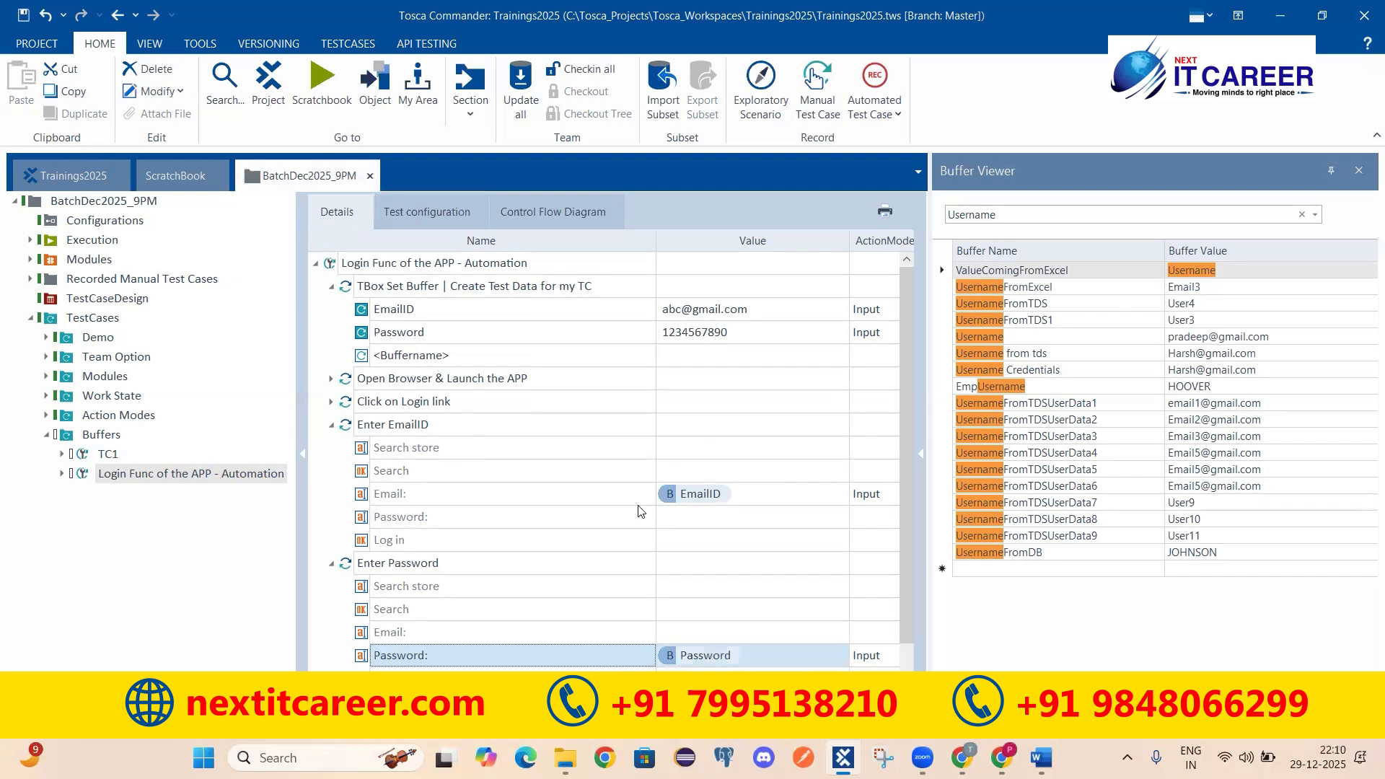
click(517, 101)
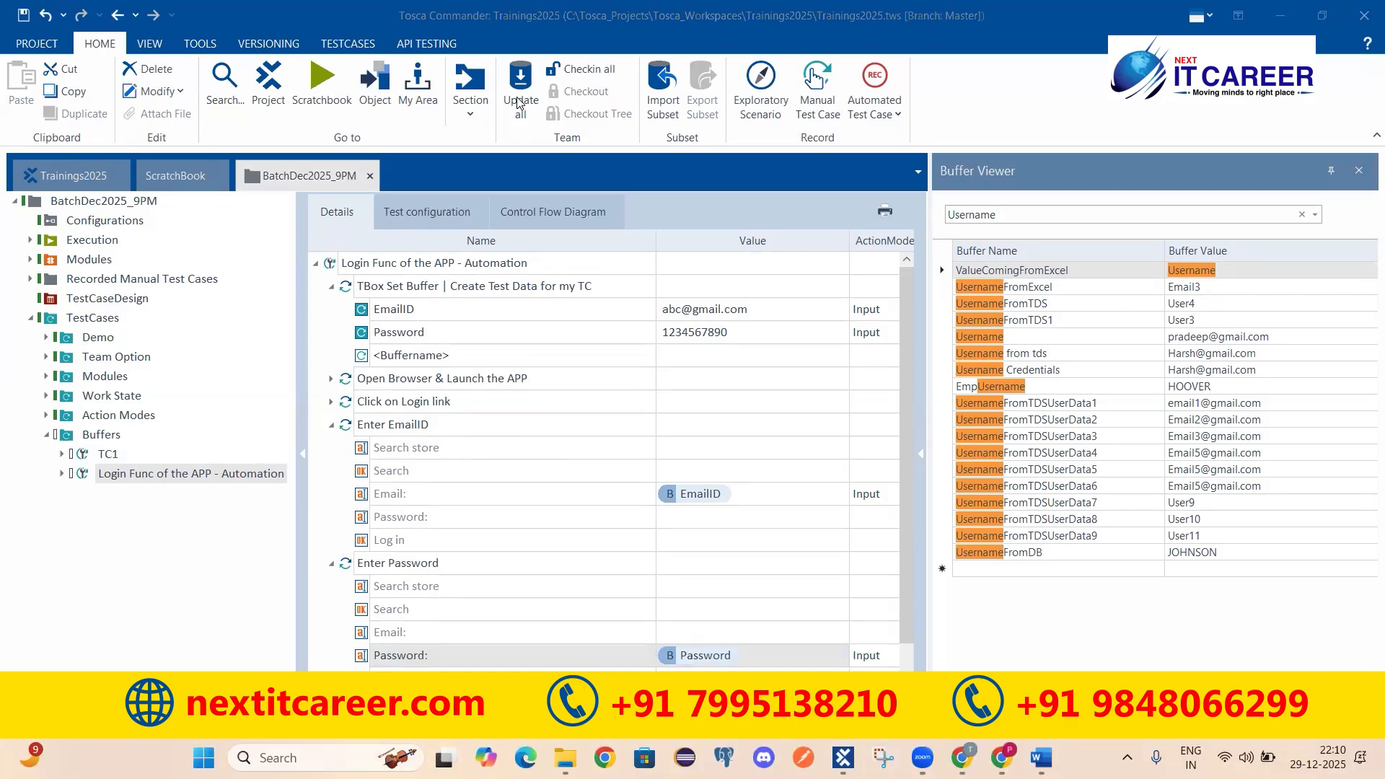
Step: Open TC1 and review the buffer rows a, b, Username, FirstName, LastName and EmailID
click(108, 456)
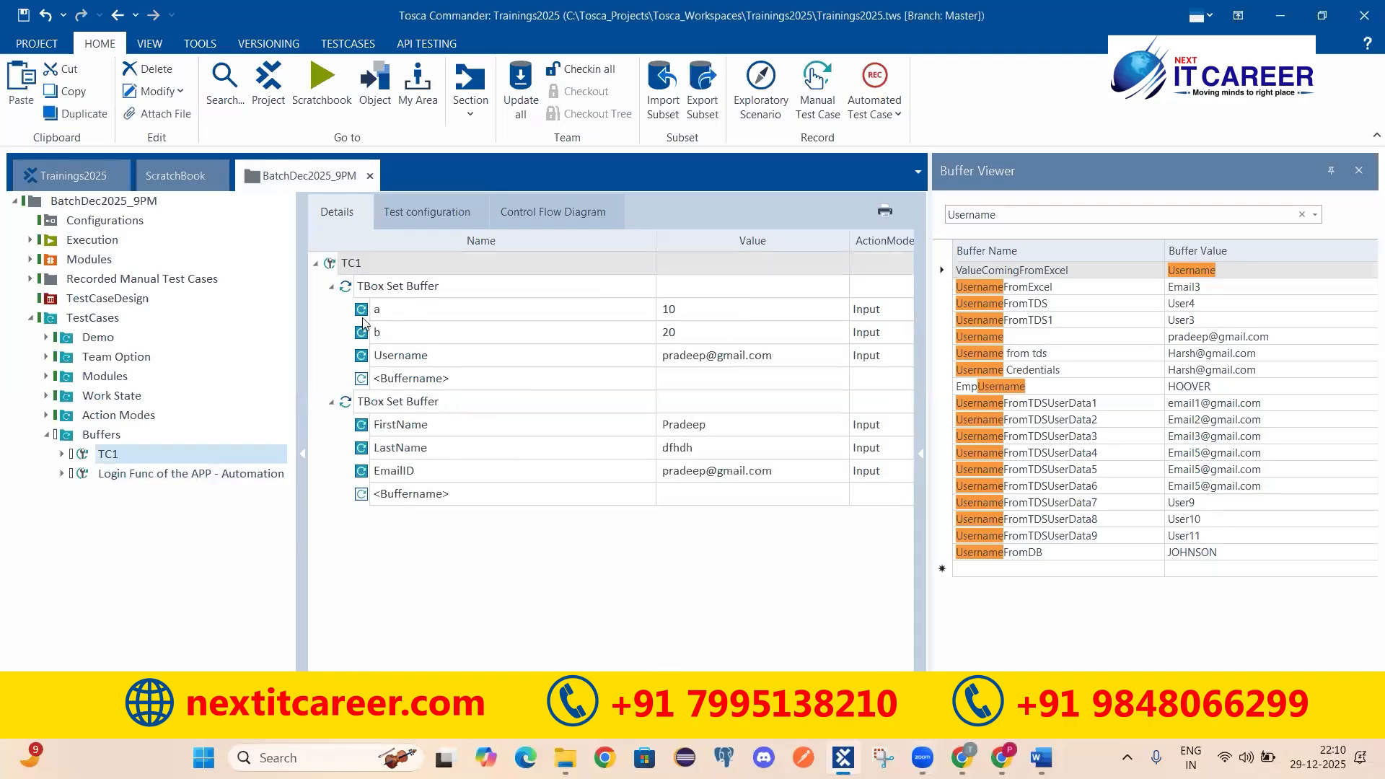
click(407, 318)
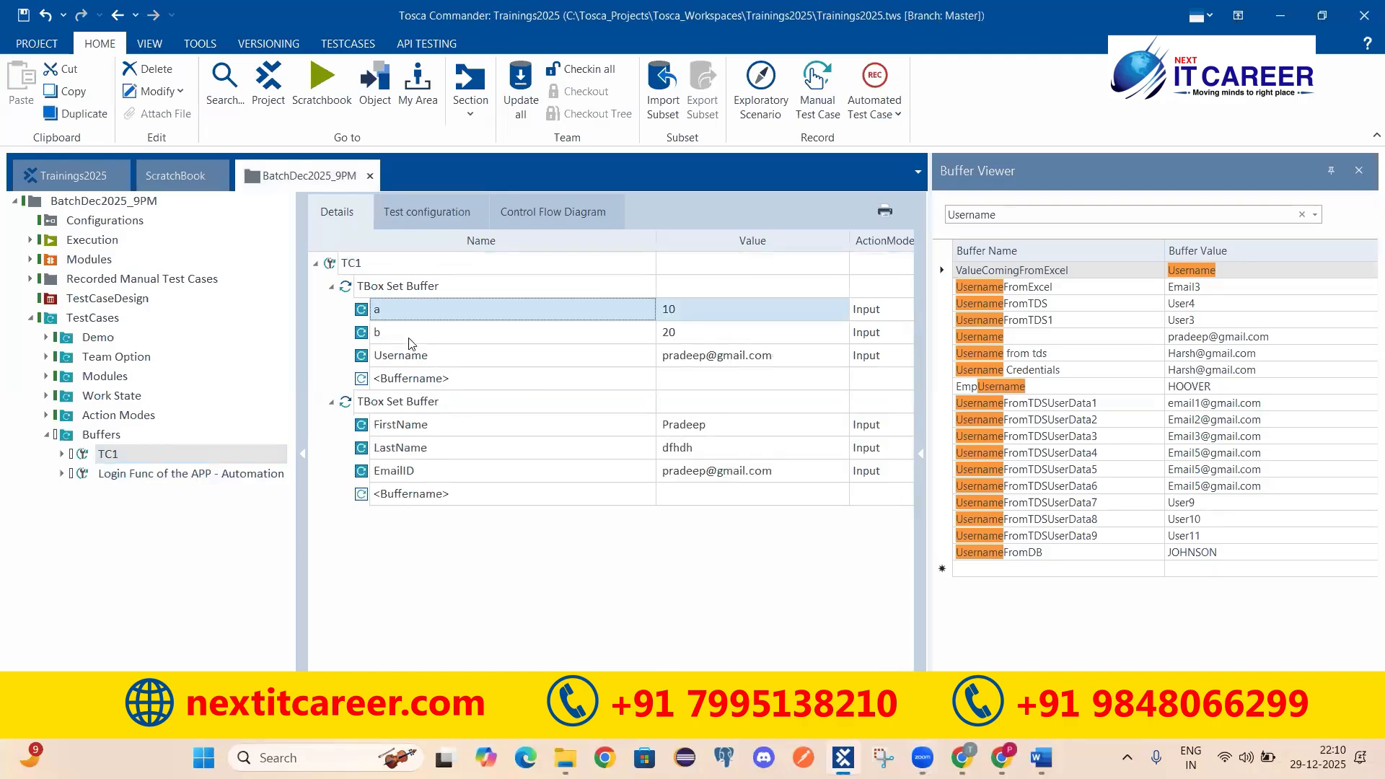
click(413, 335)
click(410, 358)
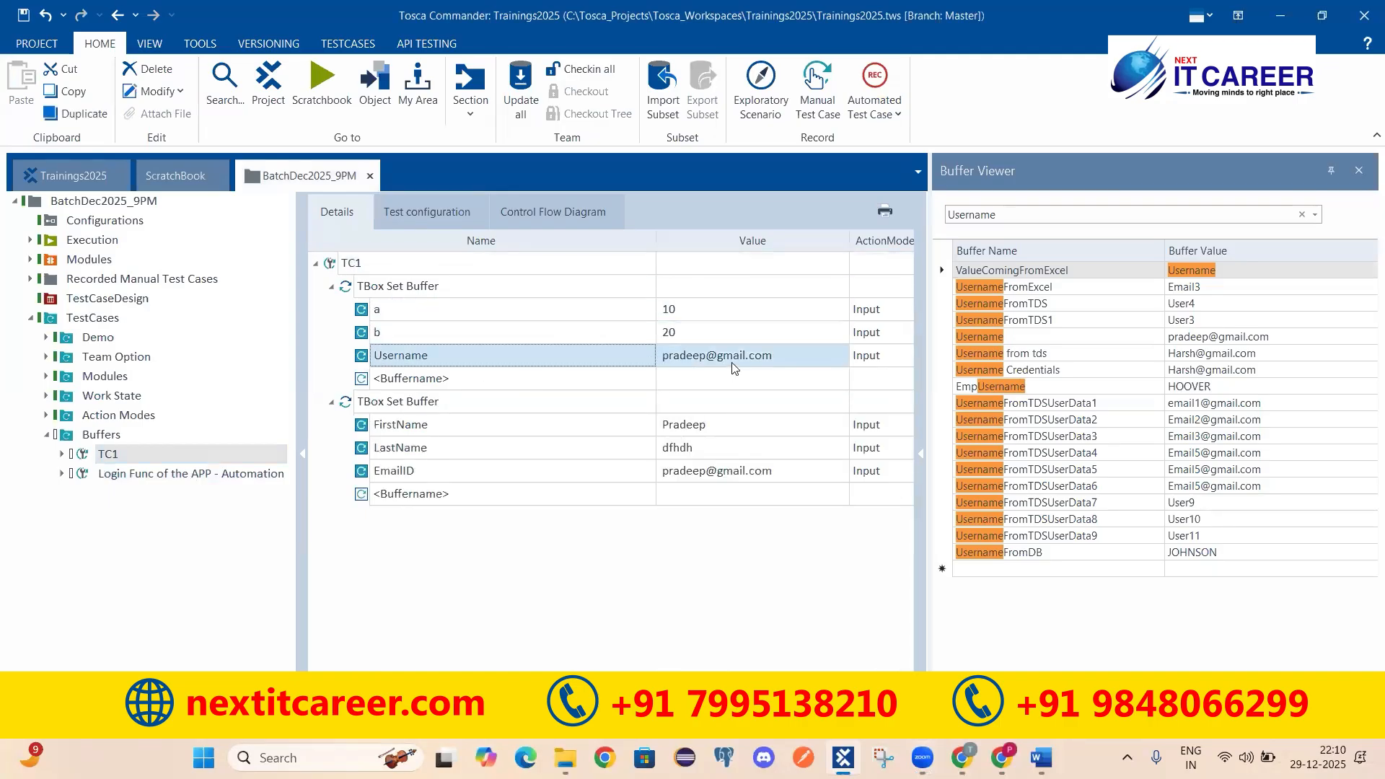
click(397, 431)
click(399, 447)
click(469, 476)
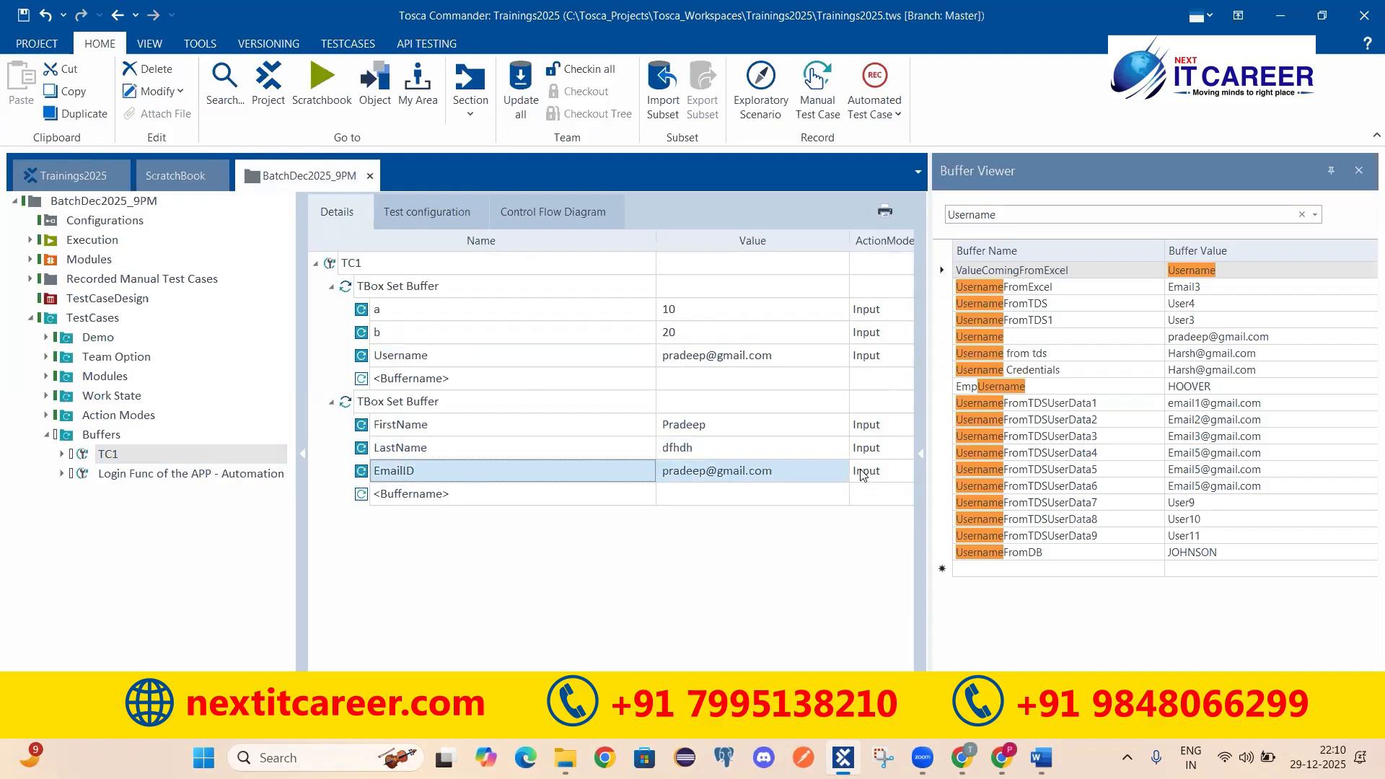
Step: Name the empty buffer row Username, give it a new e-mail value, and collapse the step
click(410, 380)
key(ctrl+a)
text(Username)
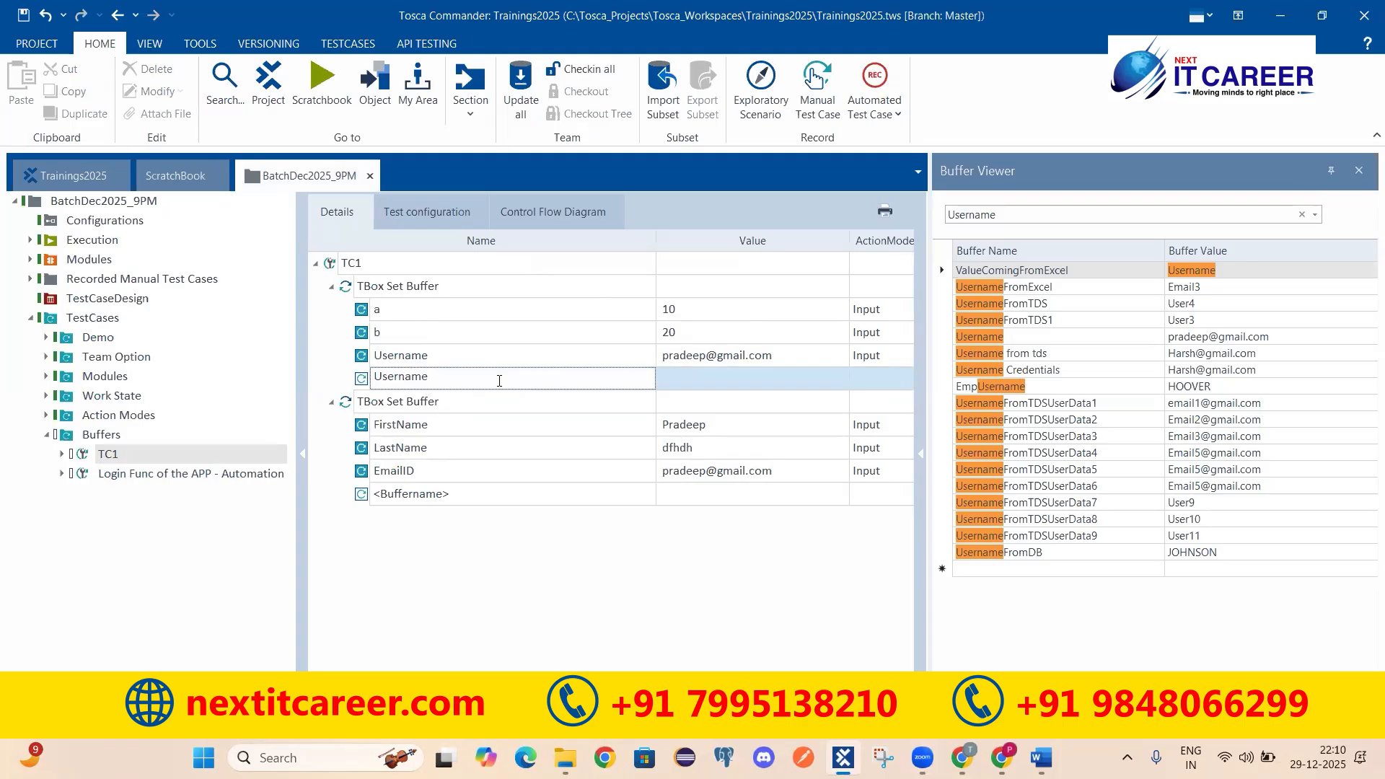
click(699, 383)
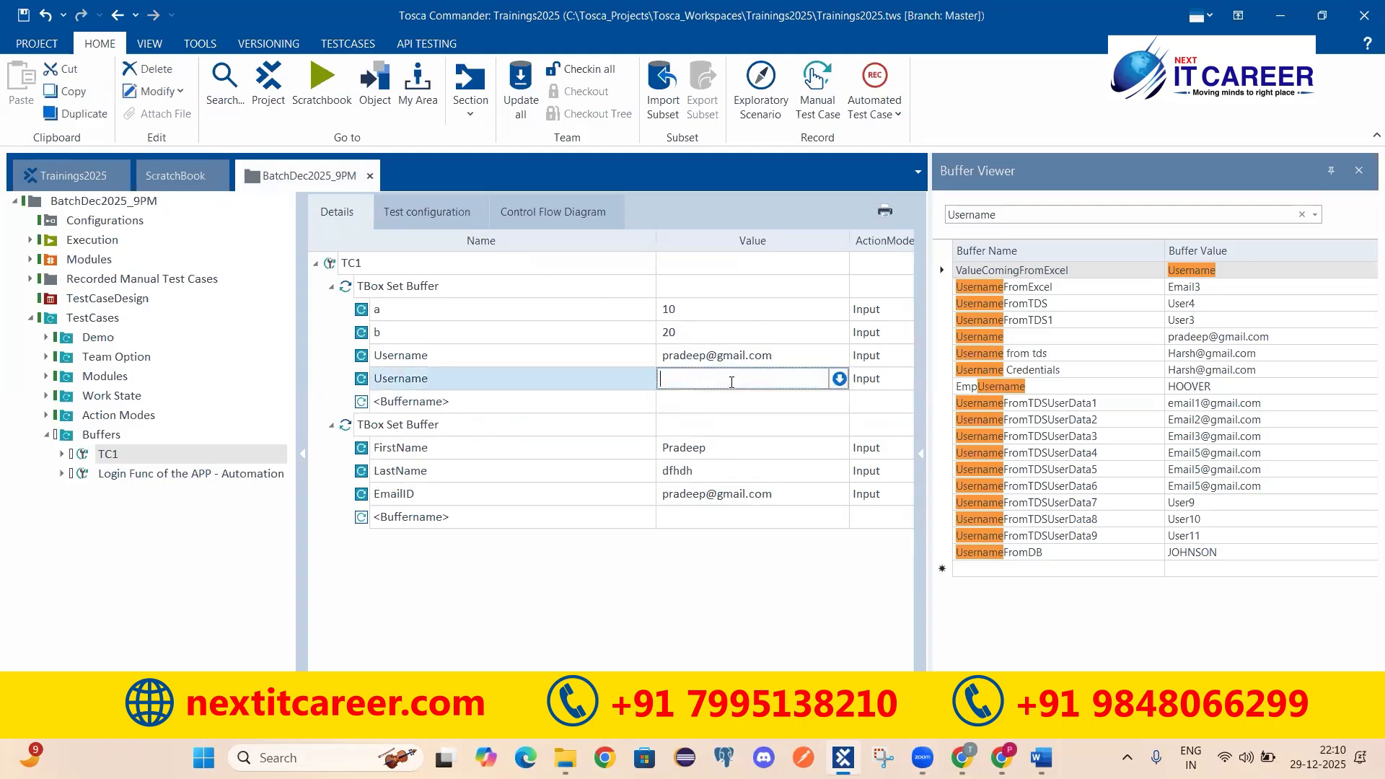
key(Return)
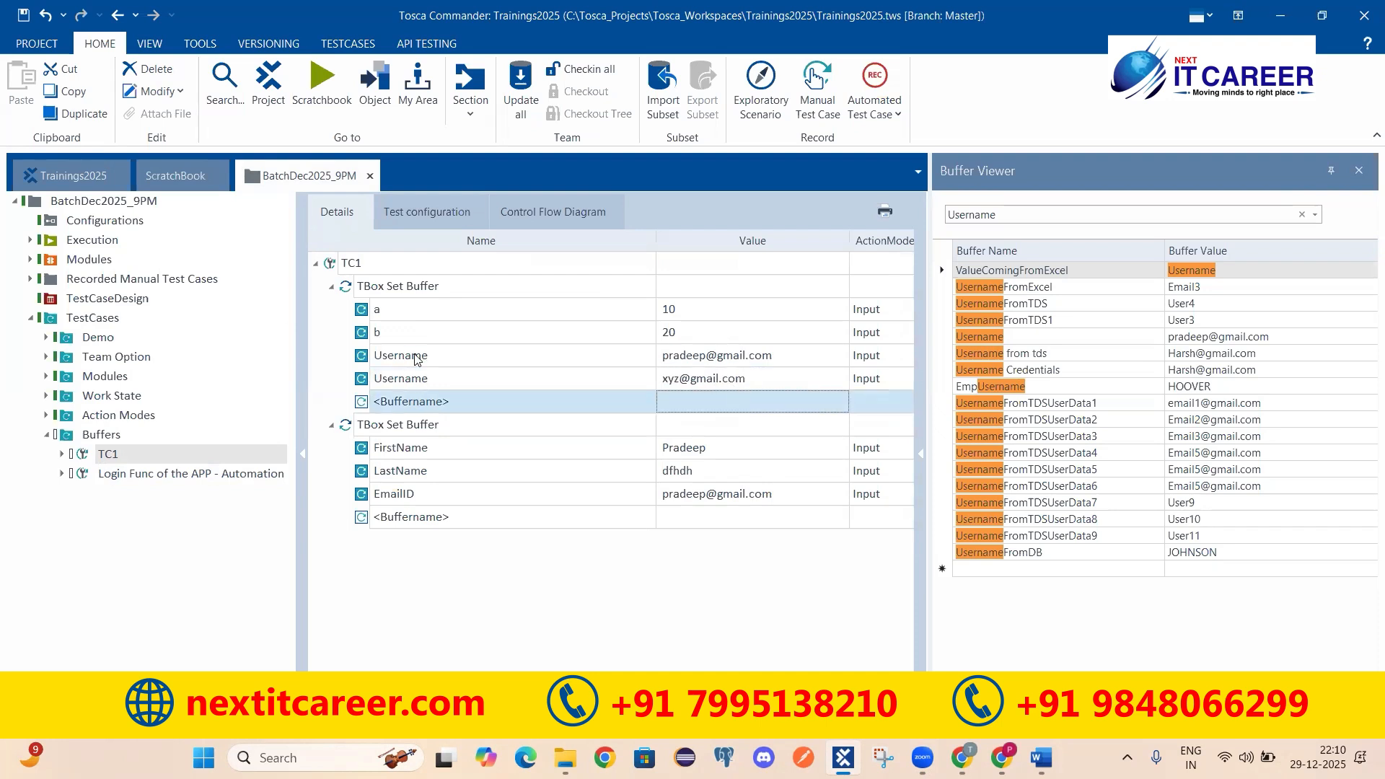
click(441, 375)
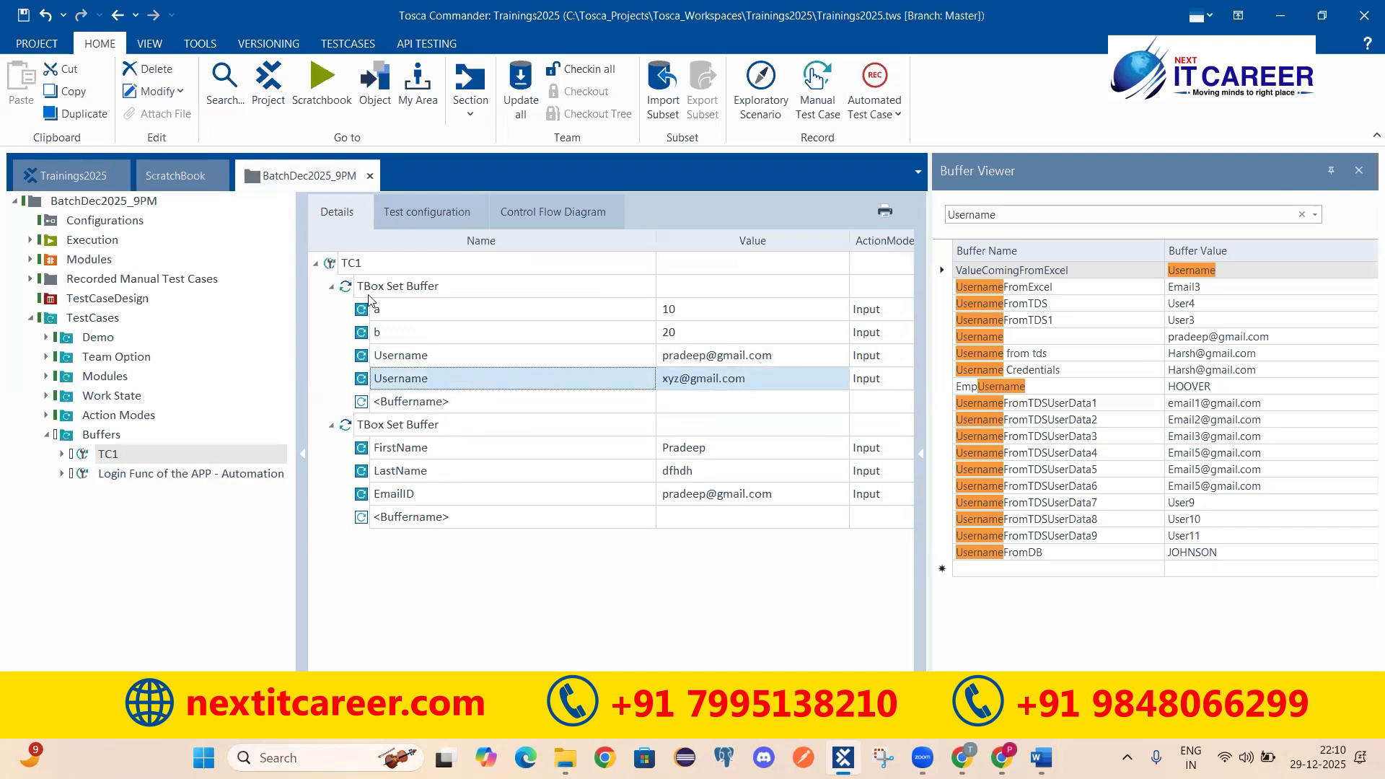
click(331, 286)
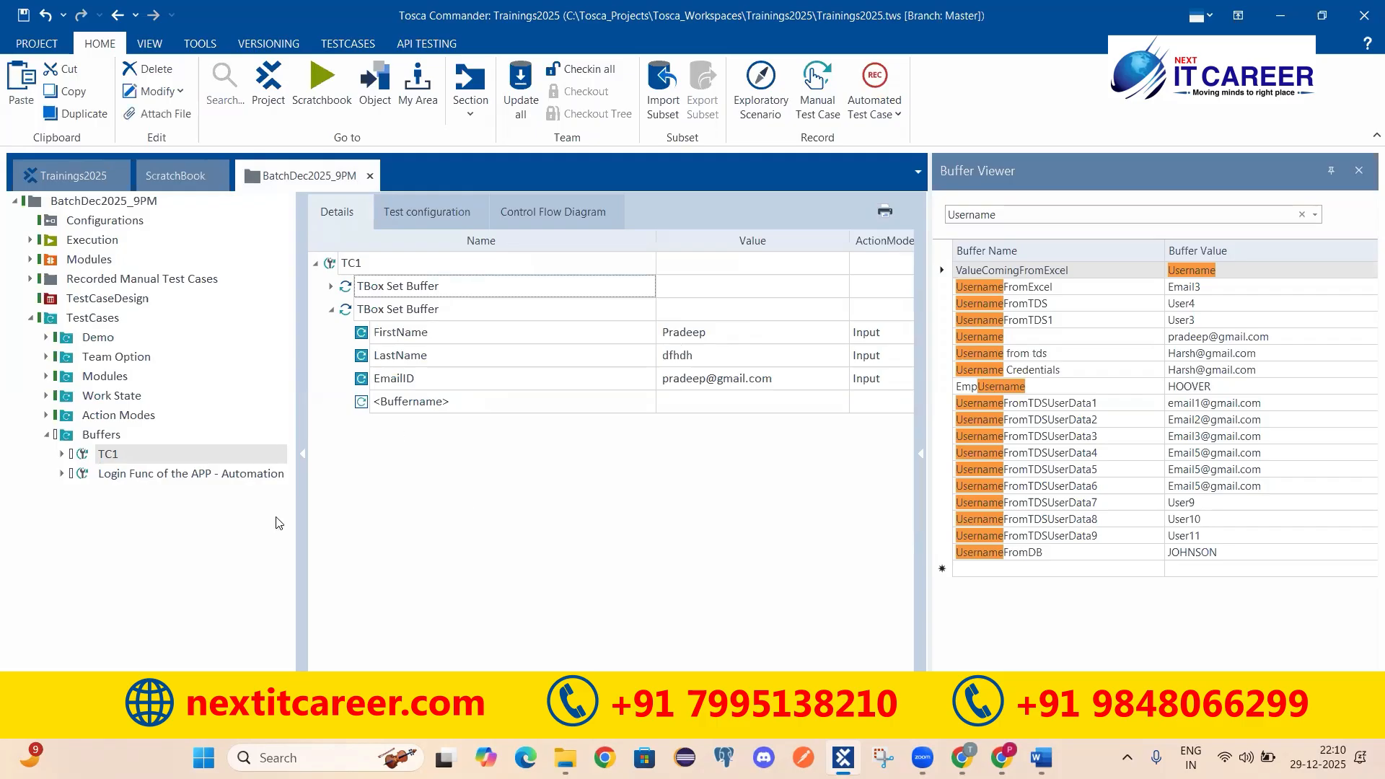
Step: Copy the Enter EmailID step from Login Func and paste it into TC1
click(110, 479)
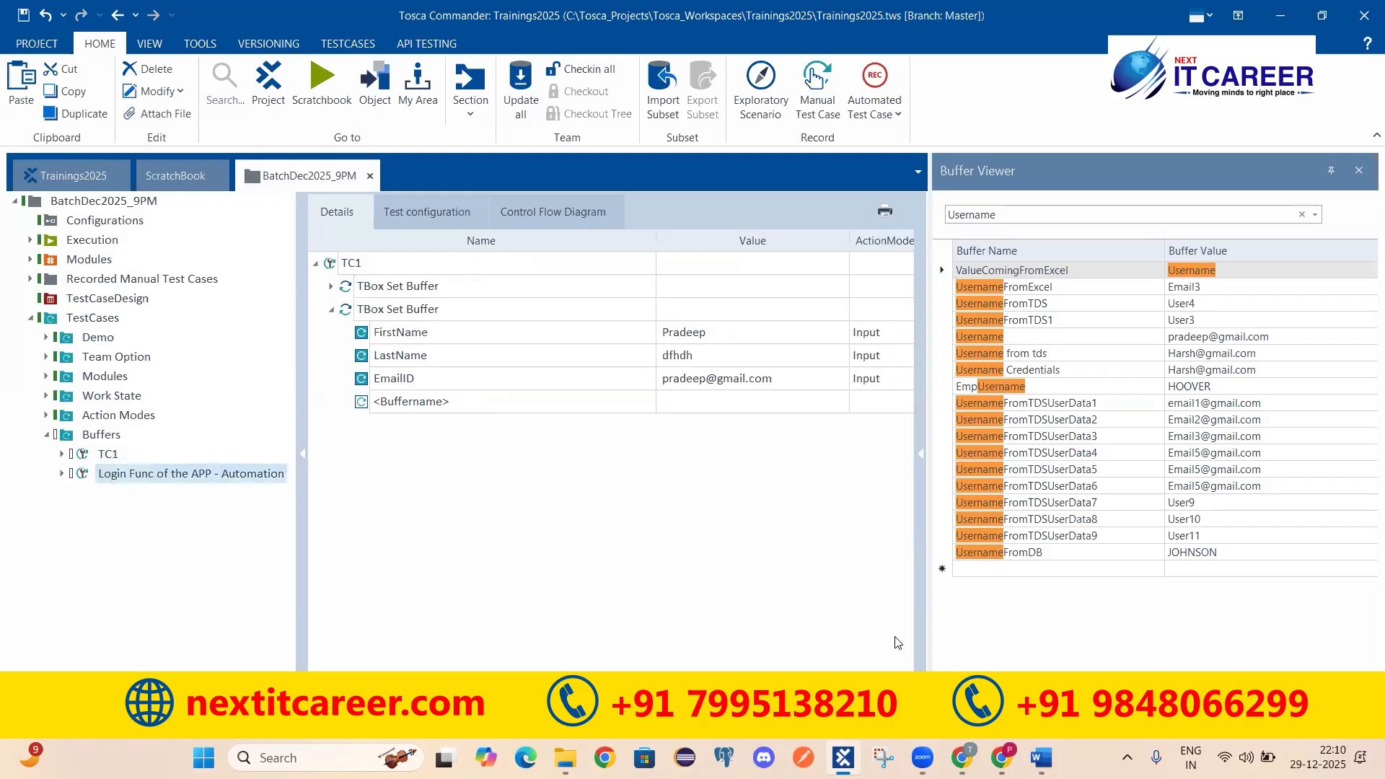
click(98, 459)
click(332, 310)
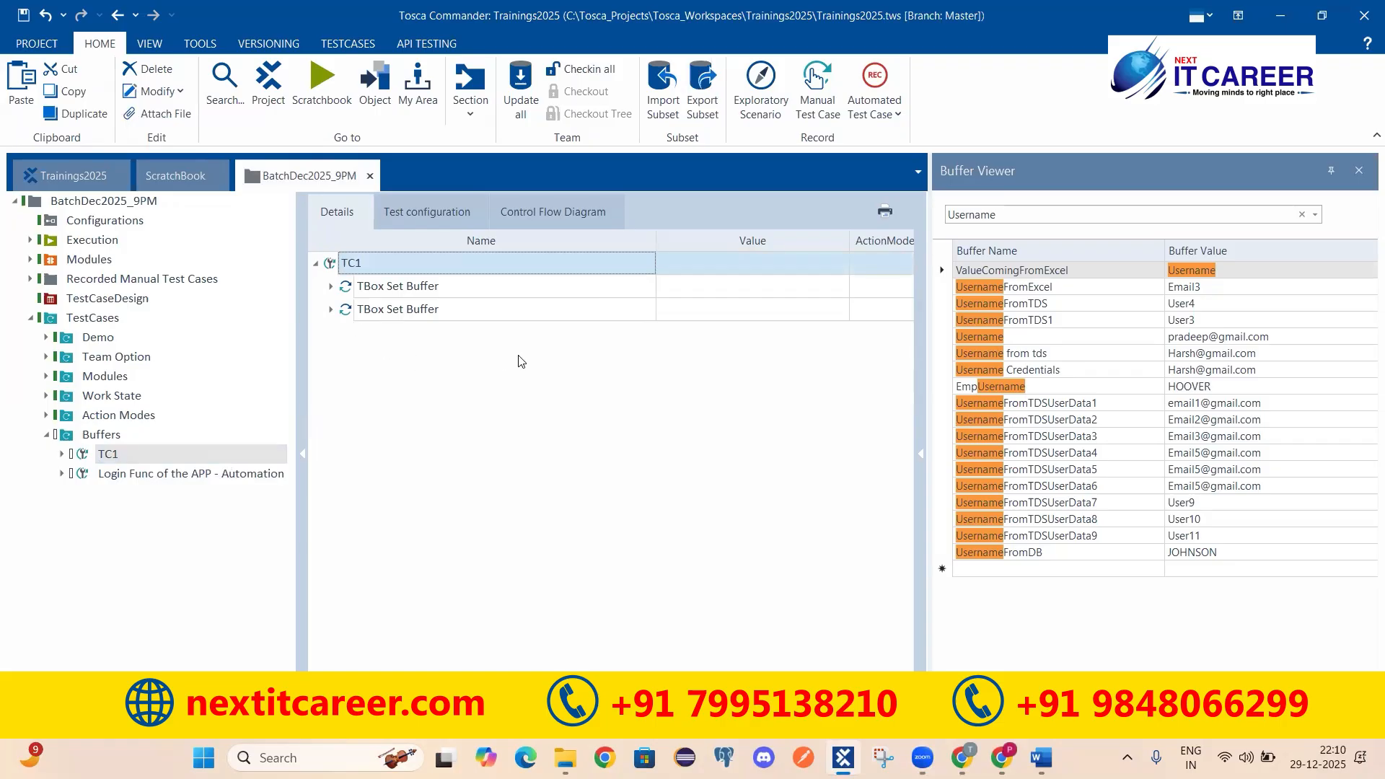
click(142, 474)
click(348, 426)
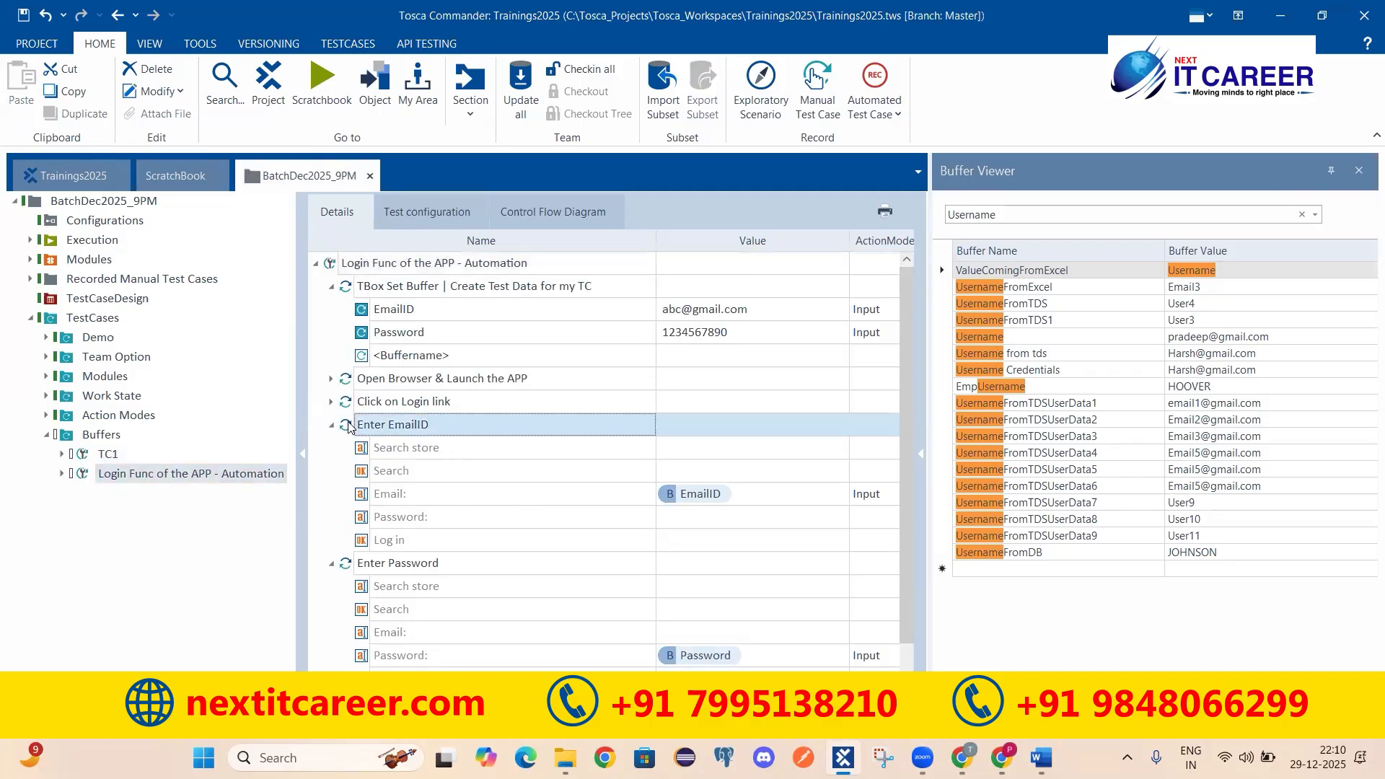
click(109, 453)
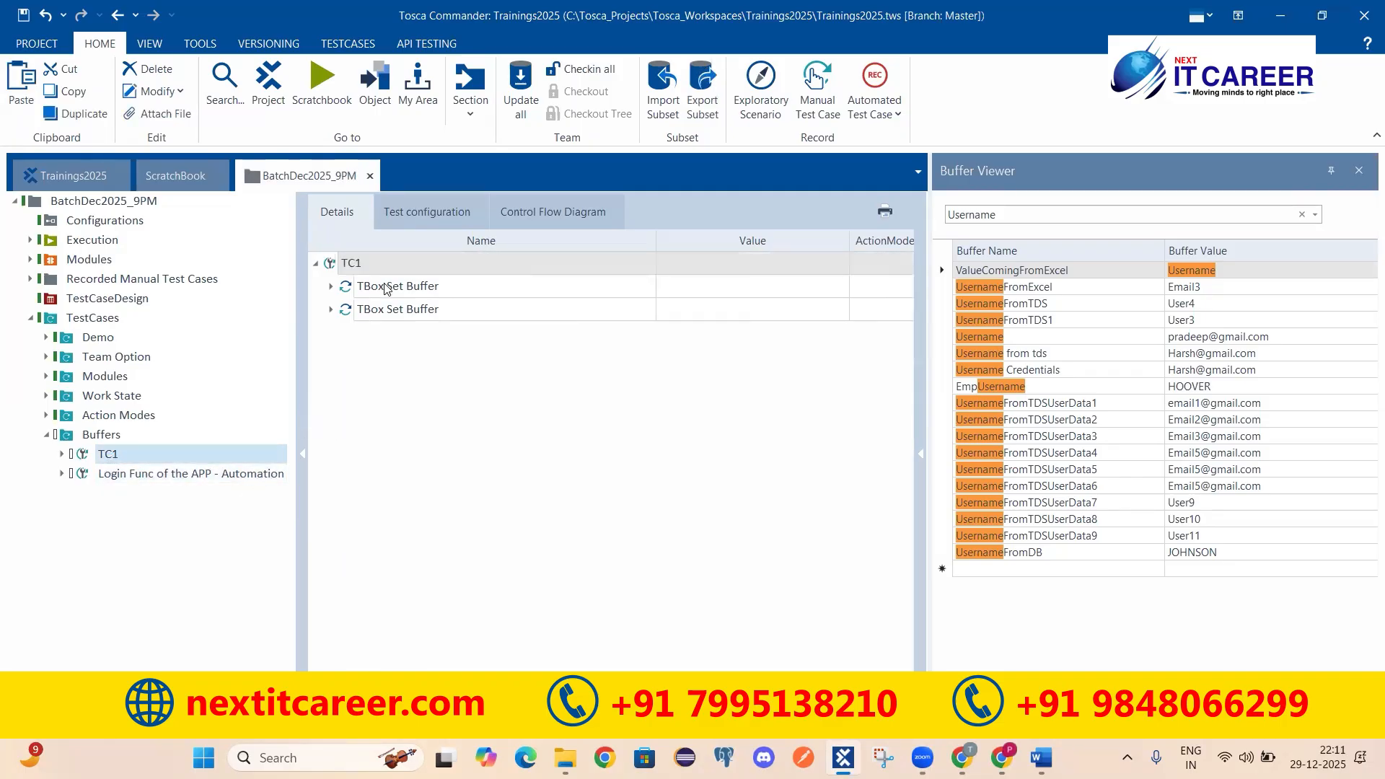
key(ctrl+v)
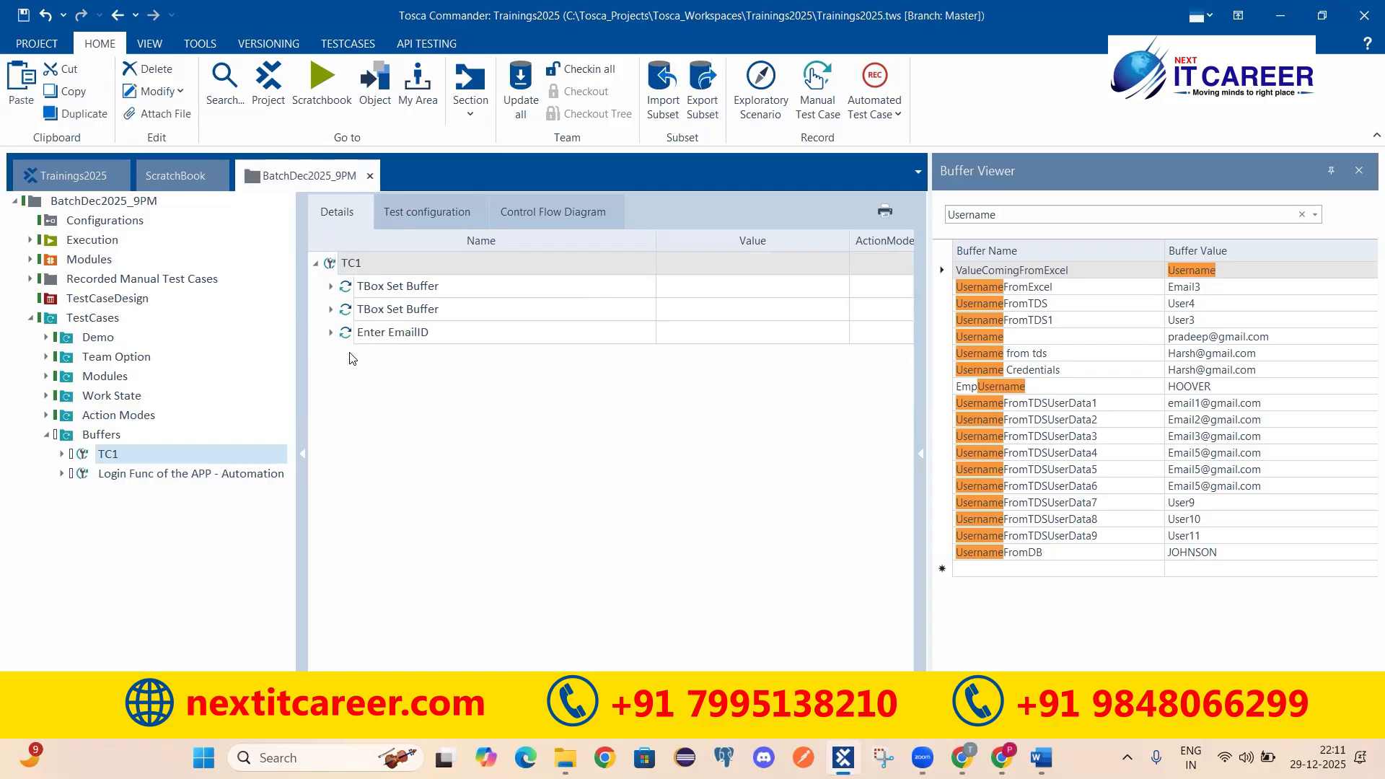
Step: Rename the pasted step to Enter Username and set its Email value to {B[Username]}
click(410, 333)
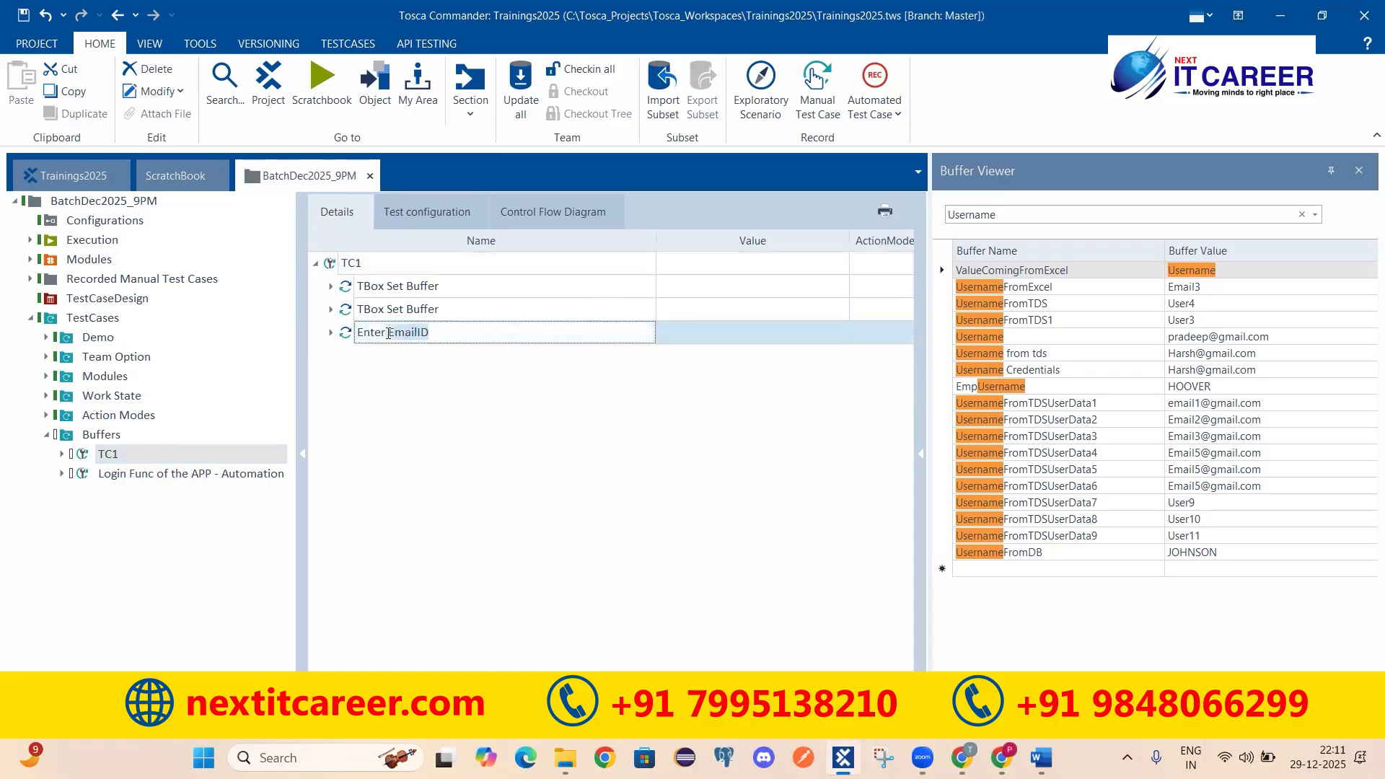
text(Username)
key(Return)
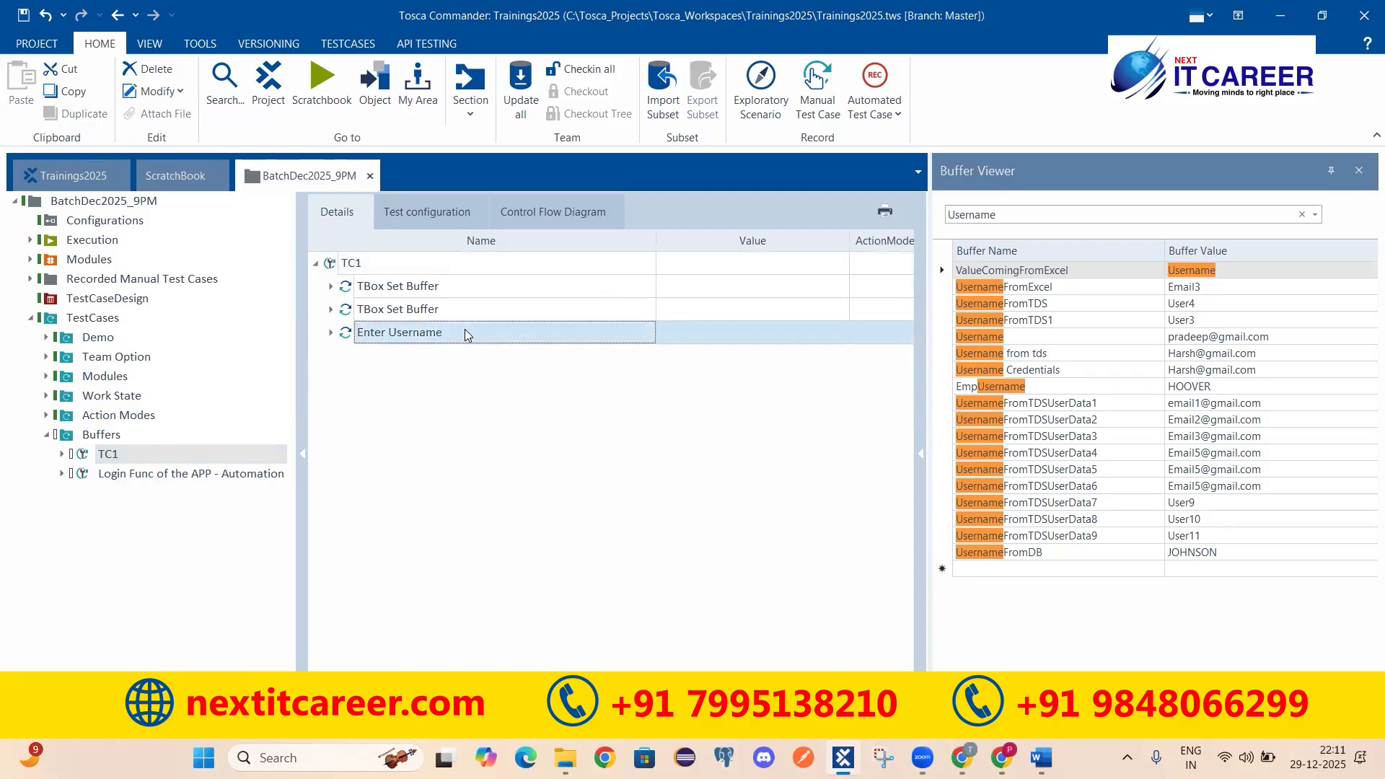
click(332, 332)
double_click(694, 410)
click(721, 405)
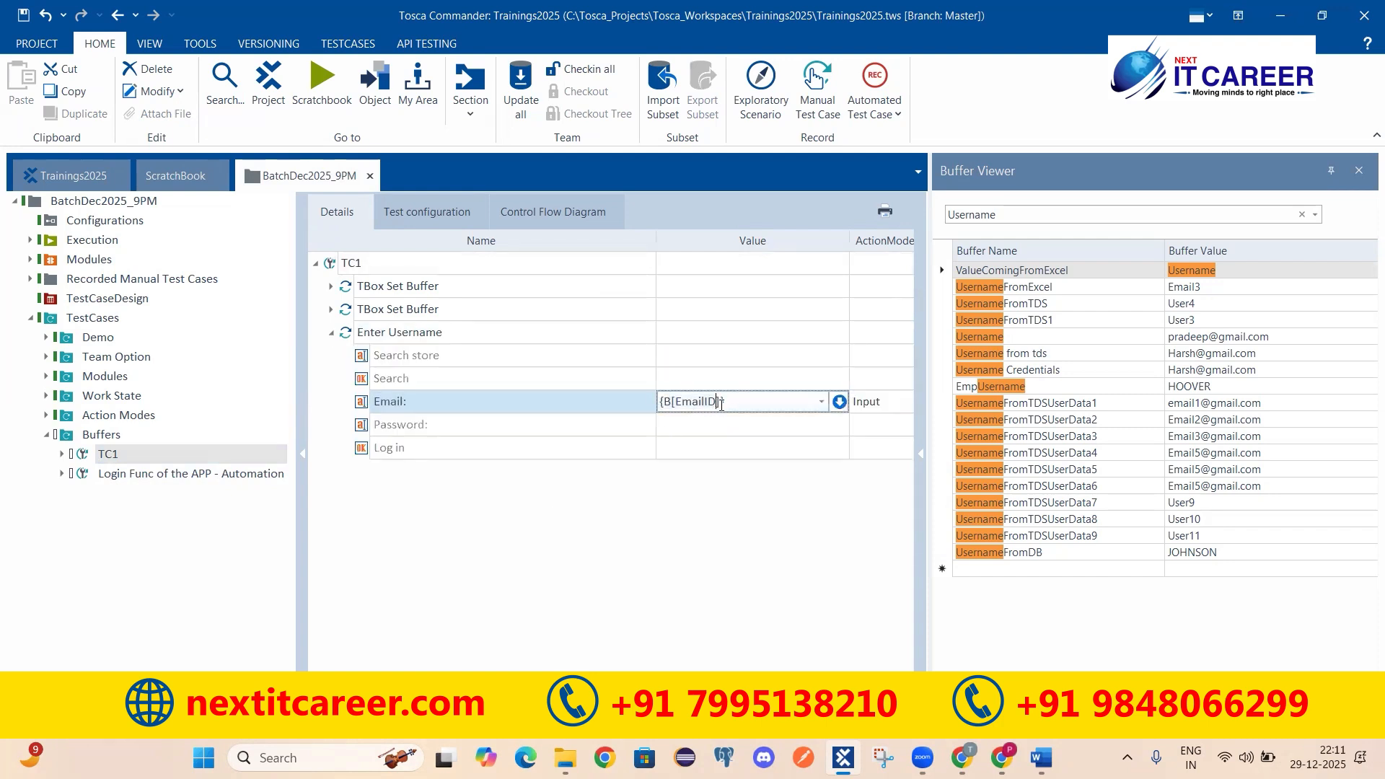
key(BackSpace)
key(BackSpace)
key(BackSpace)
key(BackSpace)
key(BackSpace)
key(BackSpace)
key(BackSpace)
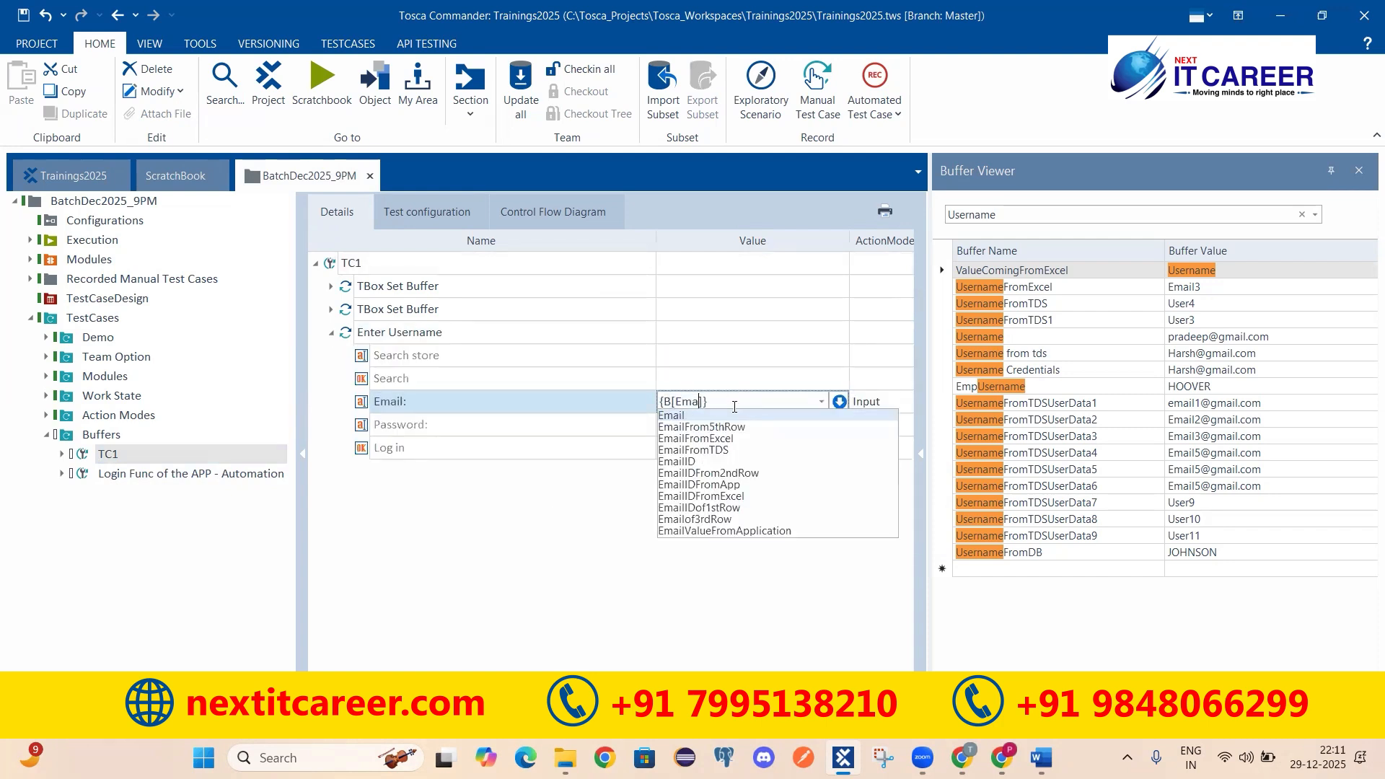
text(Username)
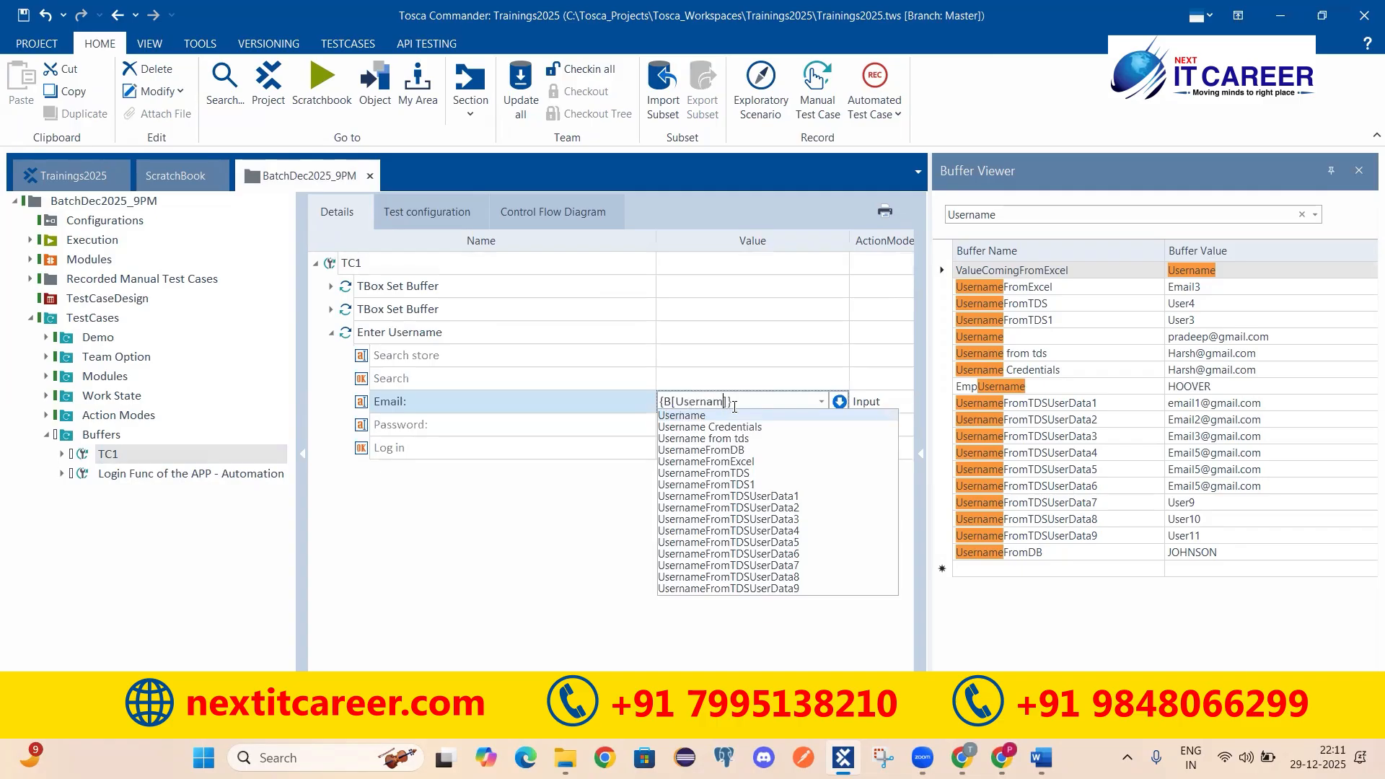
key(Return)
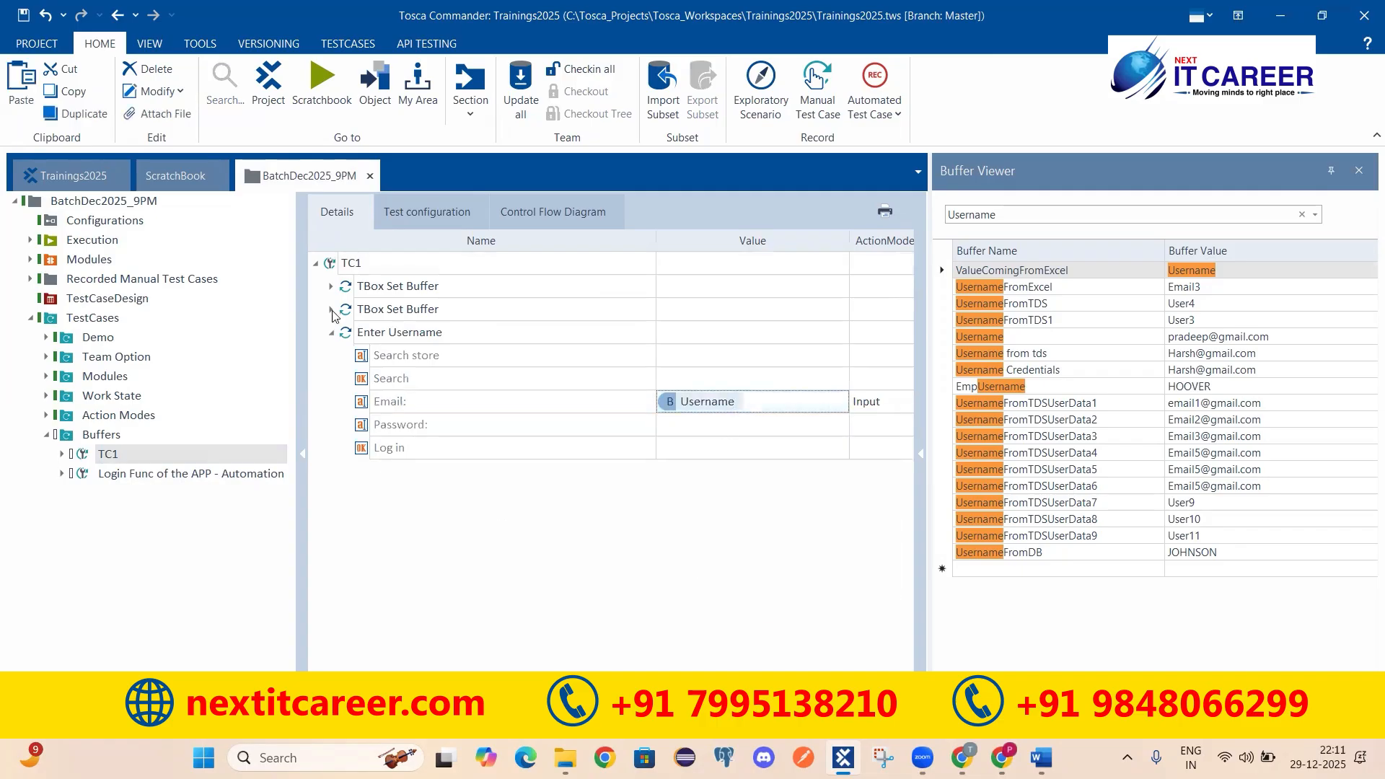
click(332, 286)
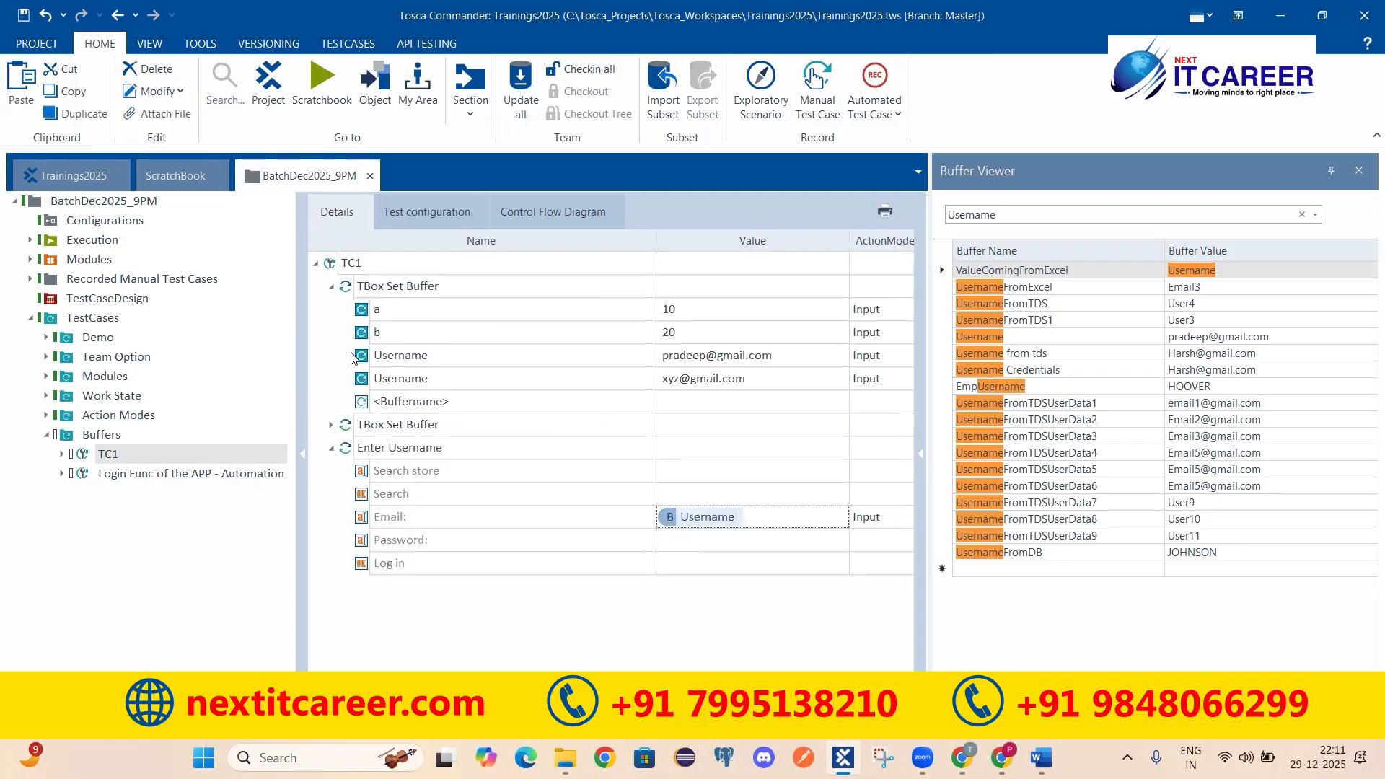
click(488, 453)
right_click(427, 447)
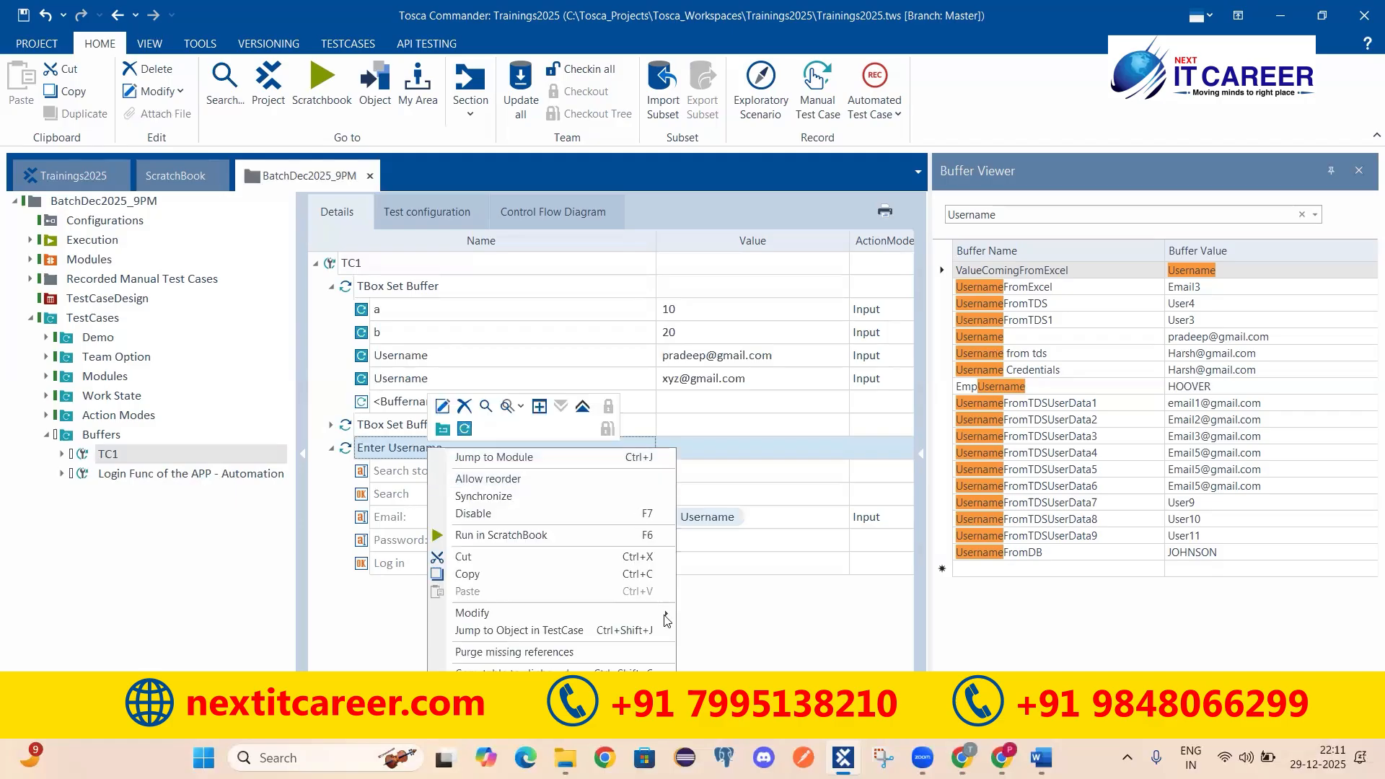
click(452, 264)
right_click(890, 259)
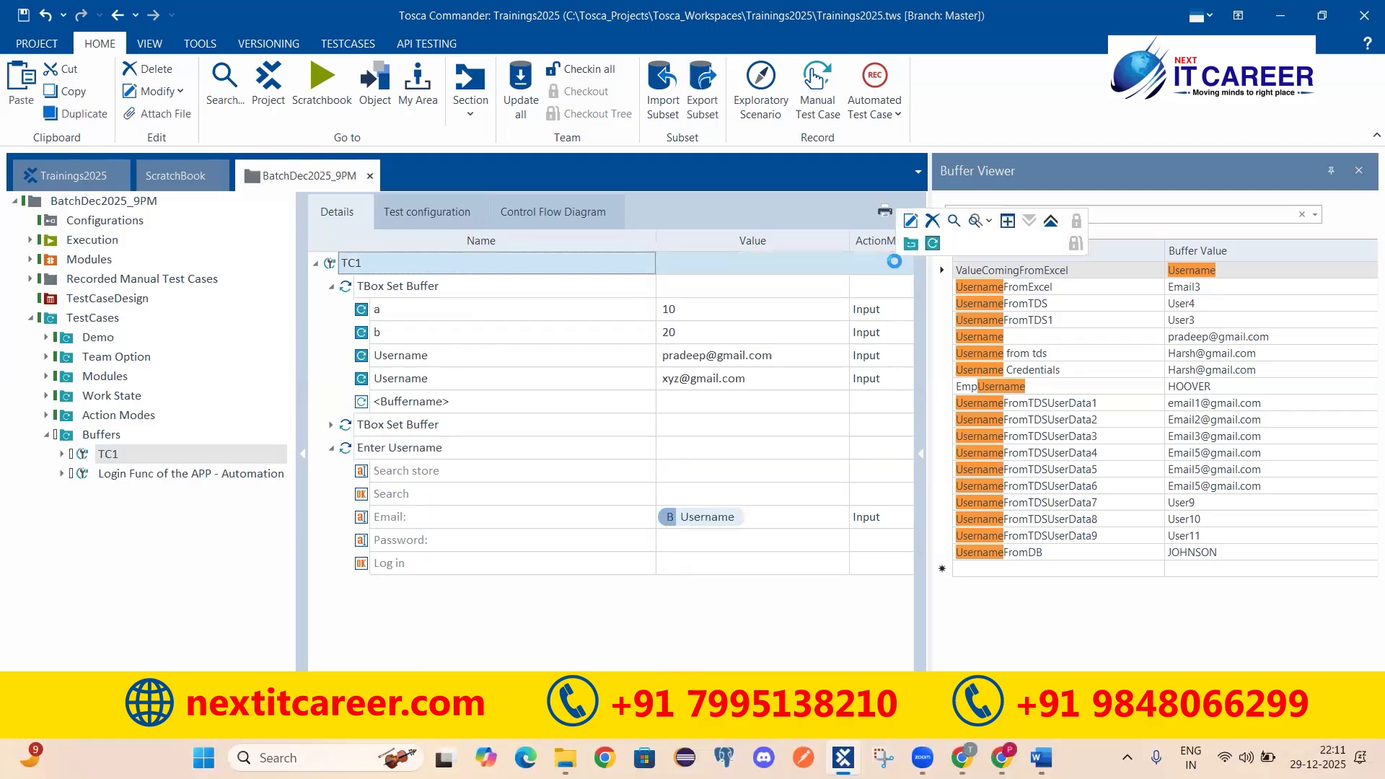
click(845, 653)
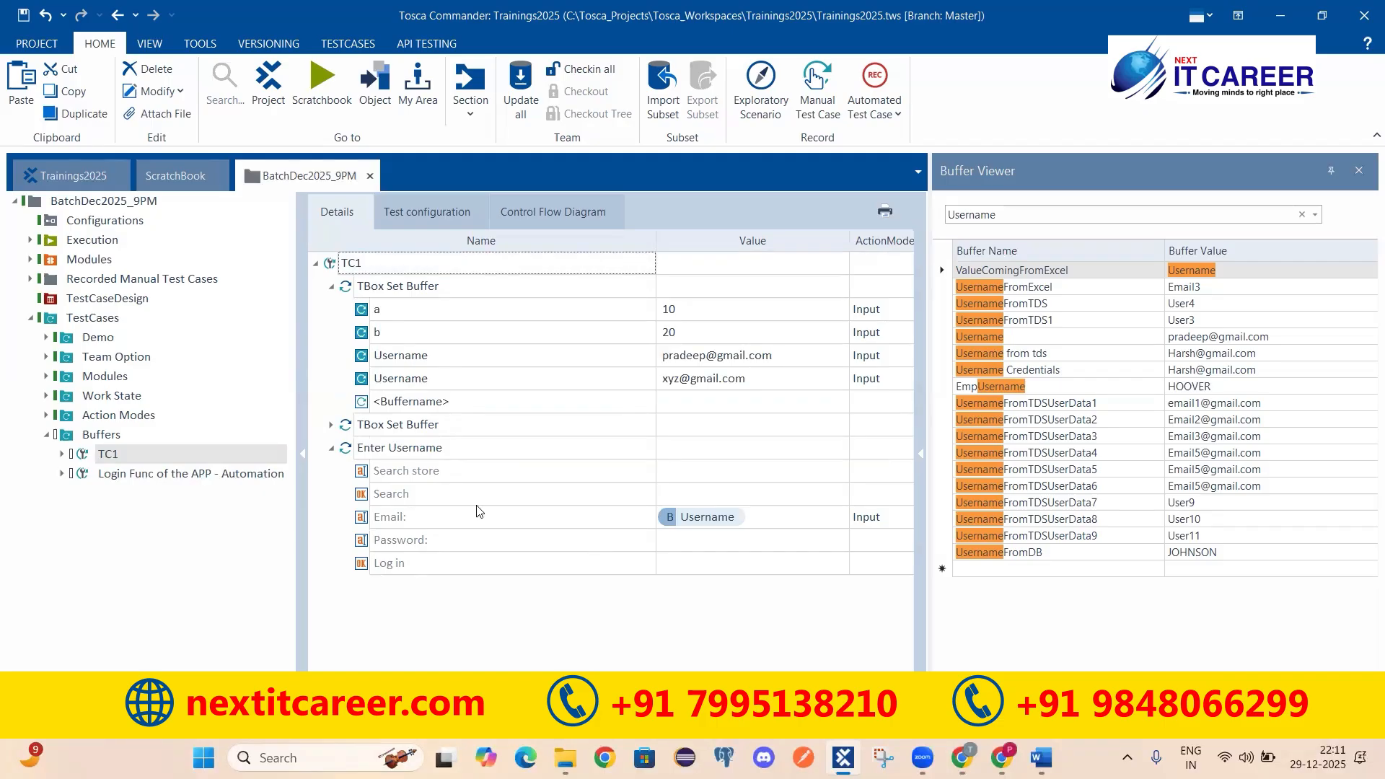
click(395, 517)
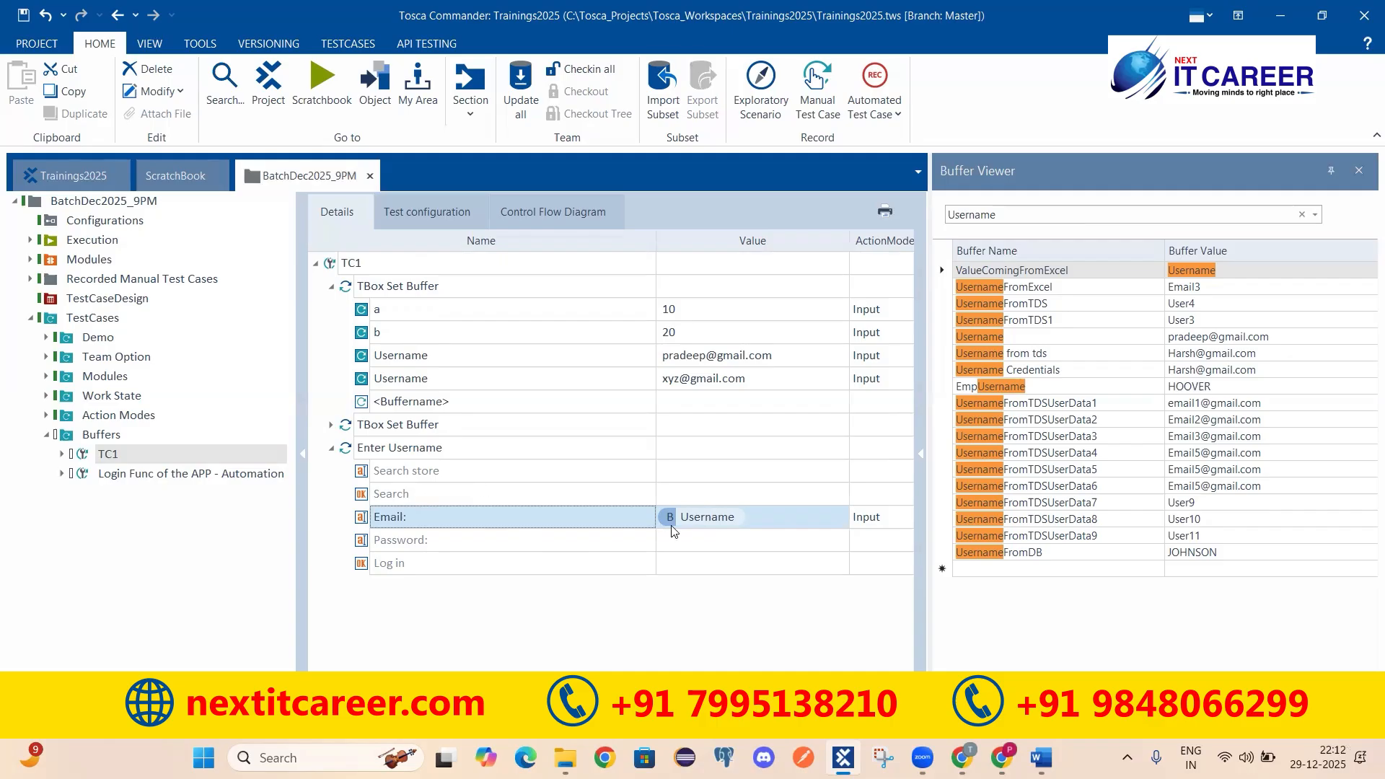
click(399, 449)
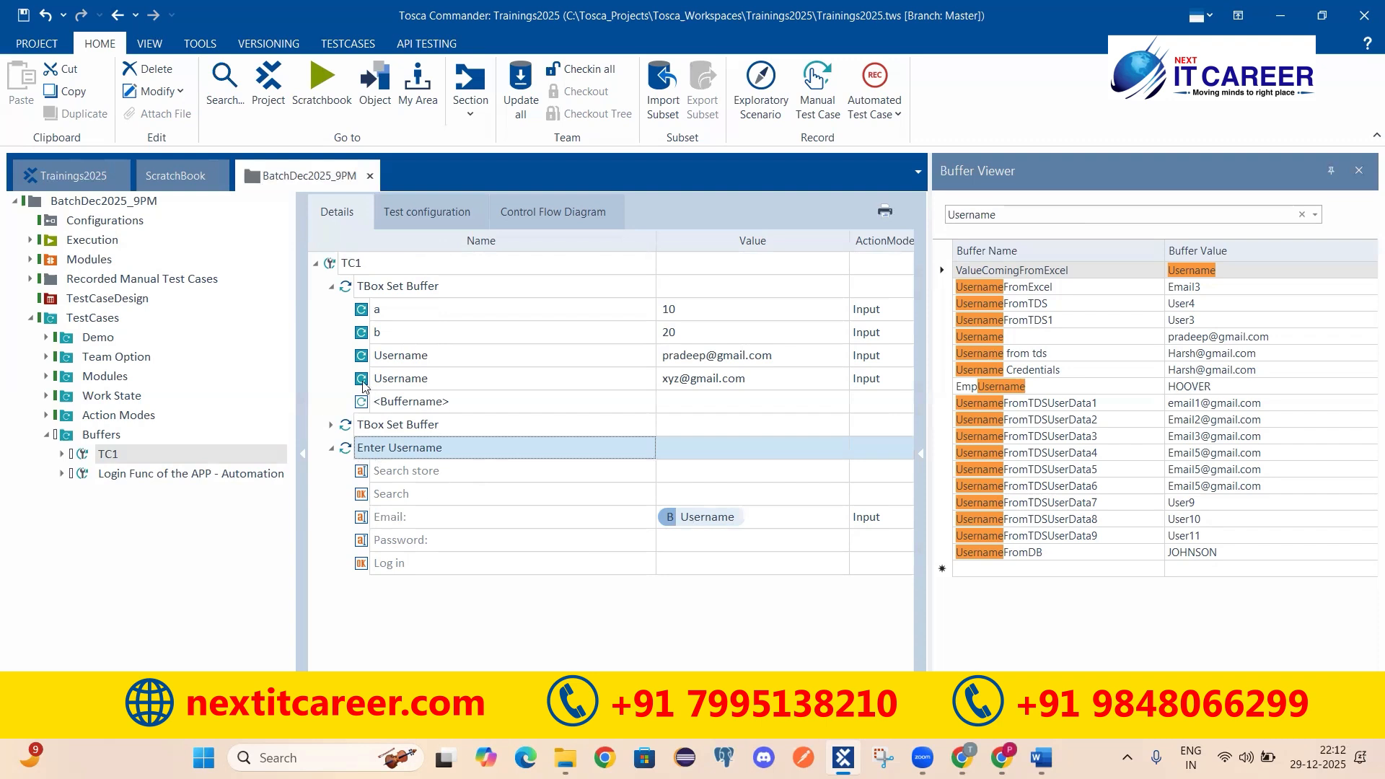
click(438, 383)
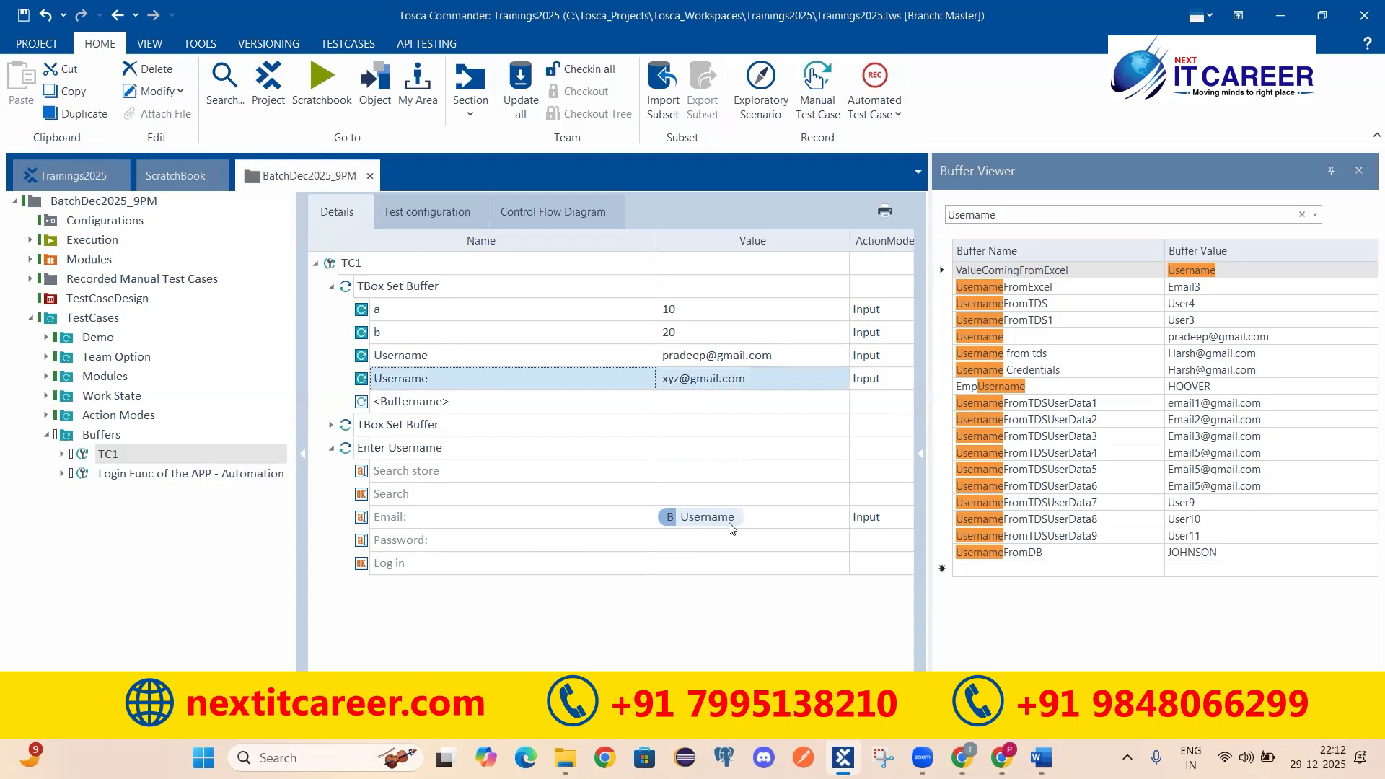
click(402, 359)
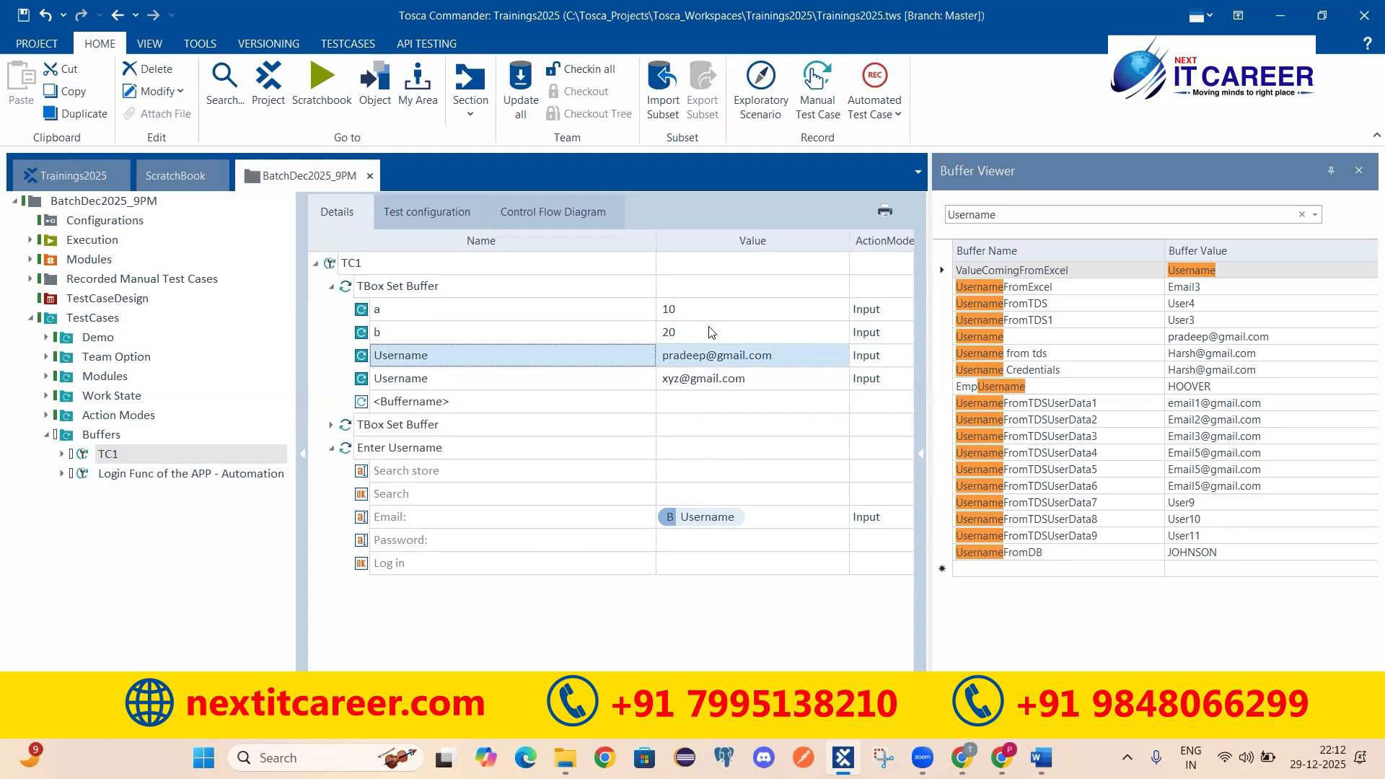
click(431, 382)
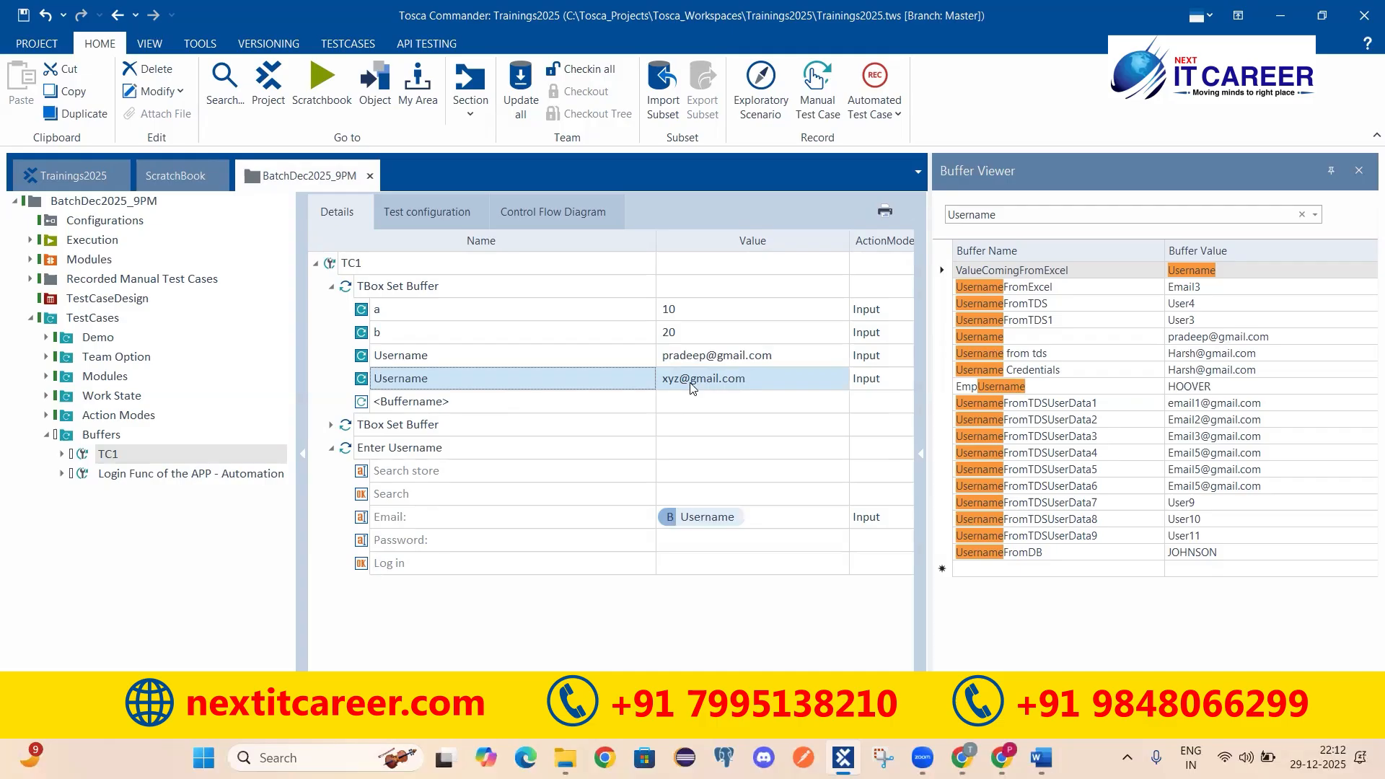
click(383, 452)
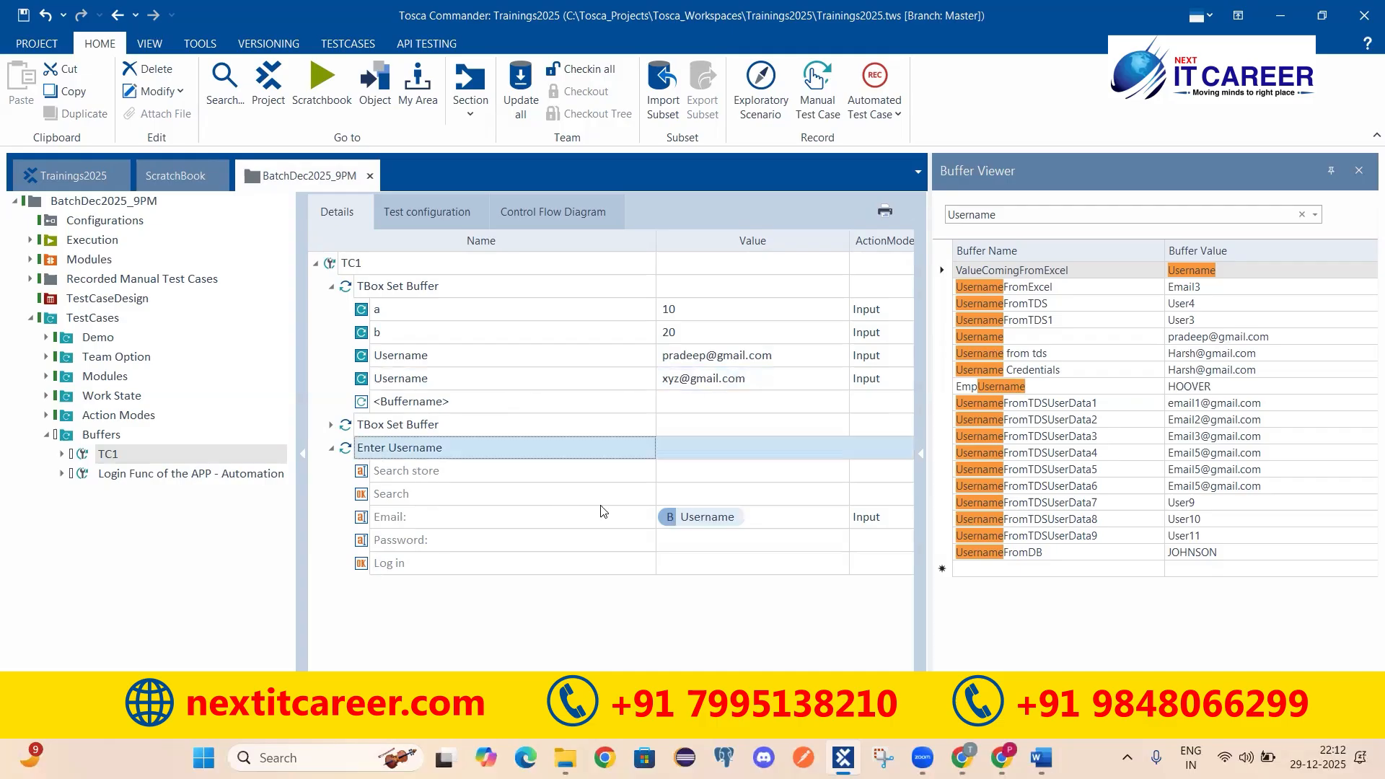
click(697, 523)
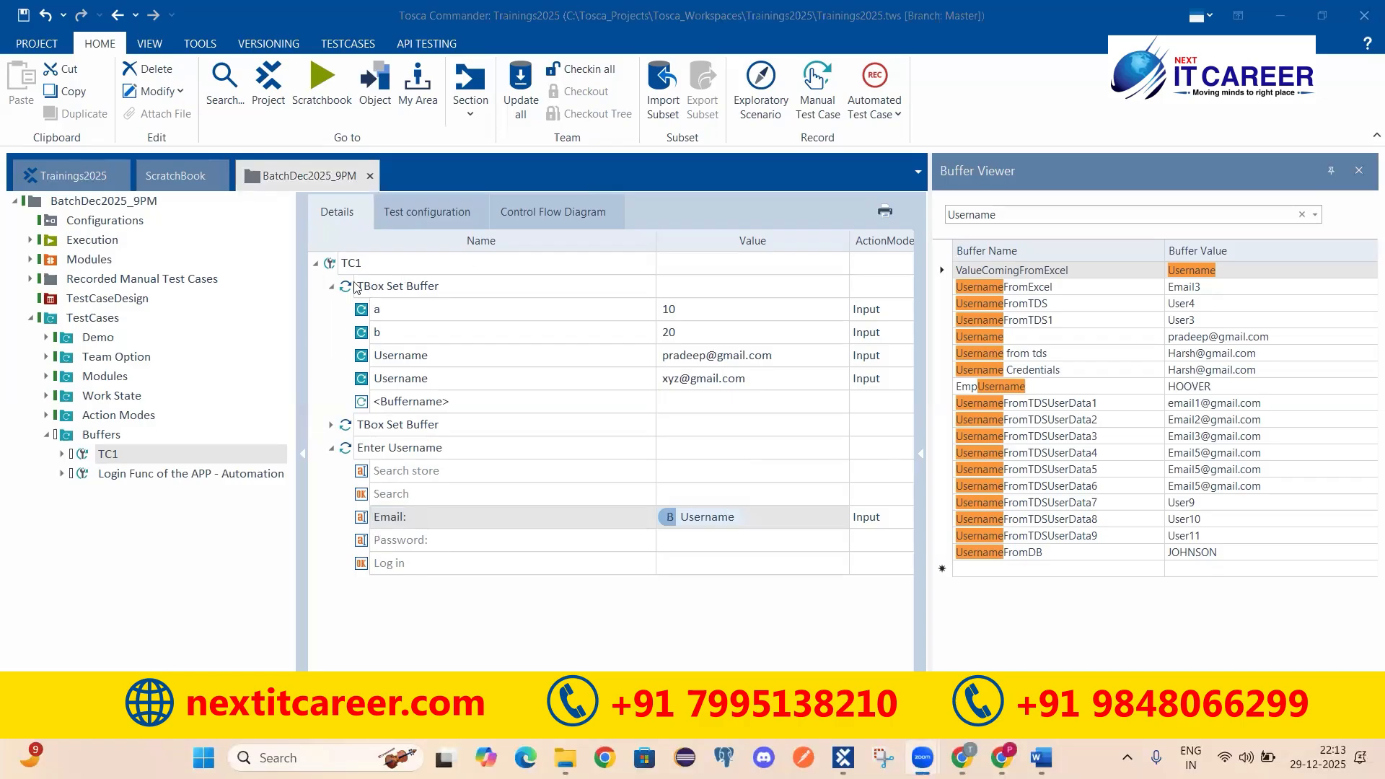
Step: Run the first TBox Set Buffer step in ScratchBook and confirm Username holds the second e-mail
right_click(394, 287)
click(453, 394)
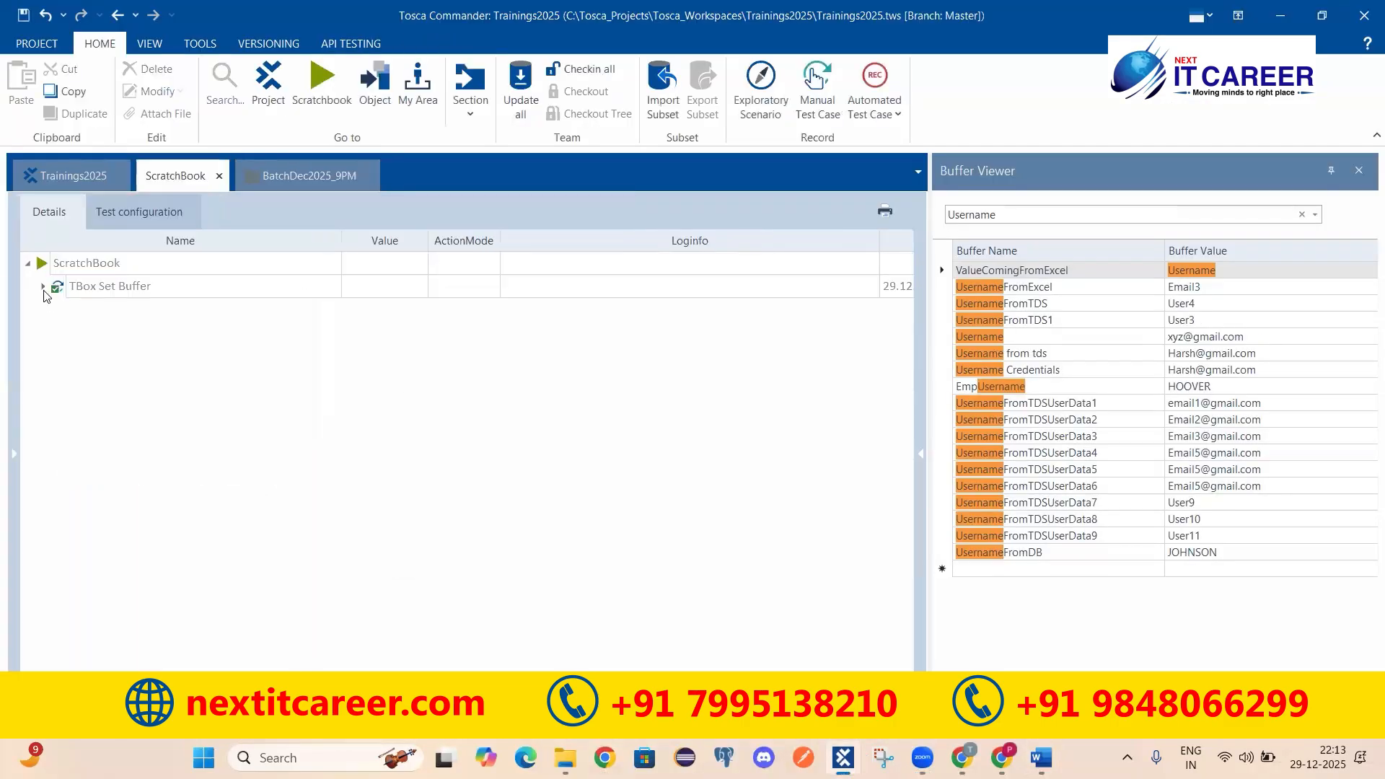
click(44, 287)
click(619, 312)
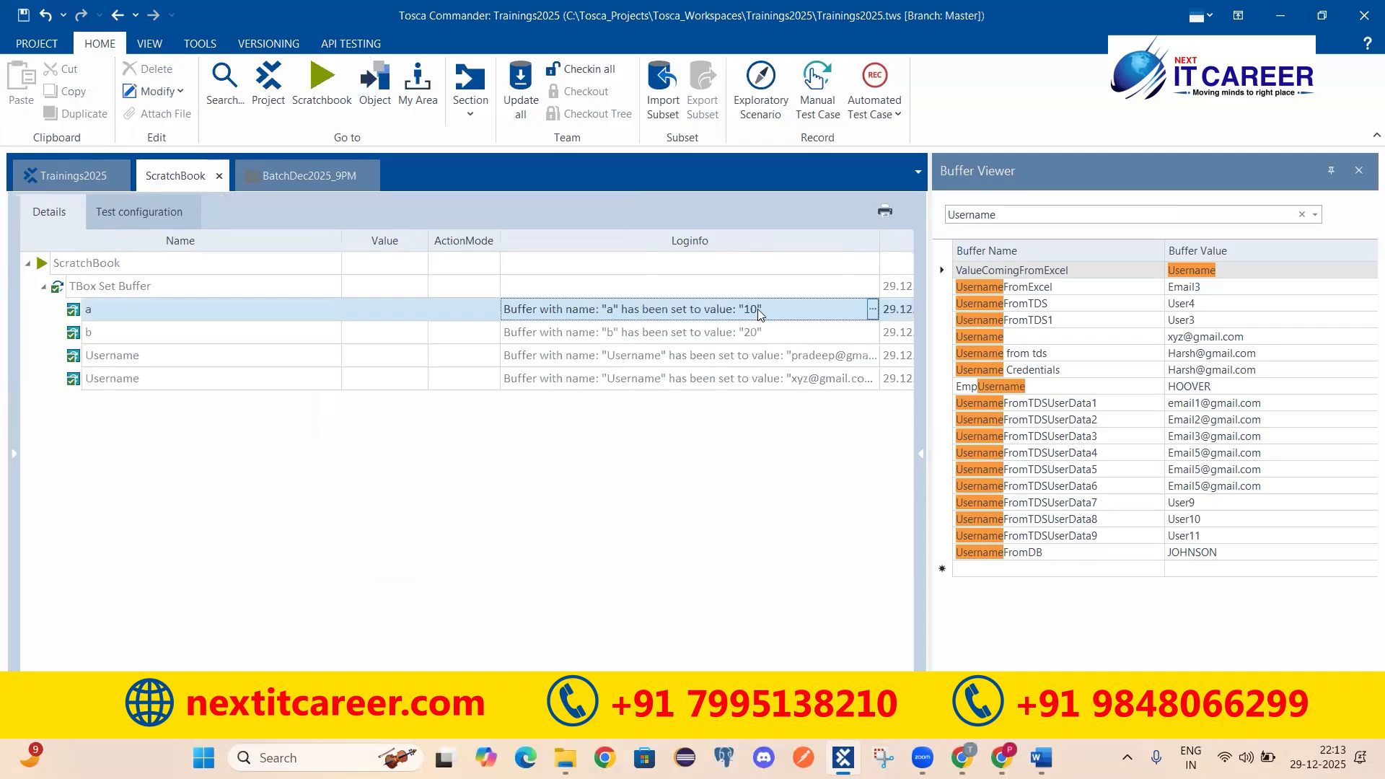
click(612, 356)
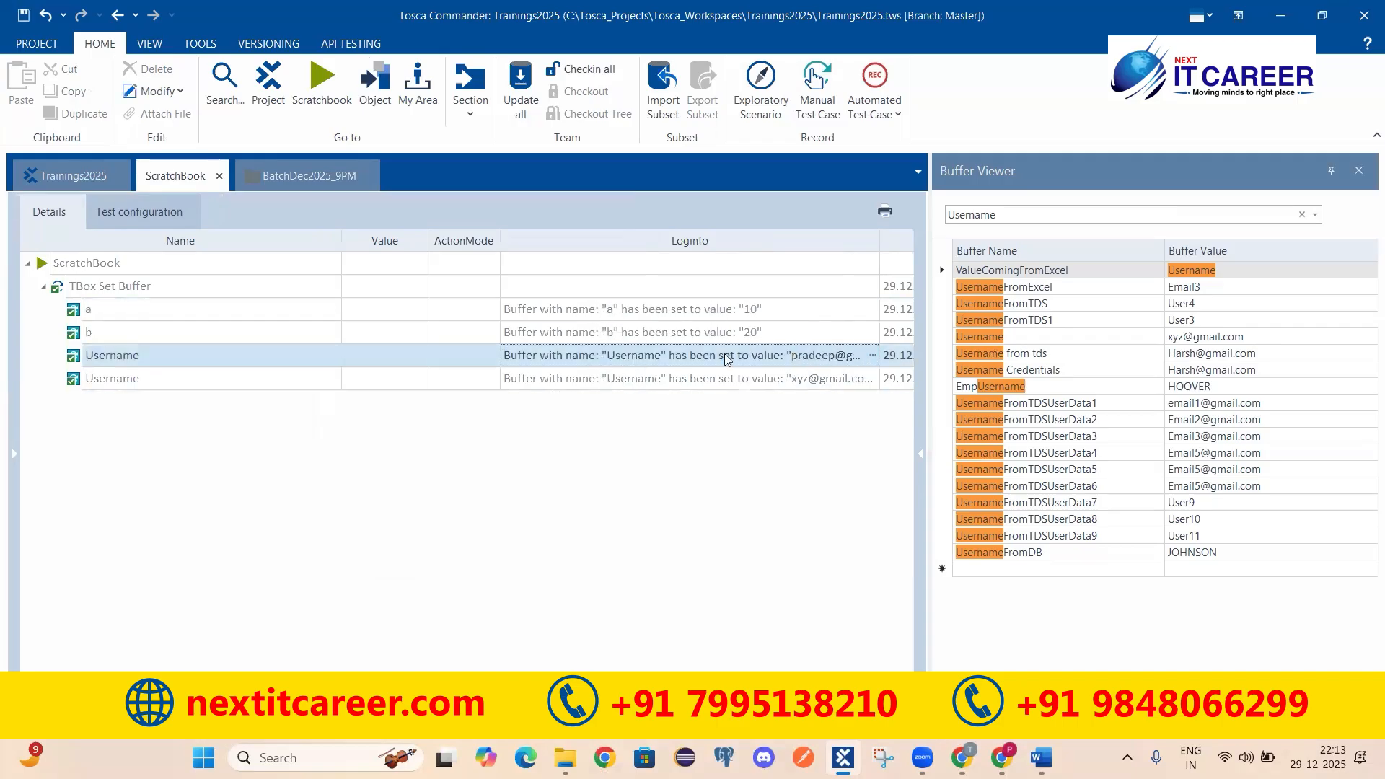
click(958, 338)
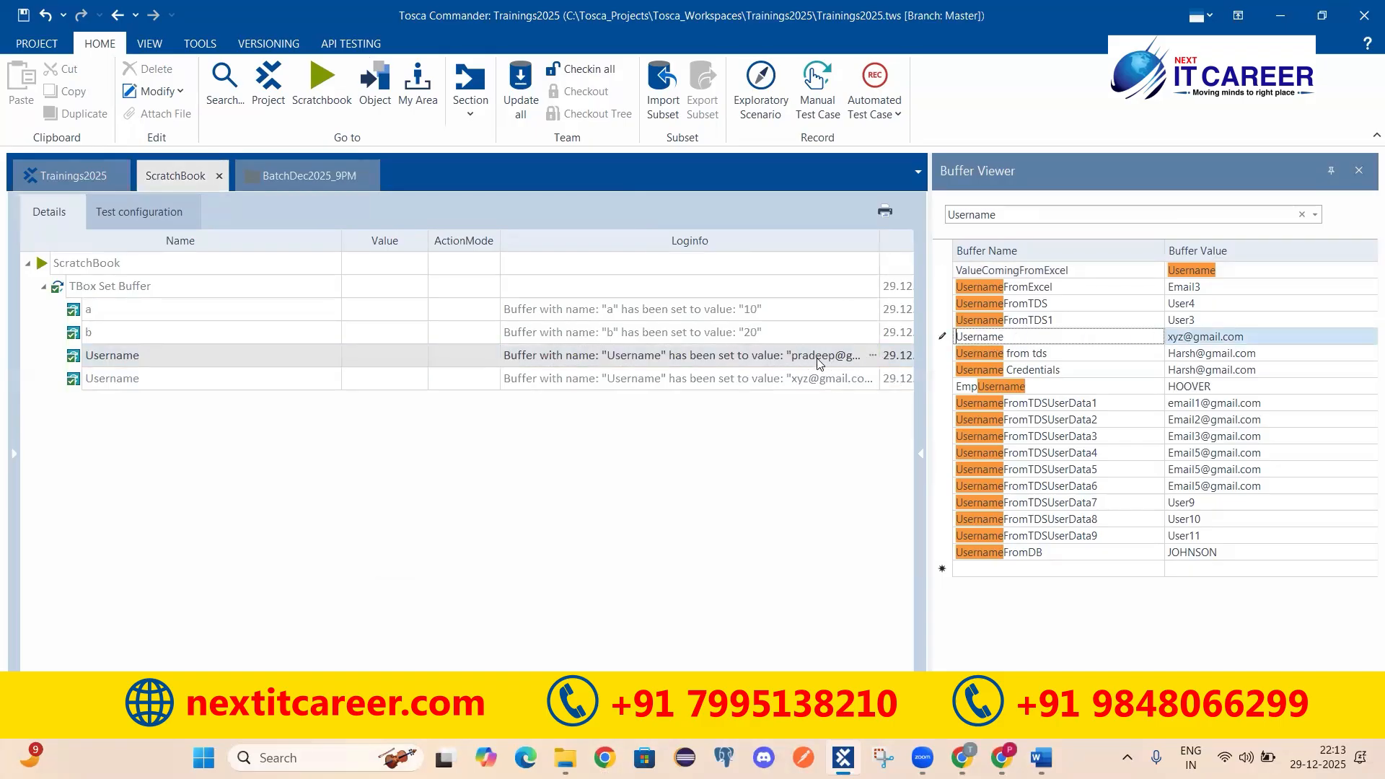
click(858, 386)
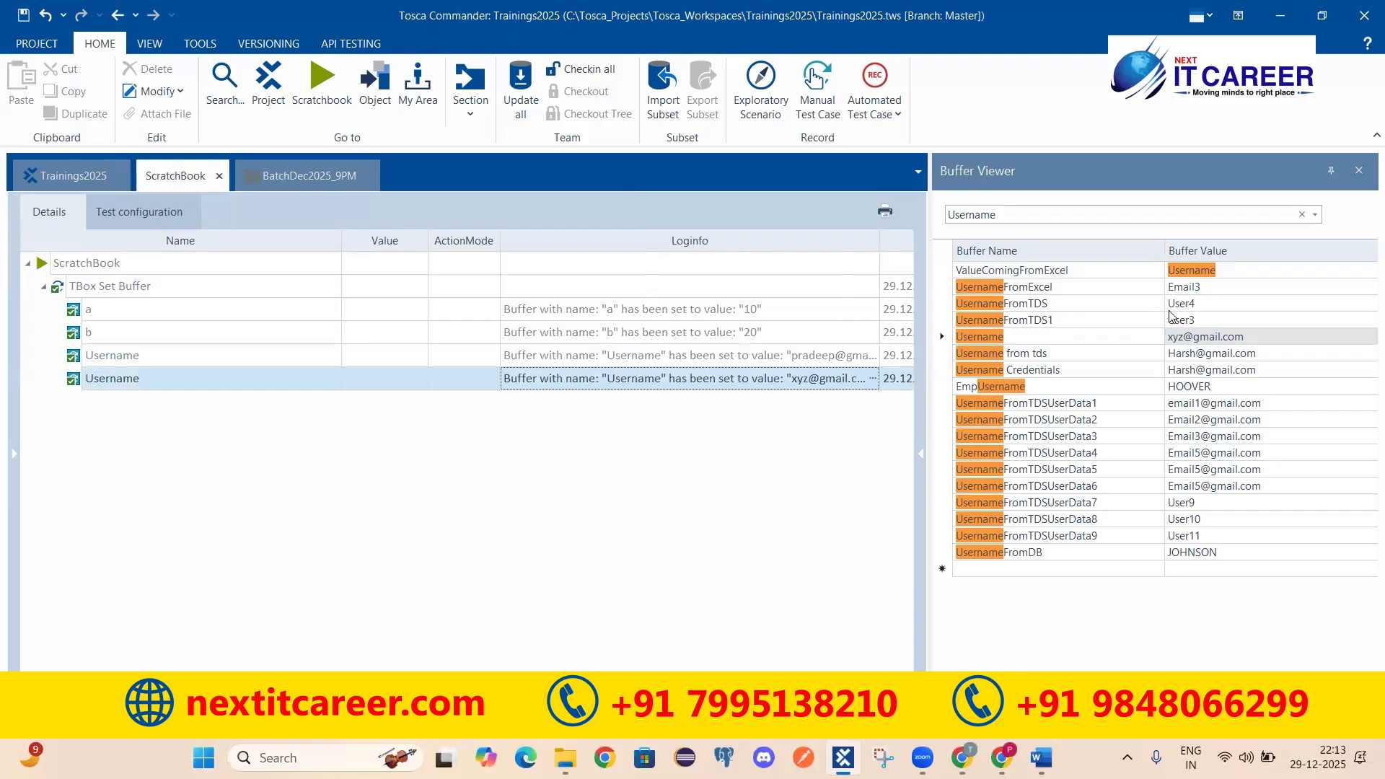
click(281, 182)
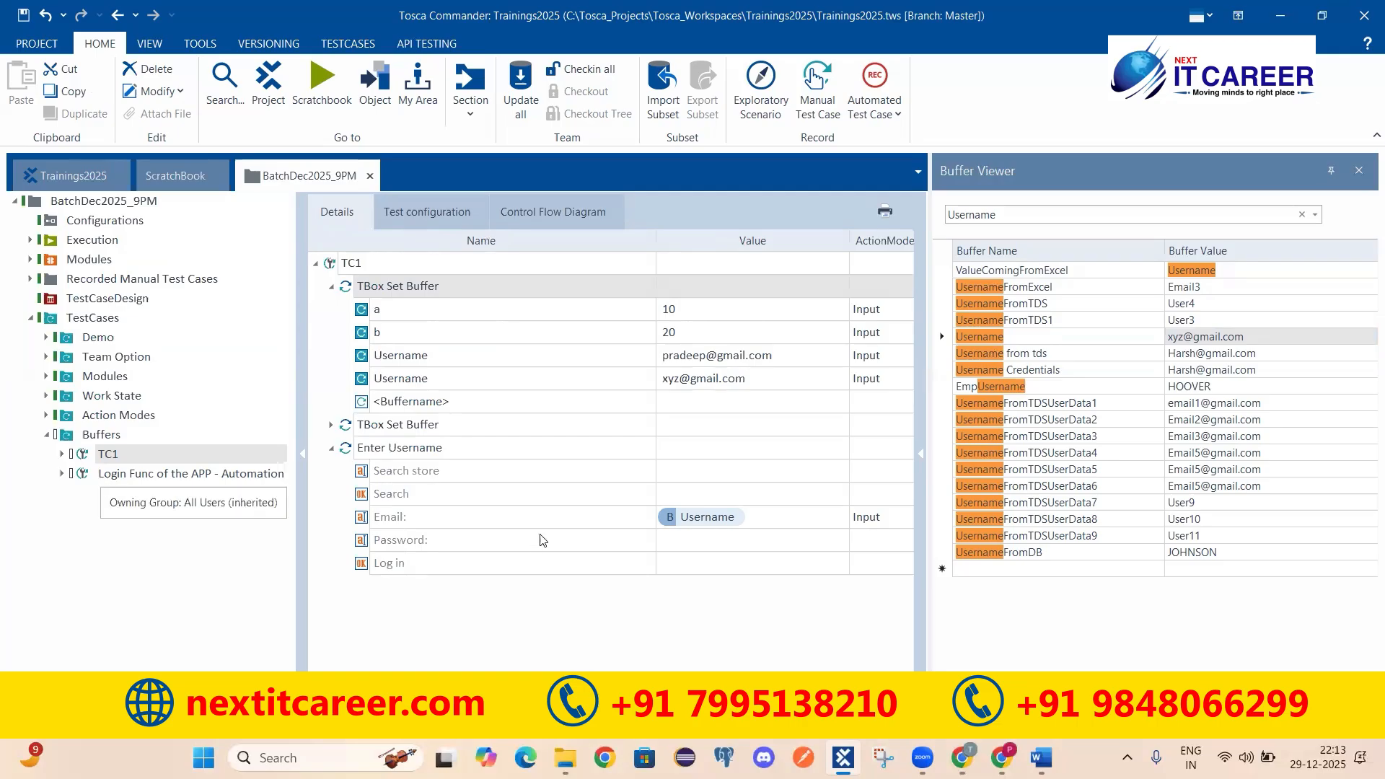
Step: Cut the Enter Username step and add a TBox Delete Buffer step from Buffer Operations to TC1
click(333, 289)
click(402, 332)
right_click(401, 333)
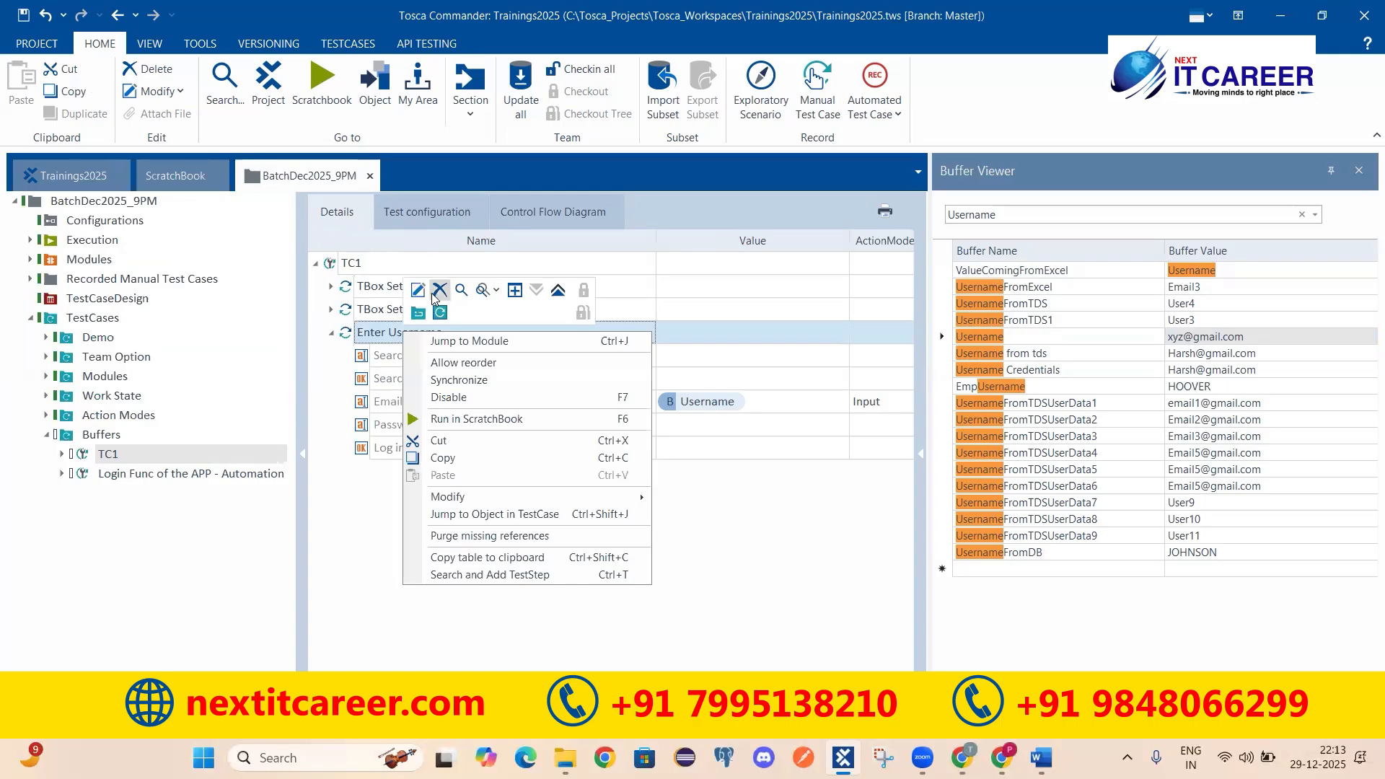
click(438, 290)
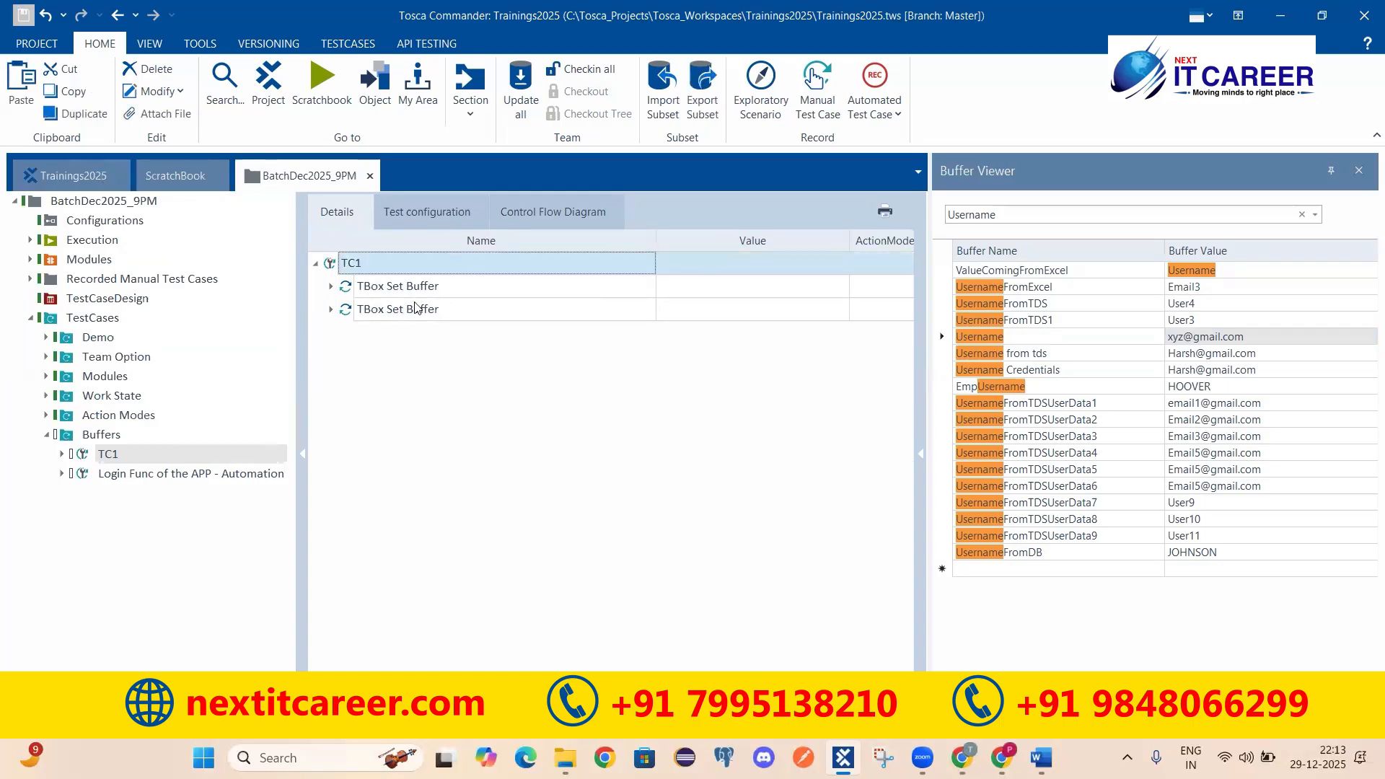
click(72, 175)
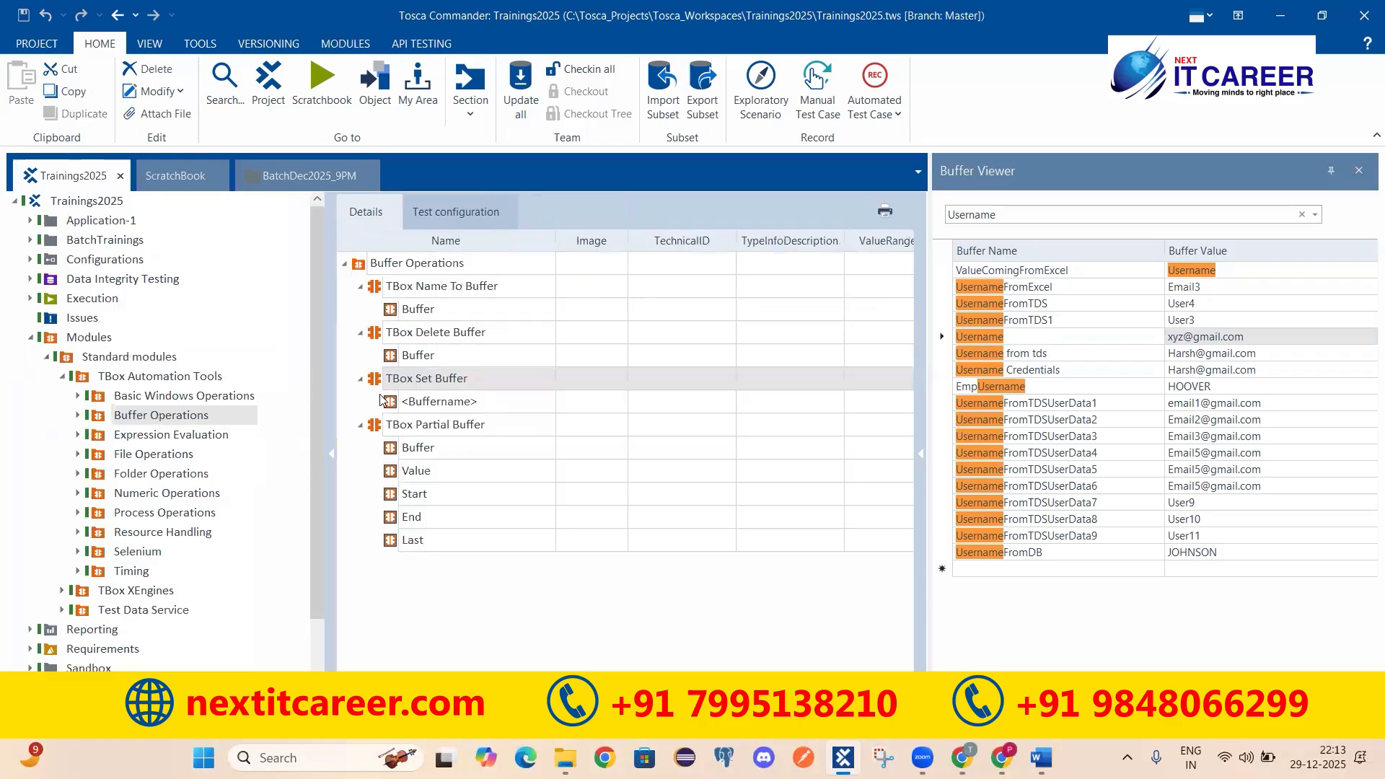
click(409, 339)
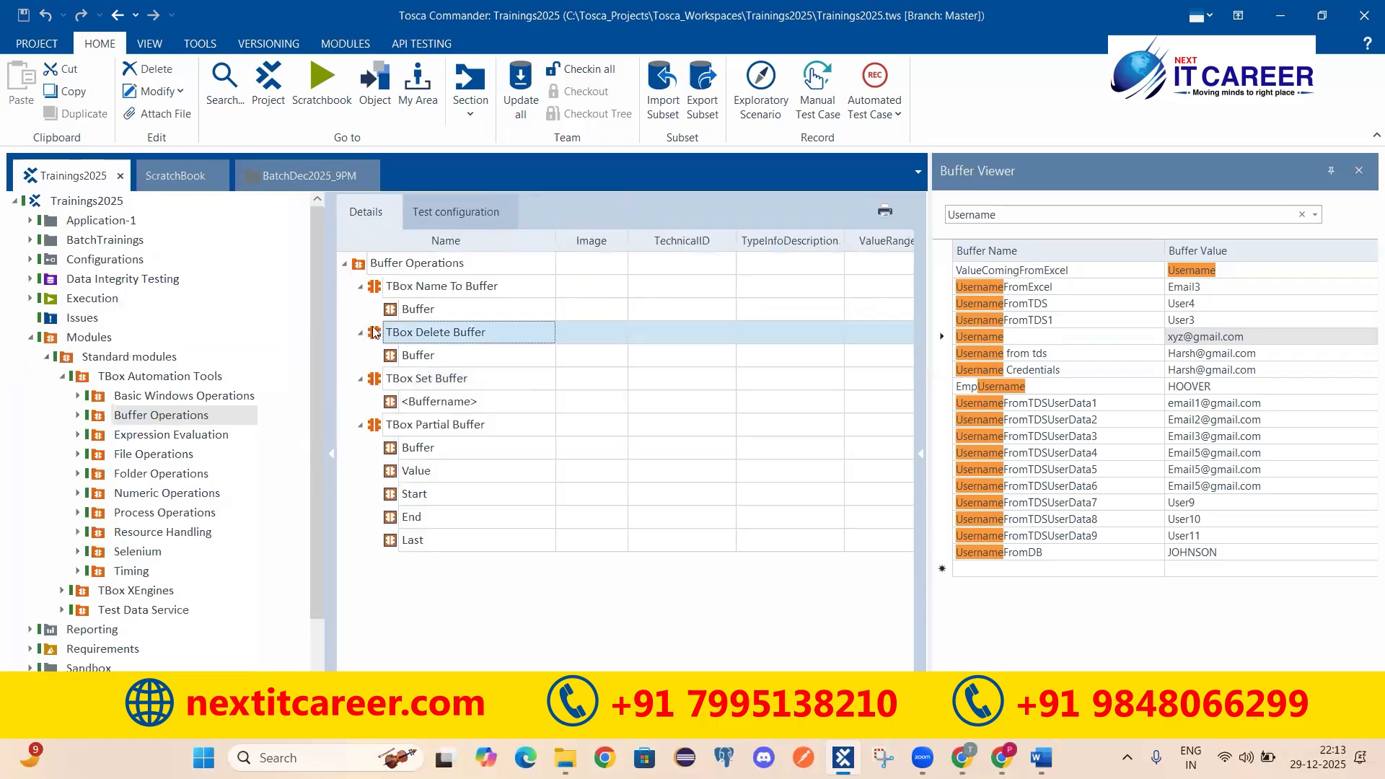
drag(370, 330, 408, 370)
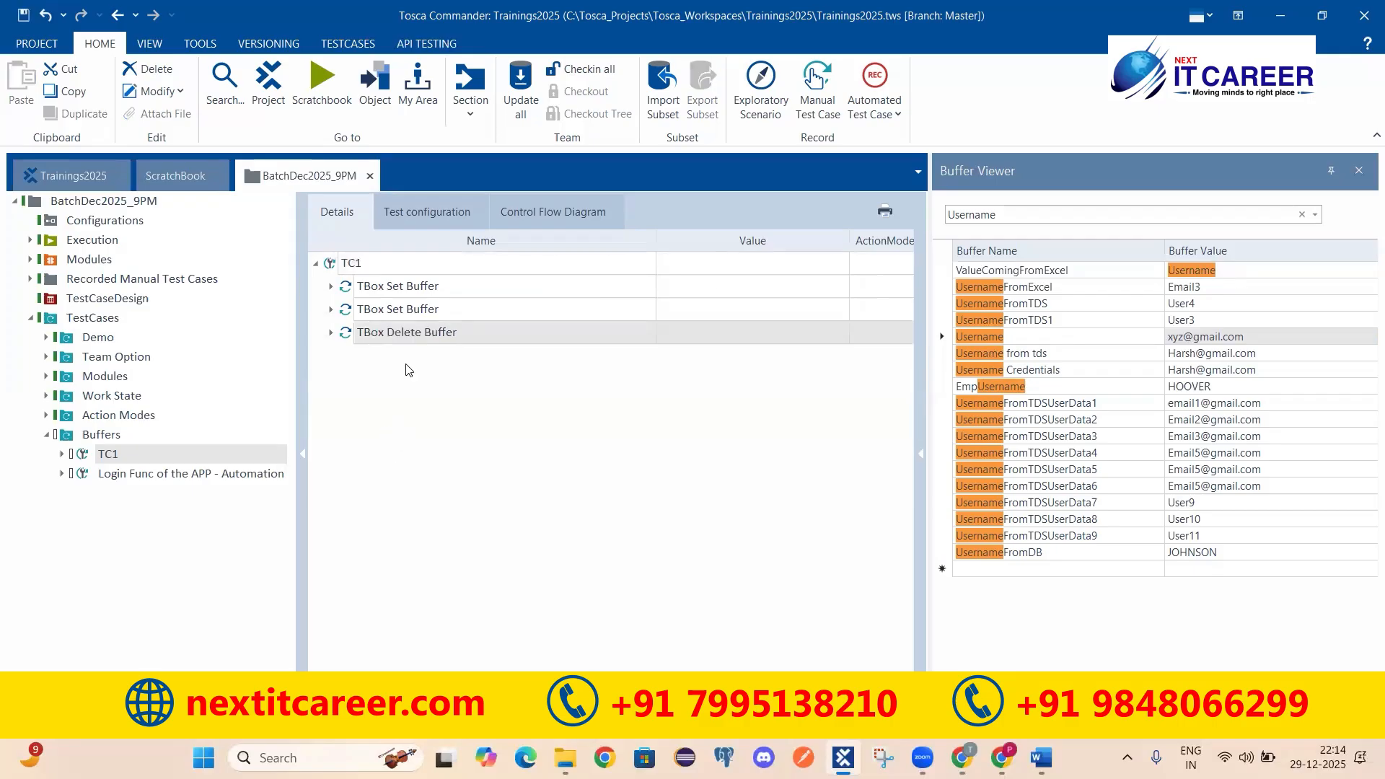
Step: Set the TBox Delete Buffer step's Buffer value to Username
click(331, 333)
click(469, 354)
click(767, 356)
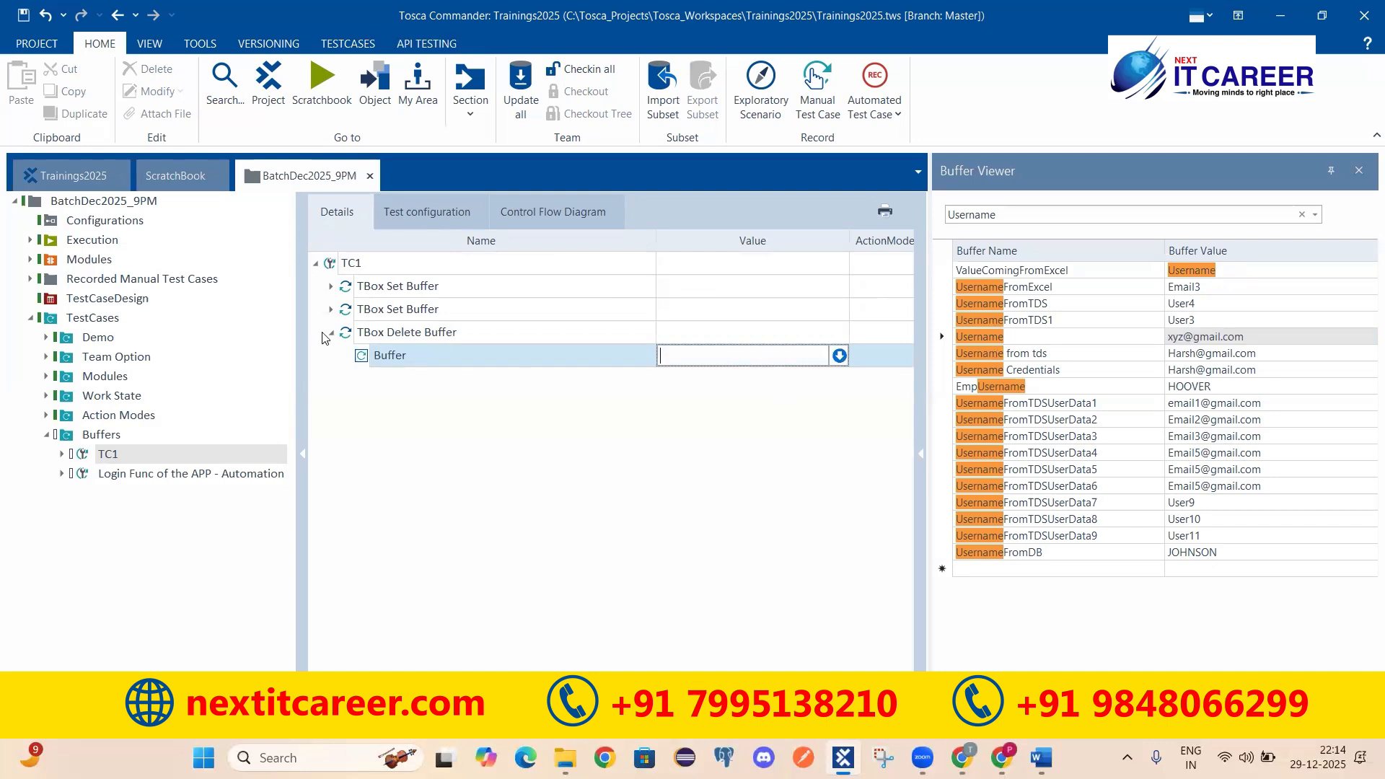
click(331, 287)
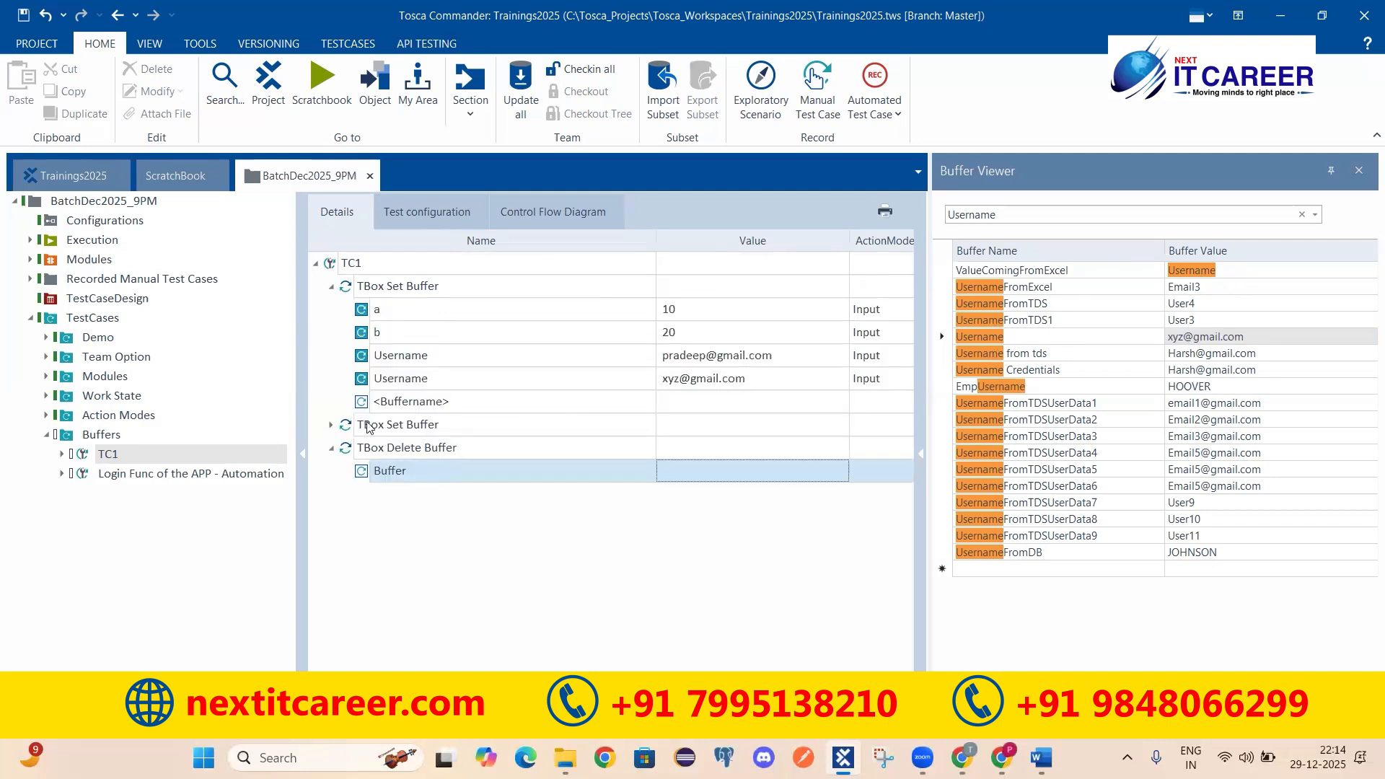
click(728, 472)
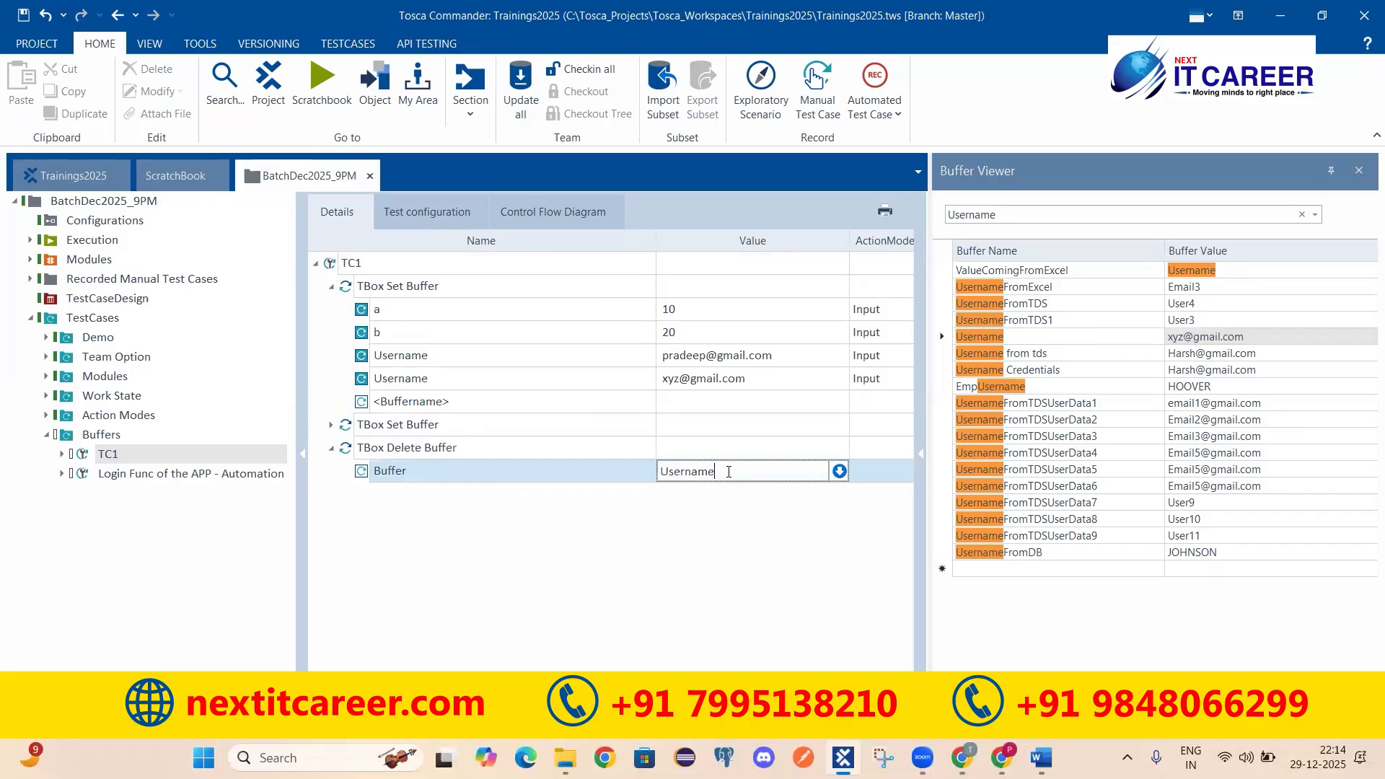
text(Username)
key(Return)
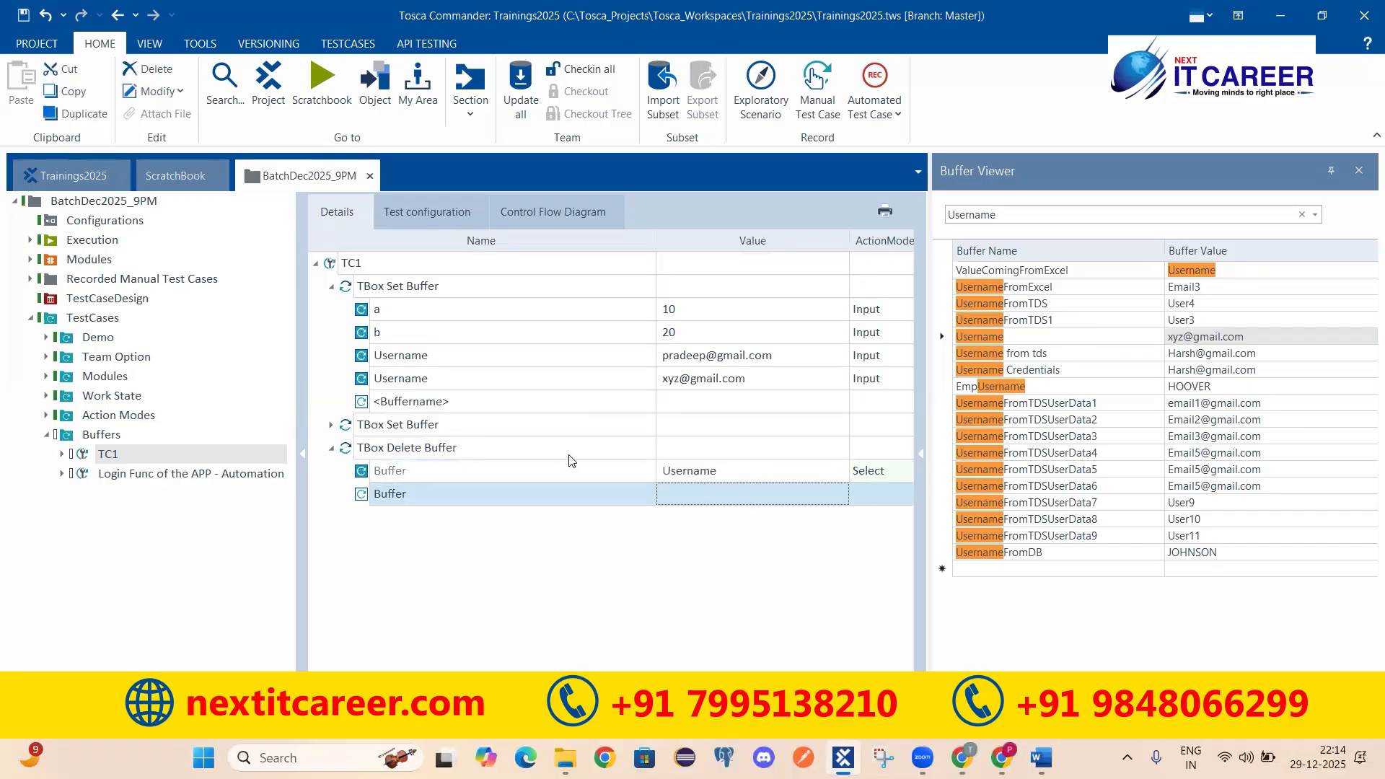
click(743, 480)
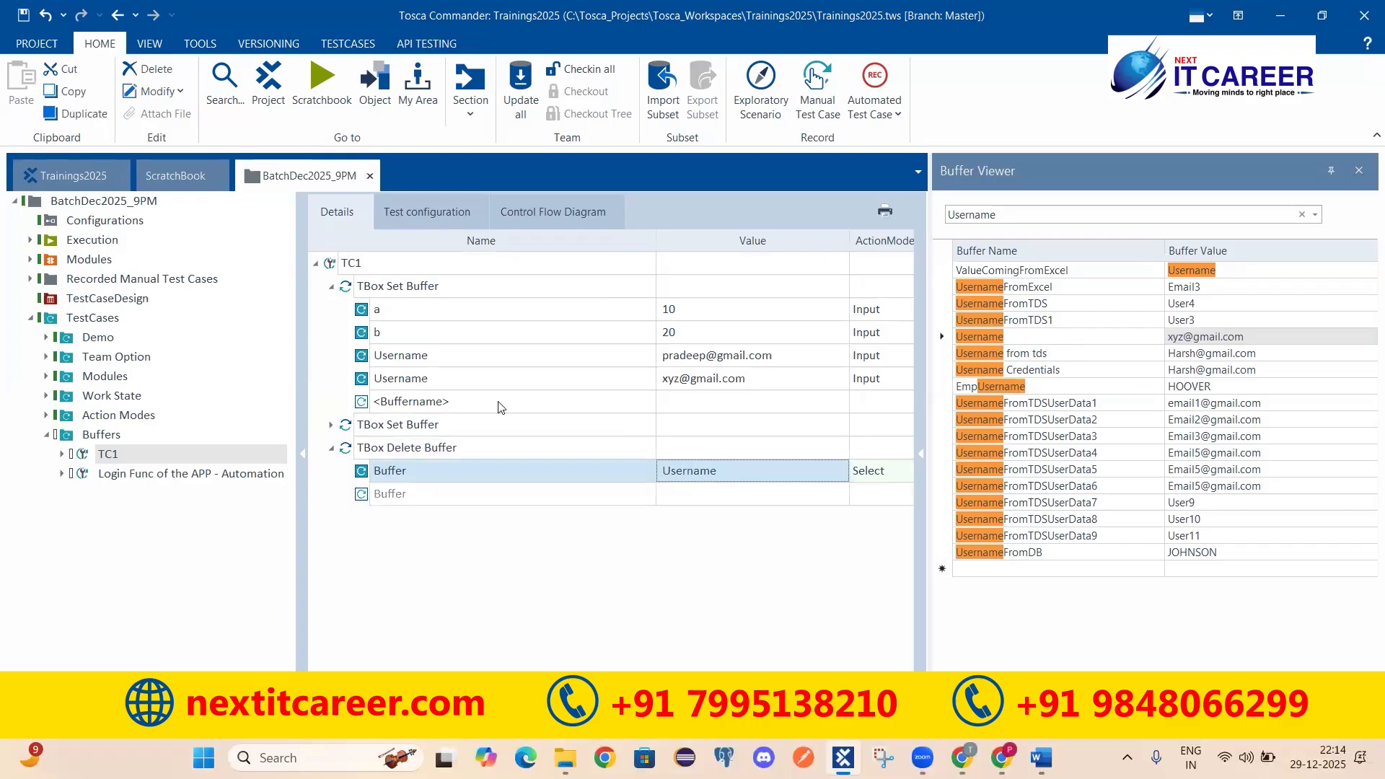
click(362, 264)
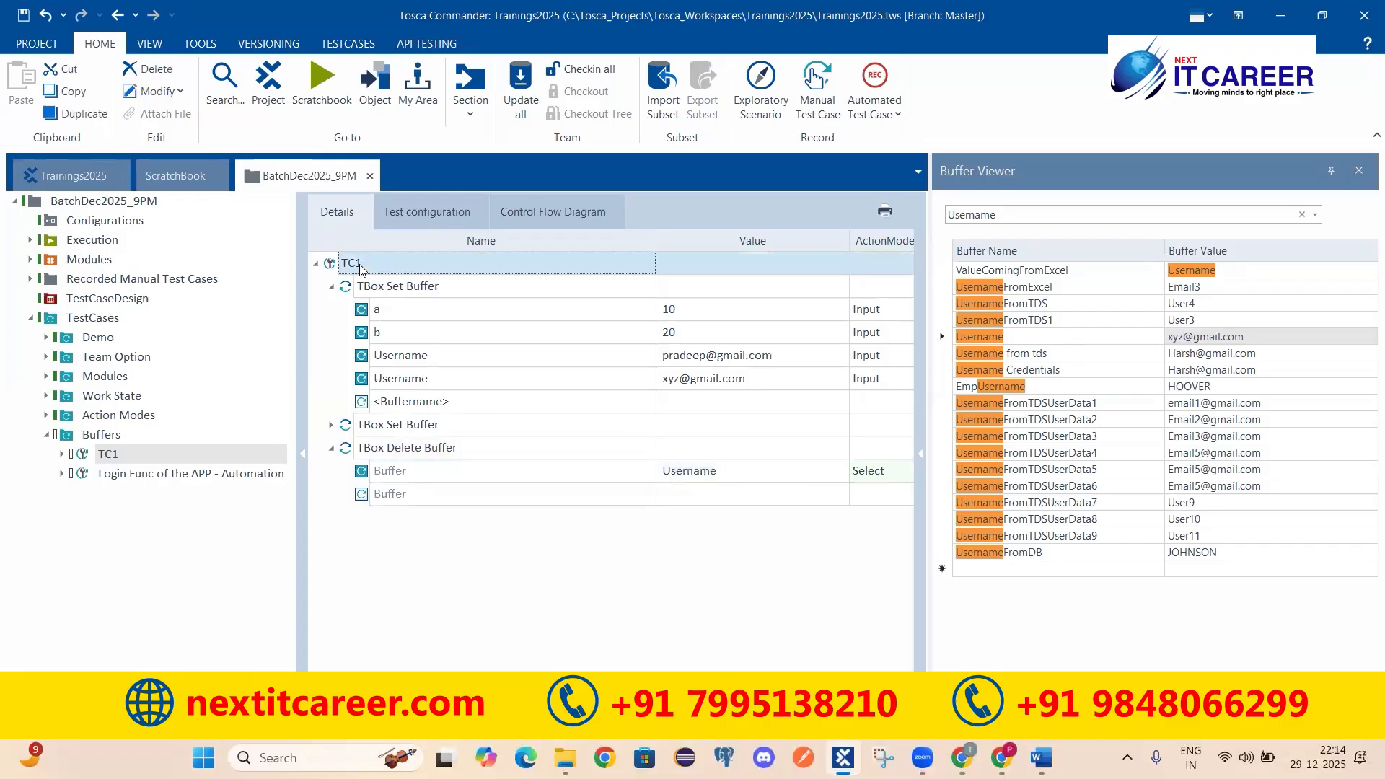
right_click(581, 269)
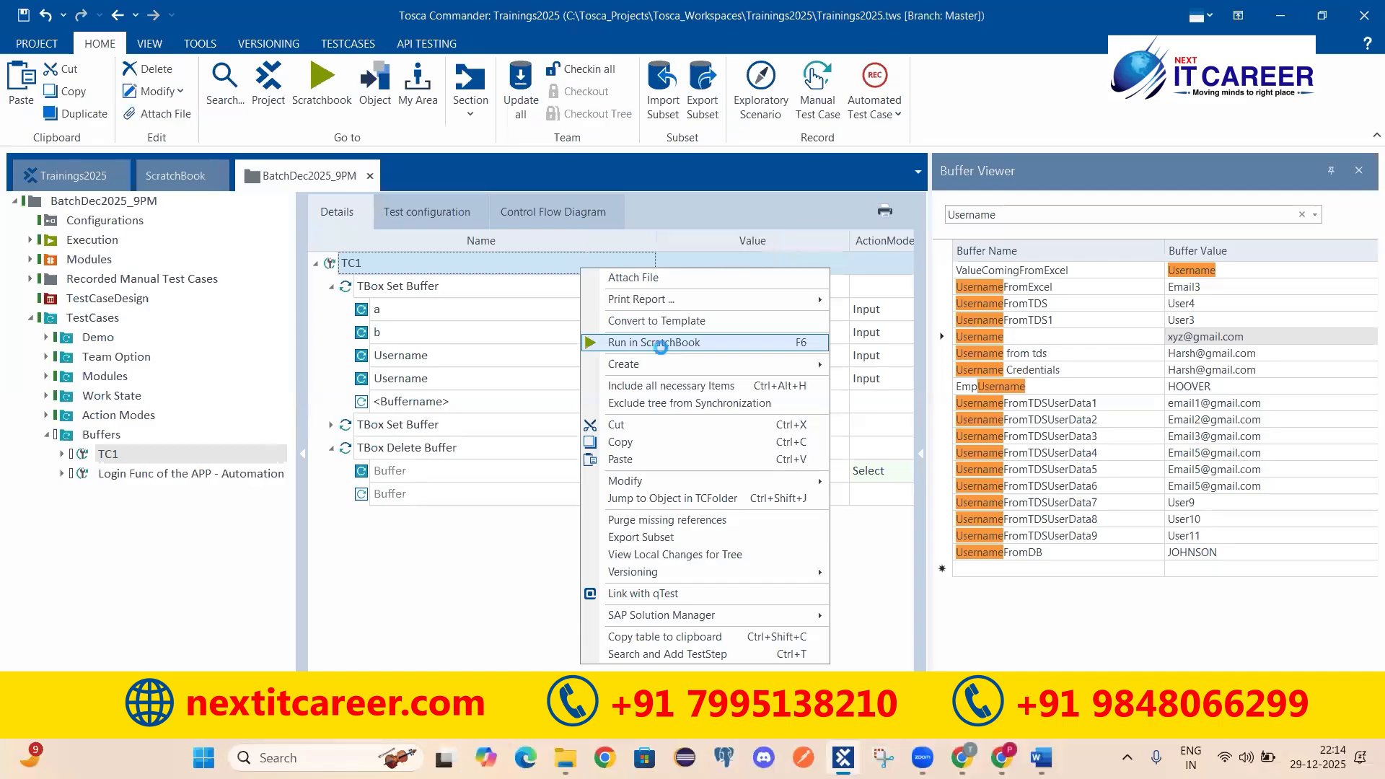
Step: Run TC1 in ScratchBook and inspect both TBox Set Buffer result logs
click(662, 344)
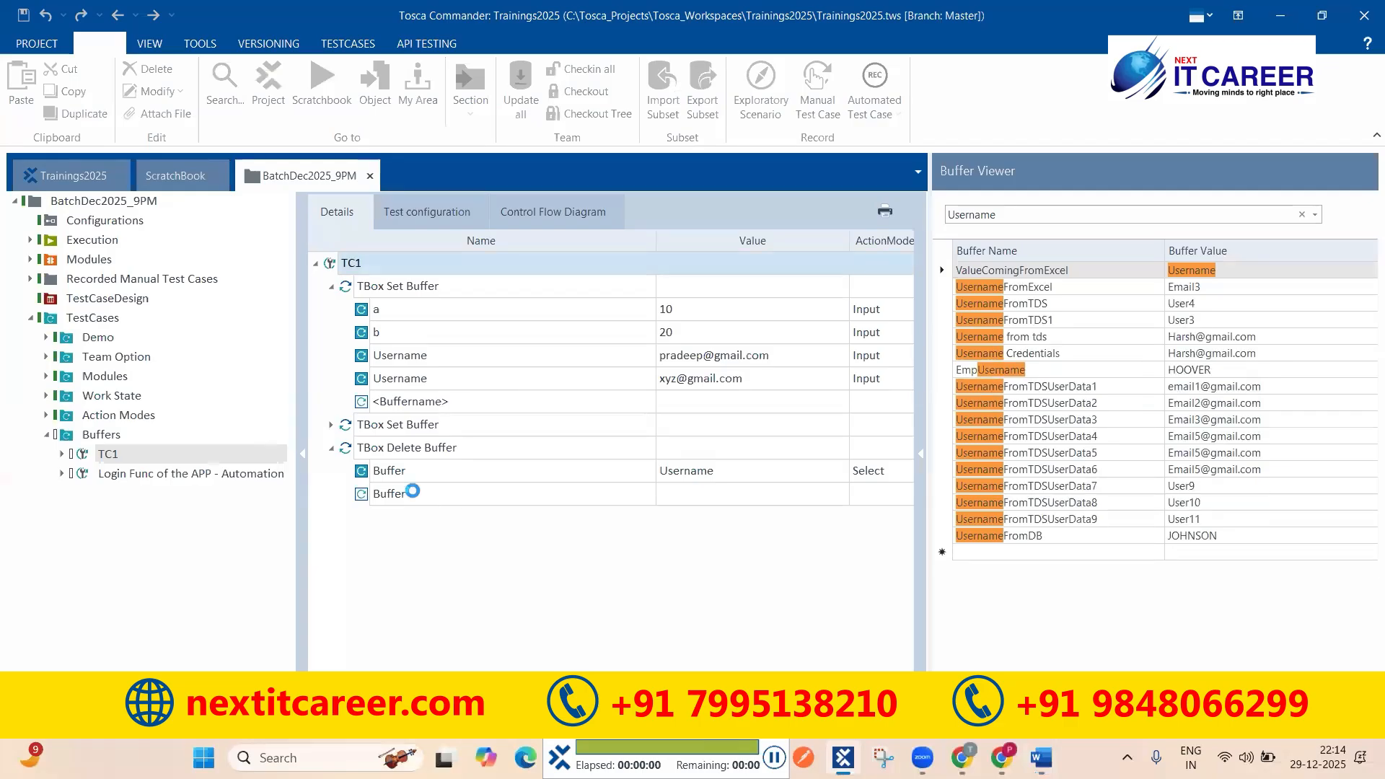
click(109, 288)
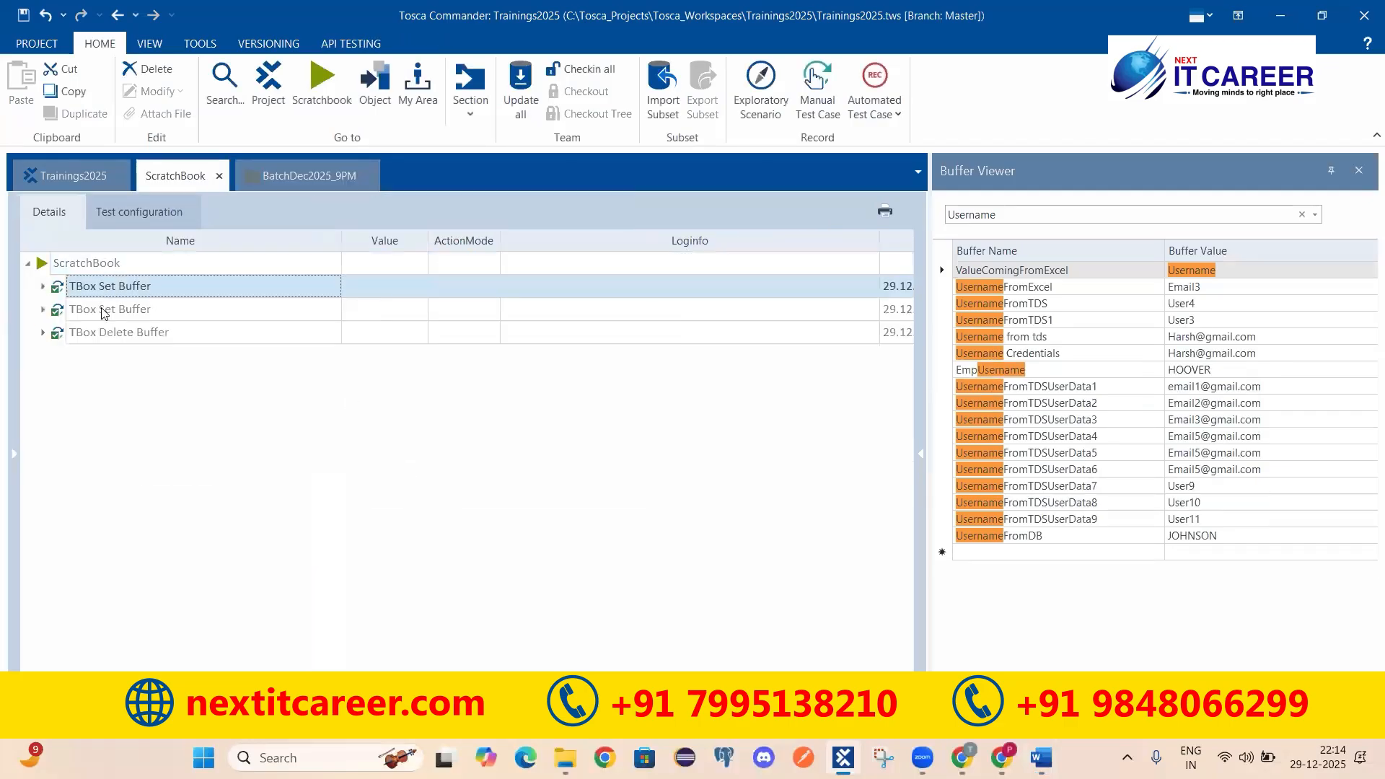
click(105, 312)
click(43, 286)
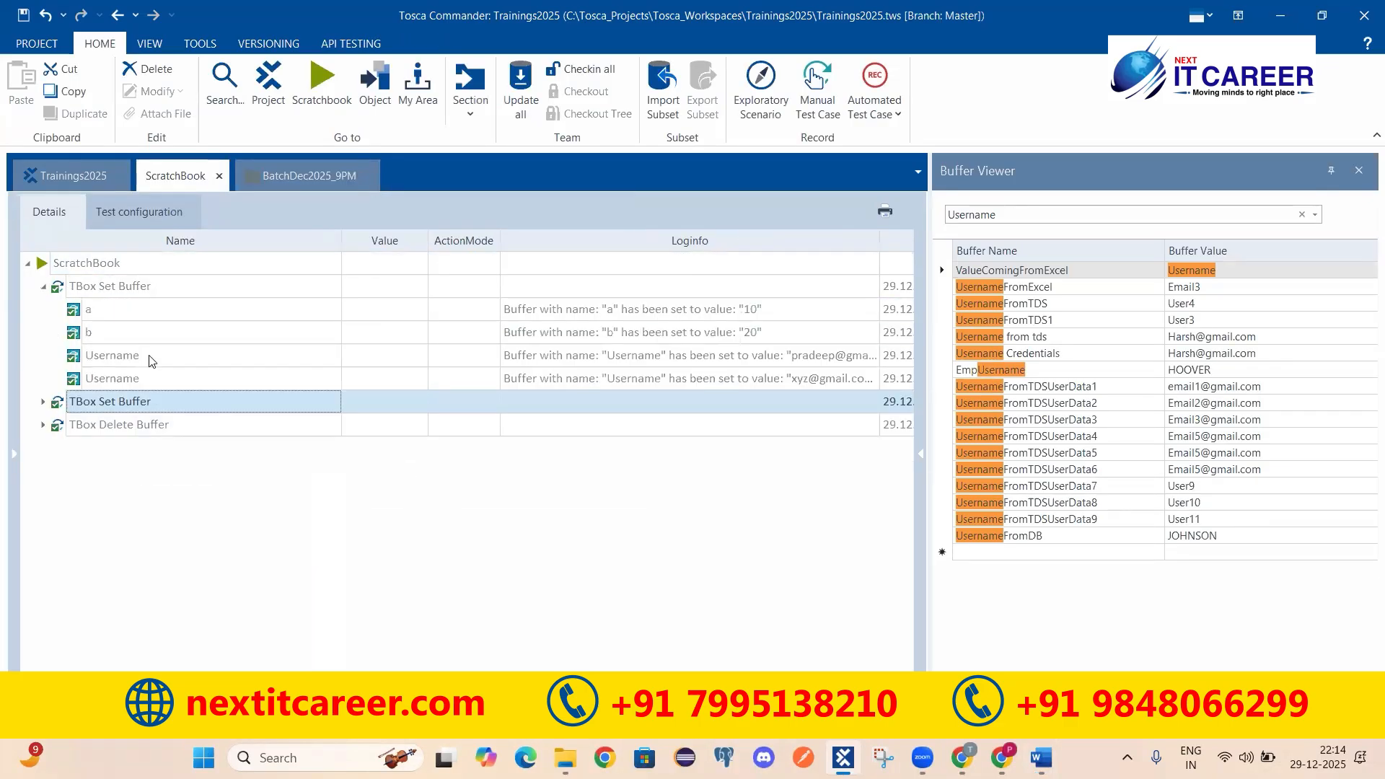
click(117, 319)
click(121, 354)
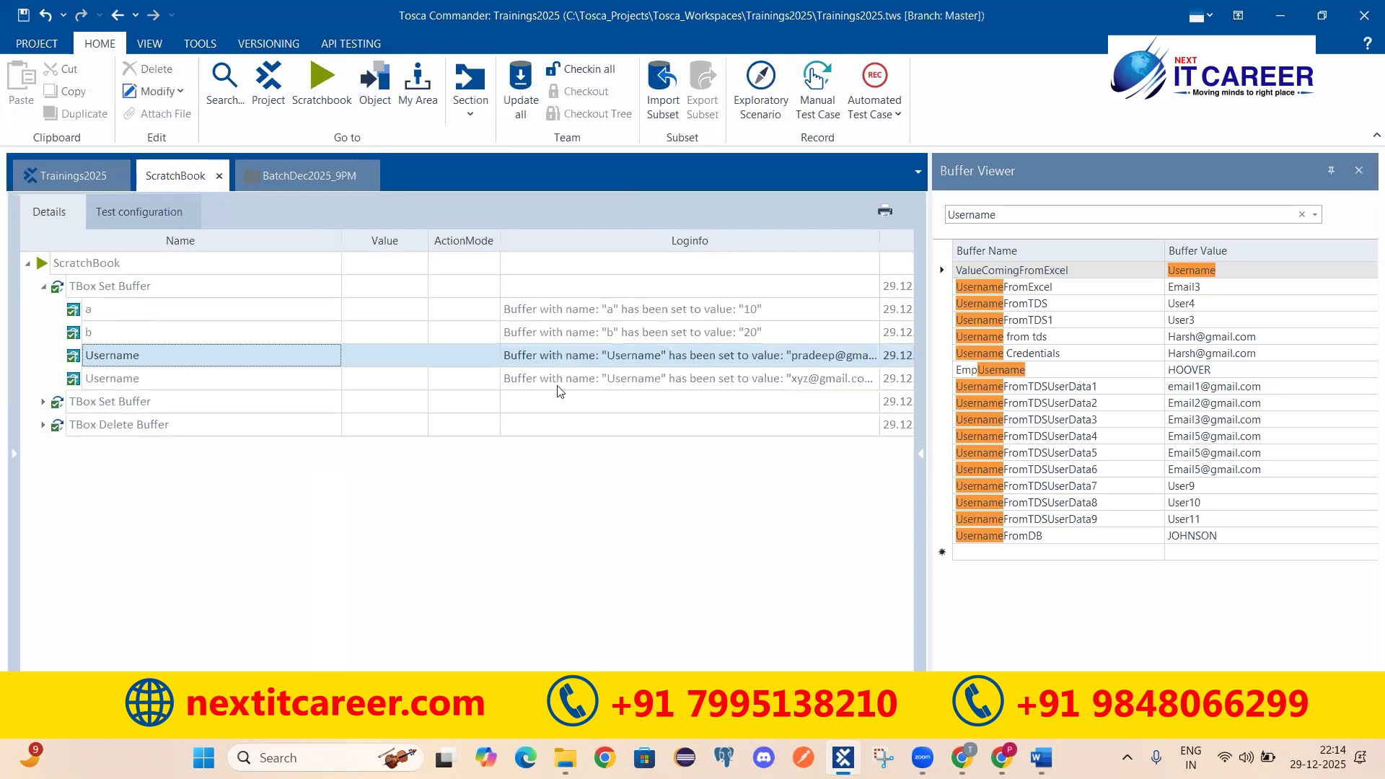
click(115, 404)
click(43, 402)
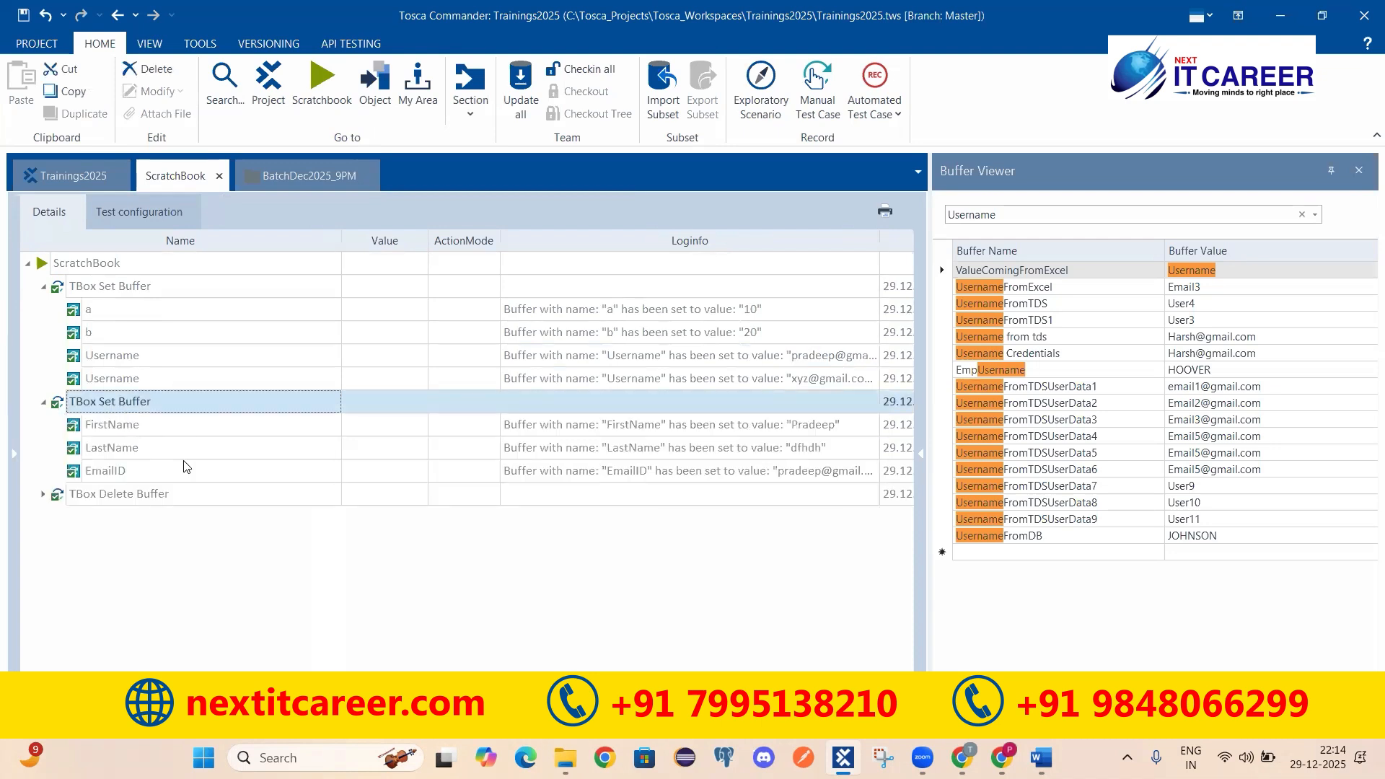
click(593, 445)
click(615, 426)
click(629, 470)
Step: Confirm 'Buffer Username was successfully deleted' and check the Buffer Viewer no longer lists Username
click(56, 505)
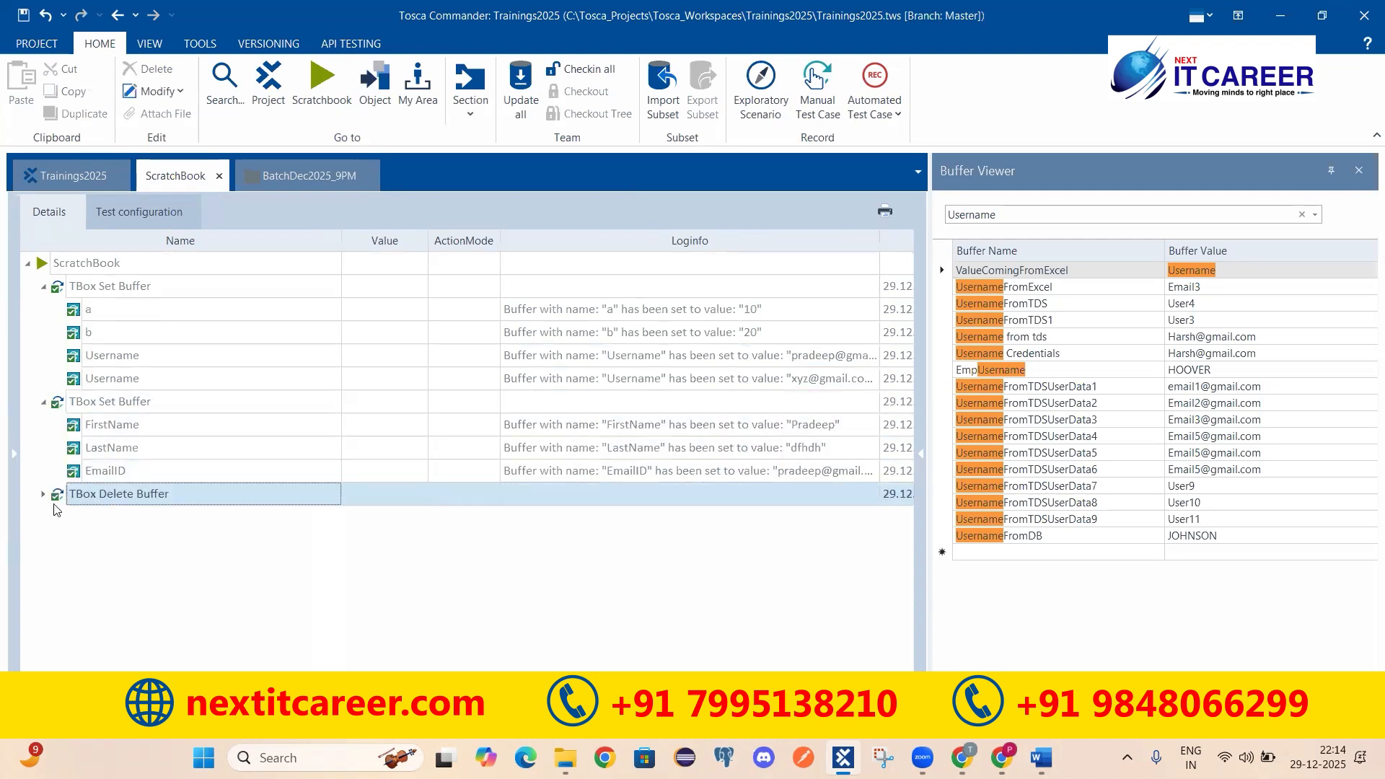
click(43, 495)
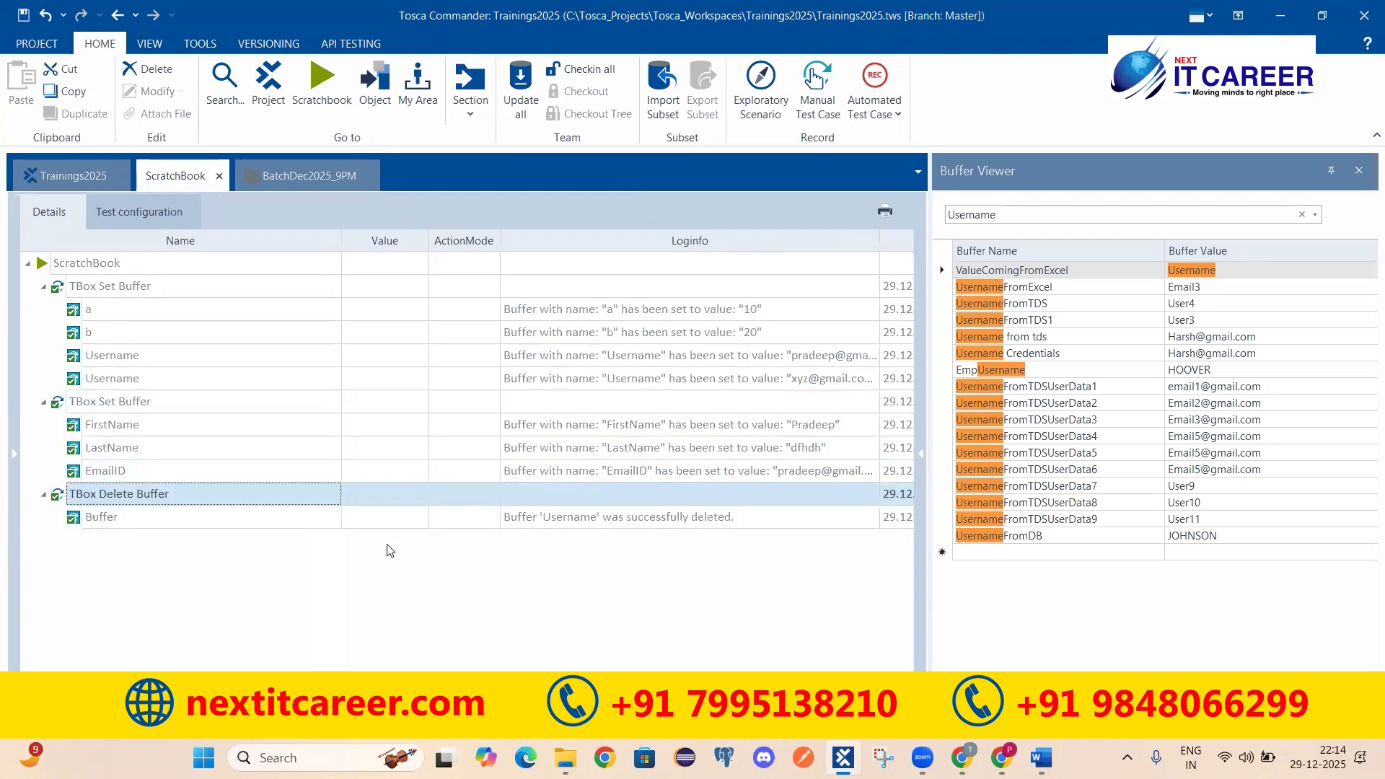
click(568, 517)
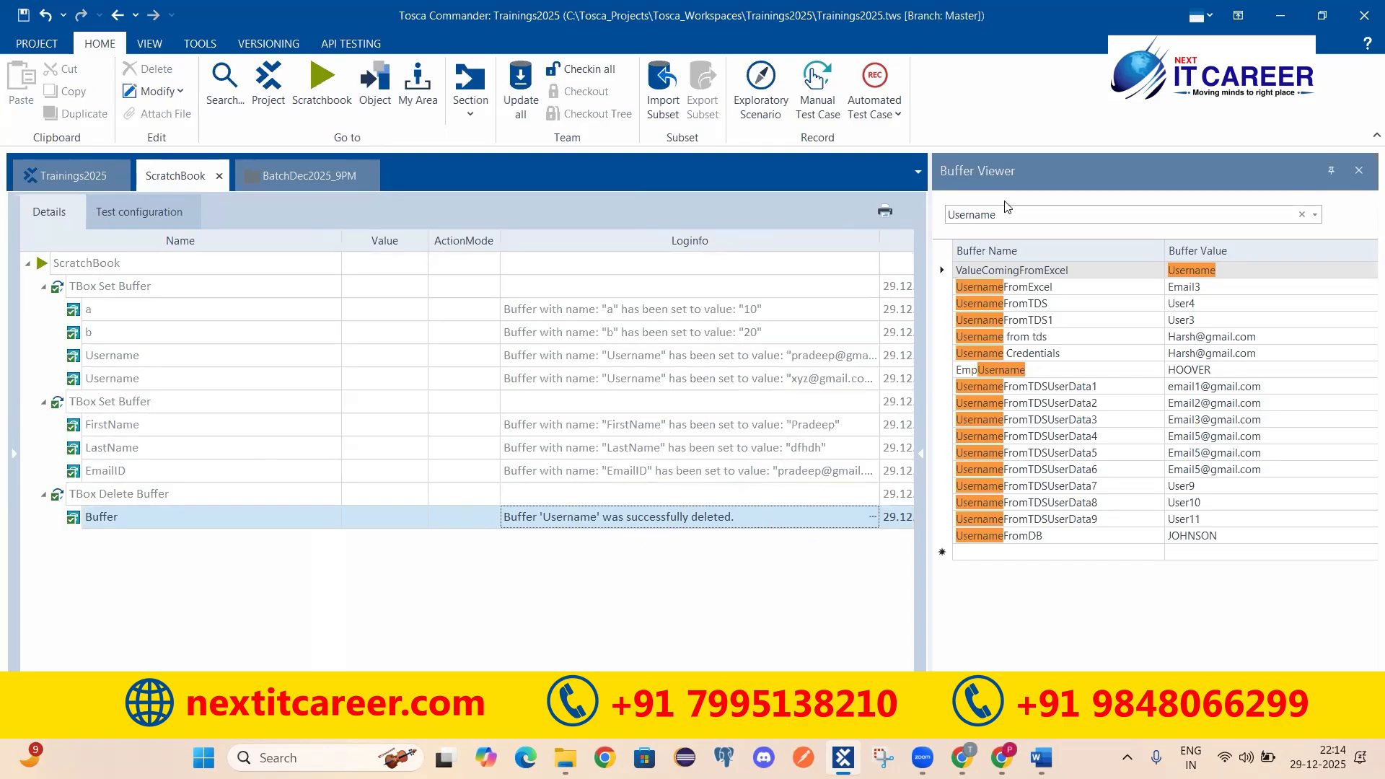
click(1018, 213)
drag(1055, 213, 939, 213)
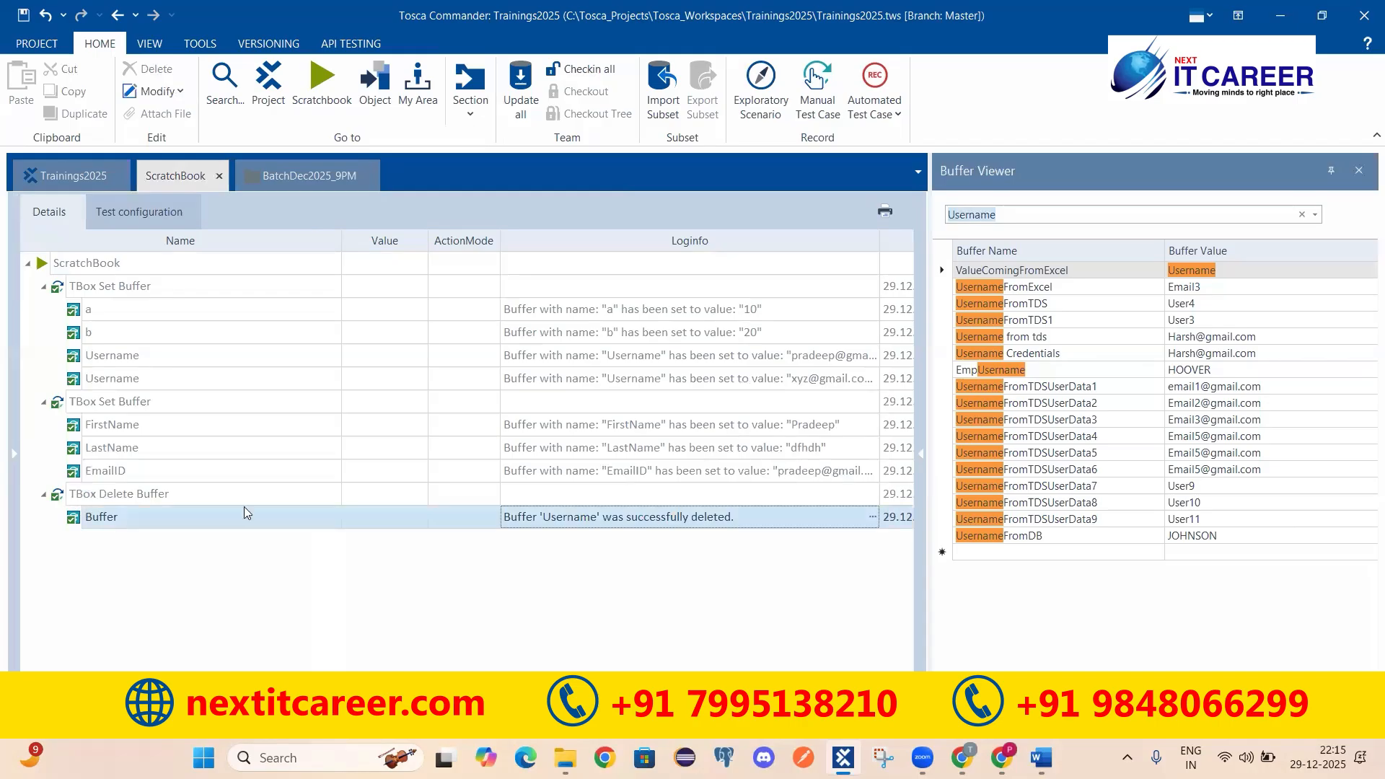
click(704, 525)
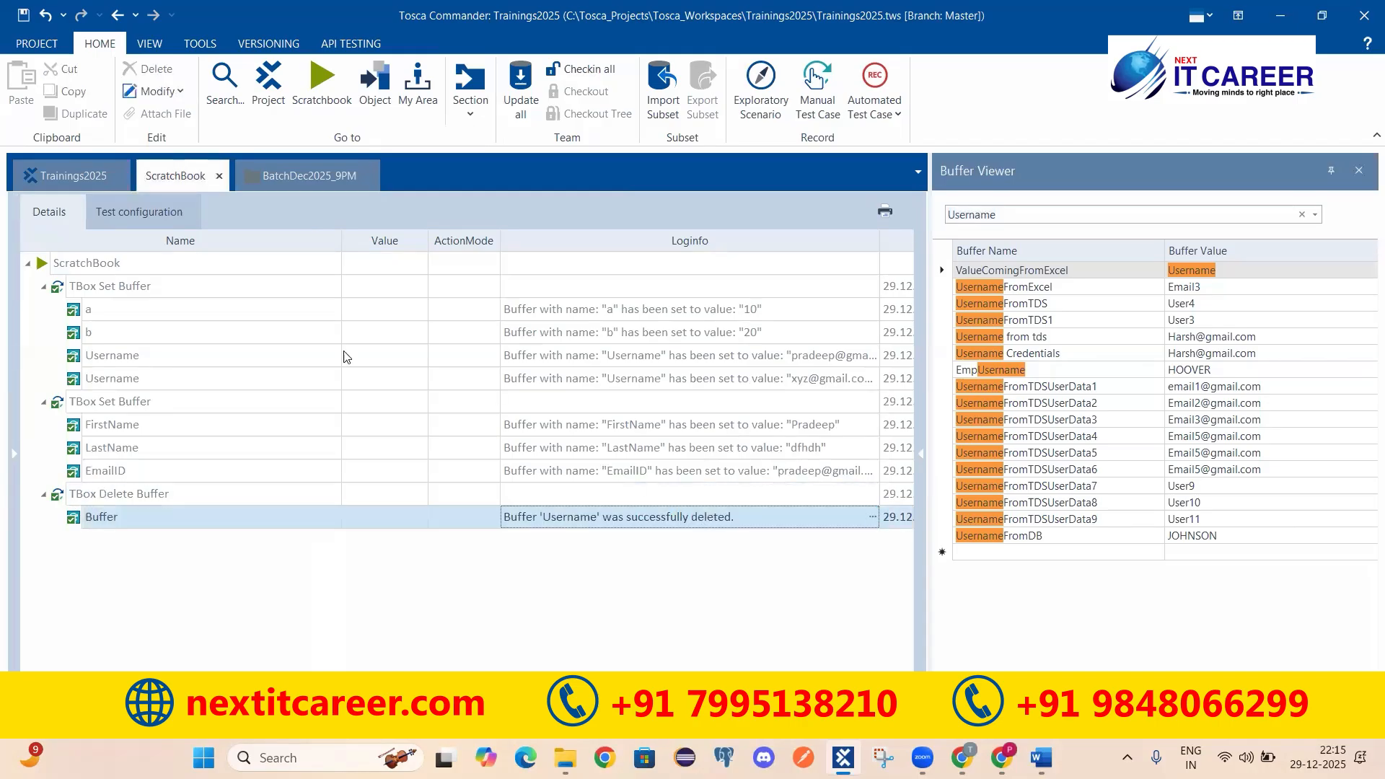
click(310, 176)
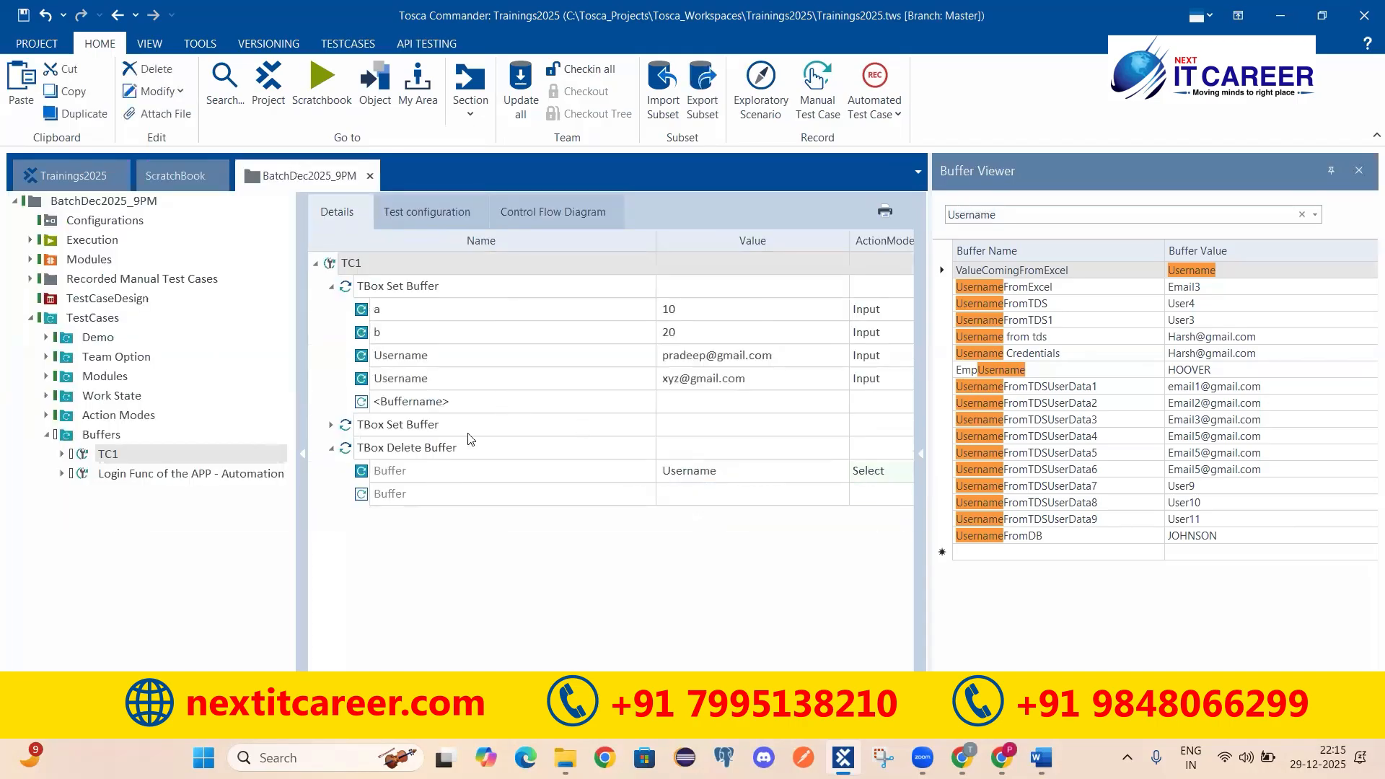
Step: Add another TBox Delete Buffer step to TC1 from the Buffer Operations modules
click(415, 449)
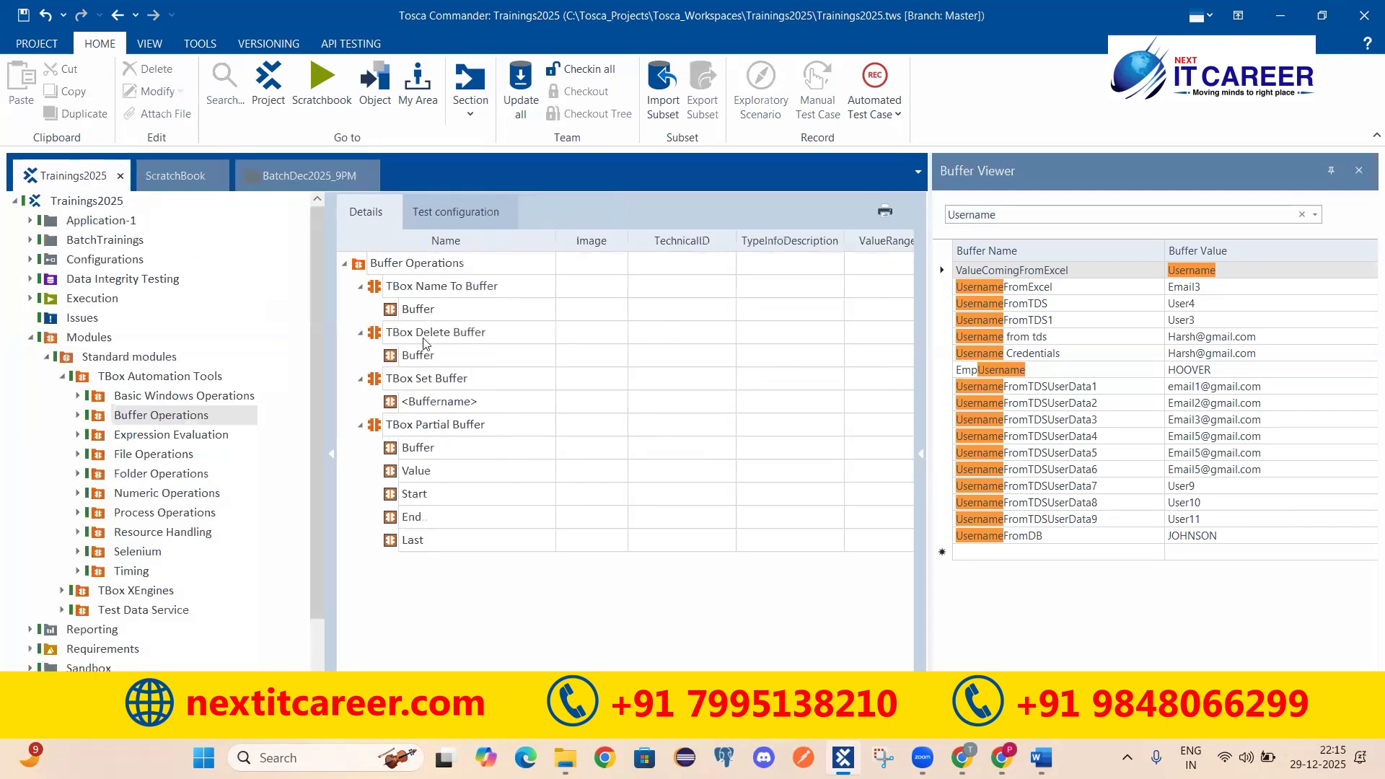
click(312, 176)
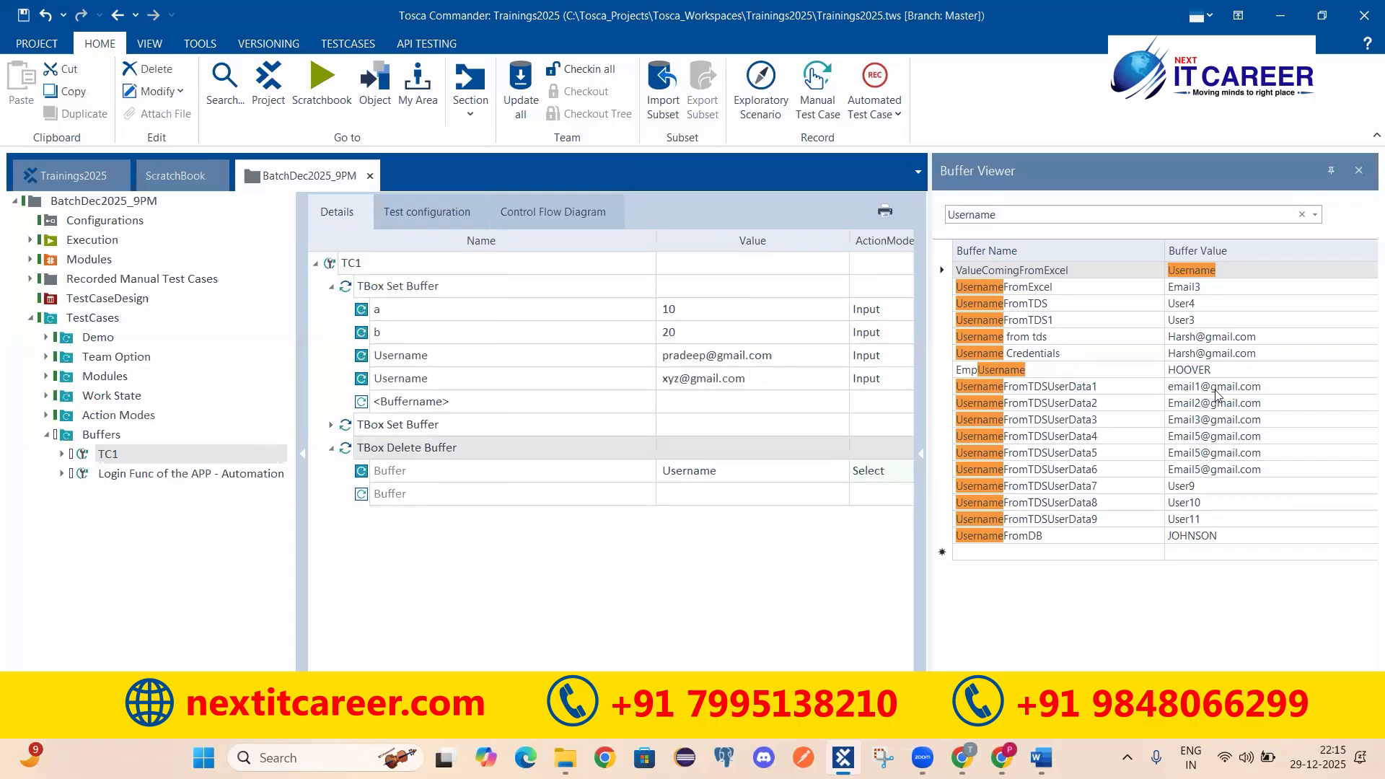
click(72, 175)
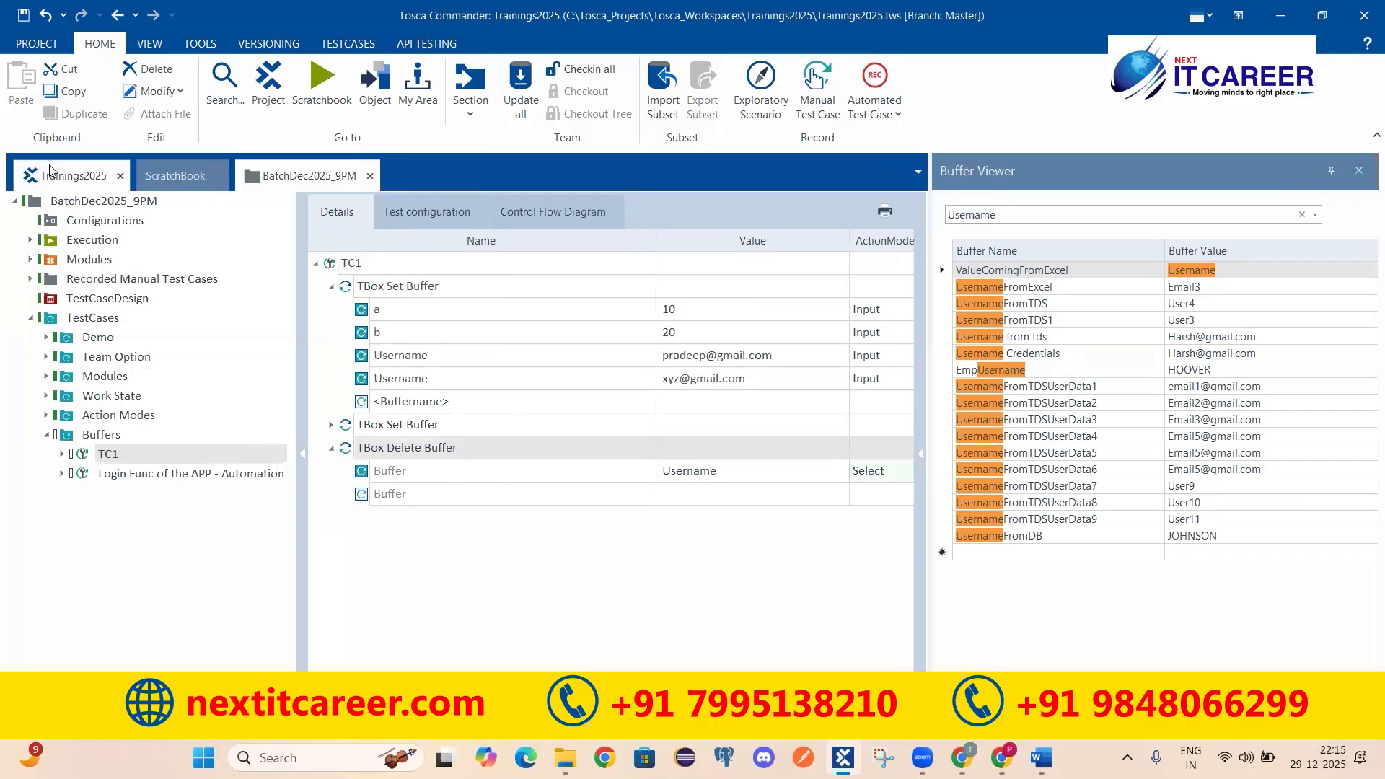
drag(375, 339, 355, 264)
Step: Disable the TBox Delete Buffer_1 step and confirm
click(331, 518)
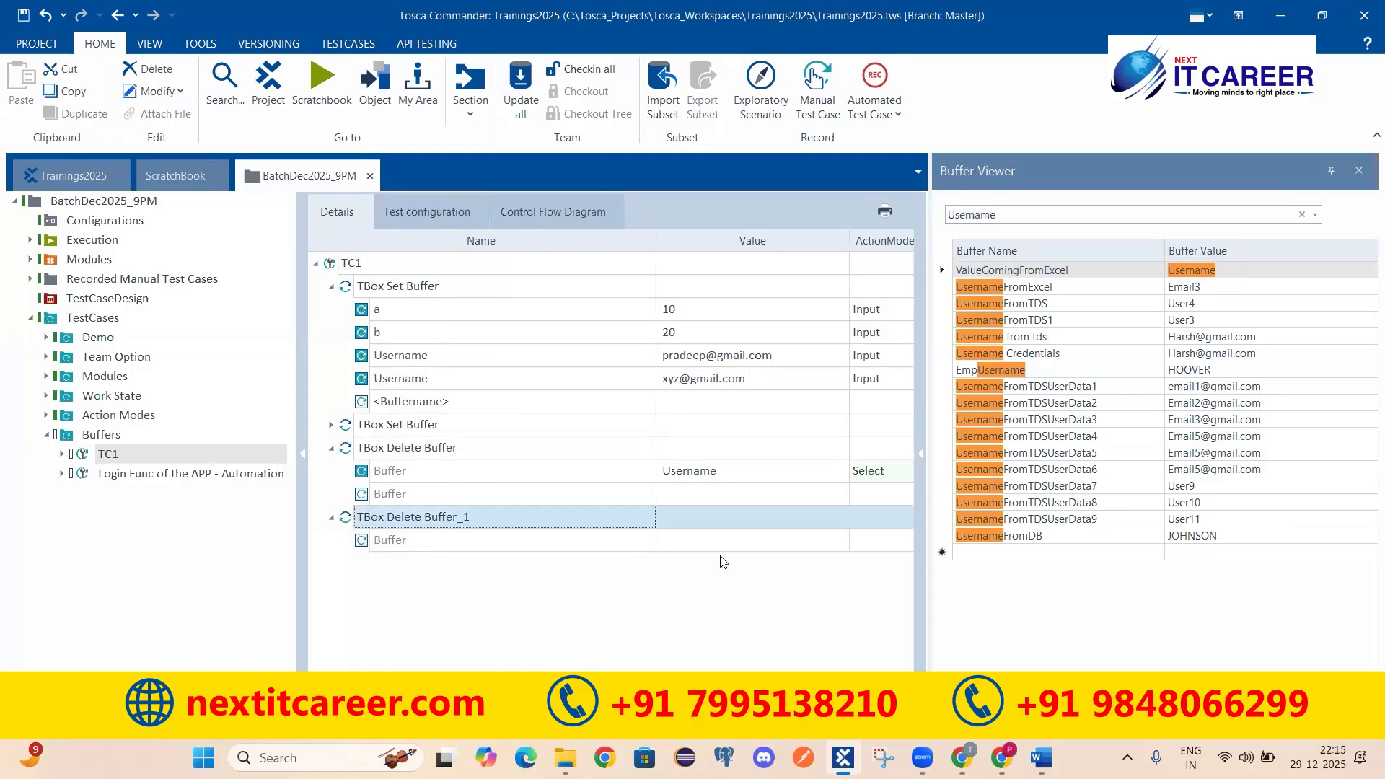
right_click(429, 520)
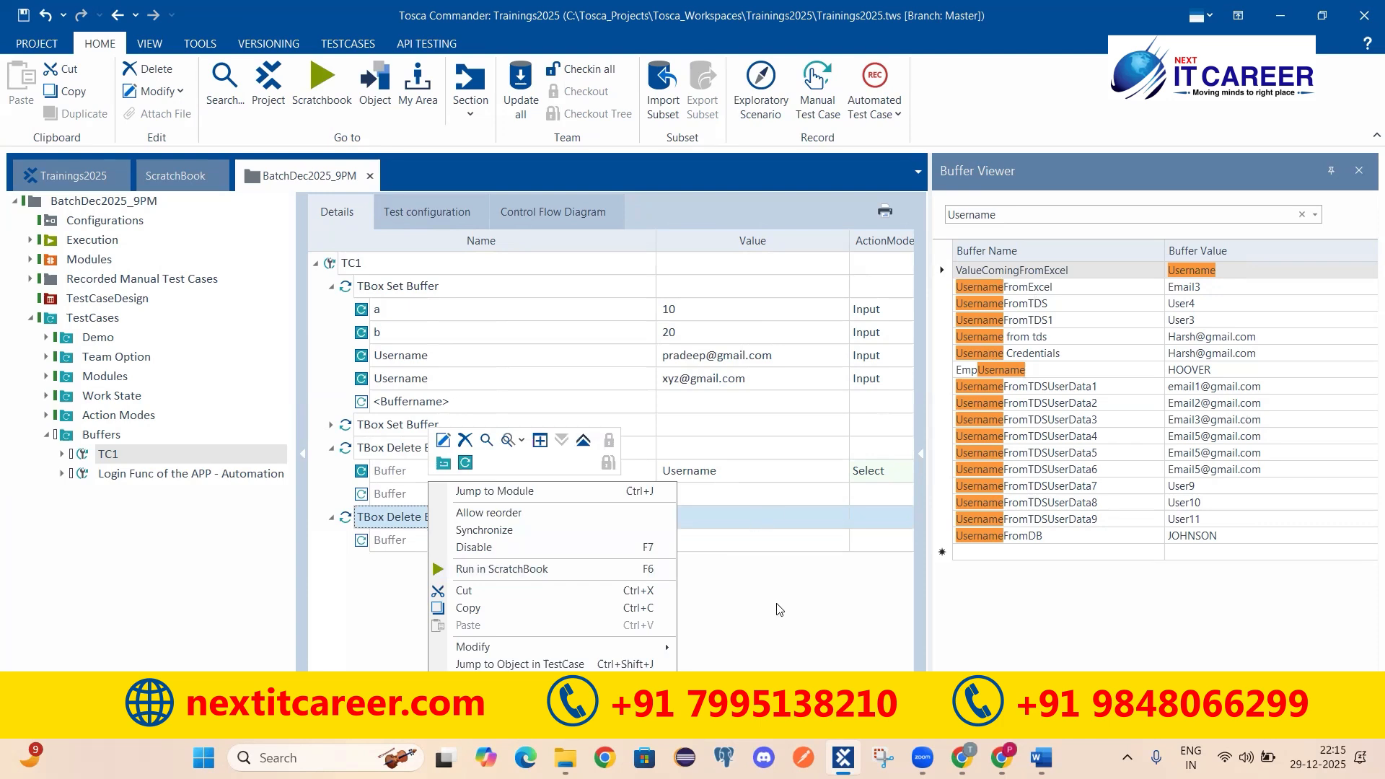
click(470, 548)
click(615, 398)
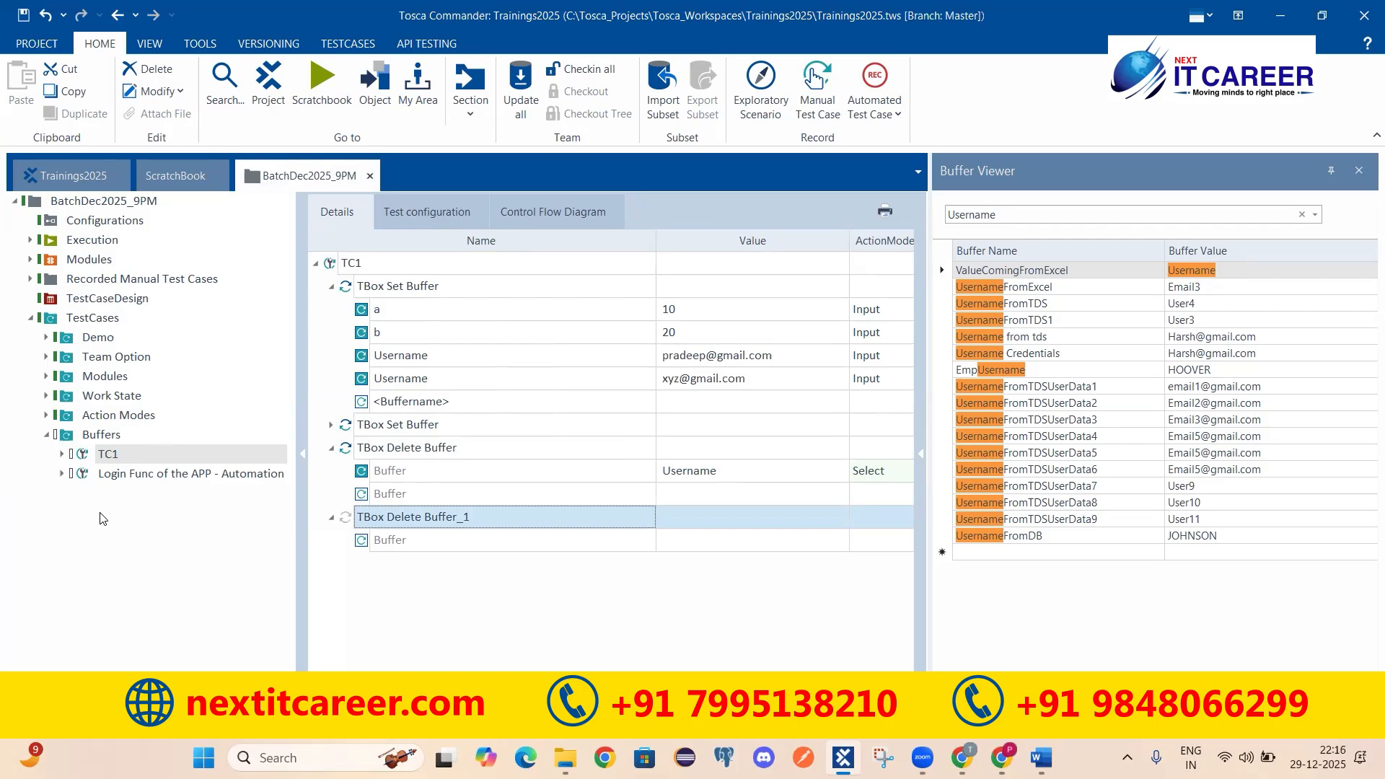
click(375, 289)
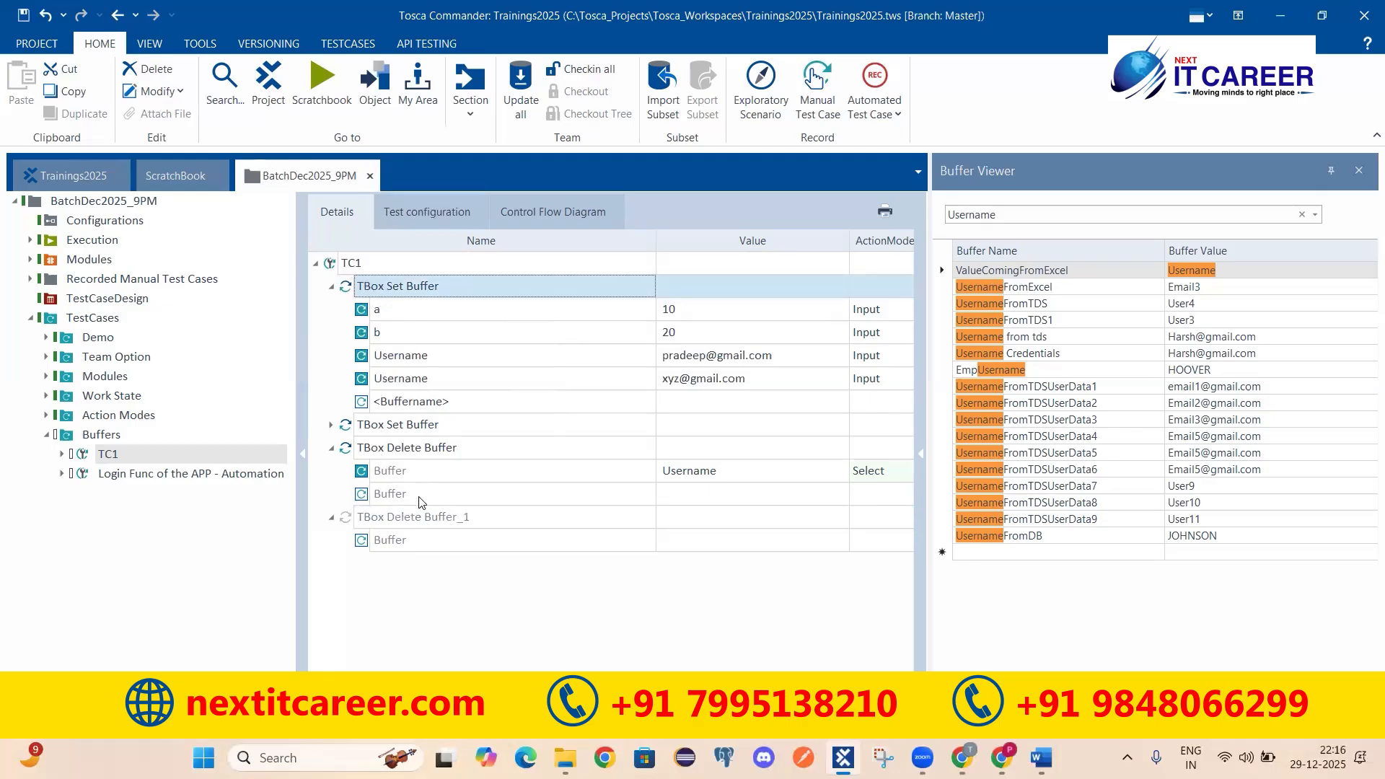
click(405, 449)
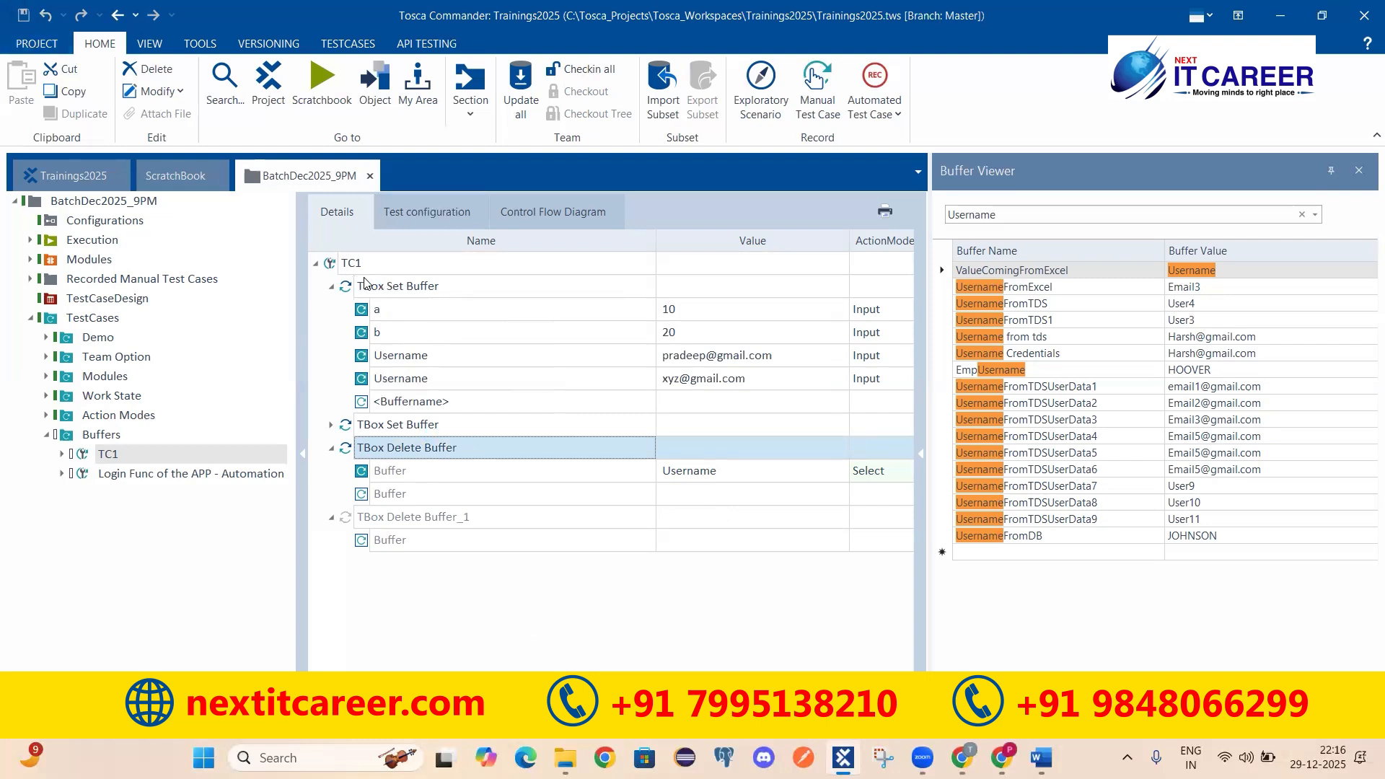
click(101, 180)
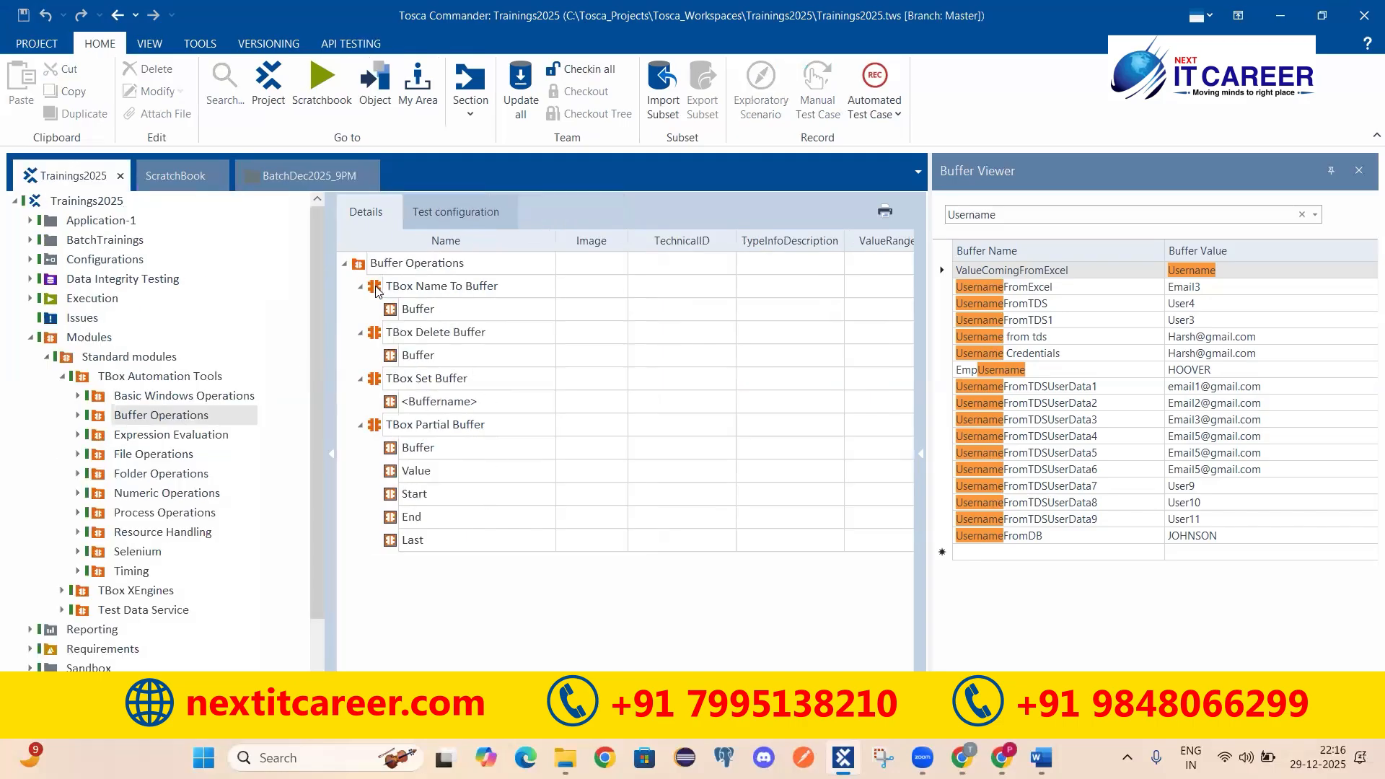
Step: Add a TBox Name To Buffer step at the end of TC1 and expand it, collapsing earlier steps
click(301, 183)
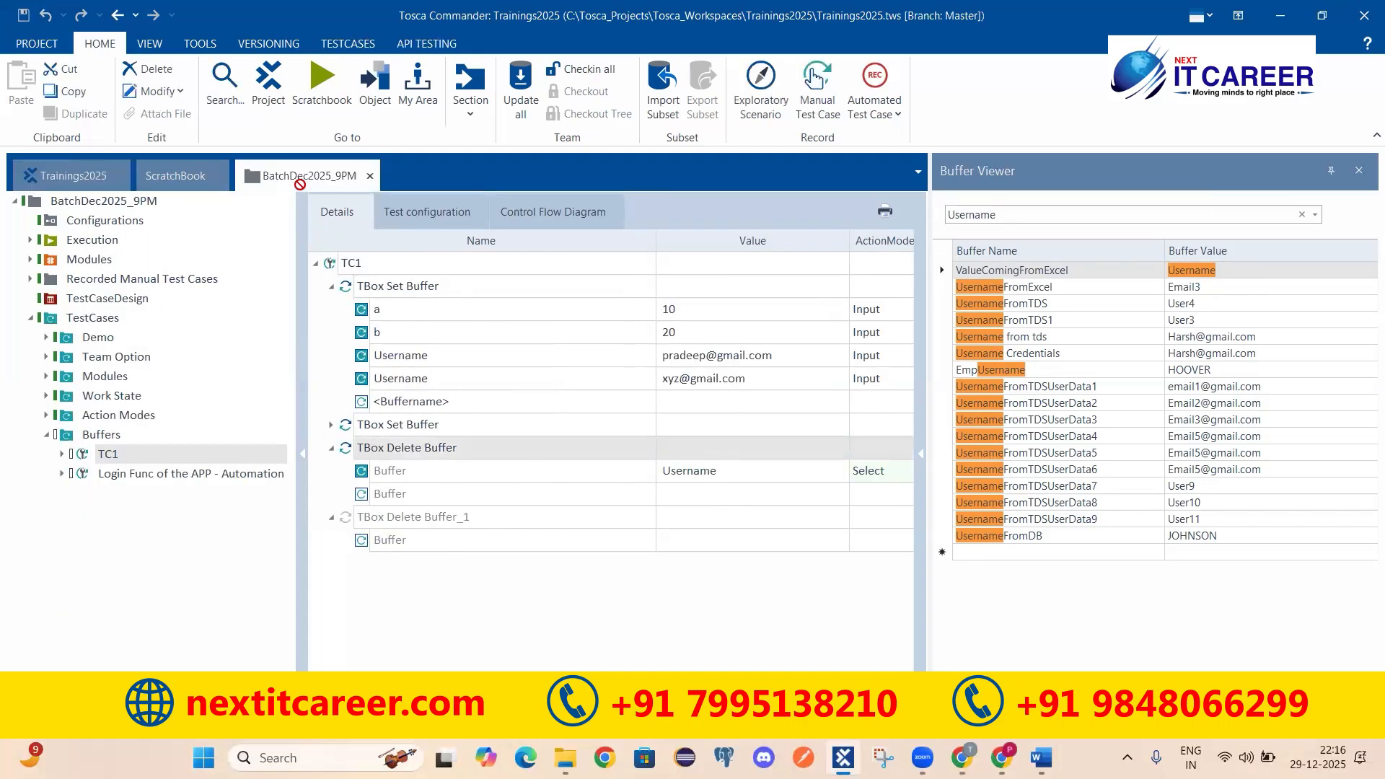
drag(355, 249, 354, 265)
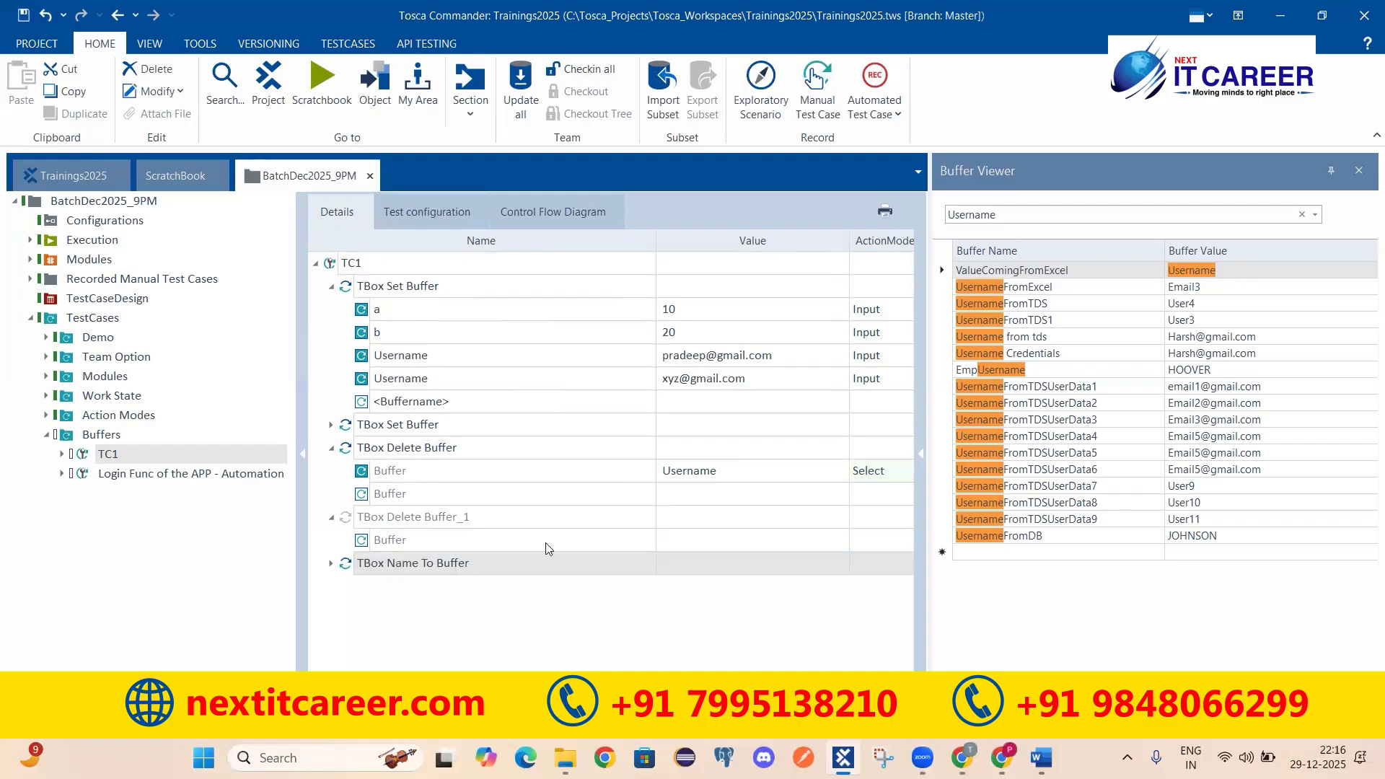
click(331, 286)
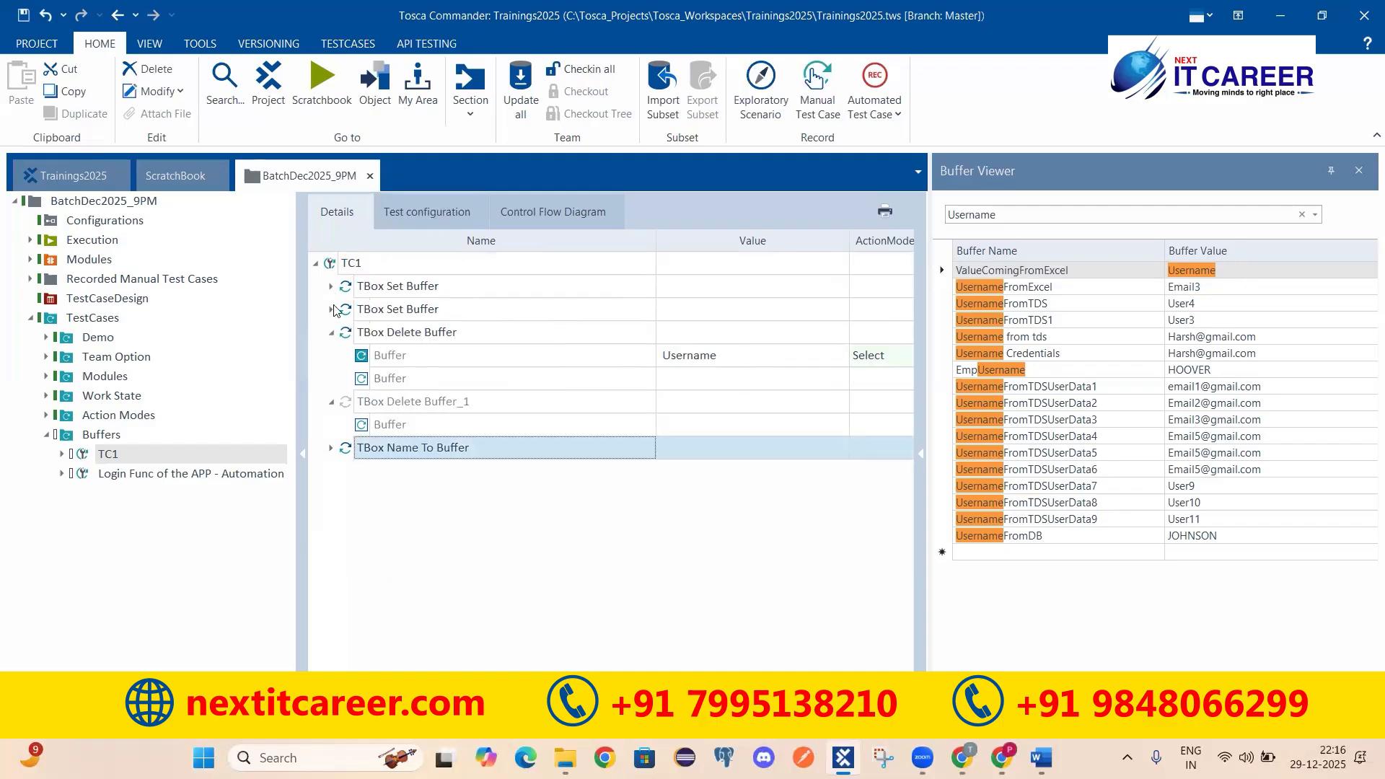
click(332, 335)
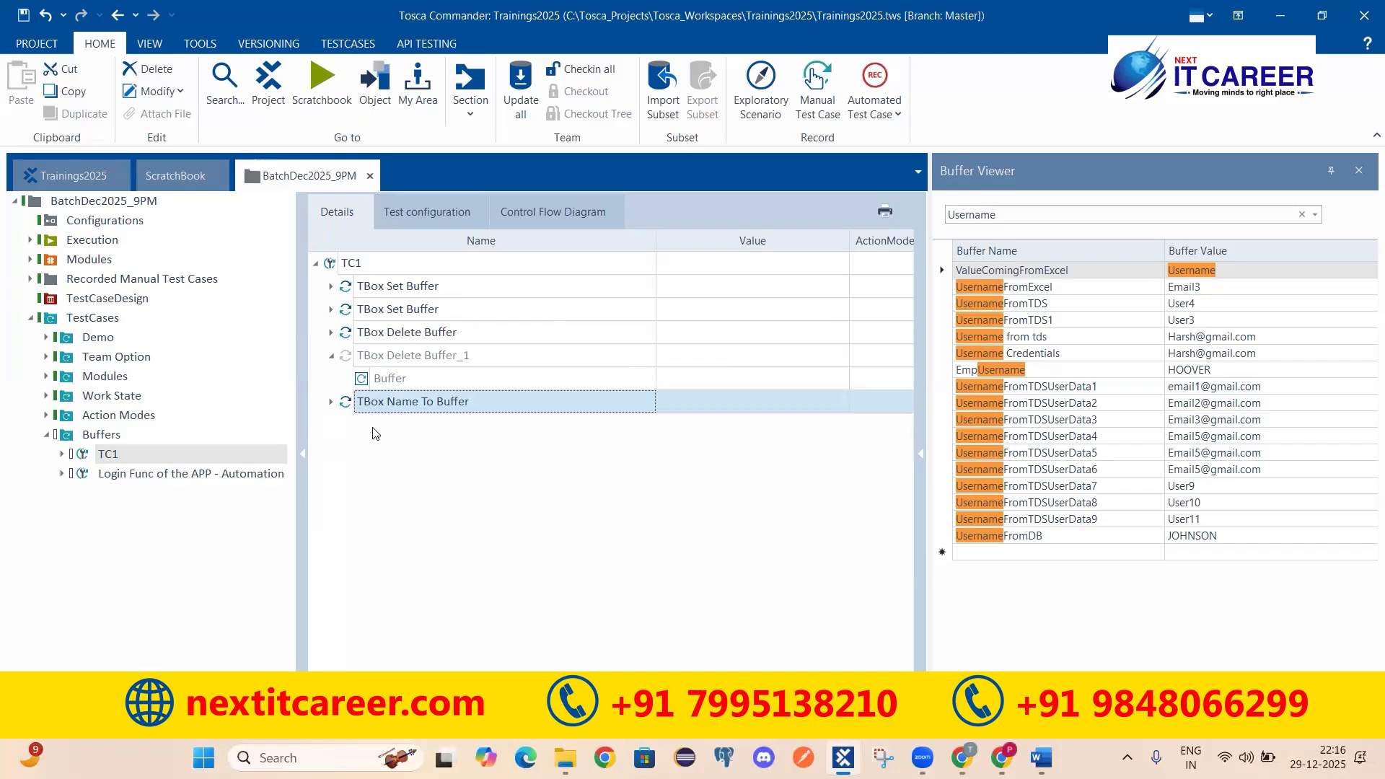
click(331, 403)
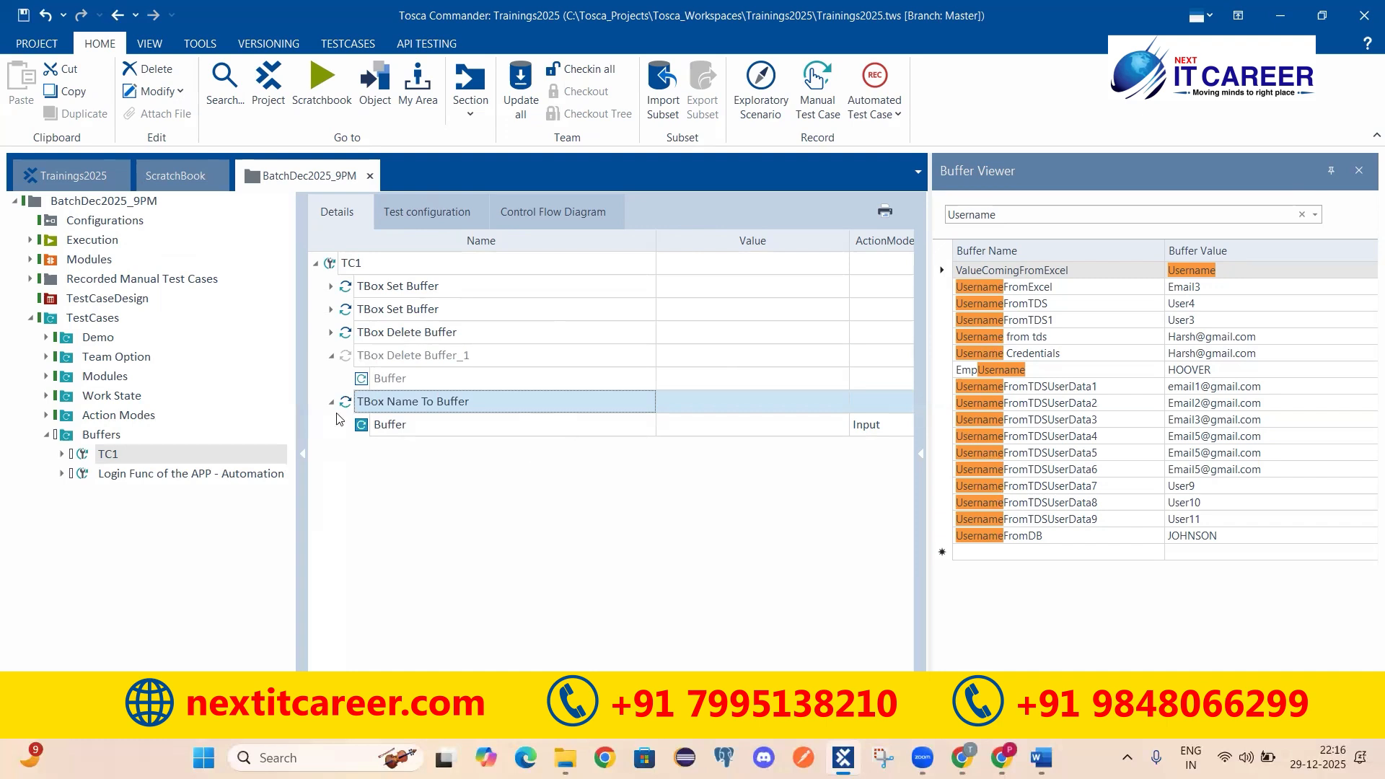
click(70, 177)
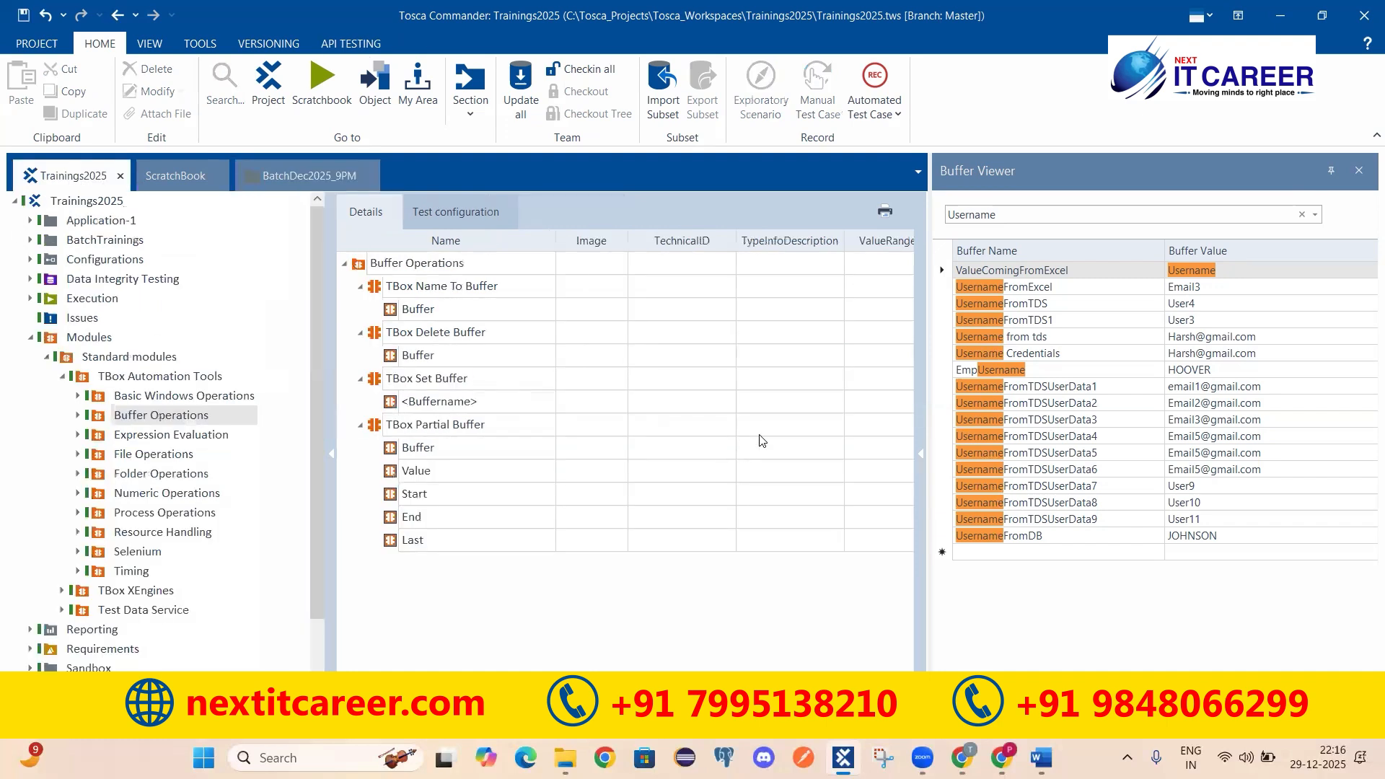
scroll(625, 396, right, 5)
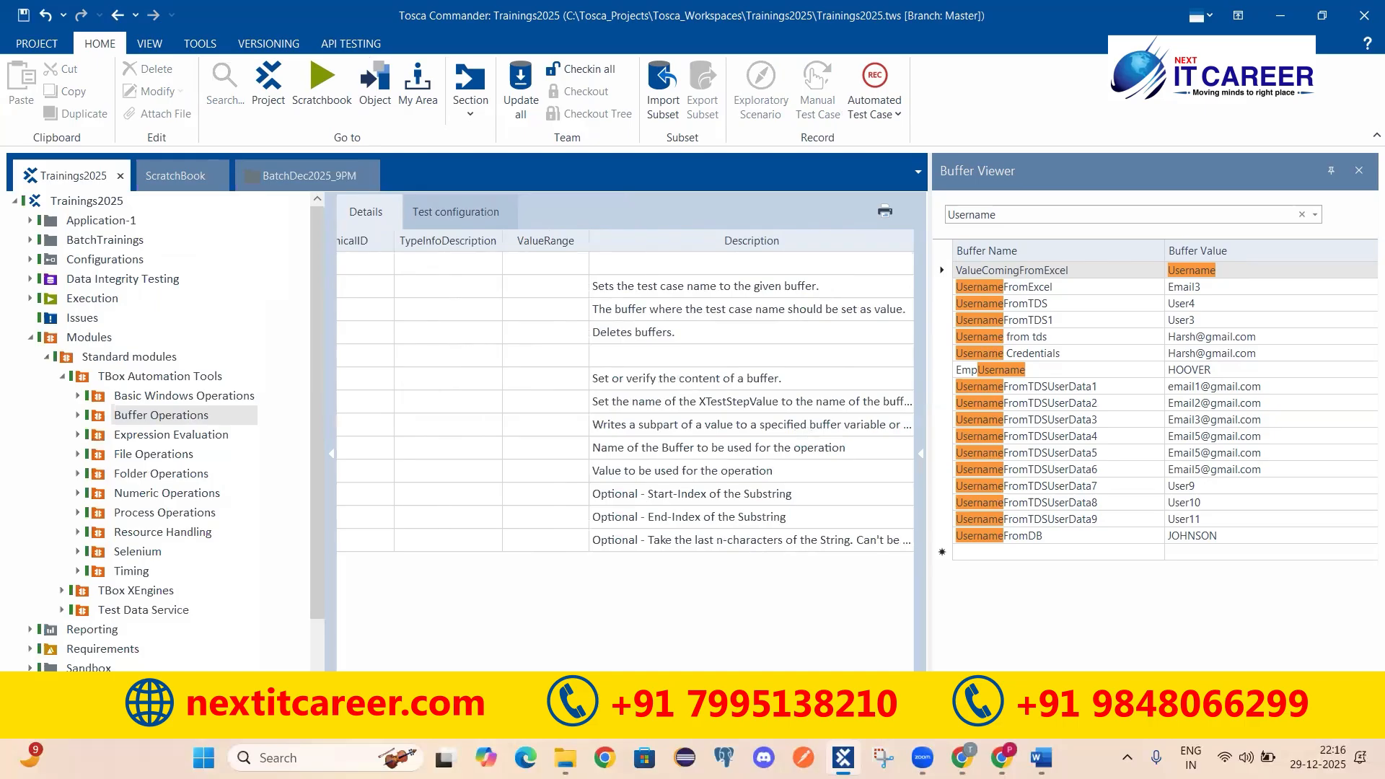
scroll(625, 397, left, 5)
scroll(830, 453, right, 5)
click(648, 296)
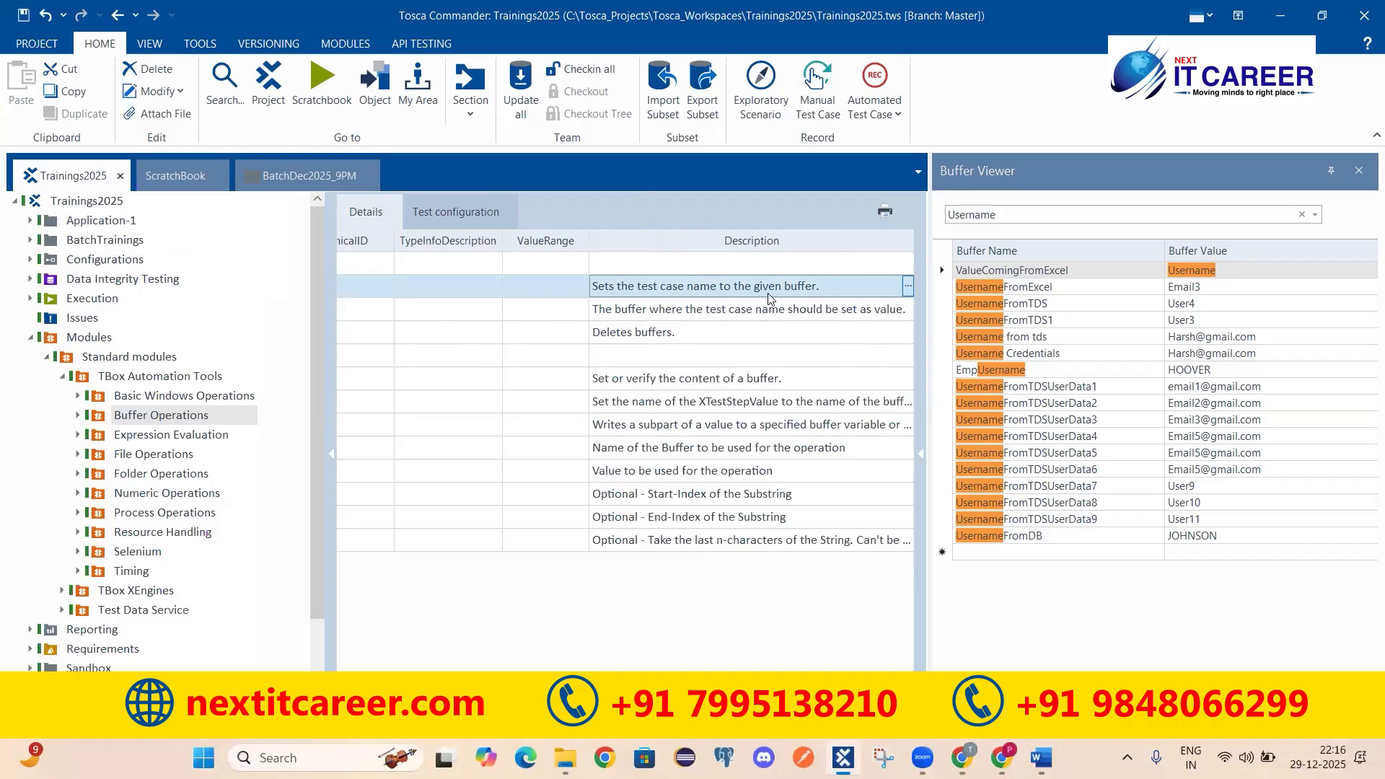
click(321, 179)
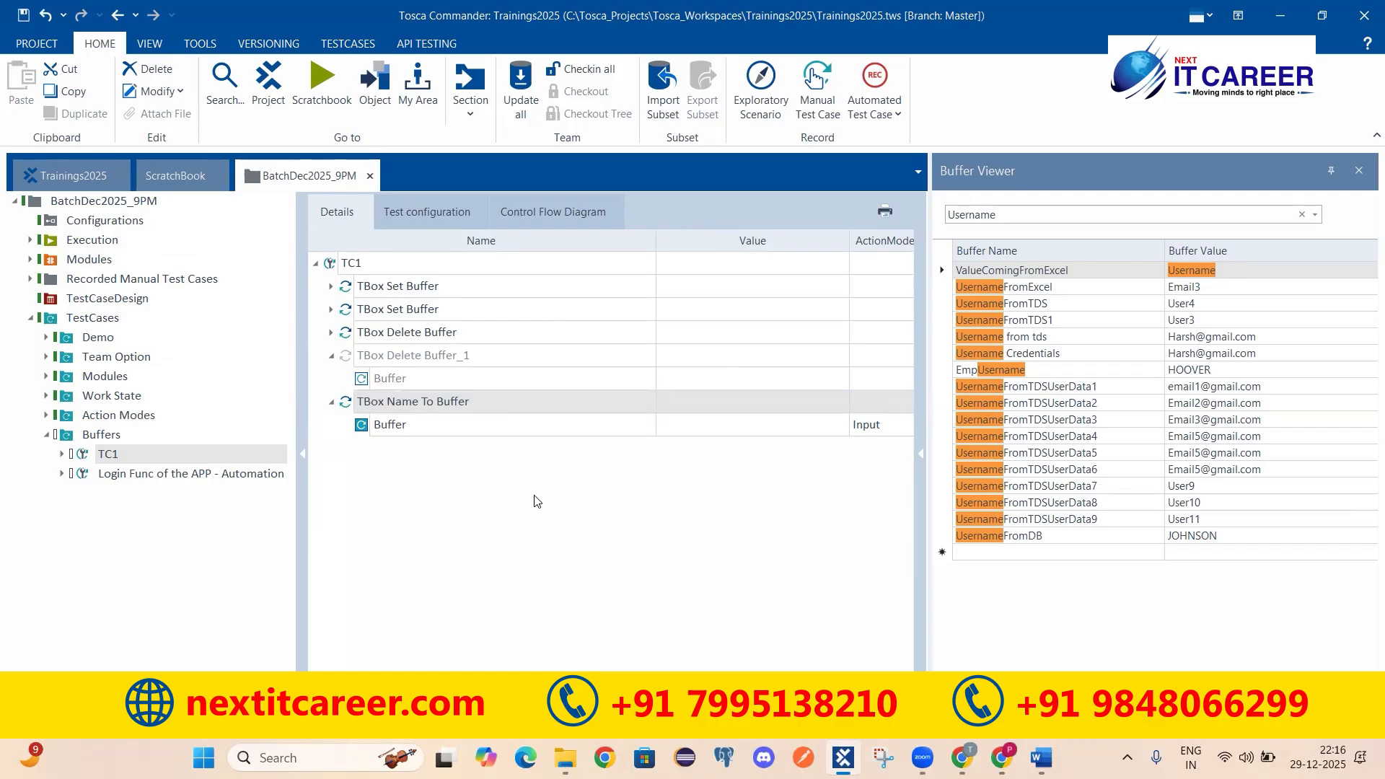
Step: Set the TBox Name To Buffer step's Buffer value to TCName
click(388, 406)
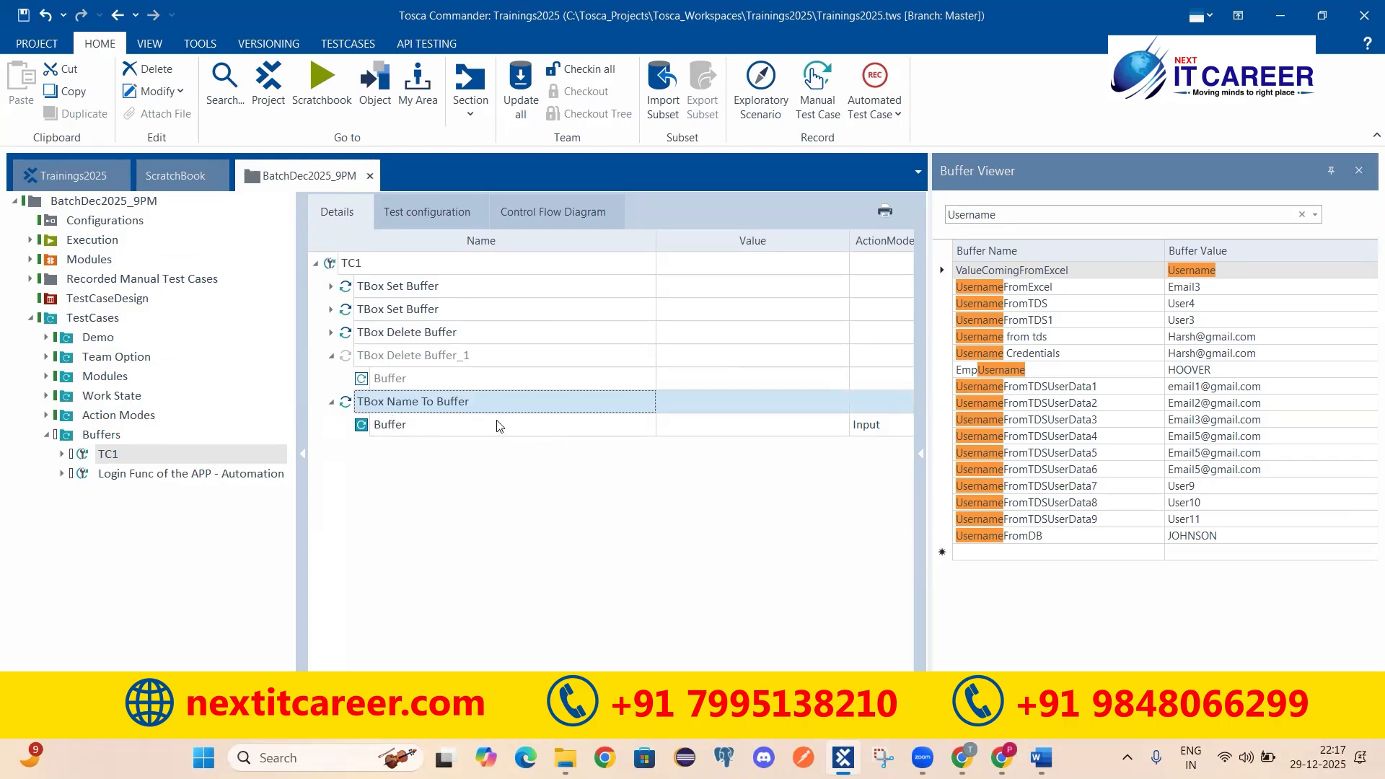
drag(655, 251, 567, 253)
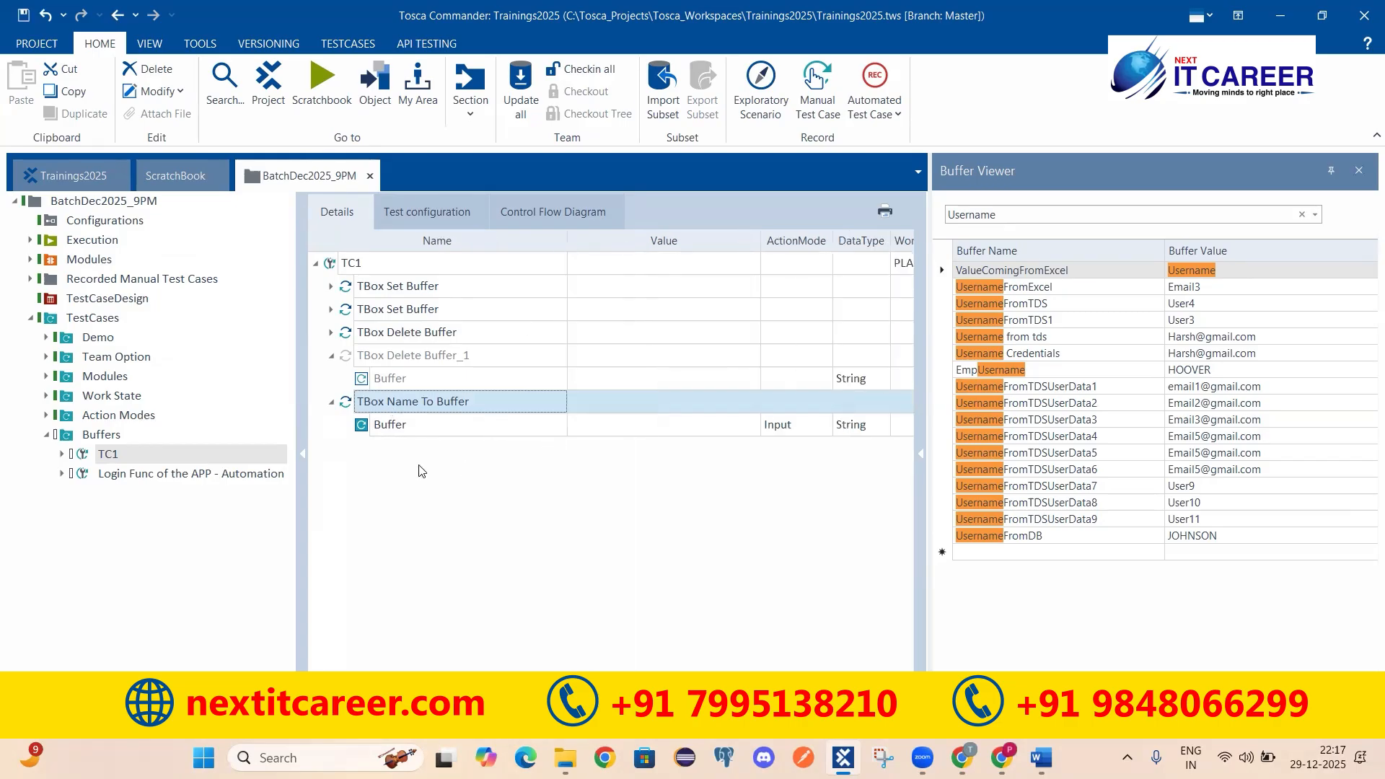
click(611, 436)
click(610, 437)
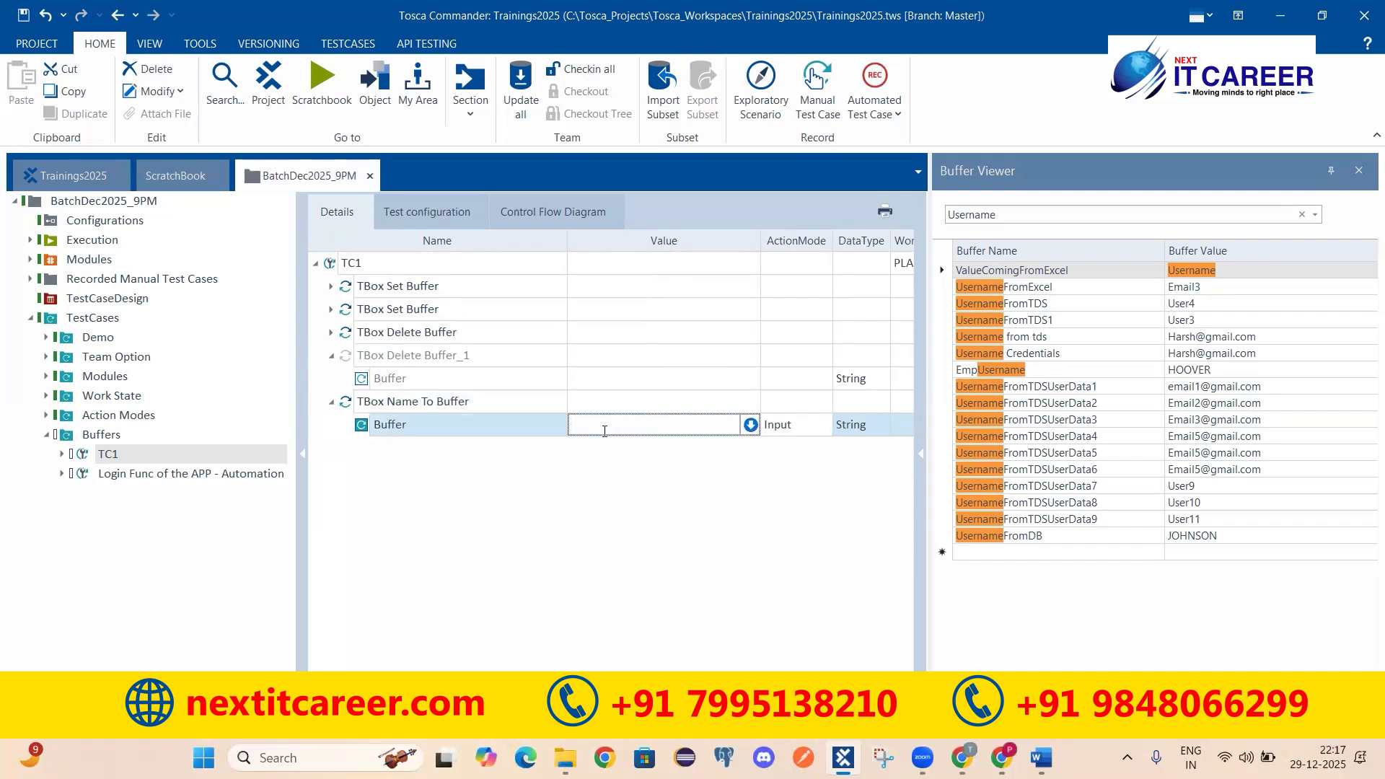
text(TCName)
key(Return)
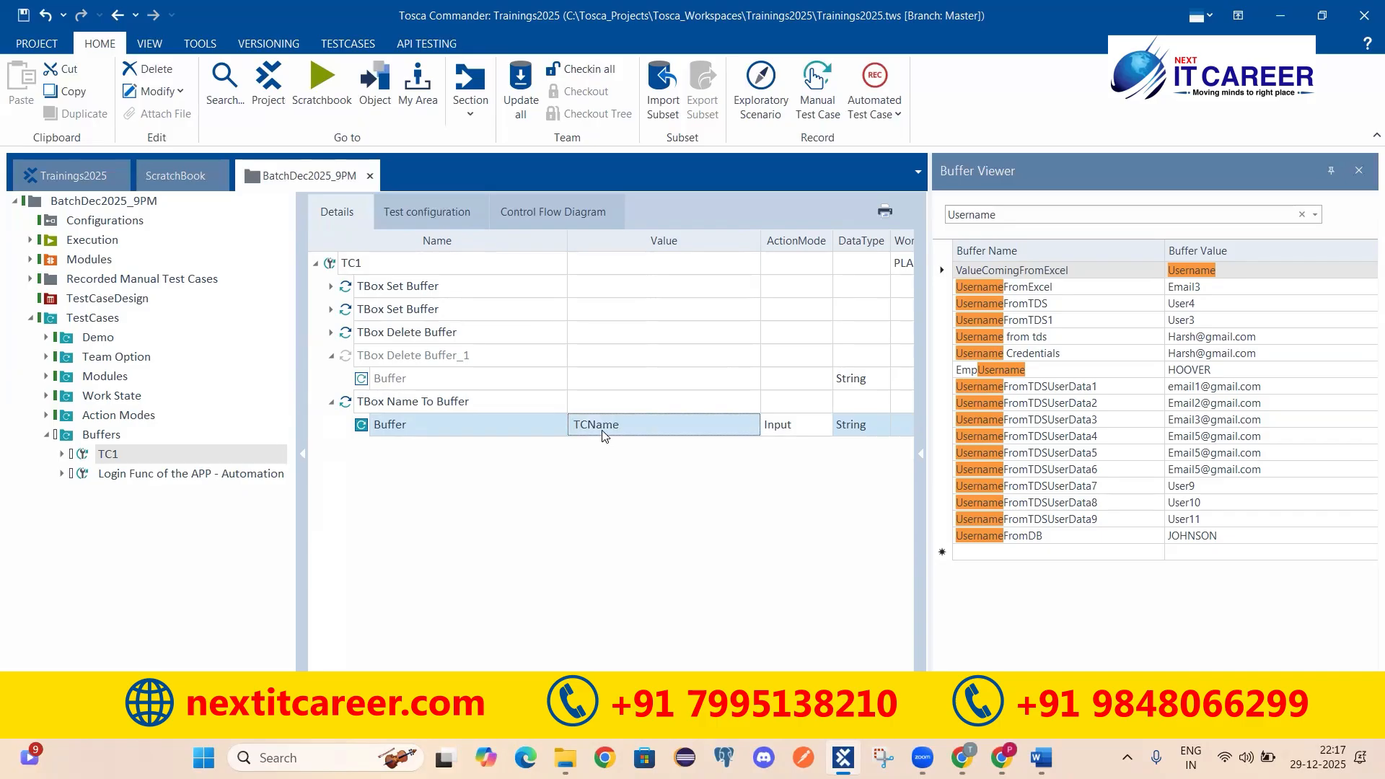
click(382, 403)
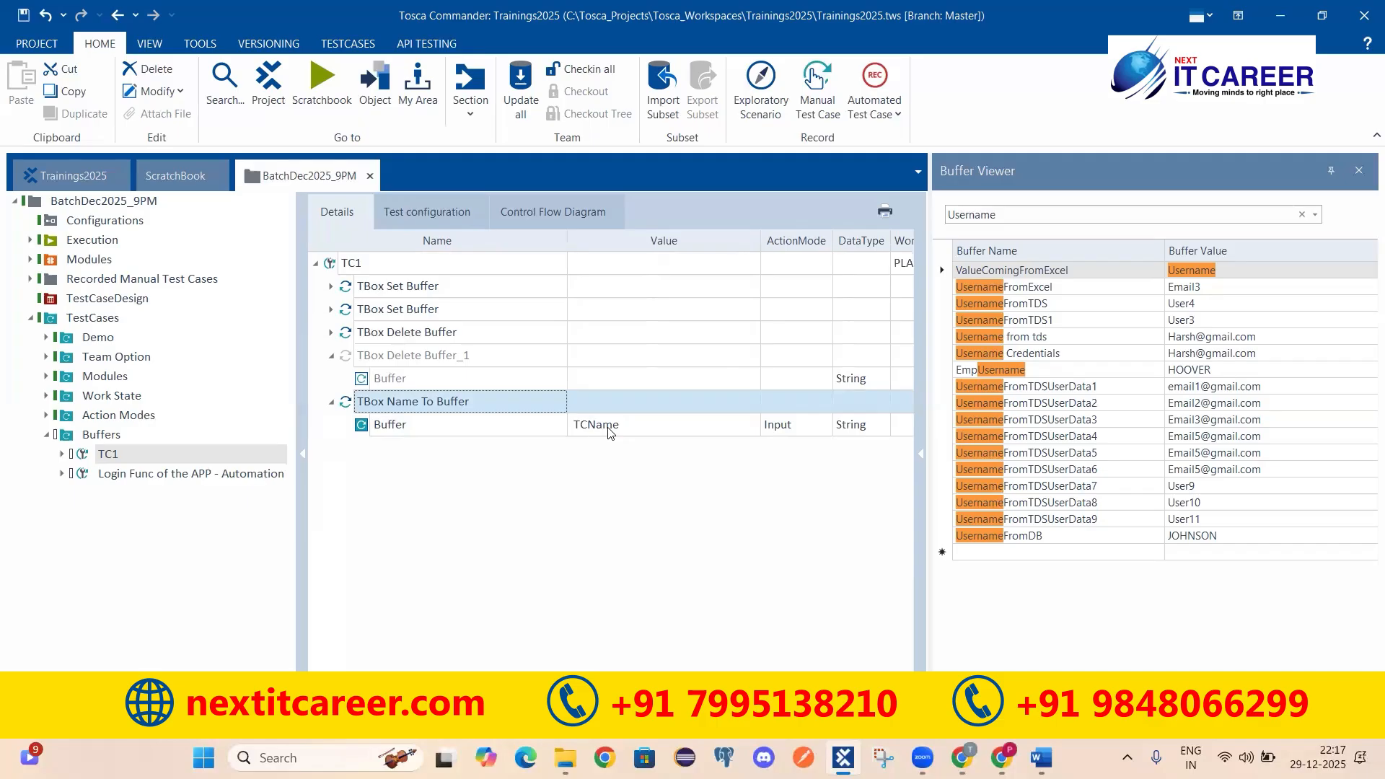
click(331, 263)
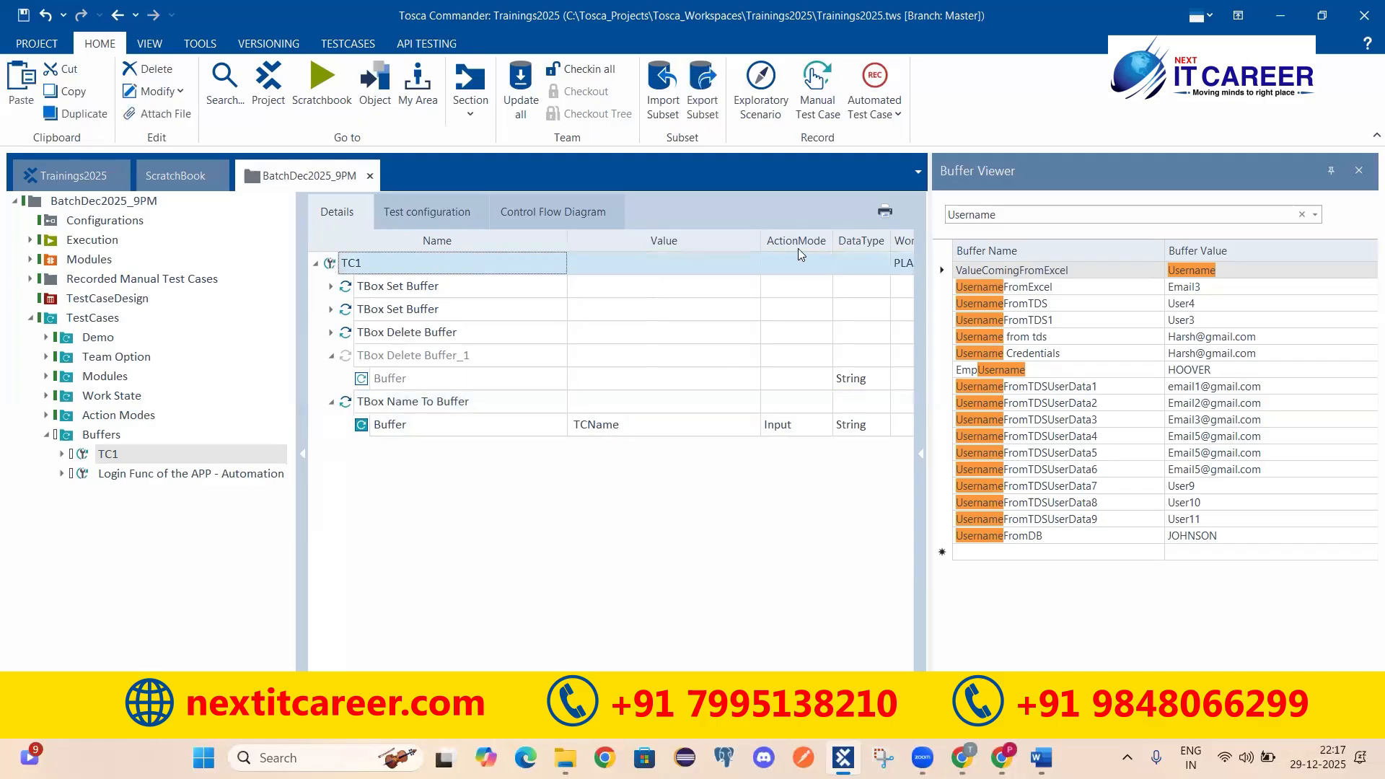
Step: Run TC1 in ScratchBook and glance at its TBox Name To Buffer log entry
right_click(843, 255)
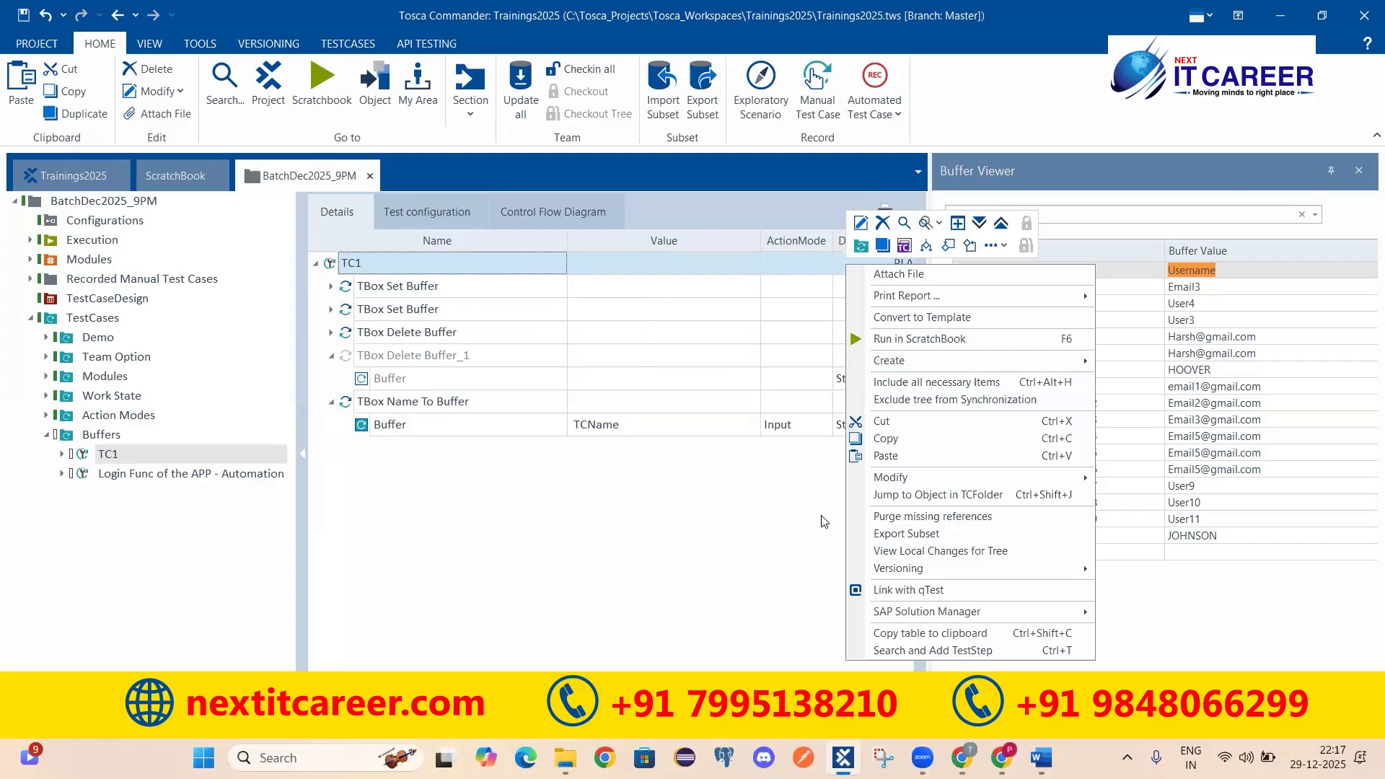
click(948, 350)
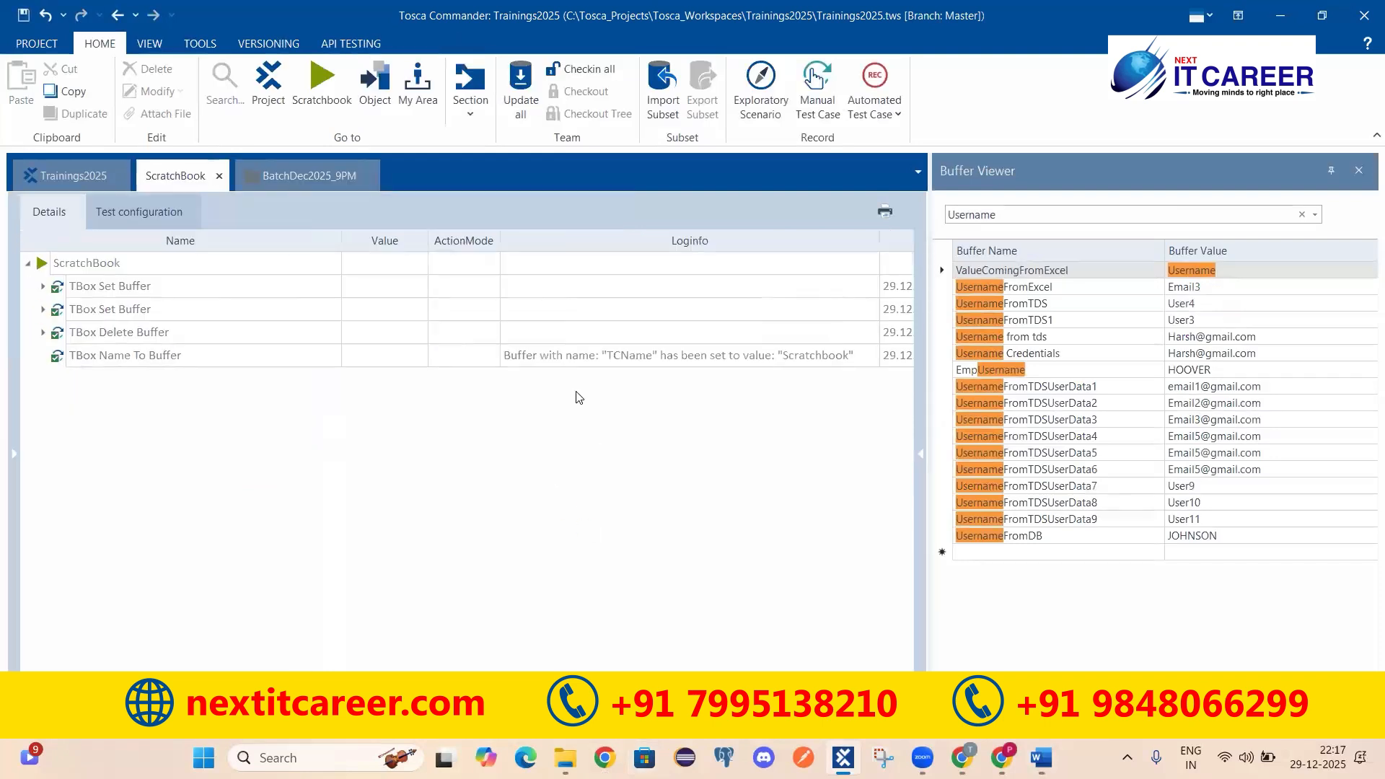
click(633, 361)
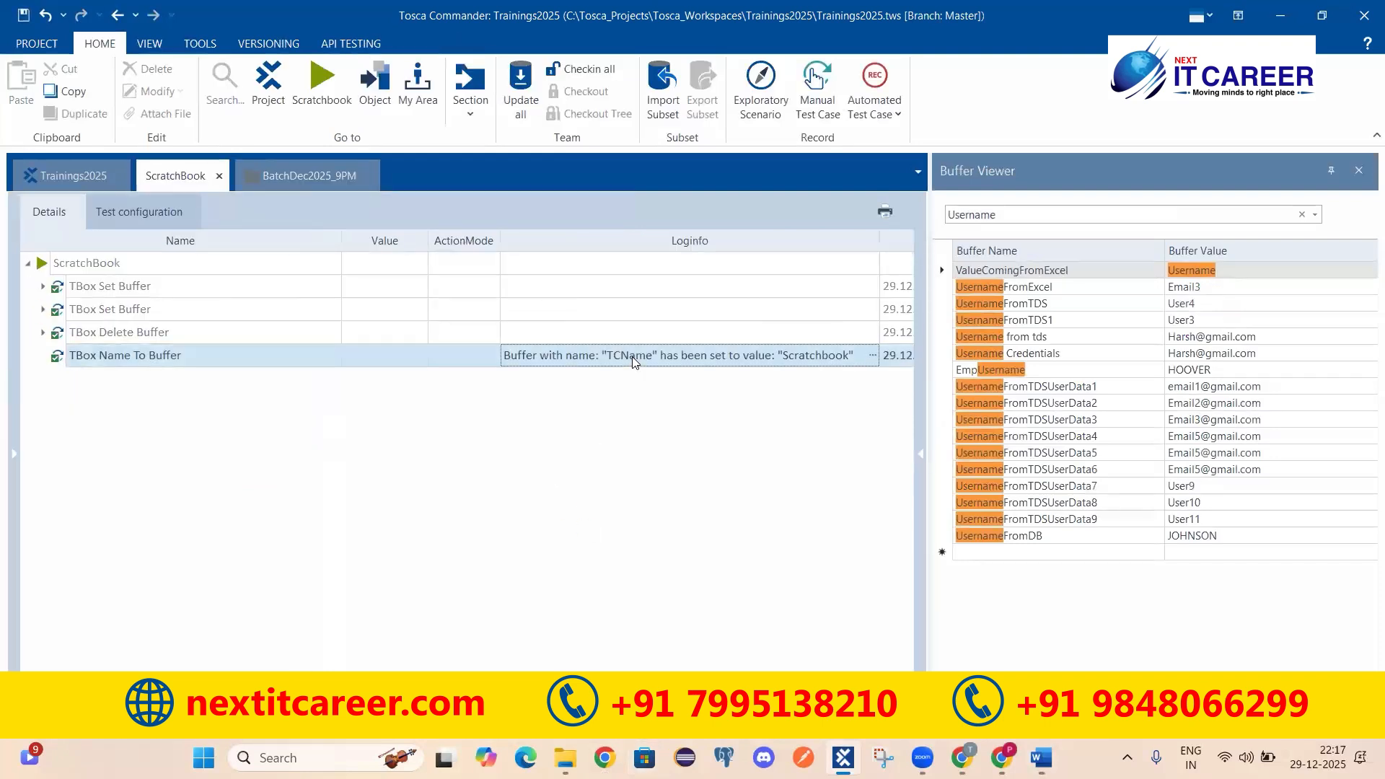
click(279, 176)
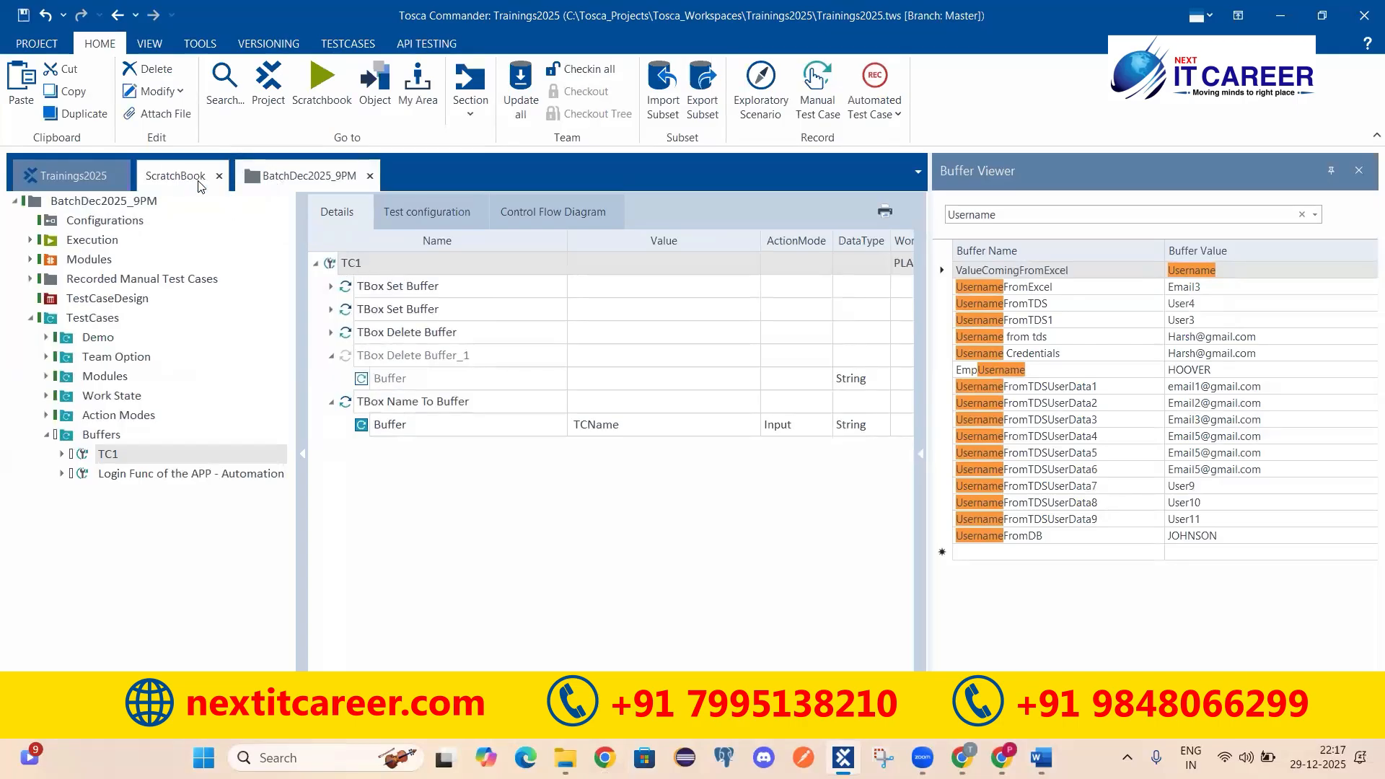
click(177, 176)
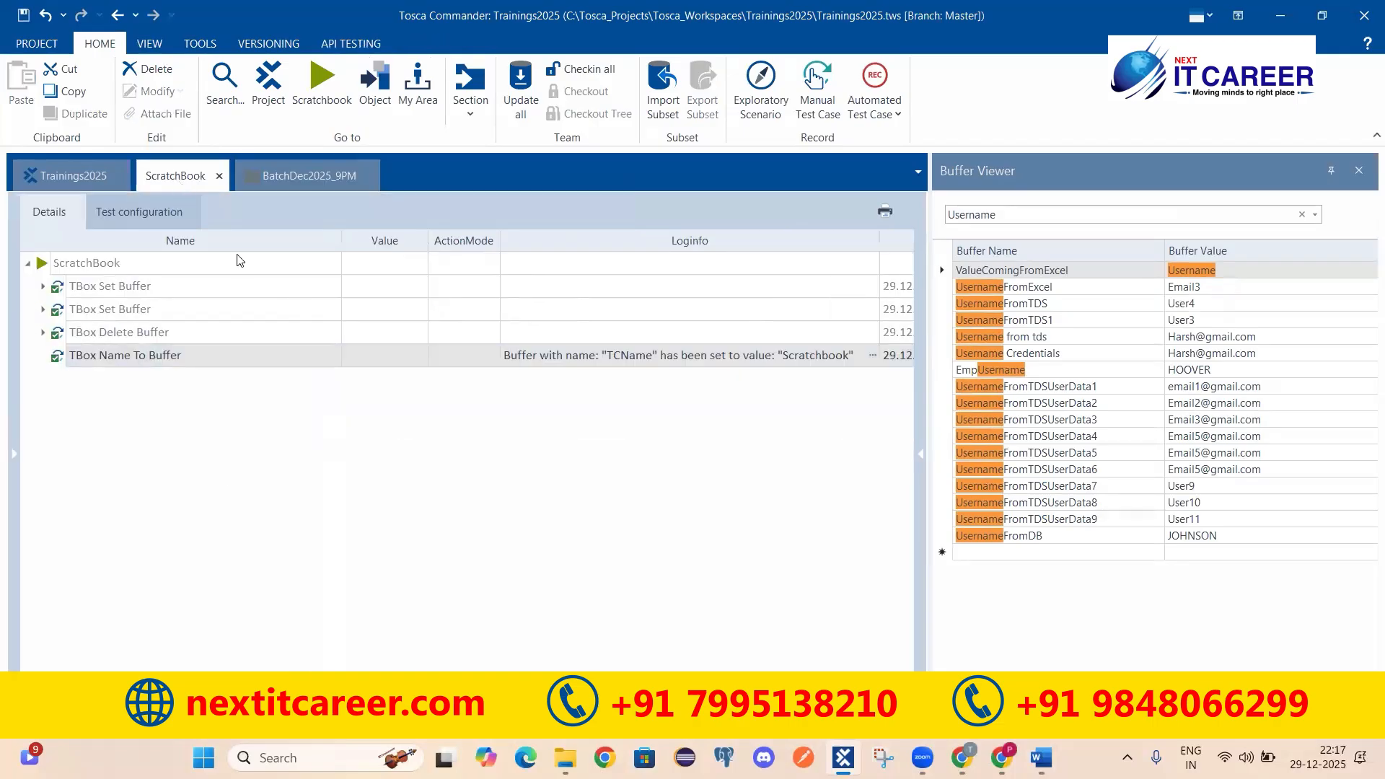
click(283, 179)
Step: Expand the TBox Name To Buffer log message to confirm TCName was set to 'Scratchbook'
click(429, 402)
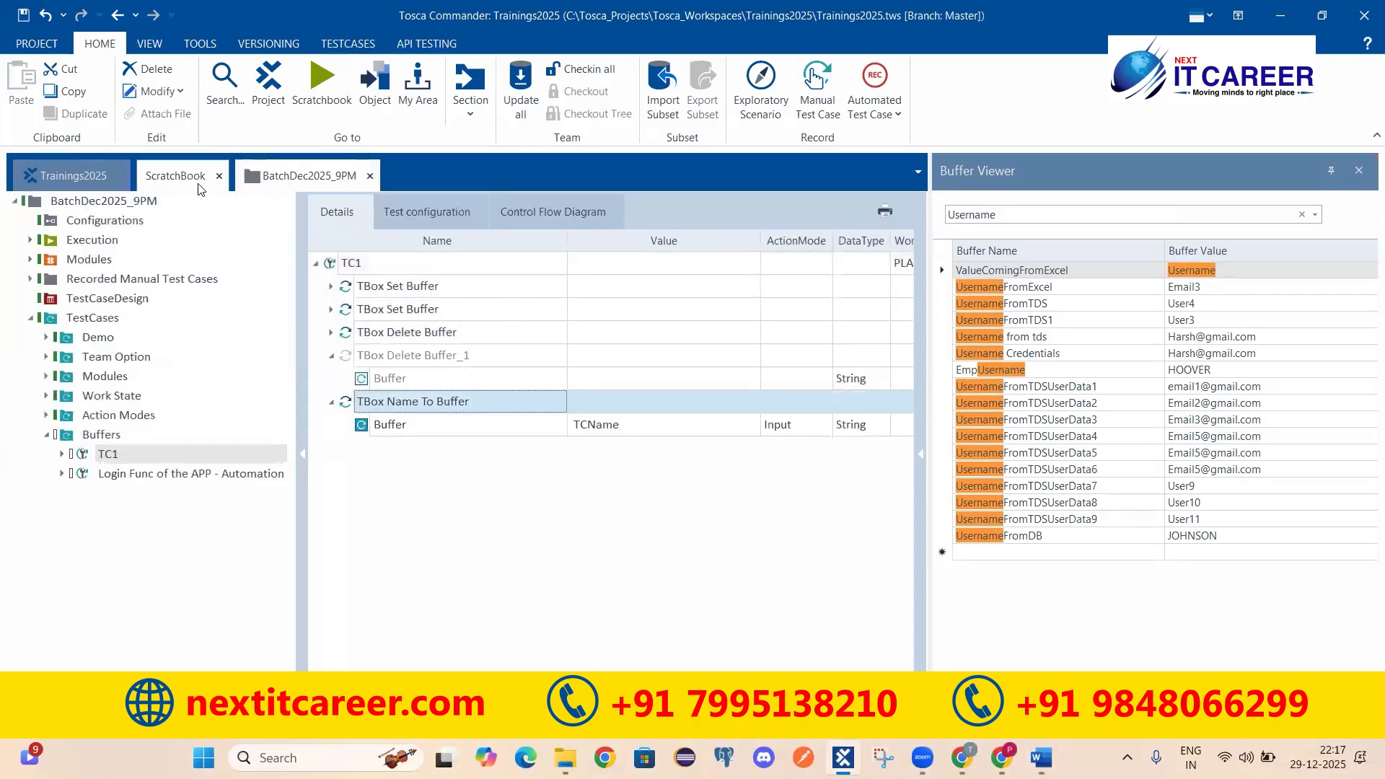
click(176, 177)
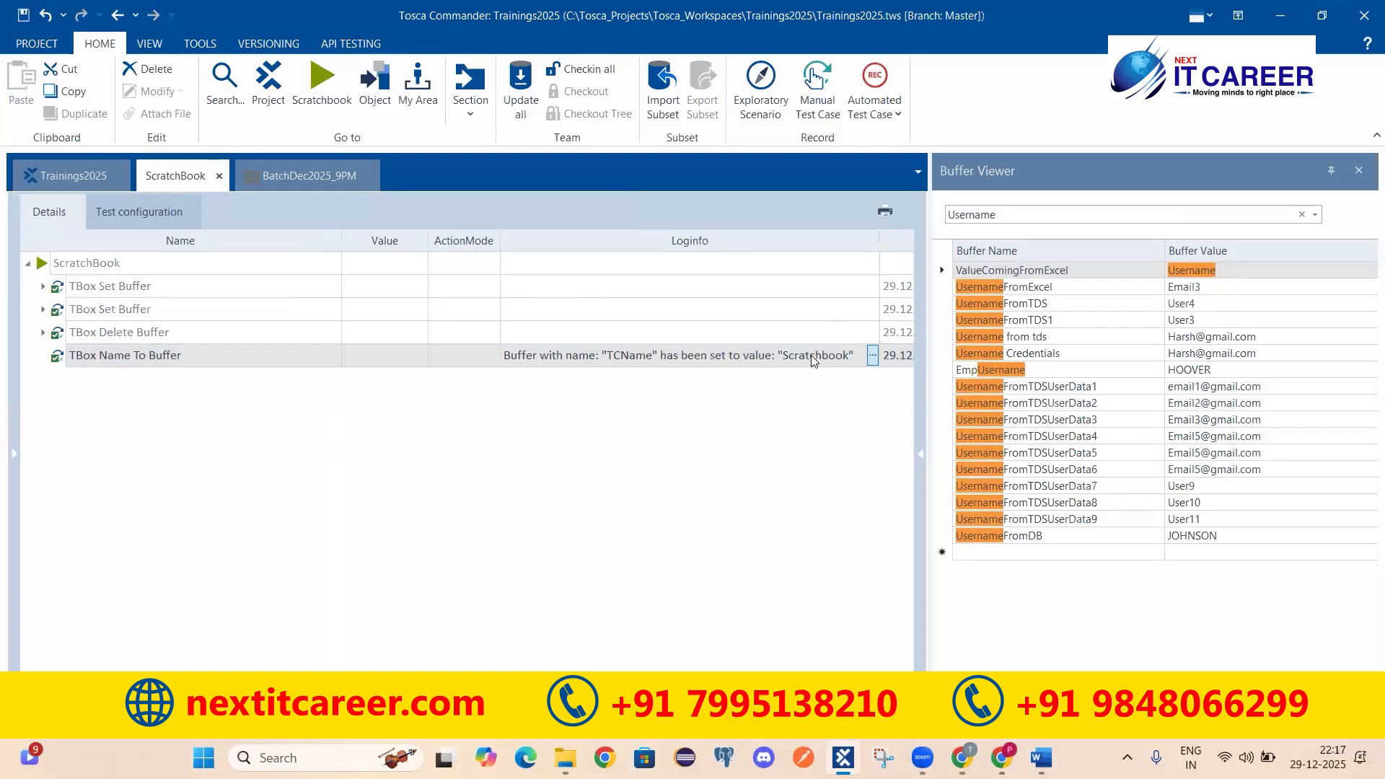
click(787, 358)
drag(783, 377, 845, 380)
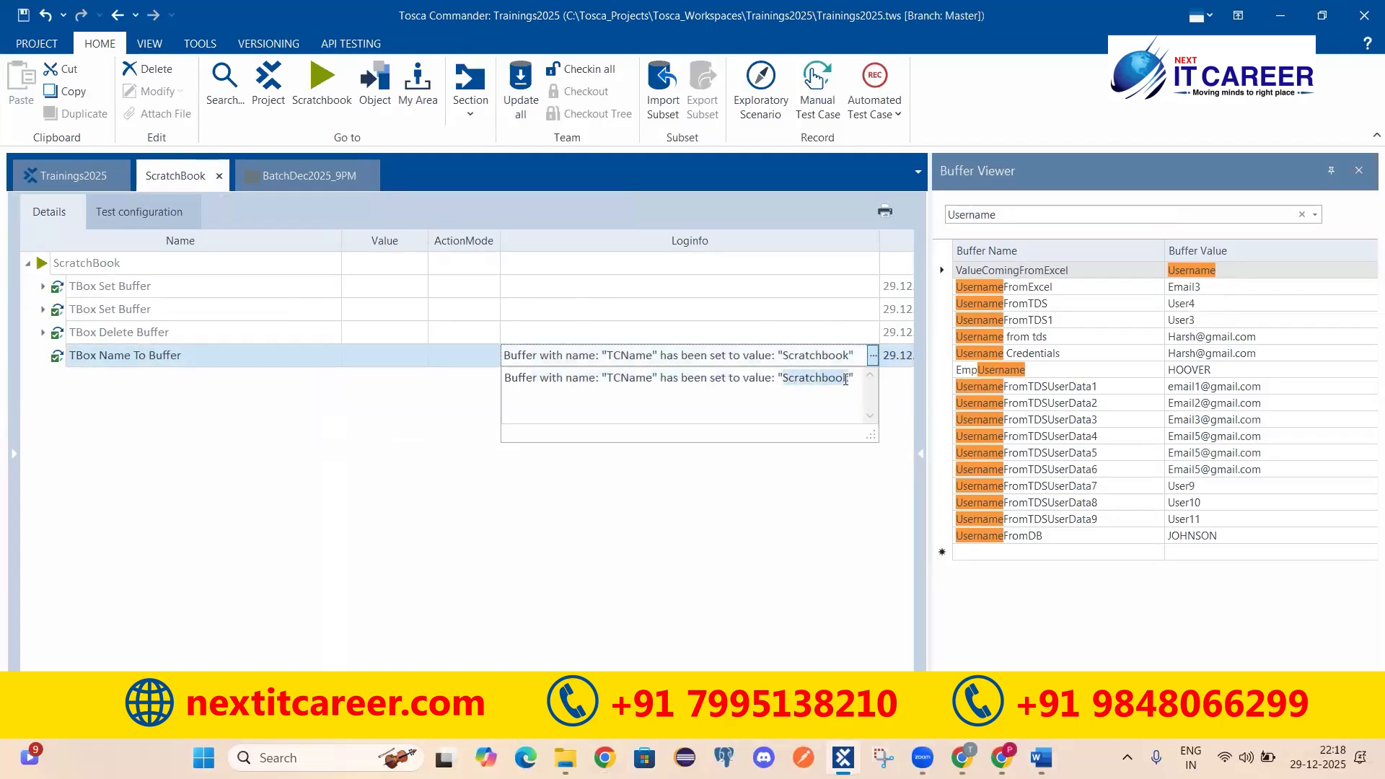
click(302, 180)
click(368, 404)
Step: Copy the TBox Name To Buffer step into Login Func of the APP - Automation
right_click(368, 406)
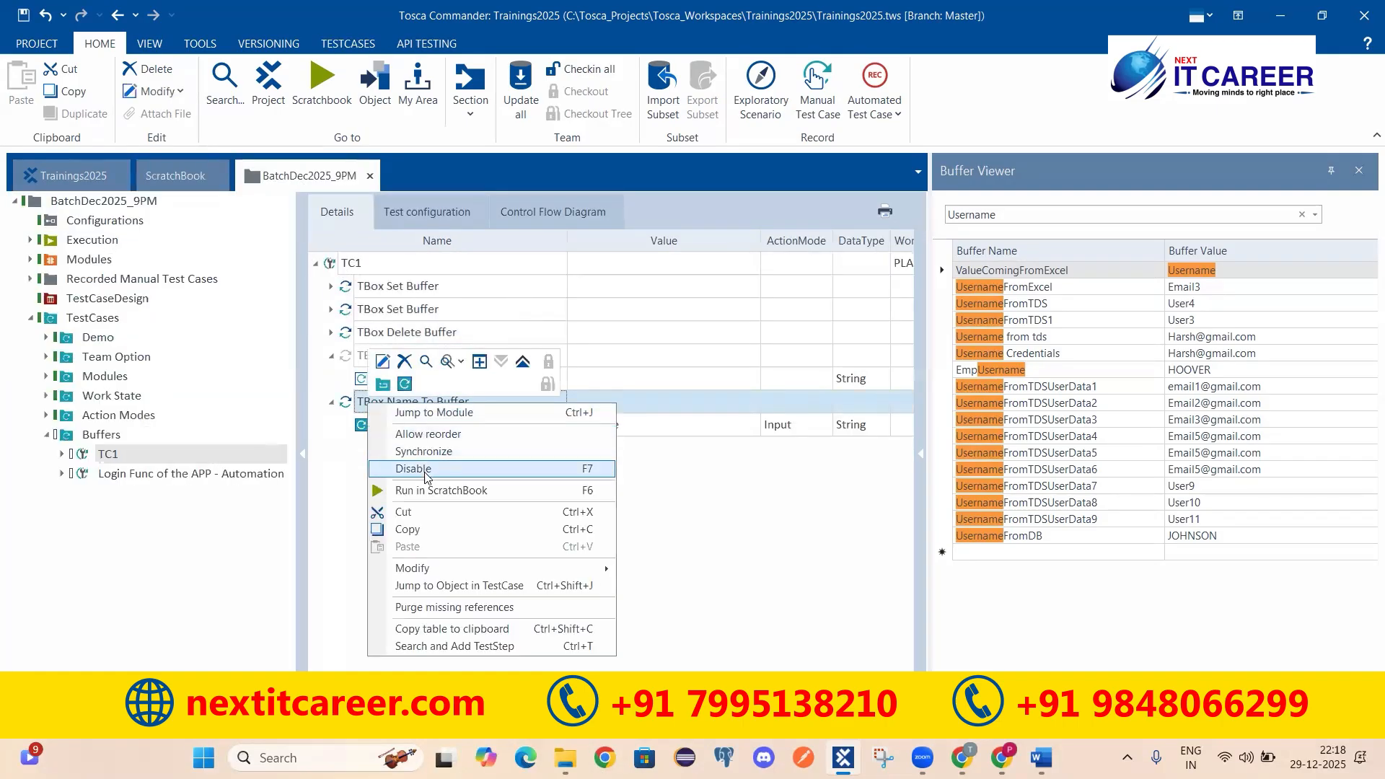
click(412, 531)
click(125, 475)
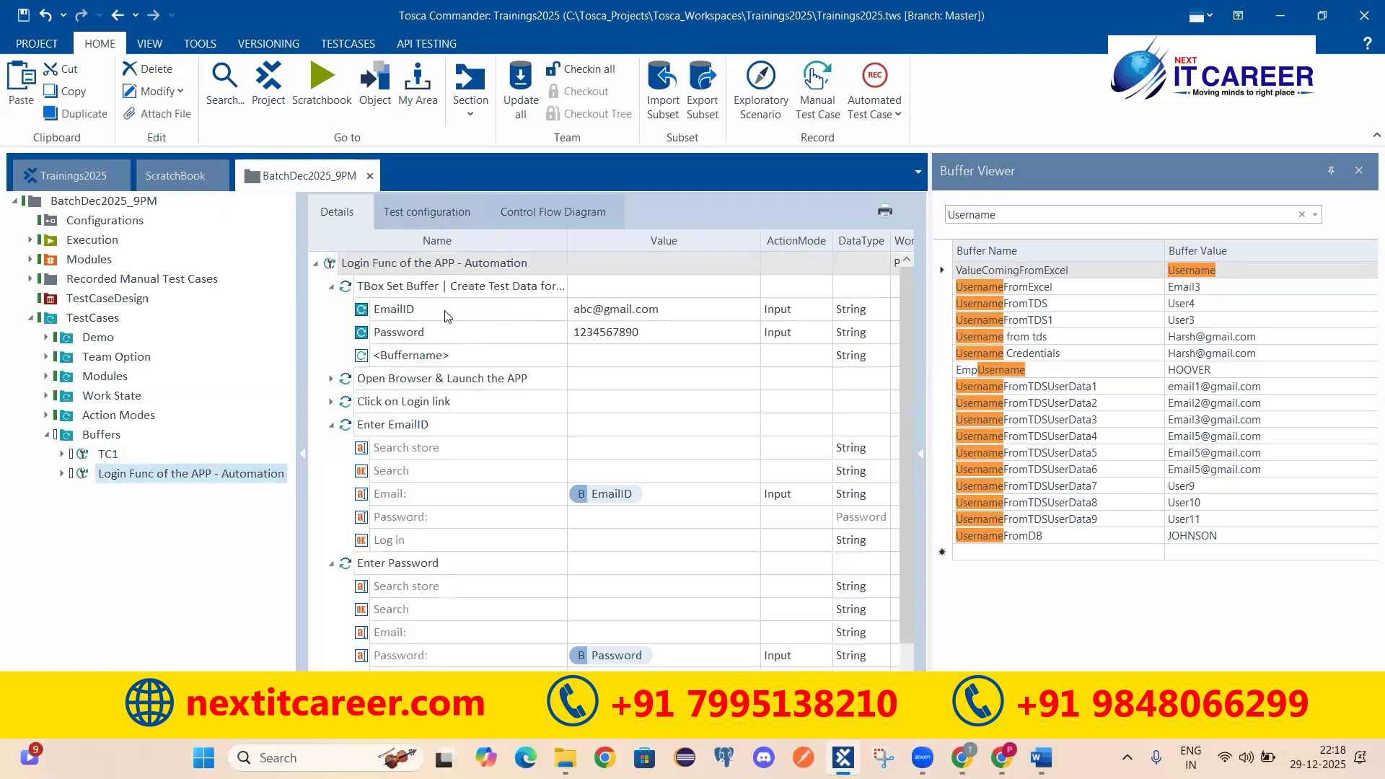
right_click(355, 264)
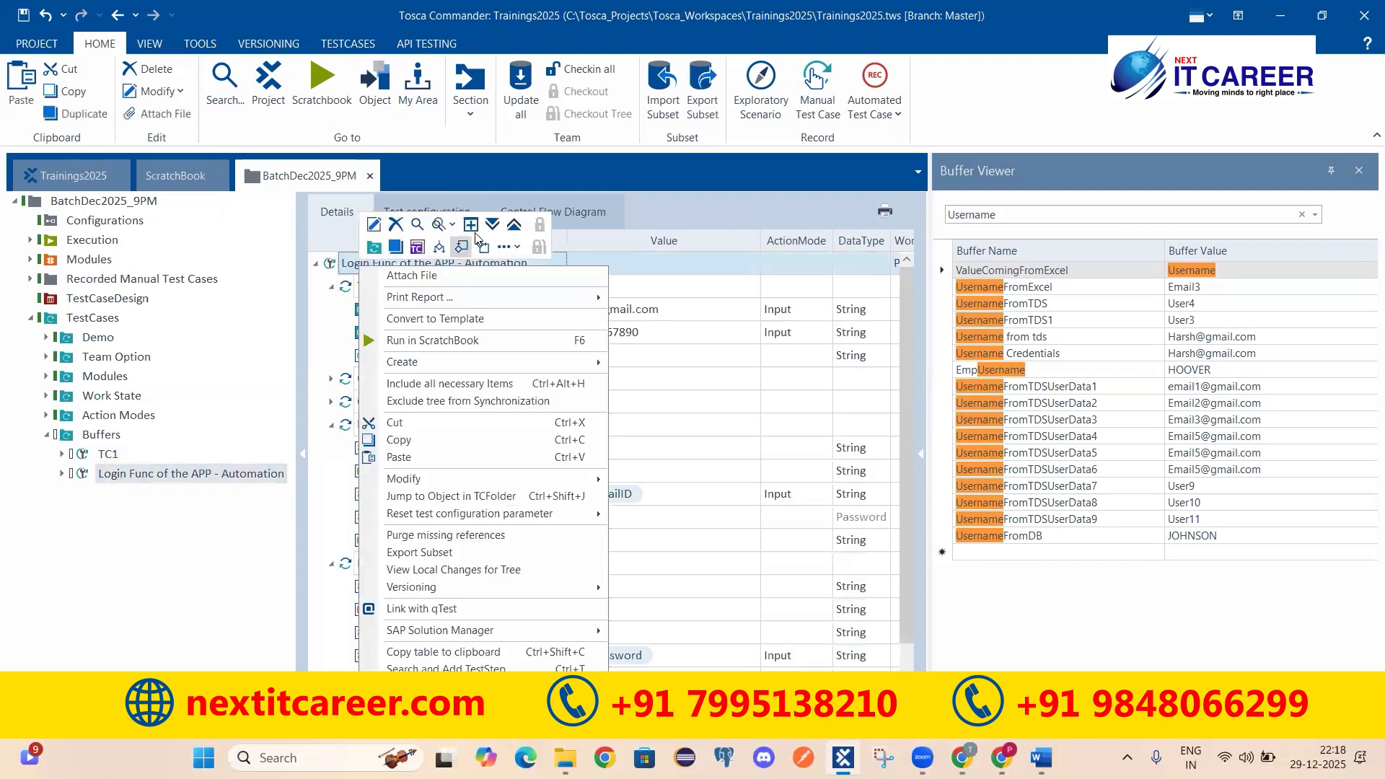
click(514, 226)
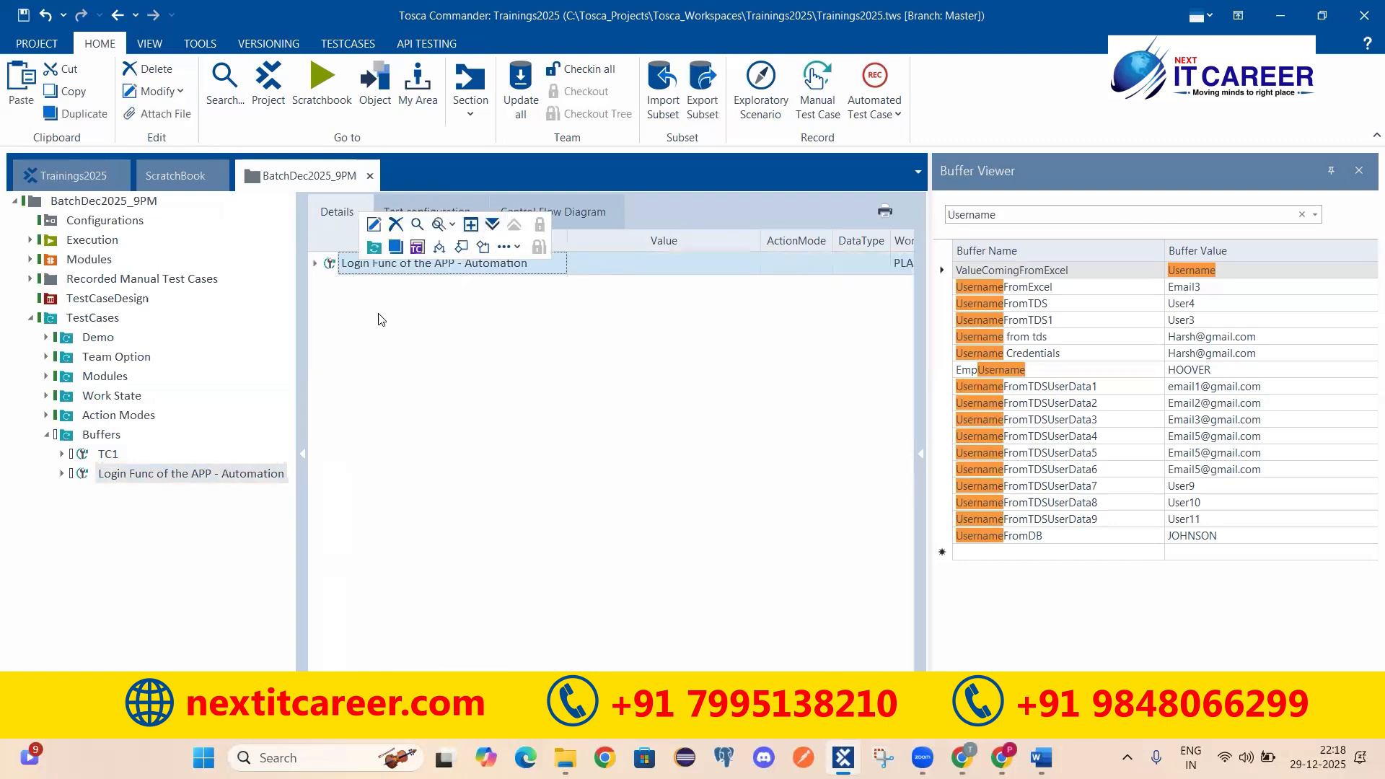
click(316, 264)
key(ctrl+v)
Step: Move the pasted step to second position after TBox Set Buffer and expand it
drag(348, 449, 363, 310)
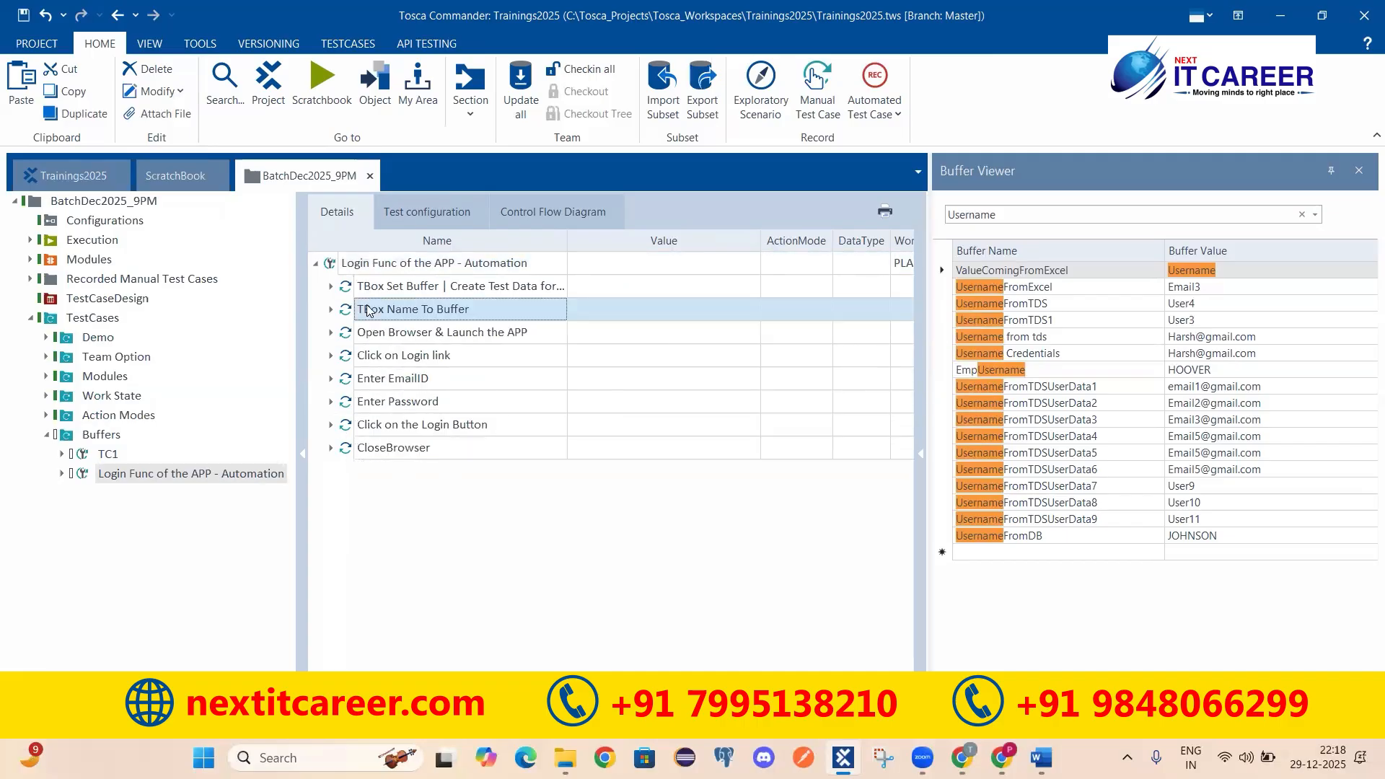
click(334, 267)
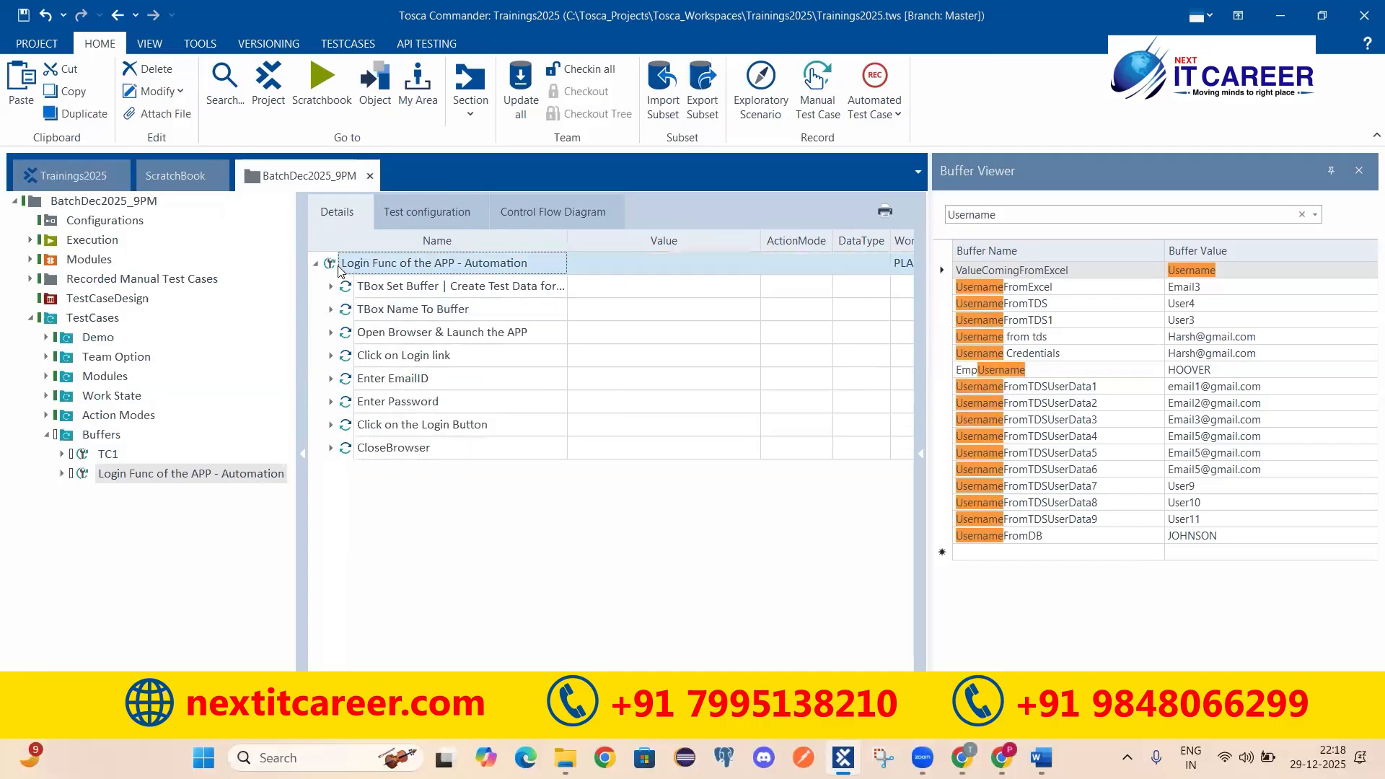
click(331, 309)
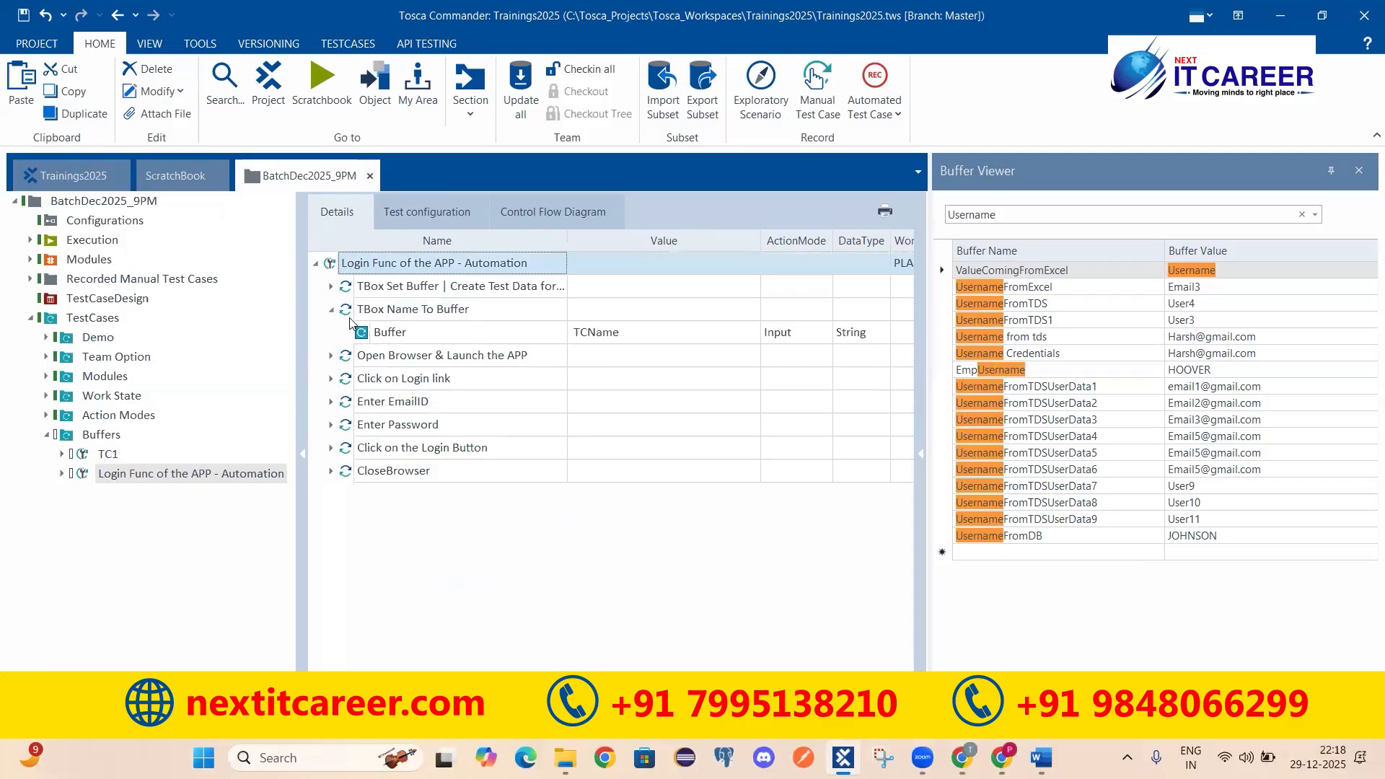
Step: Check the copied step's TCName buffer value, review the ScratchBook log, then reopen TC1
click(589, 333)
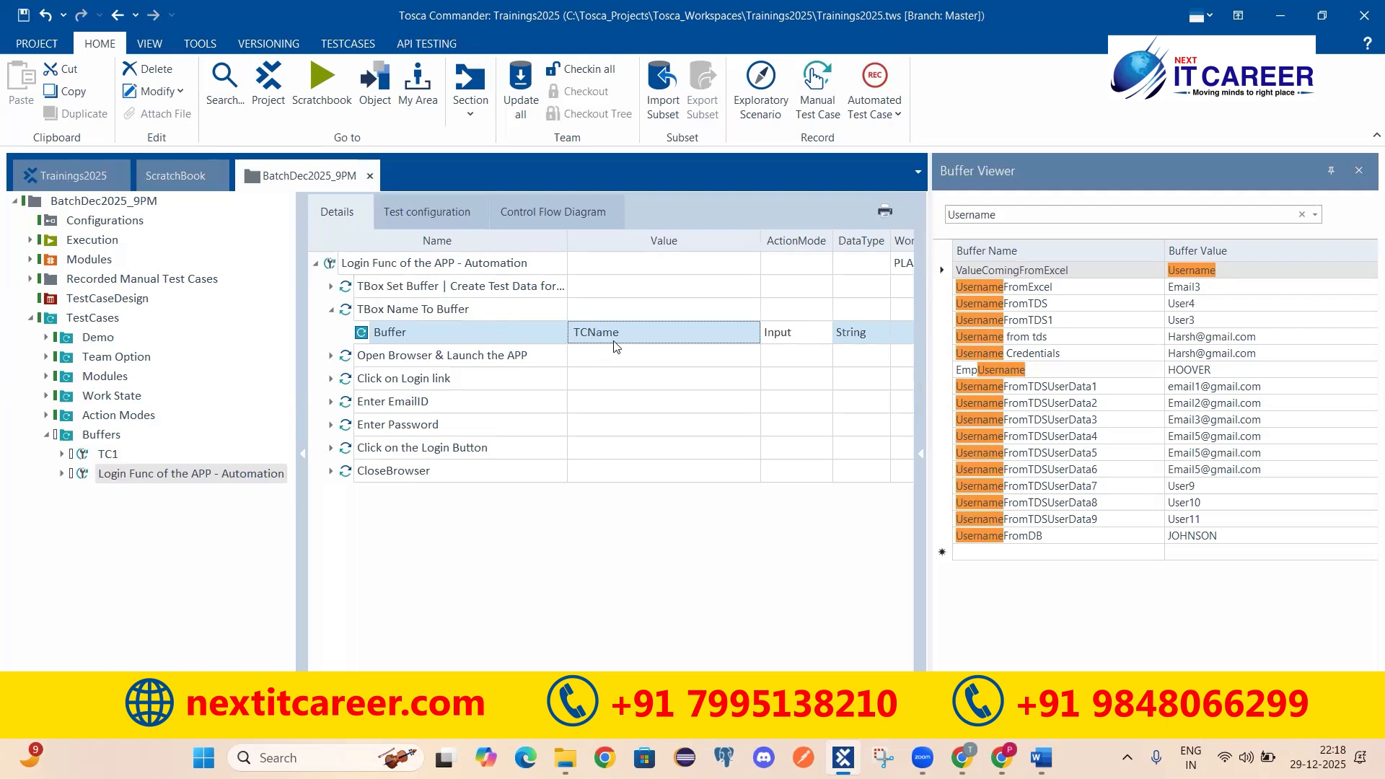
click(370, 314)
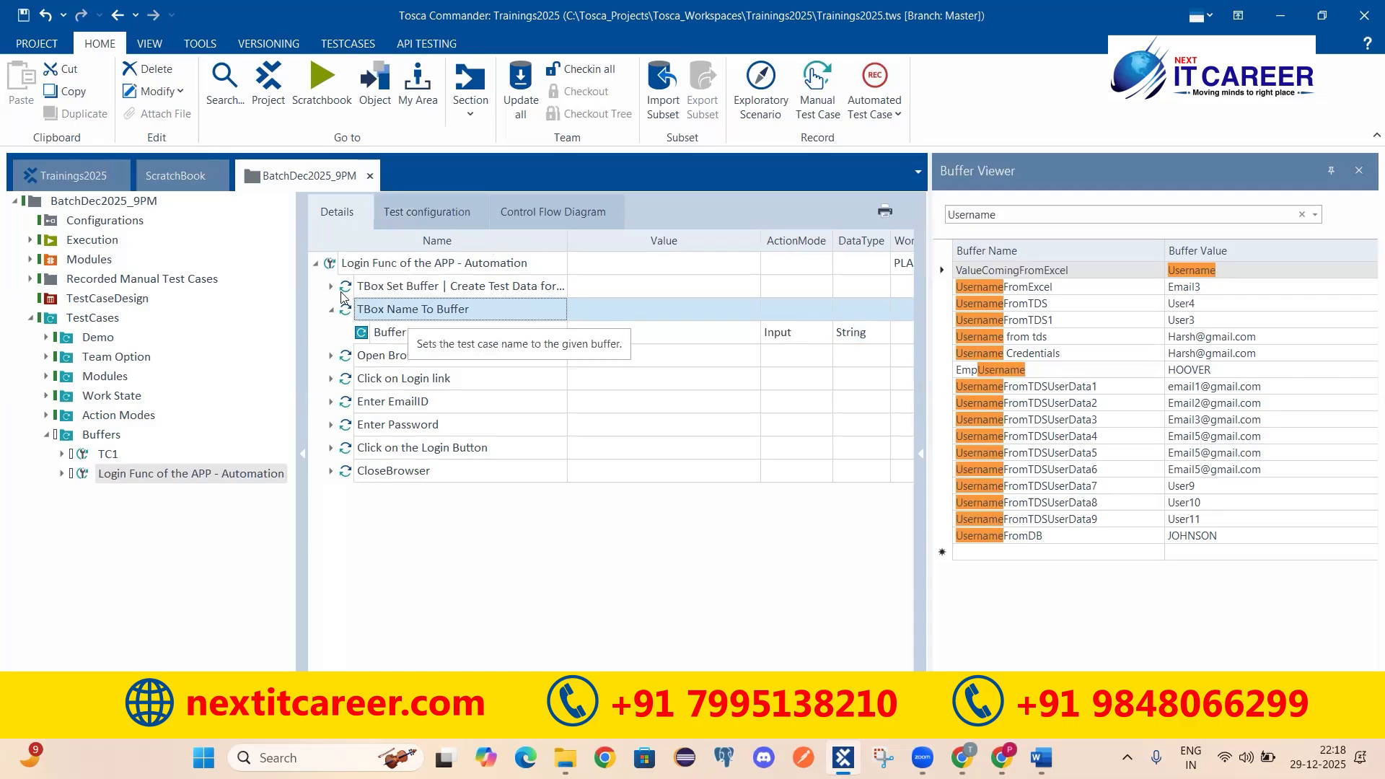
click(175, 175)
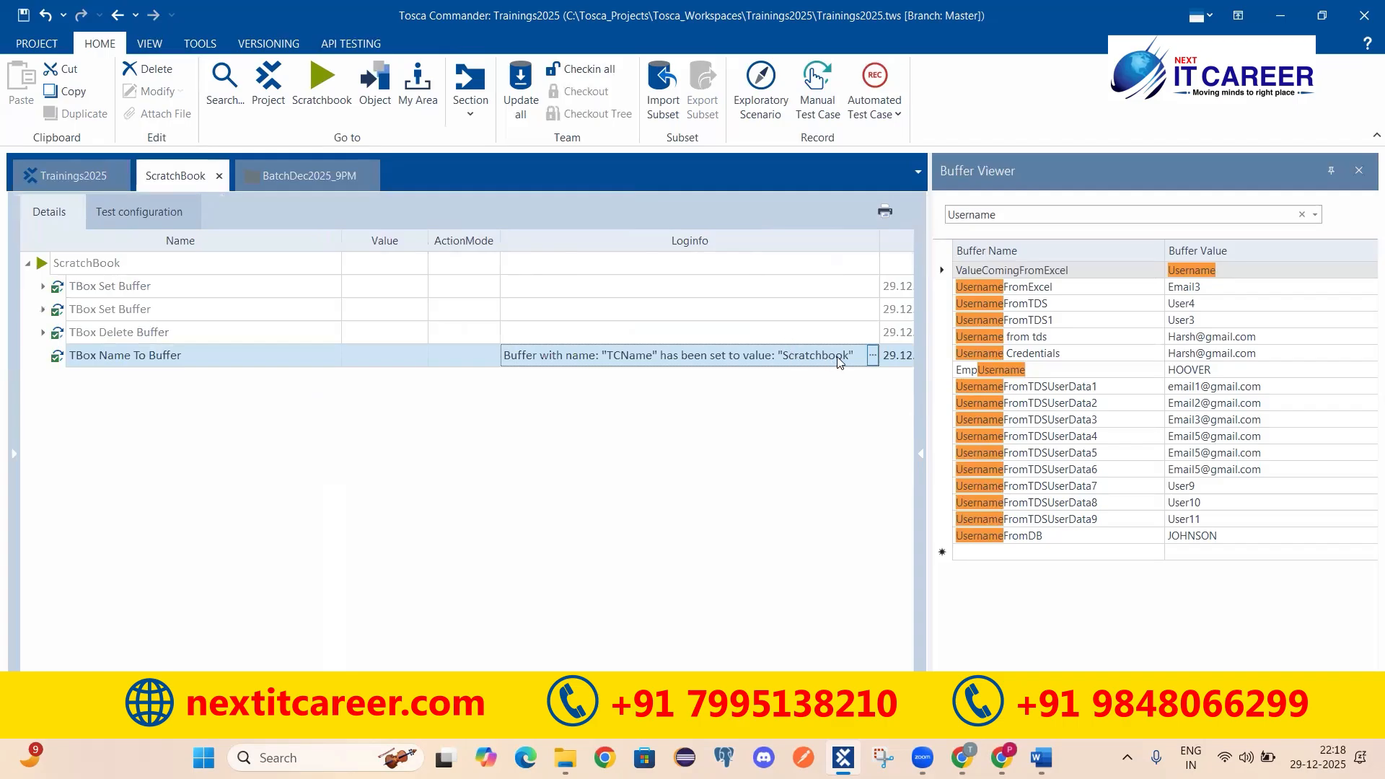
click(290, 177)
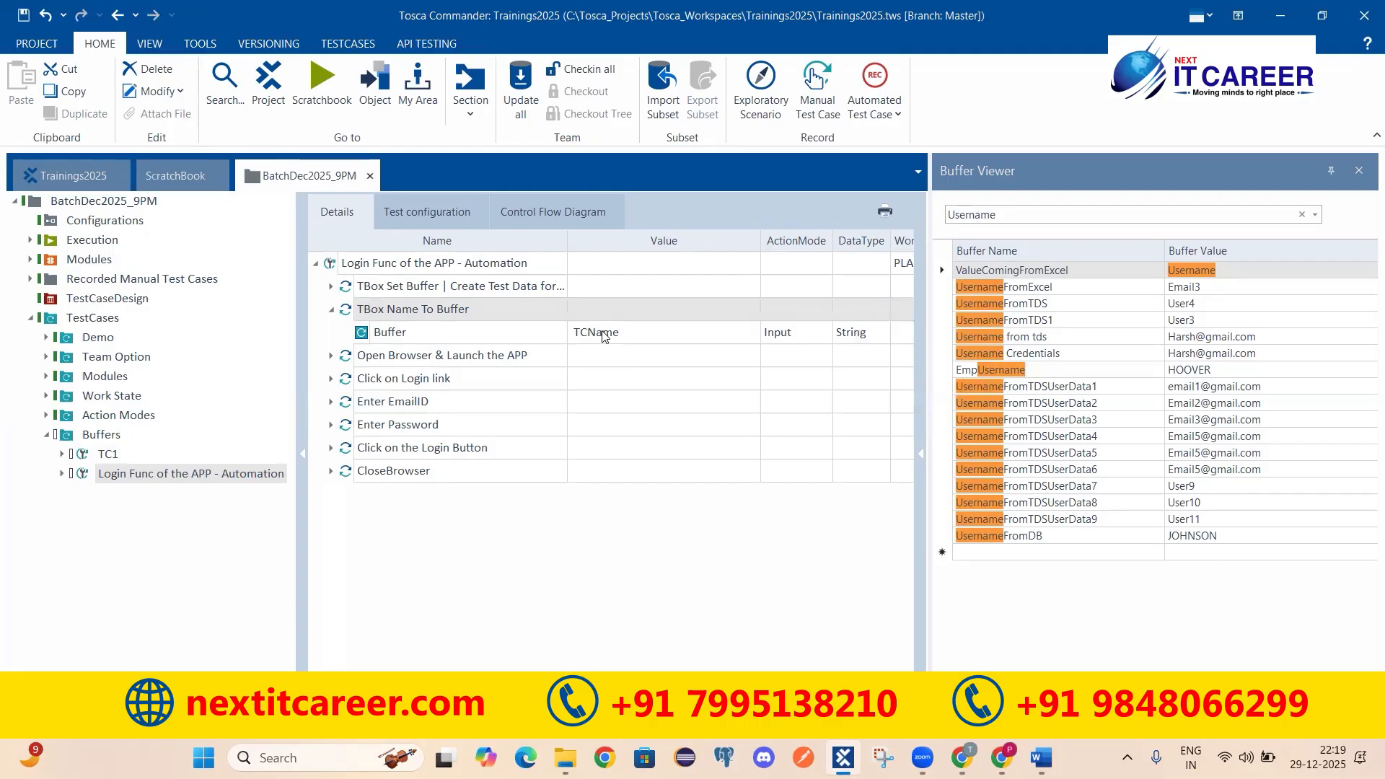
click(108, 456)
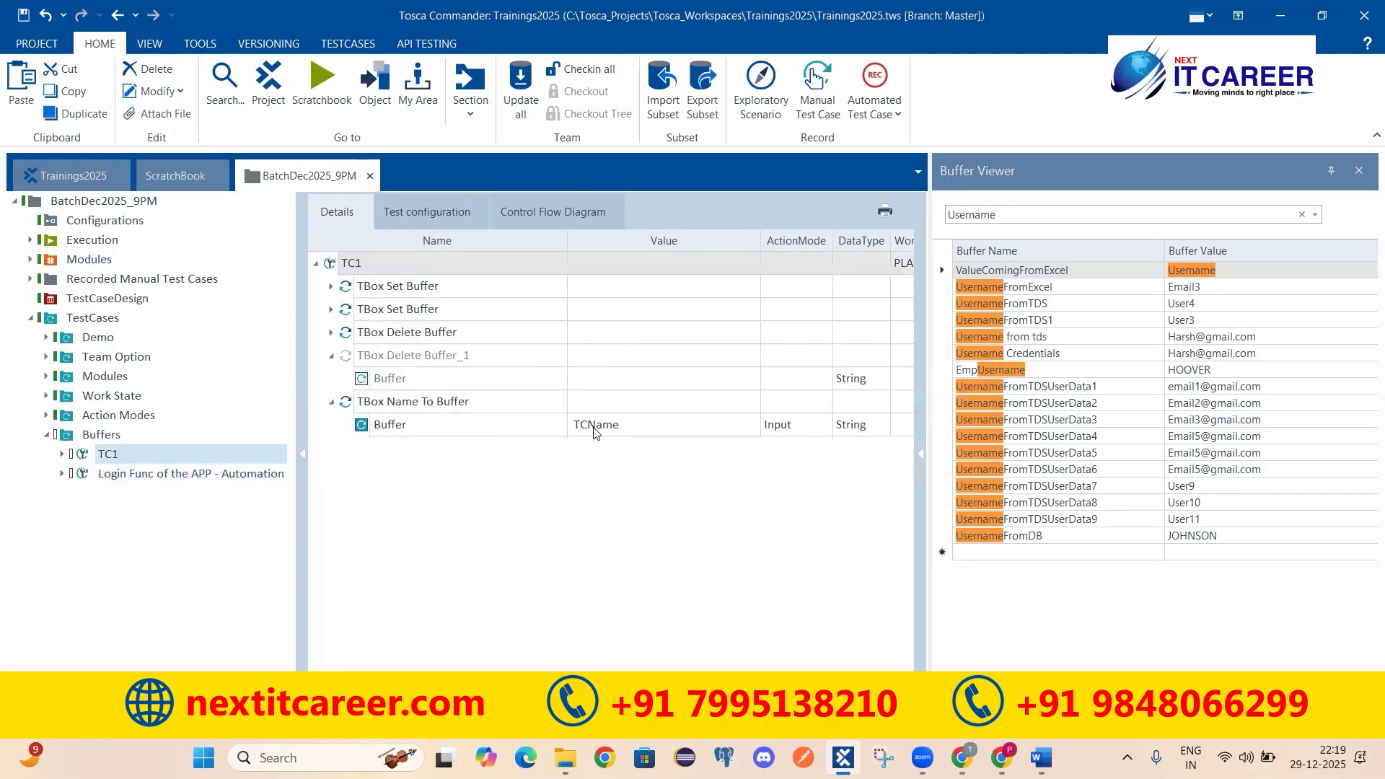
click(593, 427)
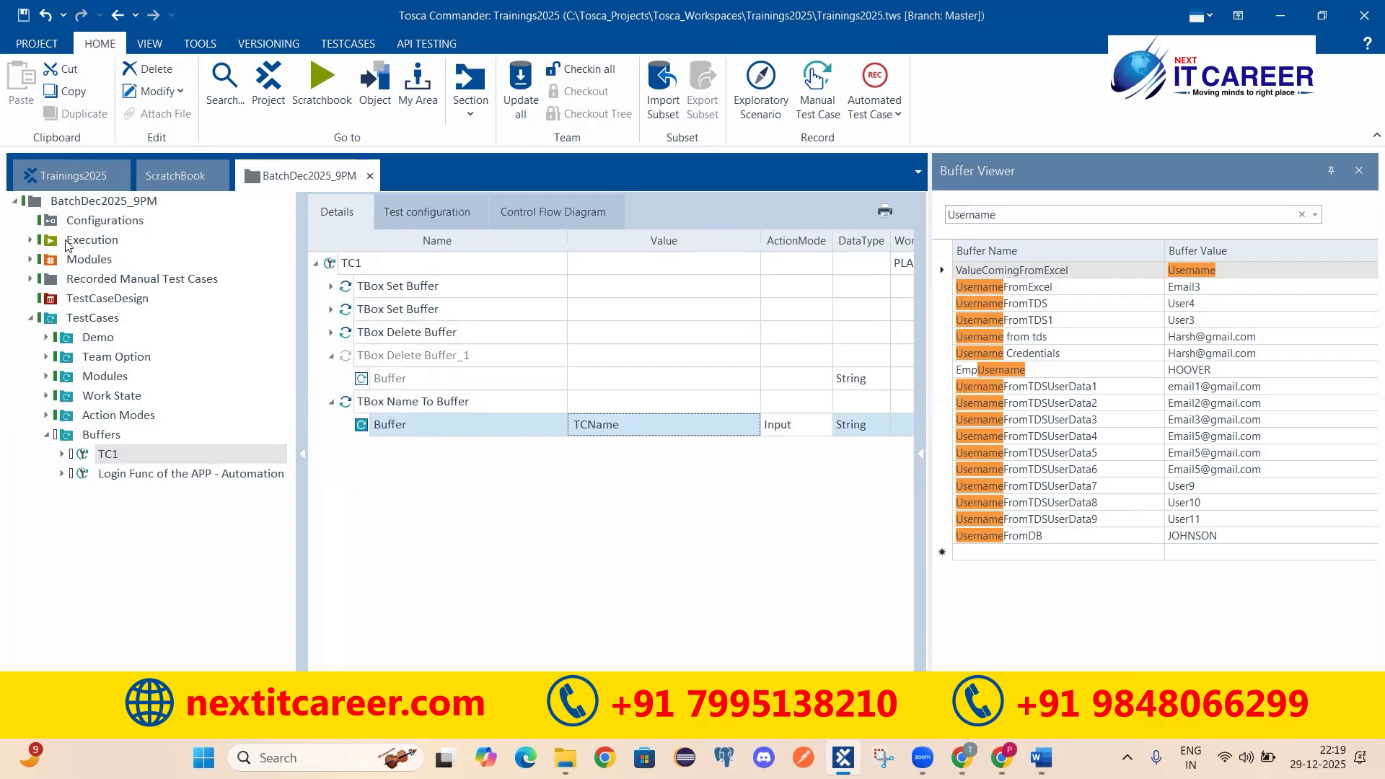
click(175, 176)
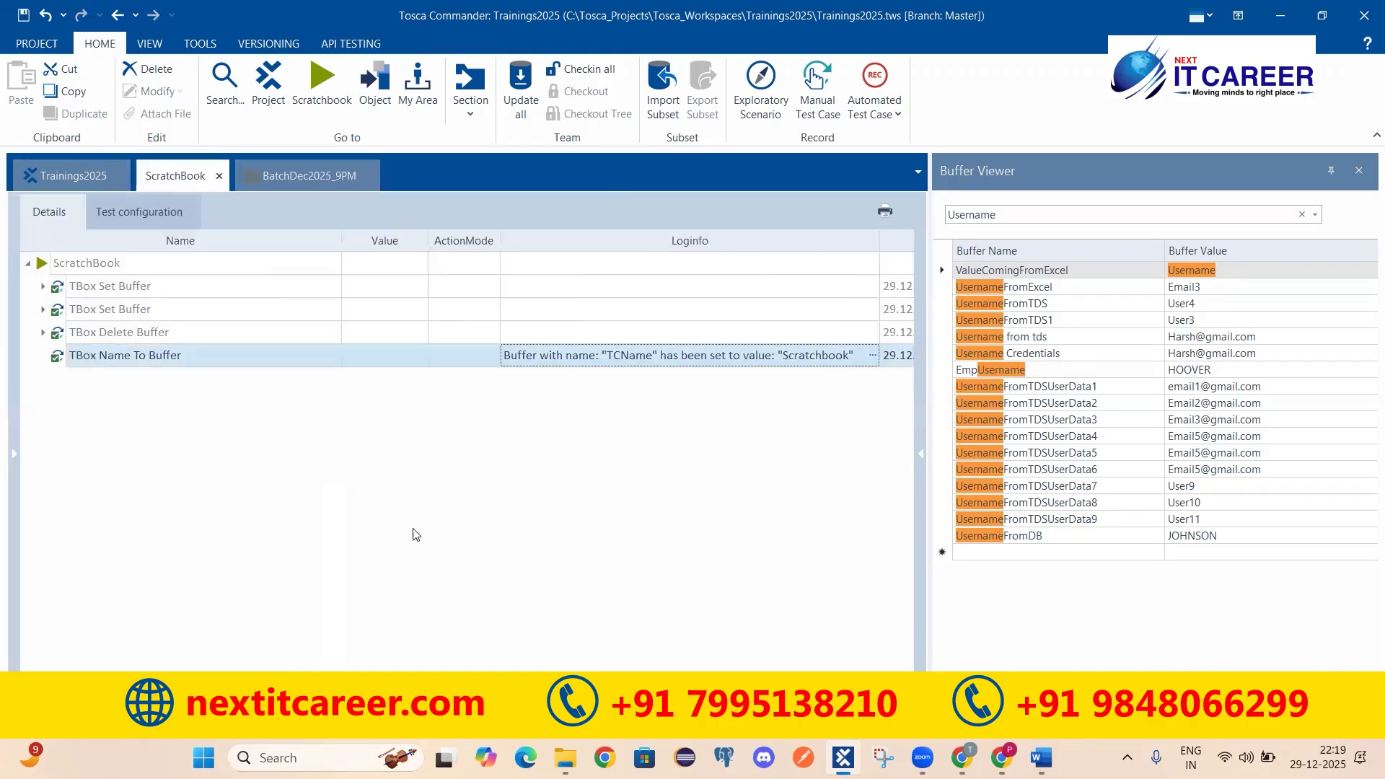
click(308, 175)
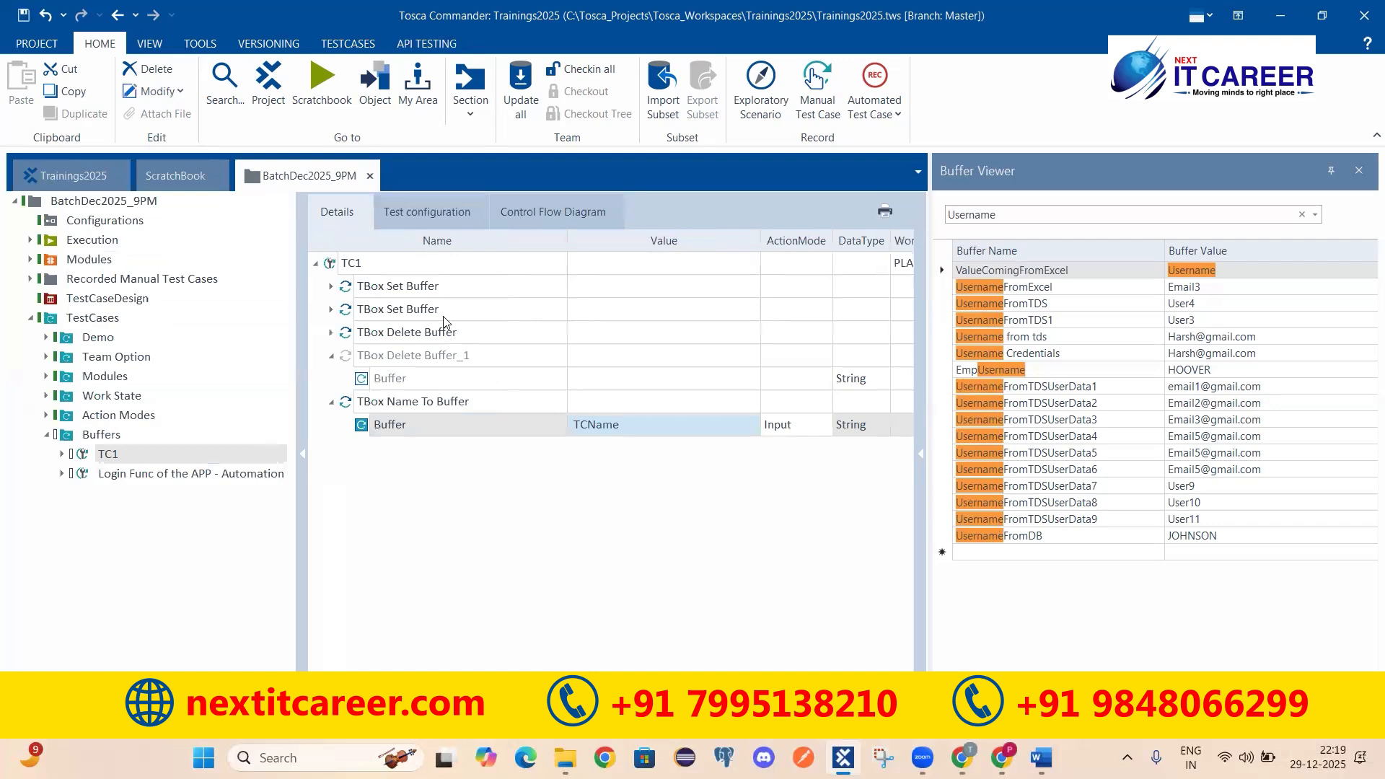
click(401, 408)
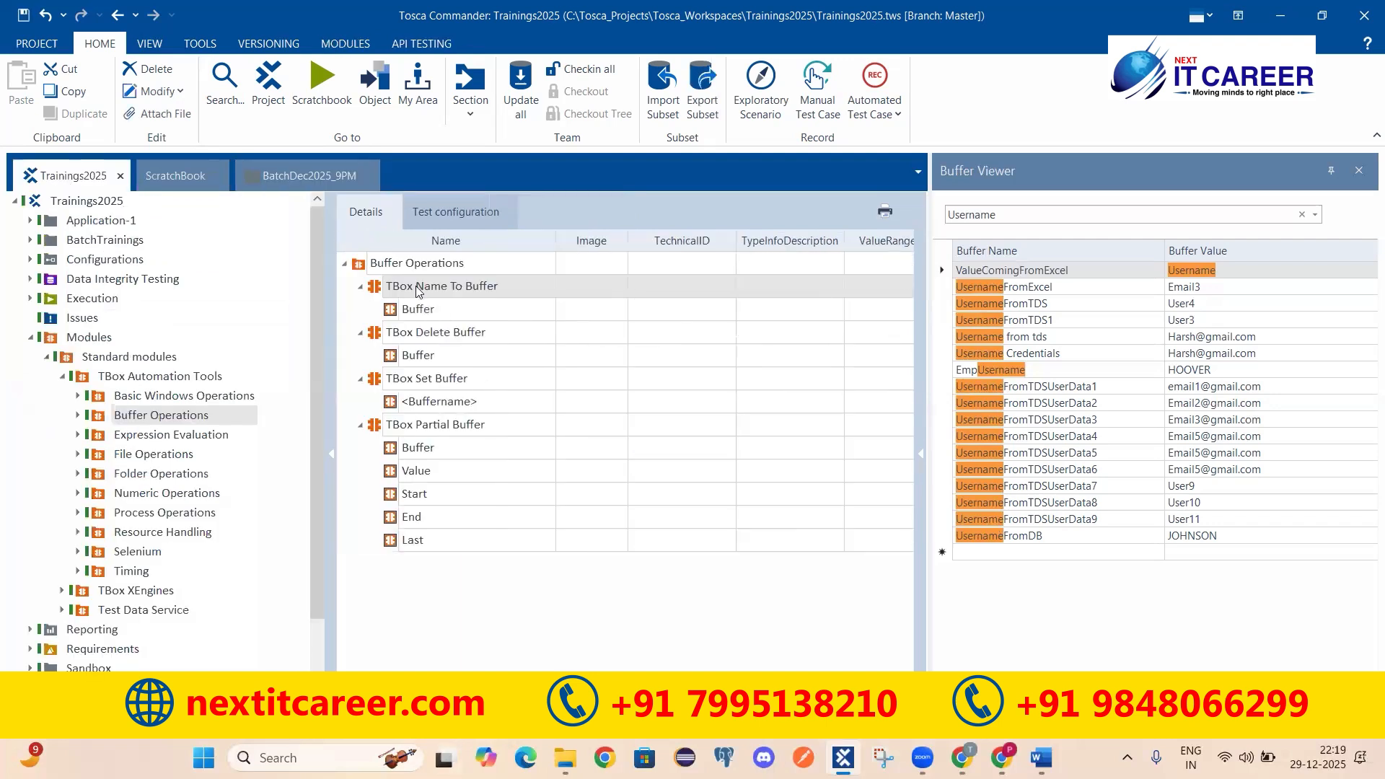
click(408, 333)
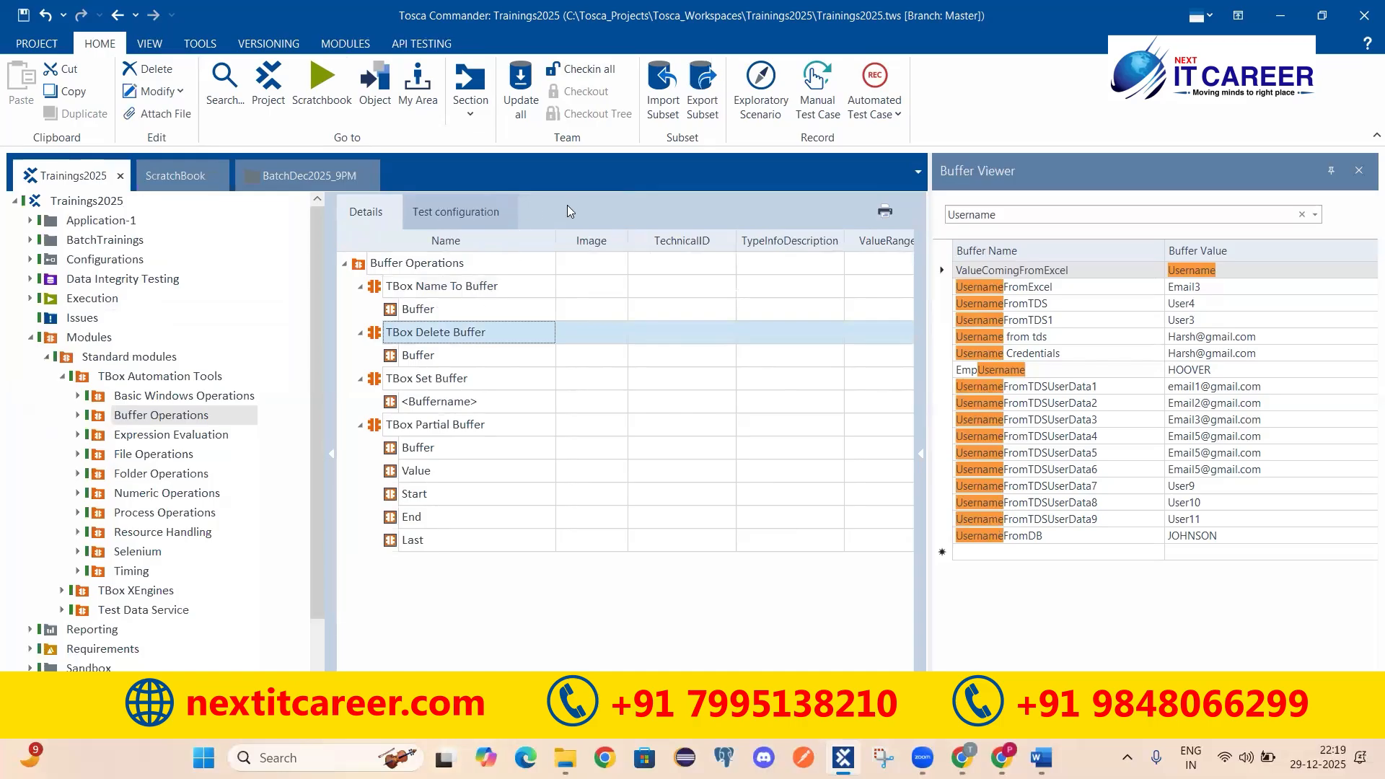
click(403, 381)
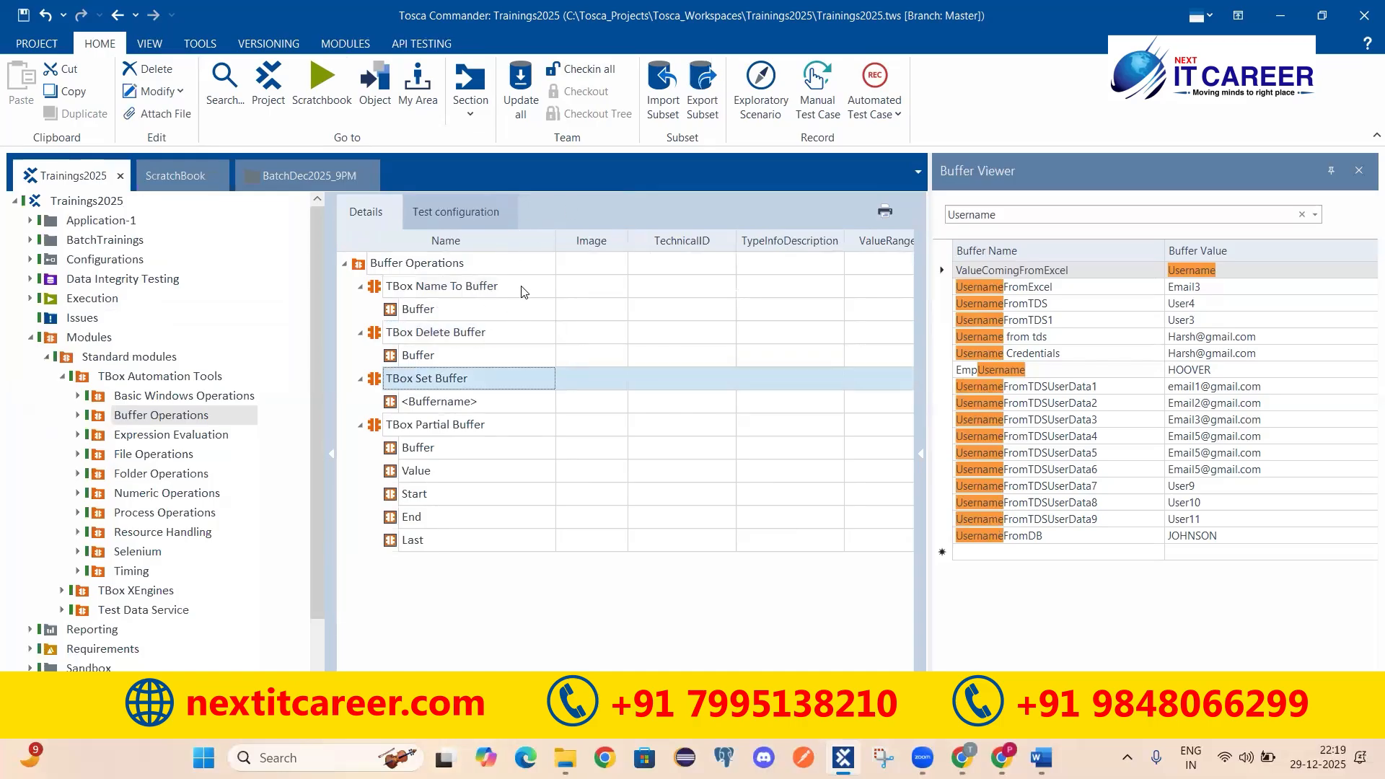
click(399, 431)
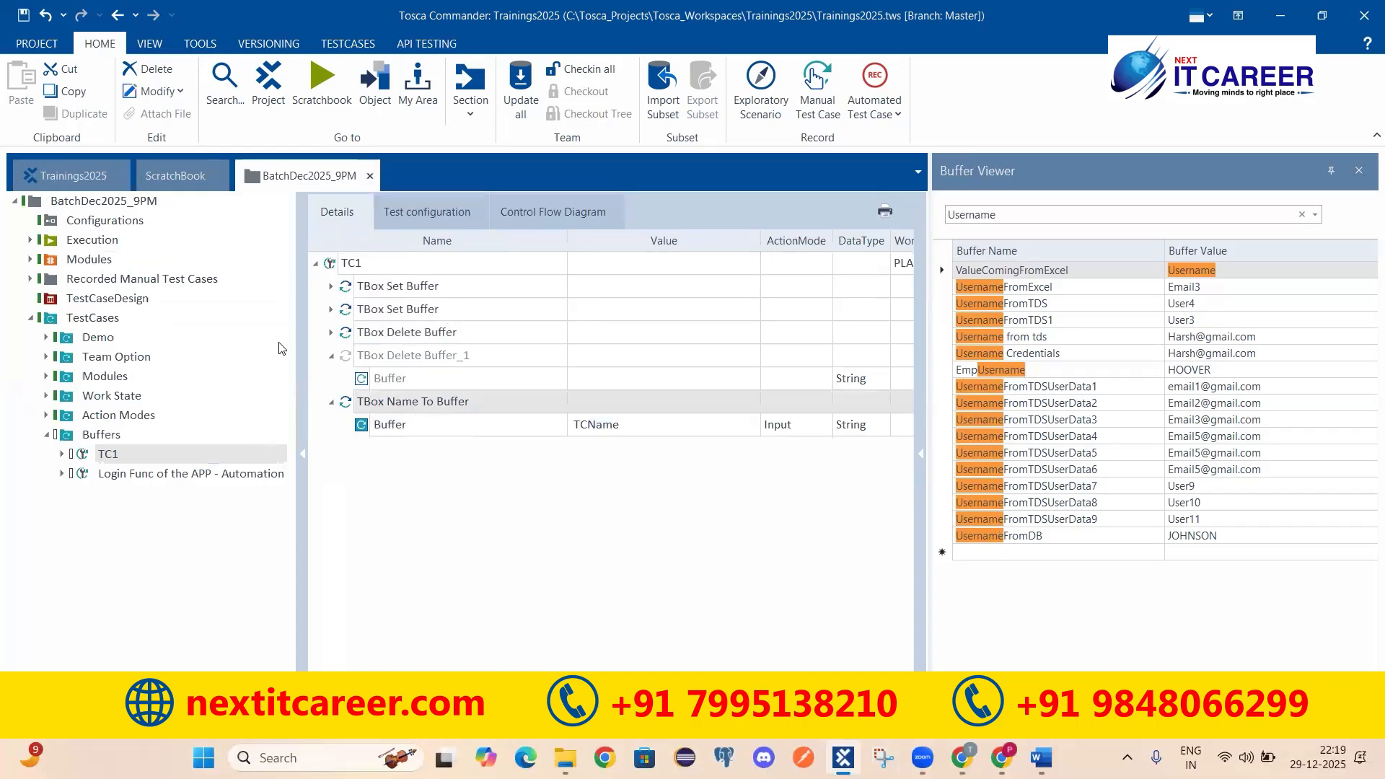
click(72, 176)
Step: Add a TBox Partial Buffer step to TC1 and expand it, collapsing the other steps
drag(374, 428, 355, 264)
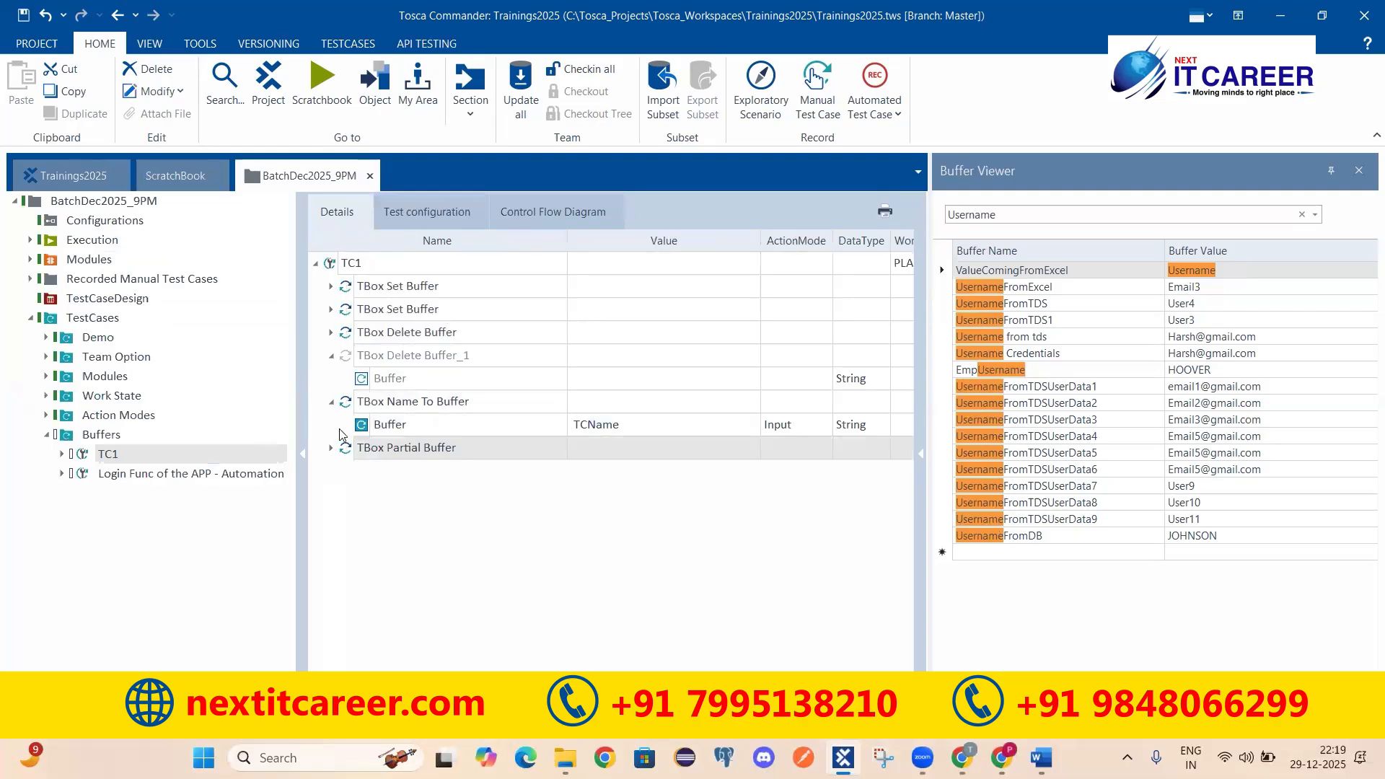
click(330, 450)
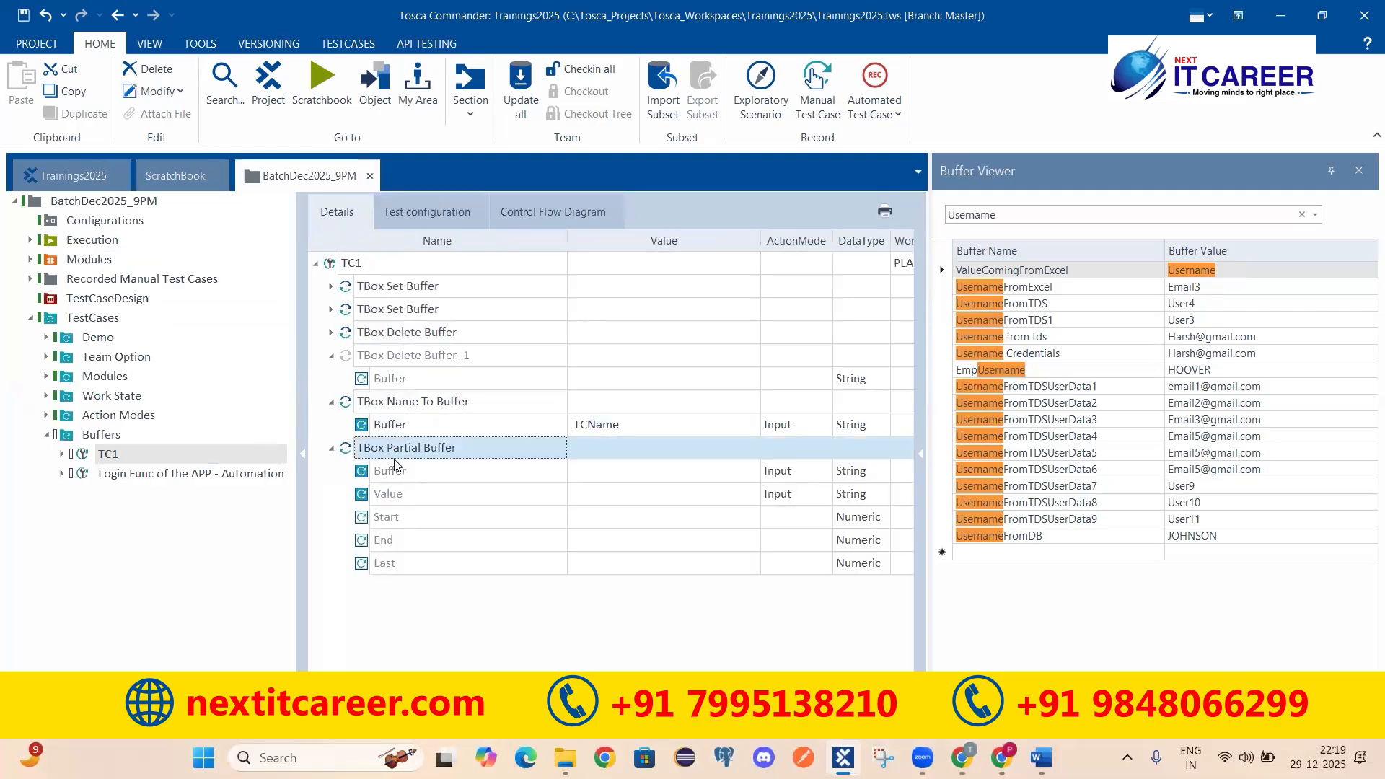
click(332, 355)
click(332, 379)
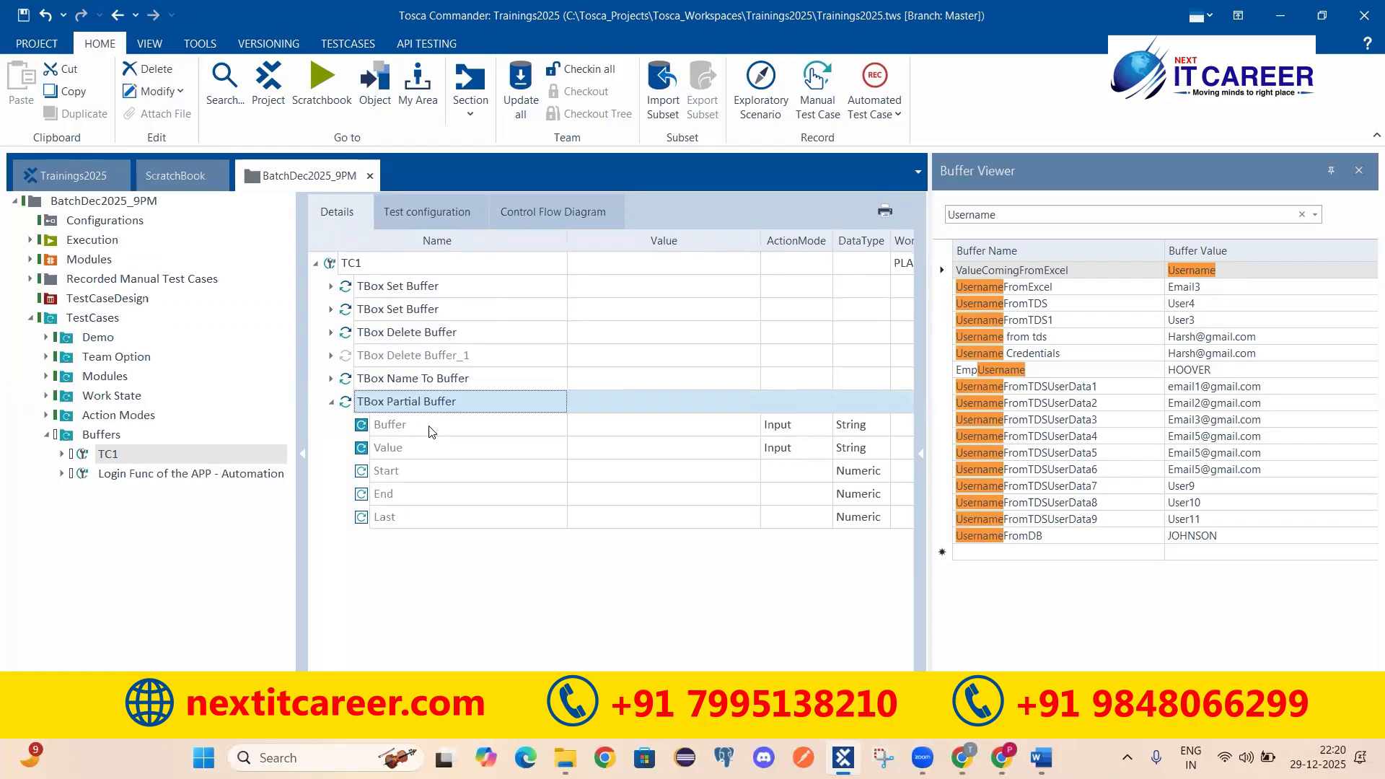
Step: Review the Partial Buffer's Buffer, Value, Start, End and Last parameters
click(392, 448)
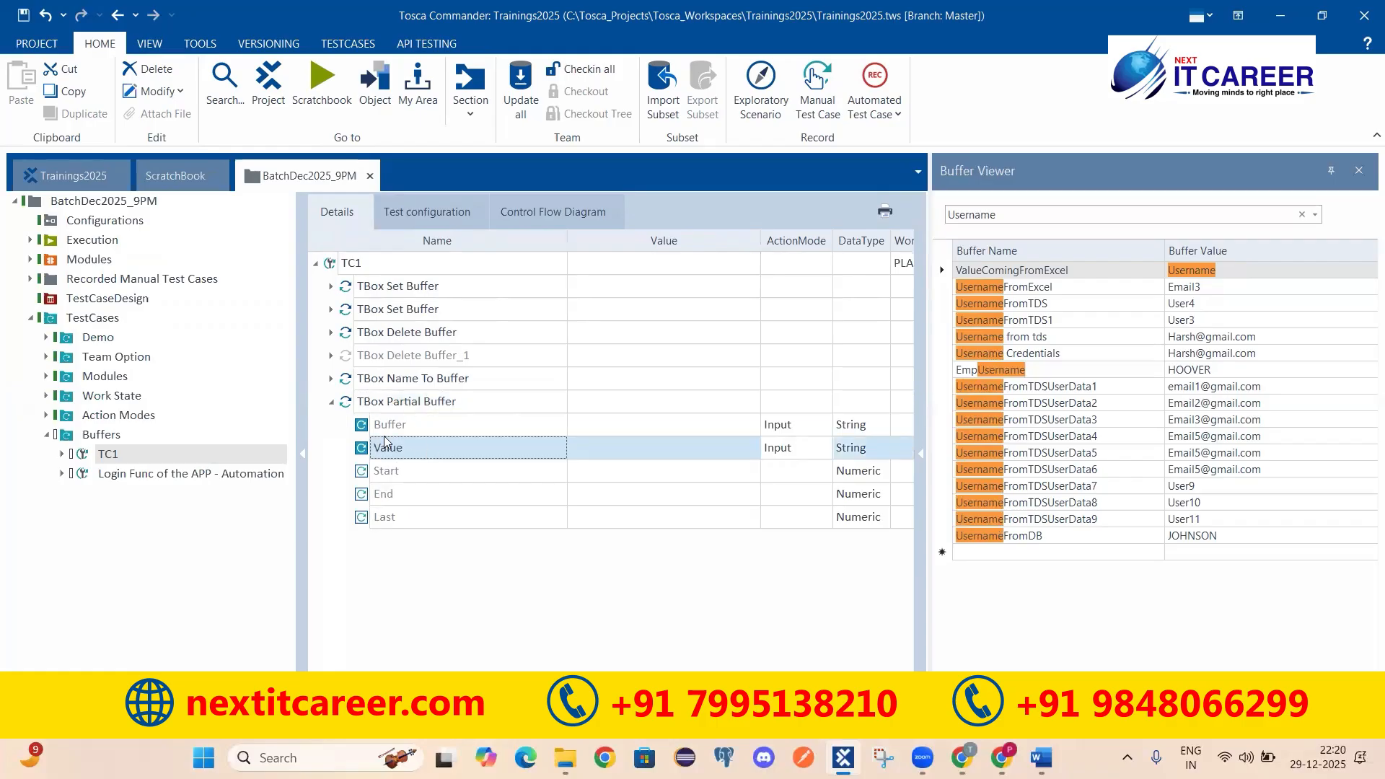
click(385, 430)
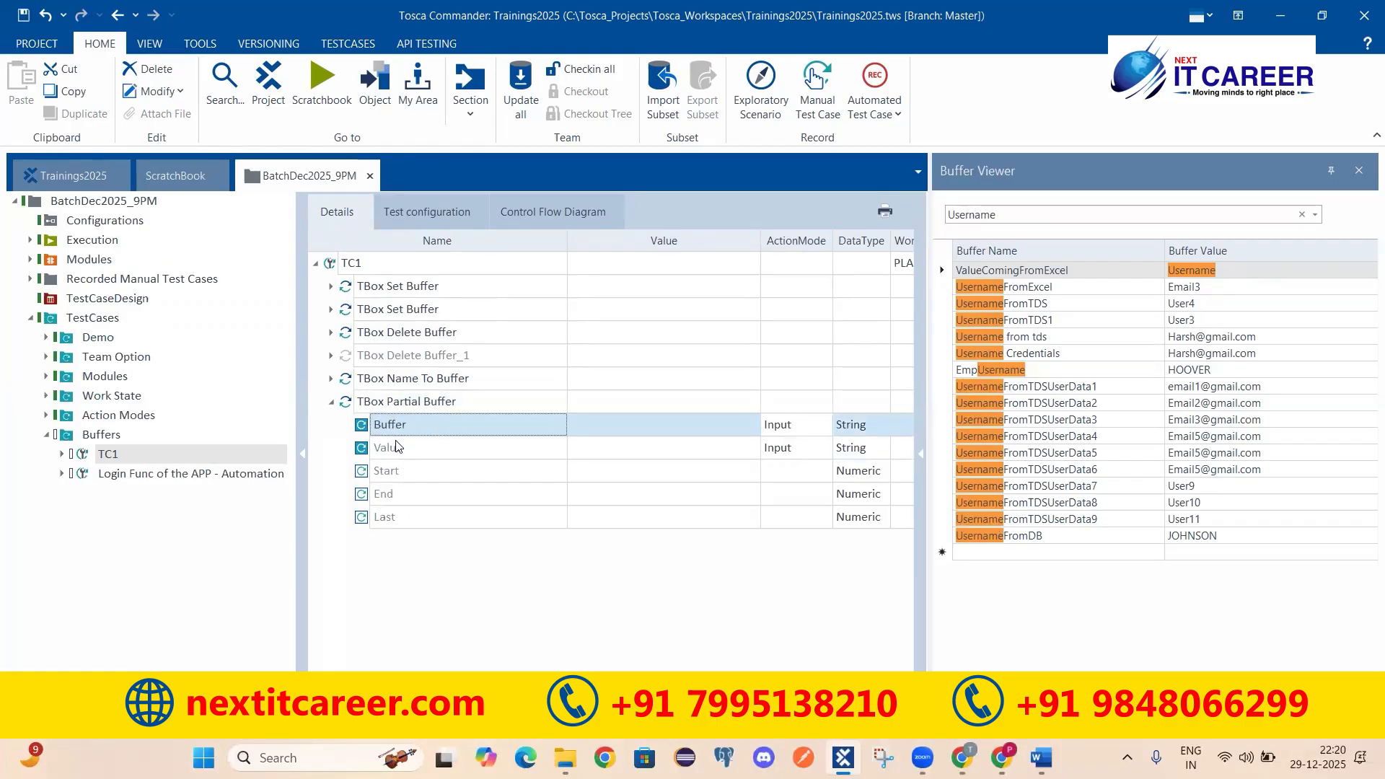
click(397, 448)
click(402, 476)
click(399, 491)
click(411, 514)
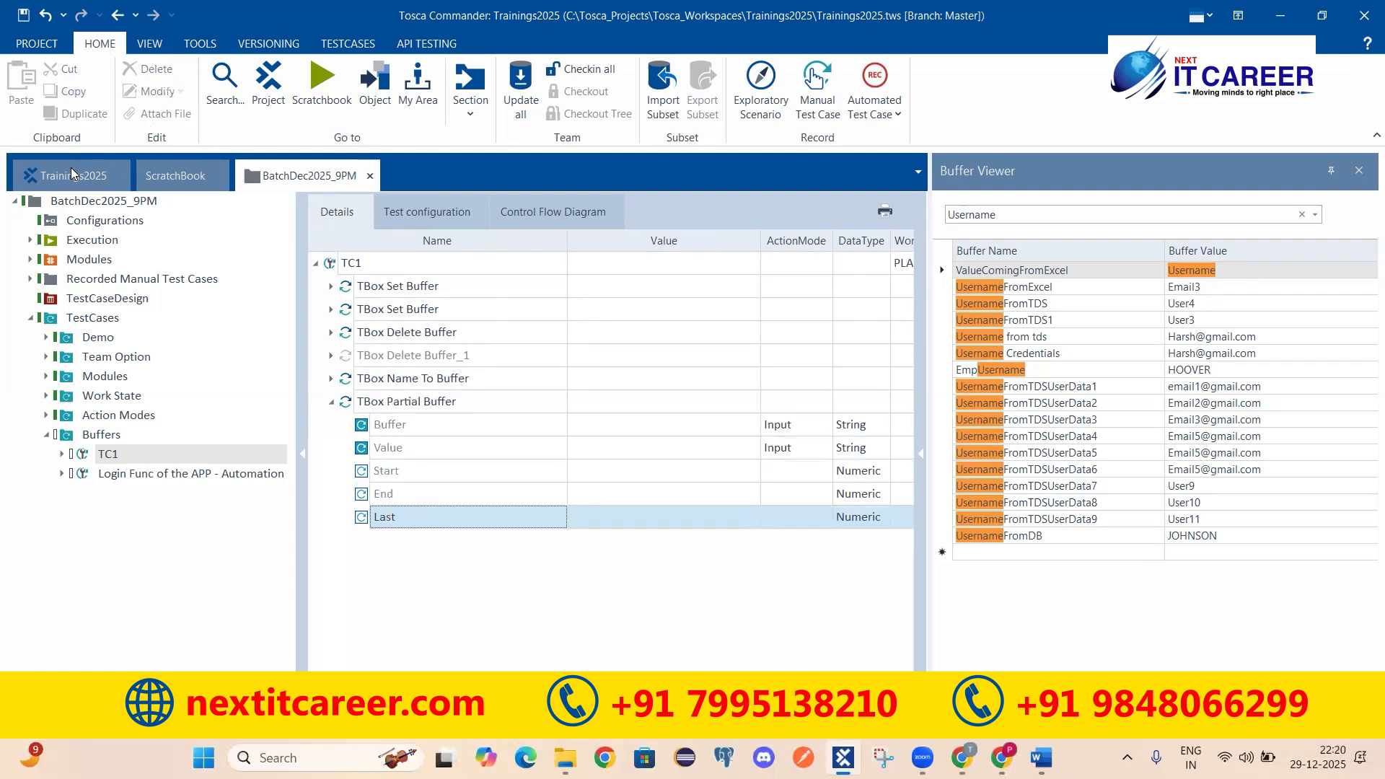
click(71, 174)
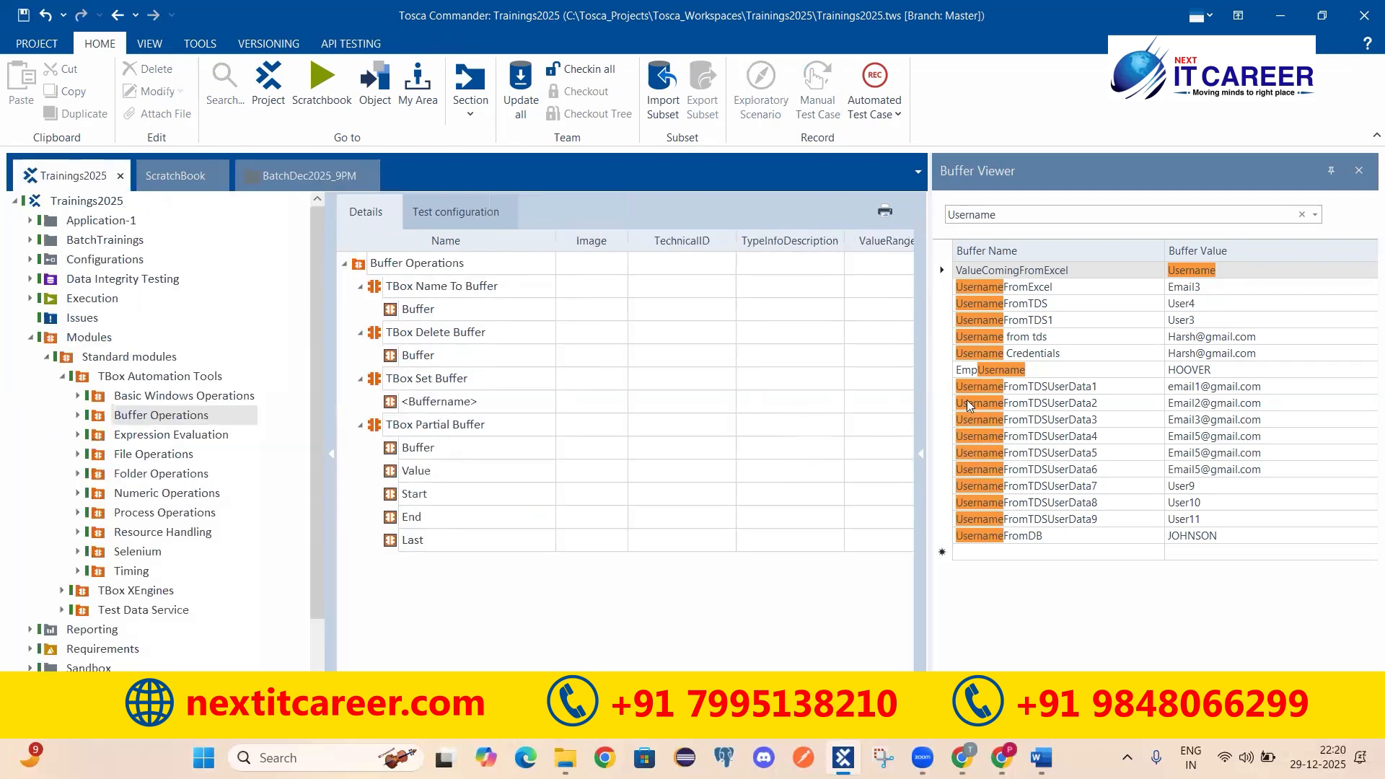
Step: Read the Buffer Operations descriptions for Partial Buffer's Buffer, Value, Start, End and Last parameters
scroll(798, 635, right, 5)
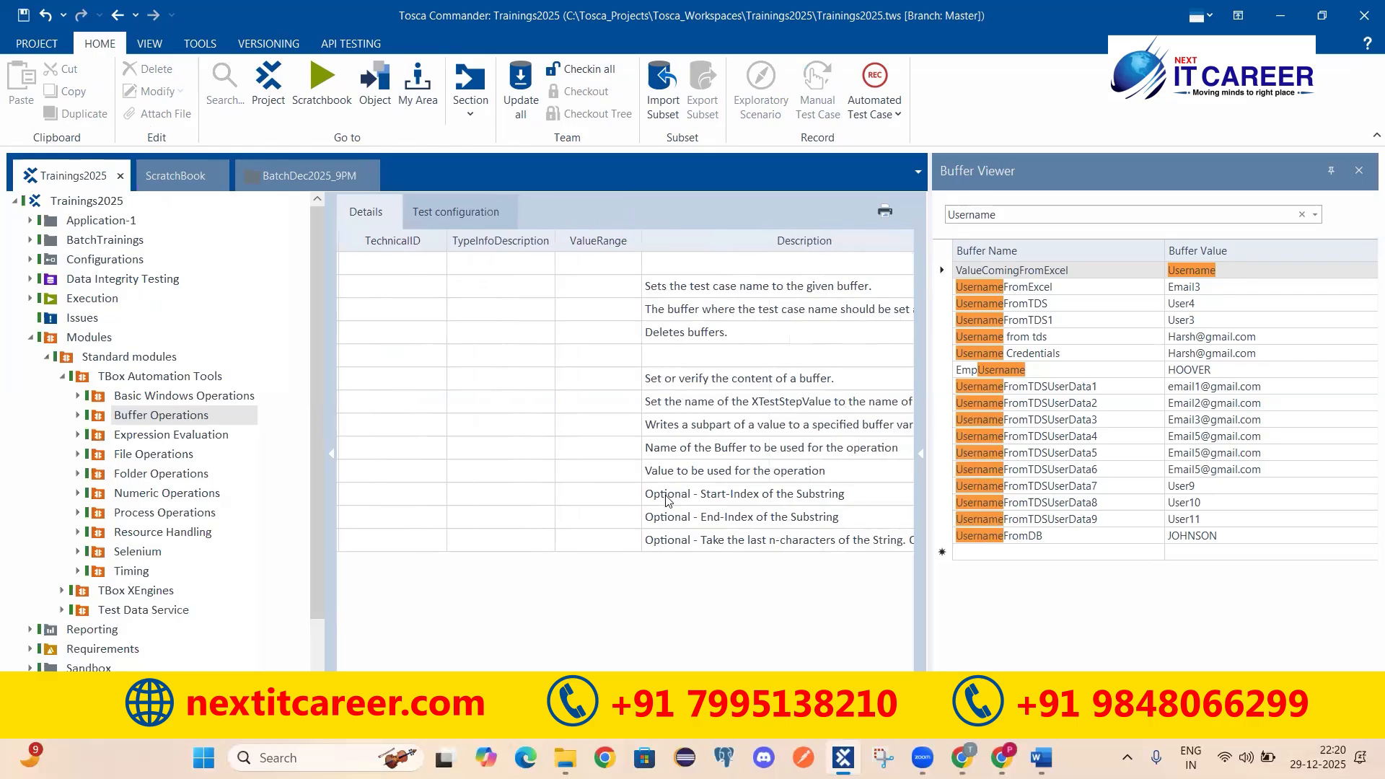
click(674, 494)
click(610, 547)
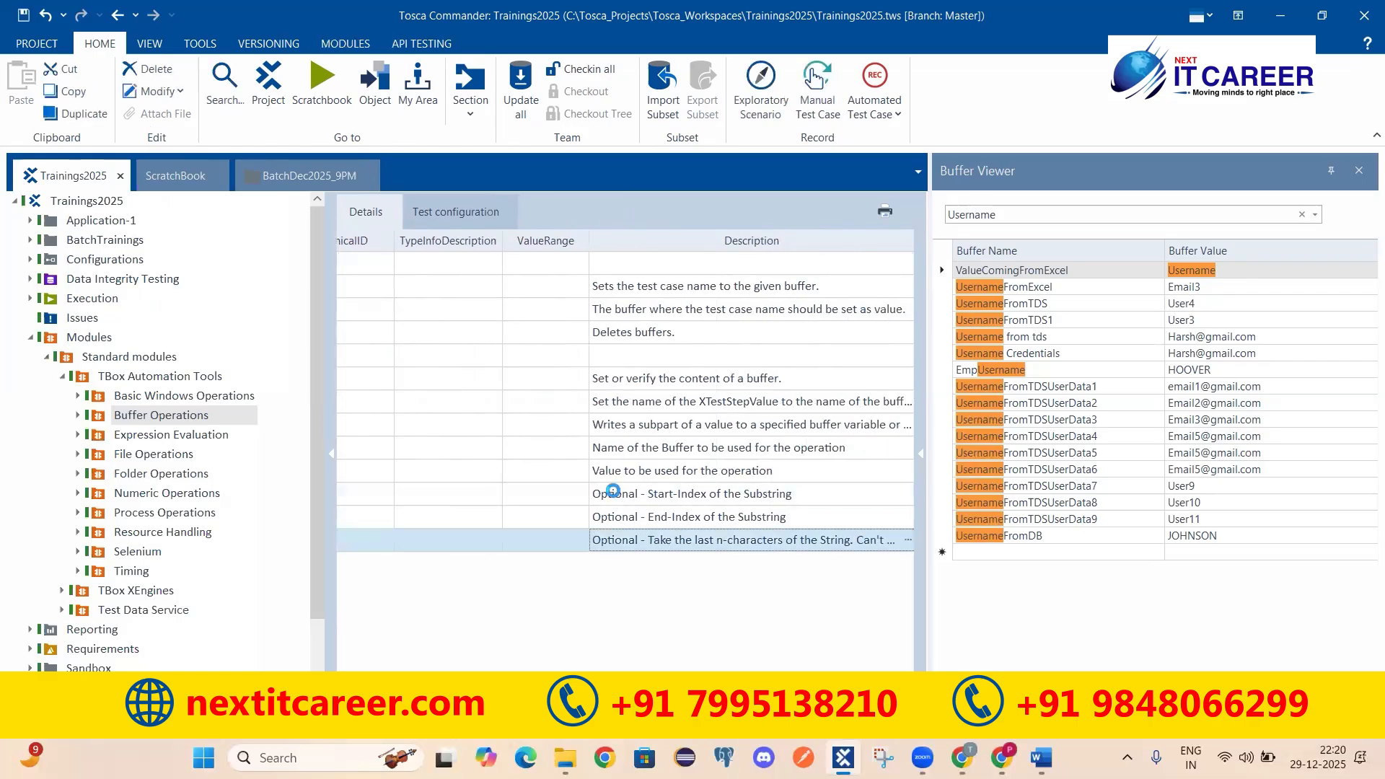
click(614, 448)
click(621, 472)
click(670, 457)
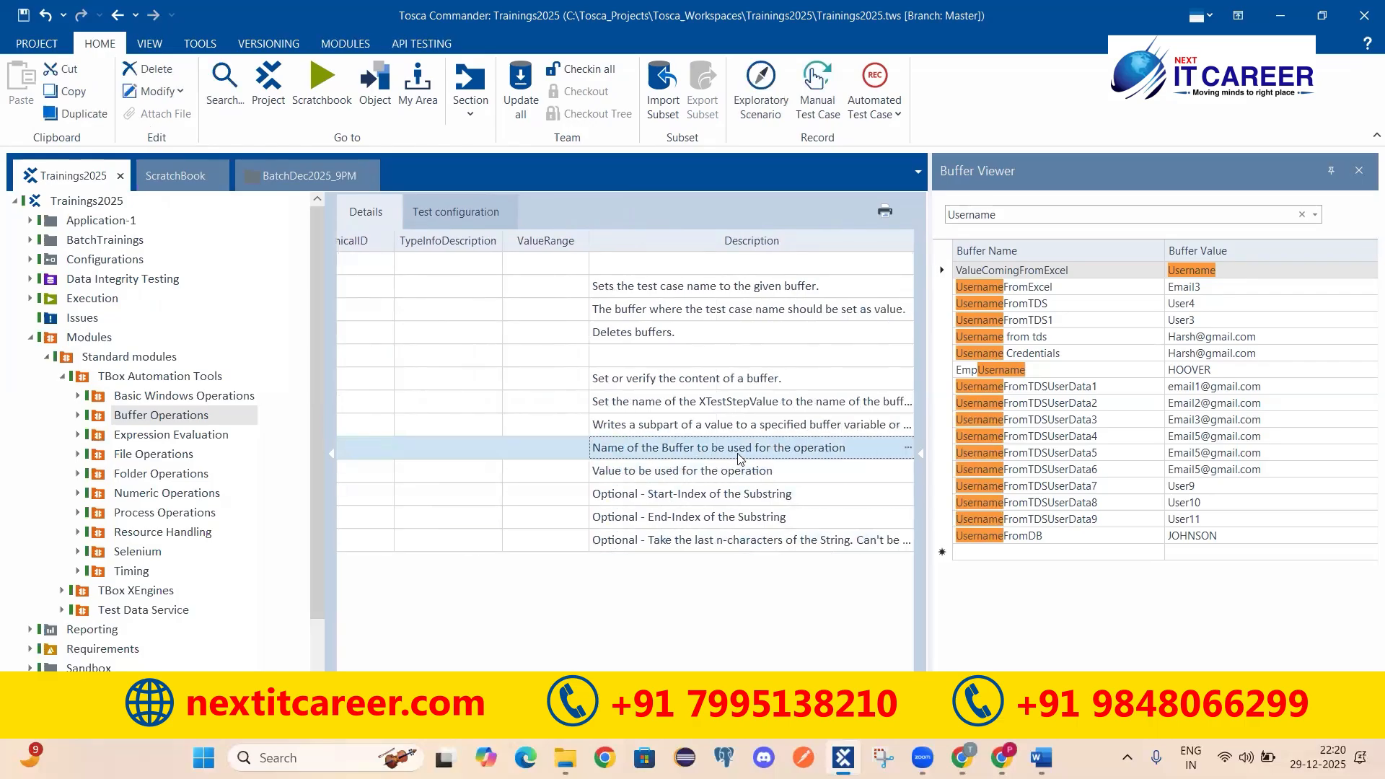
click(702, 476)
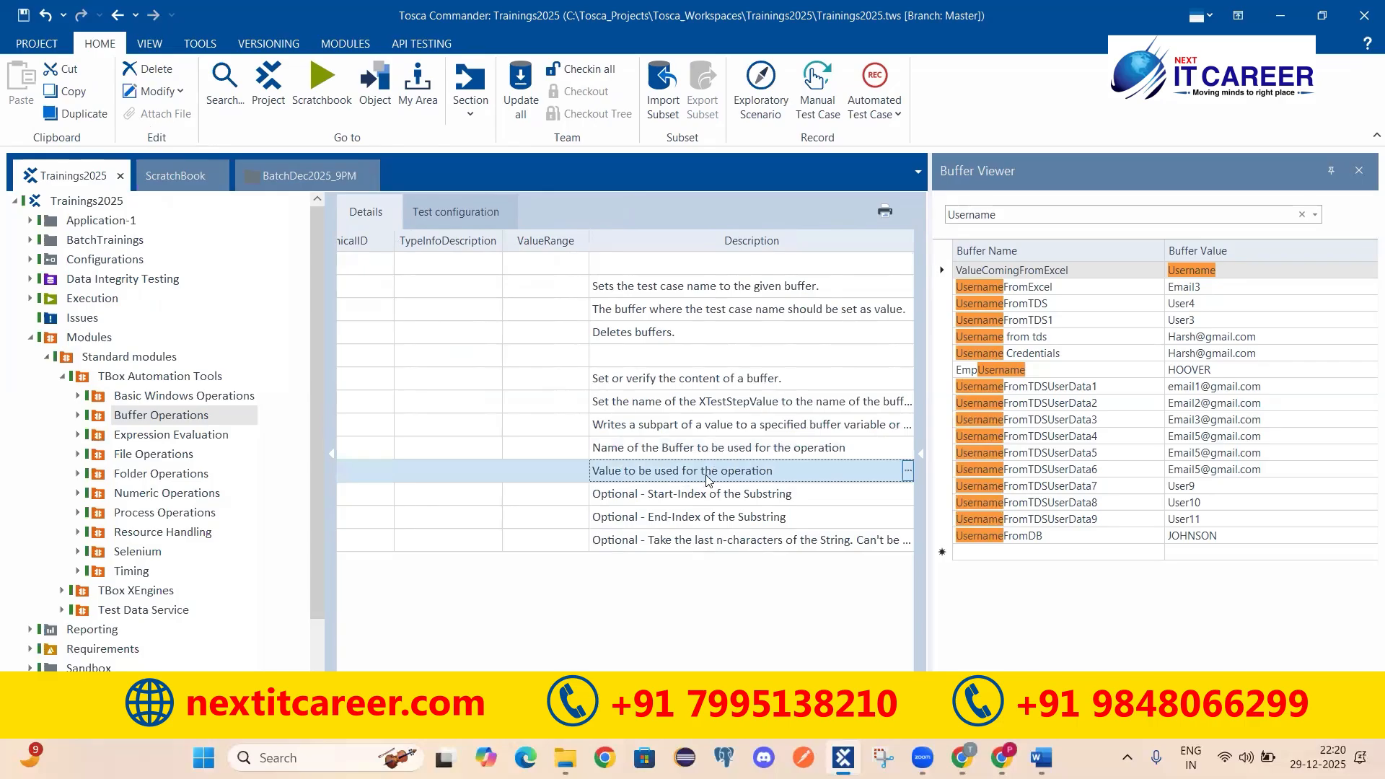
click(309, 175)
Step: Set the Partial Buffer Value to a sample sentence 'My Name is' followed by a name
click(384, 449)
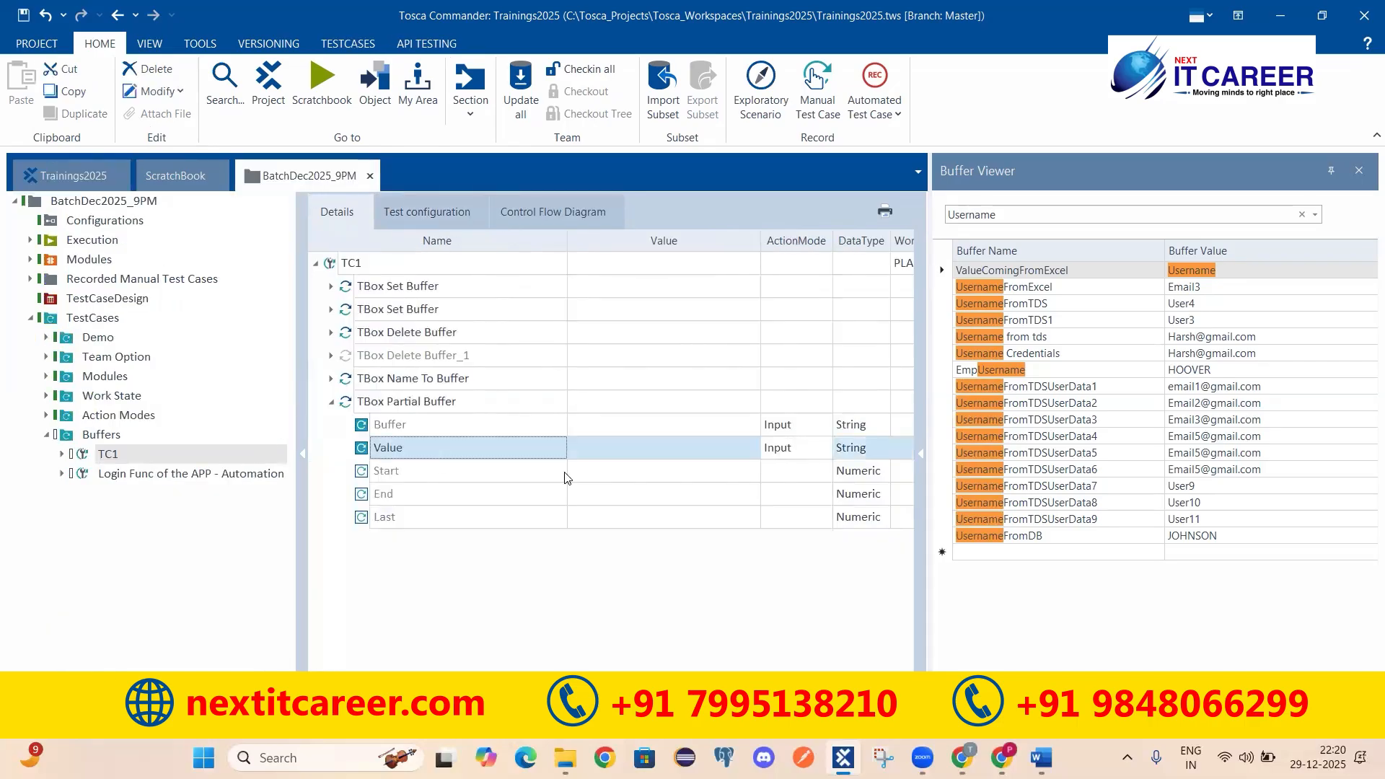
click(626, 455)
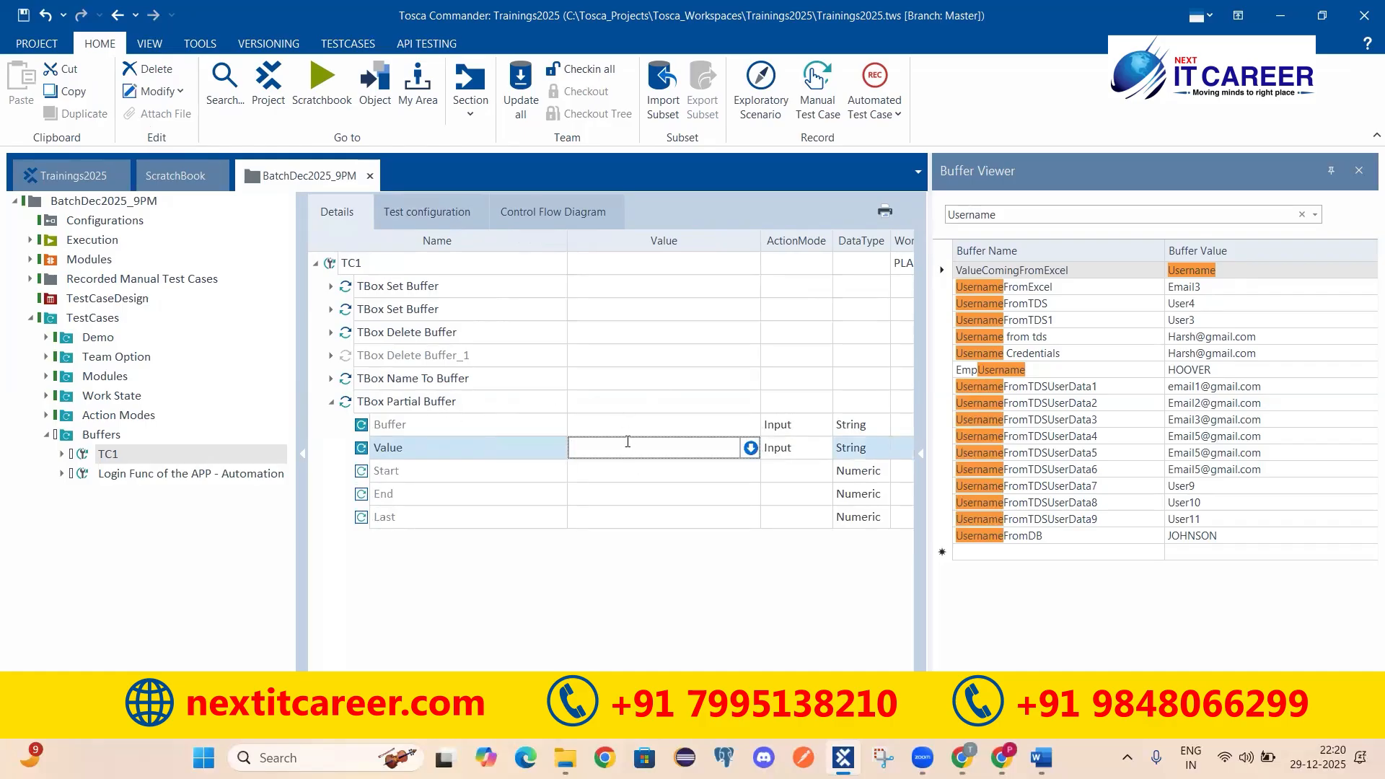
text(My Nme)
key(BackSpace)
key(BackSpace)
text(ame is Pradeep)
click(668, 612)
click(587, 456)
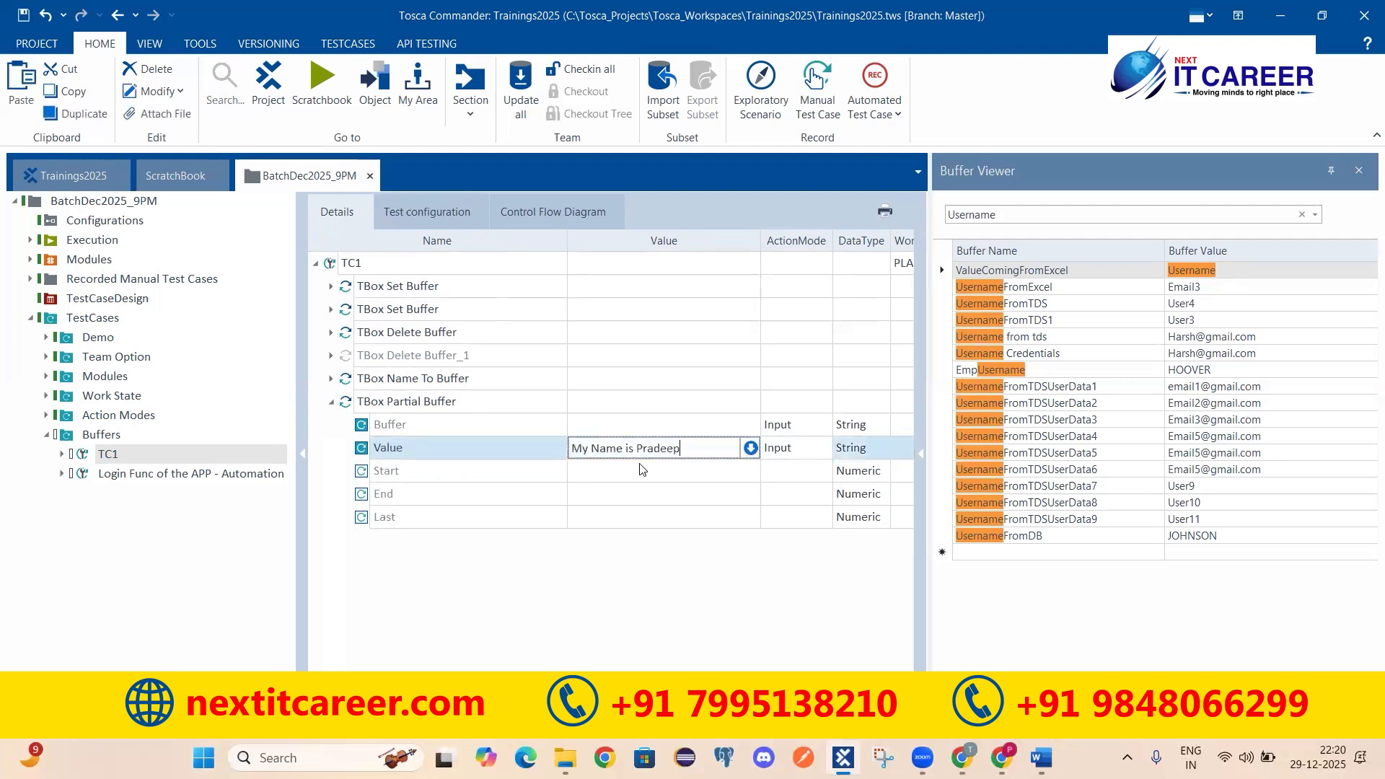
click(376, 453)
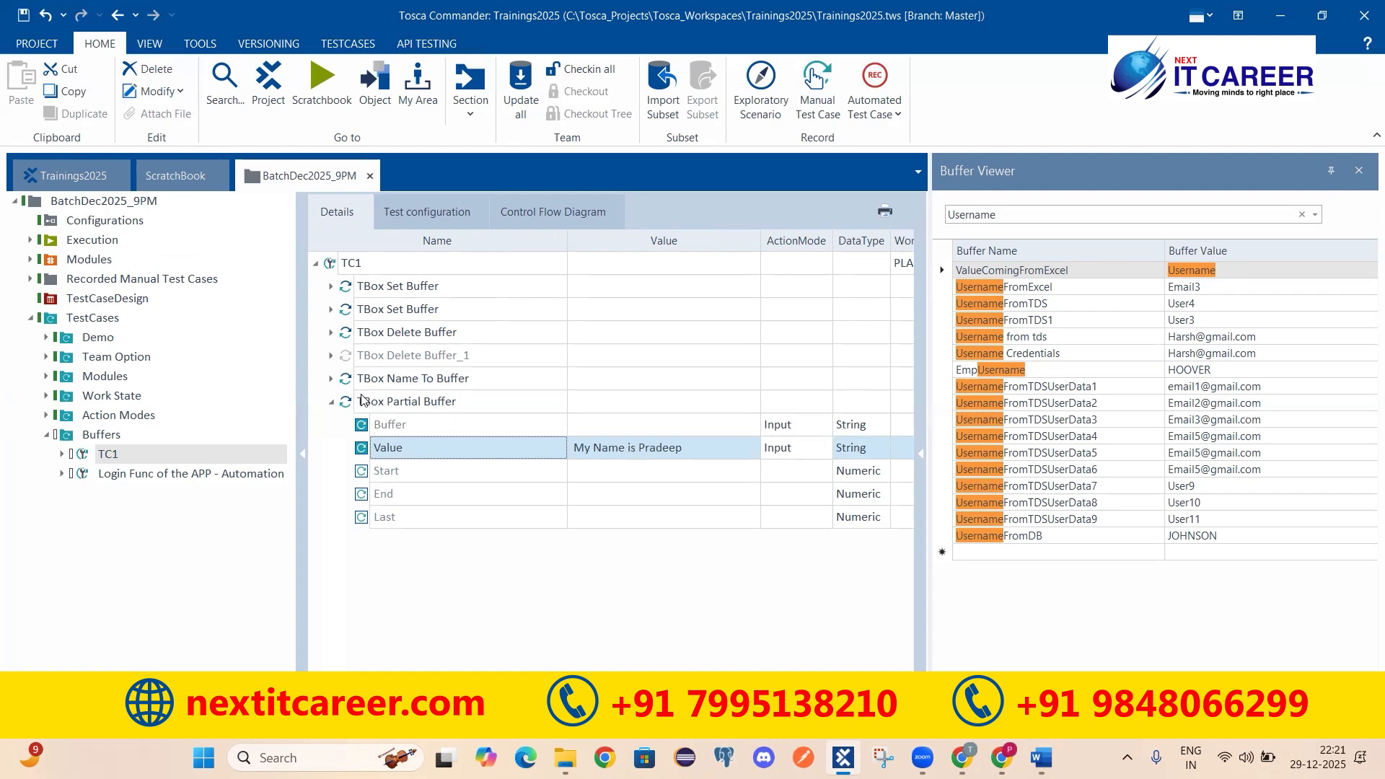
click(425, 393)
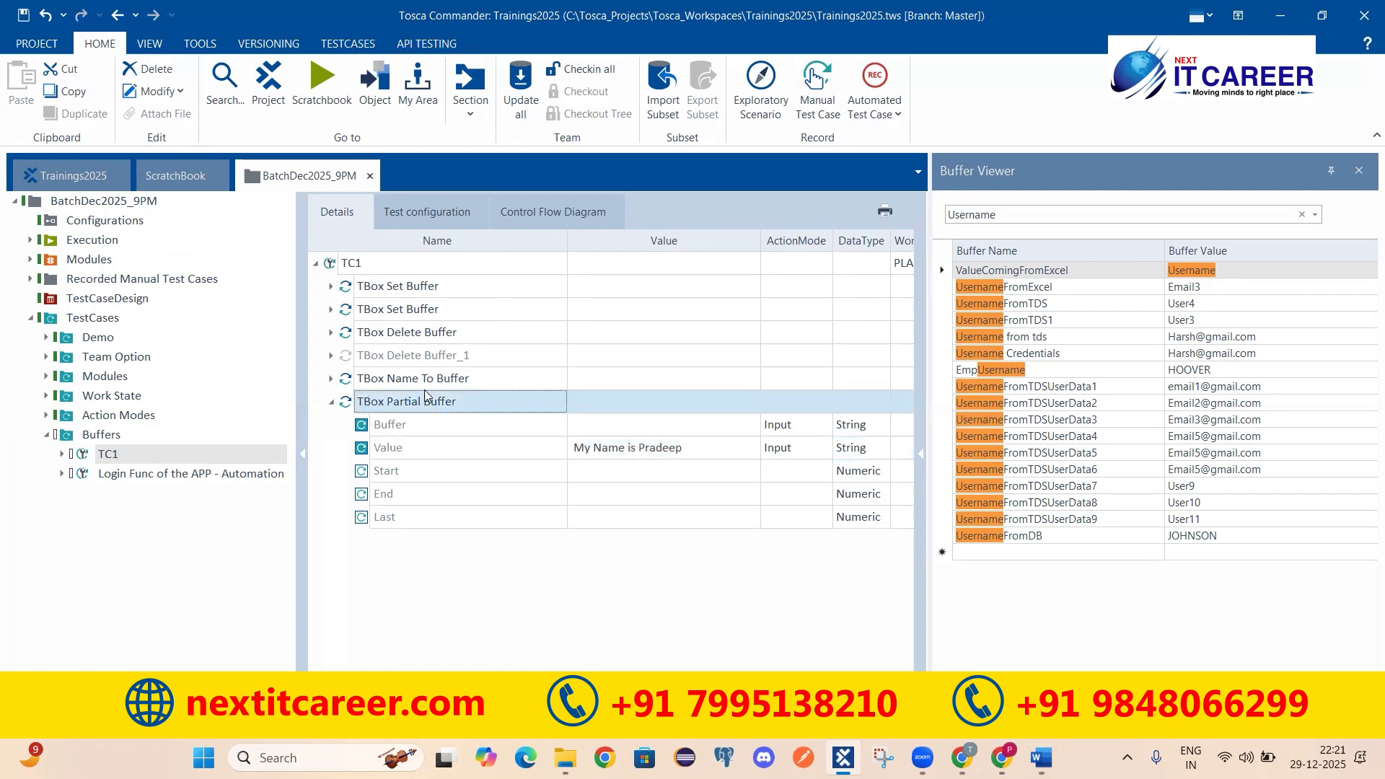
Step: Set the Partial Buffer's Start to 10 and End to 14
click(514, 450)
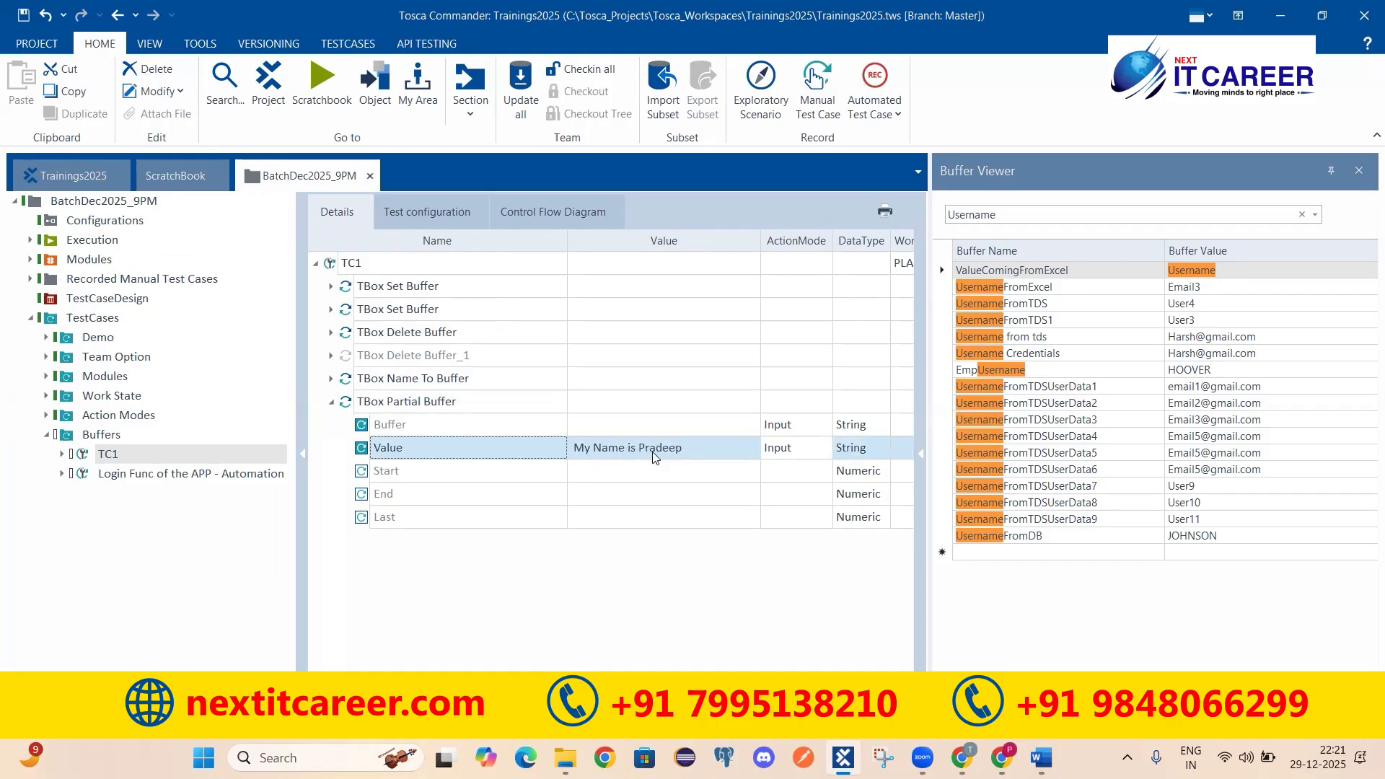
click(378, 477)
click(397, 492)
click(466, 479)
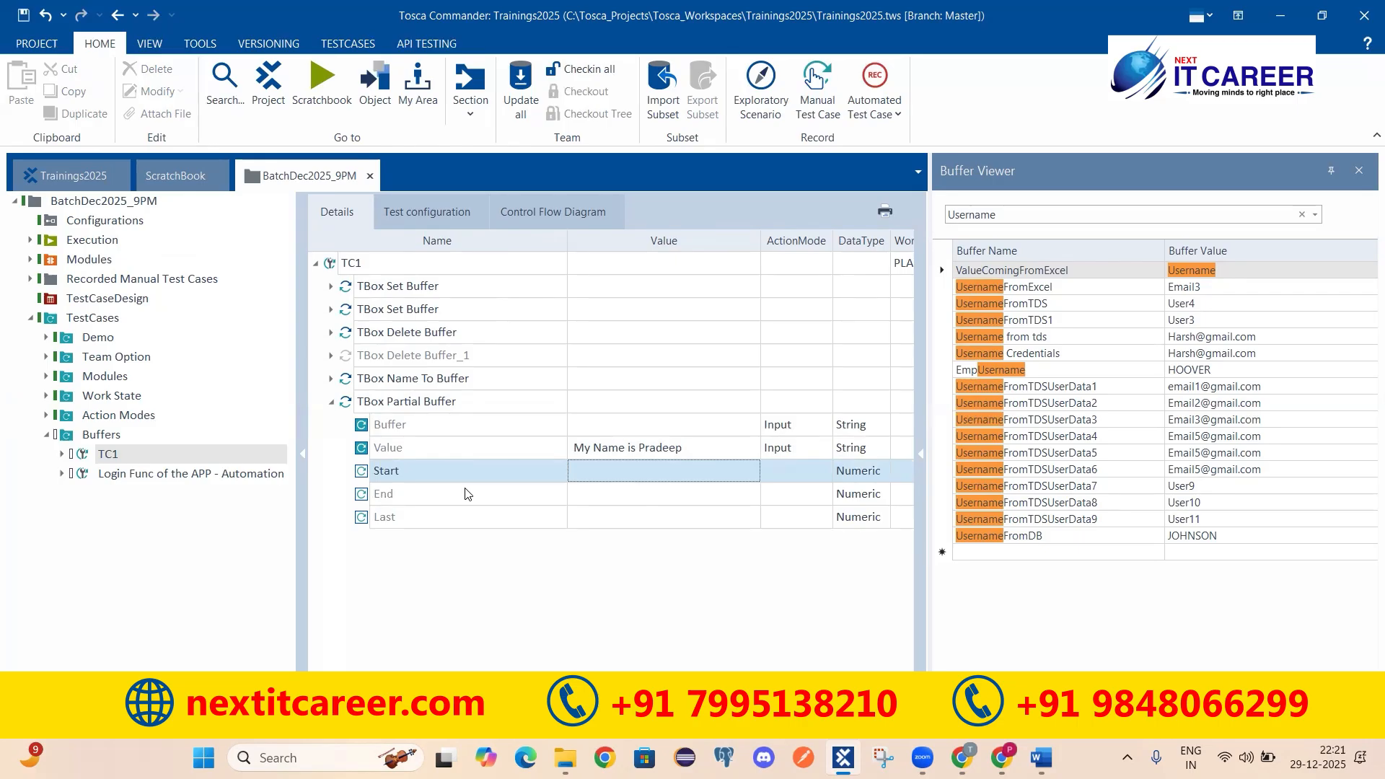
click(601, 471)
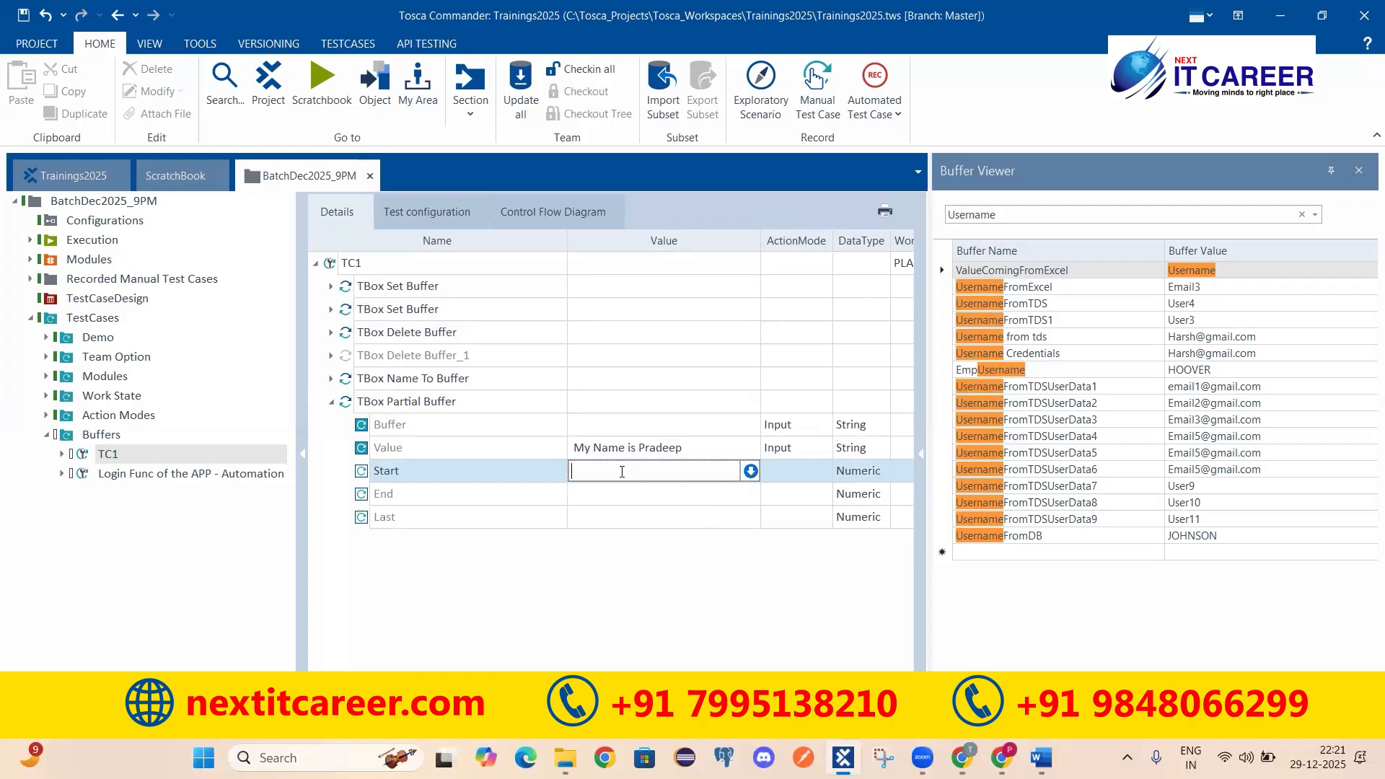
text(10)
click(586, 498)
click(604, 496)
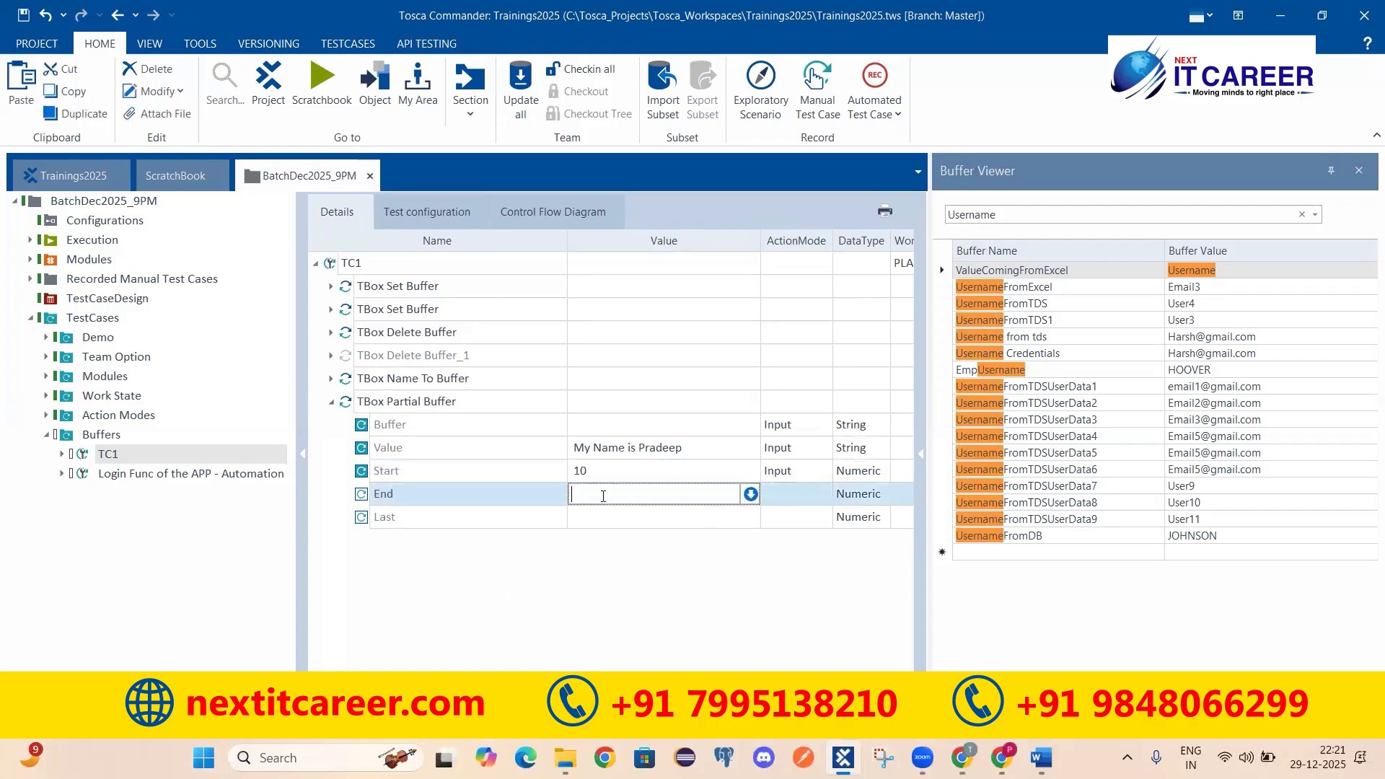
text(14)
key(Return)
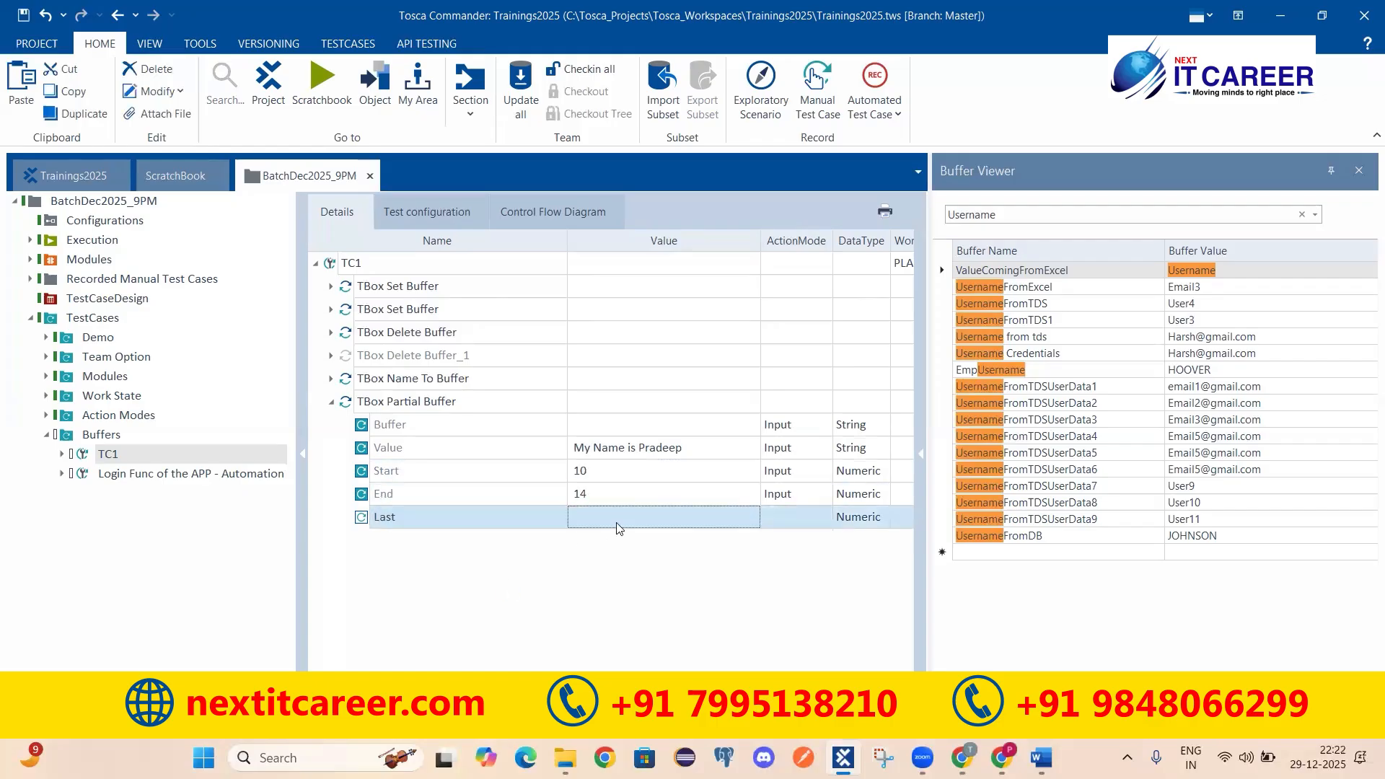
Step: Name the result buffer MyResult
click(595, 479)
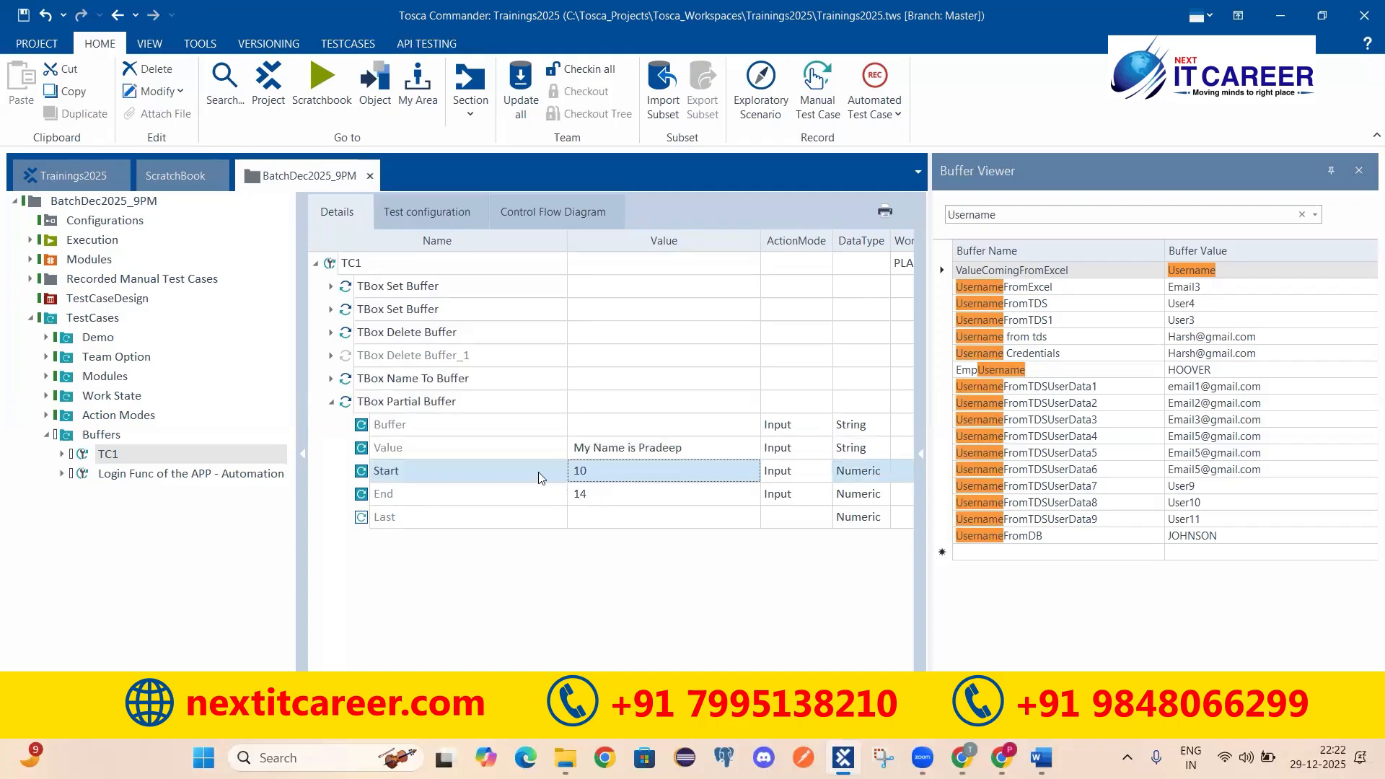
click(591, 501)
click(632, 420)
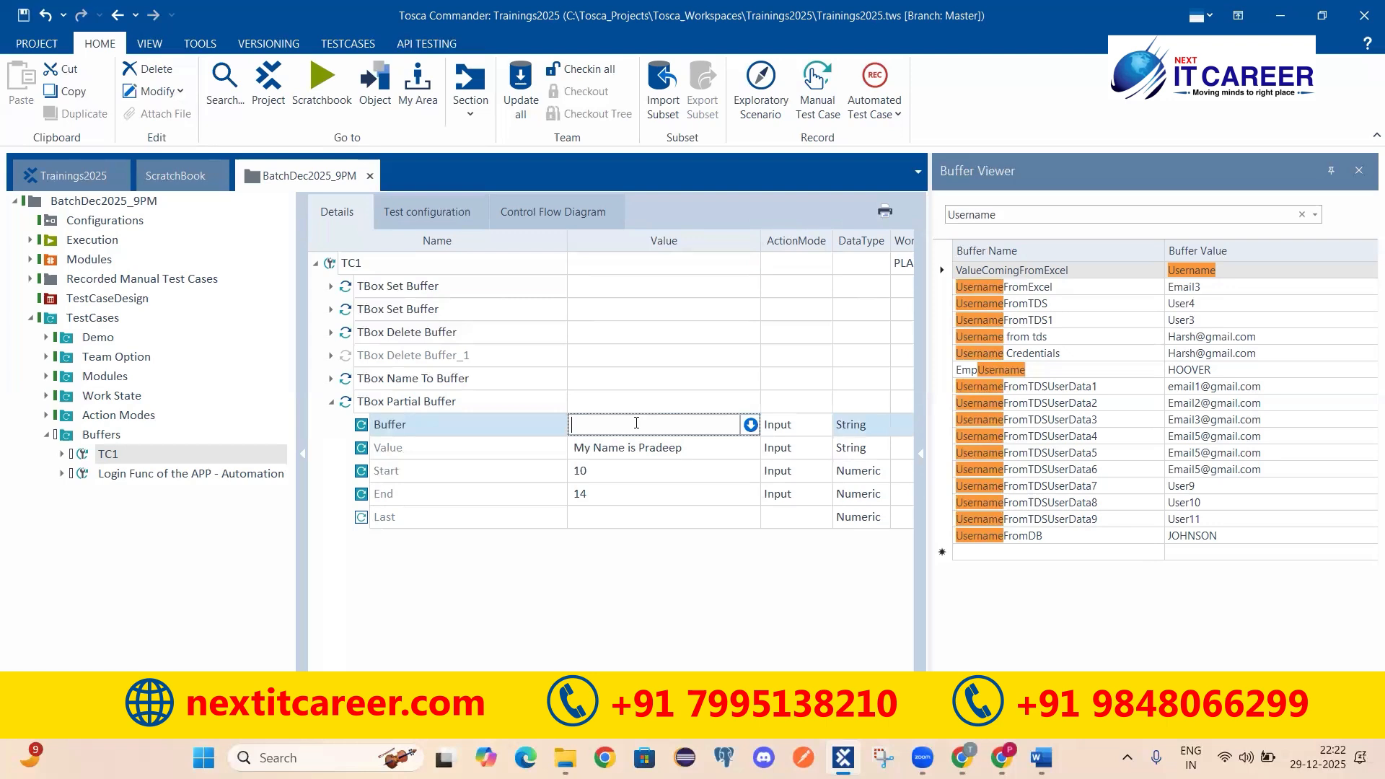
text(MyResult)
Step: Run the Partial Buffer step in ScratchBook and confirm MyResult holds 's Pra'
click(624, 596)
click(363, 401)
right_click(363, 402)
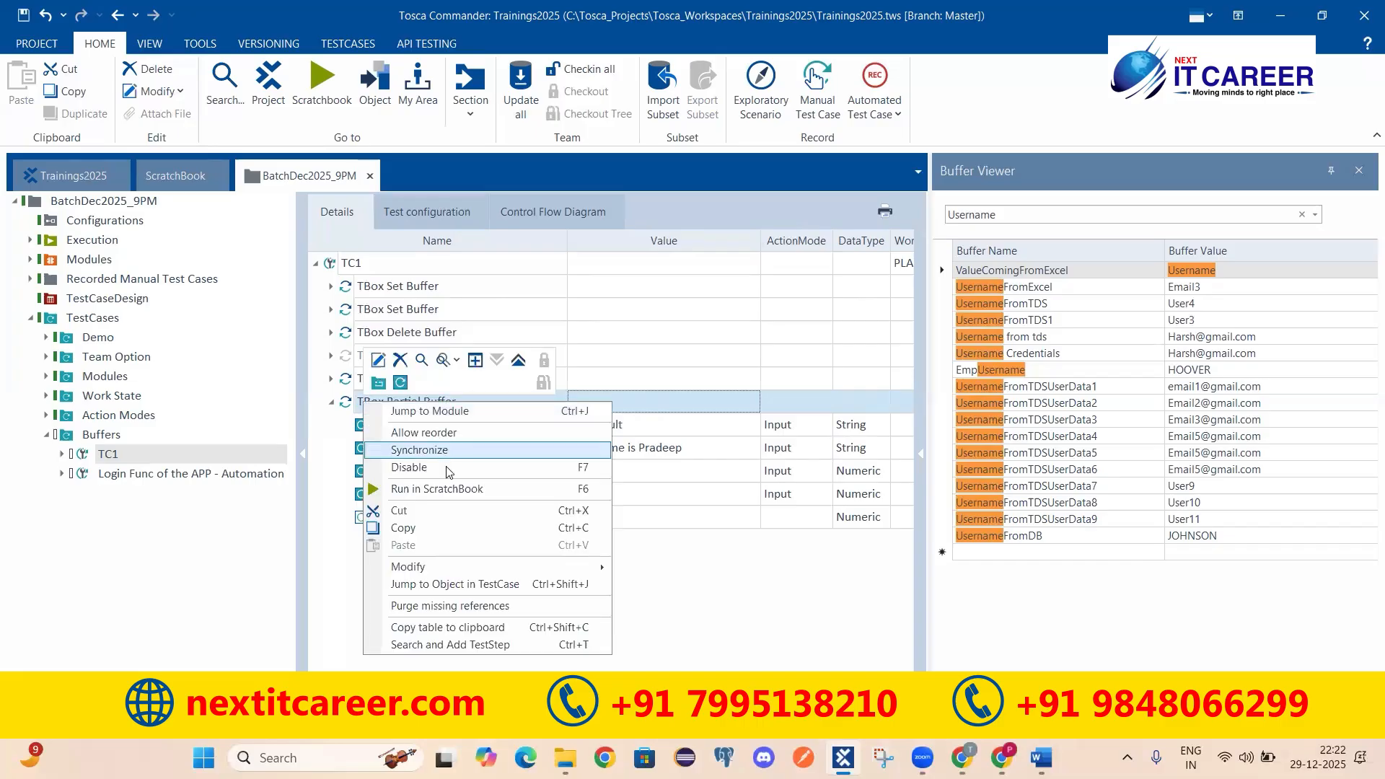
click(442, 489)
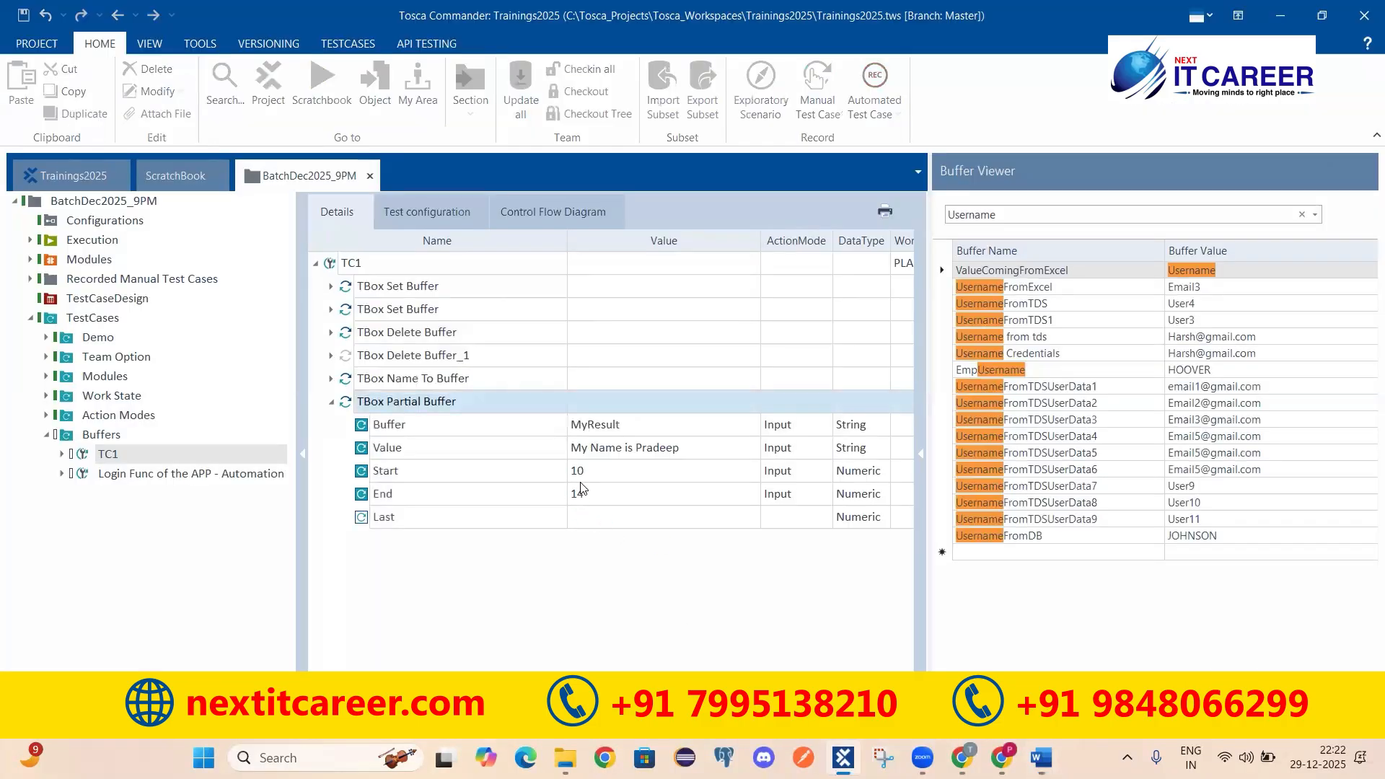
click(43, 286)
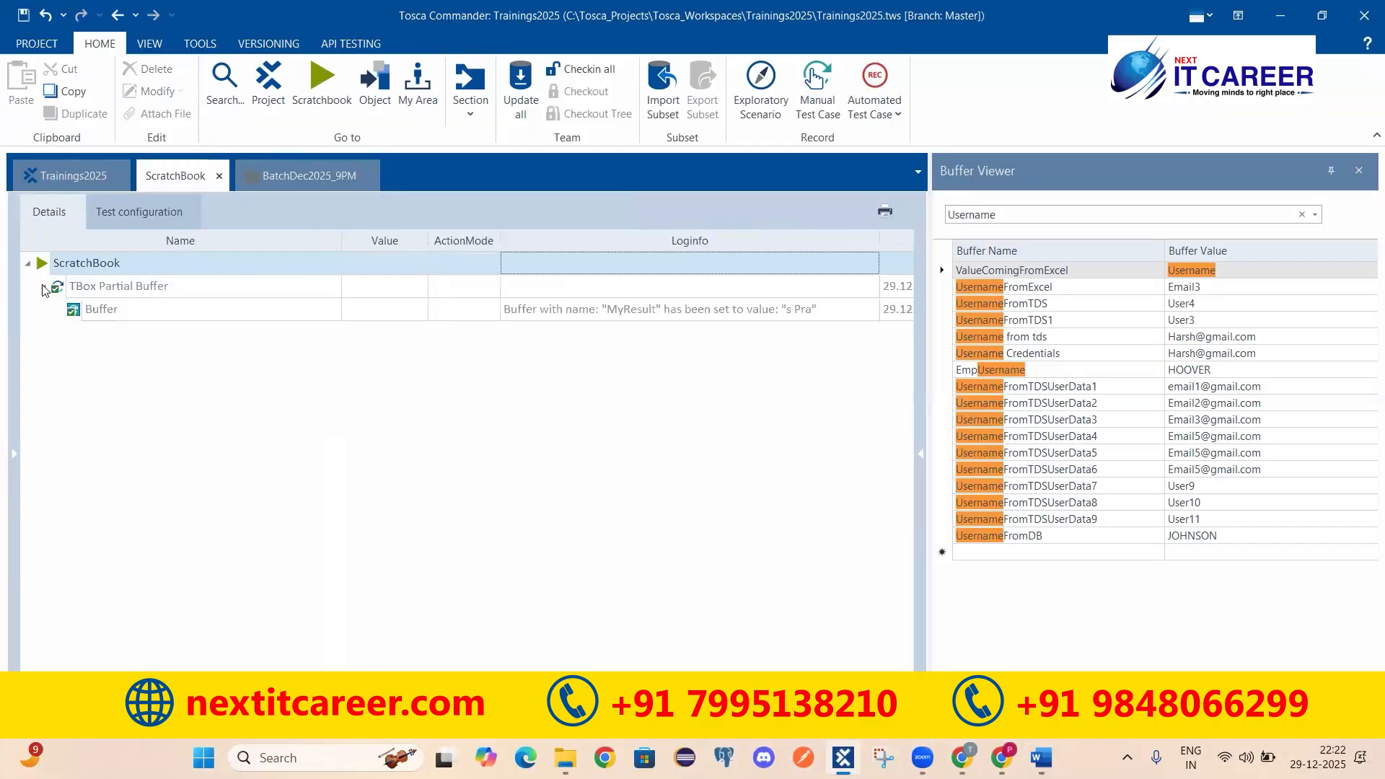
click(718, 310)
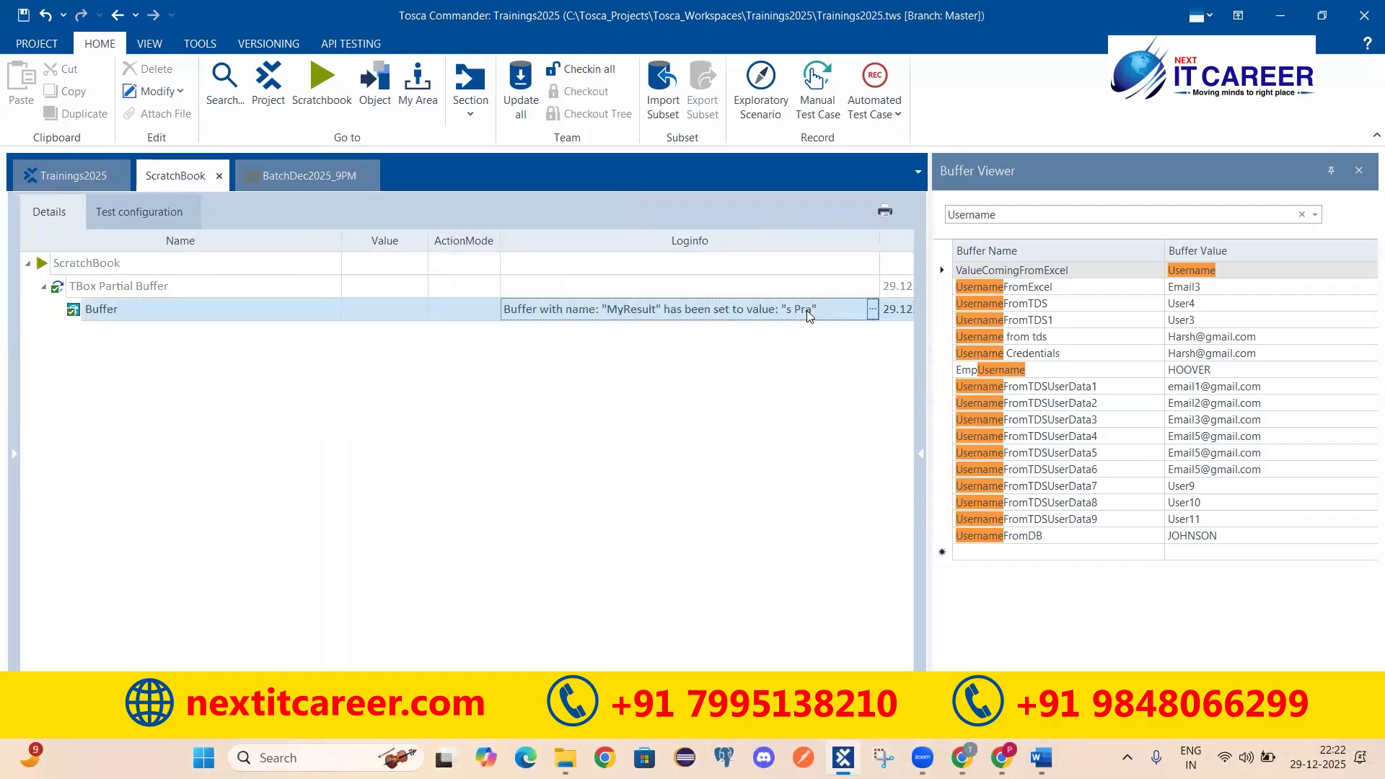
click(309, 175)
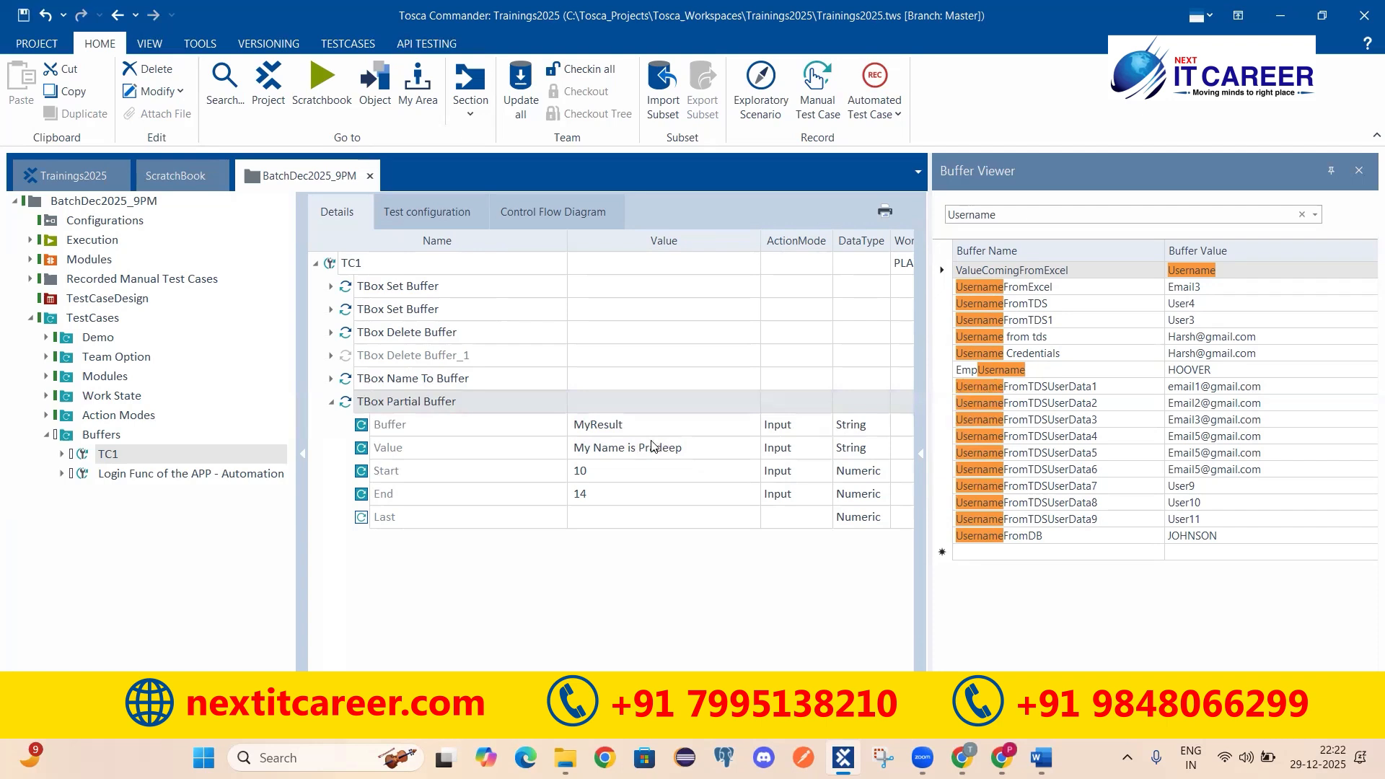
Step: Change the Partial Buffer's Start to 12 and End to 18
click(594, 475)
click(594, 499)
click(616, 469)
click(616, 489)
click(622, 470)
click(623, 486)
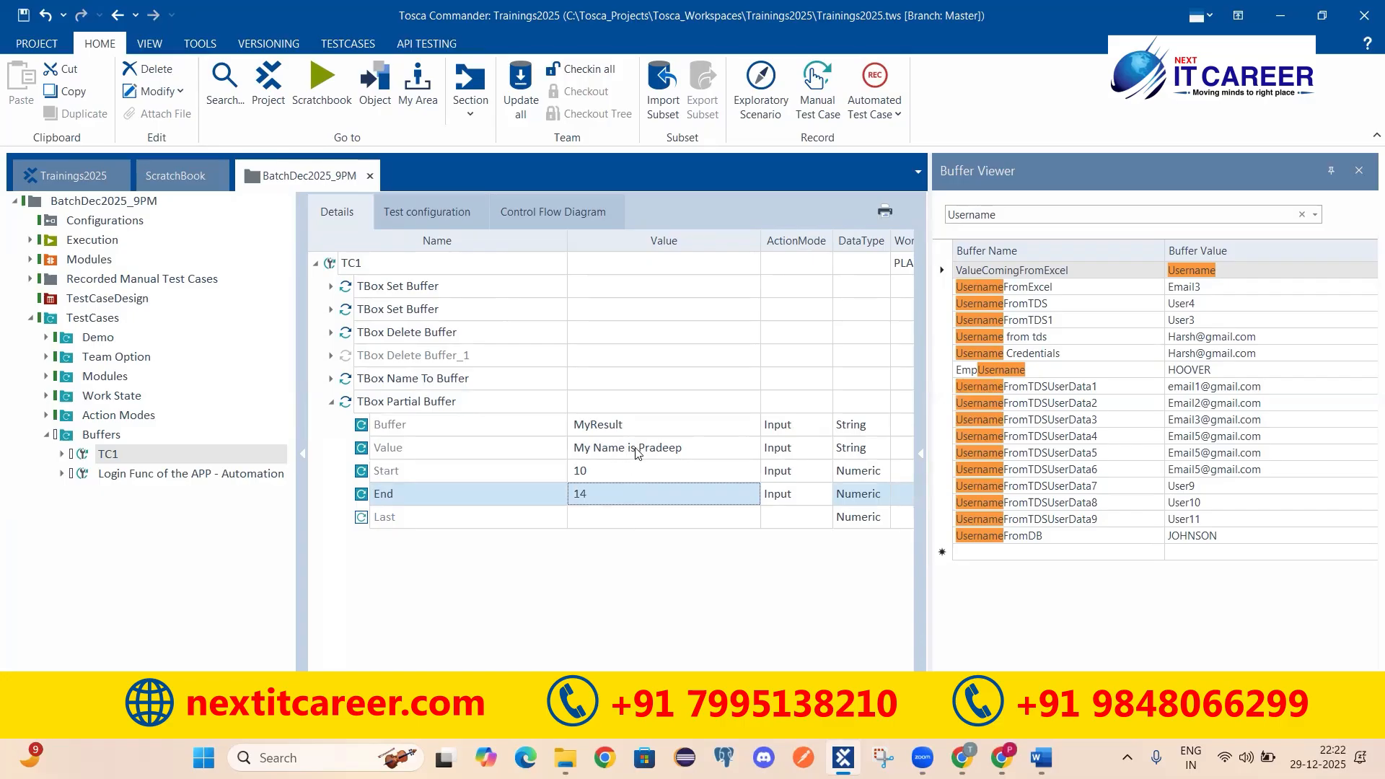
click(608, 474)
text(2)
click(604, 493)
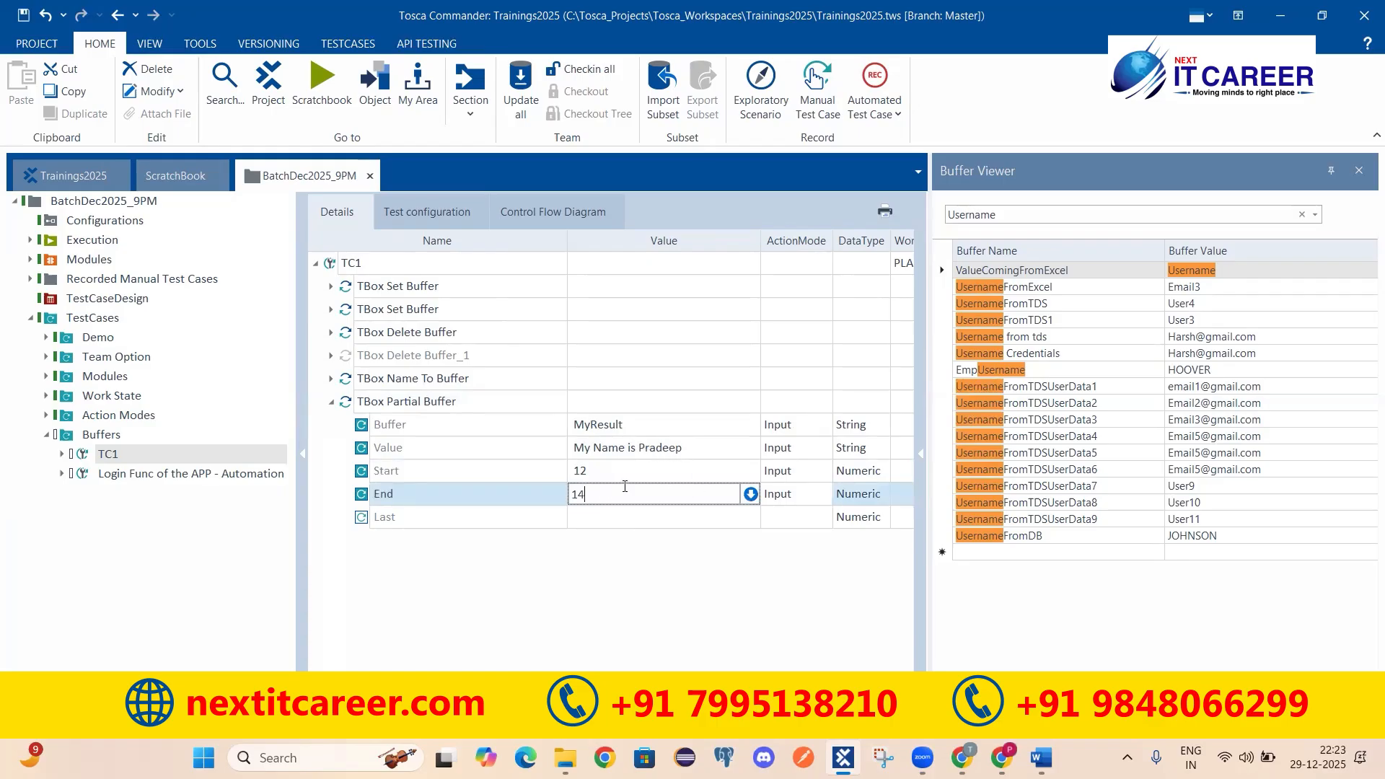
key(BackSpace)
text(8)
click(624, 570)
click(605, 470)
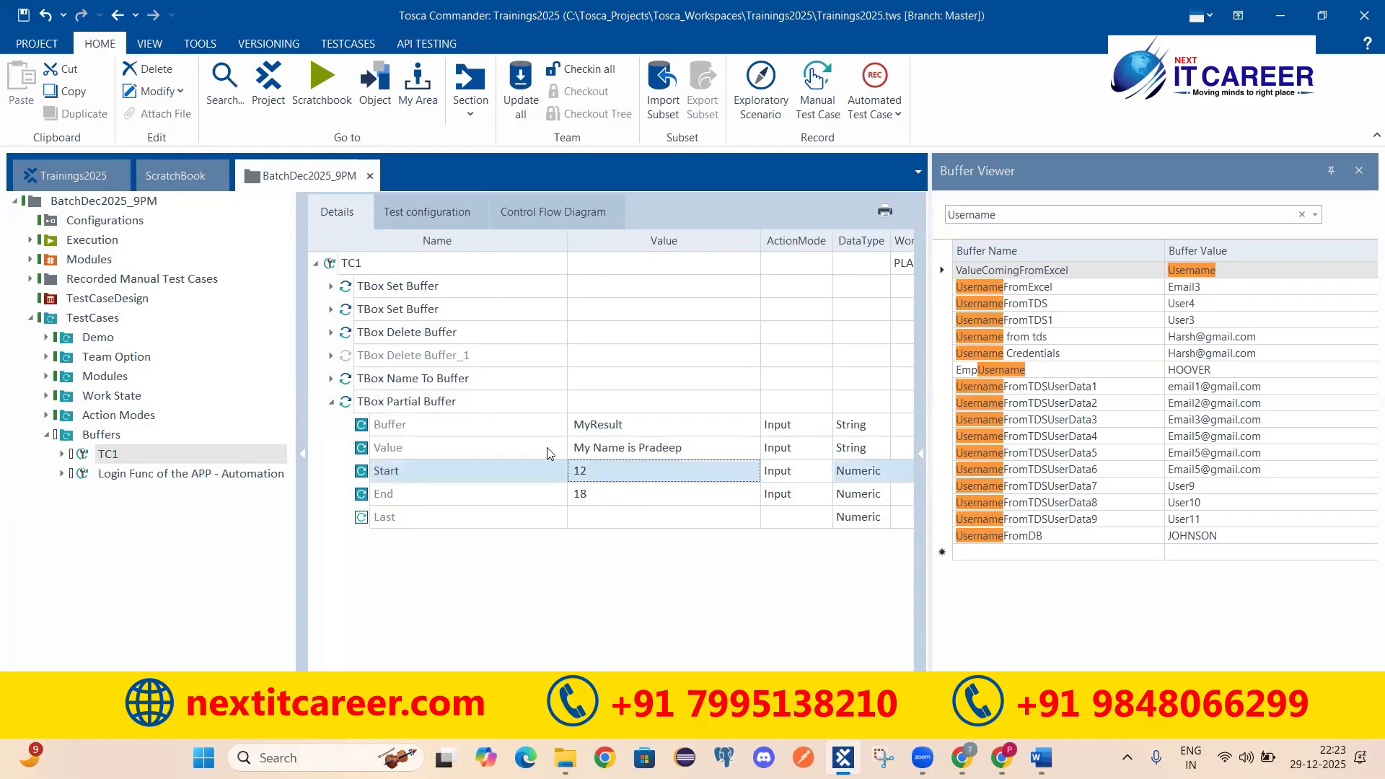
Step: Rerun the Partial Buffer step in ScratchBook and confirm MyResult now holds the name
click(480, 403)
right_click(685, 398)
click(792, 485)
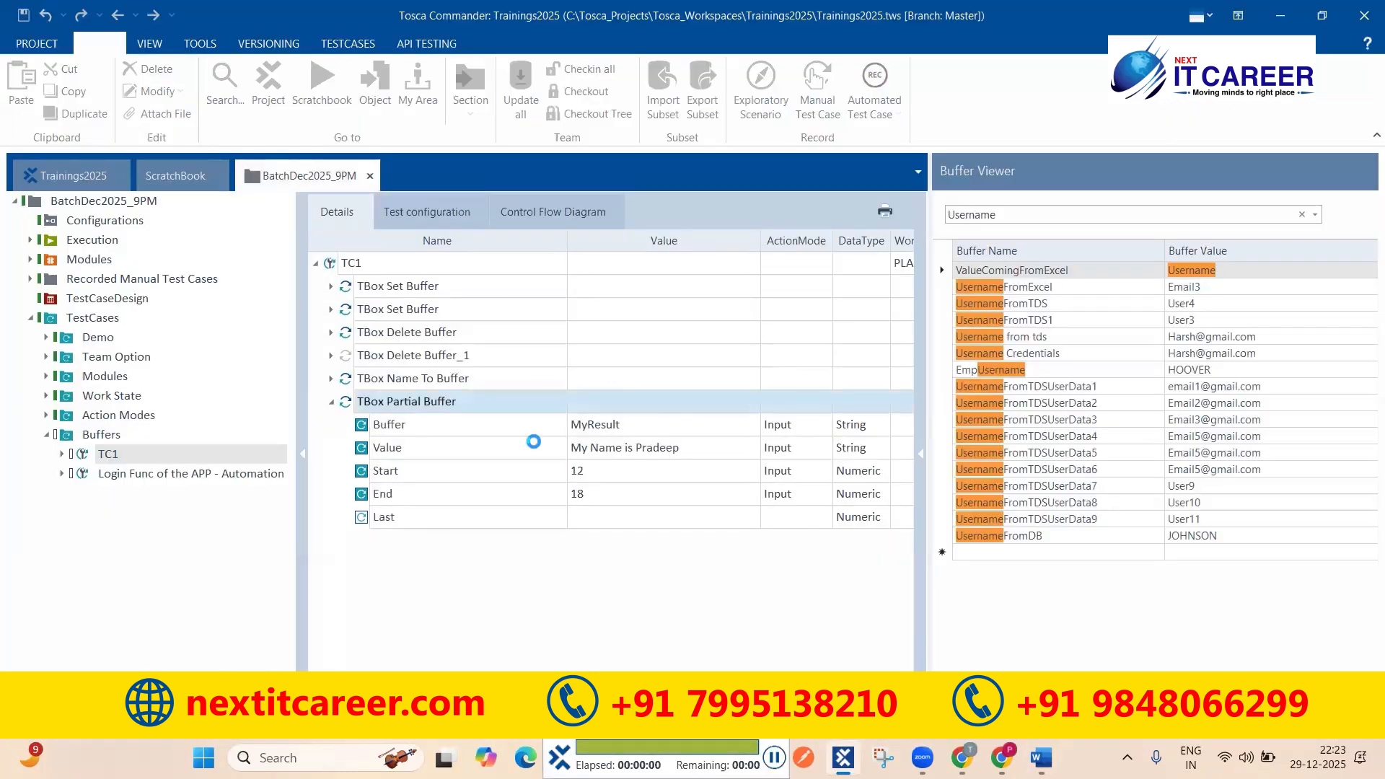
click(43, 286)
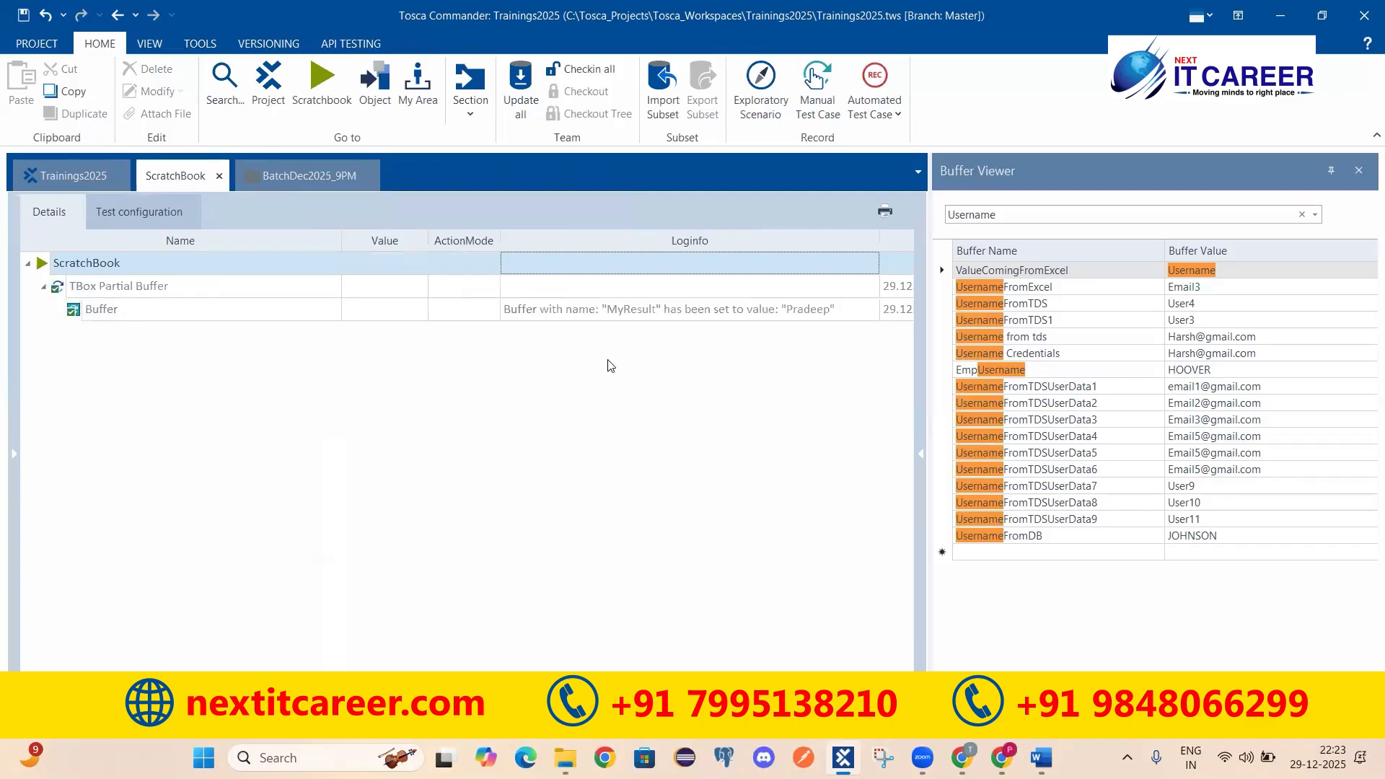
click(654, 312)
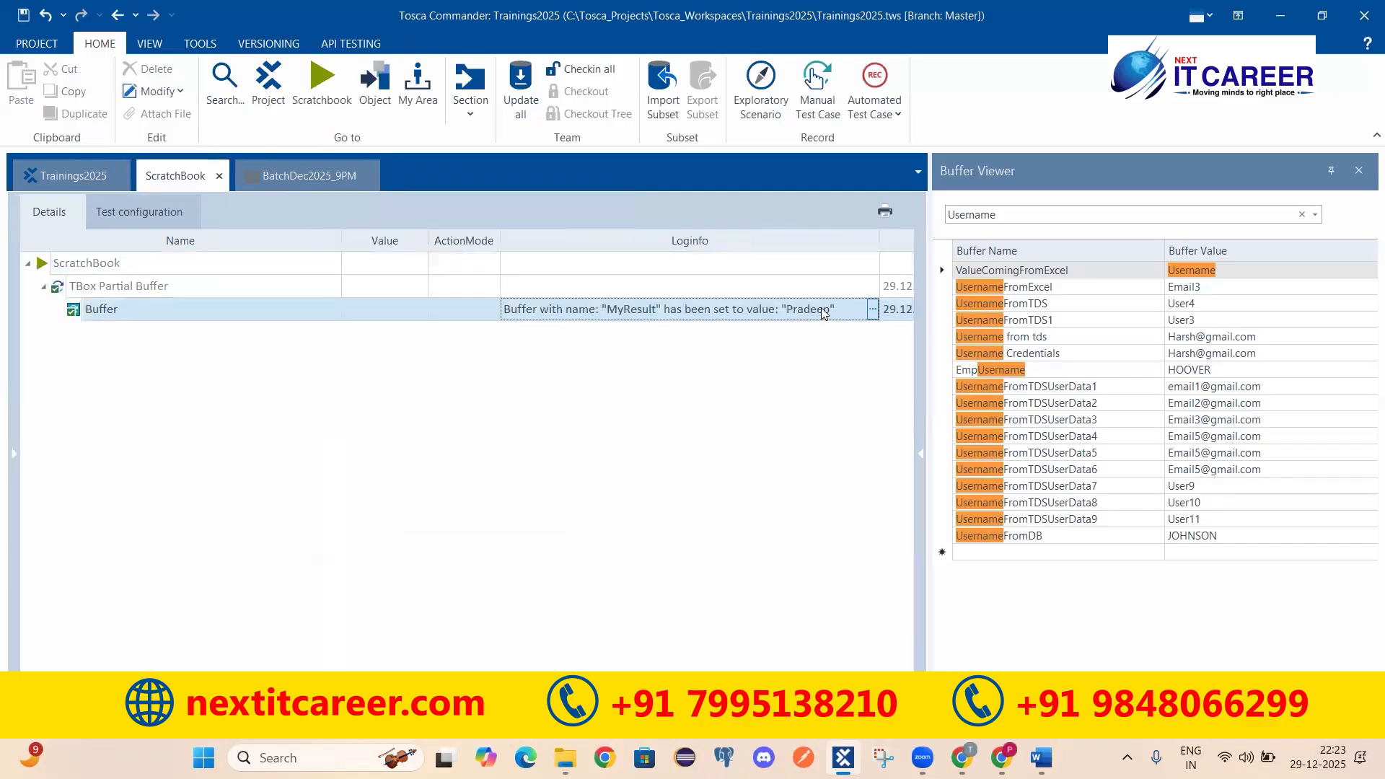
click(310, 175)
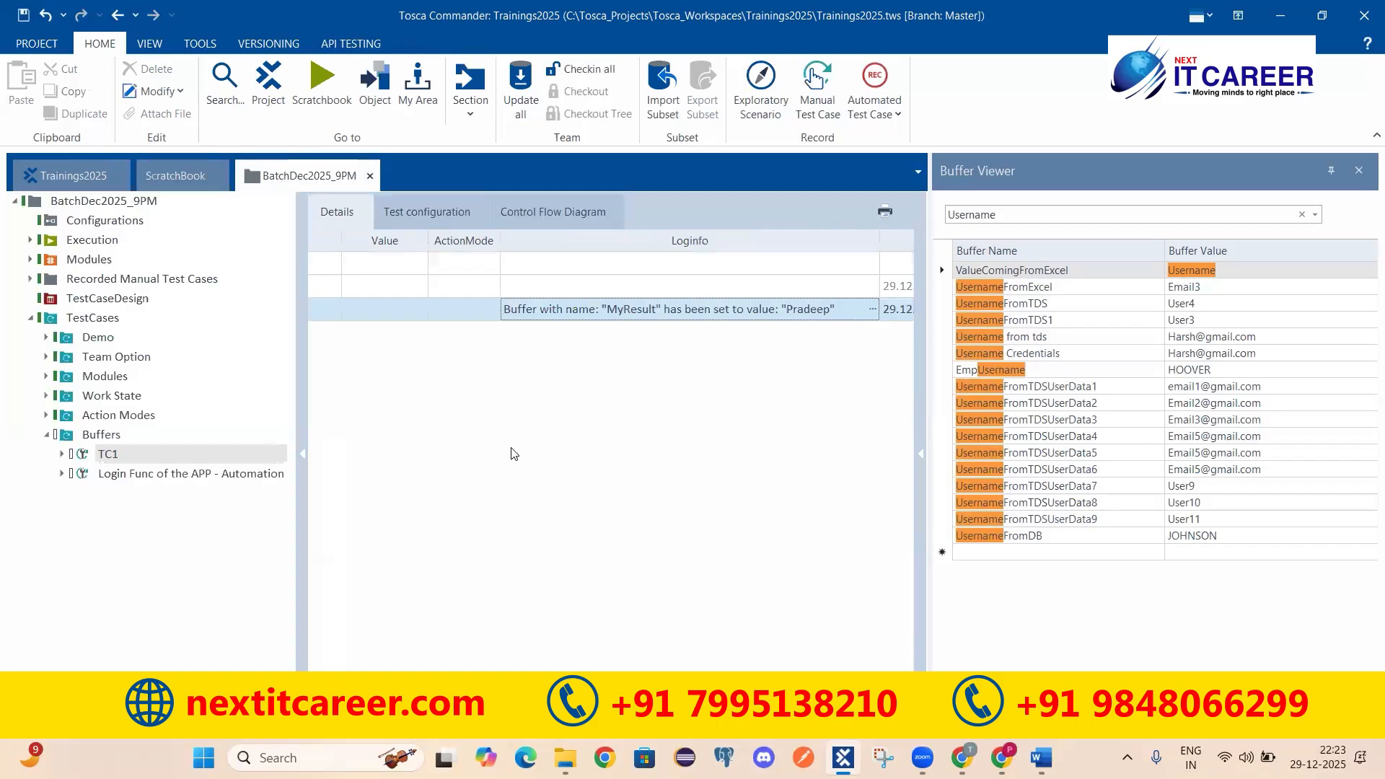
click(407, 469)
key(Down)
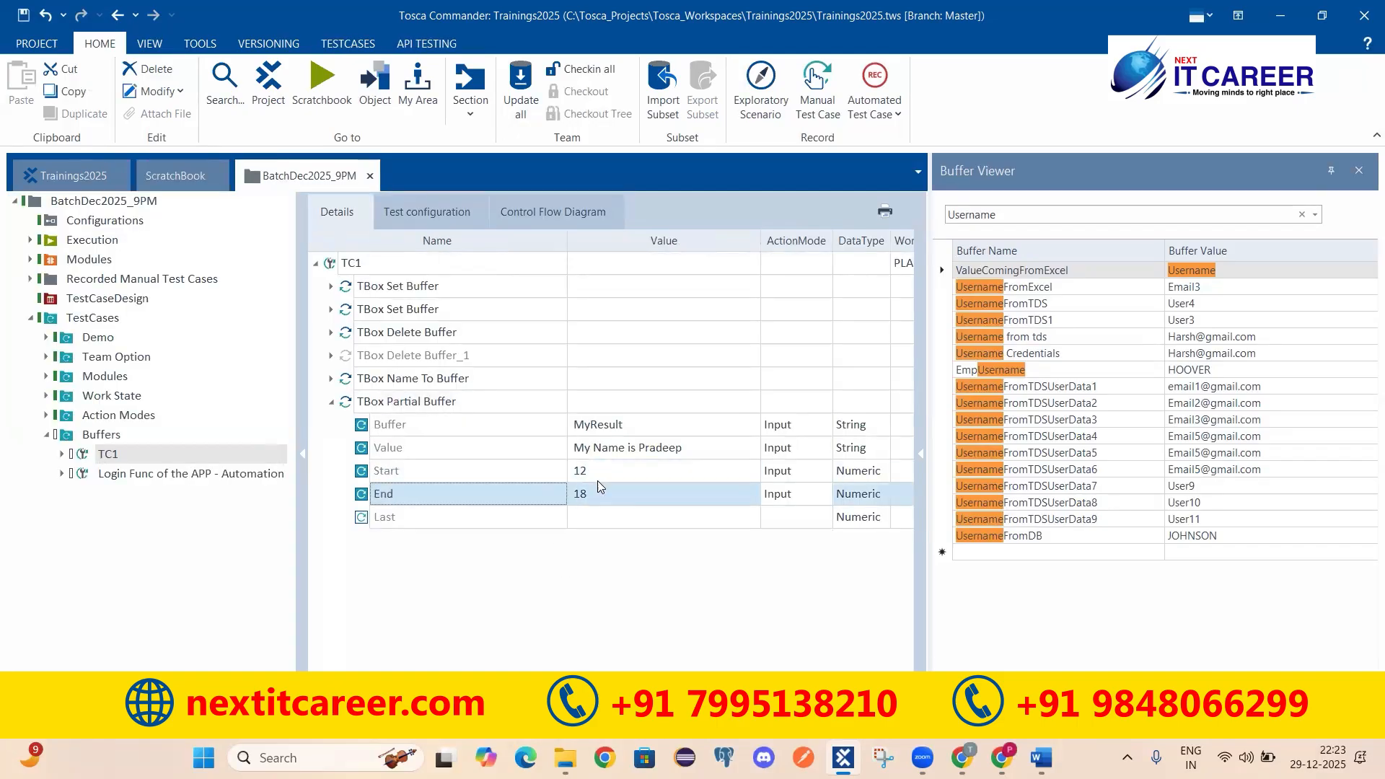
Step: Disable the Start and End parameters and set Last to 7
click(410, 477)
shift+click(410, 485)
right_click(416, 477)
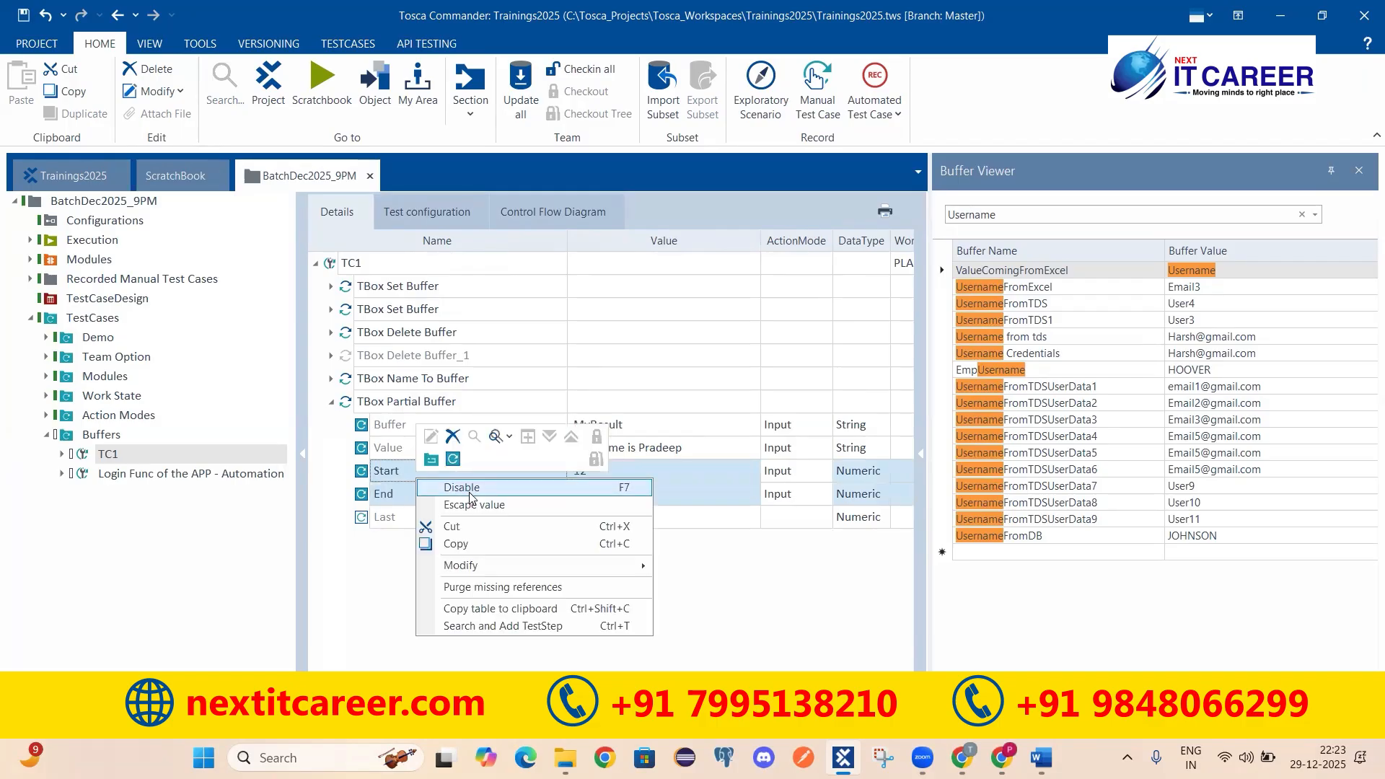
click(469, 487)
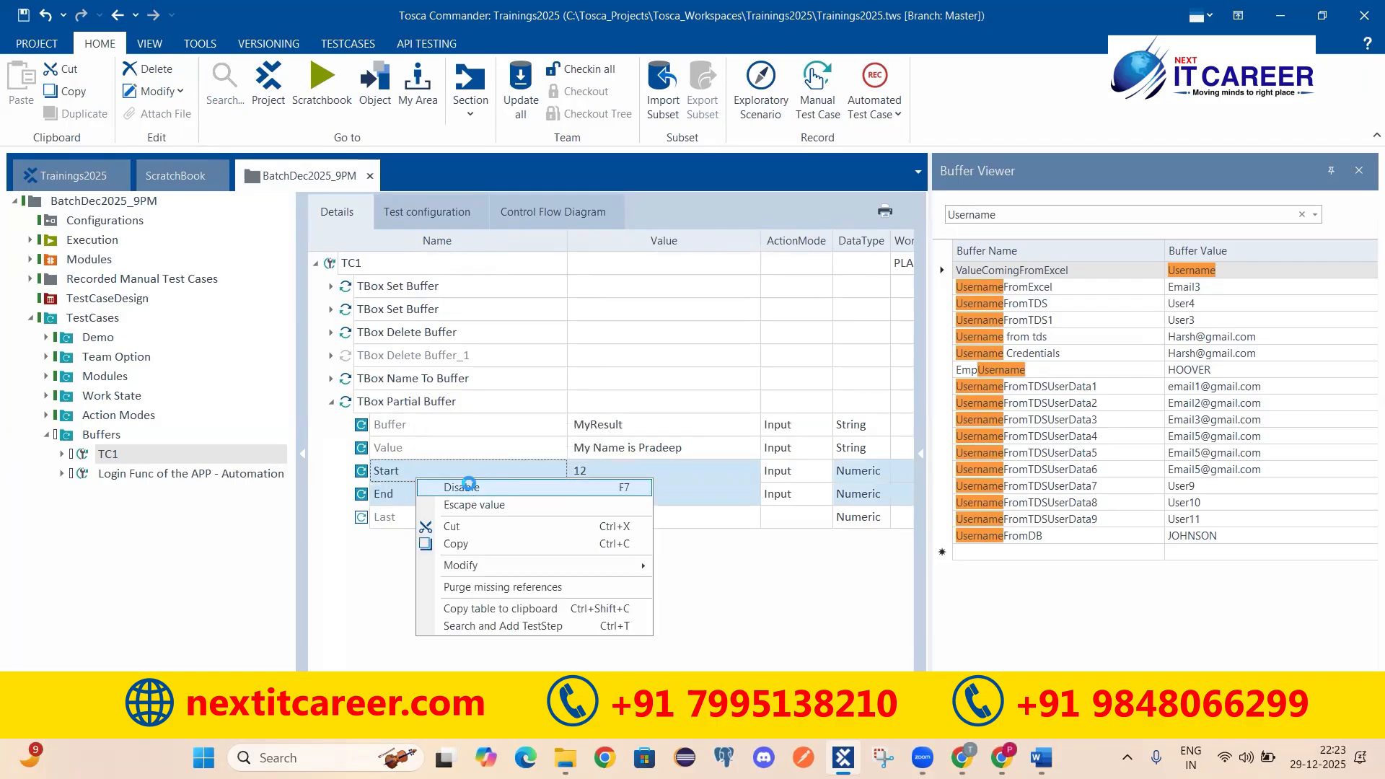
click(397, 521)
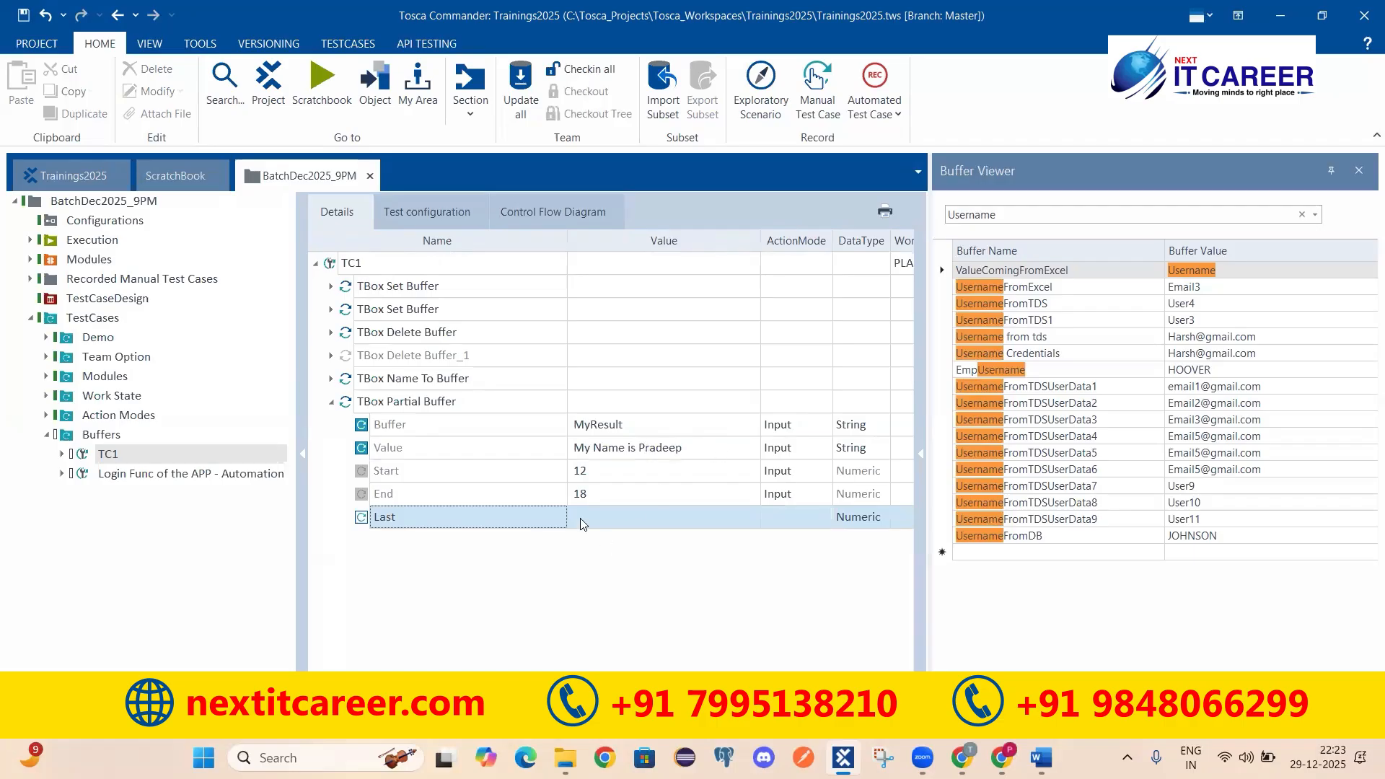
click(618, 518)
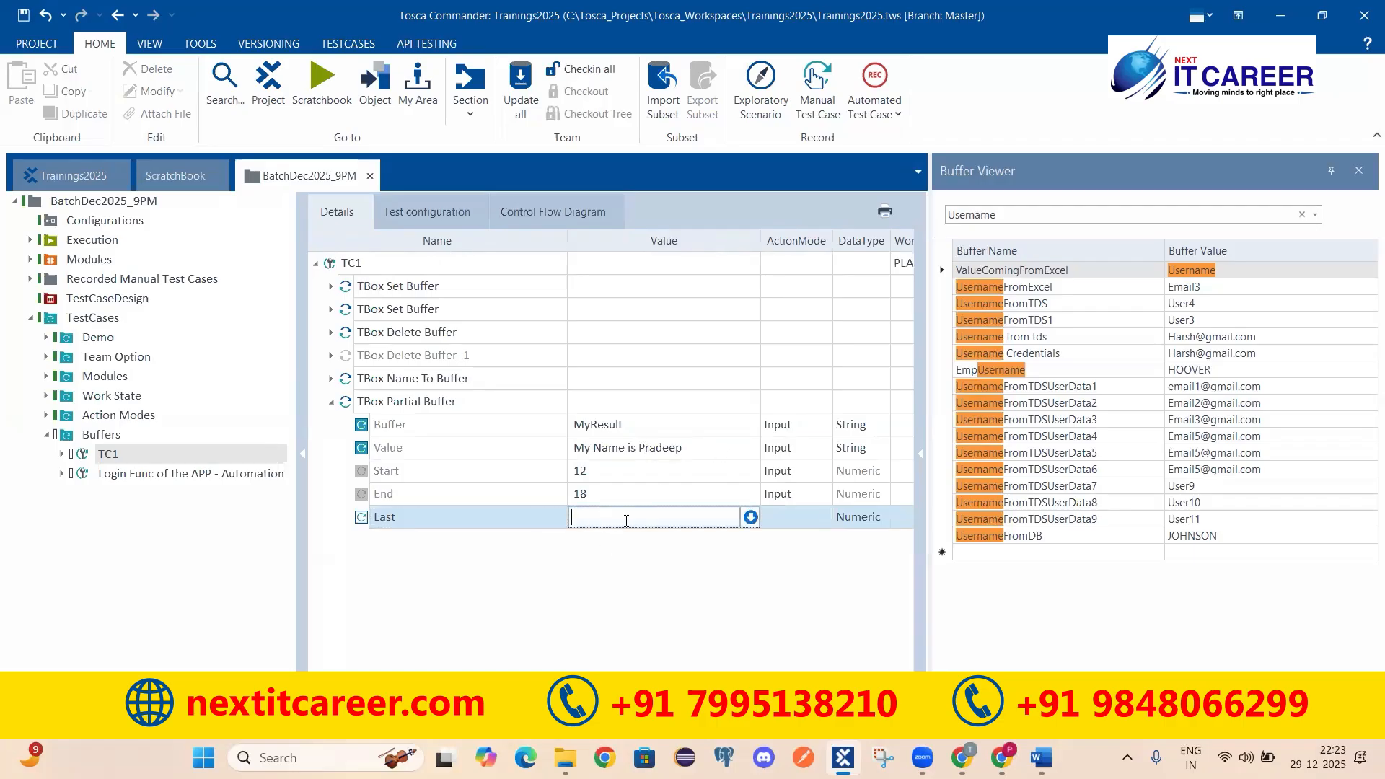
text(7)
key(Return)
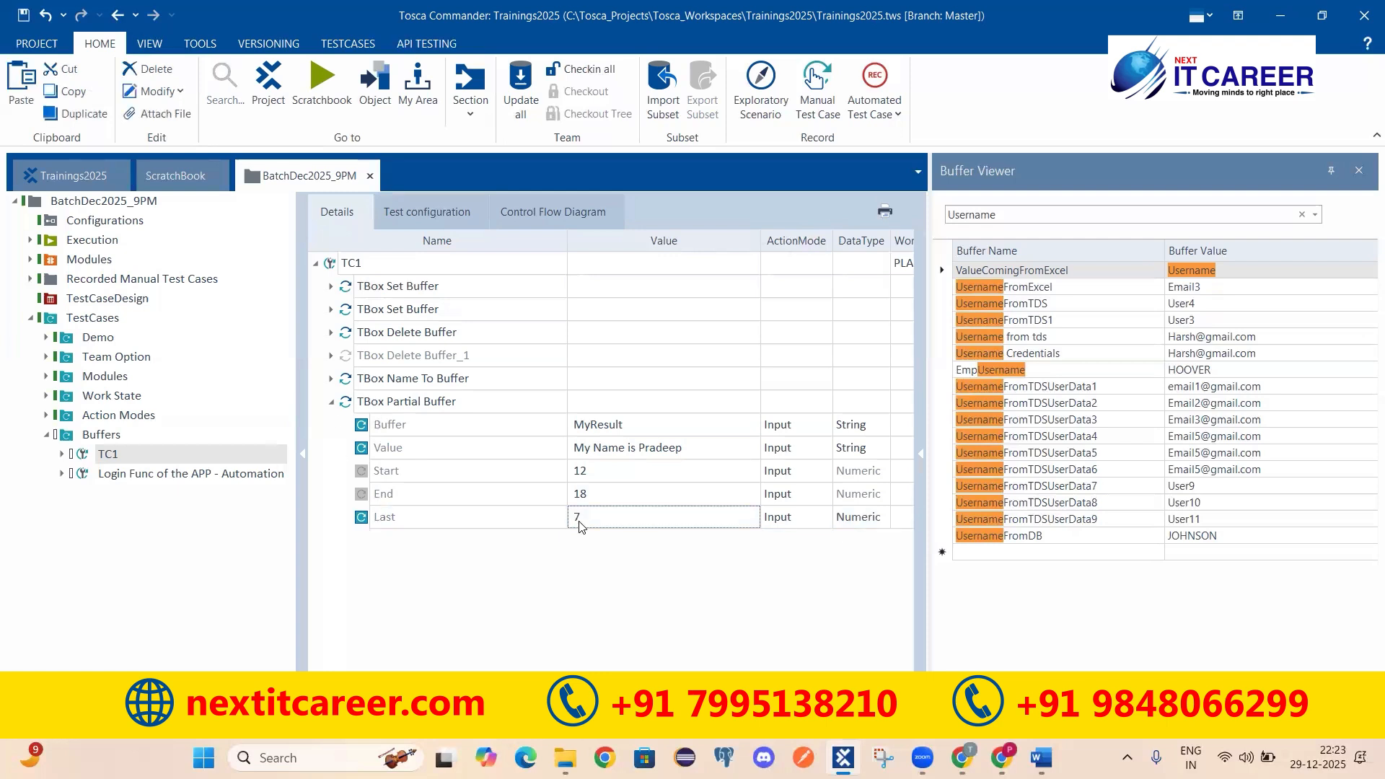
click(389, 523)
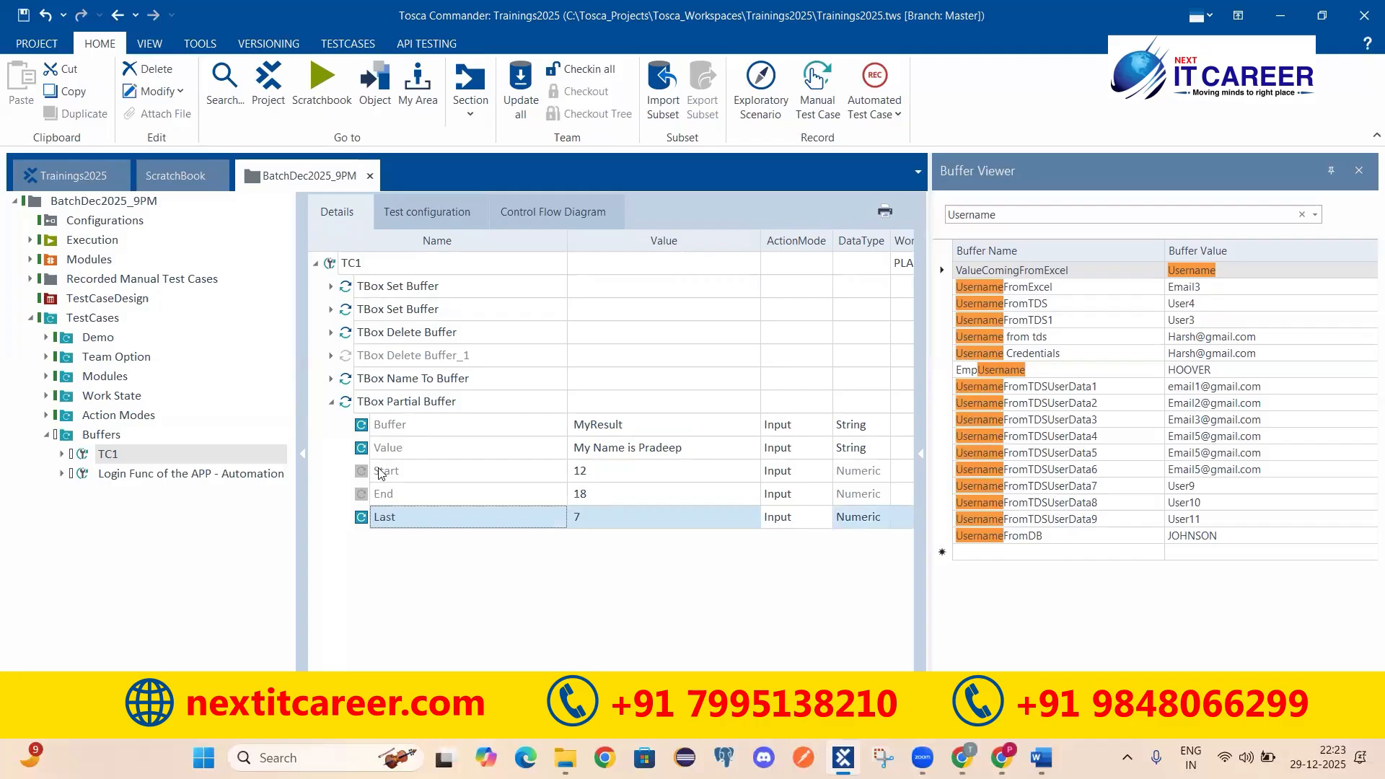
Step: Open the full description of the Last parameter in the Buffer Operations module
click(108, 175)
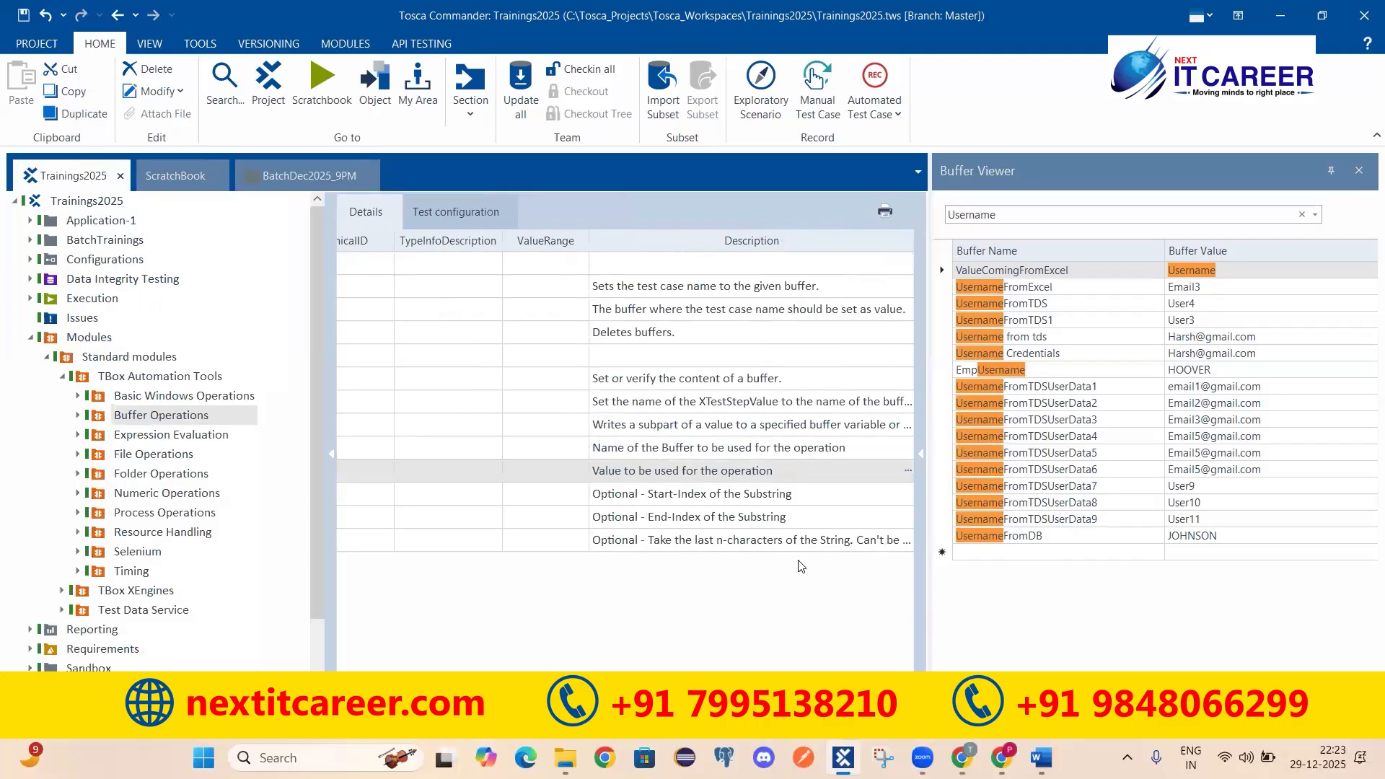
click(667, 549)
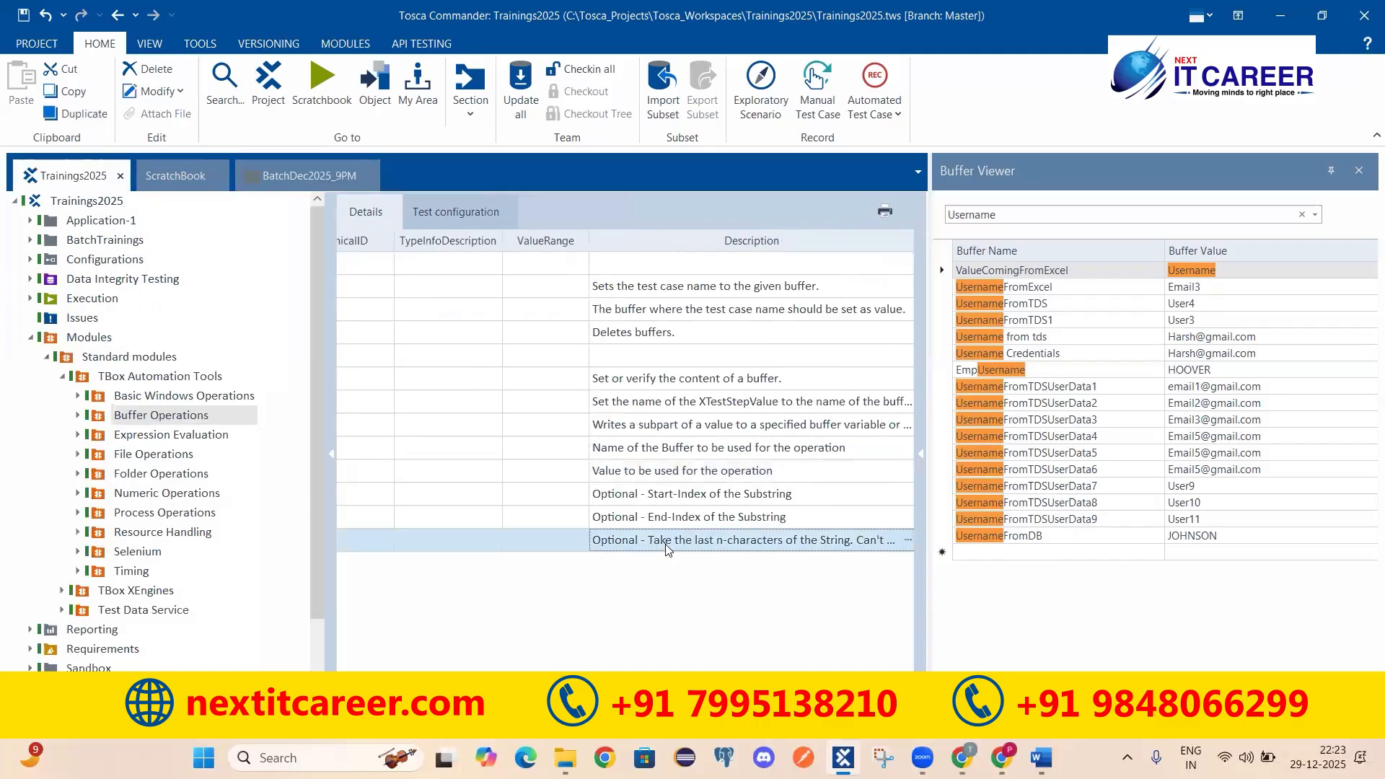
click(908, 541)
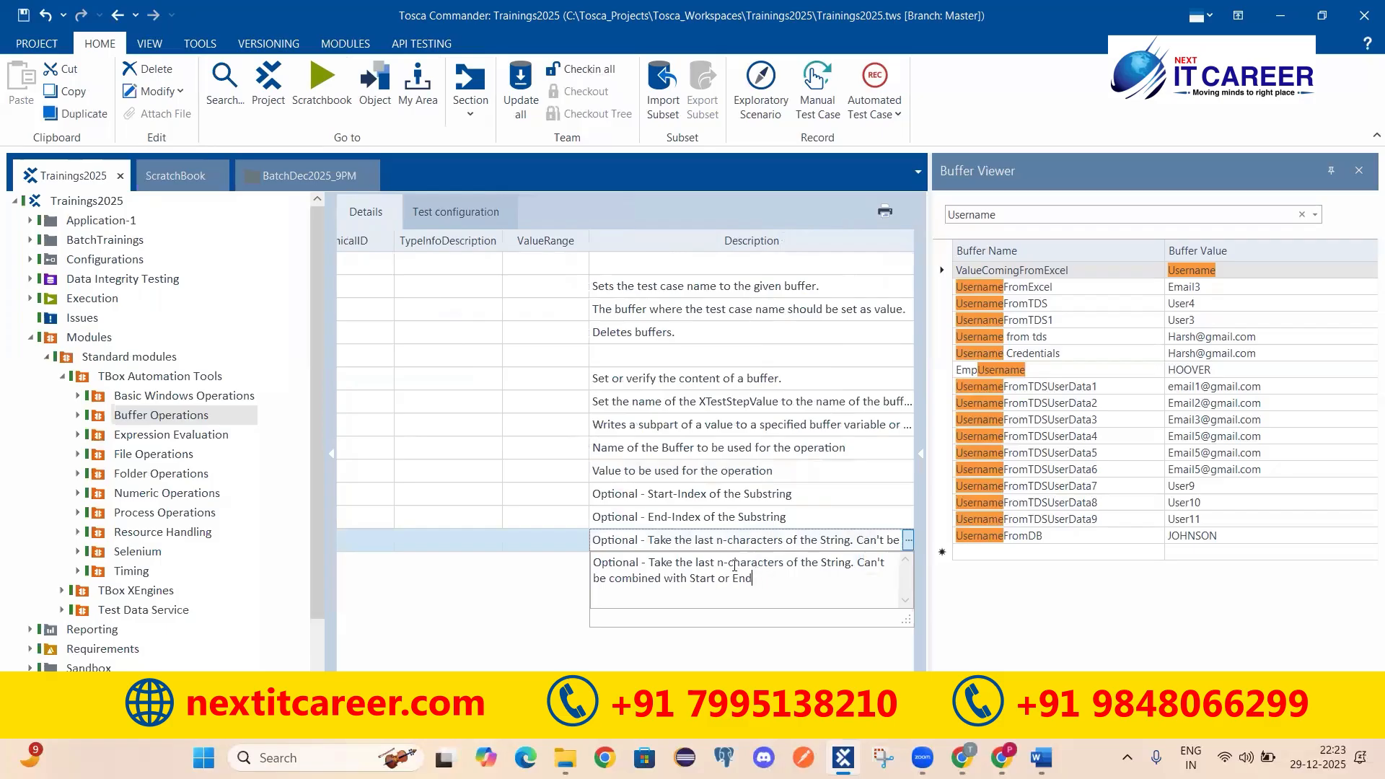
key(ctrl+a)
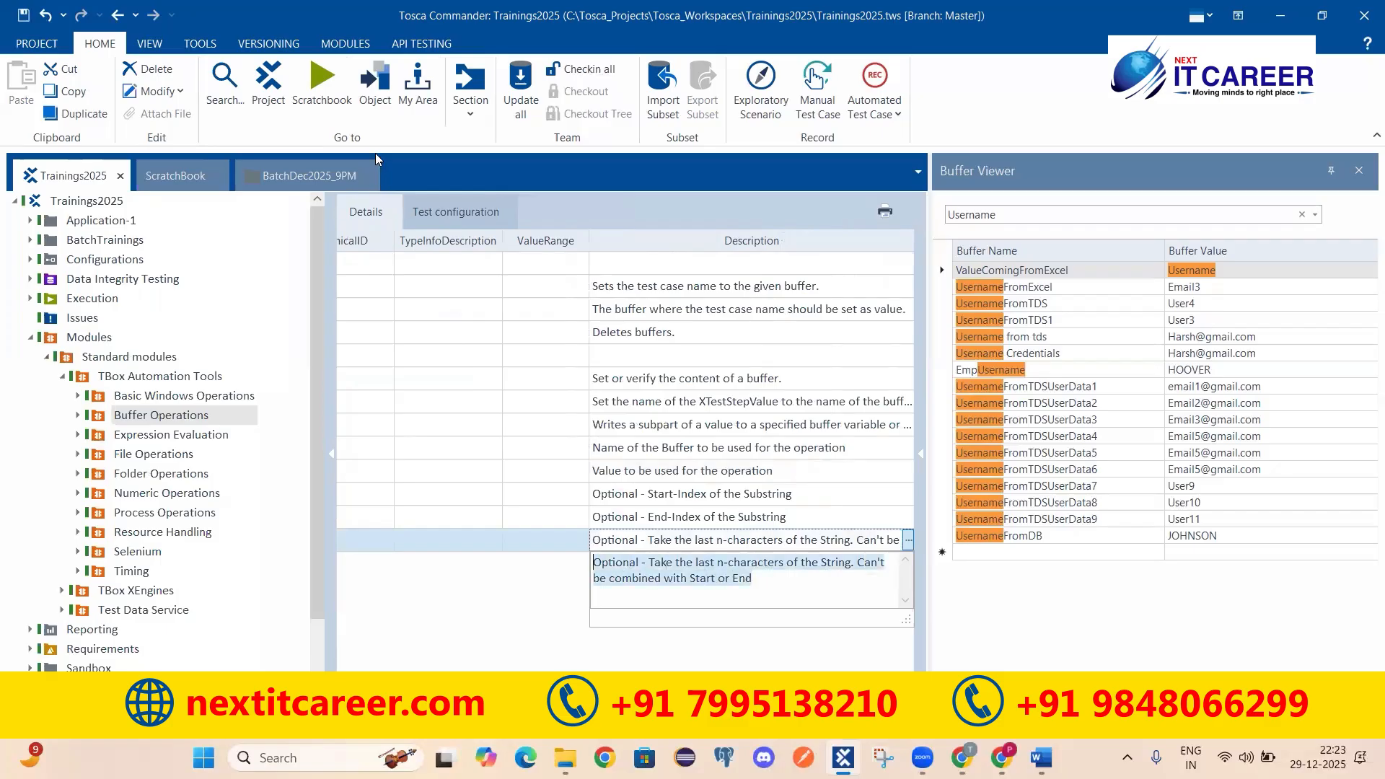
Step: Run the BatchDec2025_9PM TBox Partial Buffer step in ScratchBook and check the Buffer Loginfo shows MyResult = Pradeep
click(303, 176)
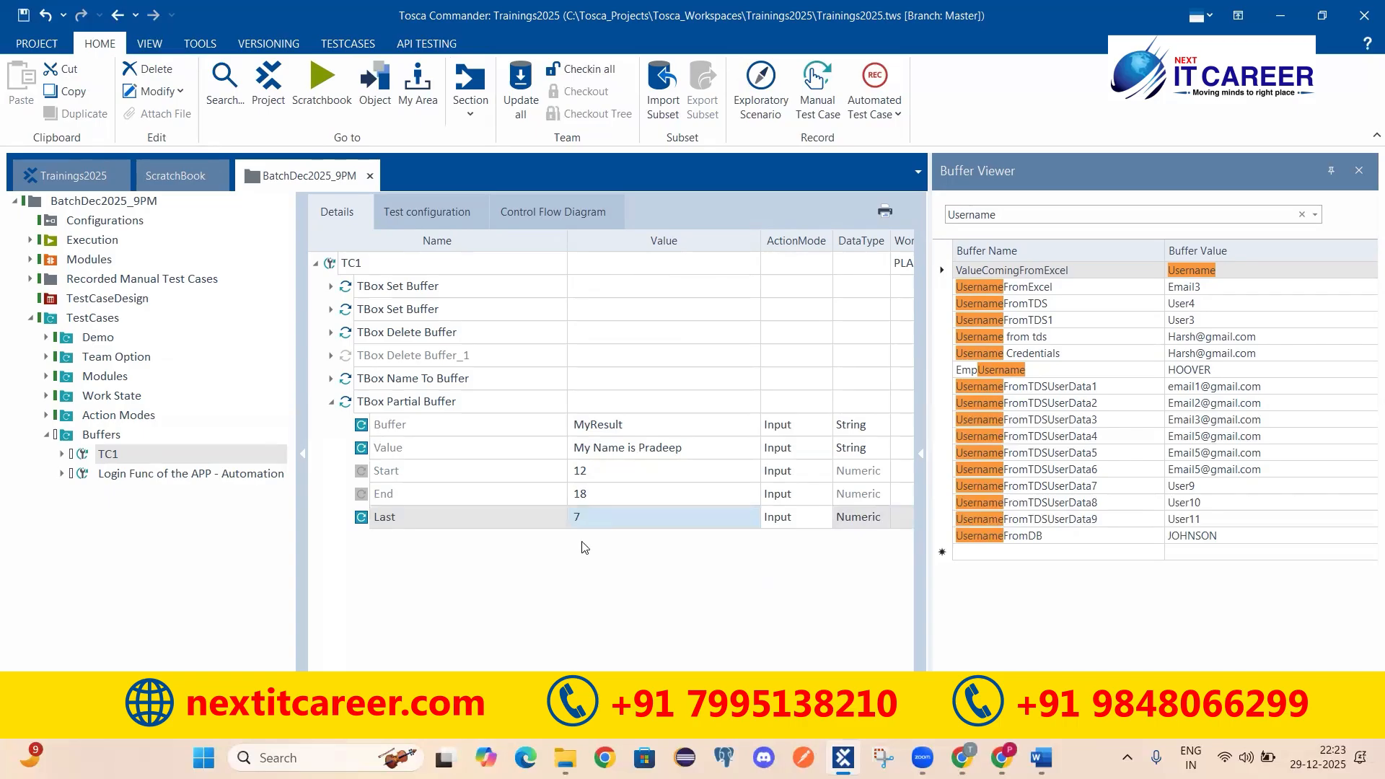
click(459, 402)
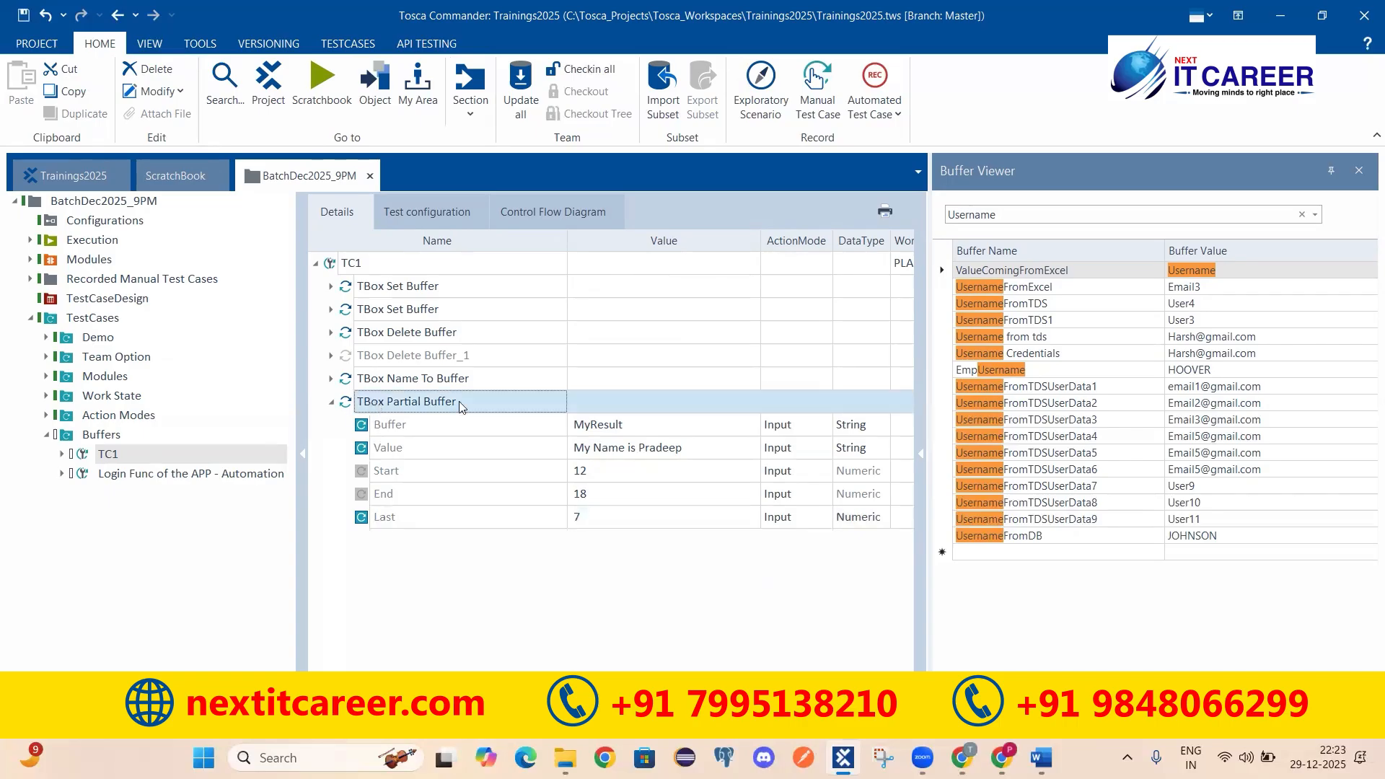
right_click(477, 408)
click(570, 489)
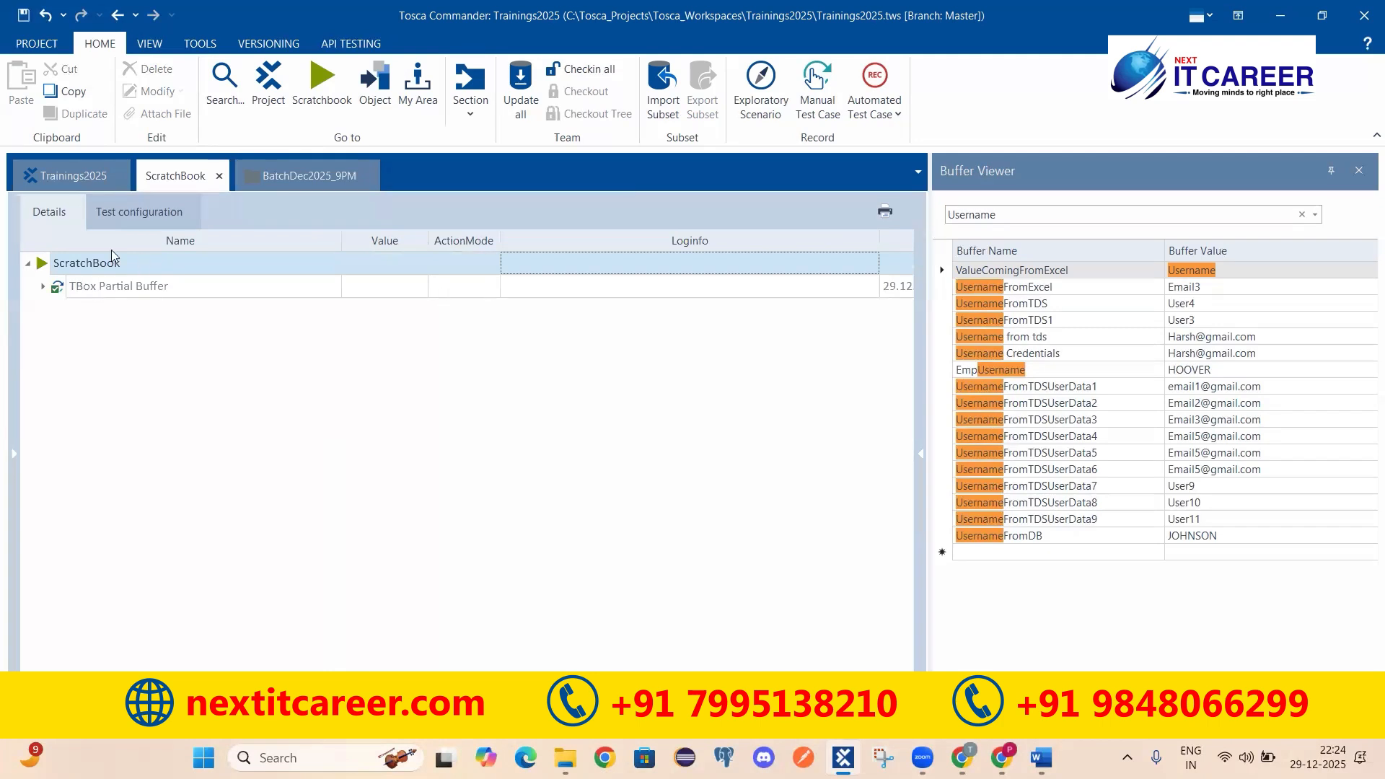
click(786, 309)
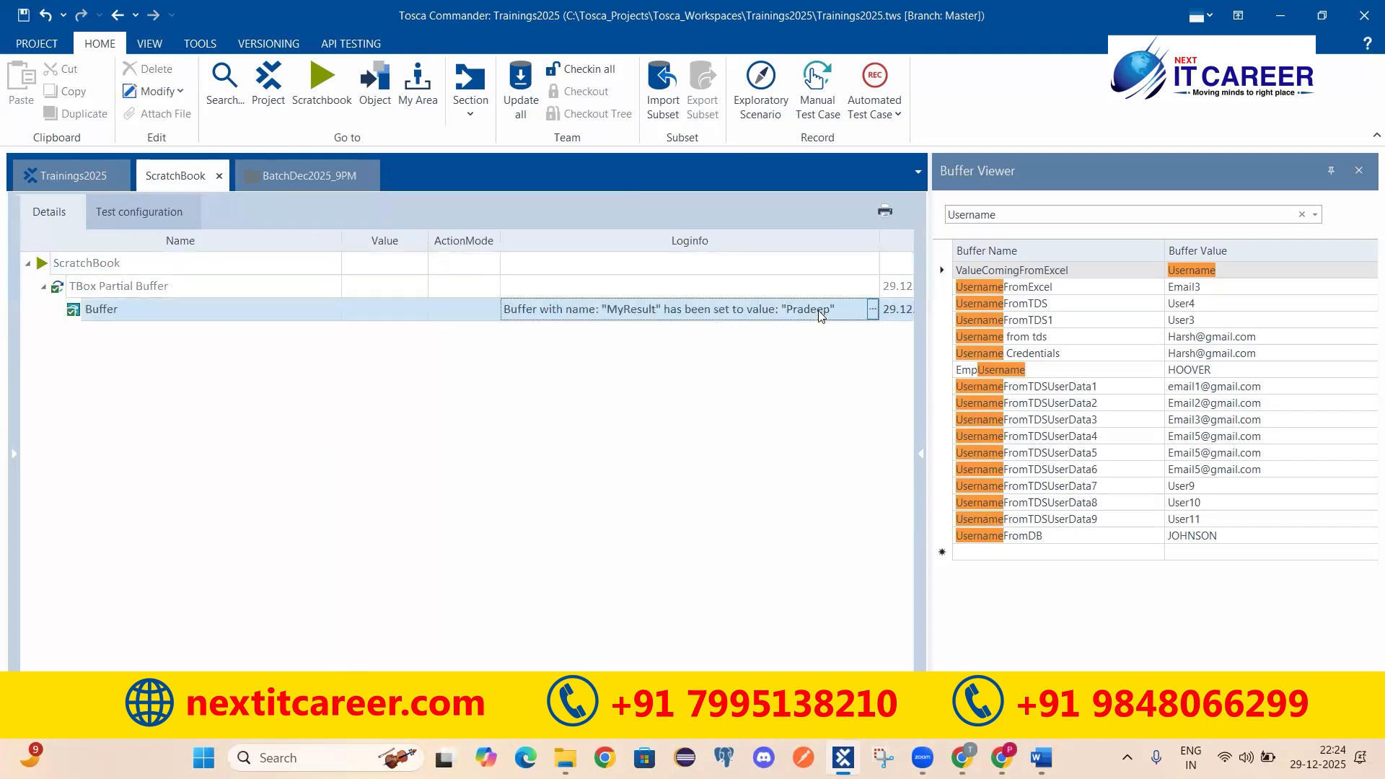
click(283, 12)
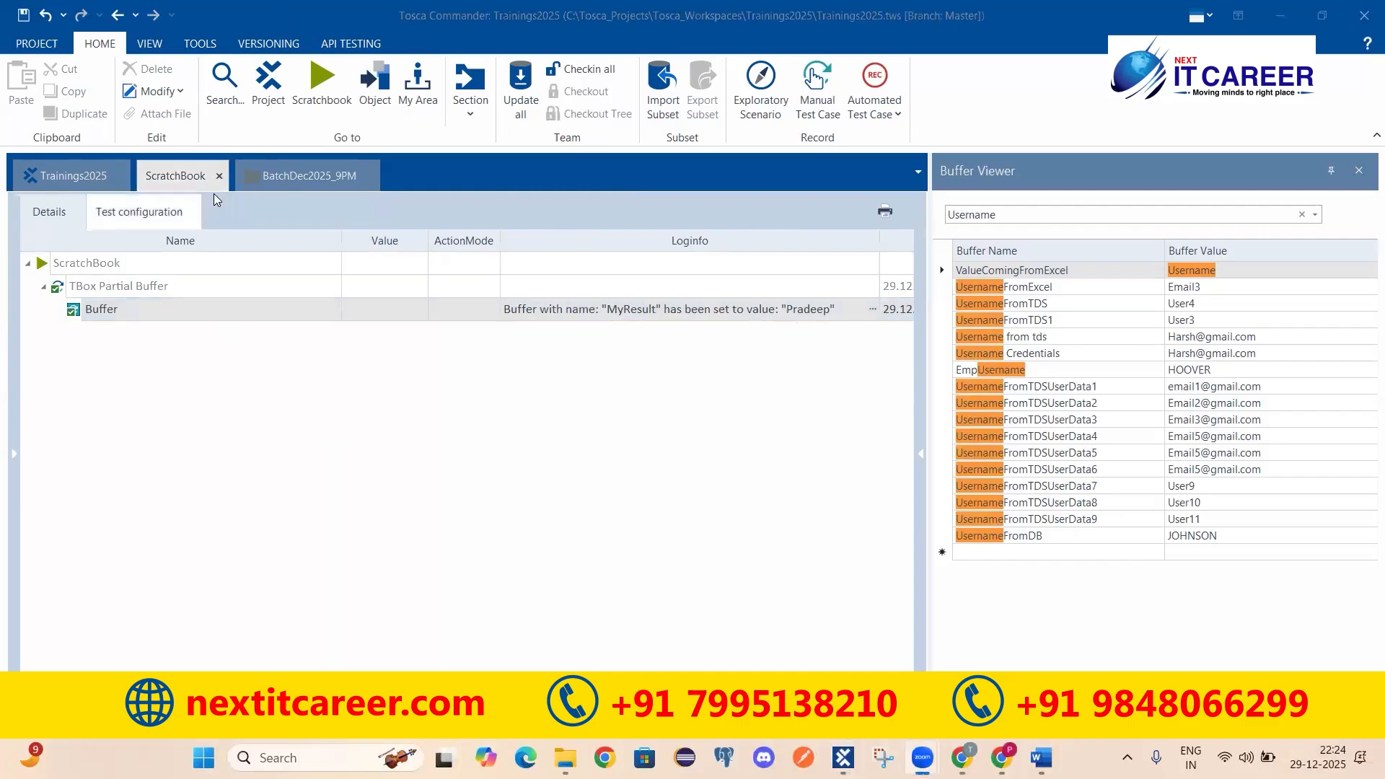
Step: Review the Partial Buffer step's Start, Last and Buffer parameters, leaving the MyResult buffer name unchanged
click(284, 187)
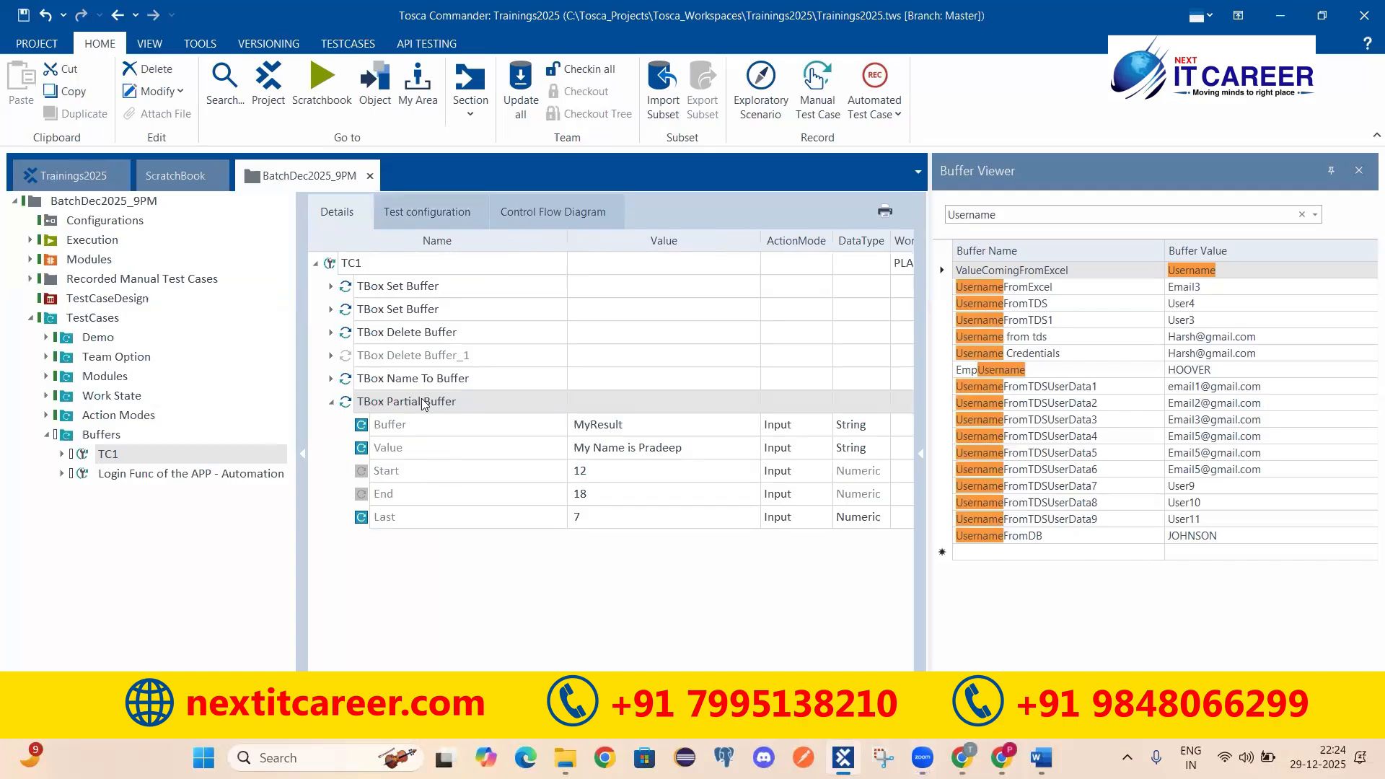
click(417, 478)
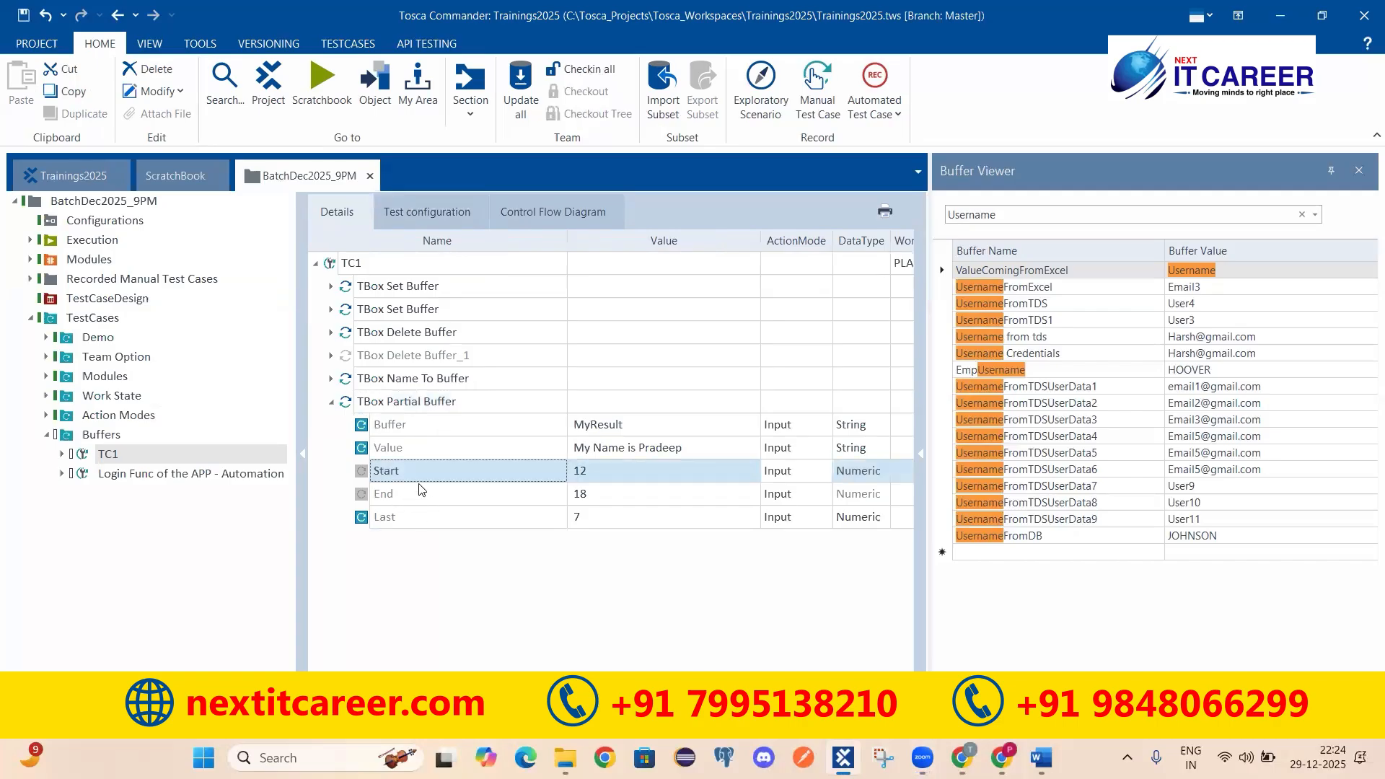
click(449, 518)
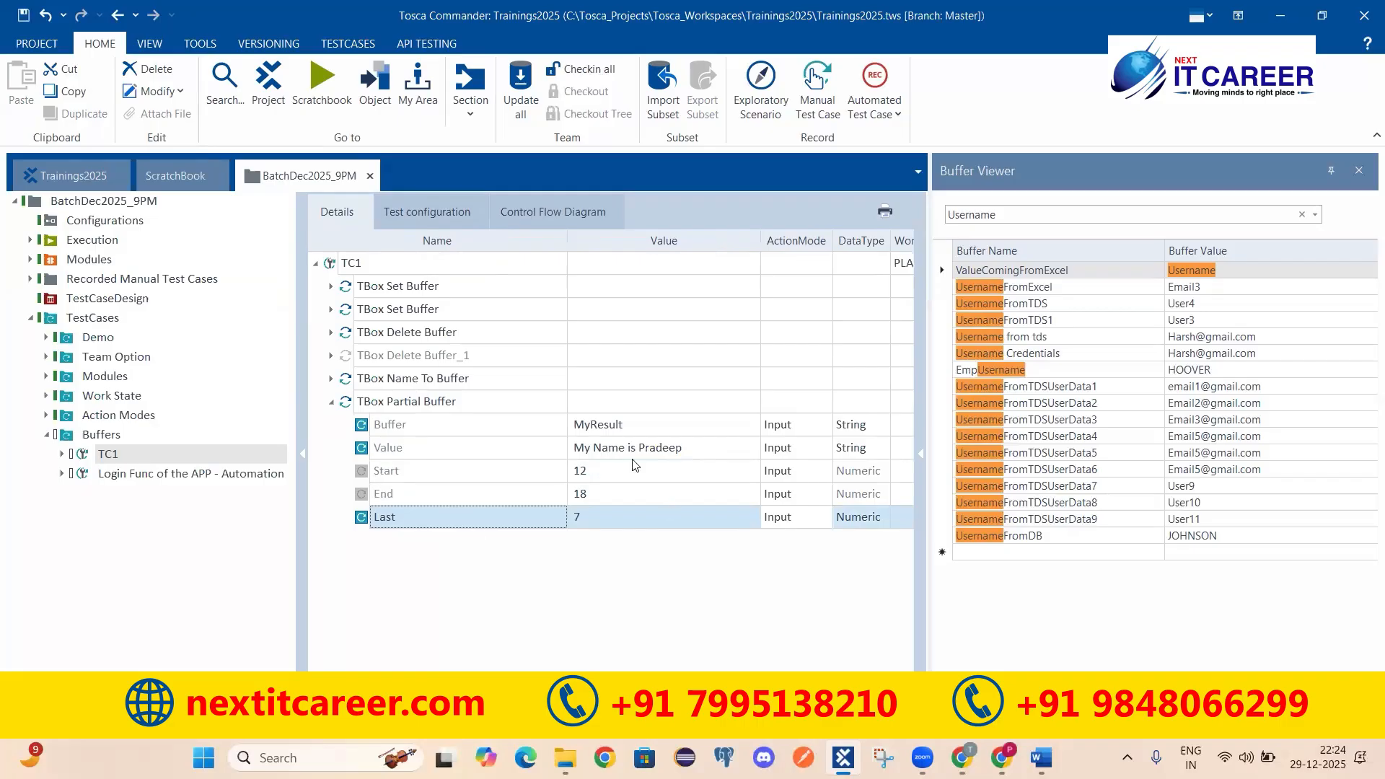
click(408, 427)
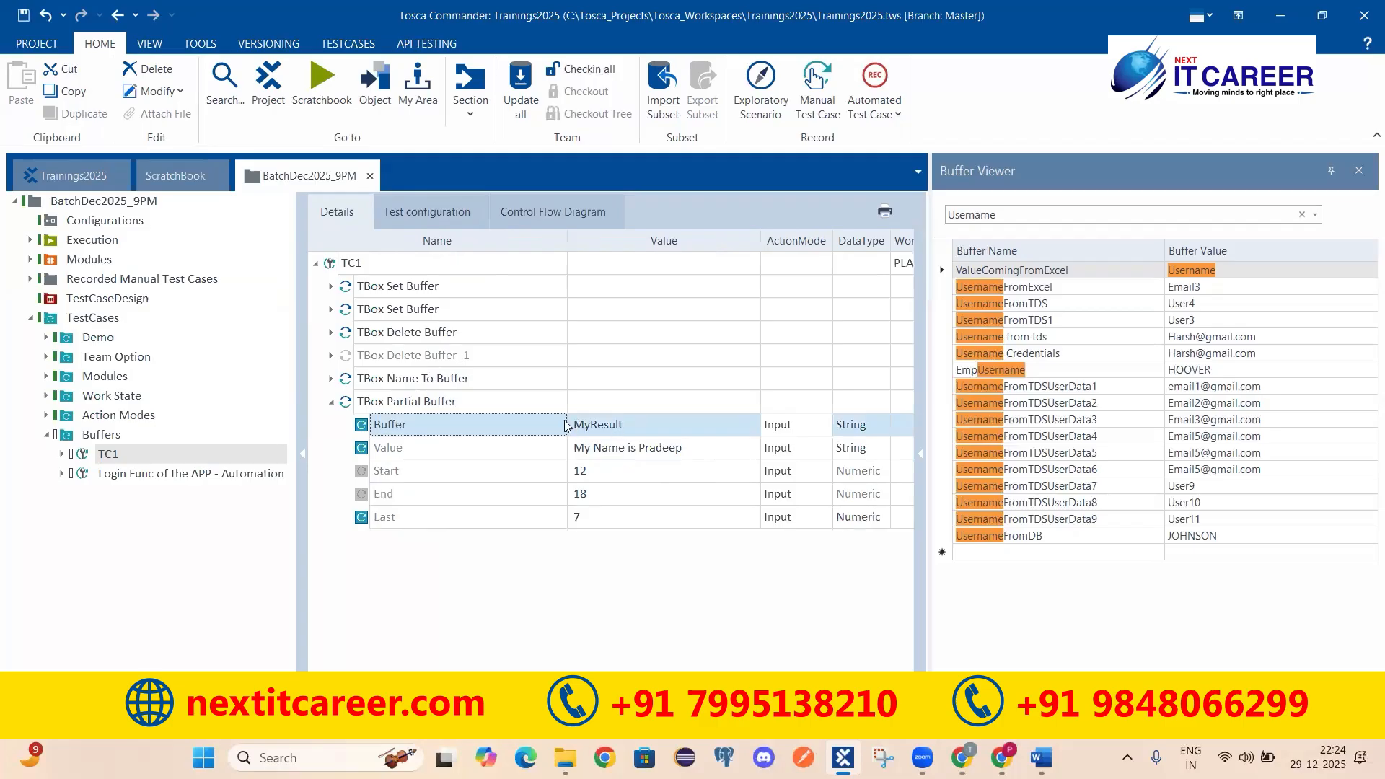
click(588, 429)
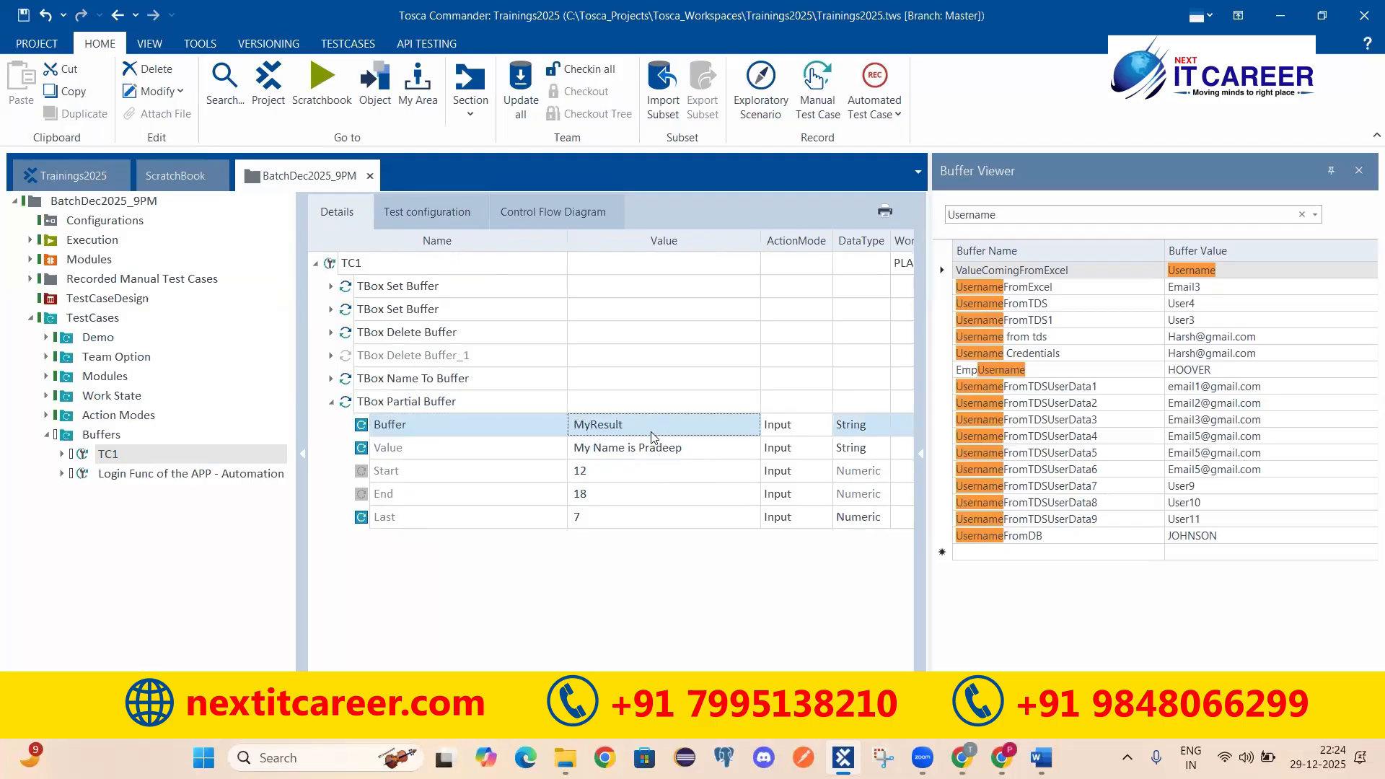
click(607, 421)
drag(664, 424, 554, 424)
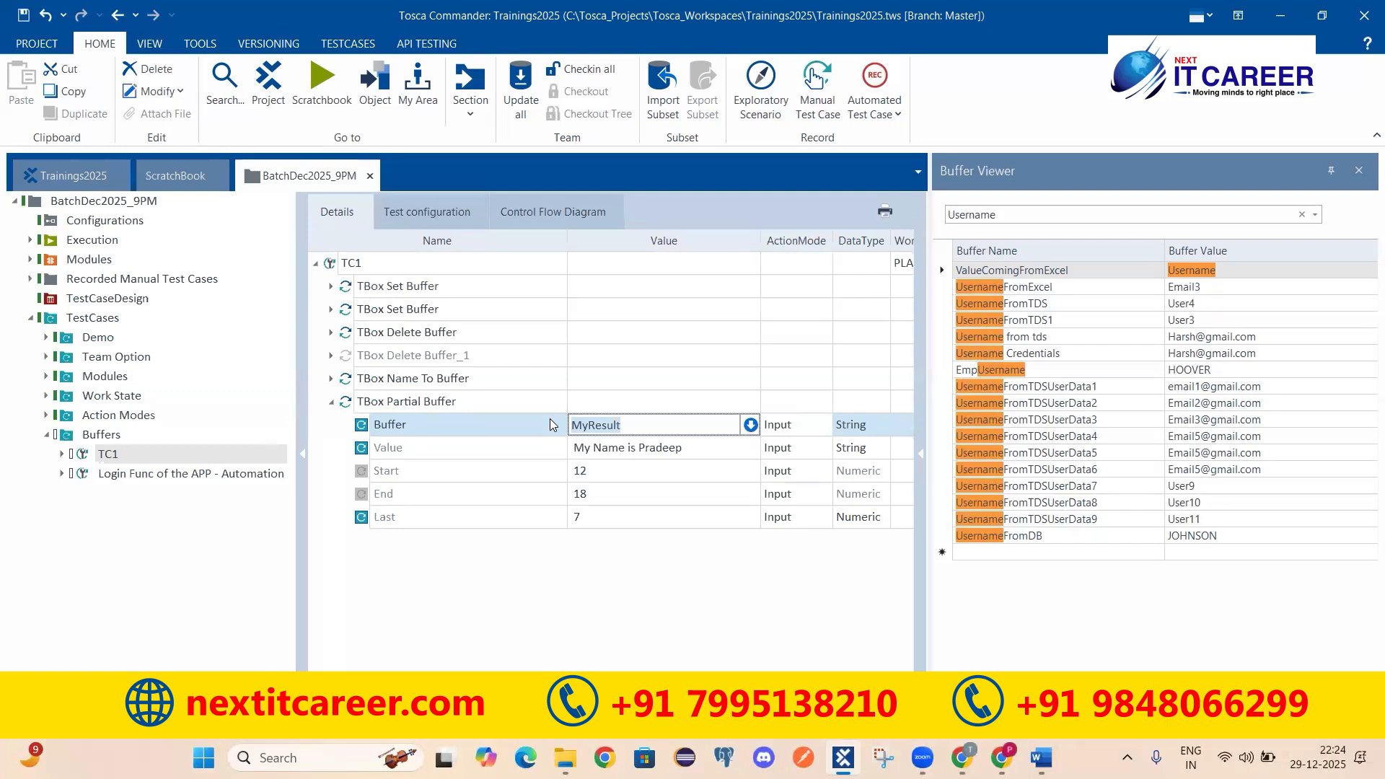
click(500, 633)
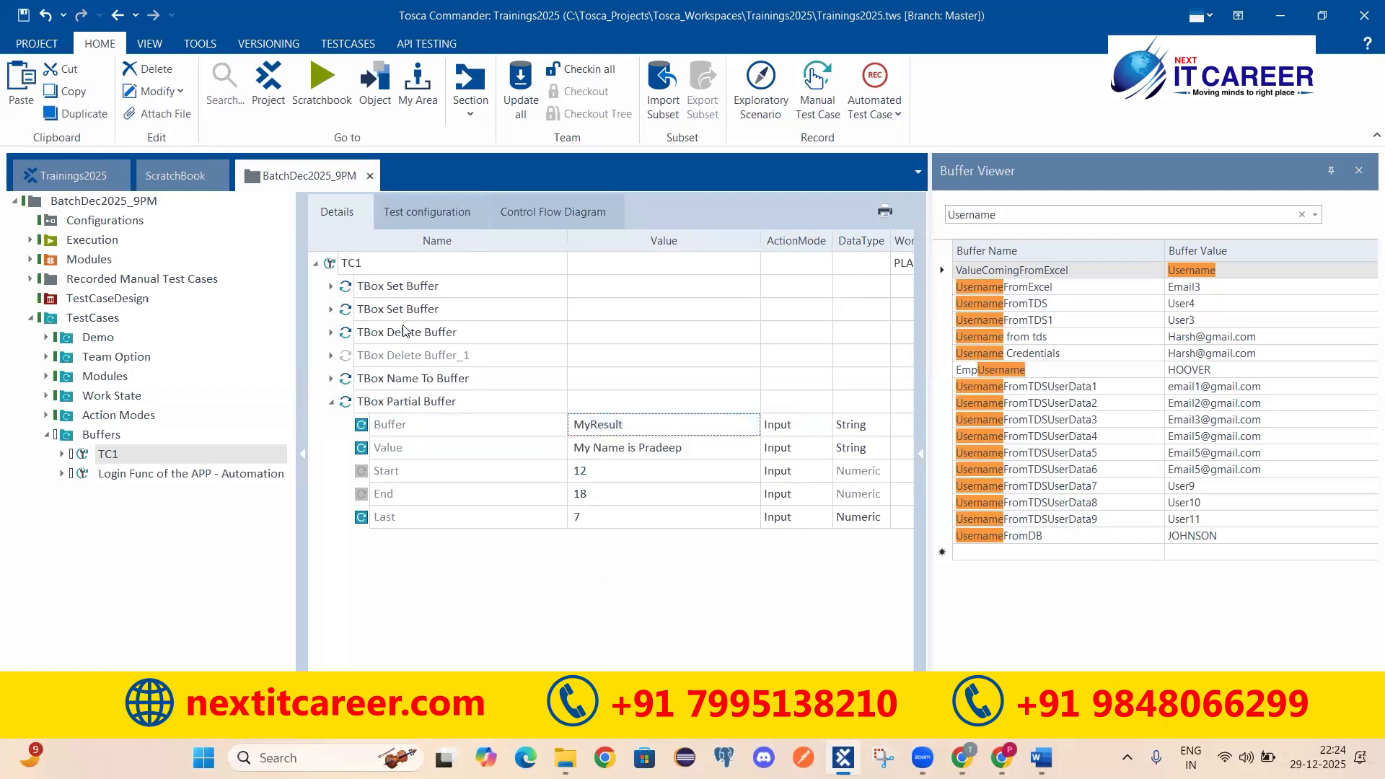
Step: Look over the Set Buffer, Delete Buffer and Partial Buffer steps, then bring up the Word {B[BufferName]} notes
click(390, 288)
click(417, 339)
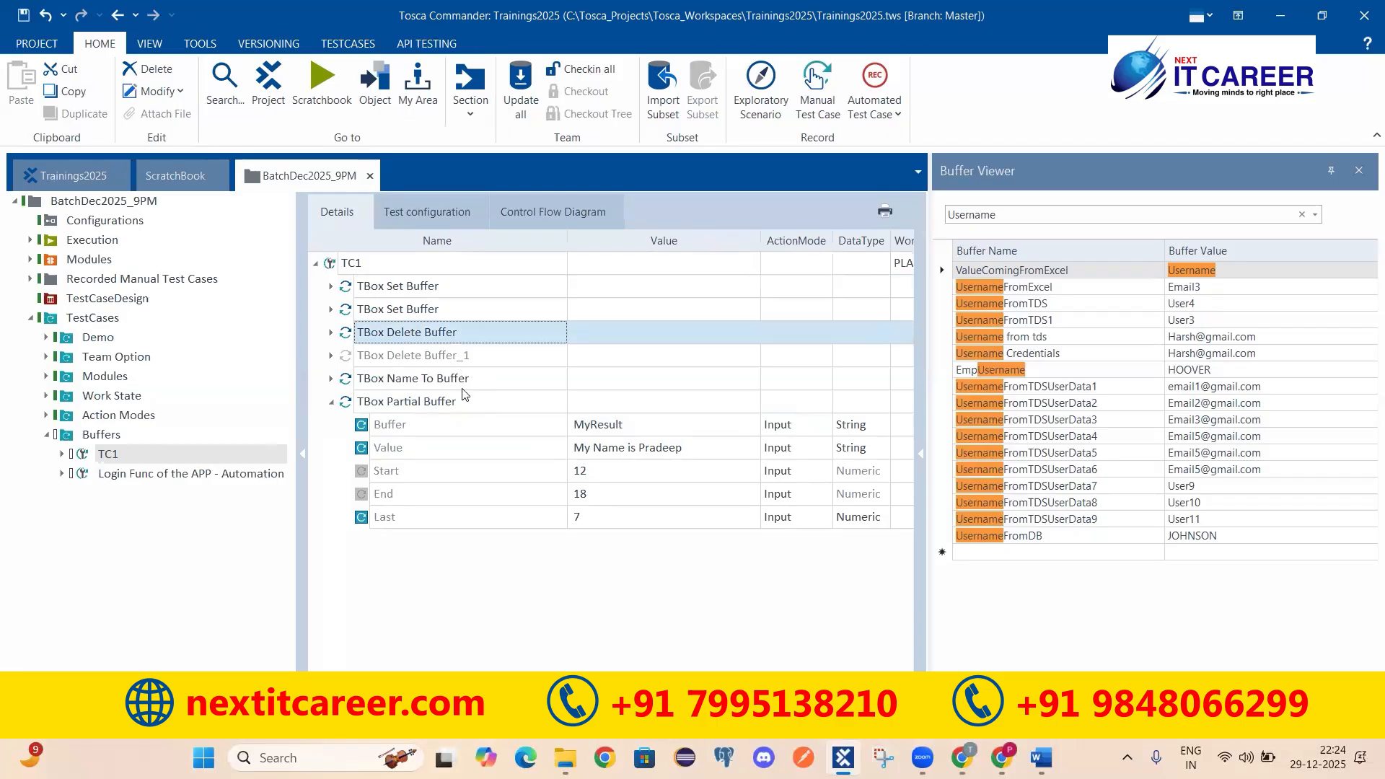
click(378, 404)
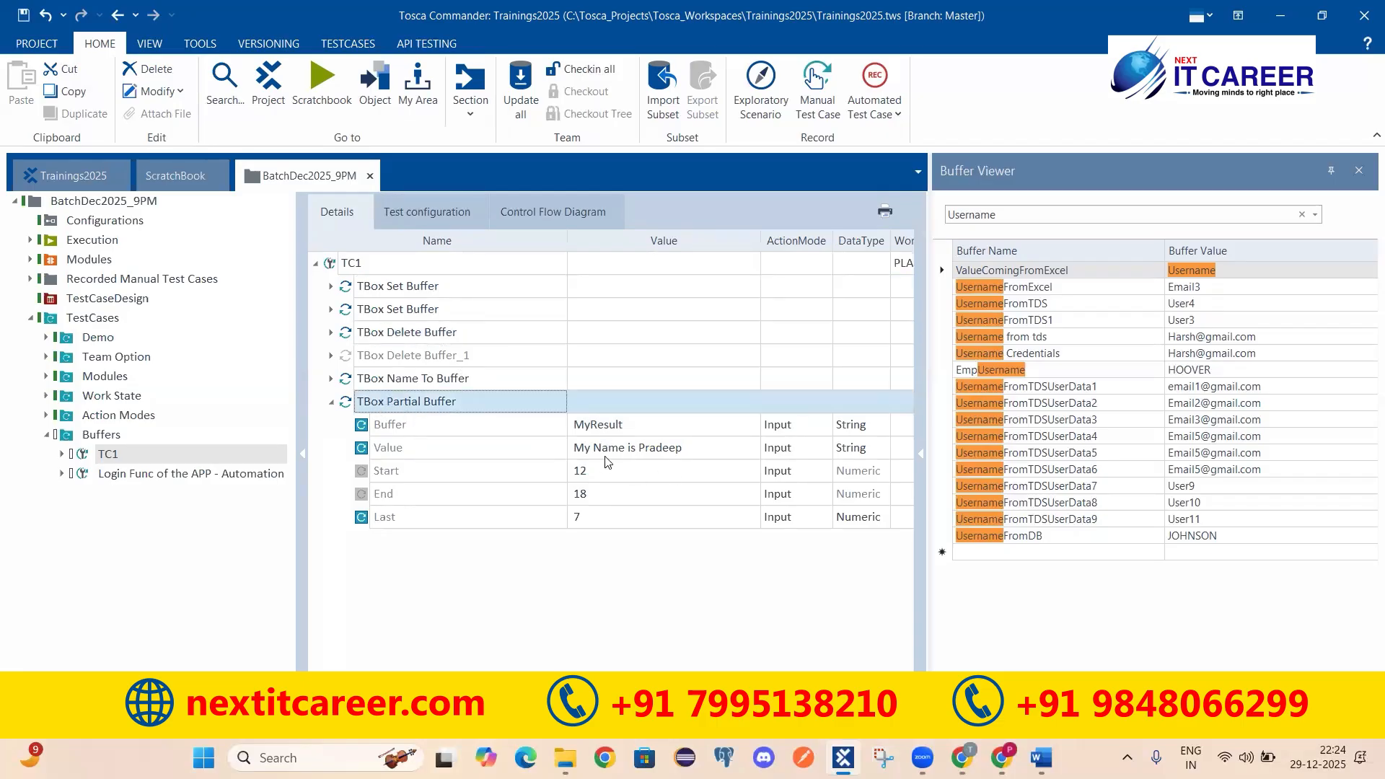
key(alt+Tab)
click(392, 266)
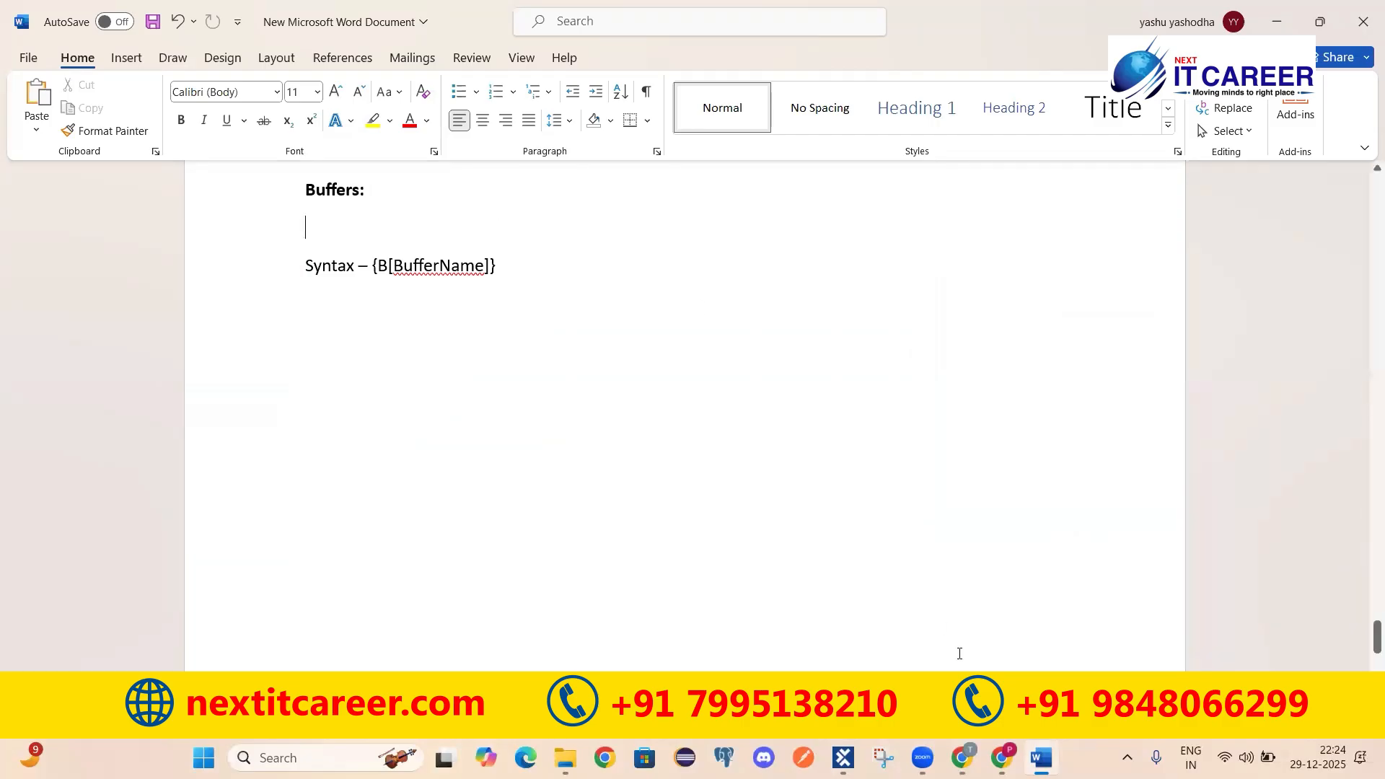
Step: Switch Chrome to the new.demowebshop.tricentis.com/register page
click(1001, 758)
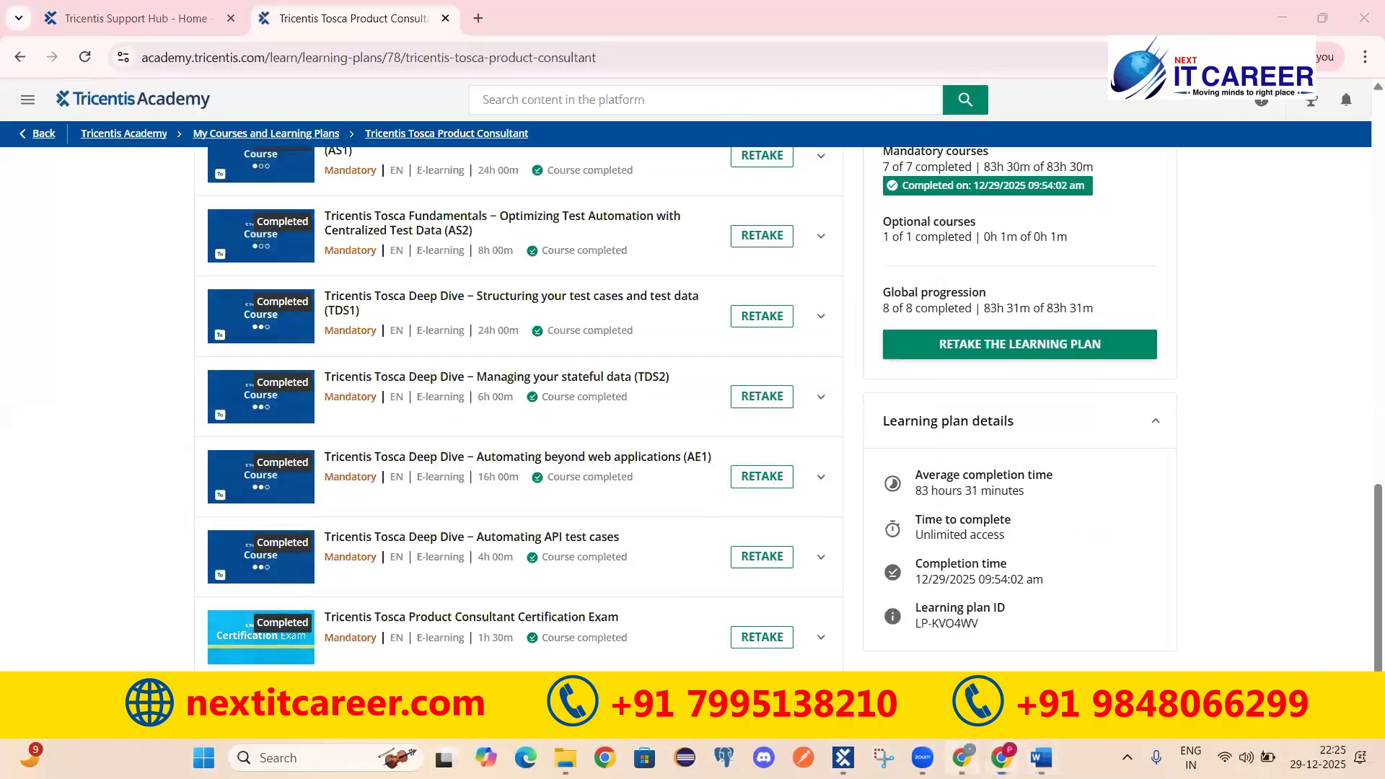
click(962, 757)
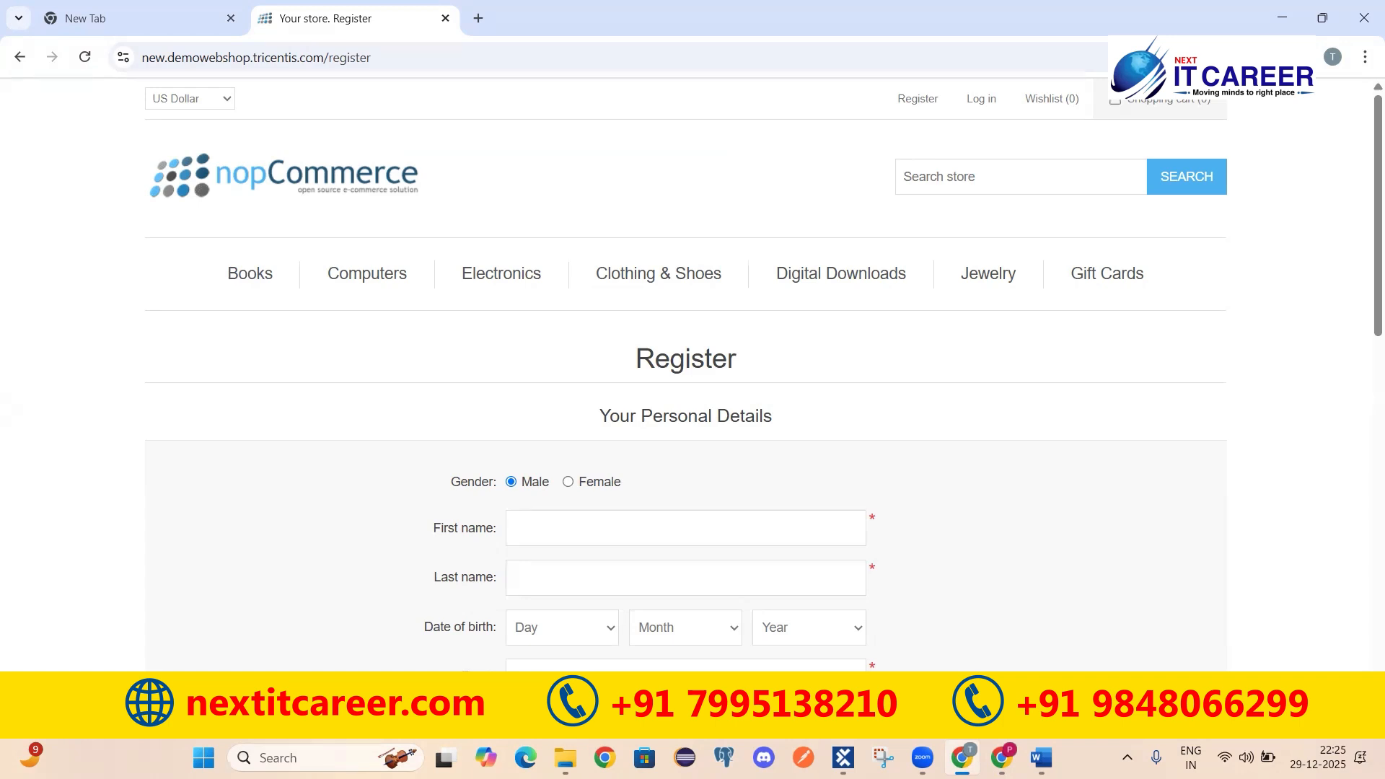
Step: Look over the Action Modes list in the Word notes, then return to Tosca Commander
click(1042, 758)
scroll(400, 345, up, 5)
scroll(400, 345, up, 2)
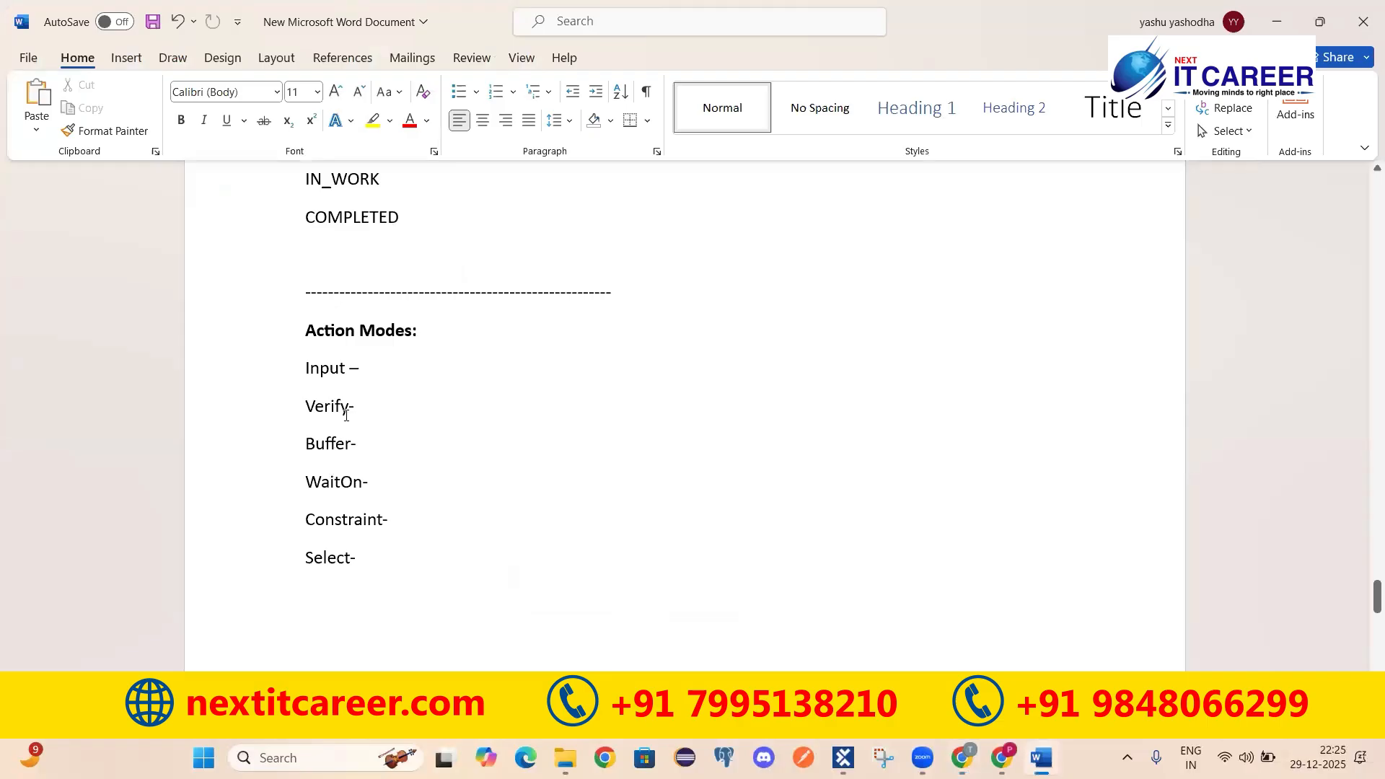
drag(366, 406, 306, 407)
click(306, 407)
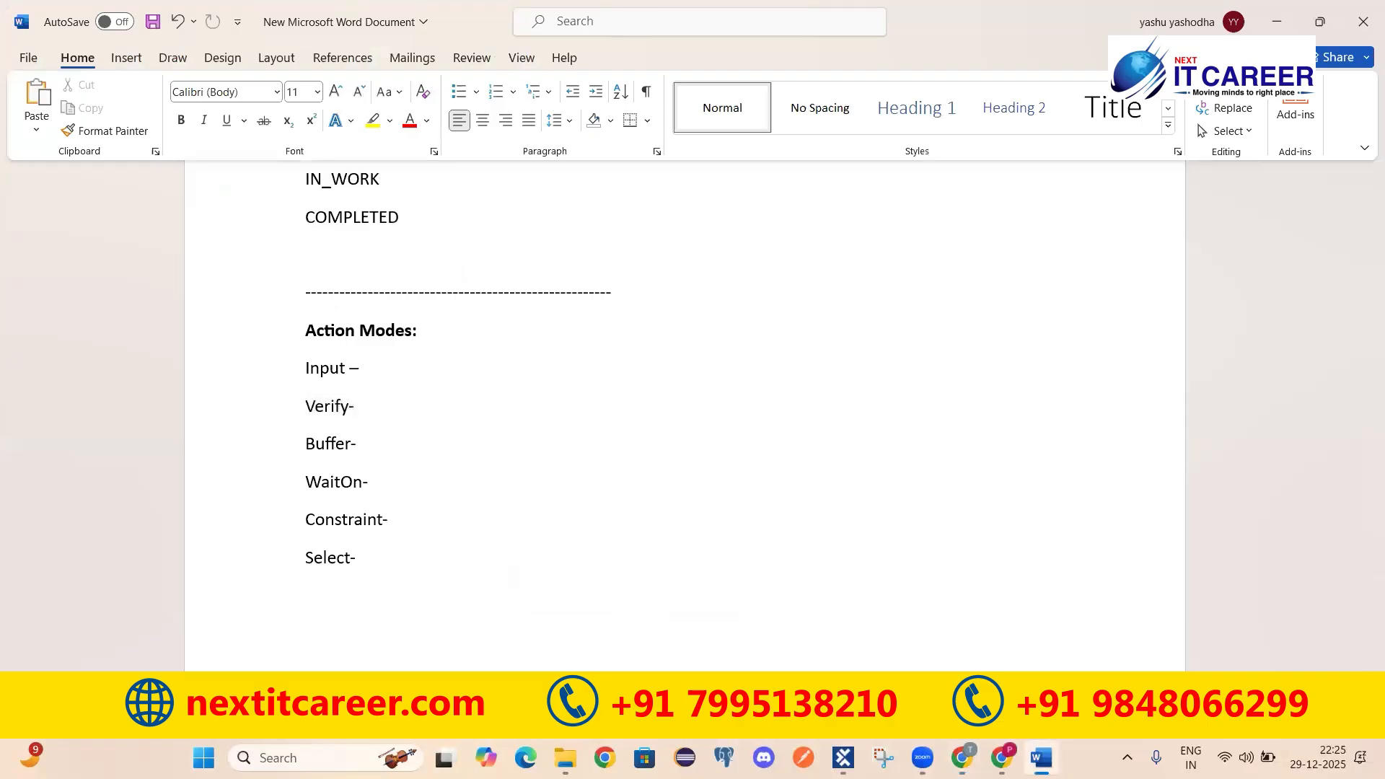
click(1039, 756)
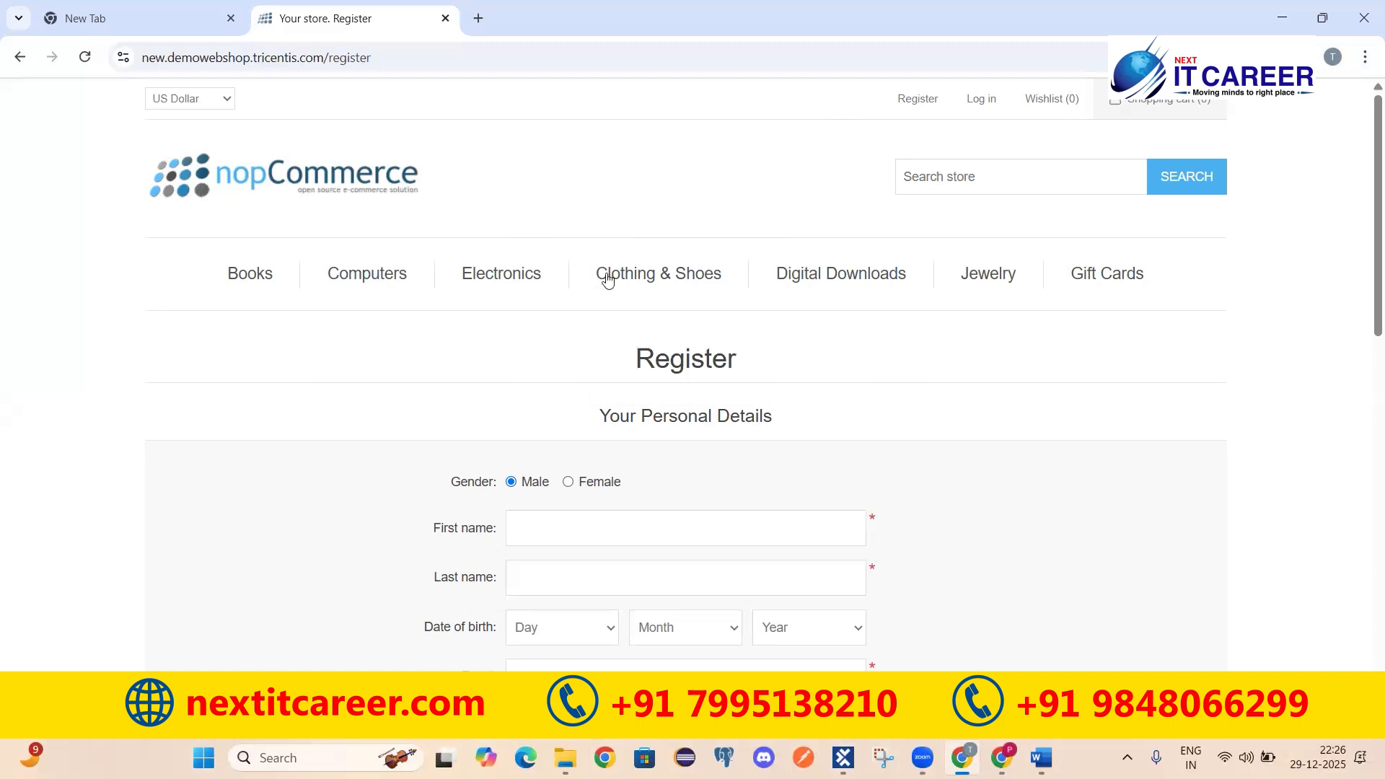
click(843, 758)
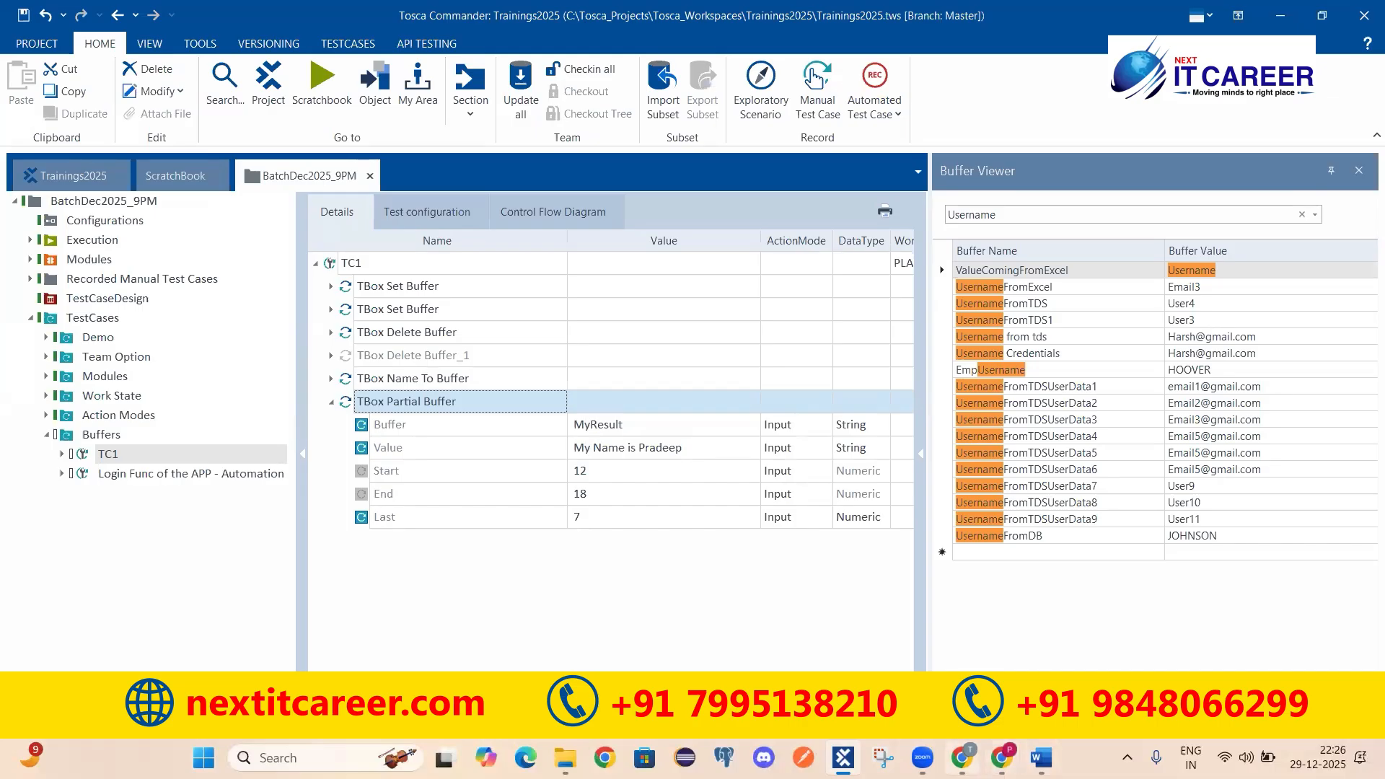
Step: Move between Tosca Commander and the nopCommerce Register page, leaving the empty Register form on screen
click(963, 757)
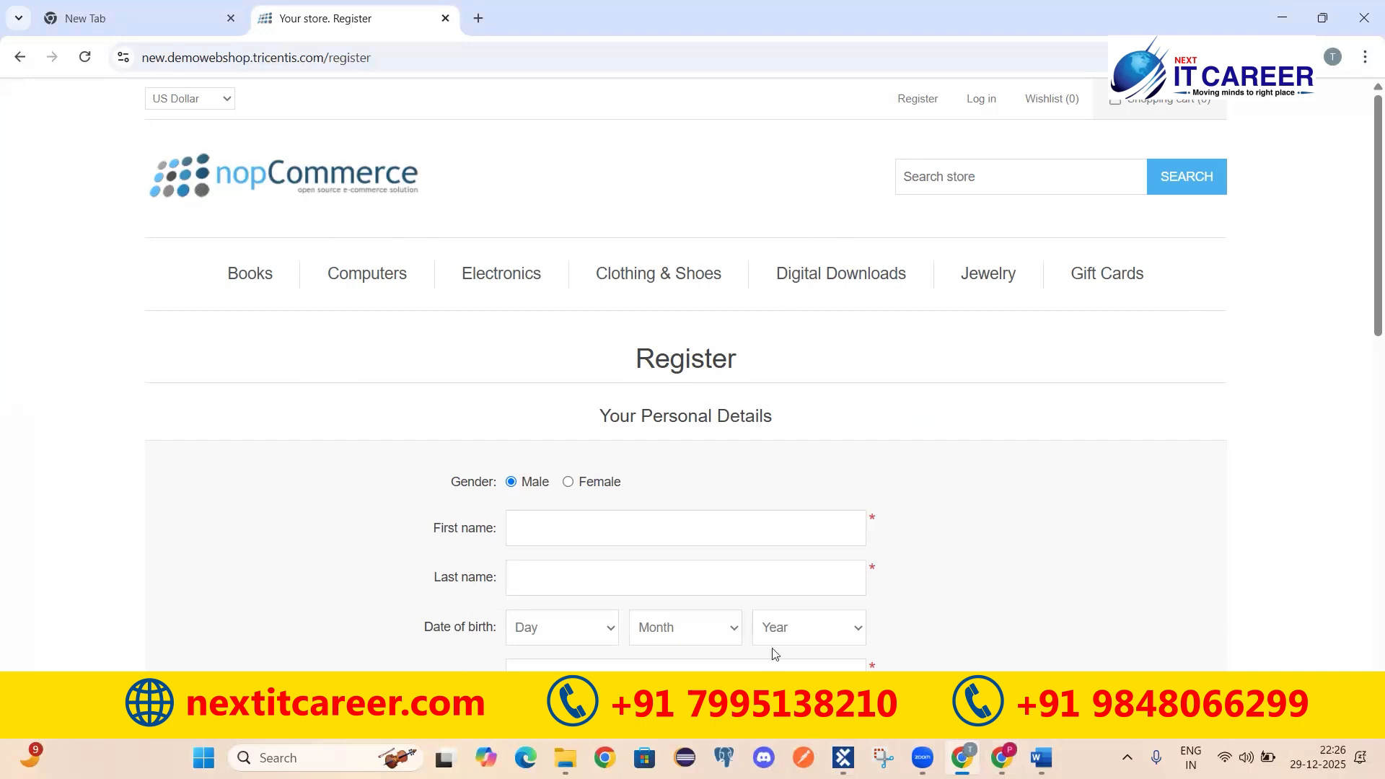
click(843, 757)
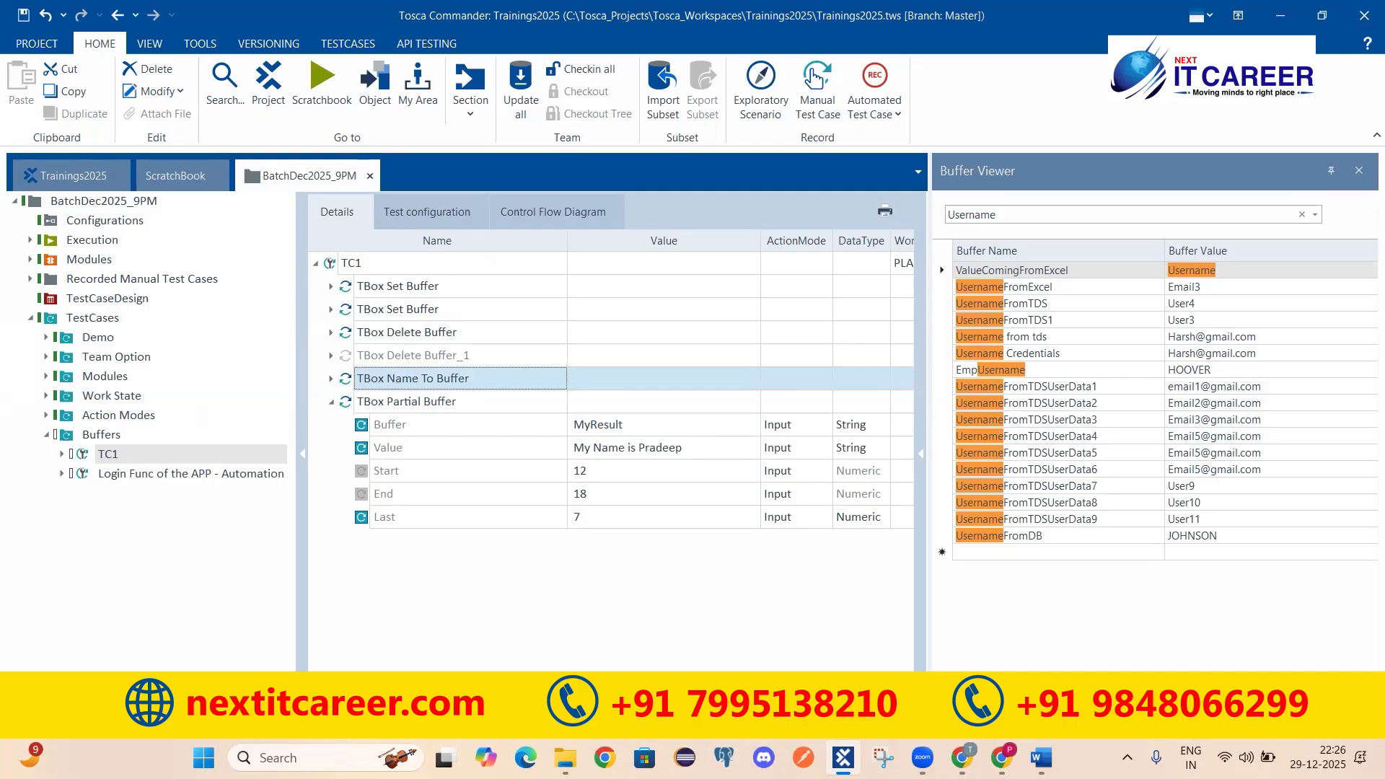
click(962, 758)
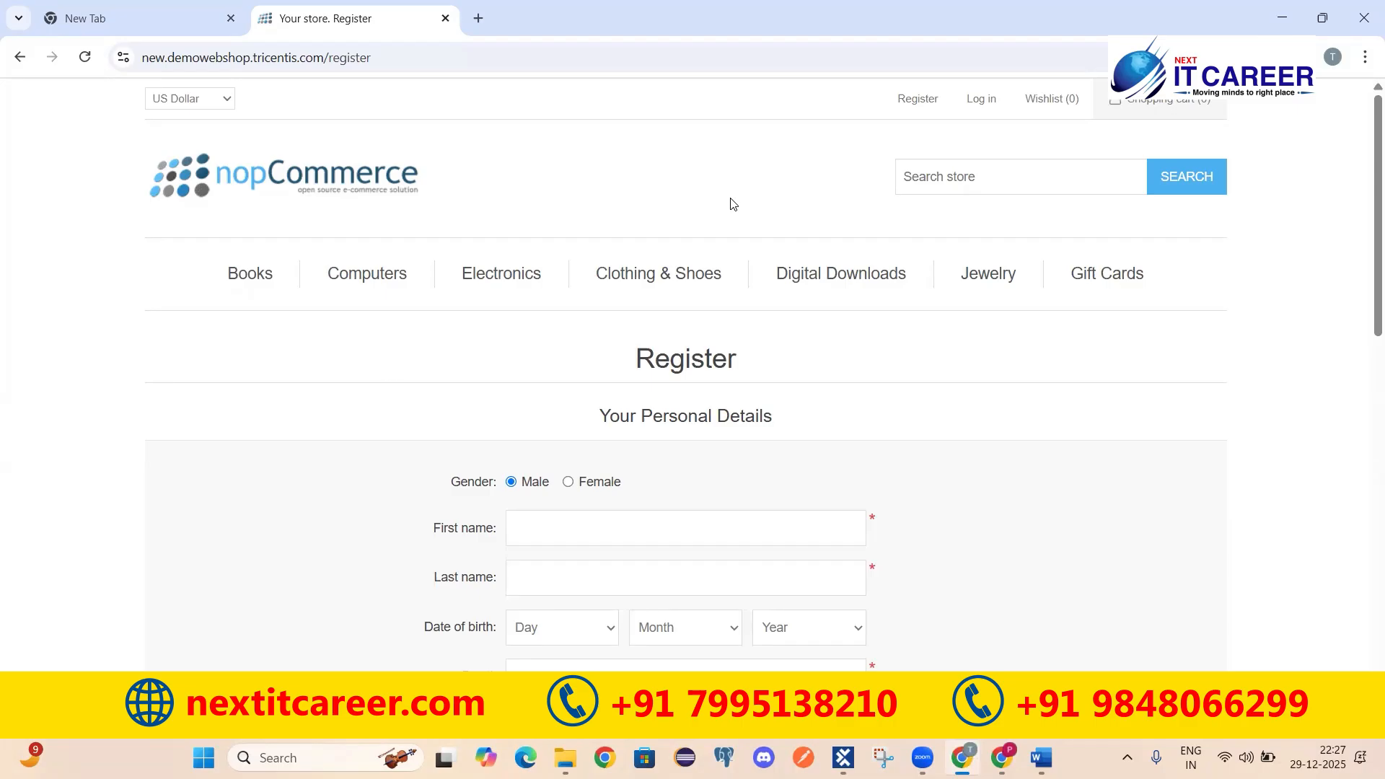
Step: Return to Tosca Commander's TC1 test case showing the TBox Partial Buffer step with Last 7
mouse_move(455, 281)
click(842, 756)
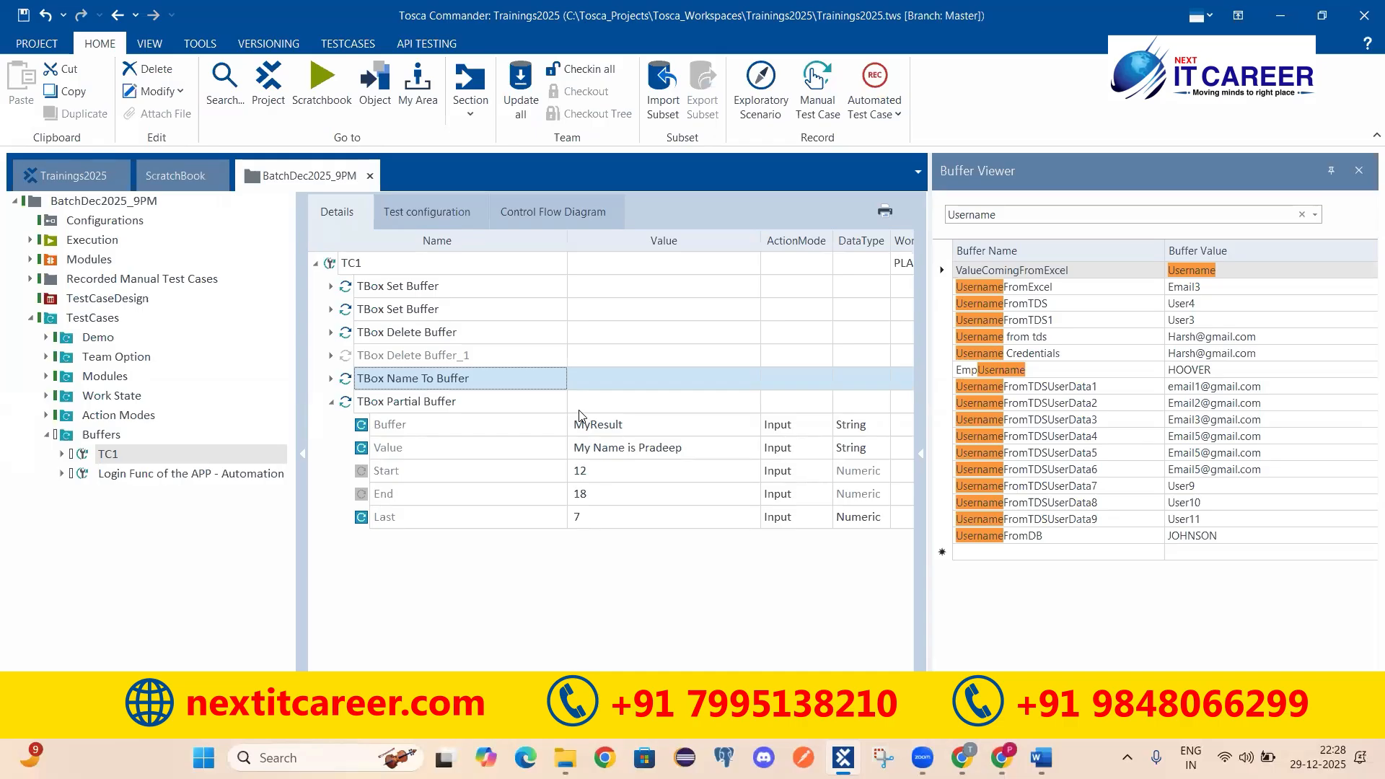
Step: Copy the TBox Partial Buffer step and paste a duplicate under TC1
click(962, 757)
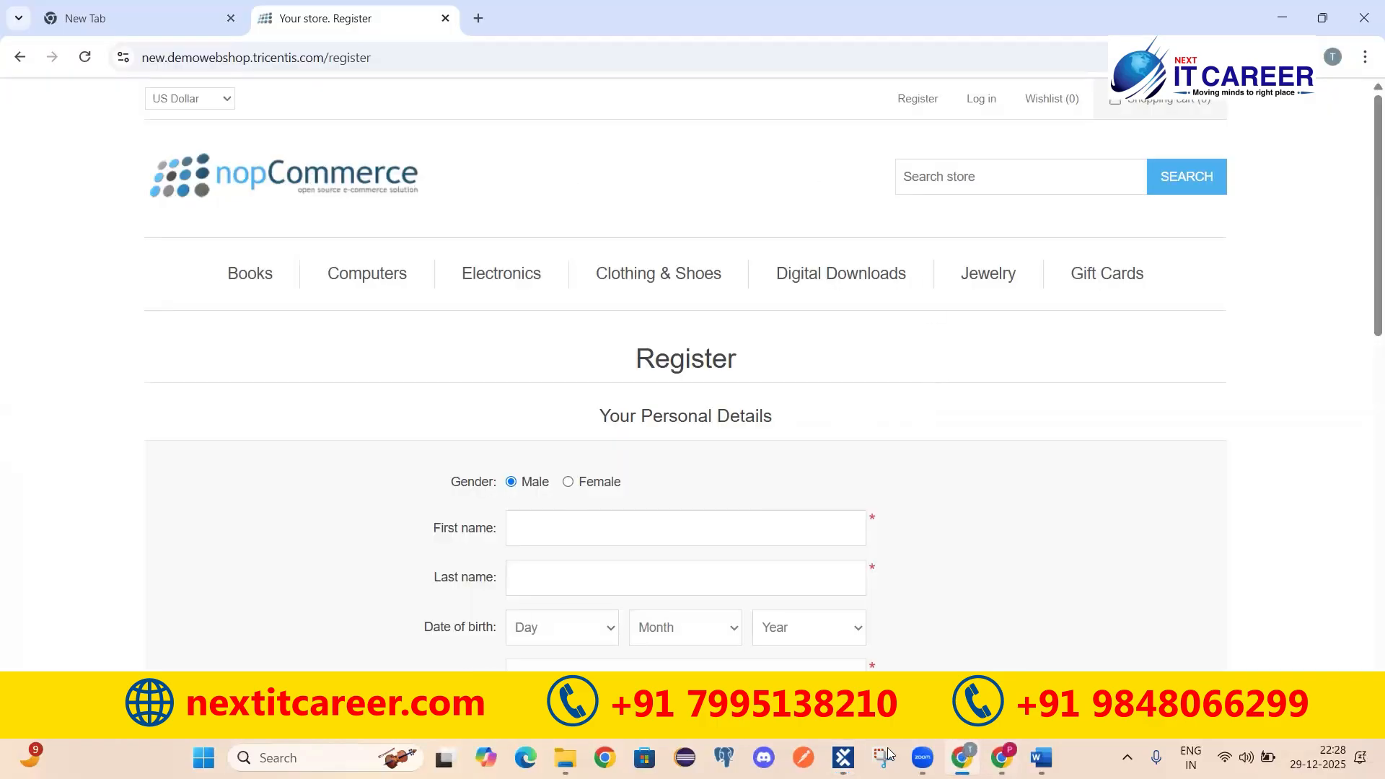
click(843, 758)
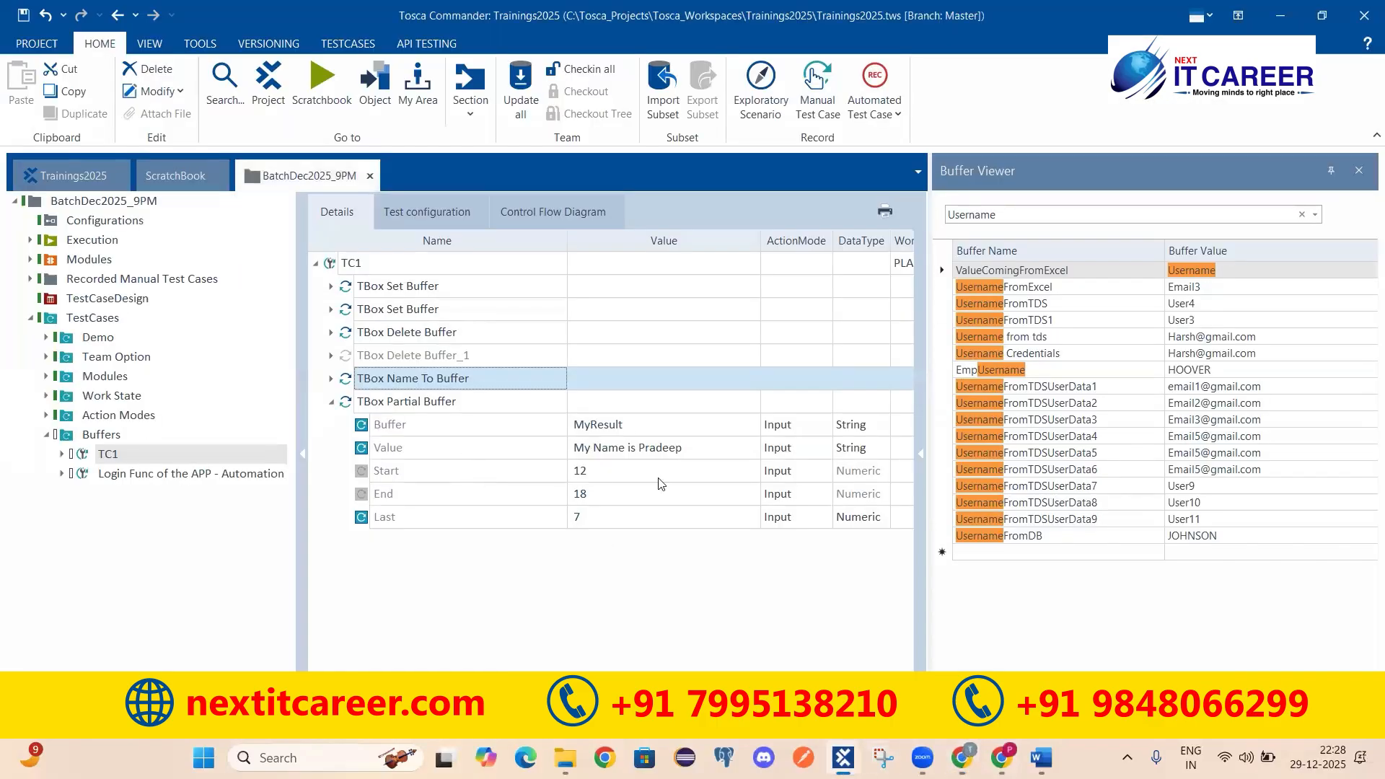
click(599, 453)
click(351, 409)
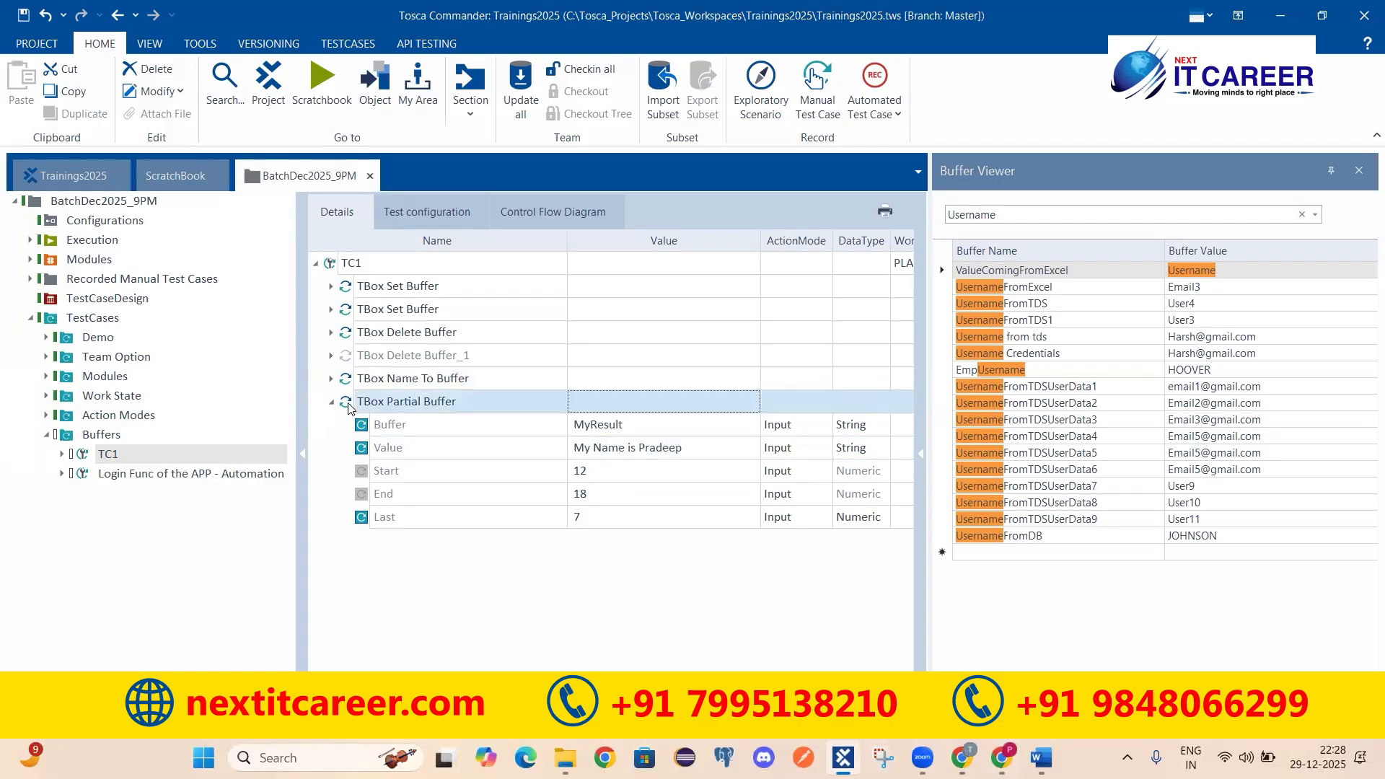
key(ctrl+c)
click(366, 264)
key(ctrl+v)
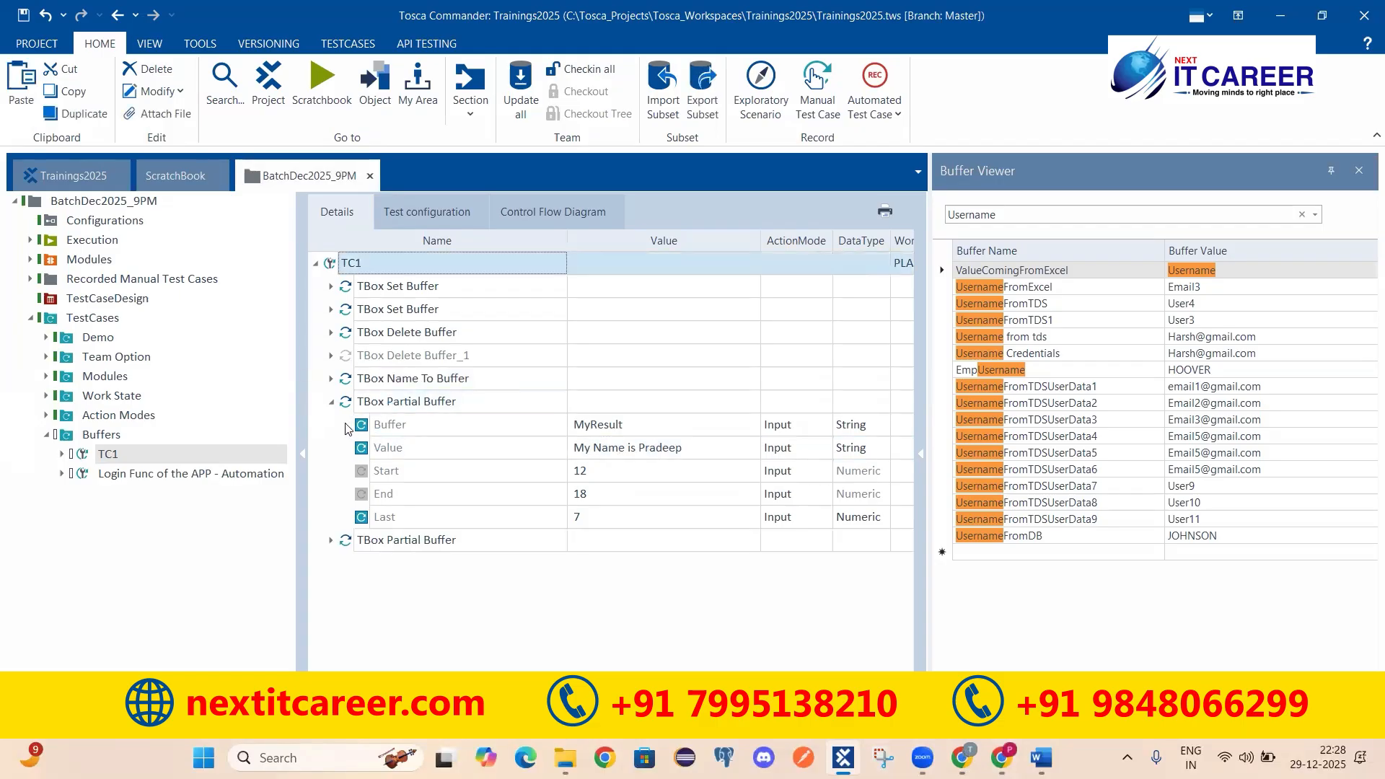
click(332, 402)
click(331, 425)
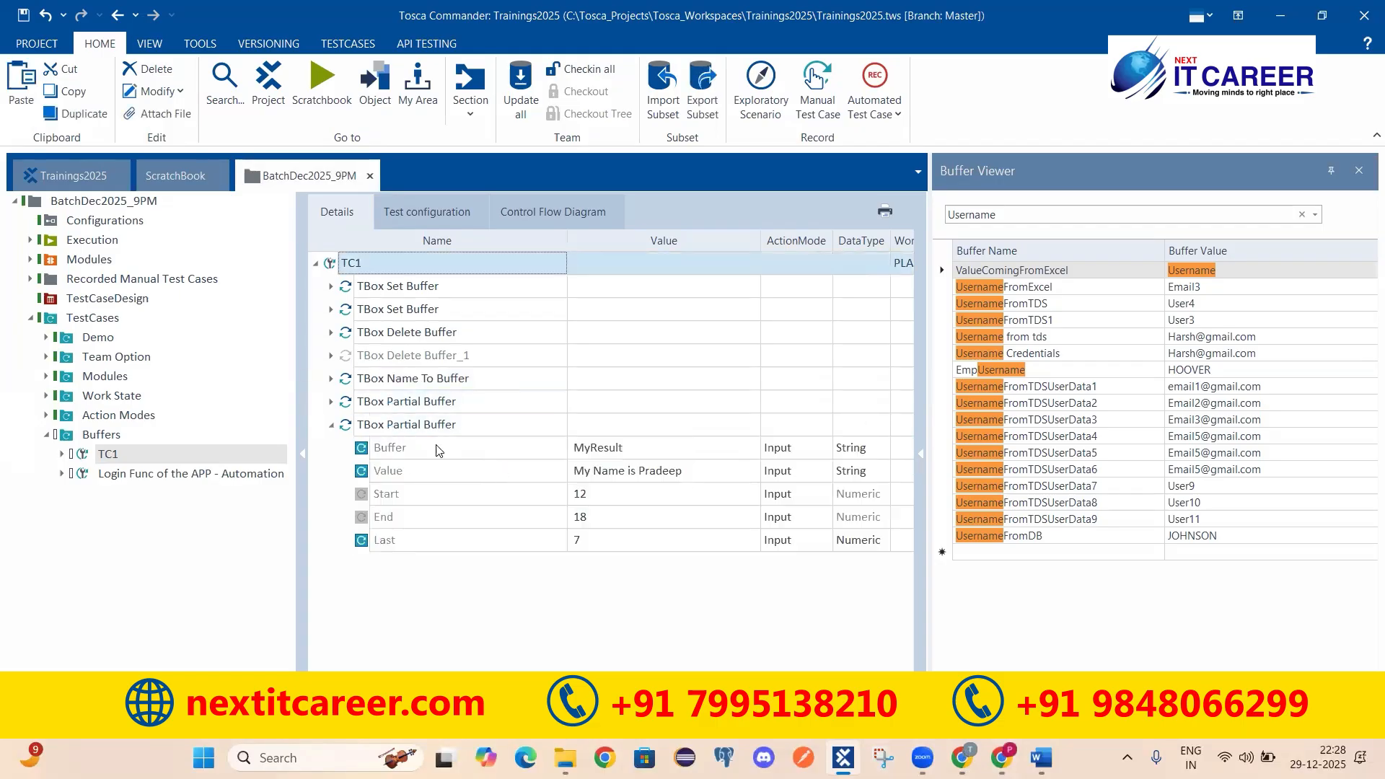
Step: Set the copy's Value to 'My order number is 12345789', Last to 8, Buffer to OrderNumberFromTheApplication
click(677, 476)
key(shift+Home)
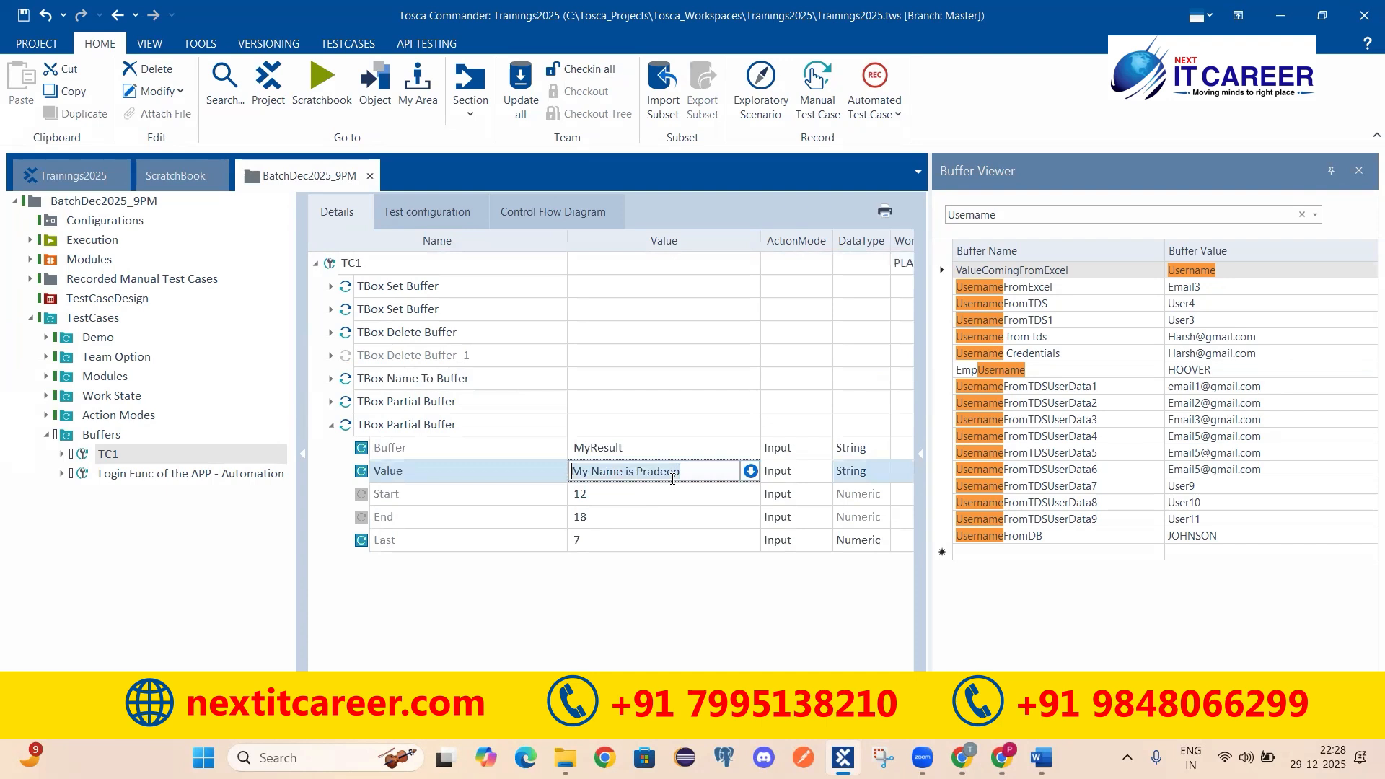
text(My order number is 12345789)
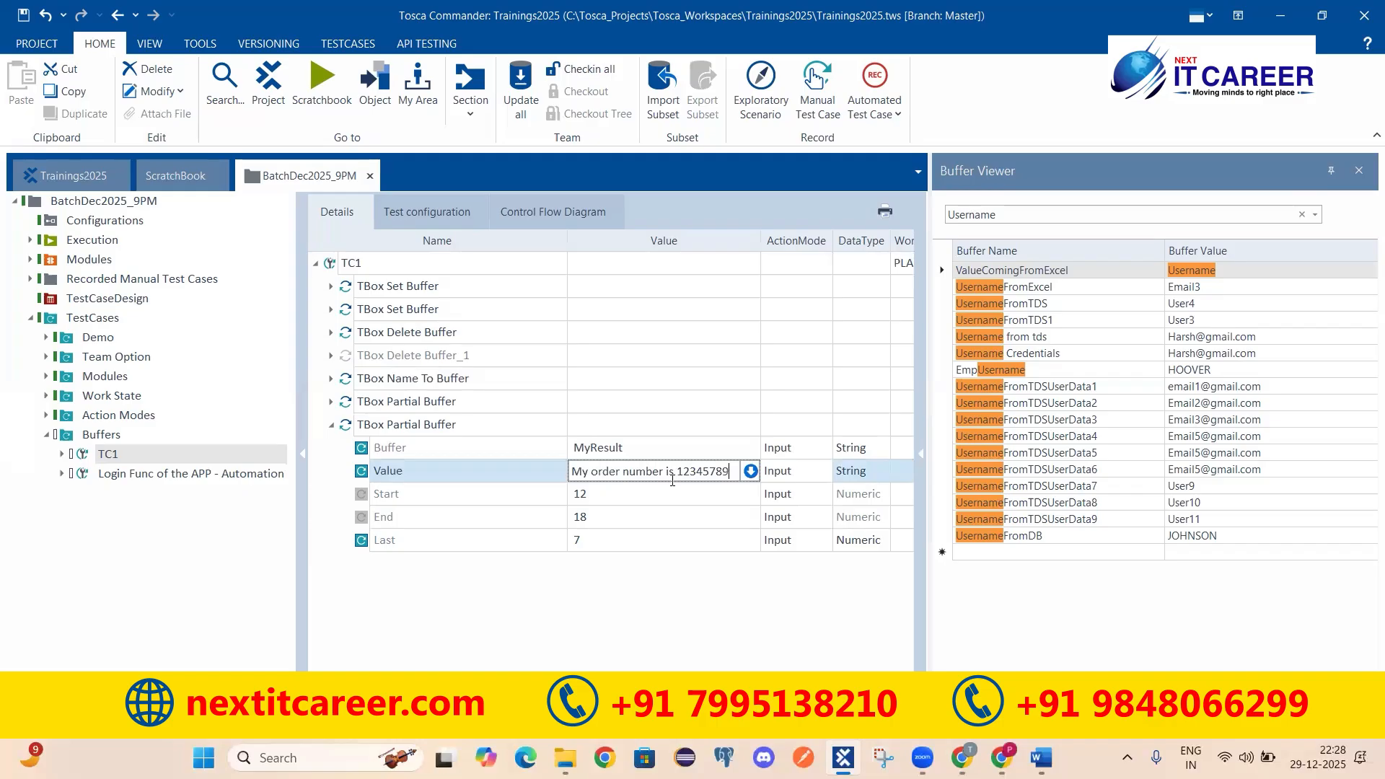
click(658, 565)
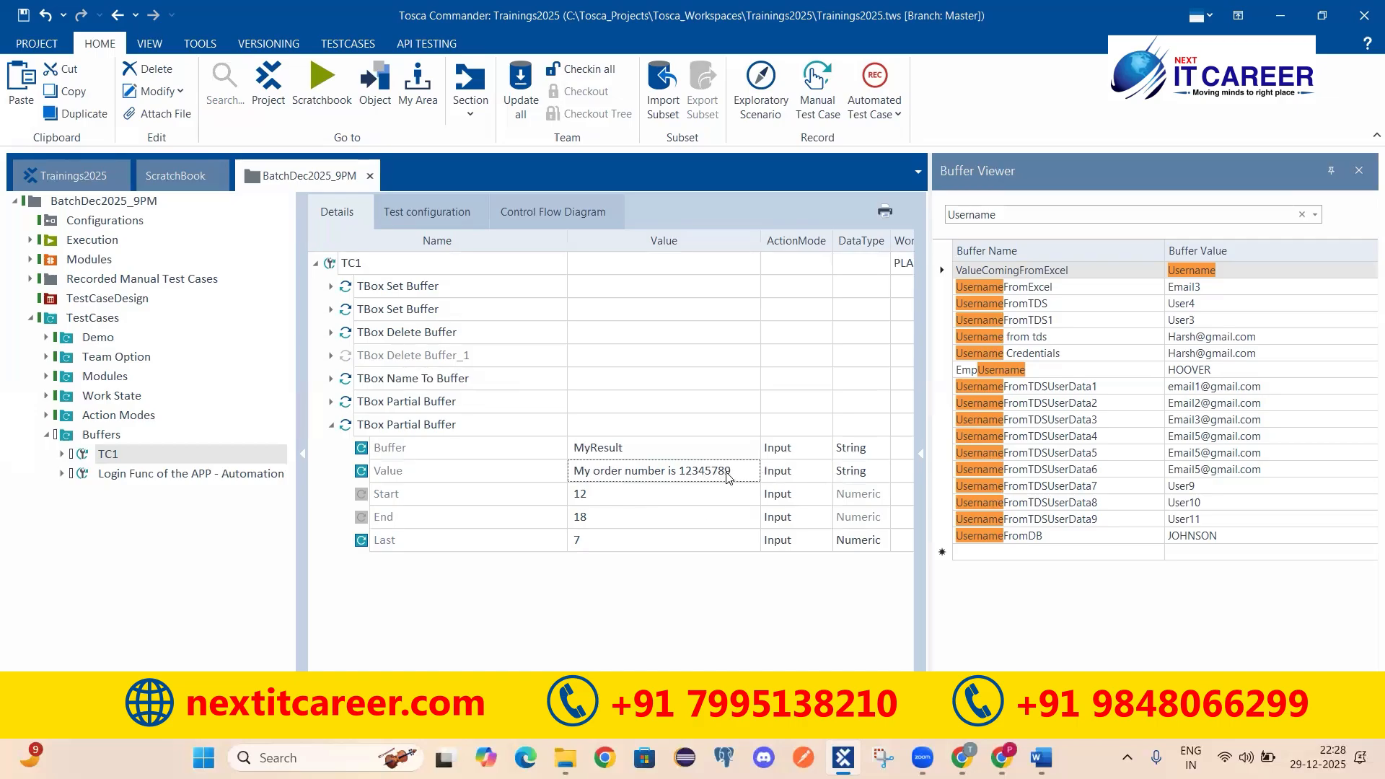
click(599, 541)
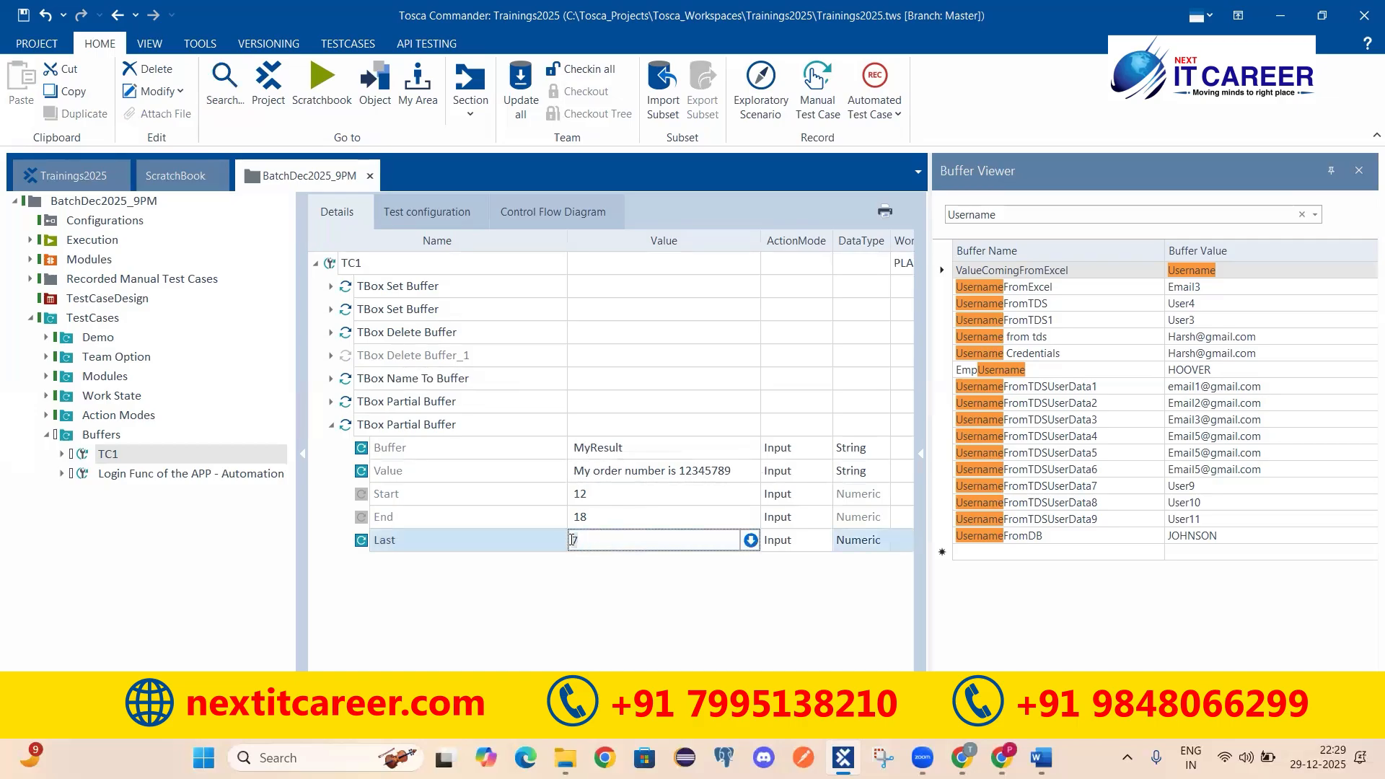
text(8)
key(Return)
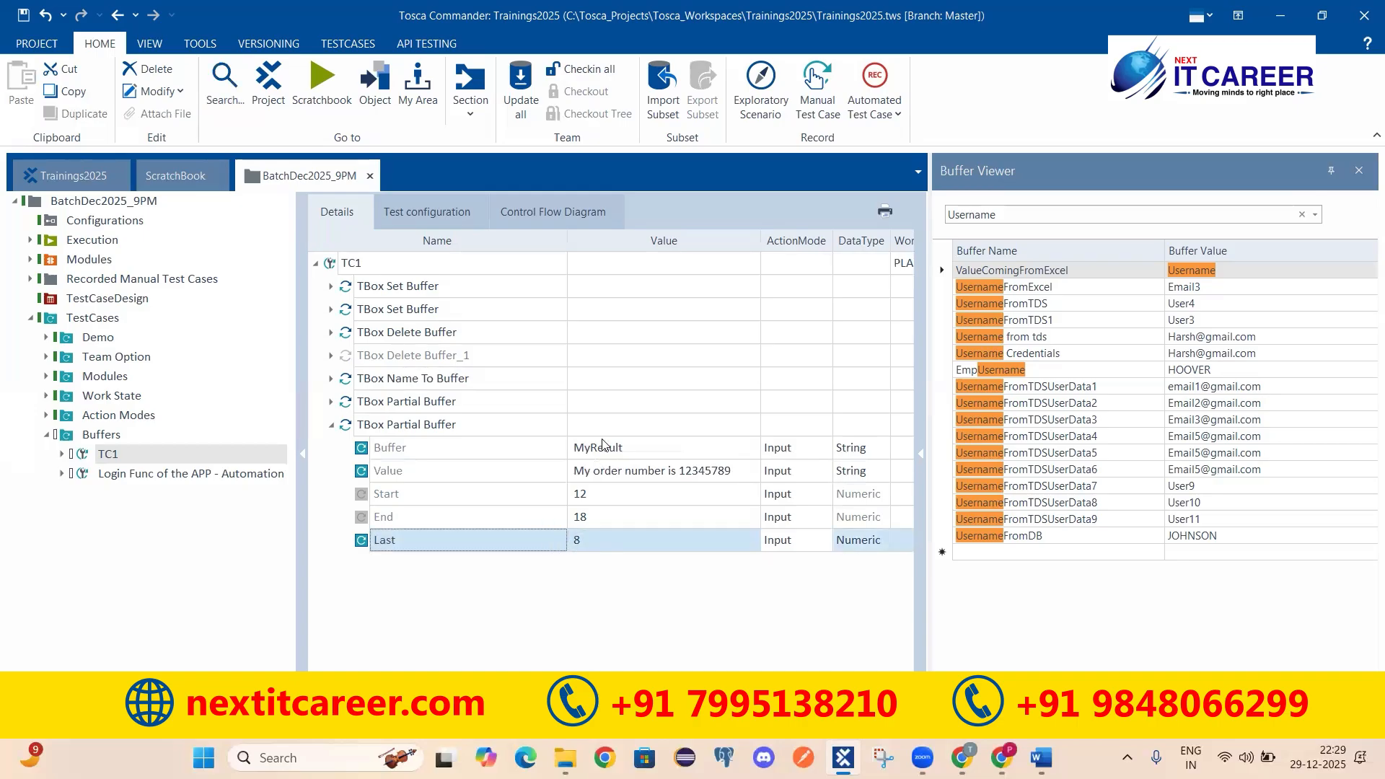
click(654, 445)
key(shift+Home)
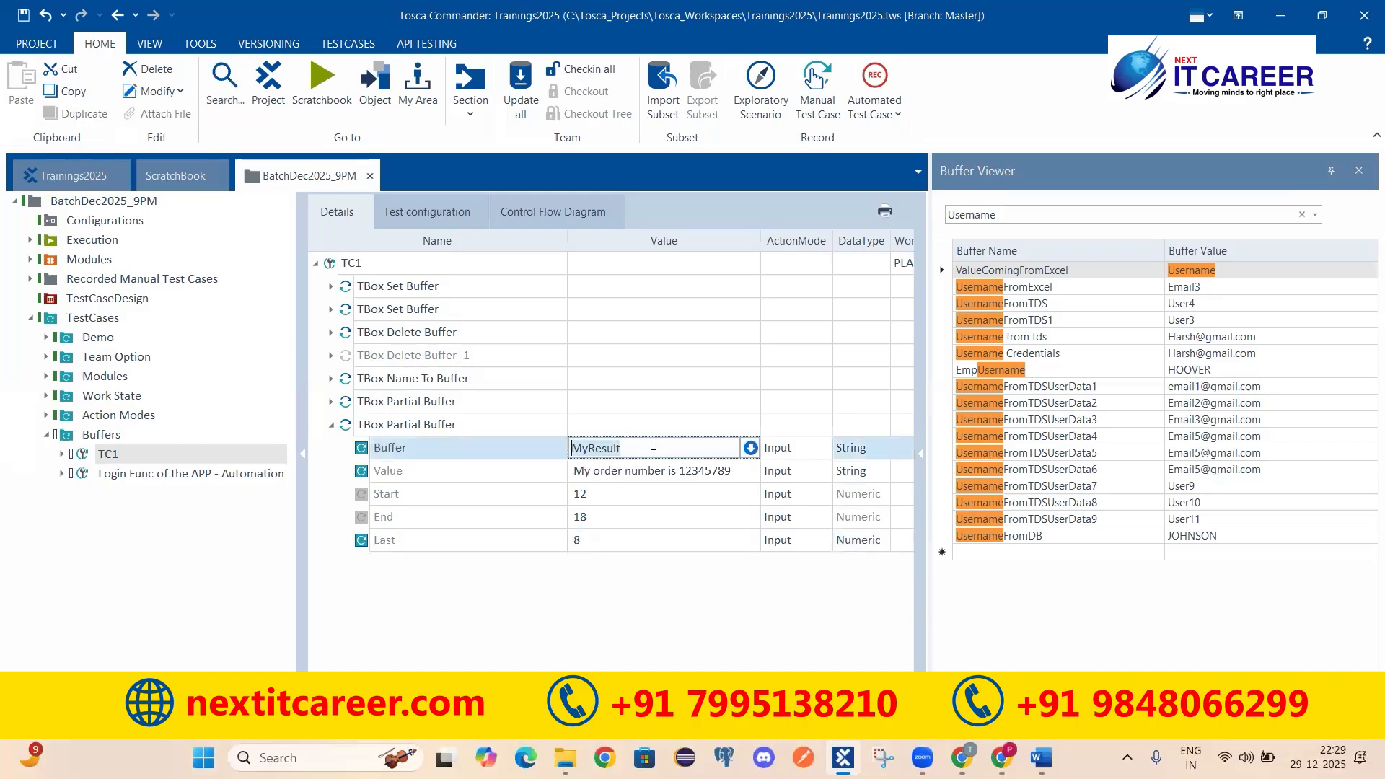
text(OrderNum)
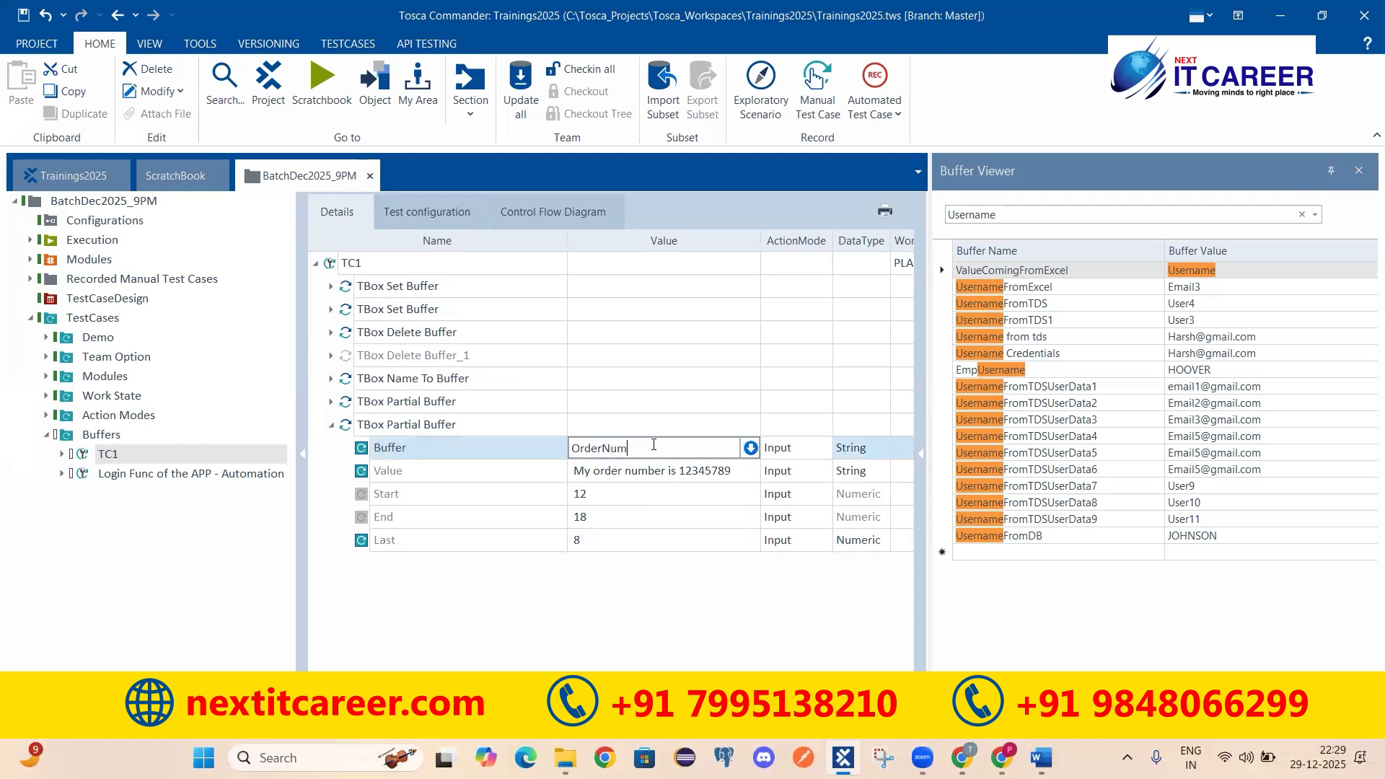
text(berFromTheApplication)
key(Return)
Step: Run the copied TBox Partial Buffer step in ScratchBook
click(657, 448)
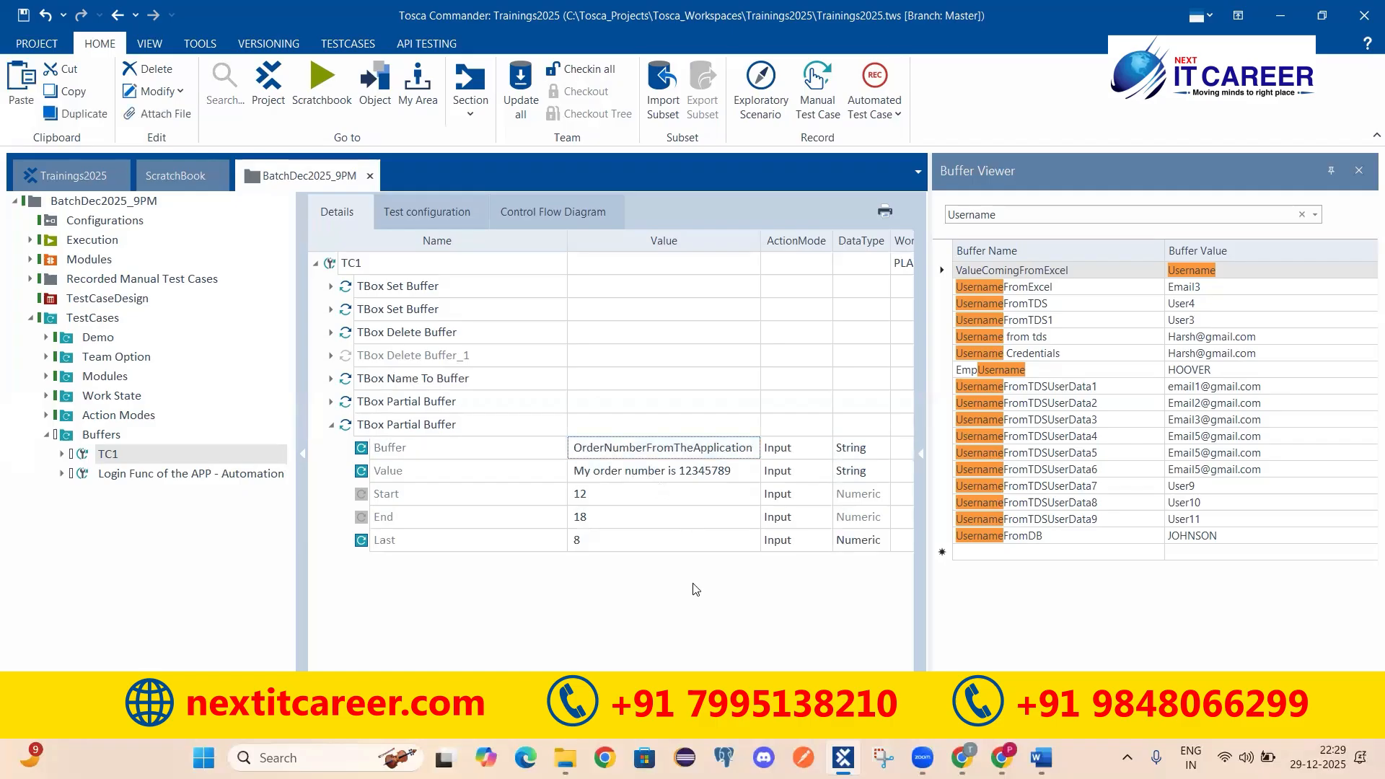
click(354, 429)
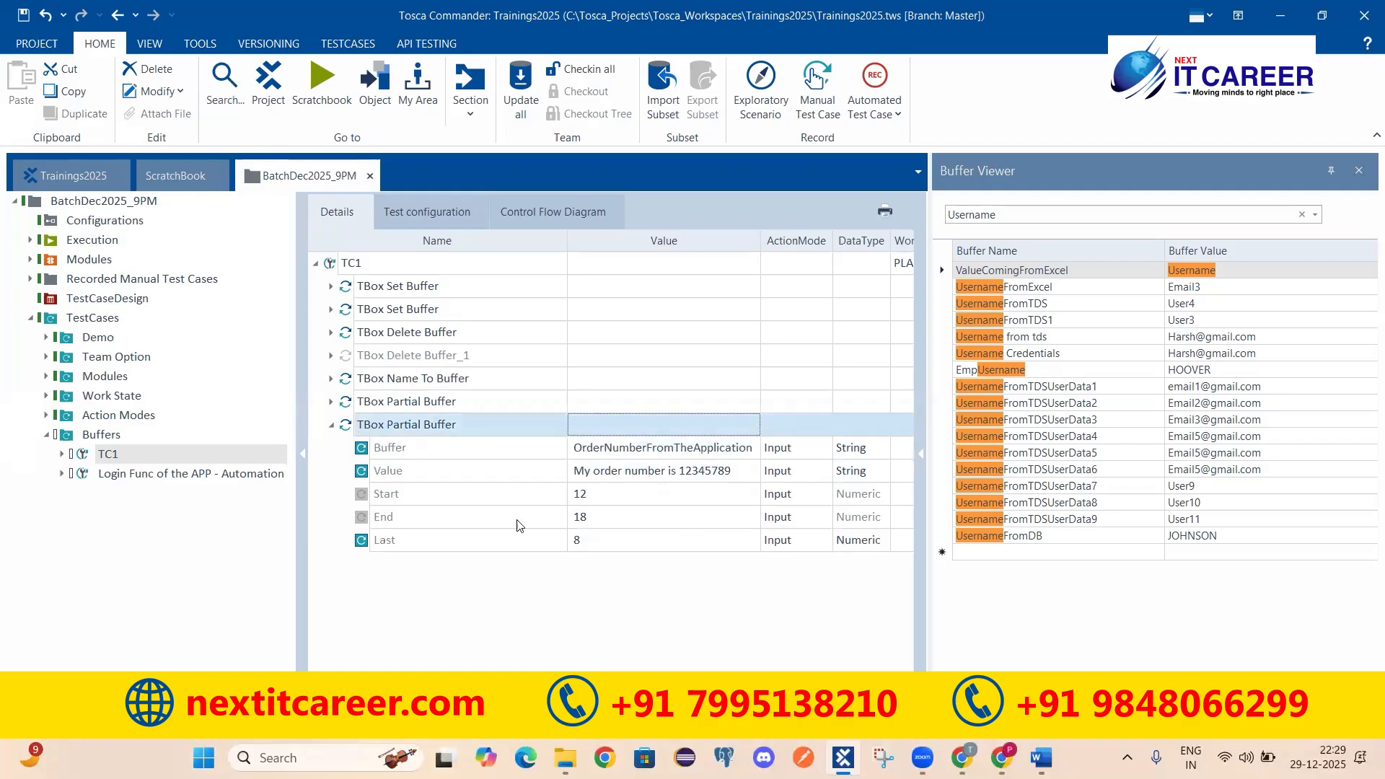
right_click(423, 427)
click(474, 514)
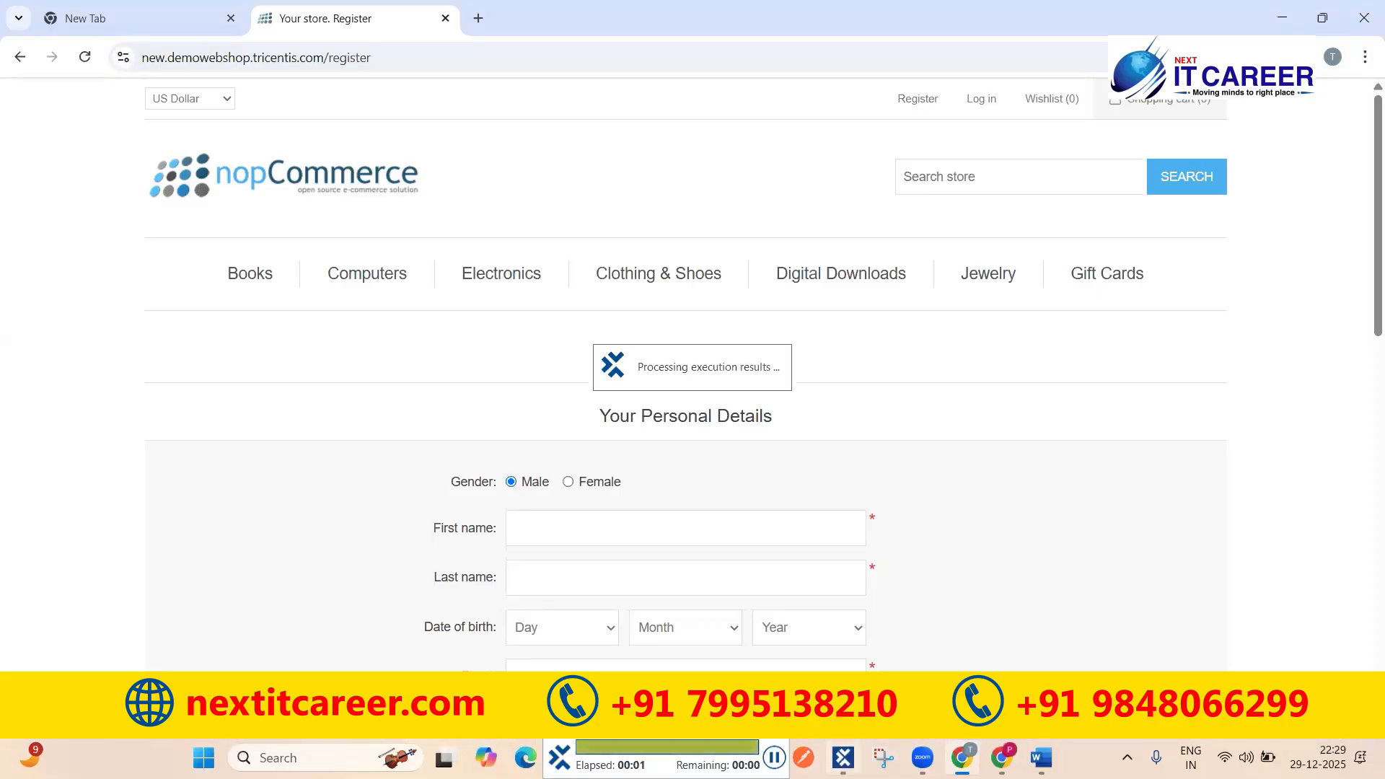
Step: Read the ScratchBook Buffer log showing OrderNumberFromTheApplication set to the sentence's final eight digits
mouse_move(843, 757)
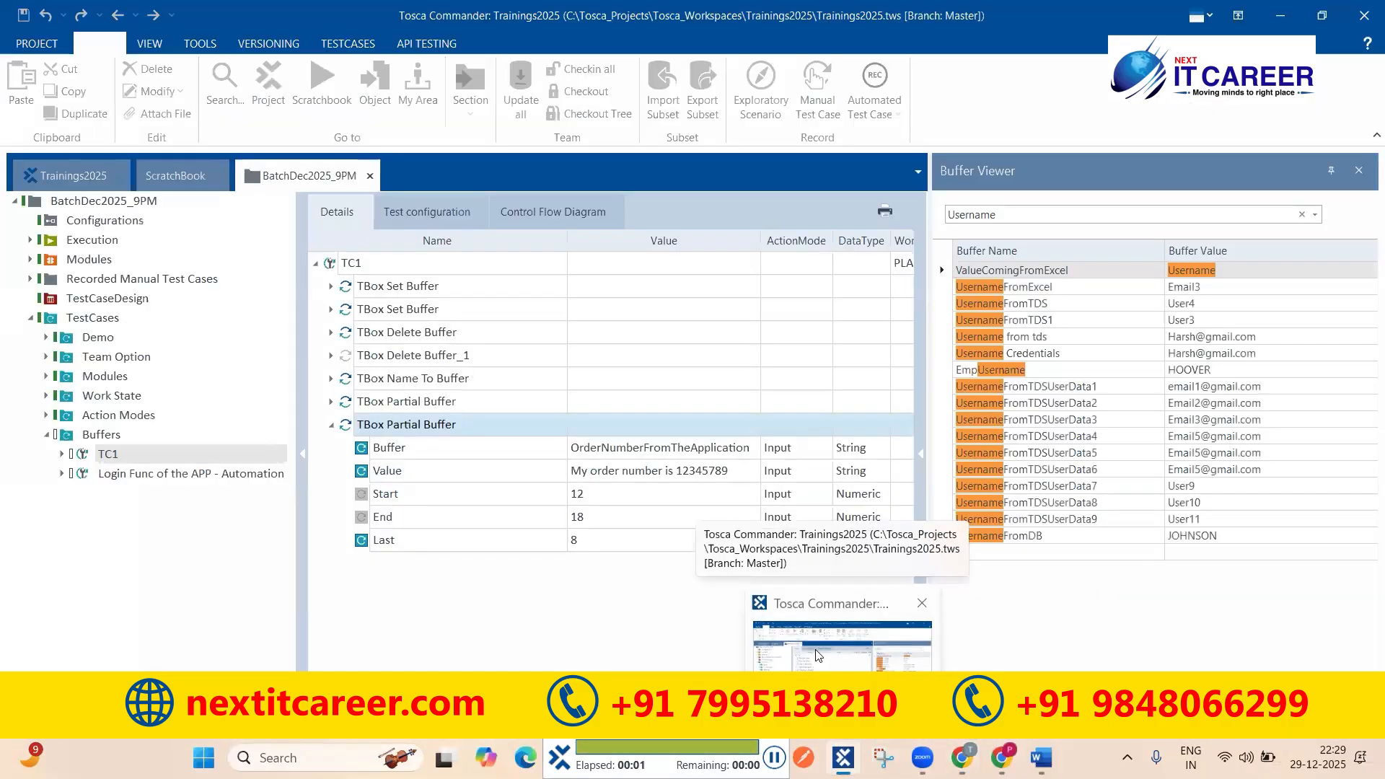
click(819, 655)
click(45, 287)
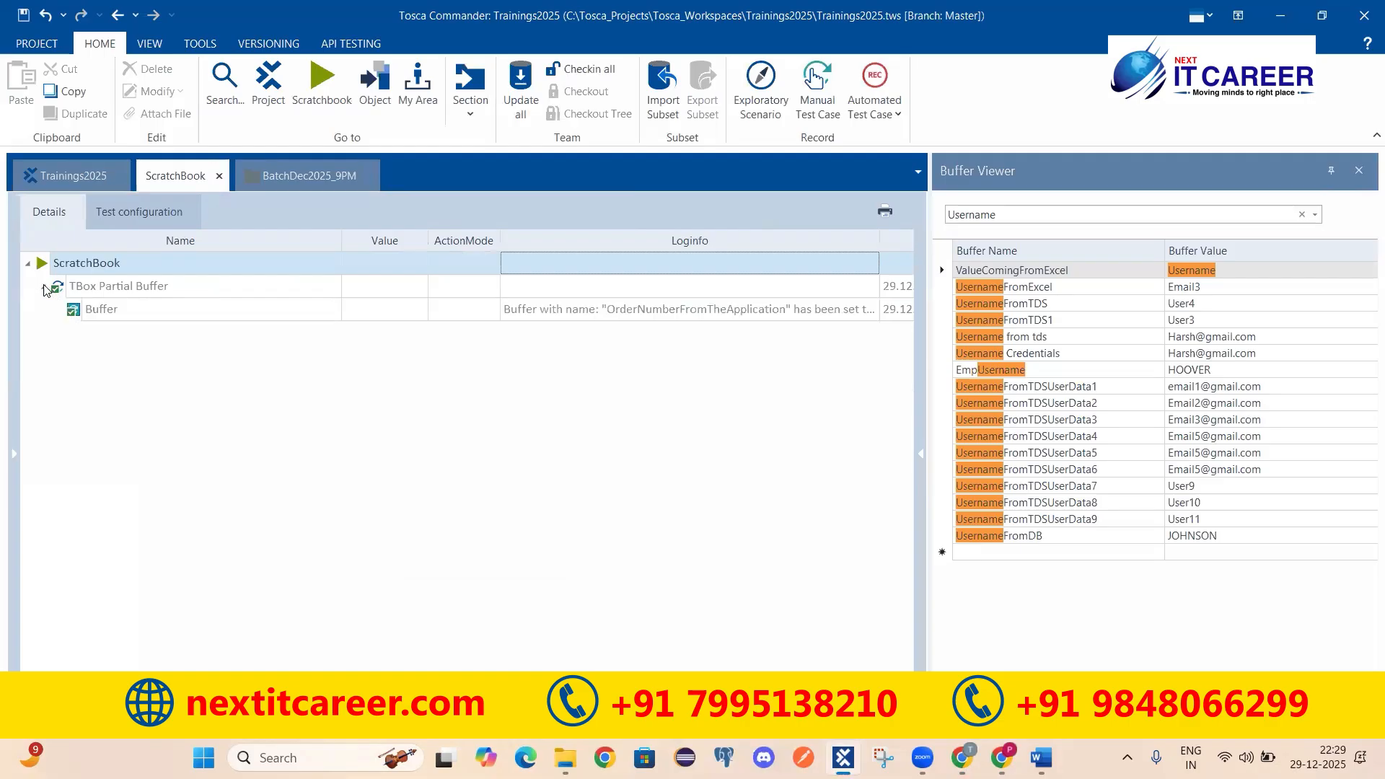
click(653, 316)
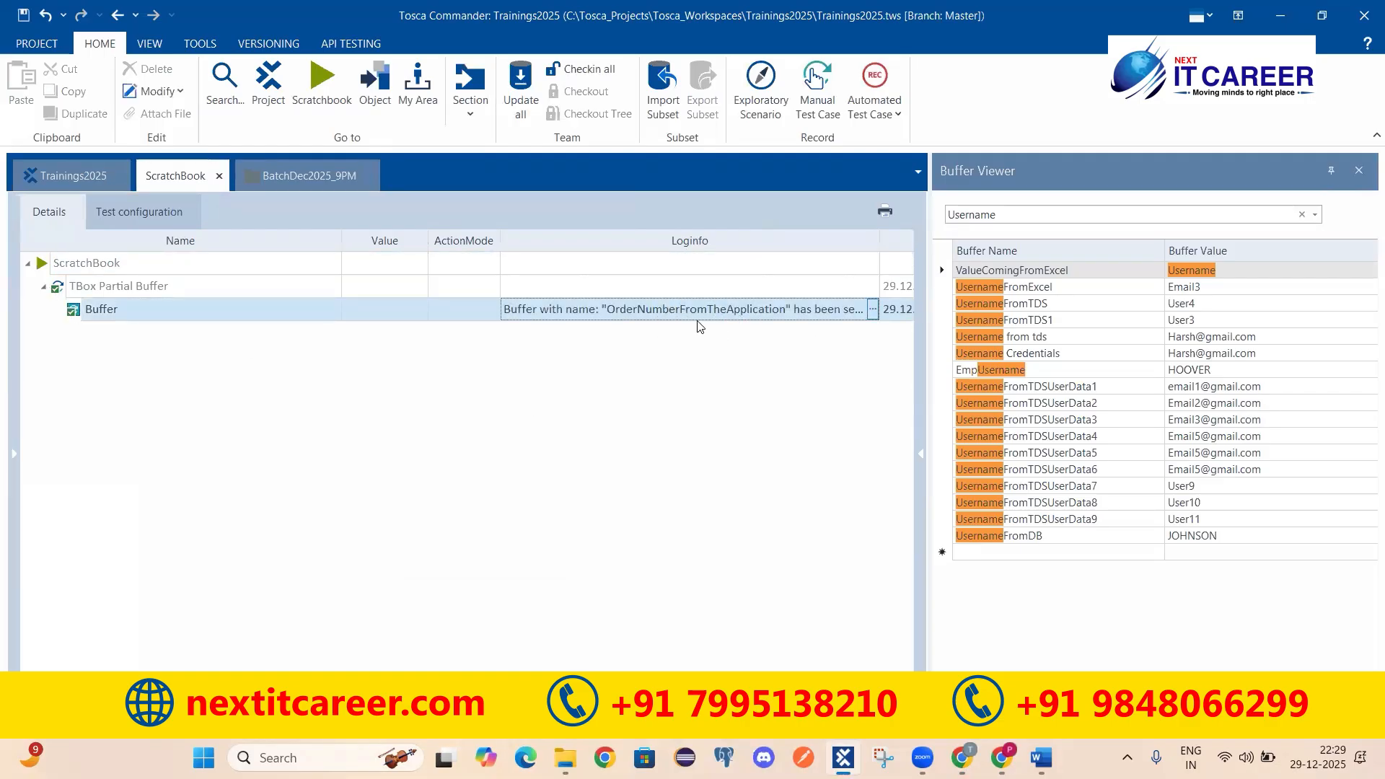
click(873, 309)
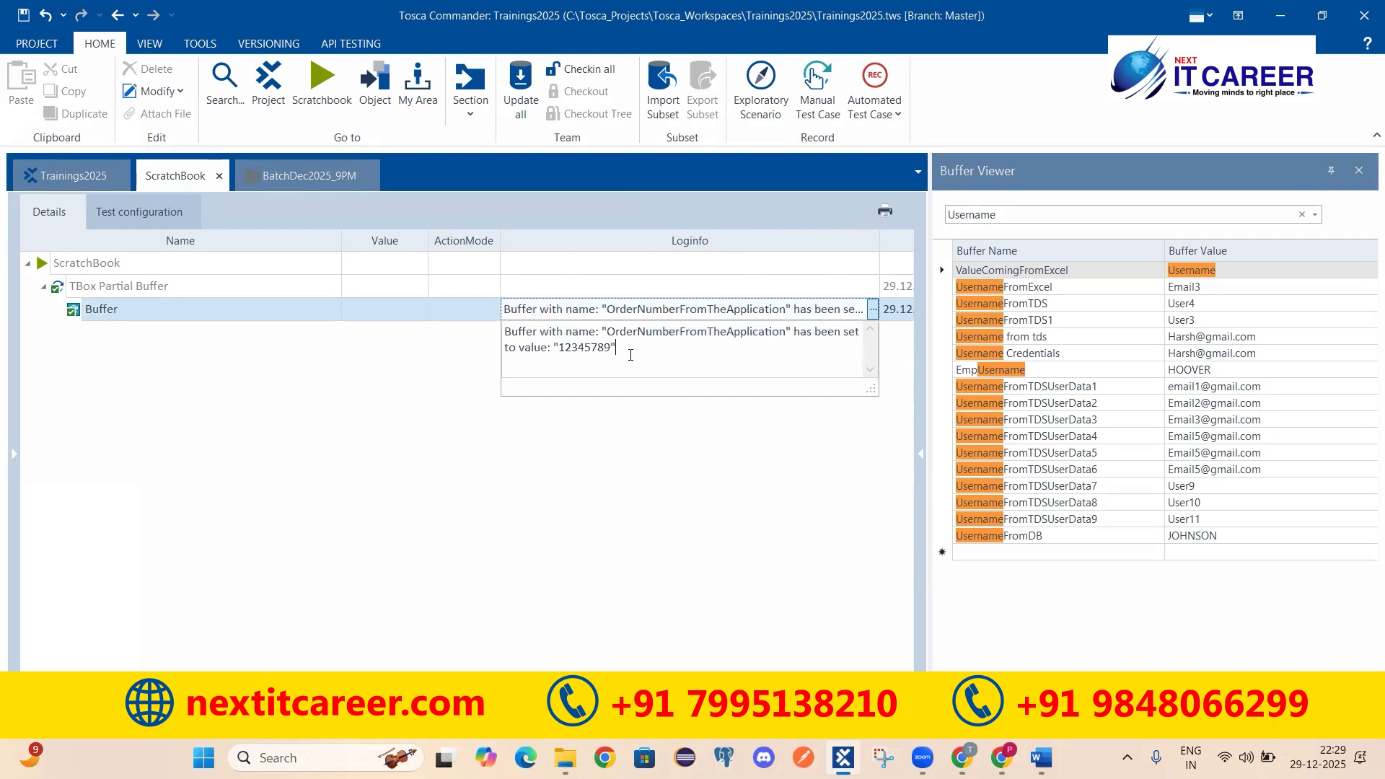
drag(560, 346, 611, 347)
Step: Select the copied step's Value text, leave it unchanged, and briefly check the browser Register page
click(303, 176)
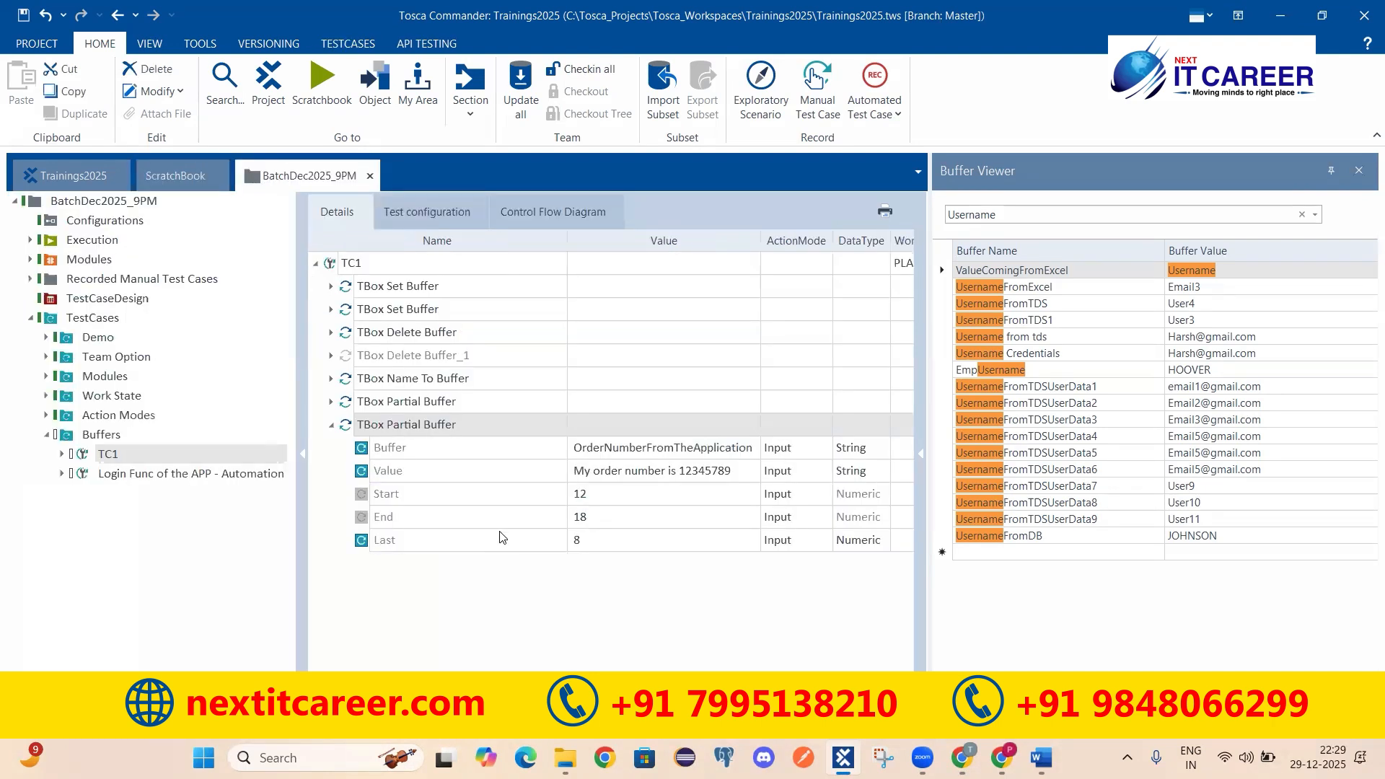
click(439, 478)
click(577, 469)
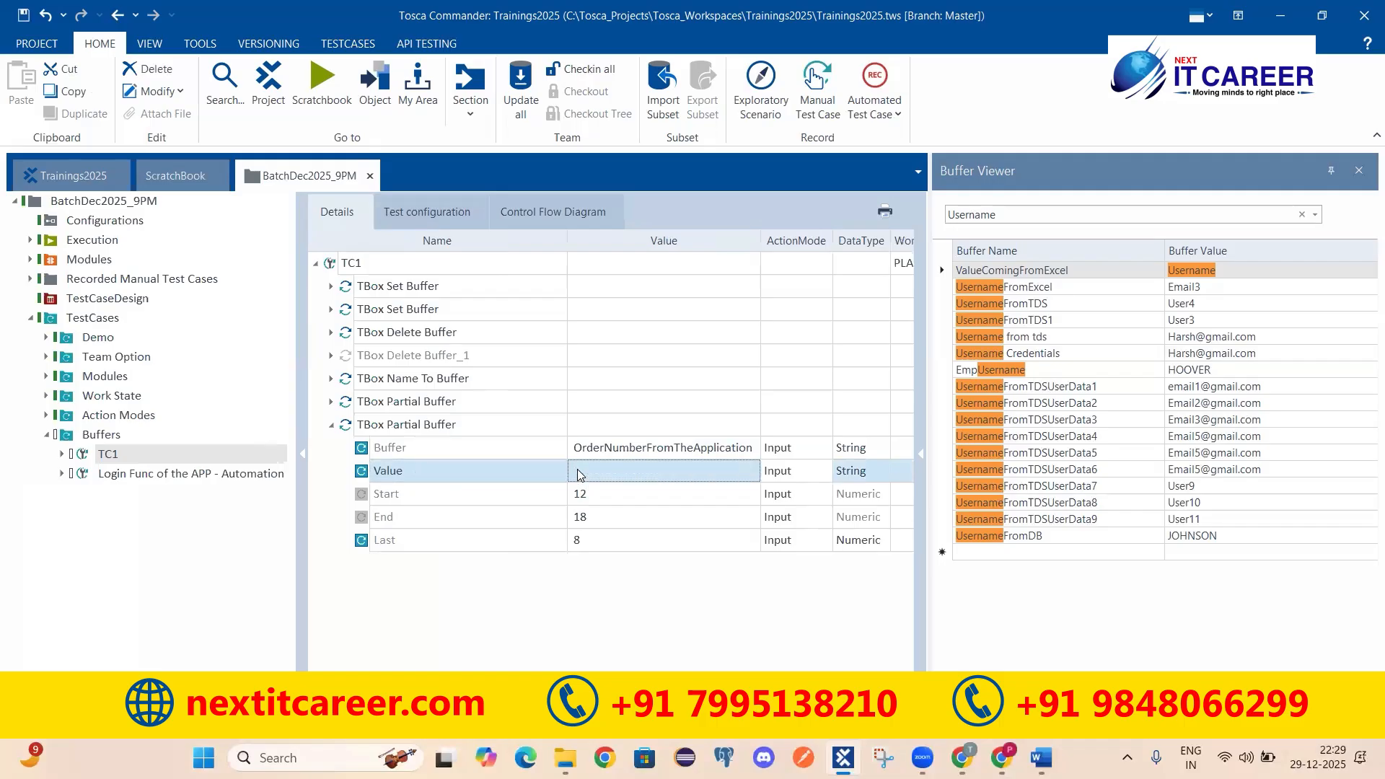
drag(732, 471, 547, 461)
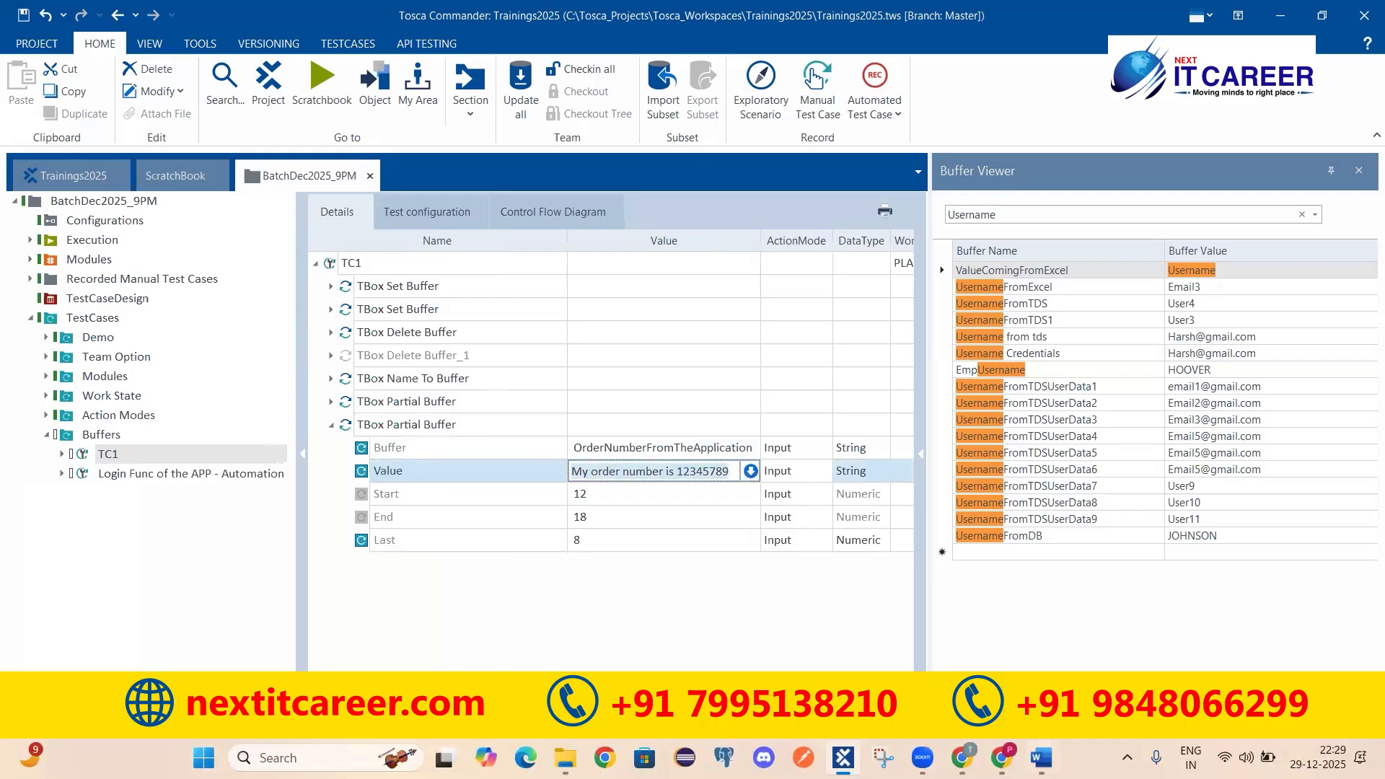
click(349, 428)
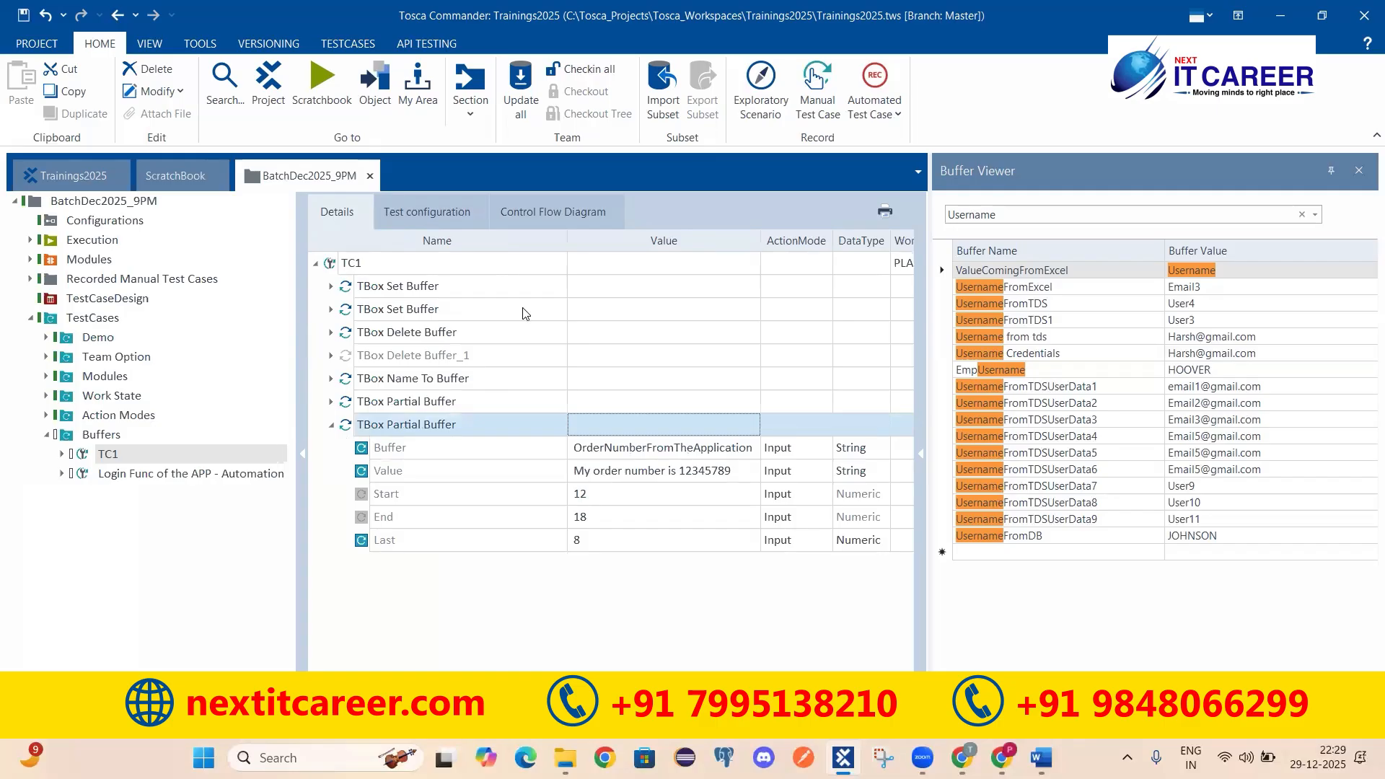
click(961, 758)
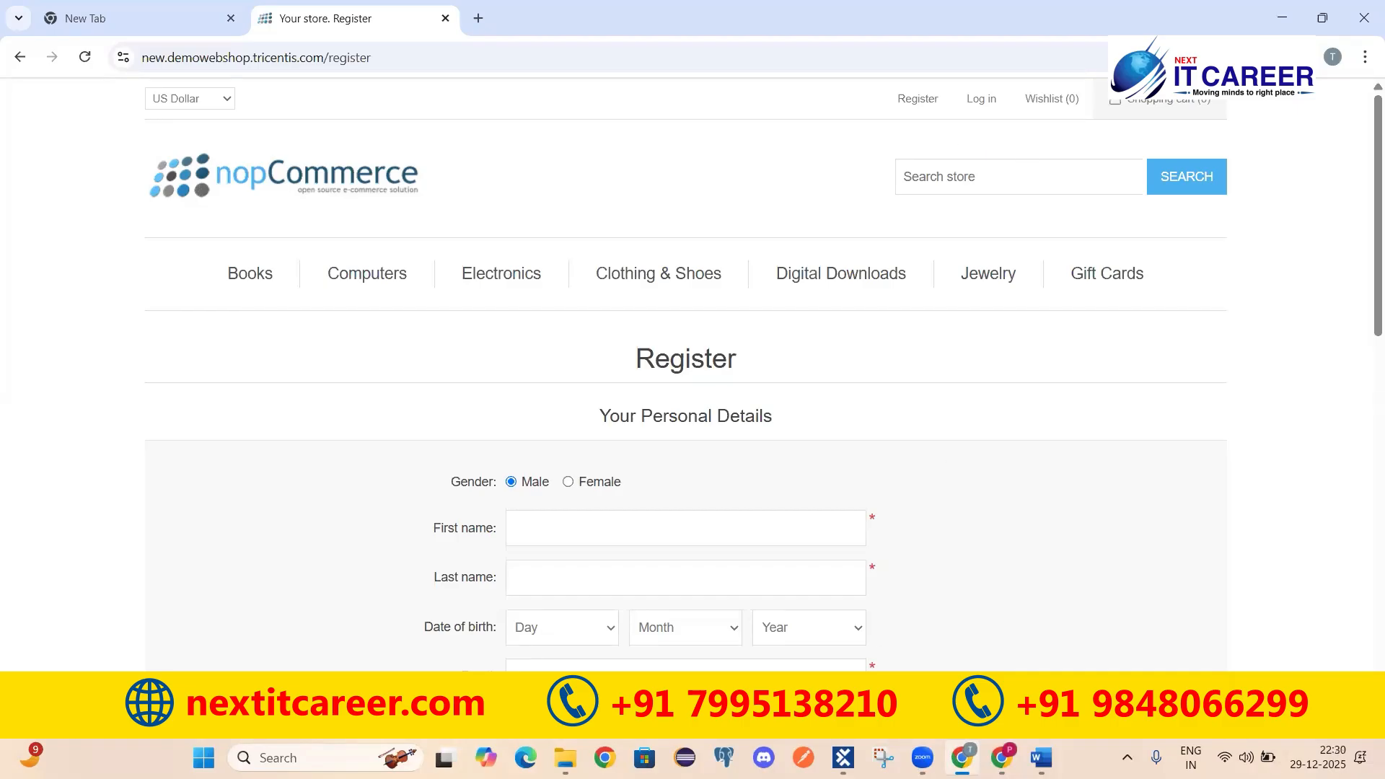
click(844, 758)
Step: Replace the step's Value with the buffer reference {B[OrderStoredFromApp]}
click(597, 470)
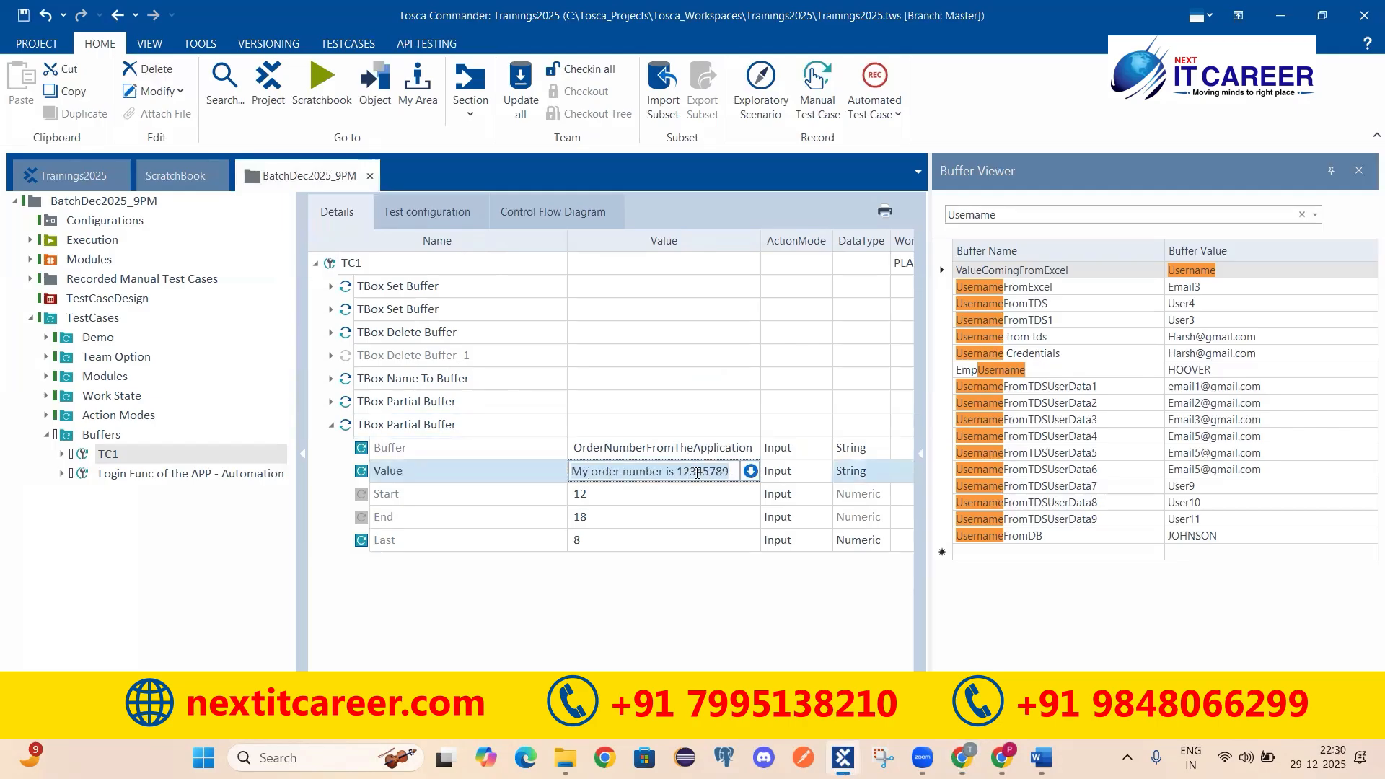
key(BackSpace)
text({)
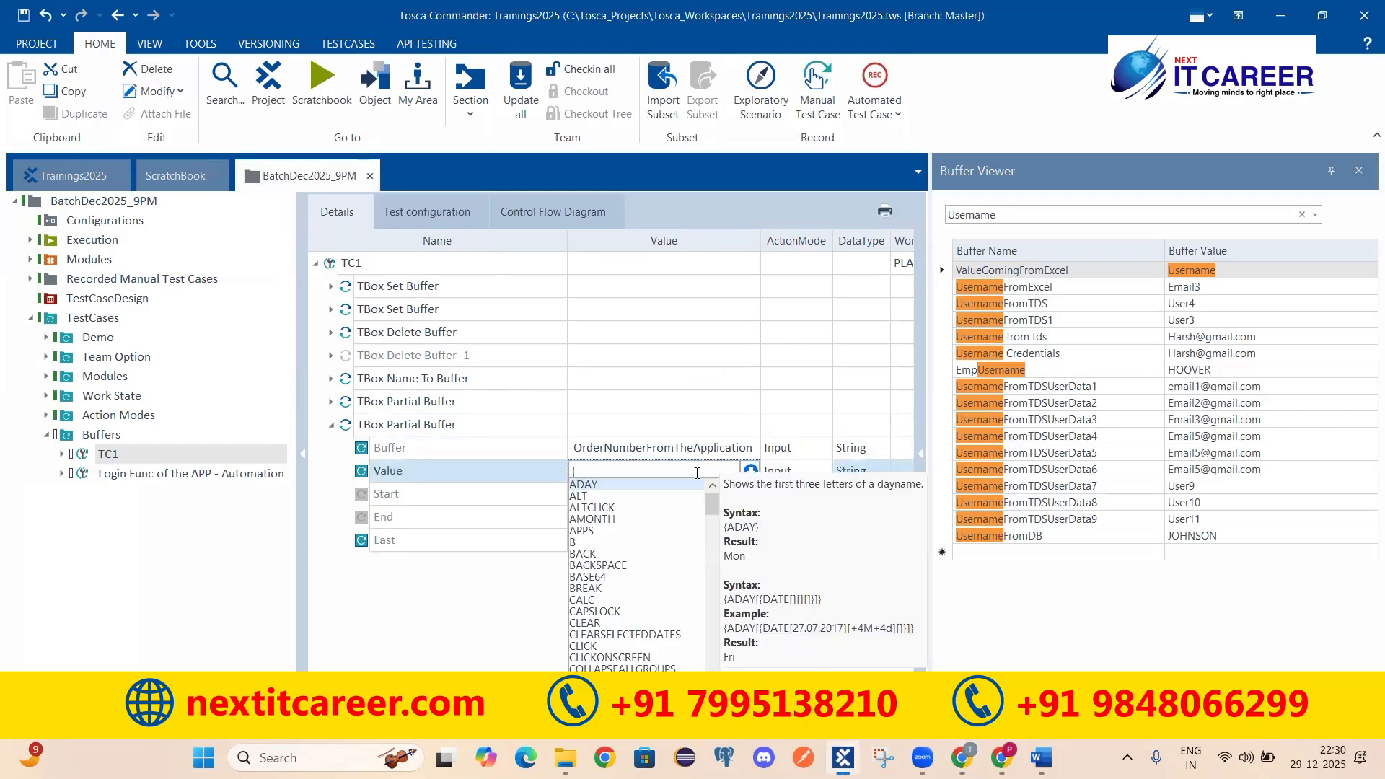
text(B[)
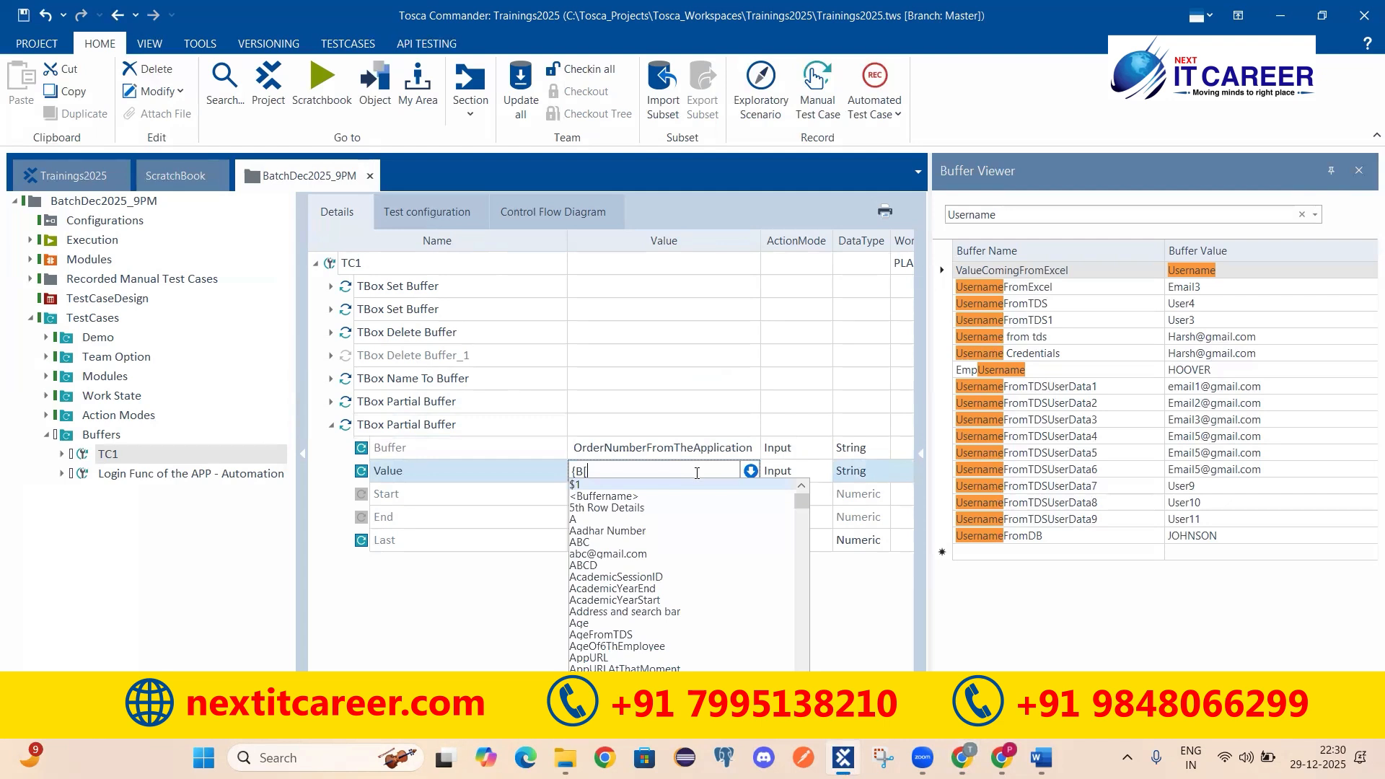
text(OrderStoredFromApp)
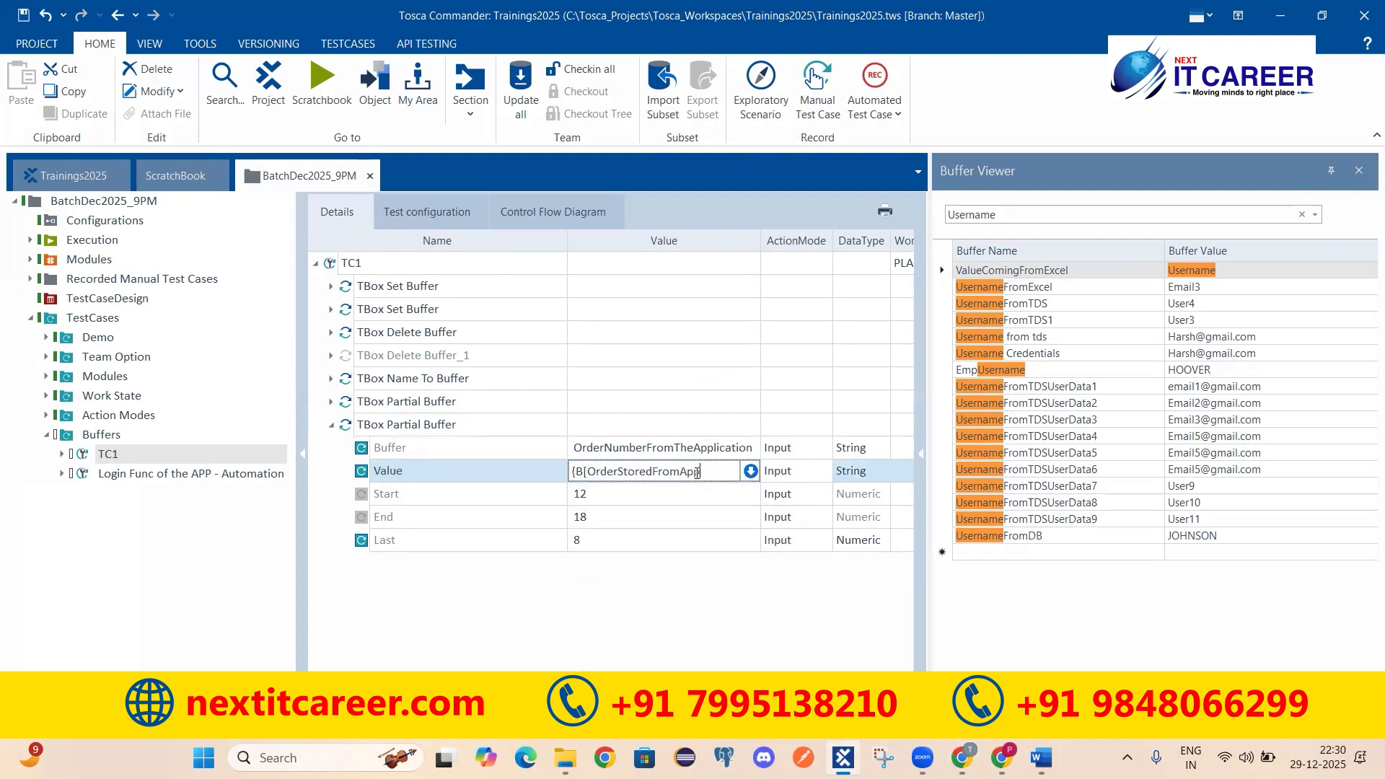
text(]})
key(Return)
click(508, 474)
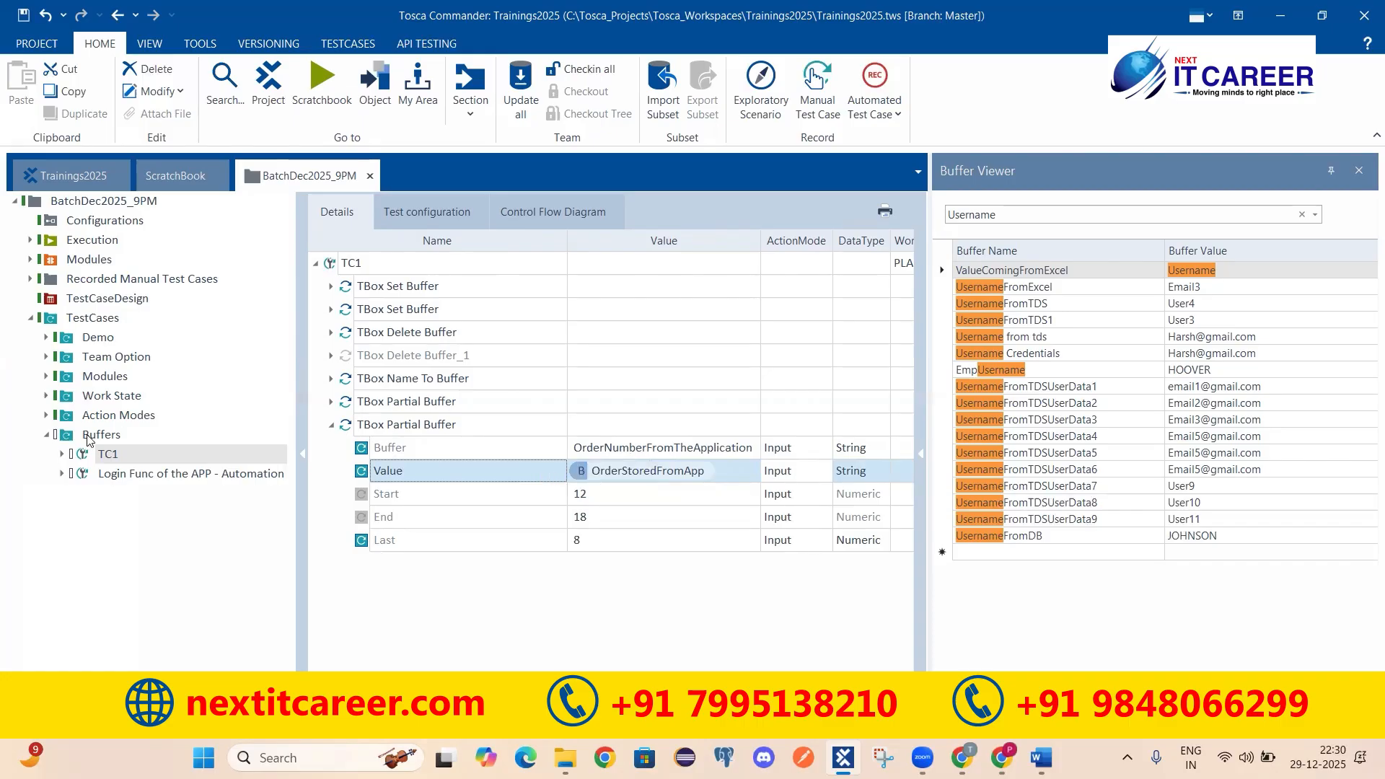
click(47, 415)
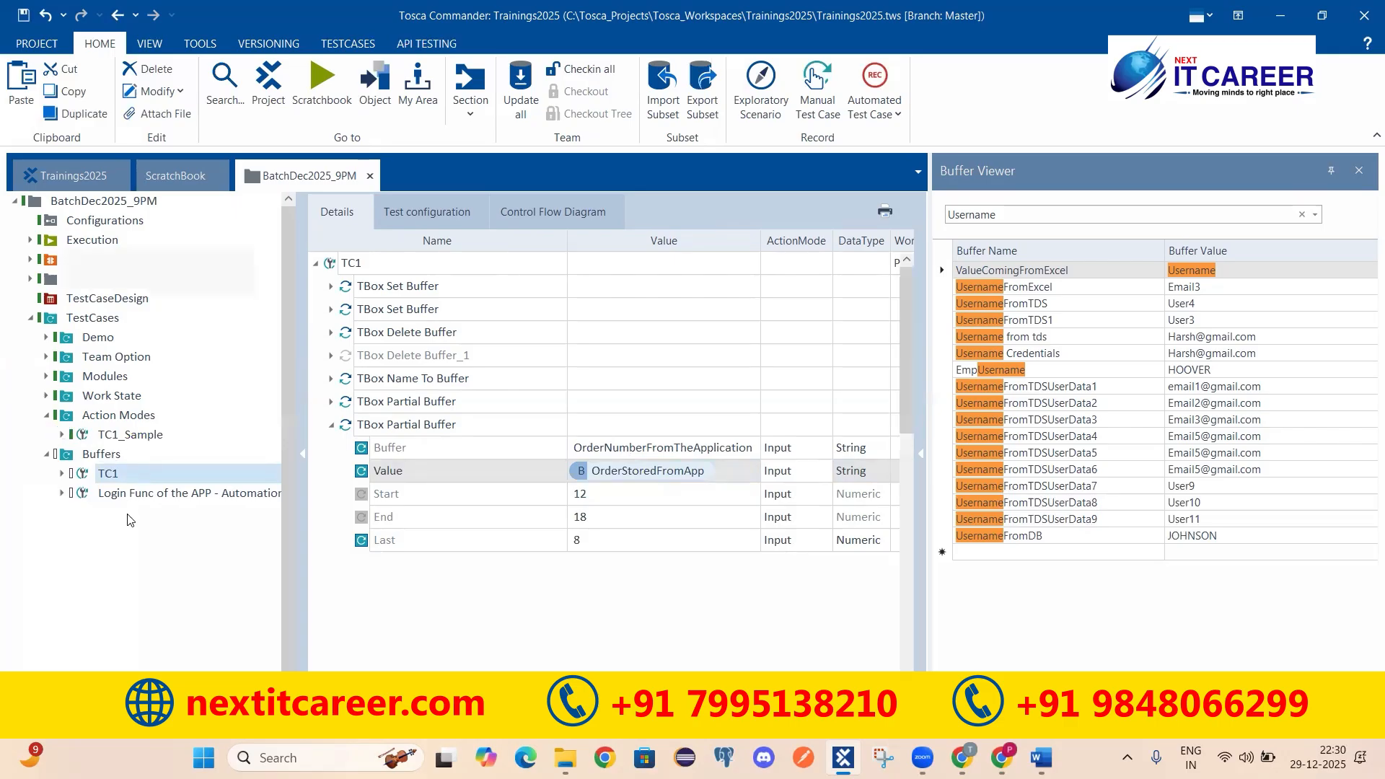
click(62, 435)
right_click(63, 436)
click(2, 495)
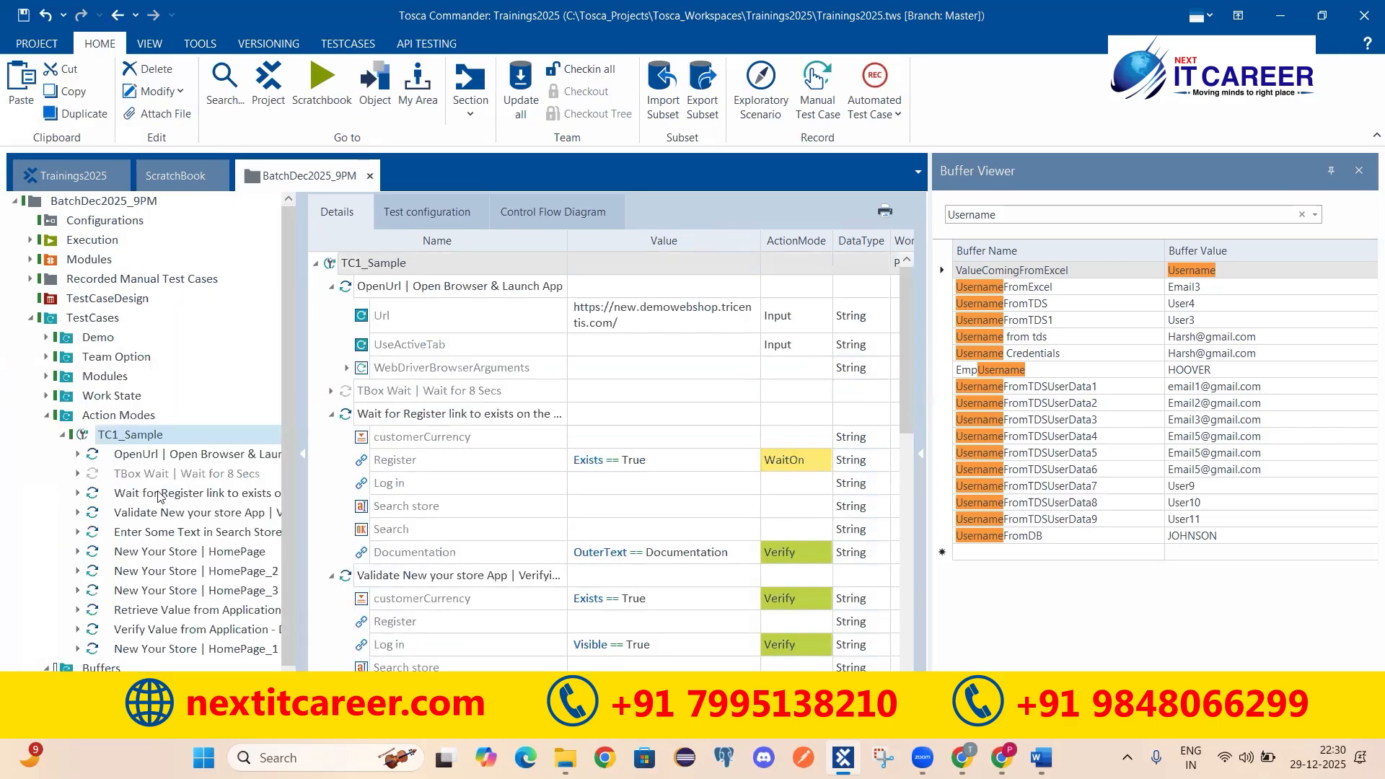
click(63, 436)
click(47, 416)
click(105, 472)
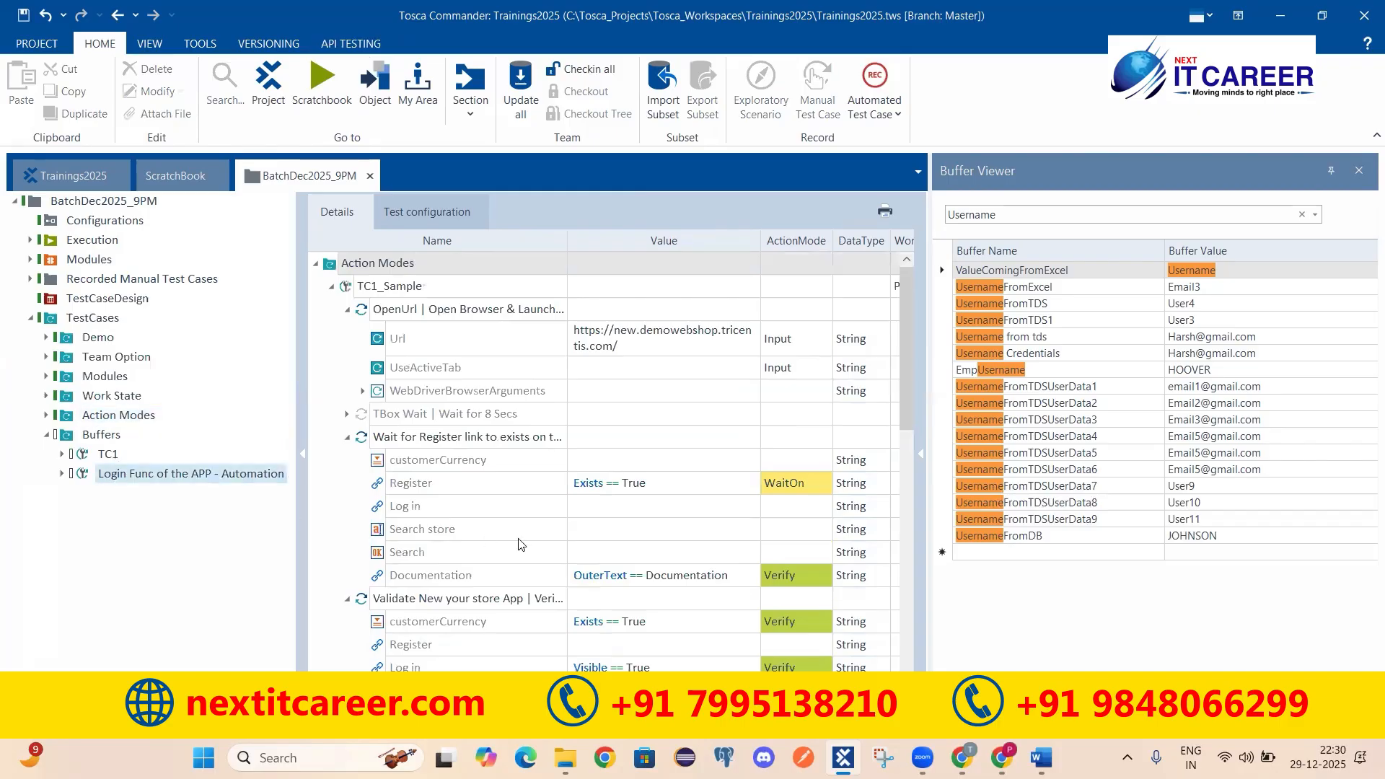
click(160, 454)
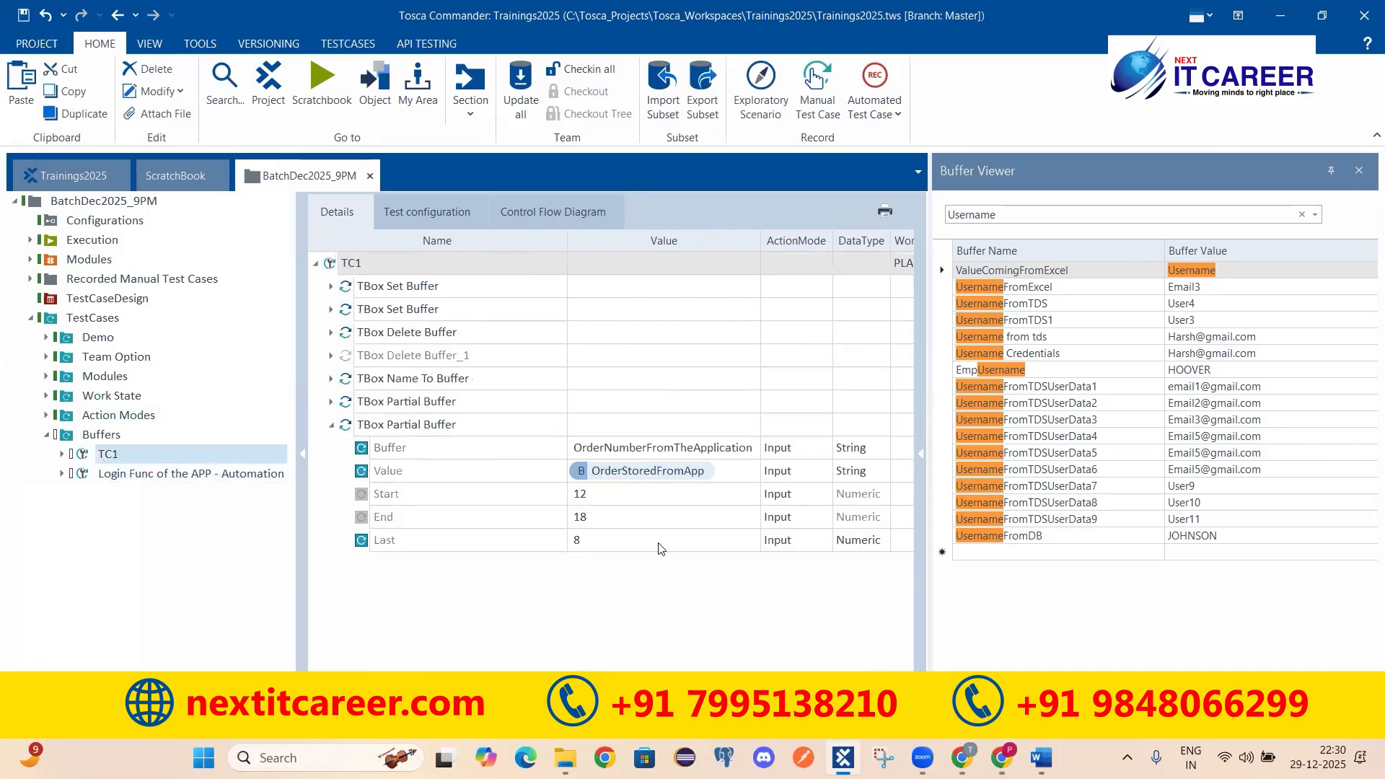
click(447, 427)
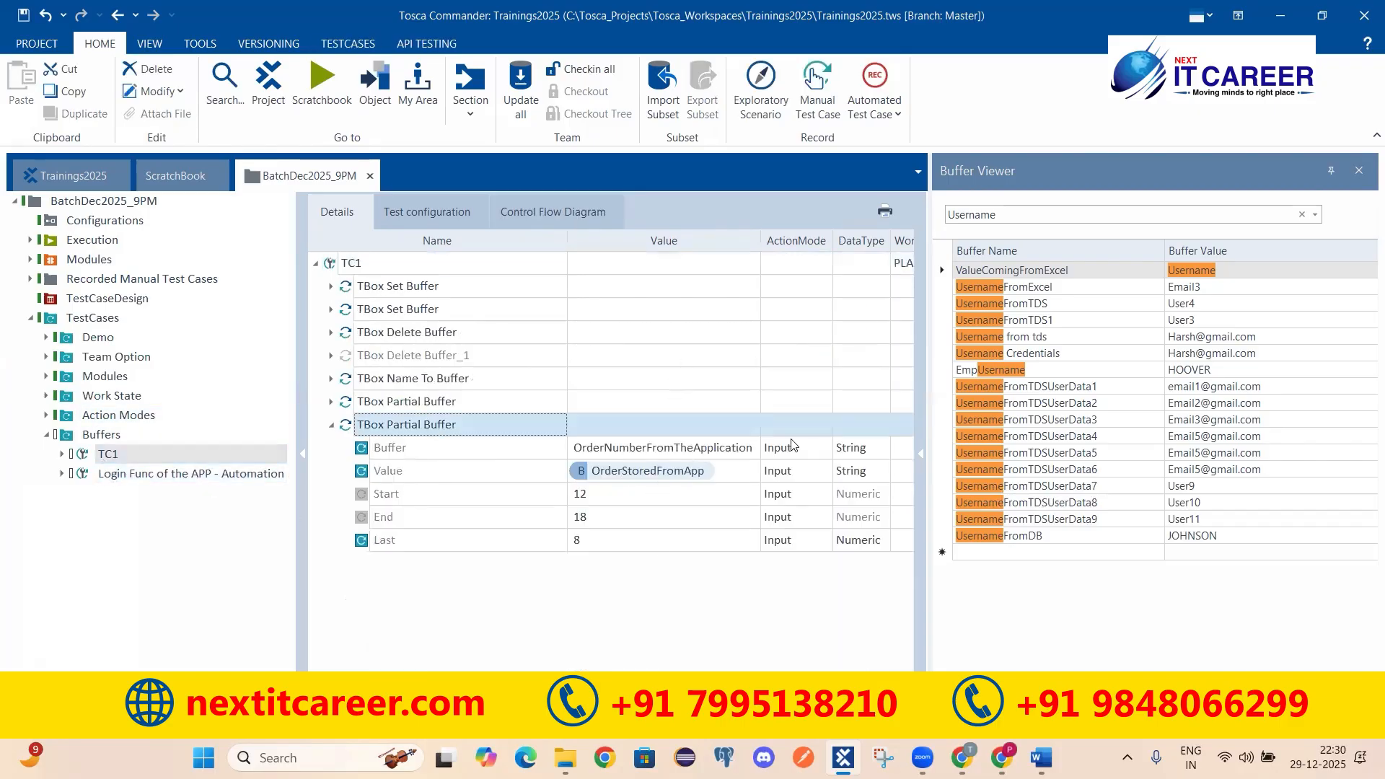
click(668, 473)
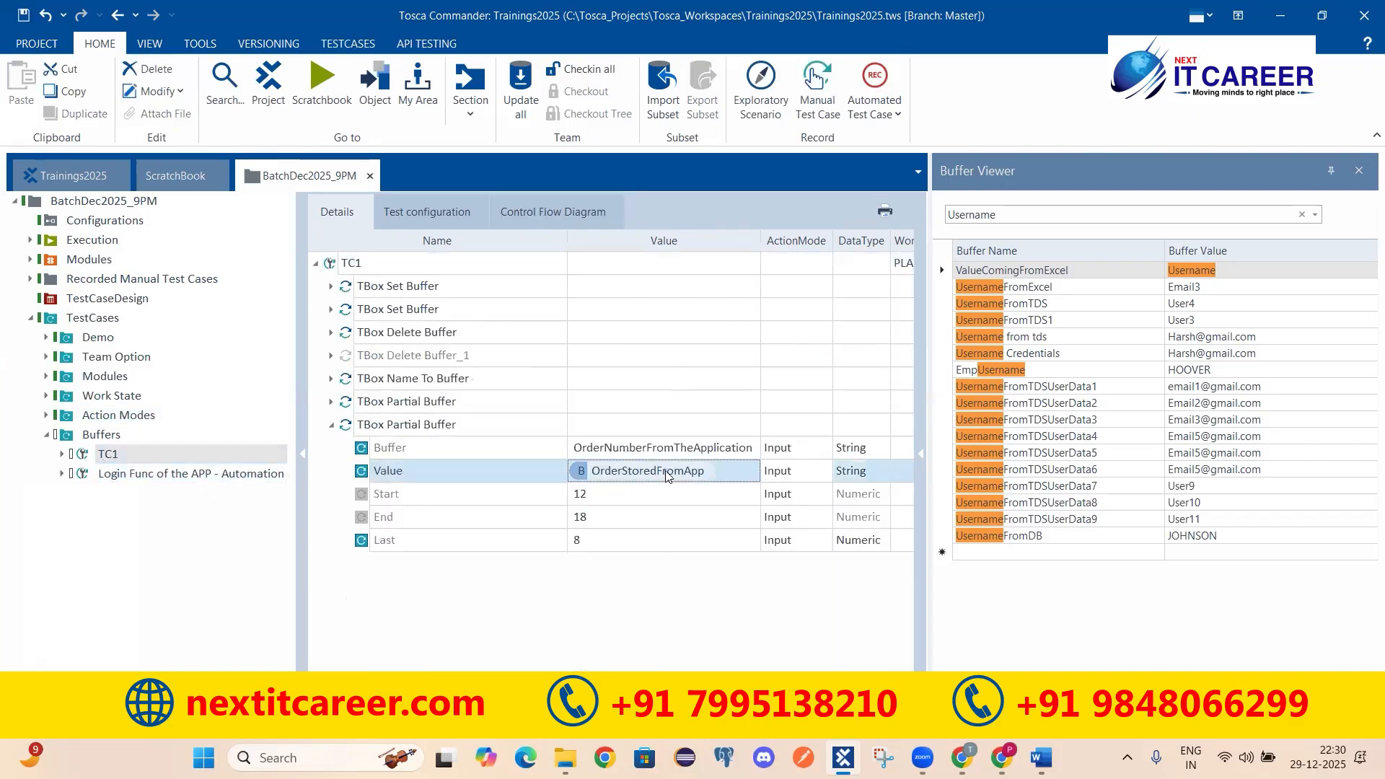
click(409, 428)
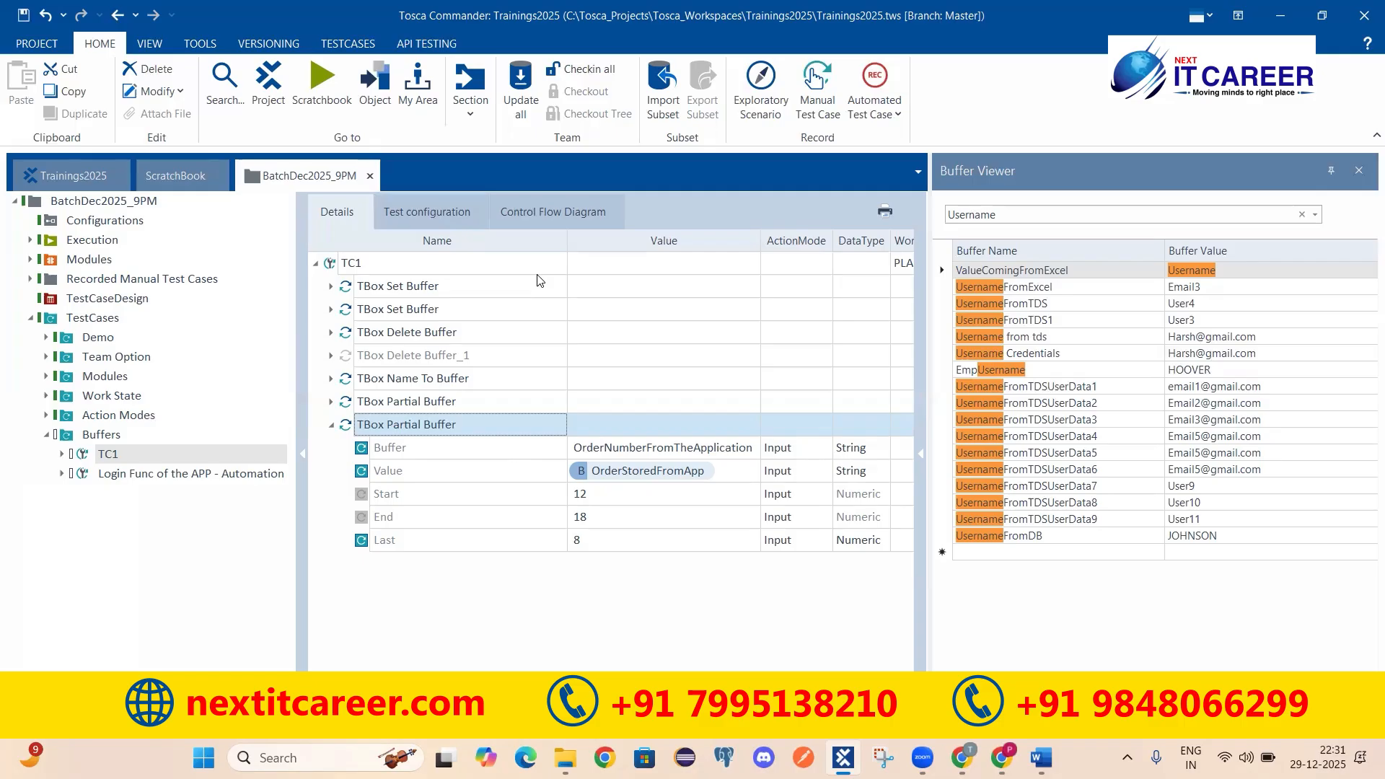
click(514, 93)
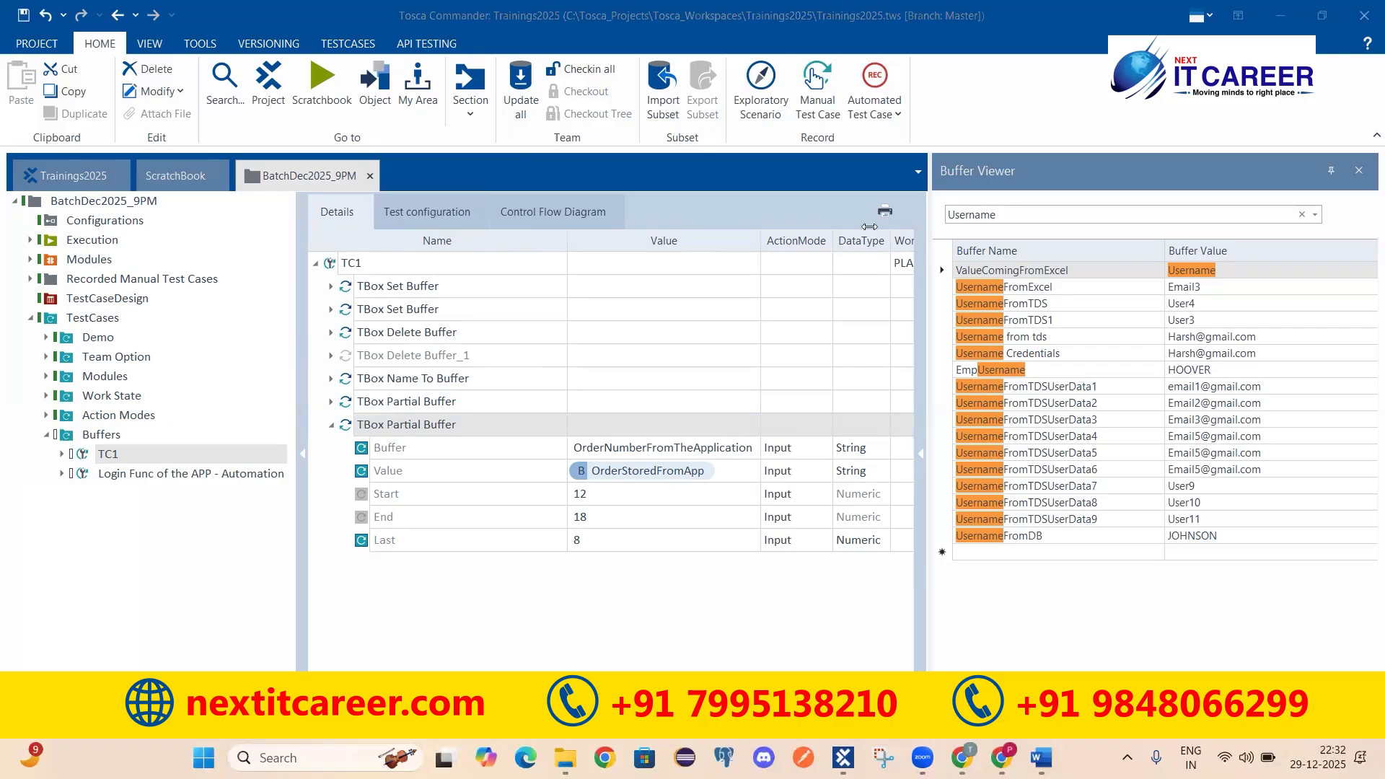
Step: Browse the Set, Delete, Name To and Partial Buffer modules, save, and view the ScratchBook log
click(44, 183)
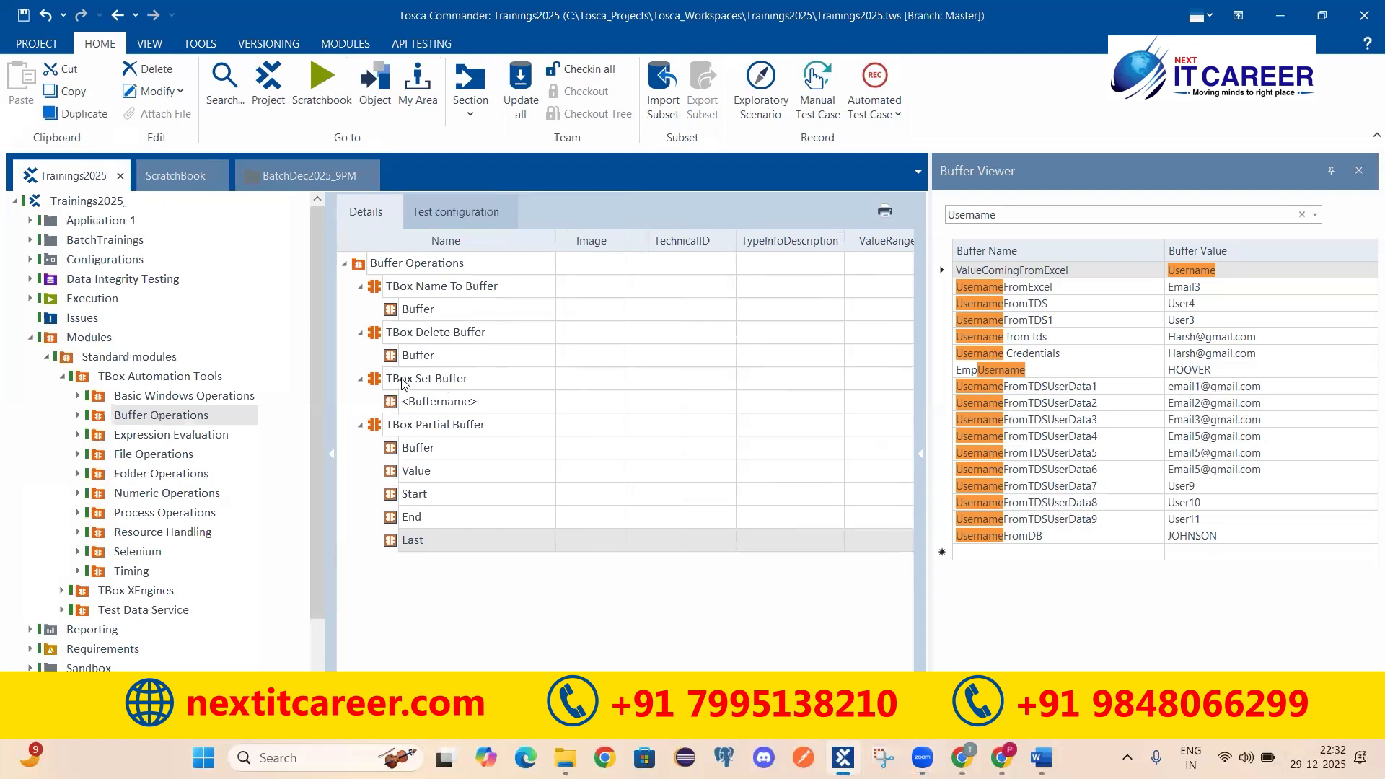
click(408, 380)
click(436, 333)
click(455, 292)
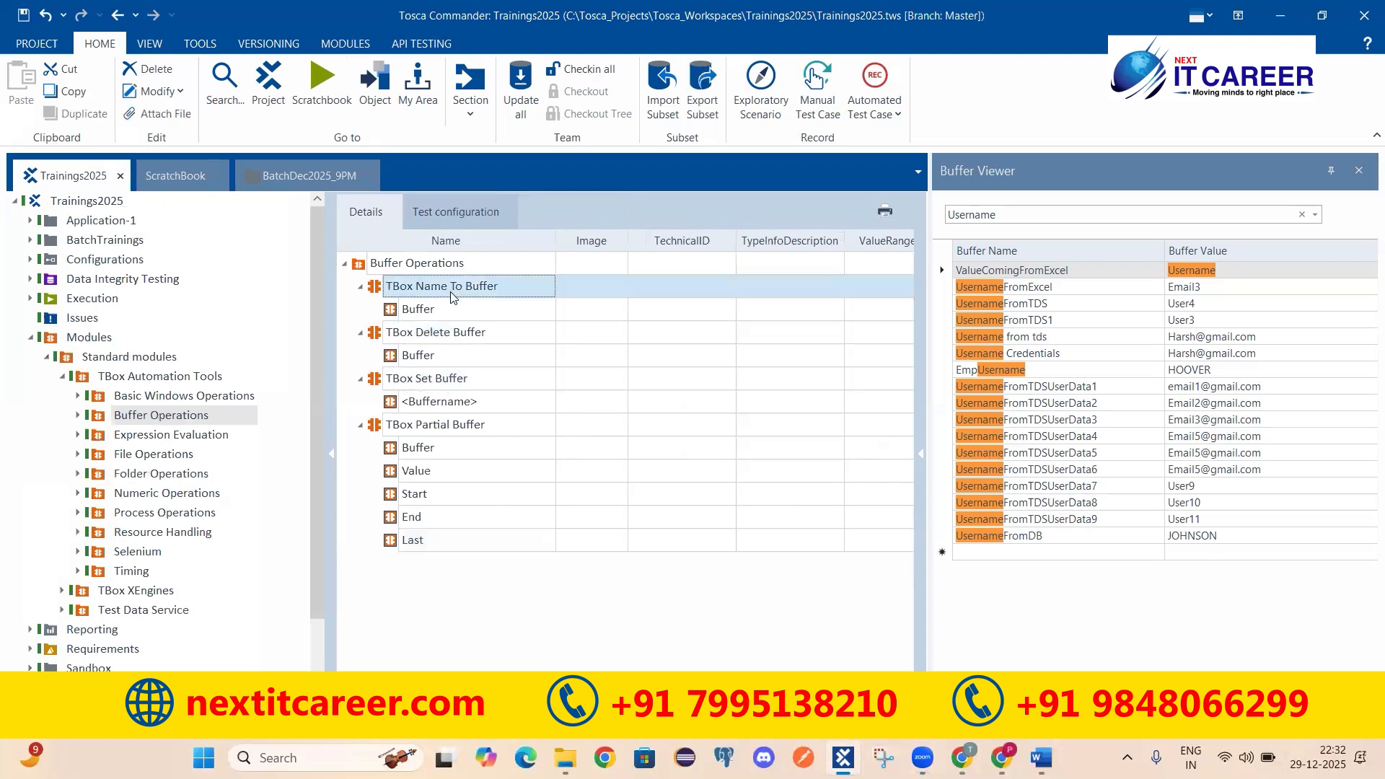
click(466, 425)
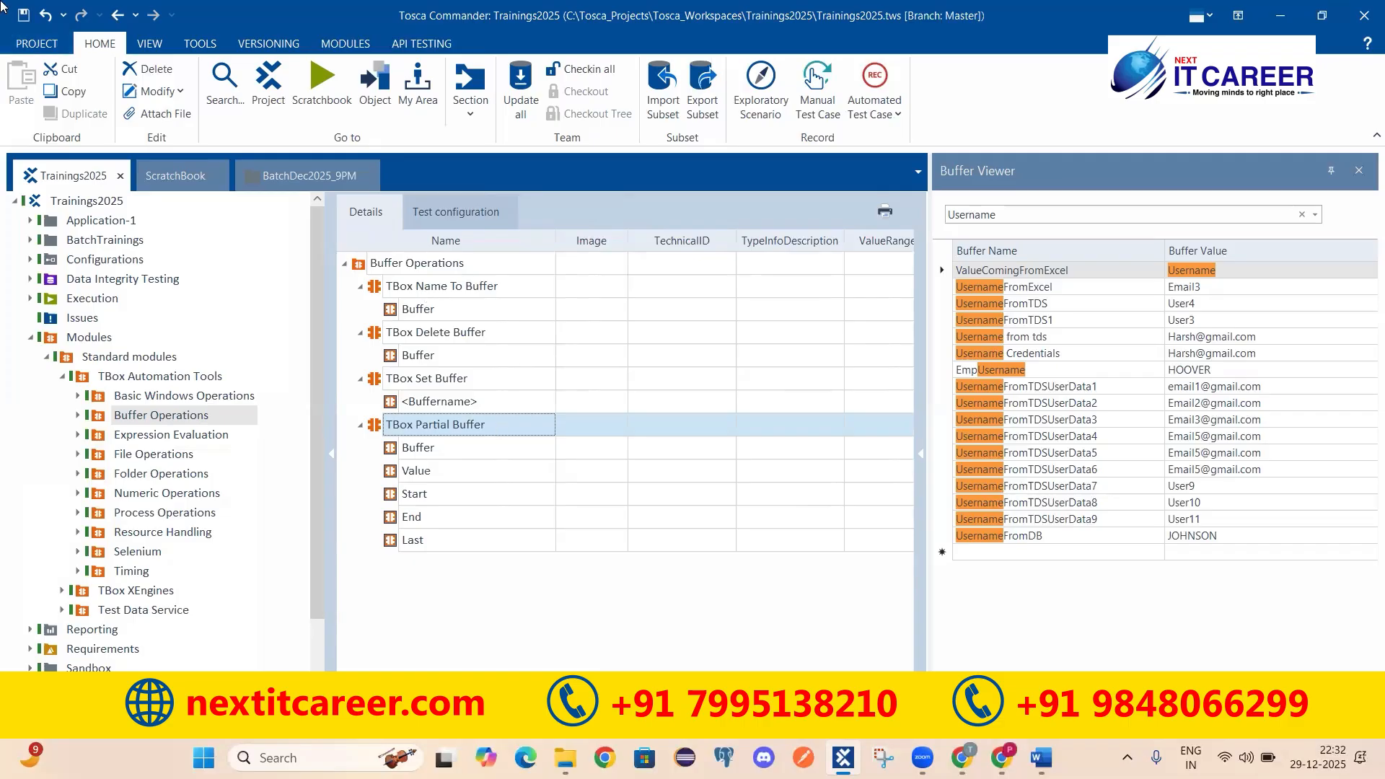
click(23, 14)
click(1361, 173)
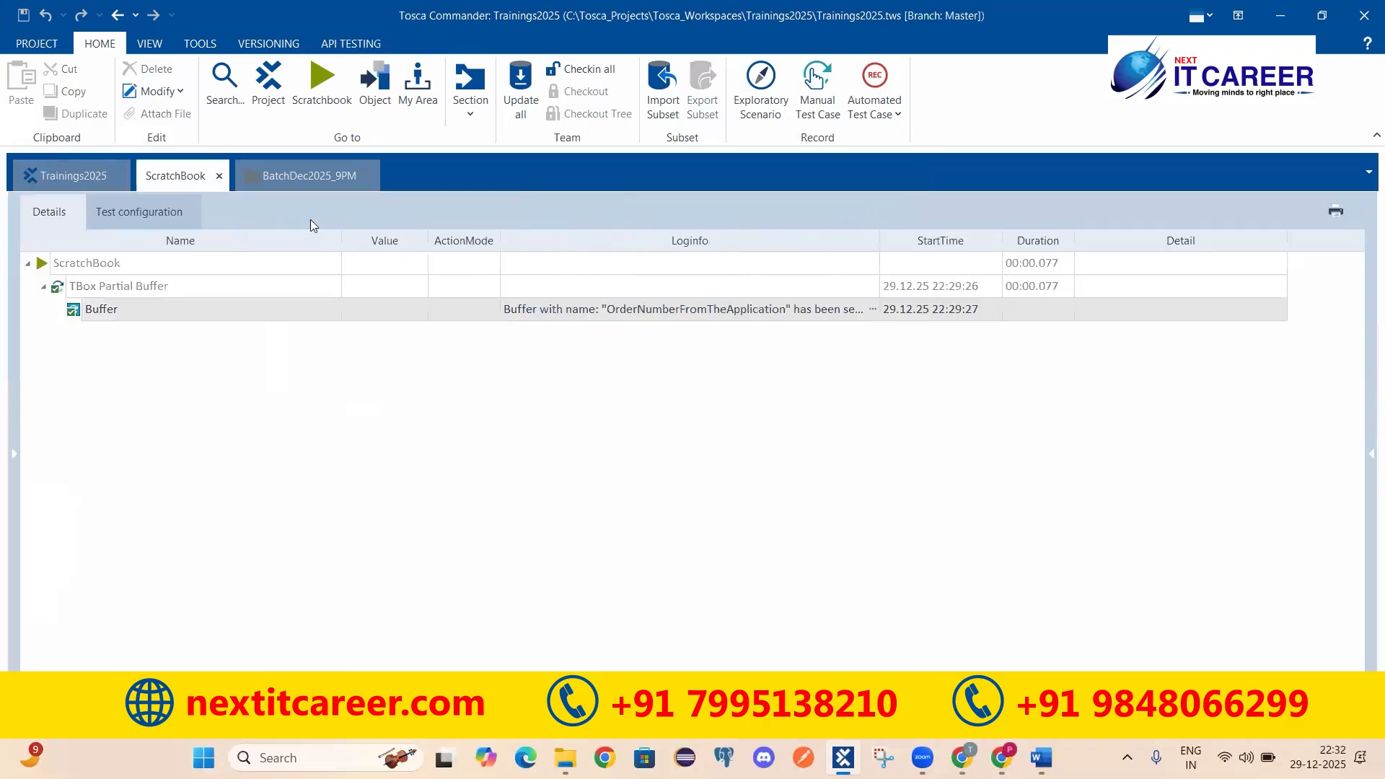
Step: Glance at the ScratchBook execution log again, then return to TC1's buffer steps
click(281, 177)
click(174, 179)
click(283, 177)
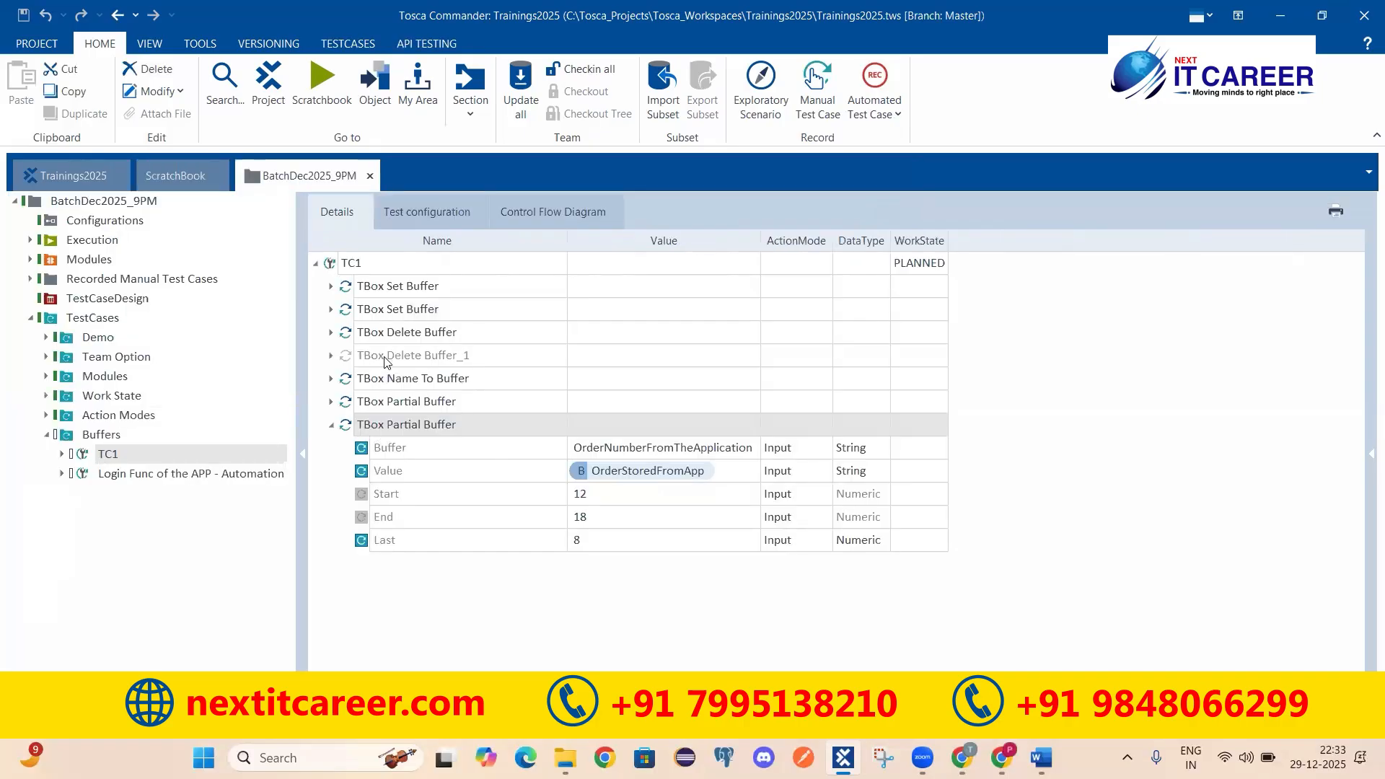
Step: Expand the first TBox Set Buffer step to show buffer a = 10, then open the Action Modes folder
click(390, 288)
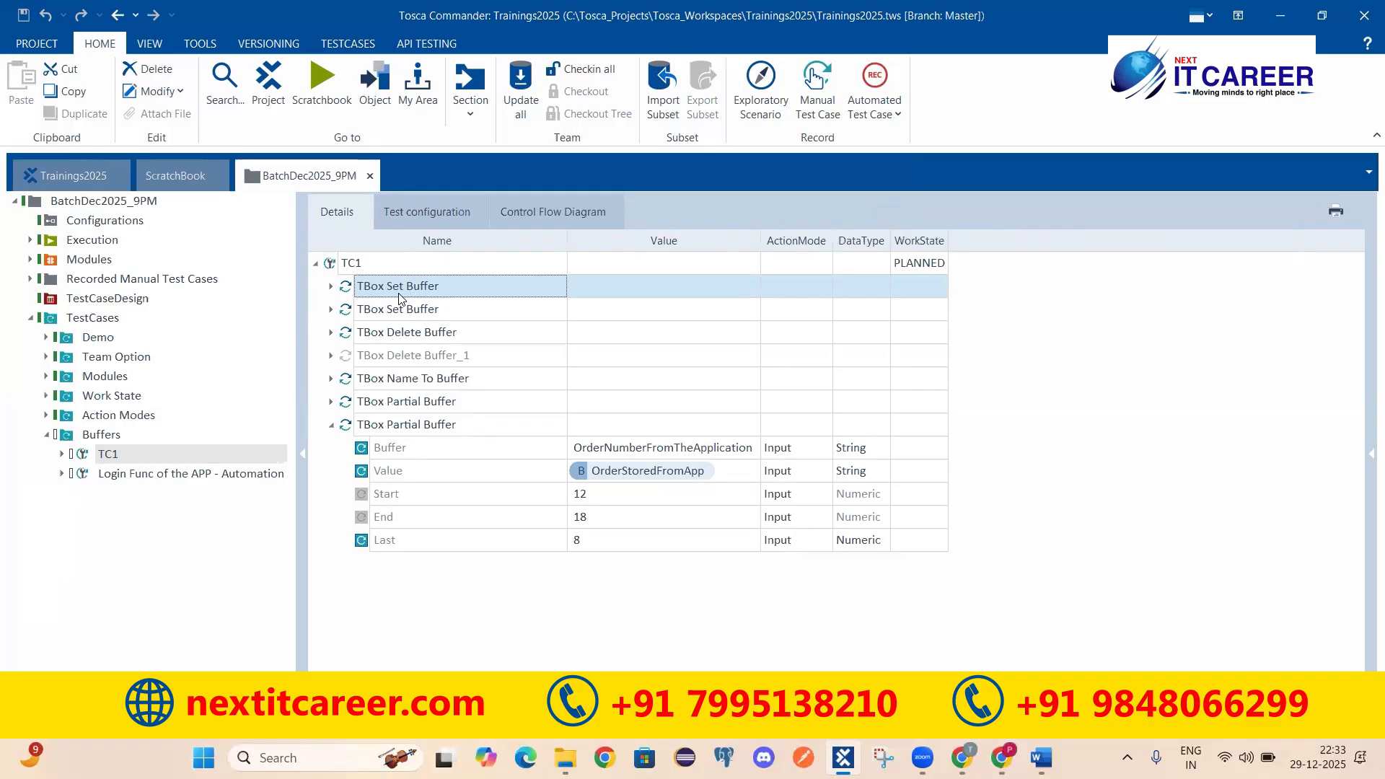
click(331, 287)
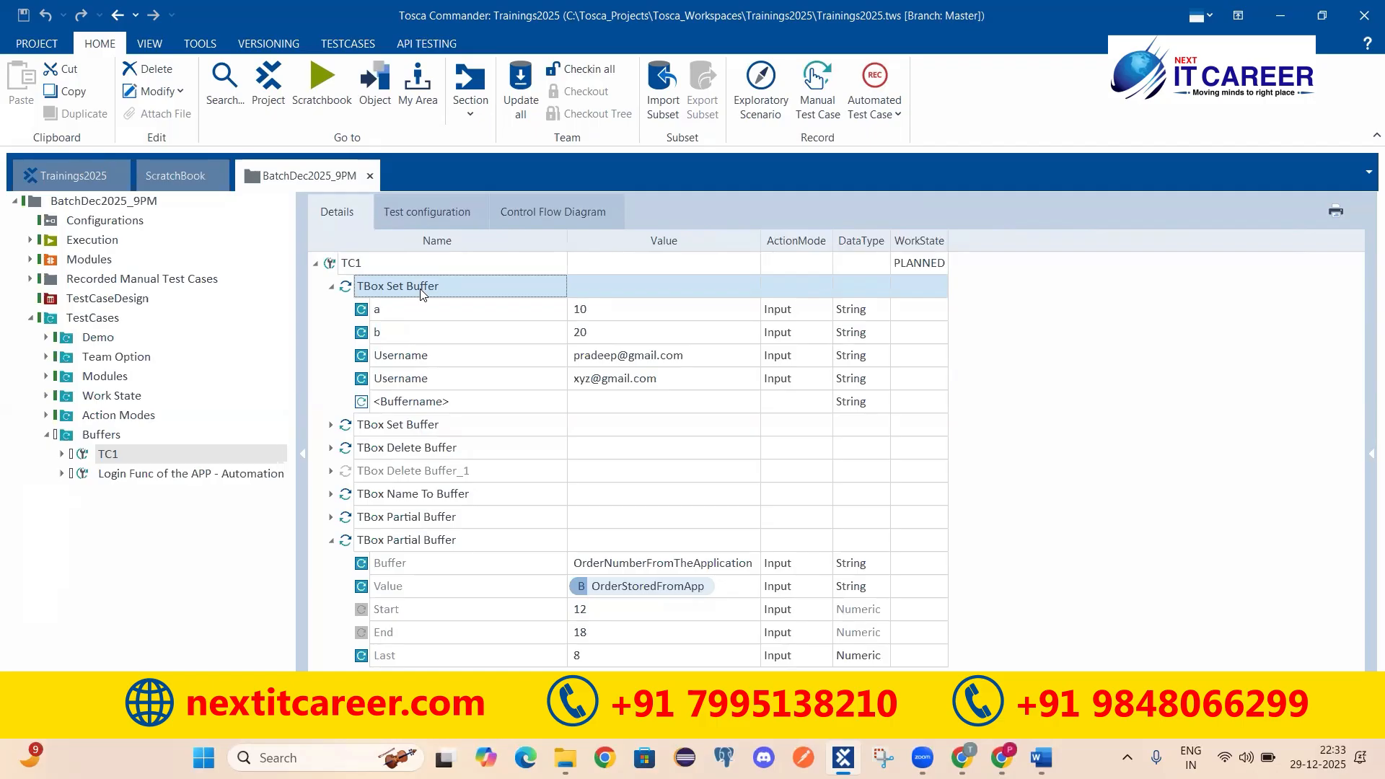
click(393, 310)
click(427, 289)
click(642, 312)
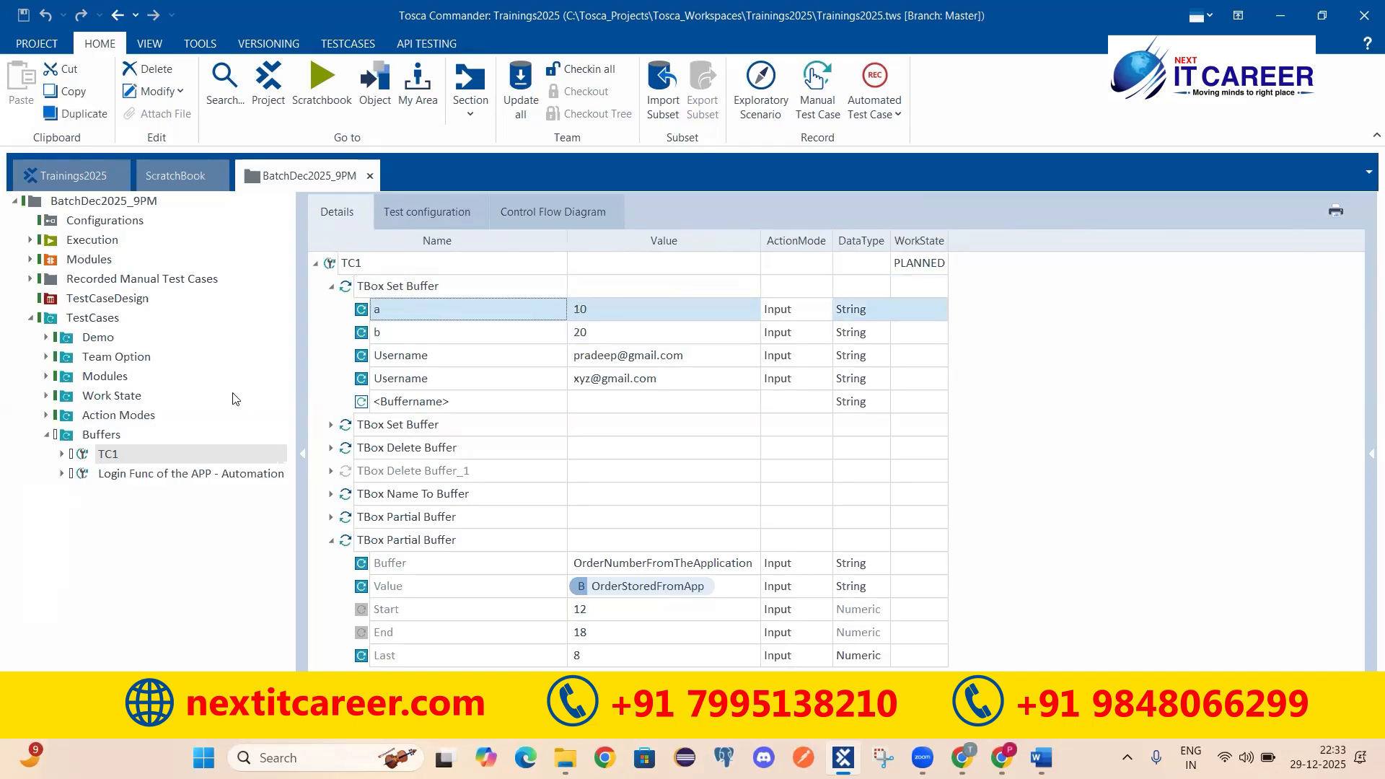
double_click(86, 417)
Step: In TC1_Sample, inspect the Retrieve Value from Application step's Search row, buffered as ValueFromApp
click(118, 437)
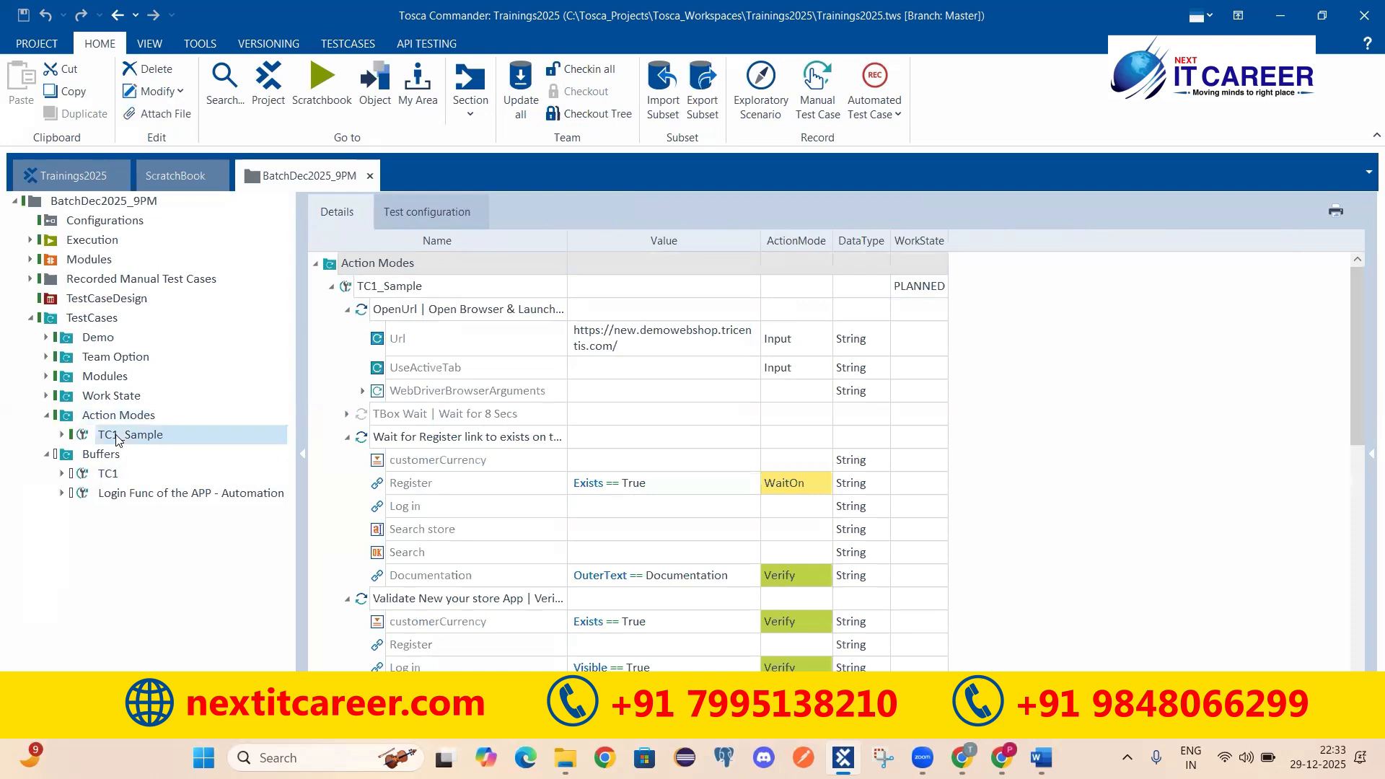
click(62, 434)
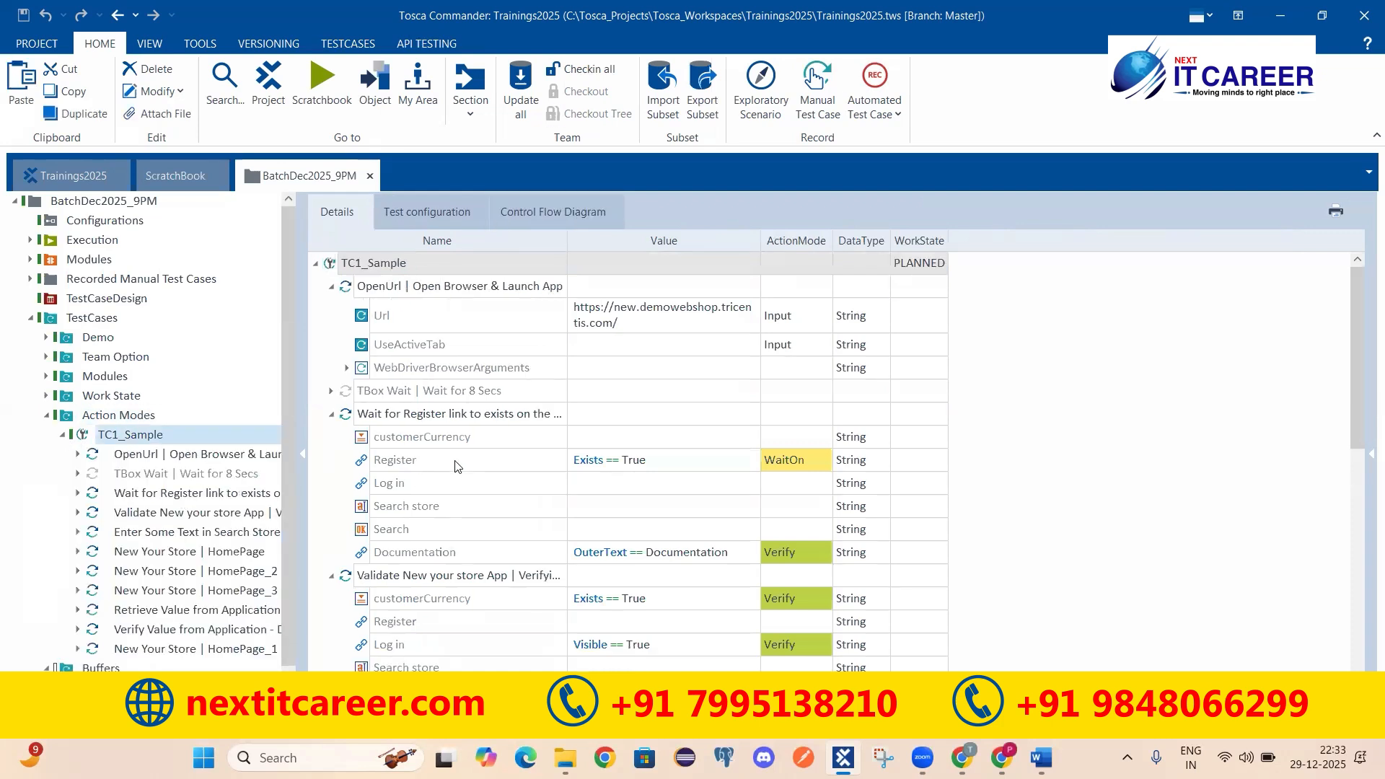
scroll(604, 398, down, 8)
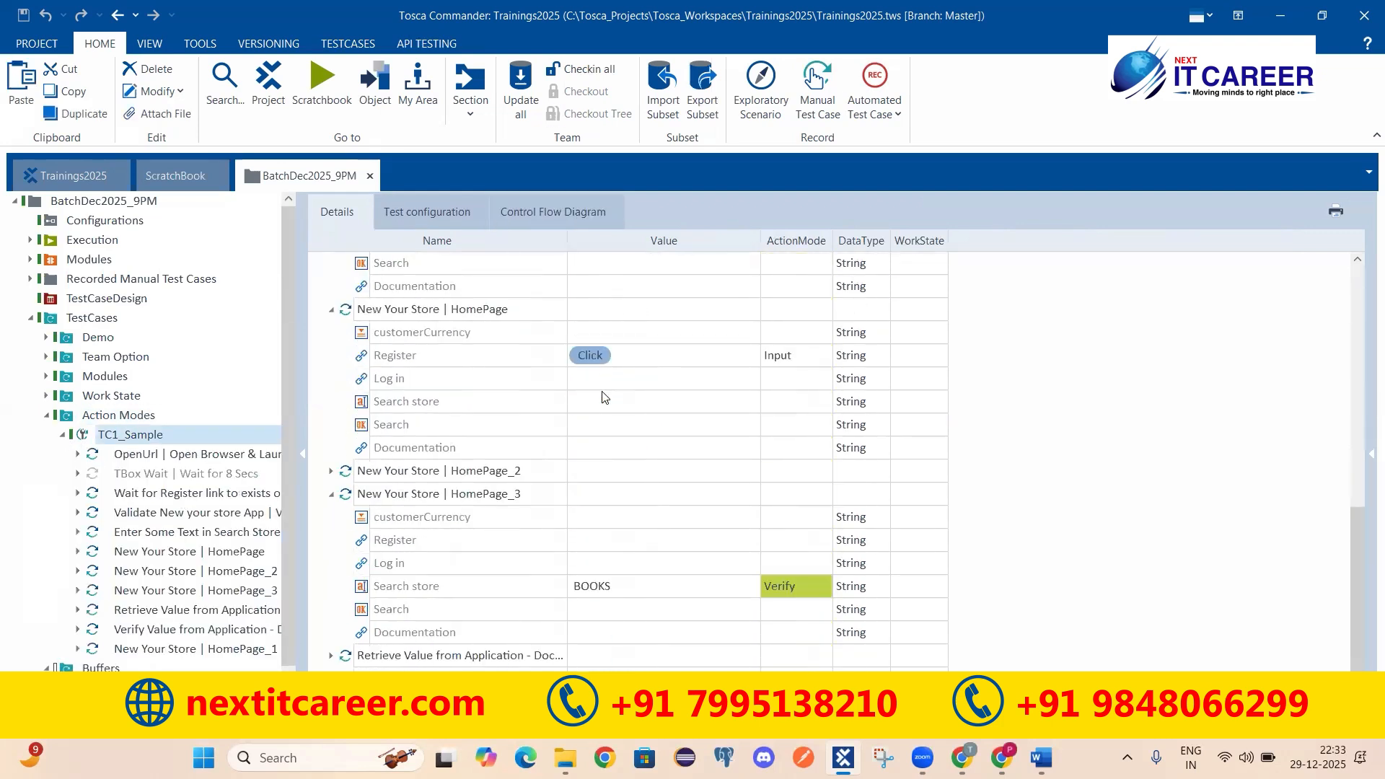
click(158, 615)
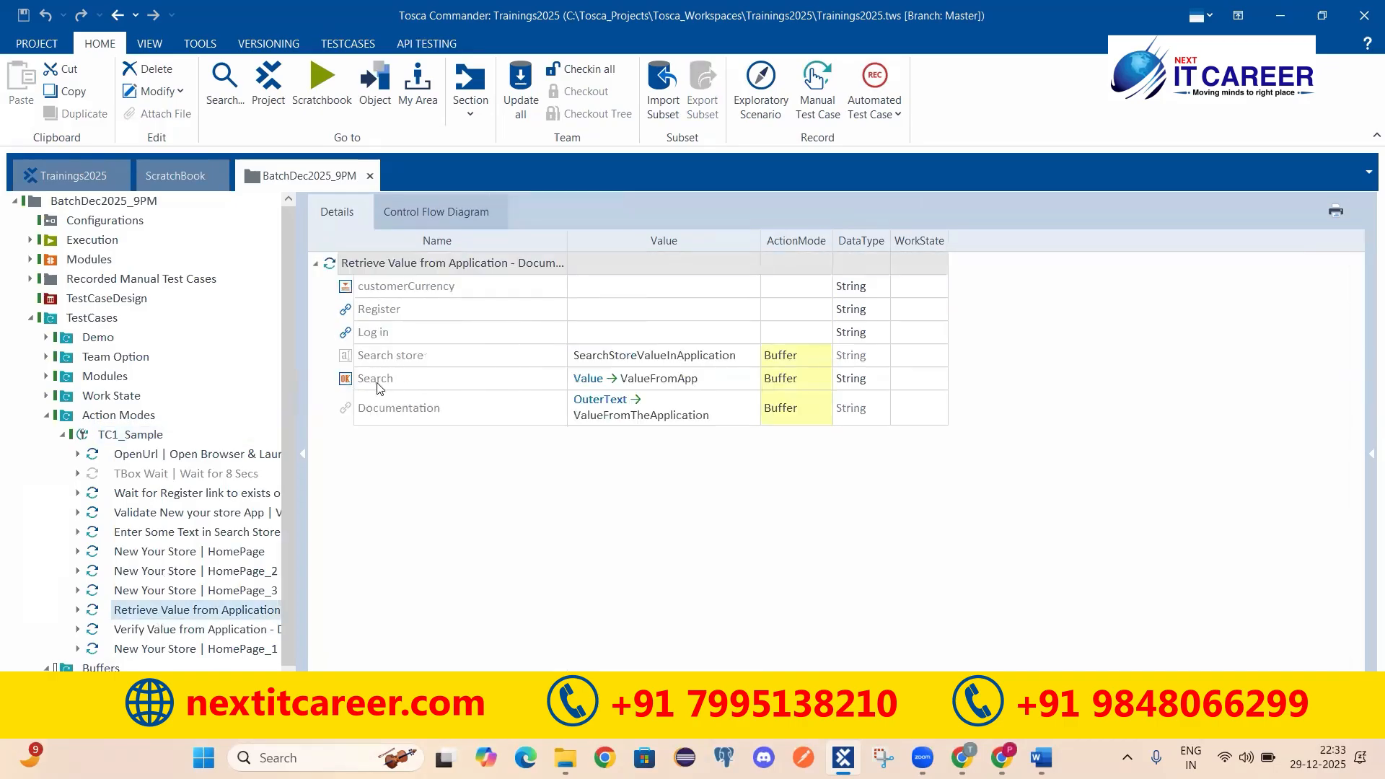
click(376, 383)
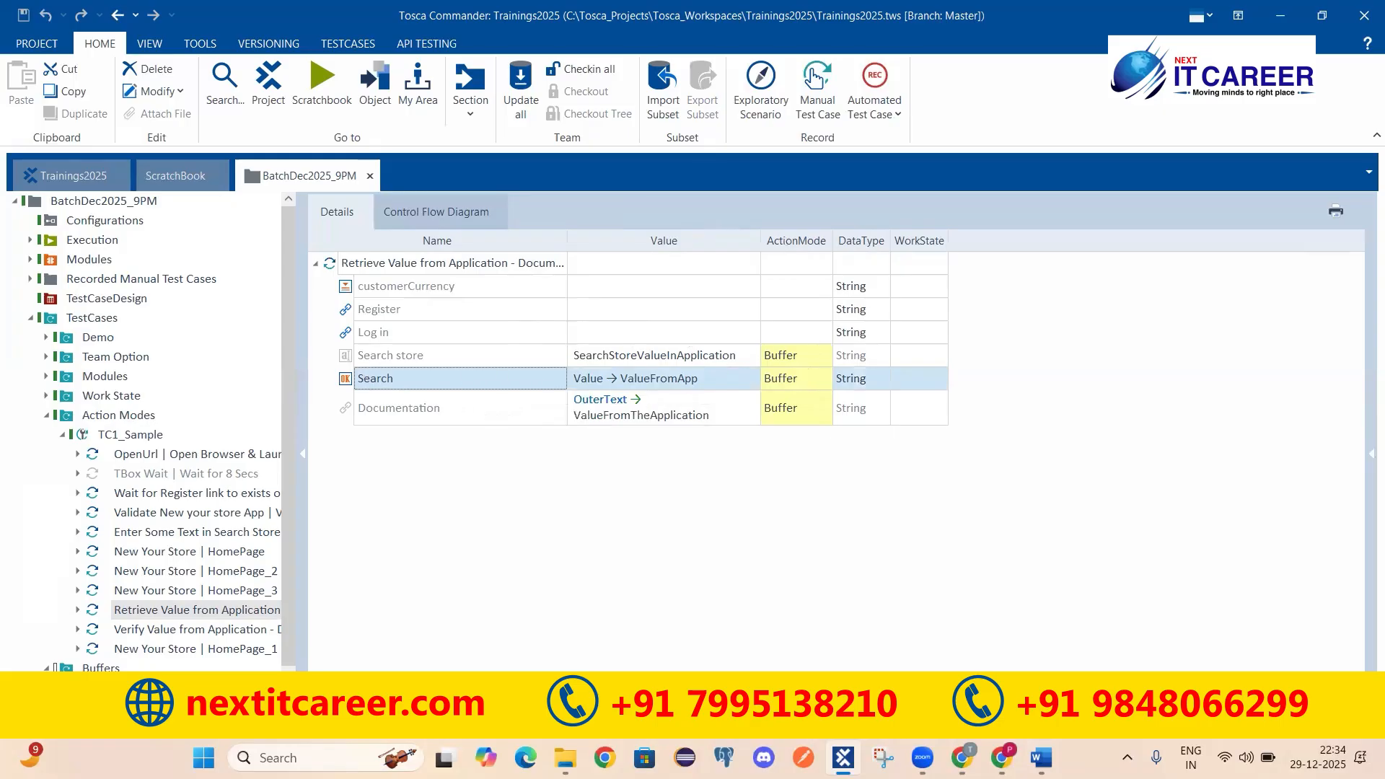
Step: Check the demo shop's Register page in the browser, then reopen TC1 at its first TBox Set Buffer step
click(963, 758)
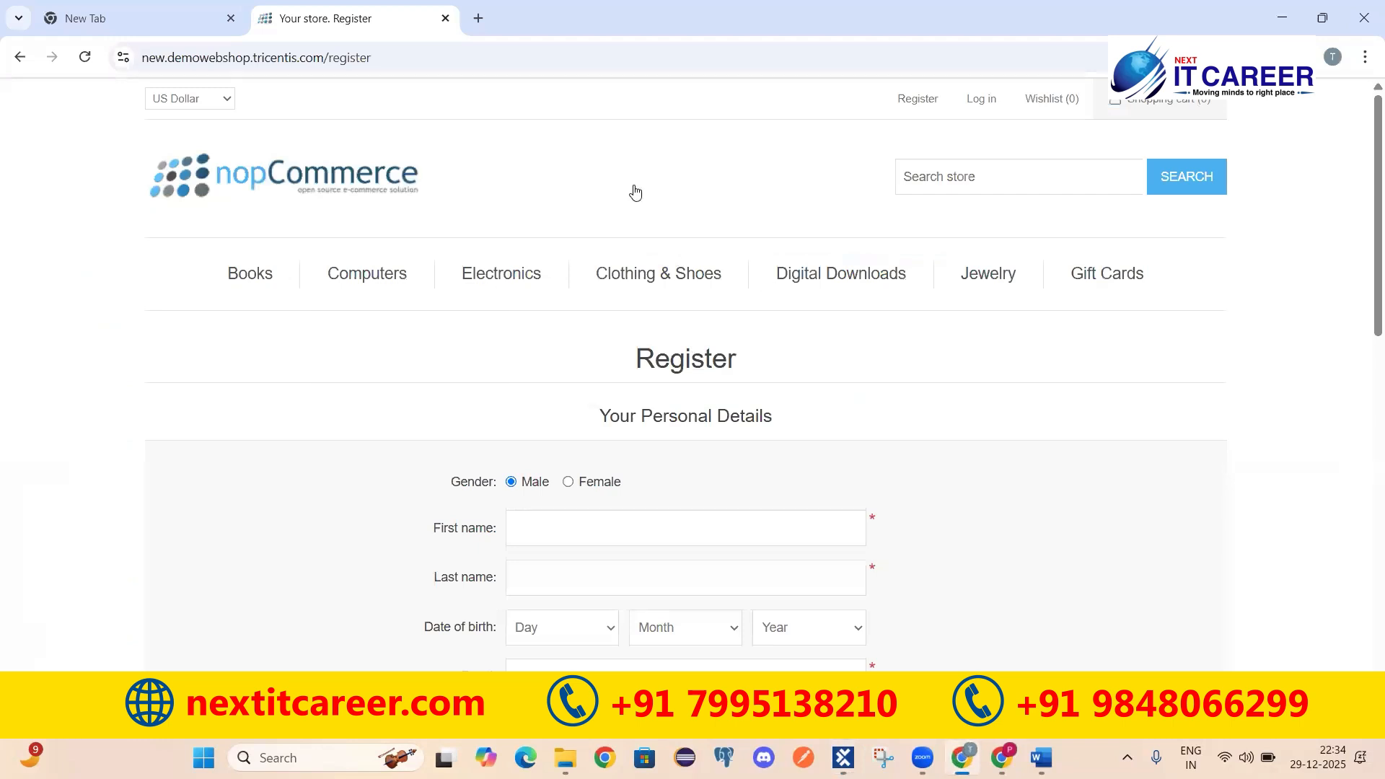
click(963, 756)
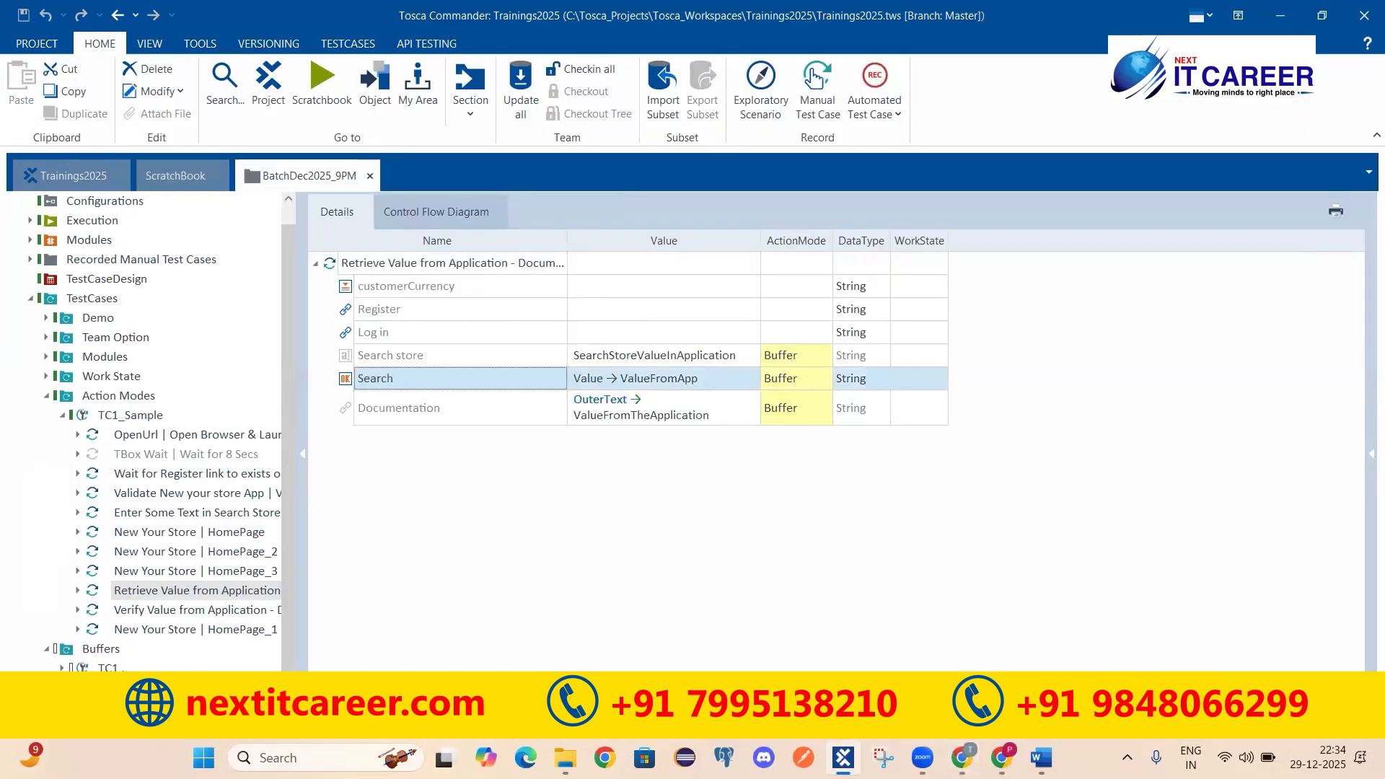
click(106, 670)
click(379, 289)
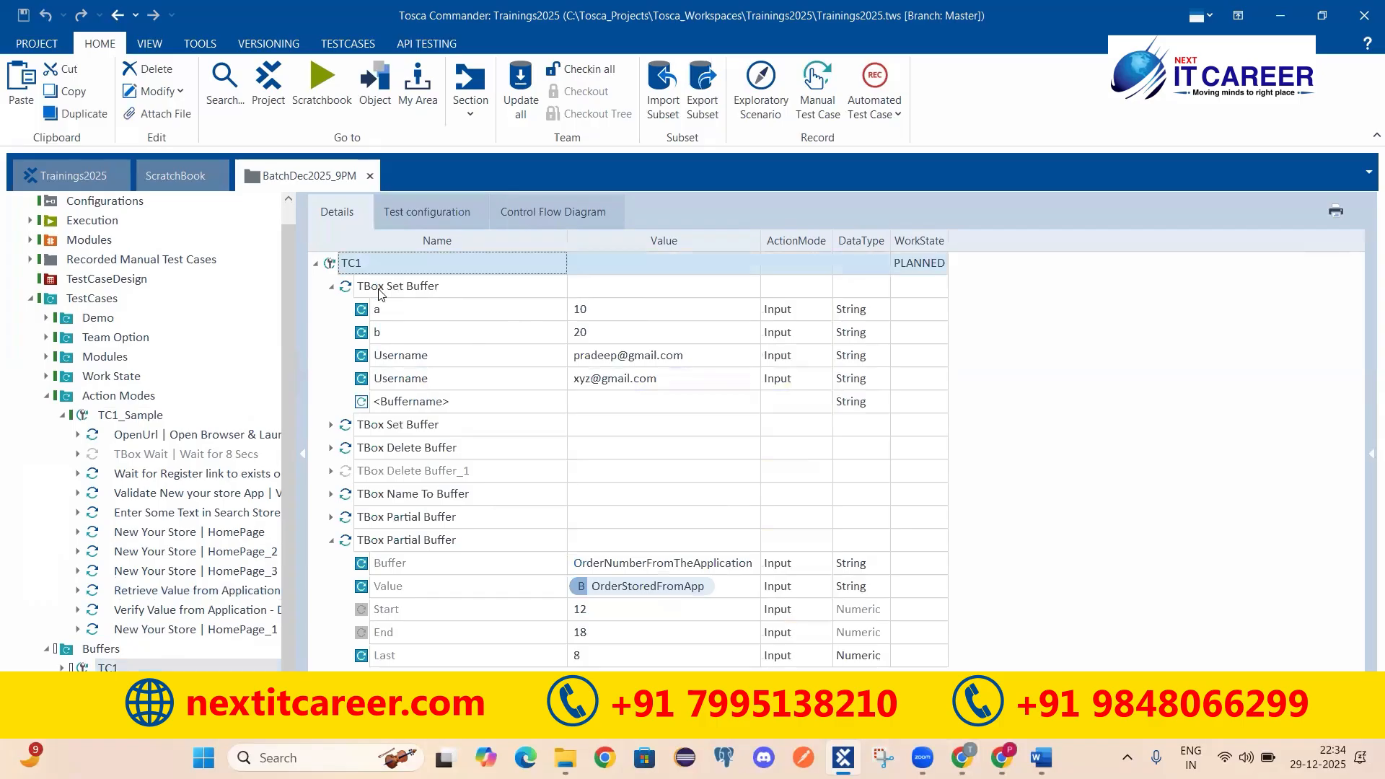